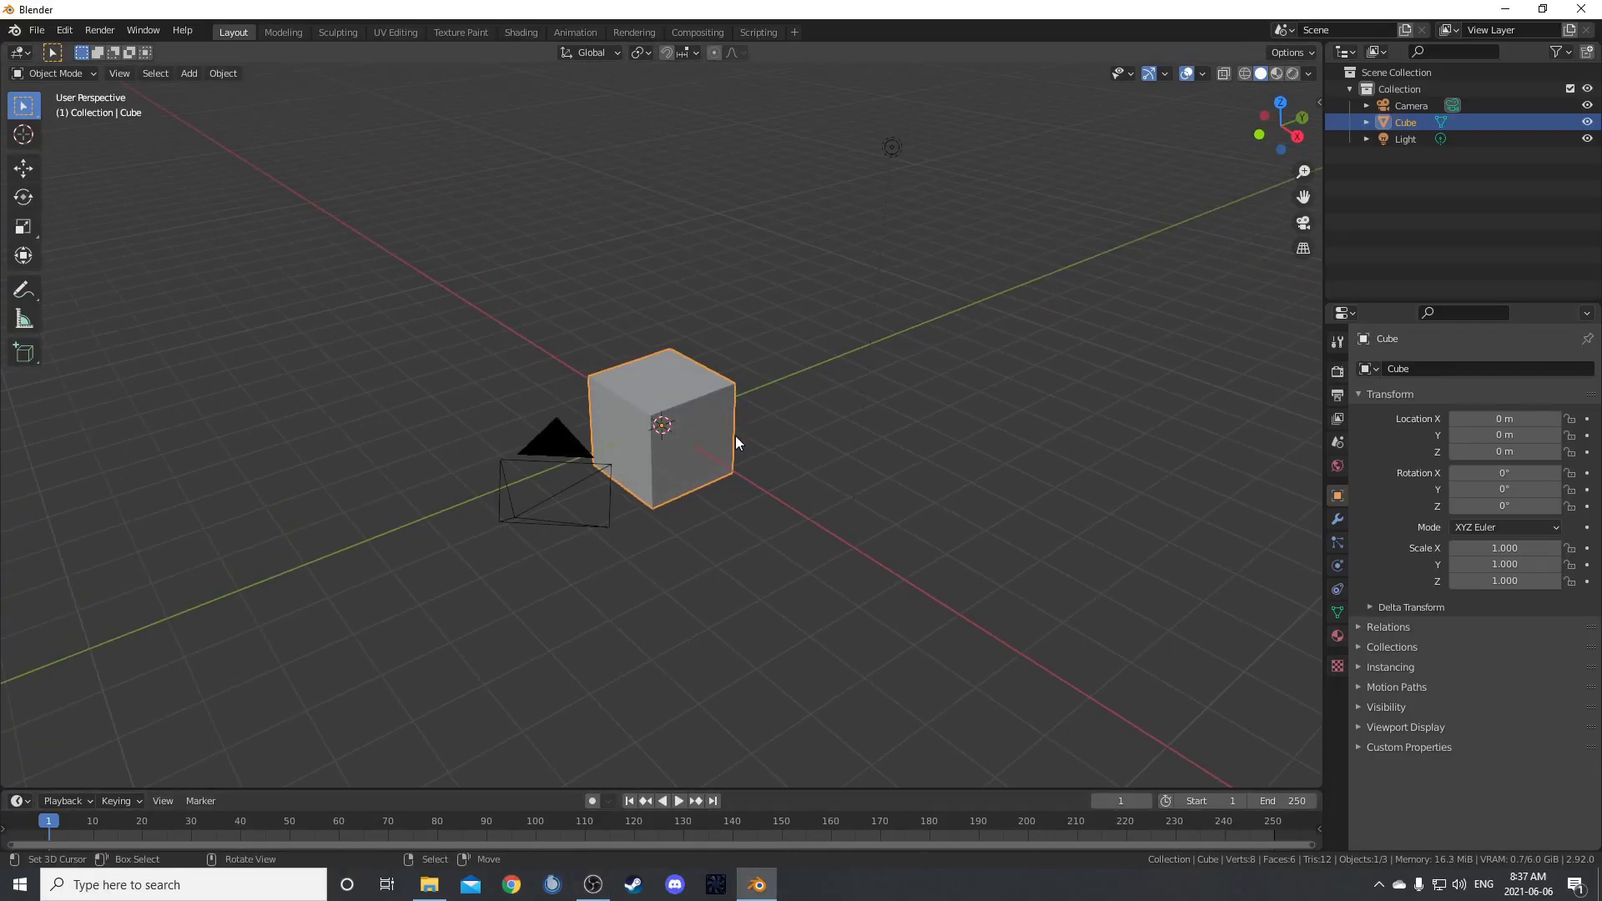
# - Delete the default cube and add a mesh cylinder in its place
pyautogui.press('x')
pyautogui.click(738, 433)
pyautogui.hotkey('shift', 'a')
pyautogui.moveTo(738, 433)
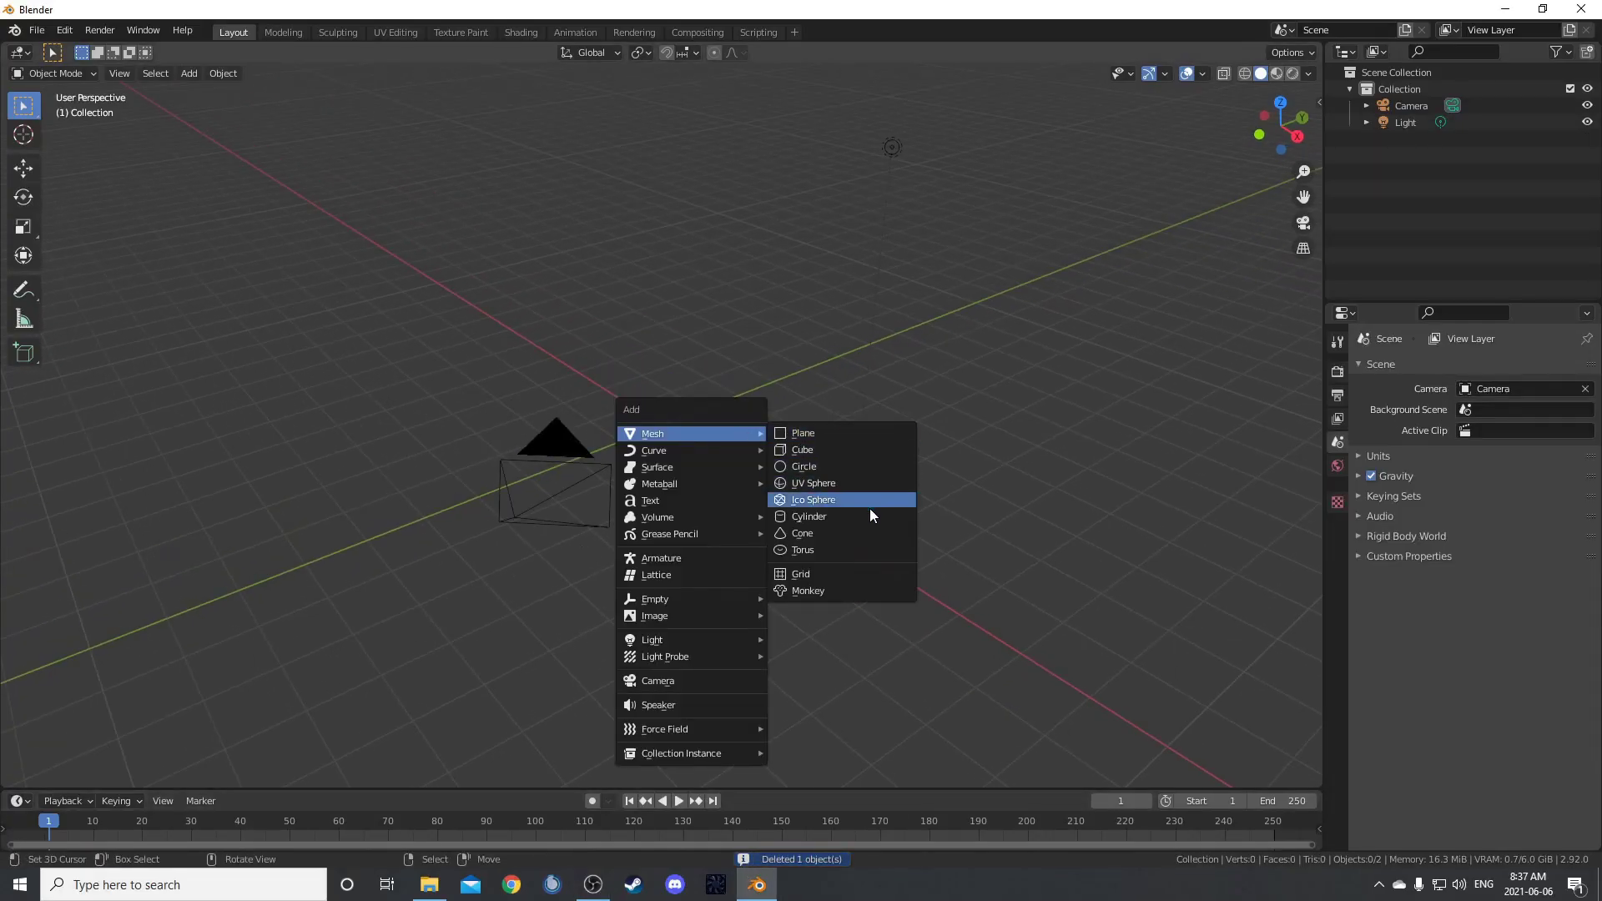
pyautogui.click(869, 516)
pyautogui.moveTo(870, 515); pyautogui.dragTo(848, 499, button='middle')
# - Rotate the cylinder 90° about the X axis so it lies on its side
pyautogui.press('r')
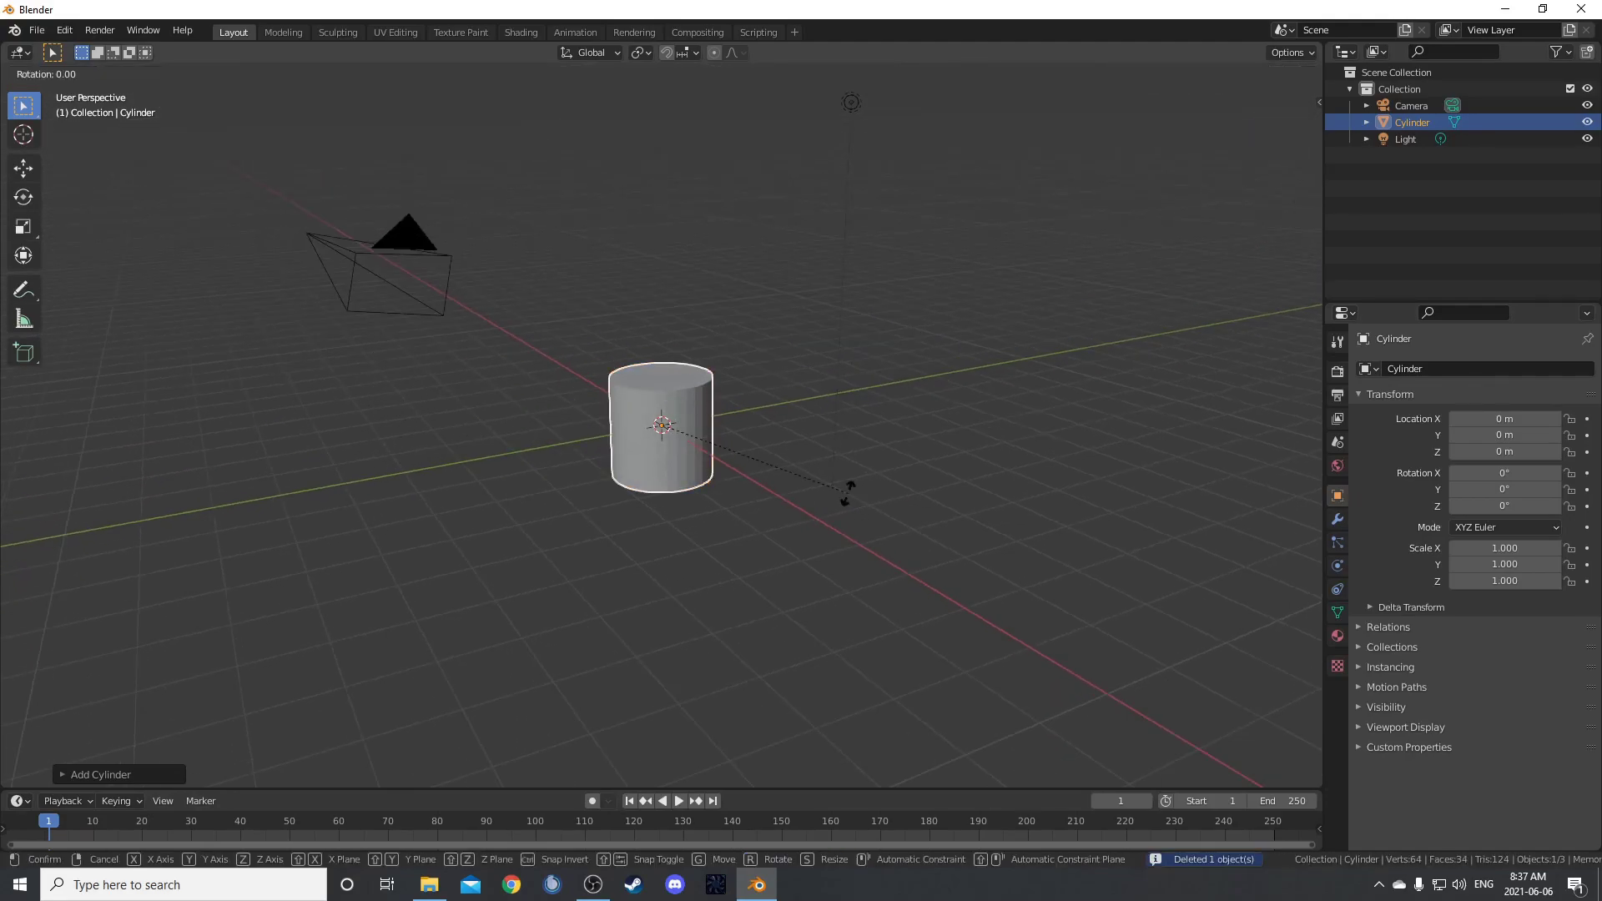
pyautogui.press('x')
pyautogui.press('9')
pyautogui.press('0')
pyautogui.press('Return')
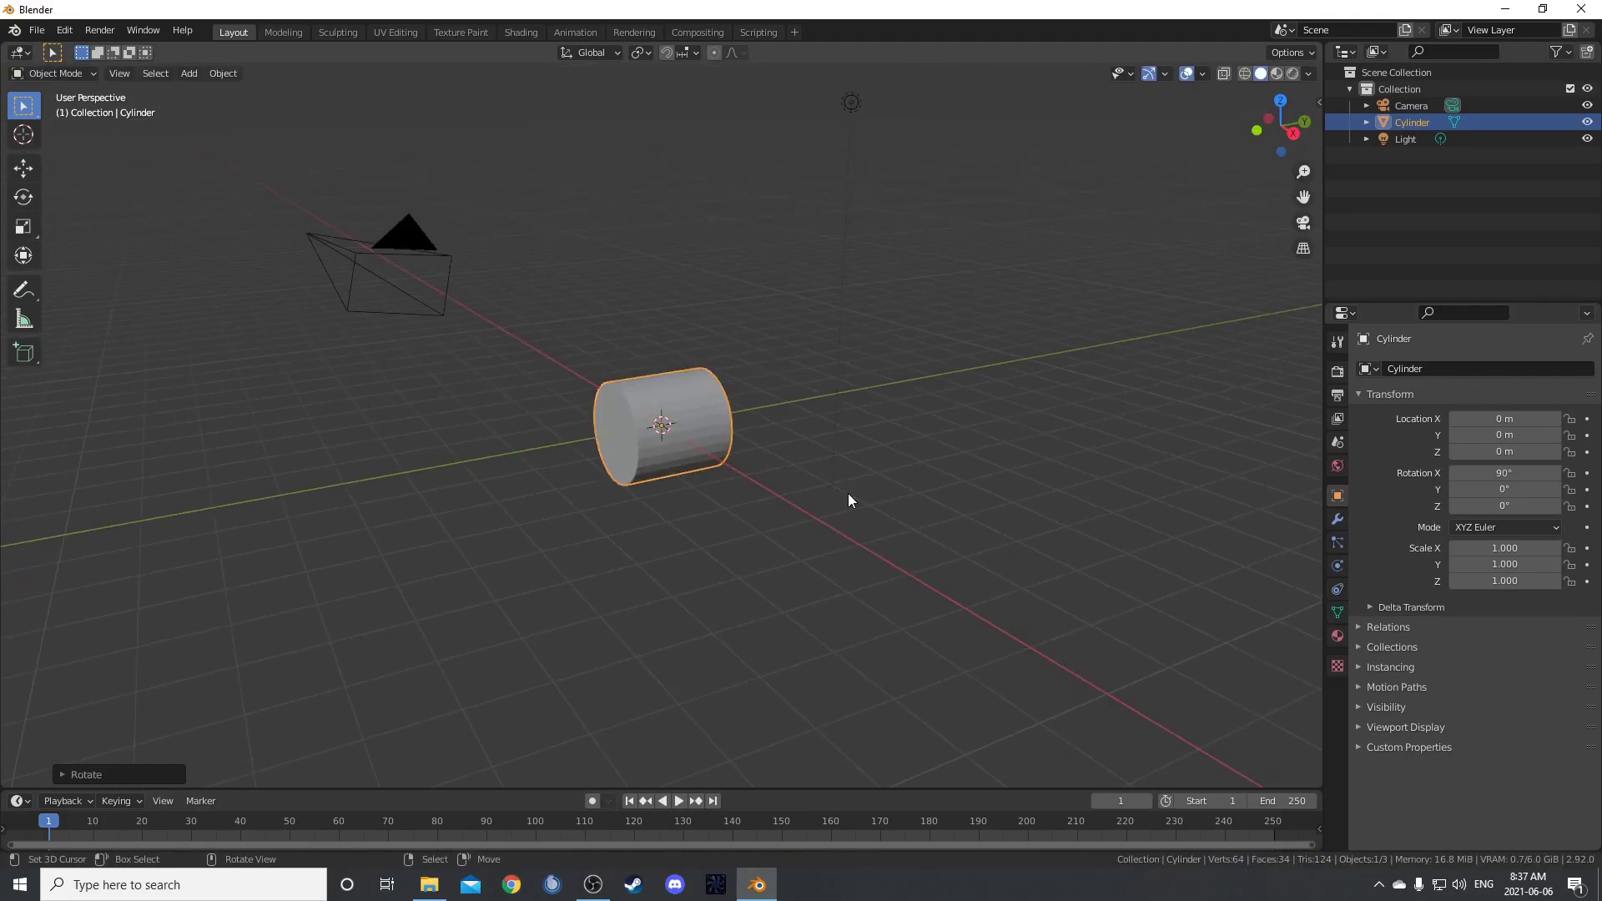
pyautogui.moveTo(847, 499); pyautogui.dragTo(809, 503, button='middle')
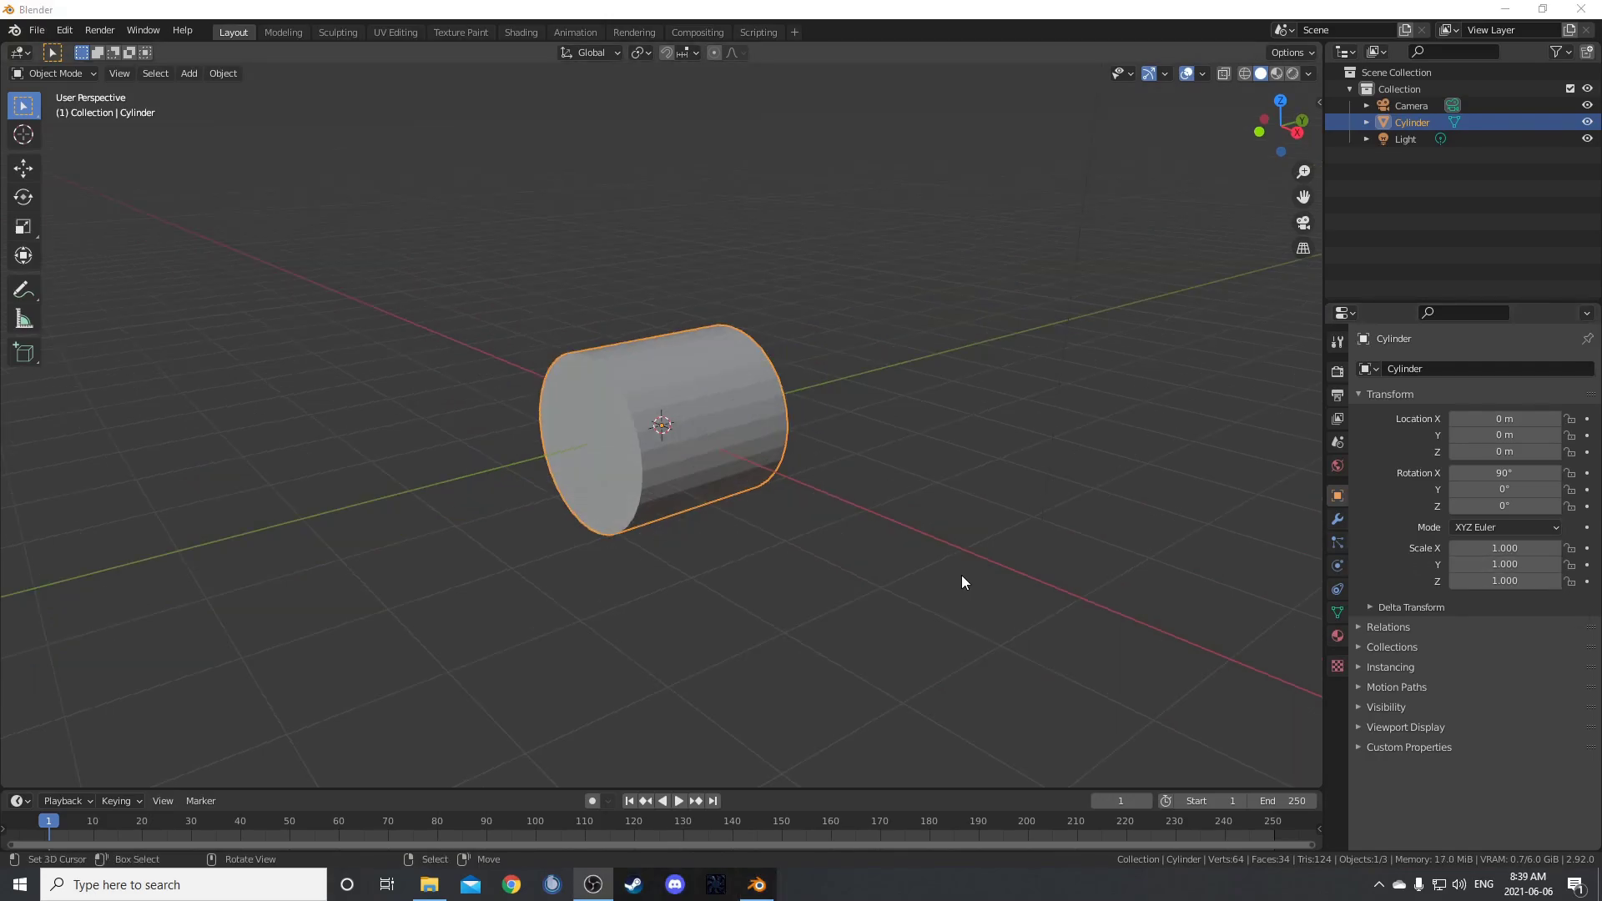
# - Set the cylinder's dimensions to 5 × 5 × 10 m in the N panel
pyautogui.press('n')
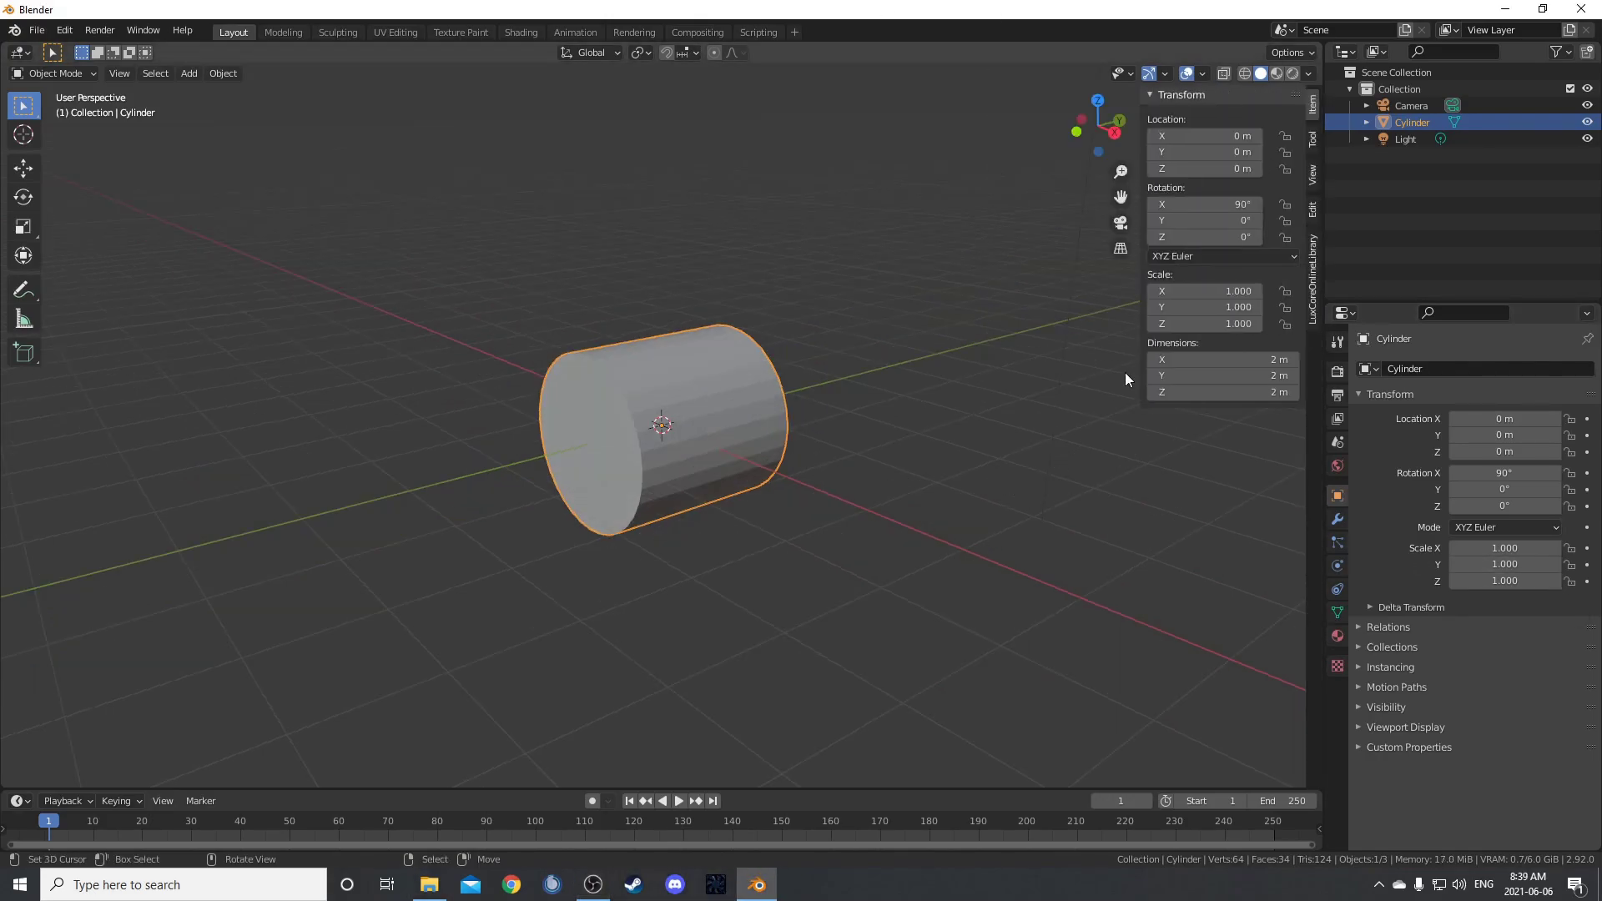
pyautogui.click(1169, 360)
pyautogui.write('5')
pyautogui.press('Tab')
pyautogui.write('5')
pyautogui.press('Tab')
pyautogui.write('10')
pyautogui.press('Return')
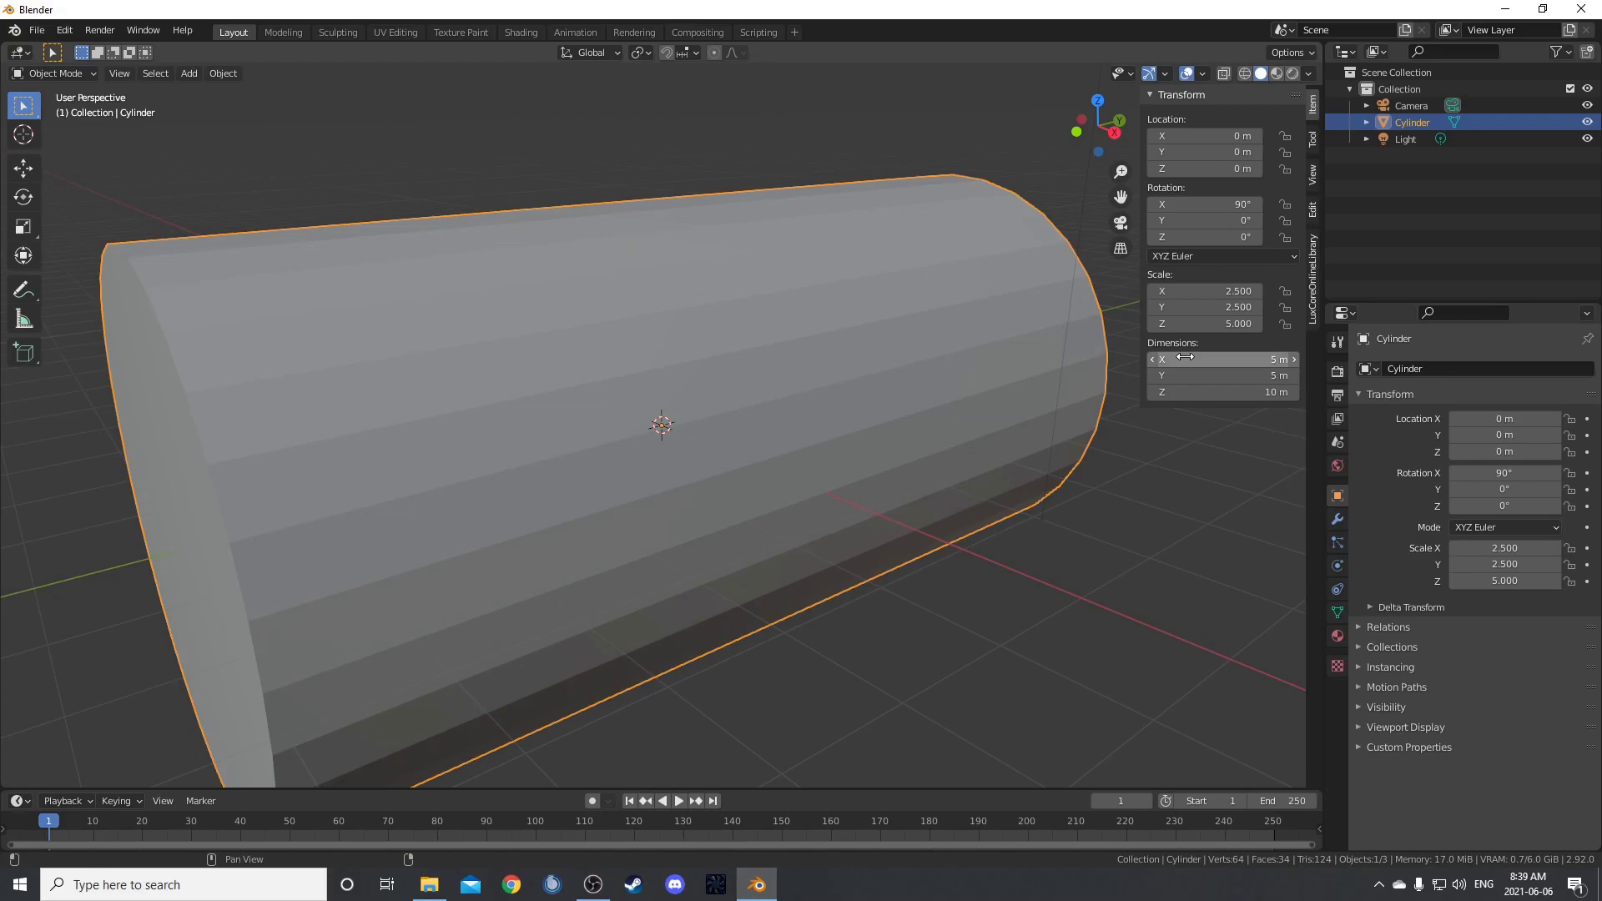
pyautogui.scroll(-4, 878, 434)
# - Apply all transforms so the cylinder's rotation reads 0° and scale 1.000
pyautogui.press('n')
pyautogui.moveTo(861, 424); pyautogui.dragTo(854, 447, button='middle')
pyautogui.hotkey('ctrl', 'a')
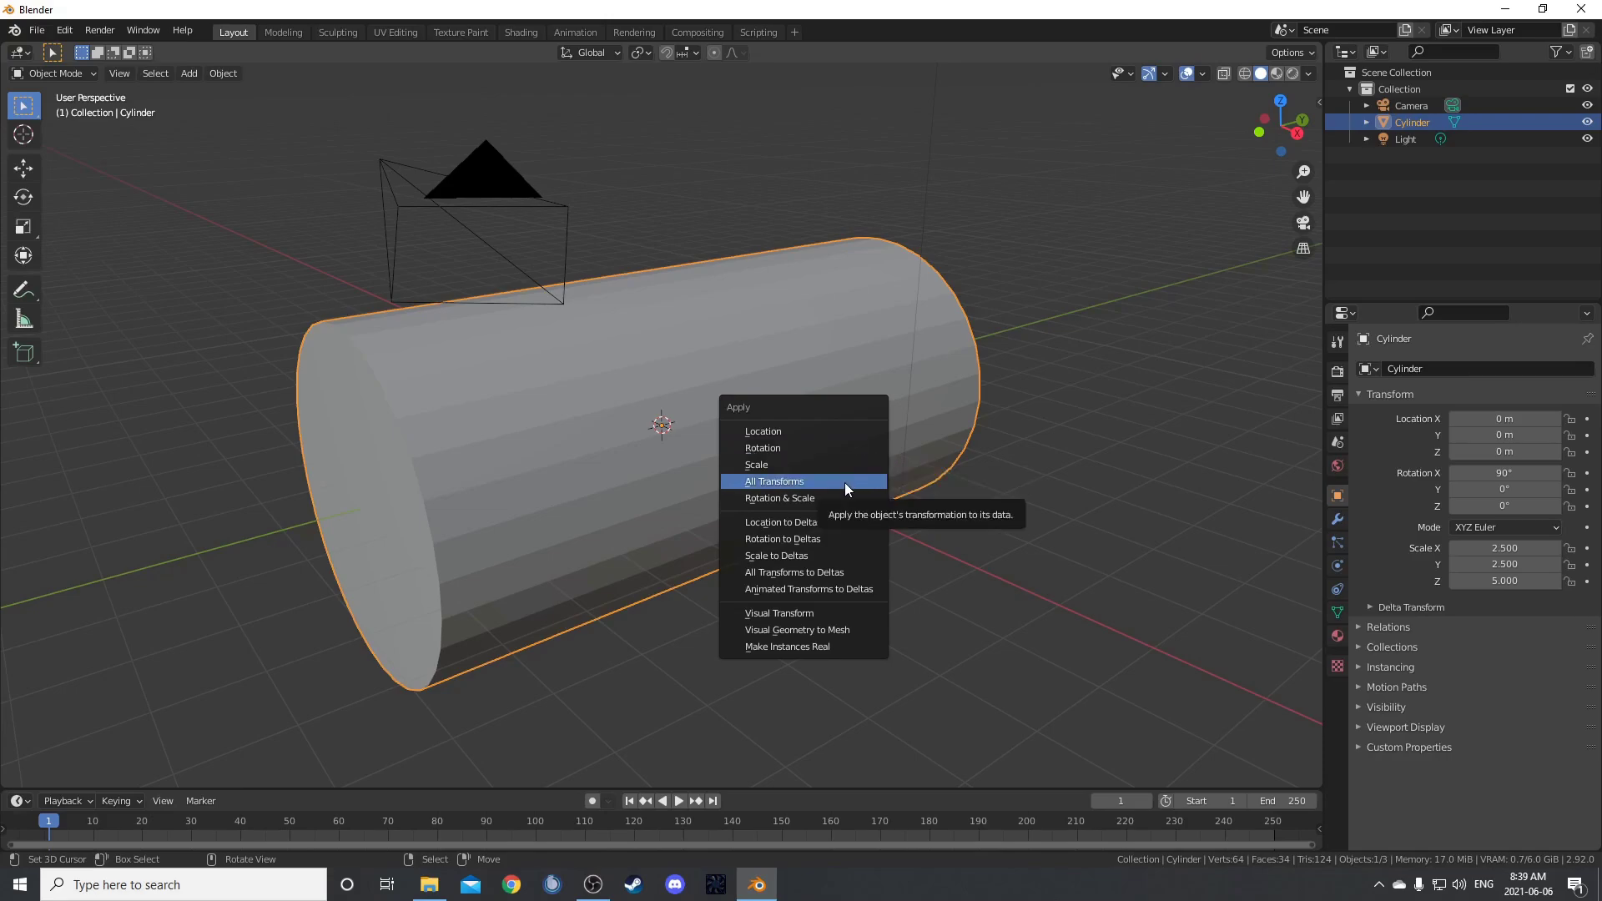
pyautogui.click(845, 482)
pyautogui.press('n')
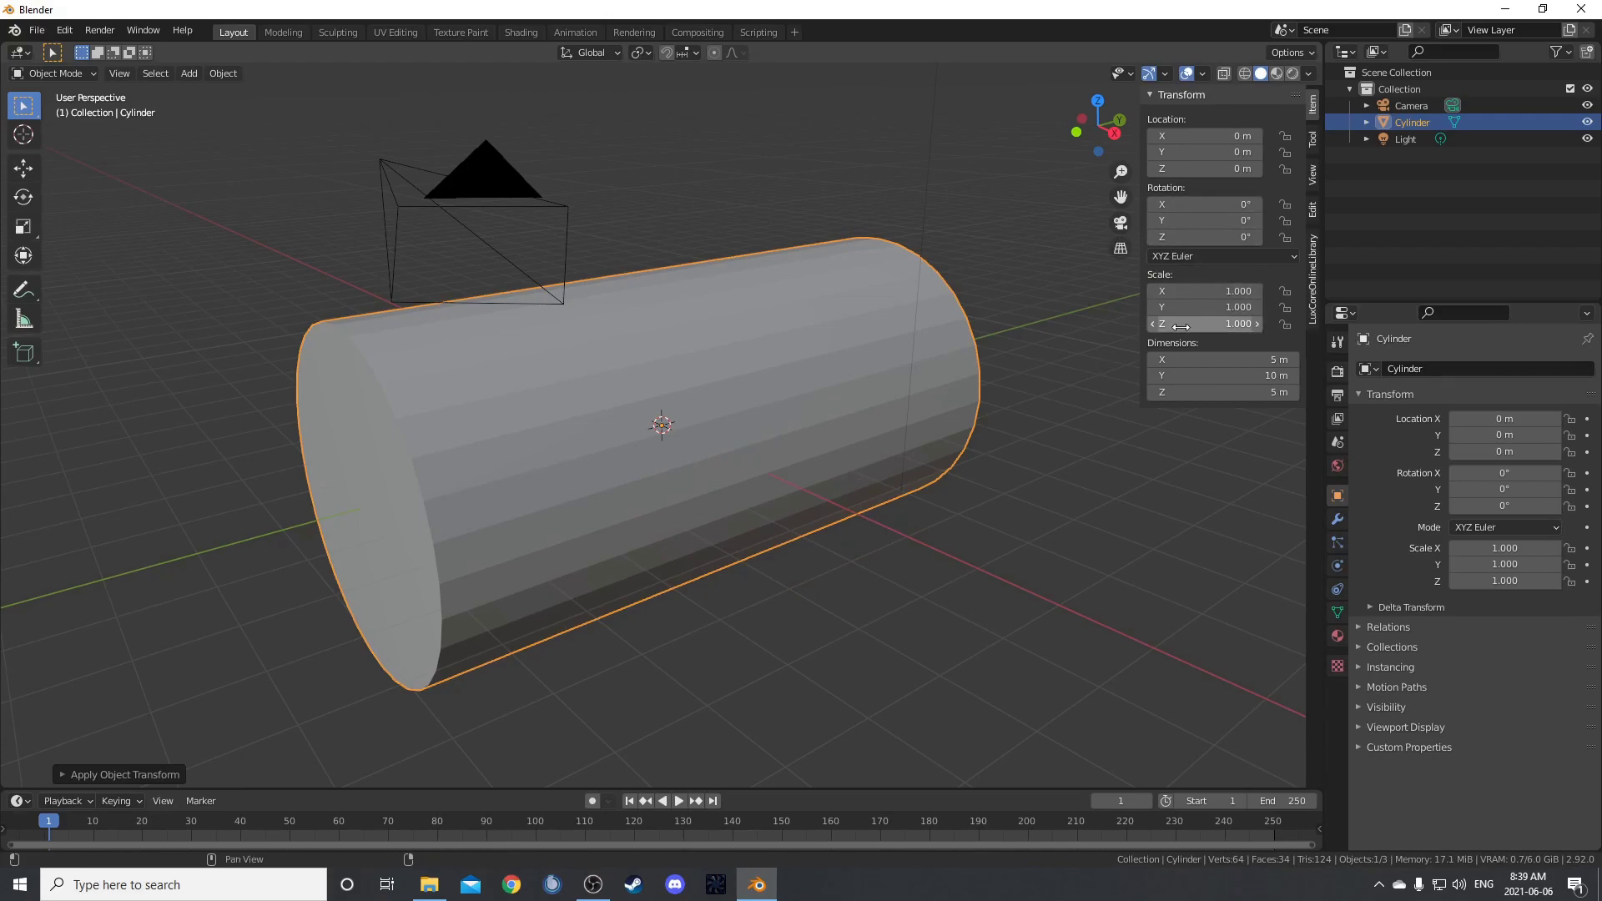
# - In Edit Mode, add 18 evenly spaced loop cuts along the cylinder
pyautogui.press('n')
pyautogui.moveTo(956, 461); pyautogui.dragTo(905, 465, button='middle')
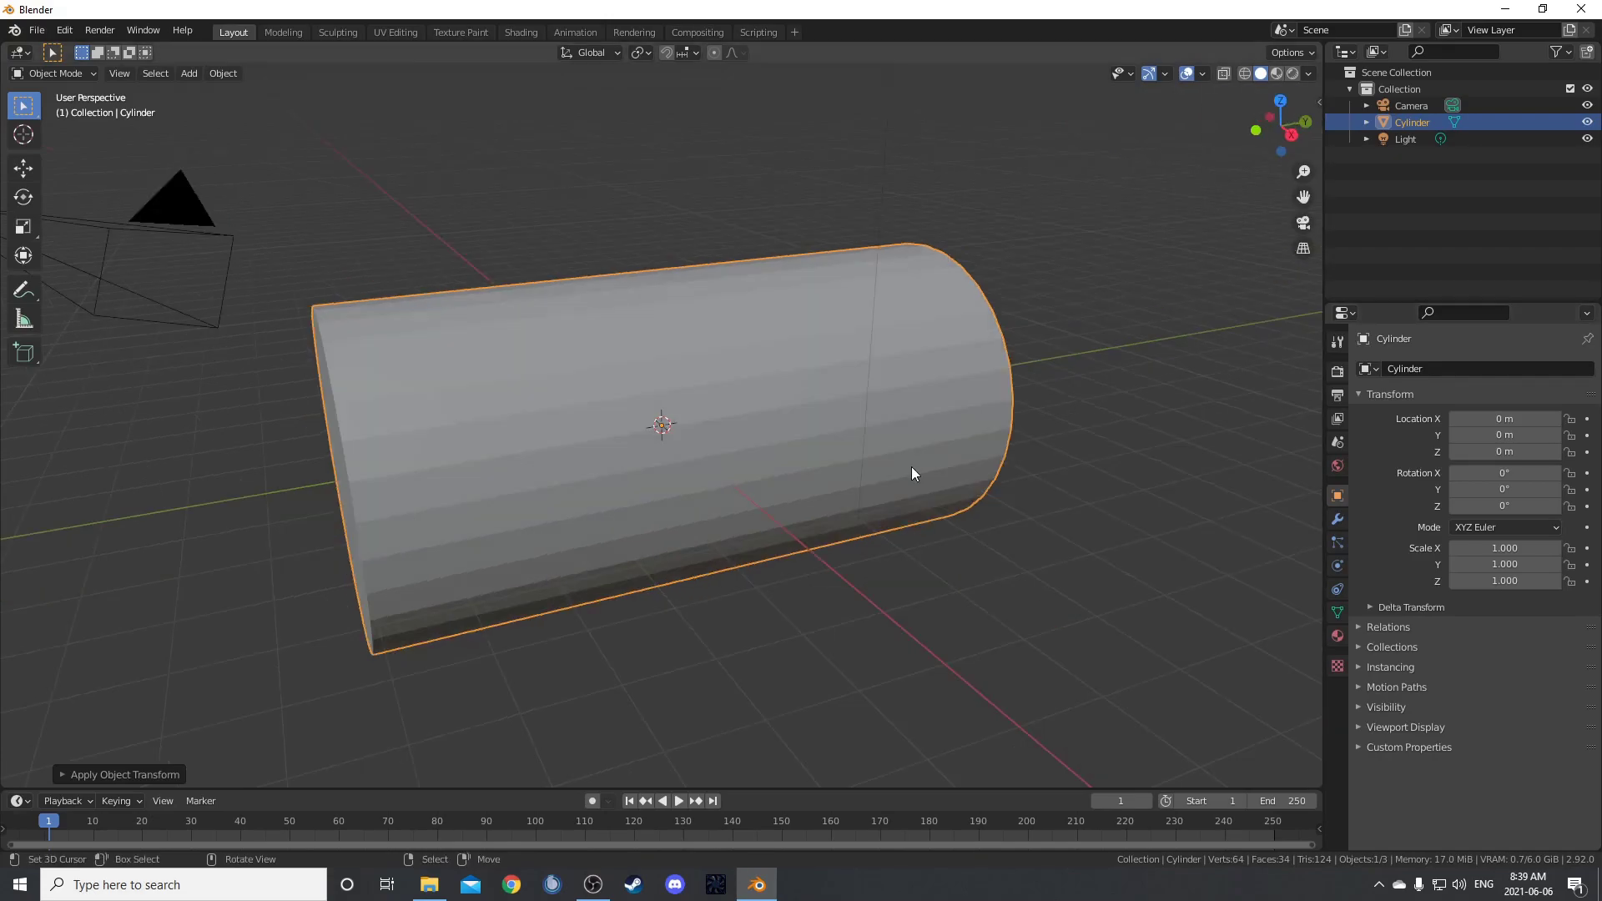
pyautogui.press('Tab')
pyautogui.hotkey('ctrl', 'r')
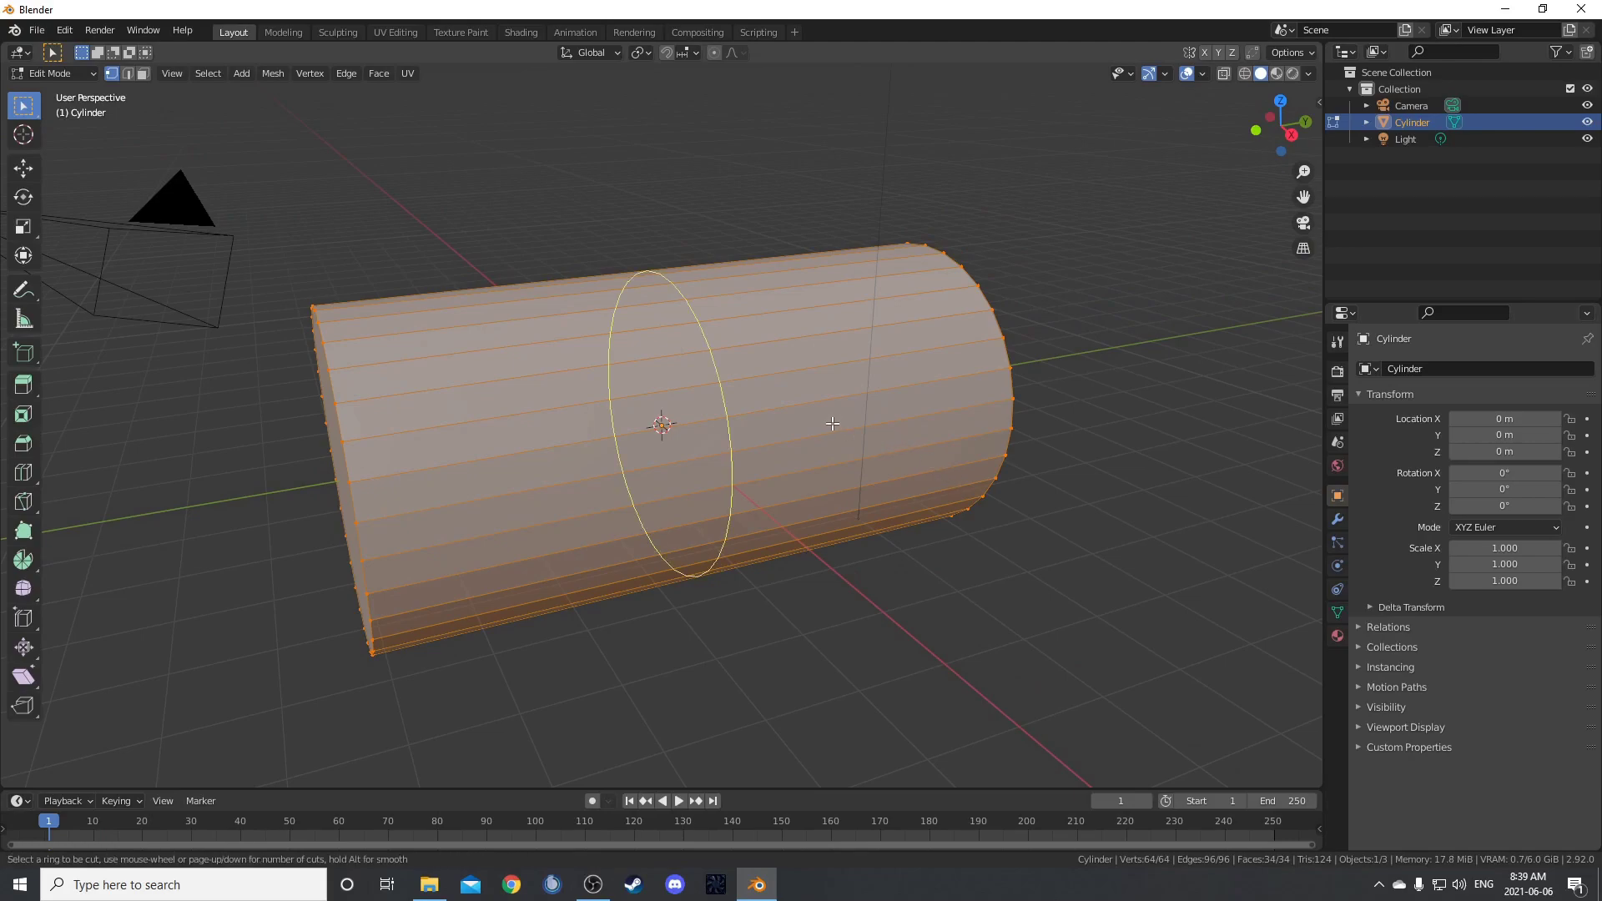
pyautogui.scroll(4, 831, 423)
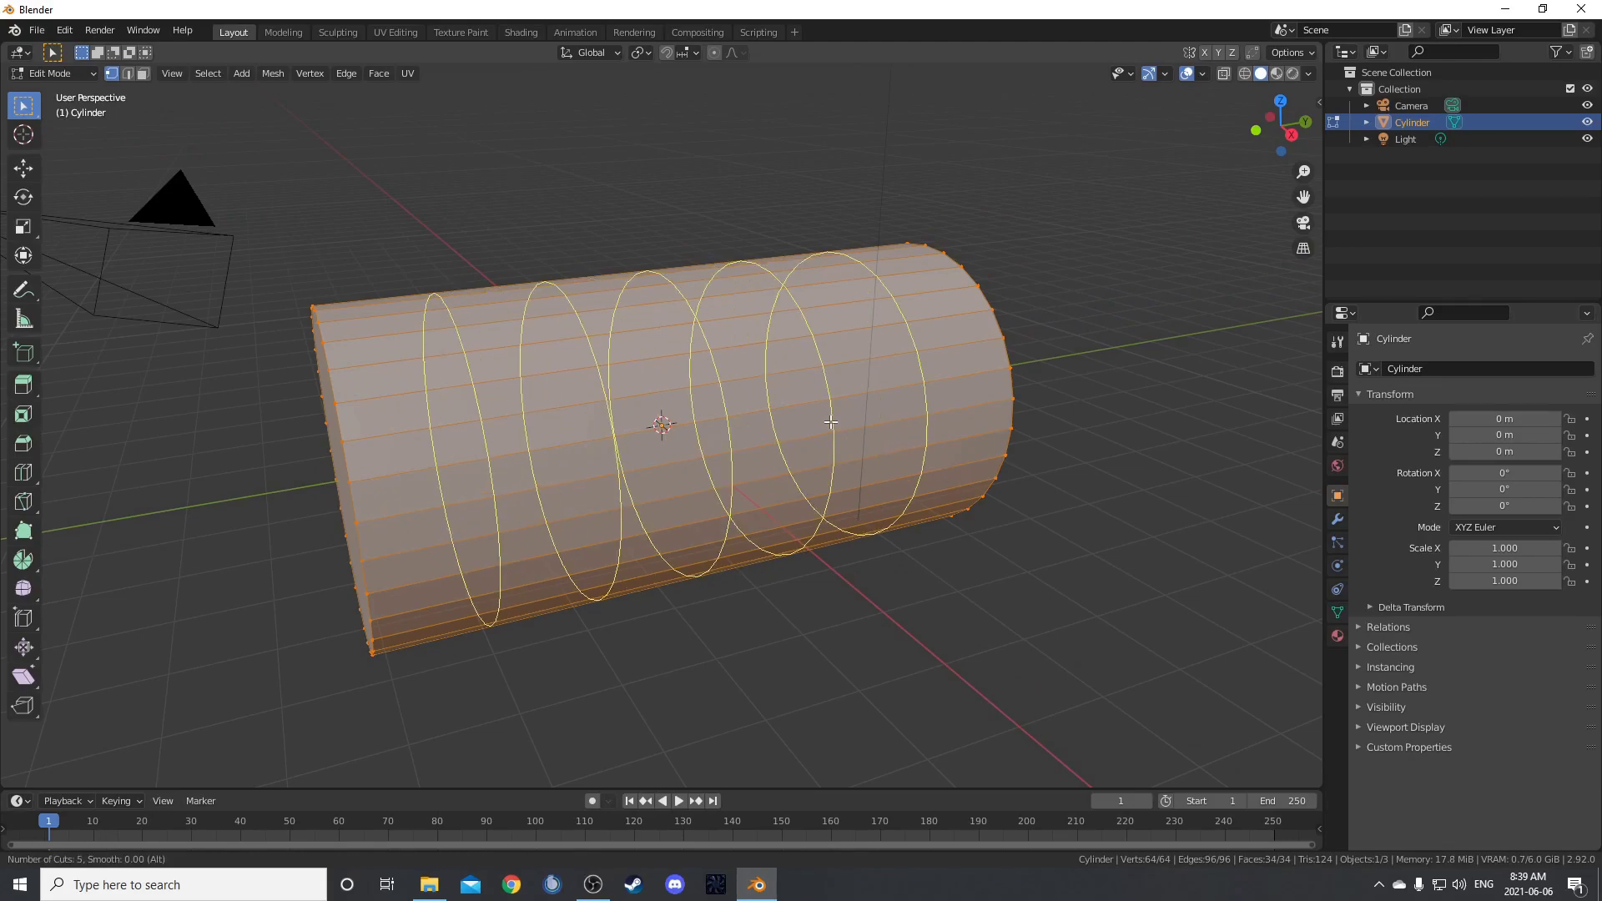
pyautogui.scroll(4, 831, 423)
pyautogui.scroll(4, 829, 421)
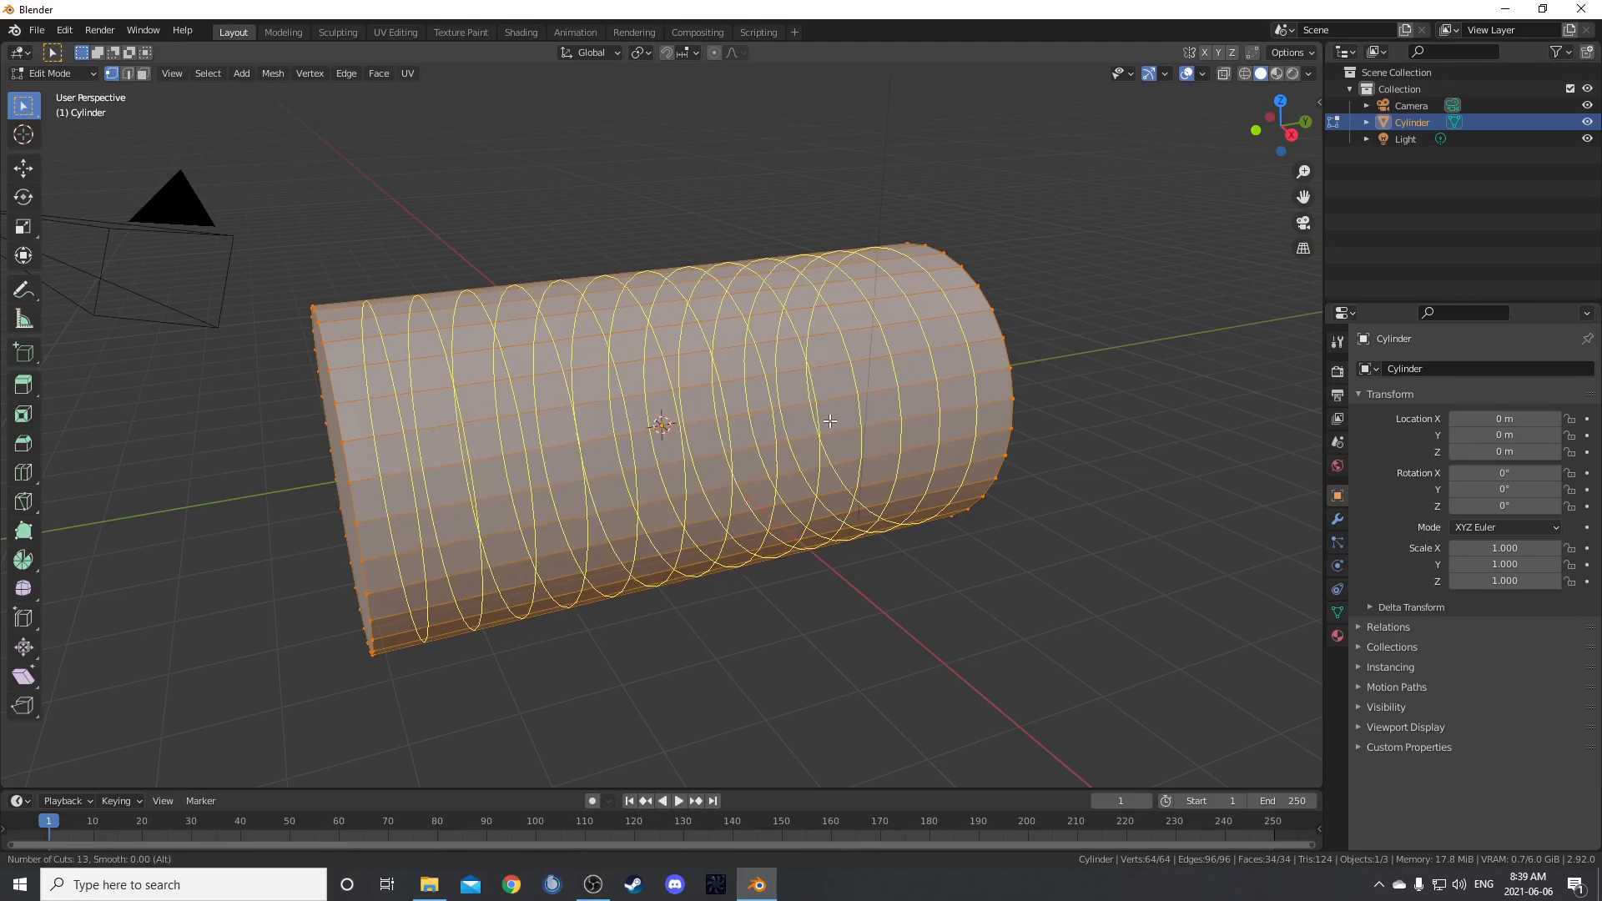
pyautogui.scroll(4, 829, 422)
pyautogui.scroll(1, 830, 422)
pyautogui.click(829, 422)
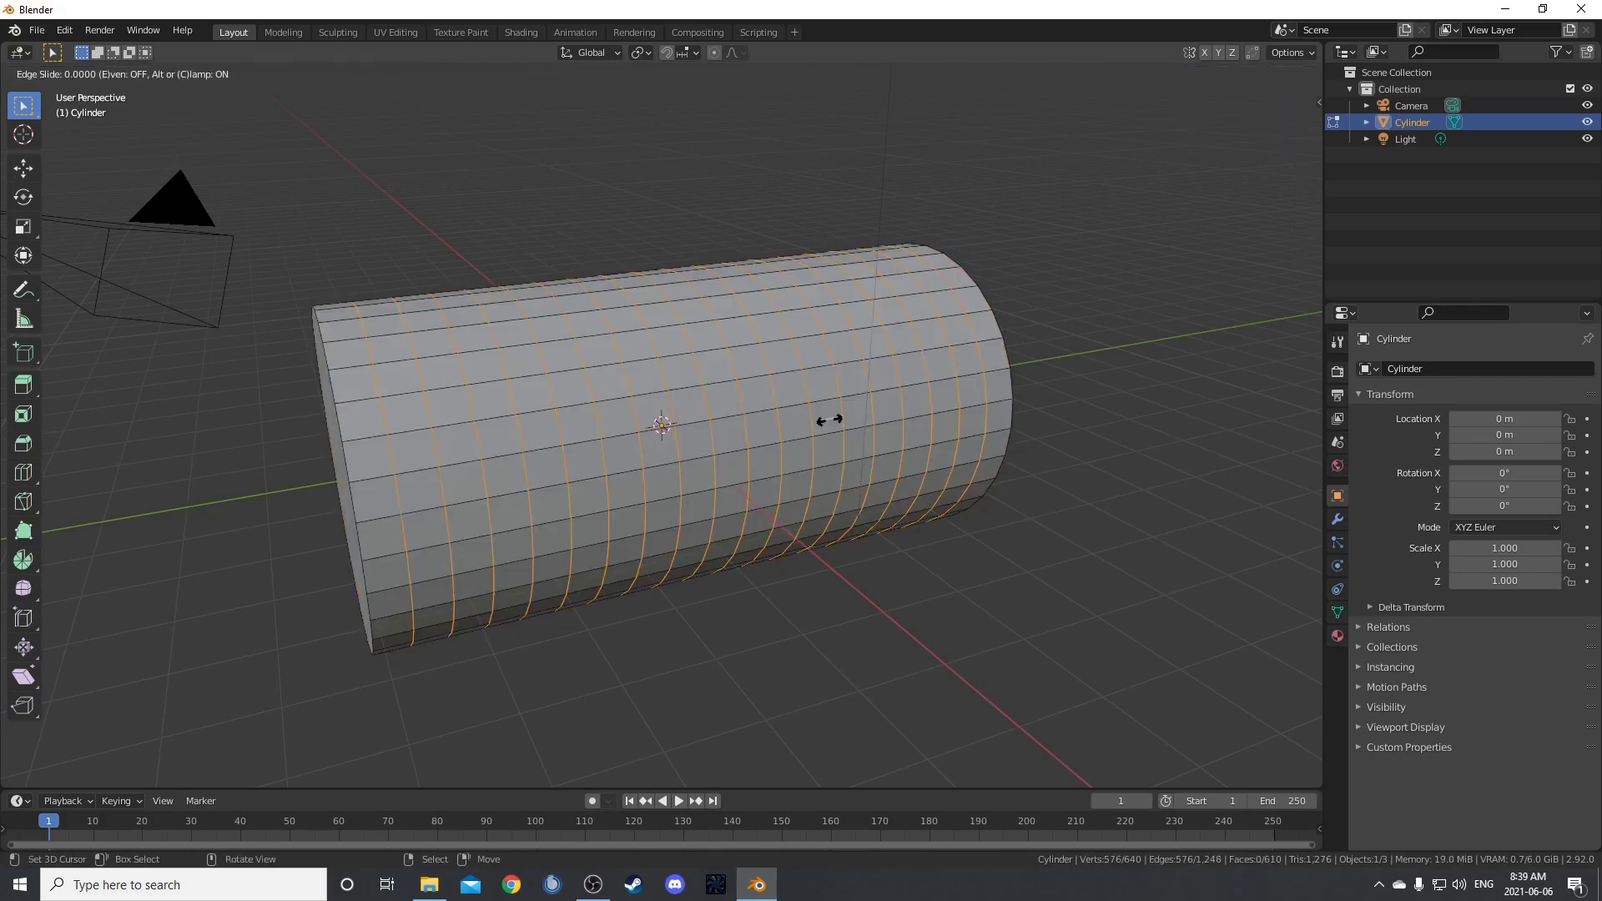
pyautogui.click(829, 497)
# - Select both end-cap faces and delete them to leave an open tube
pyautogui.moveTo(976, 578); pyautogui.dragTo(240, 578, button='middle')
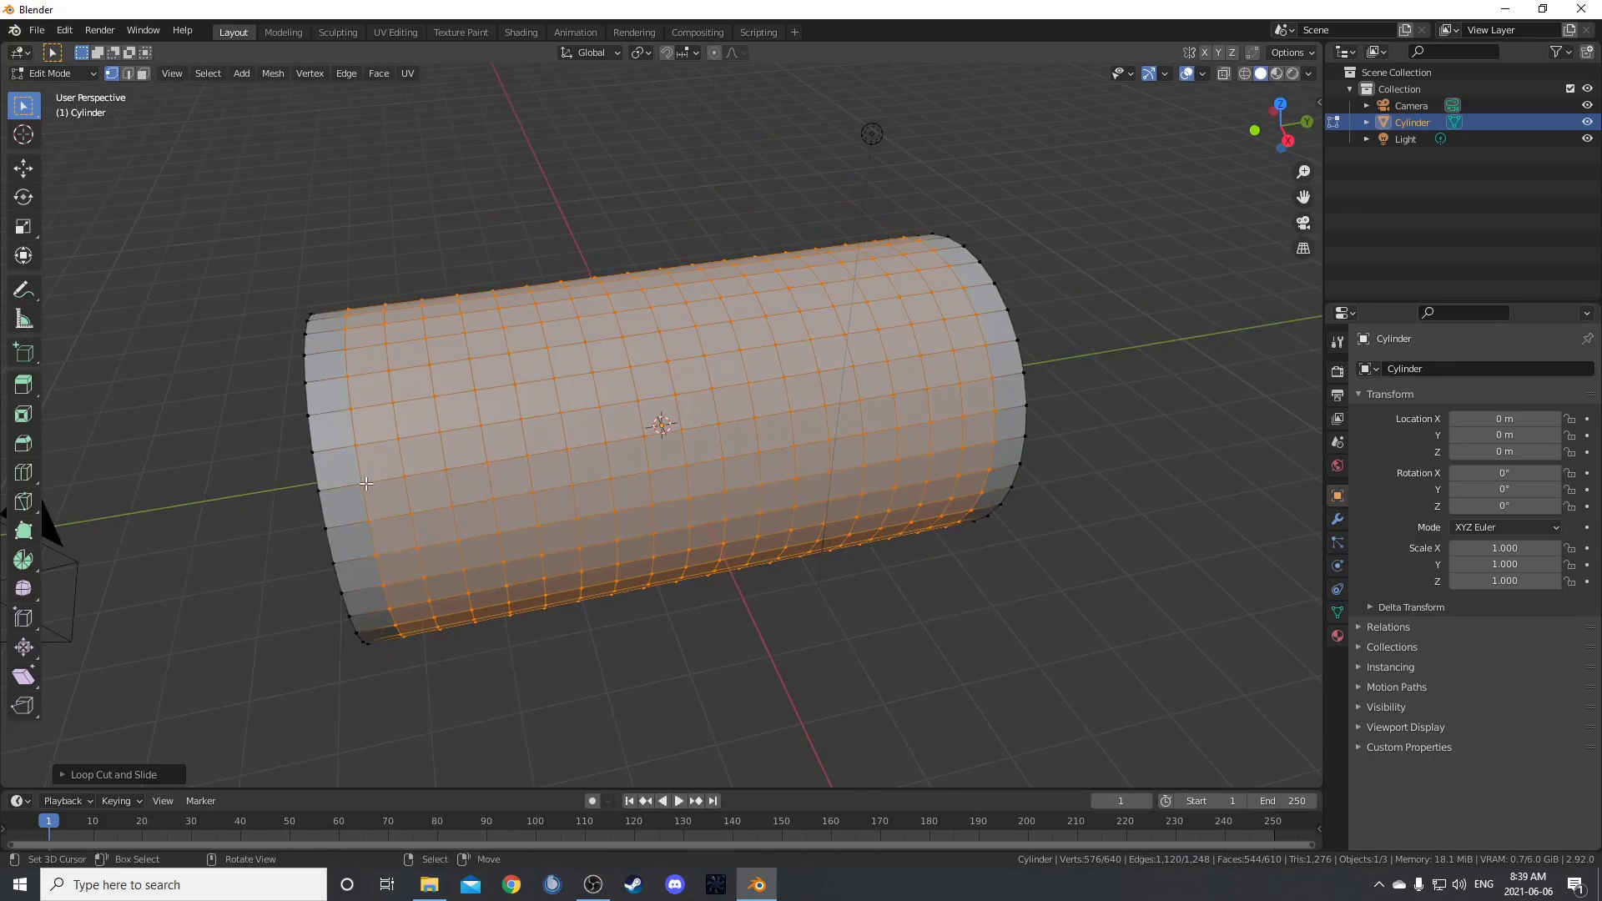
pyautogui.moveTo(648, 598); pyautogui.dragTo(734, 573, button='middle')
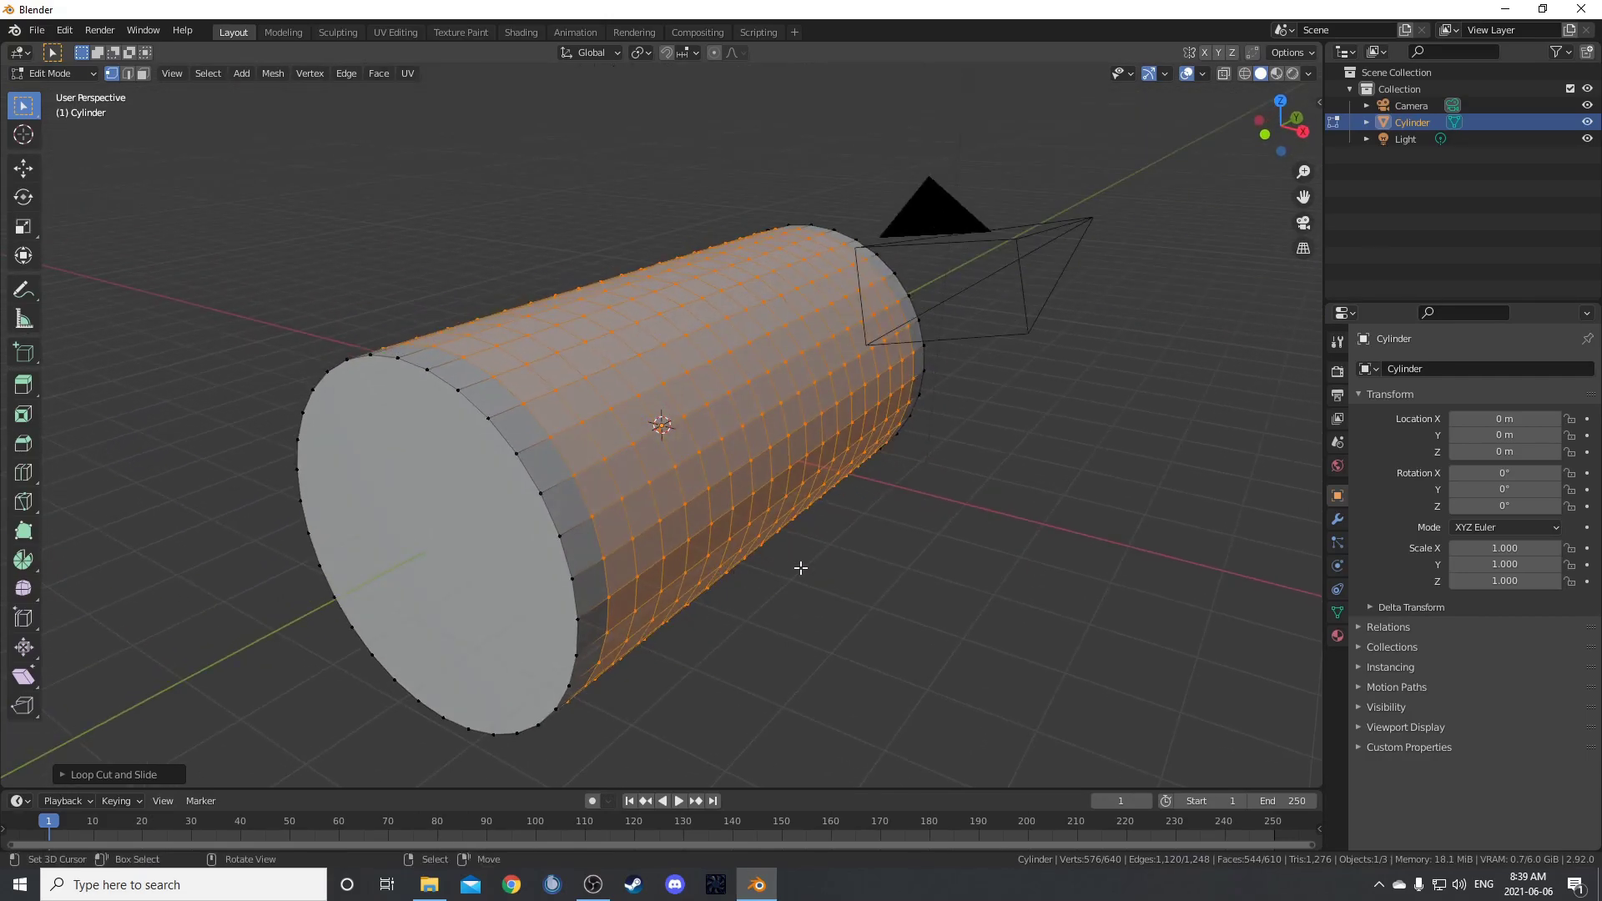
pyautogui.moveTo(861, 572); pyautogui.dragTo(465, 531, button='middle')
pyautogui.press('3')
pyautogui.click(464, 530)
pyautogui.moveTo(1101, 504); pyautogui.dragTo(658, 411, button='middle')
pyautogui.keyDown('shift'); pyautogui.click(827, 507); pyautogui.keyUp('shift')
pyautogui.press('x')
pyautogui.click(973, 561)
# - Return to Object Mode and view the scene from the front, then through the camera
pyautogui.press('Tab')
pyautogui.press('KP_1')
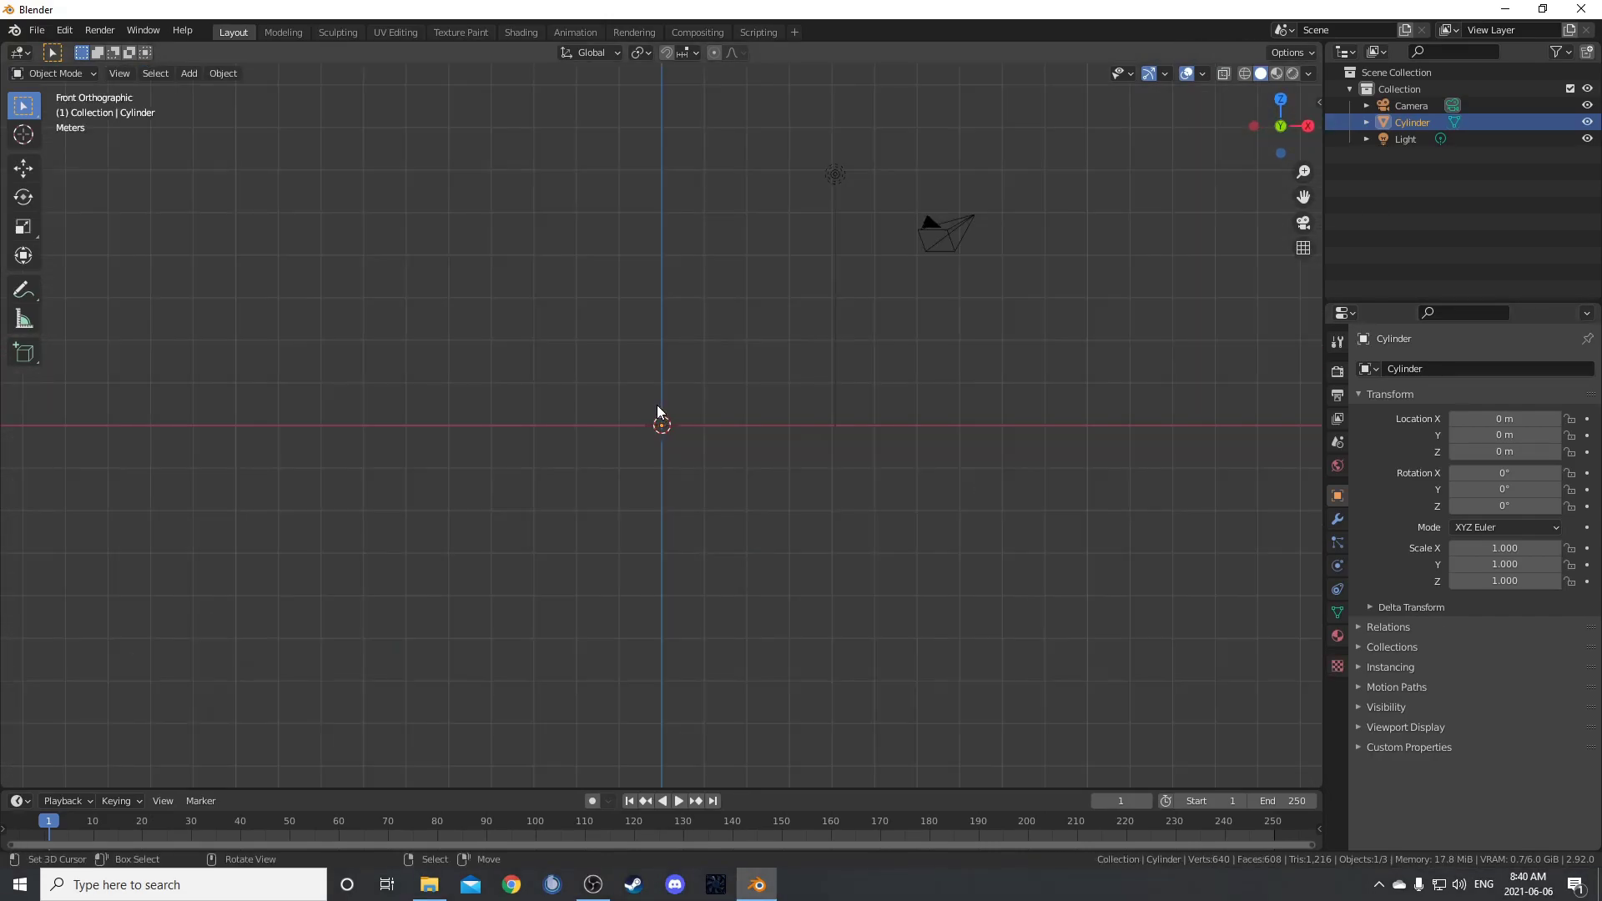
pyautogui.scroll(1, 657, 404)
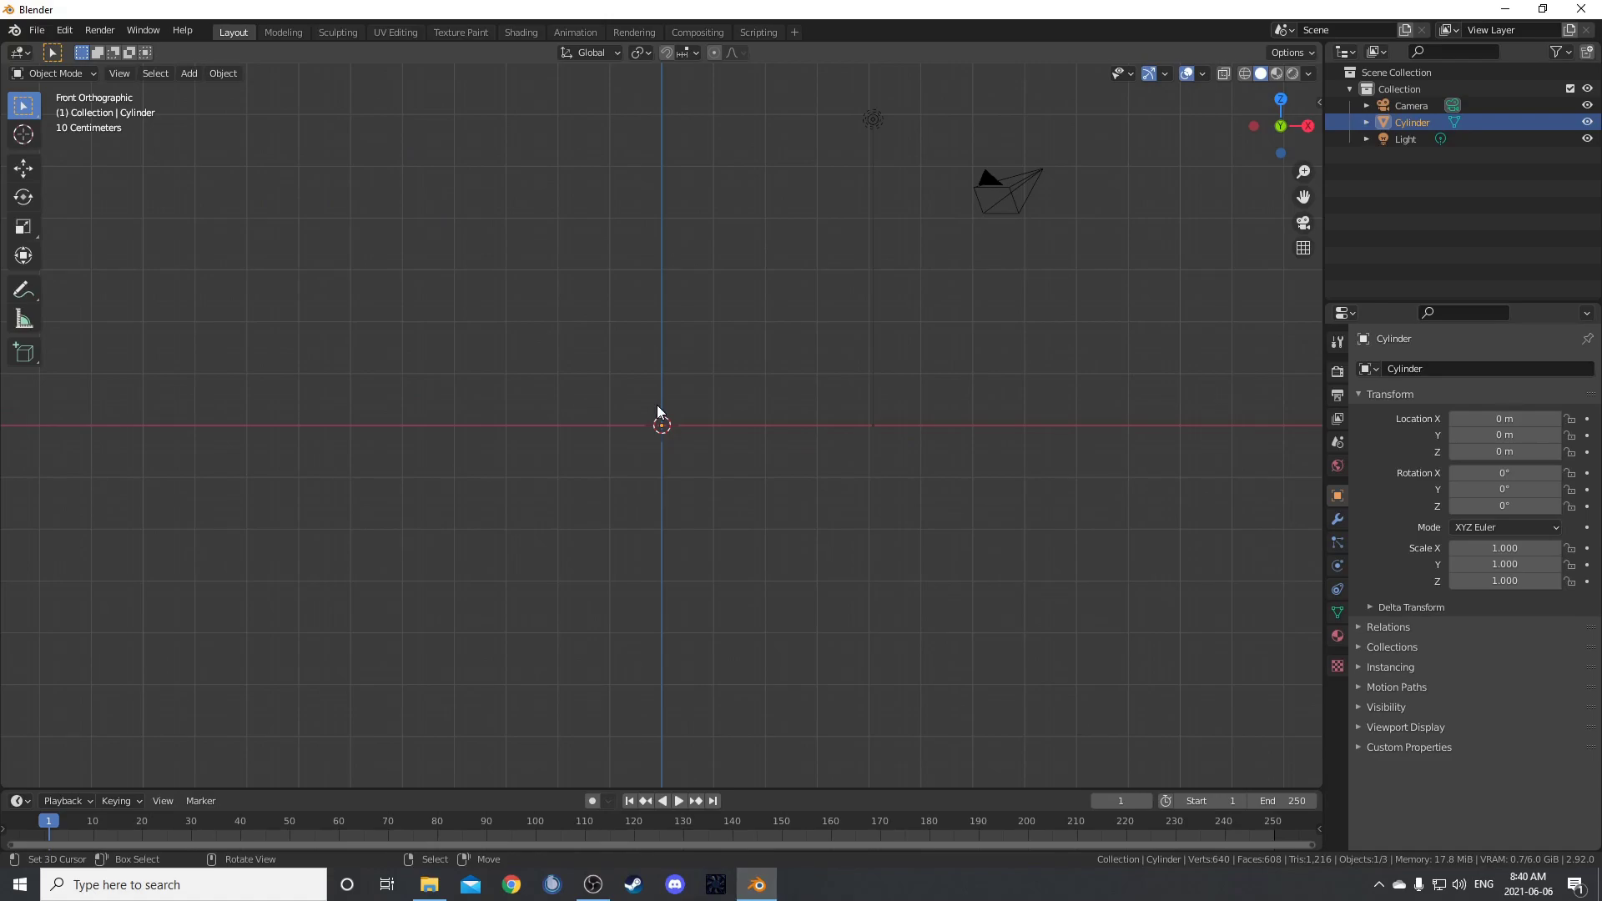
pyautogui.press('KP_0')
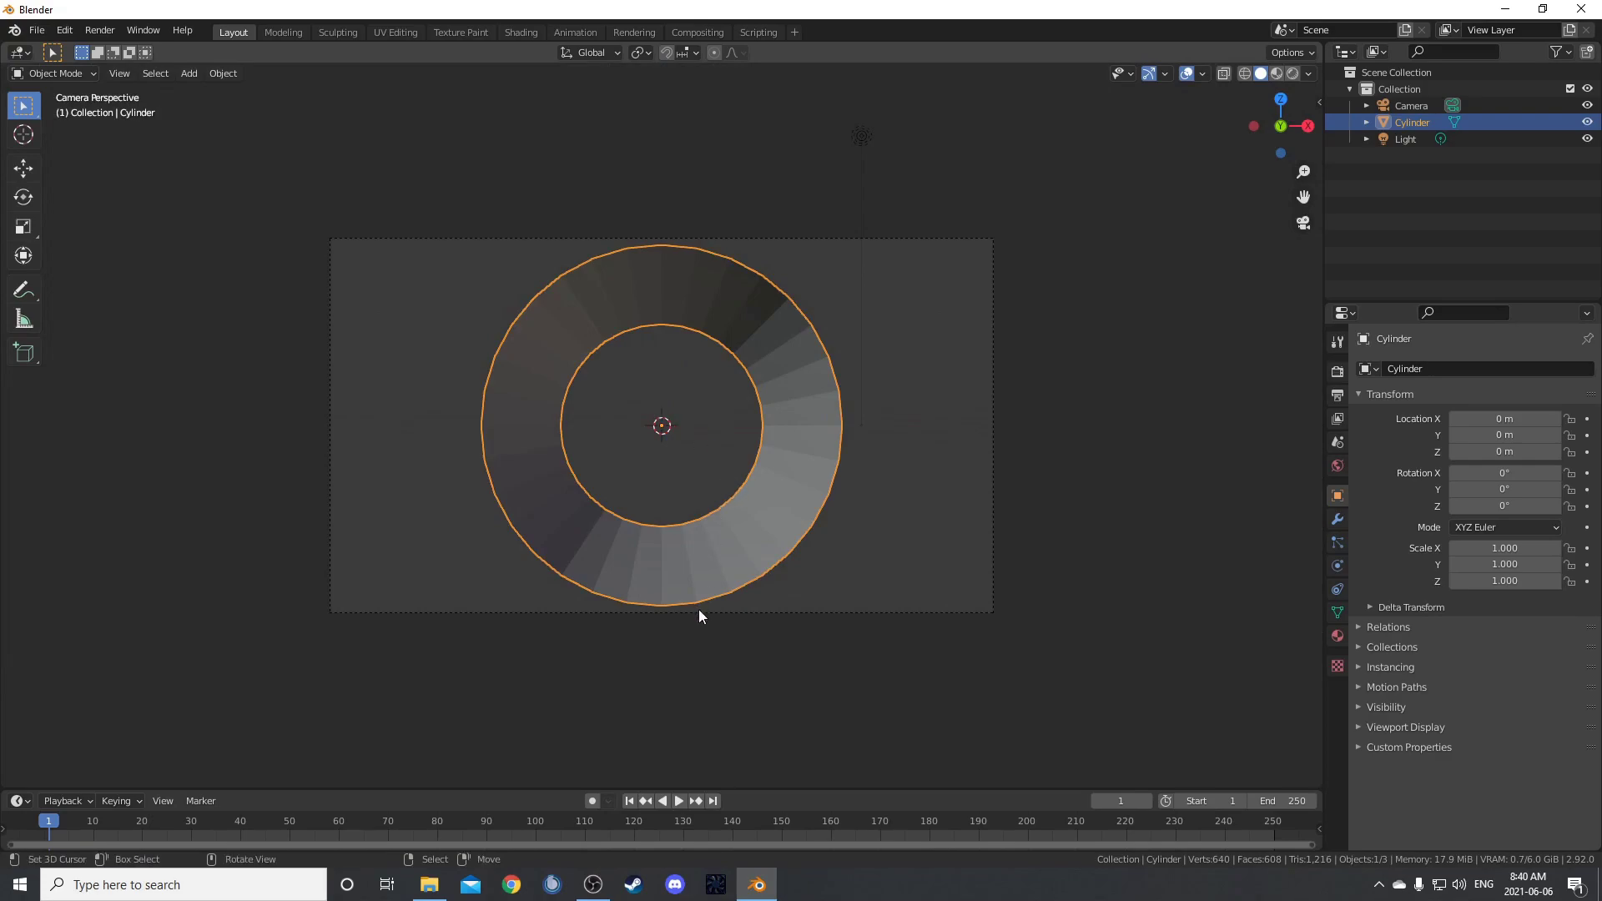
# - Move the camera along Y to -10.634 m and look through it again
pyautogui.click(760, 617)
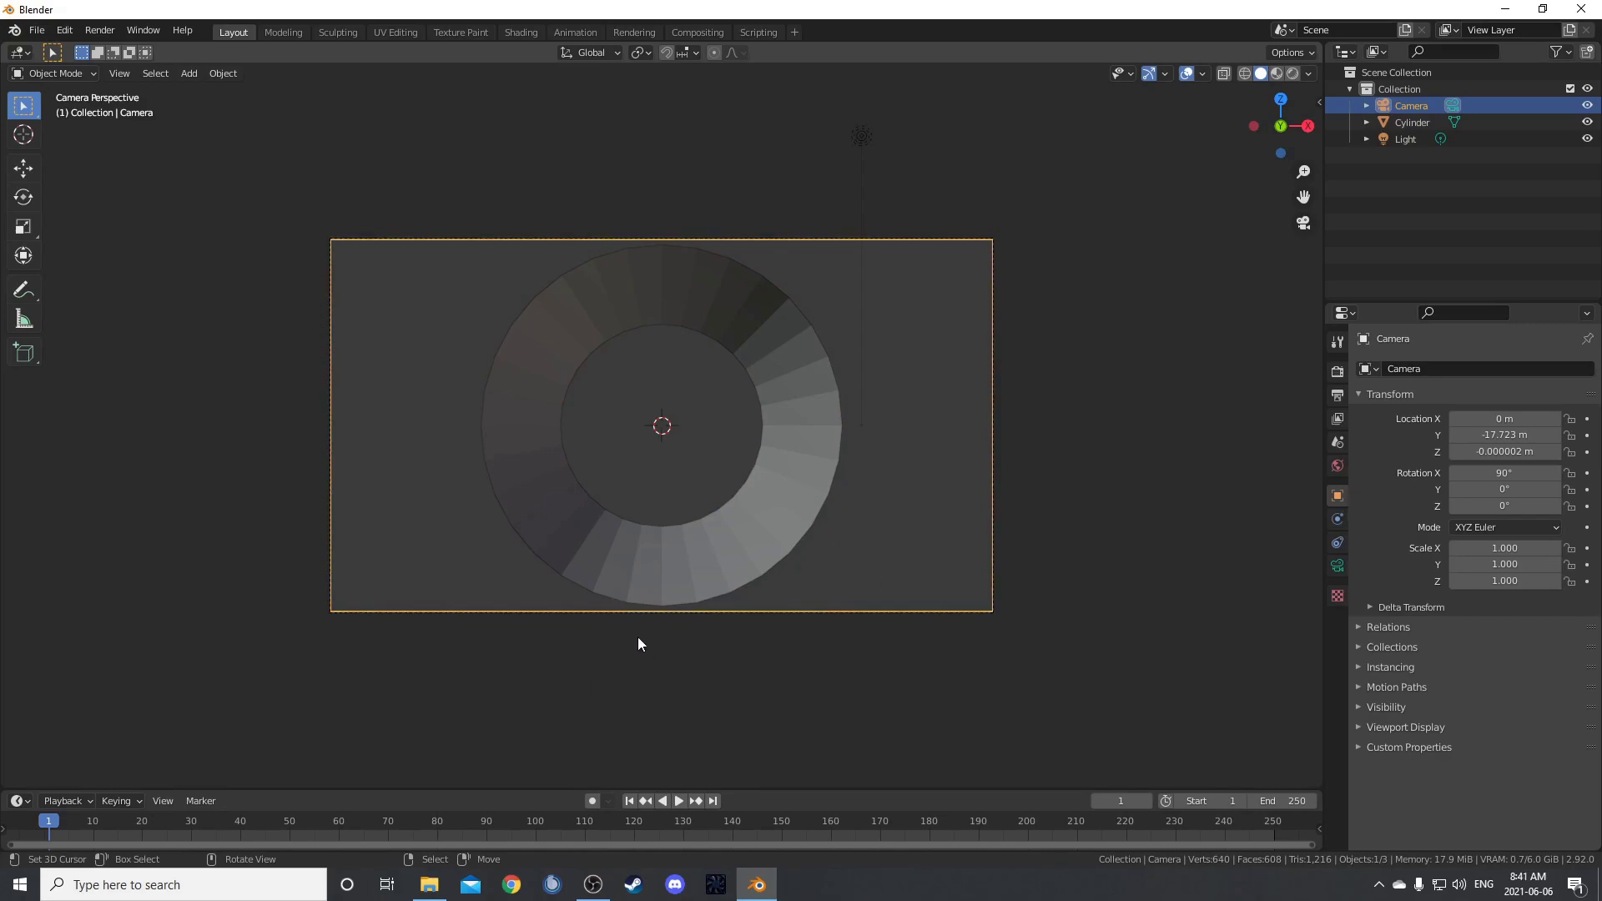
pyautogui.moveTo(883, 587); pyautogui.dragTo(629, 585, button='middle')
pyautogui.moveTo(468, 654); pyautogui.dragTo(476, 596, button='middle')
pyautogui.press('g')
pyautogui.press('y')
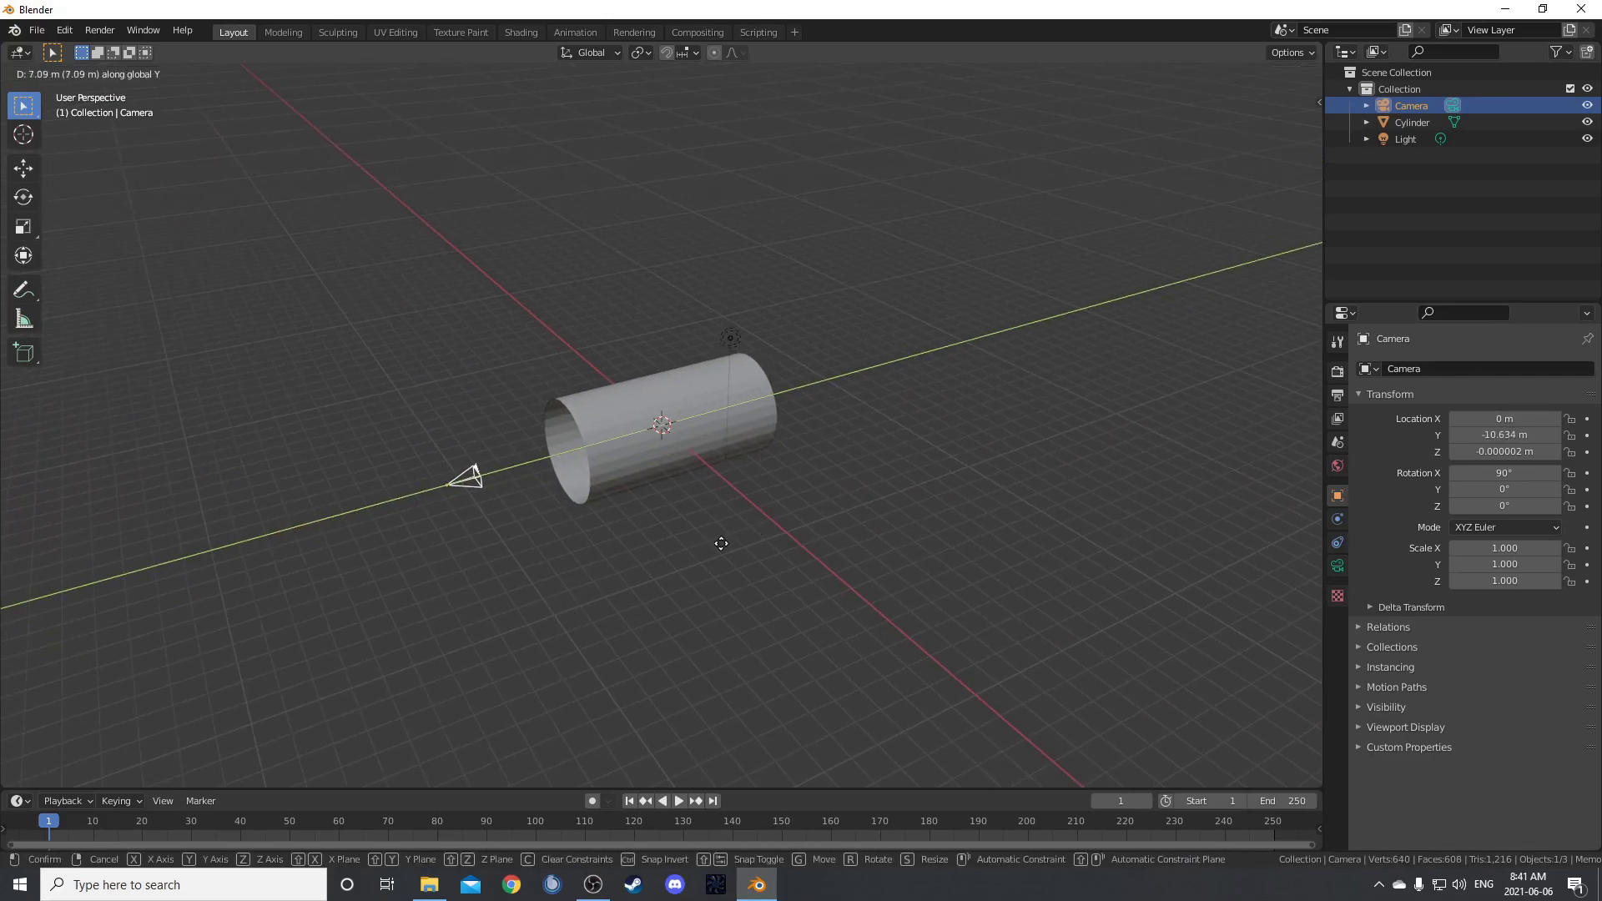
pyautogui.click(722, 543)
pyautogui.moveTo(723, 543); pyautogui.dragTo(868, 457, button='middle')
pyautogui.press('`')
pyautogui.click(855, 327)
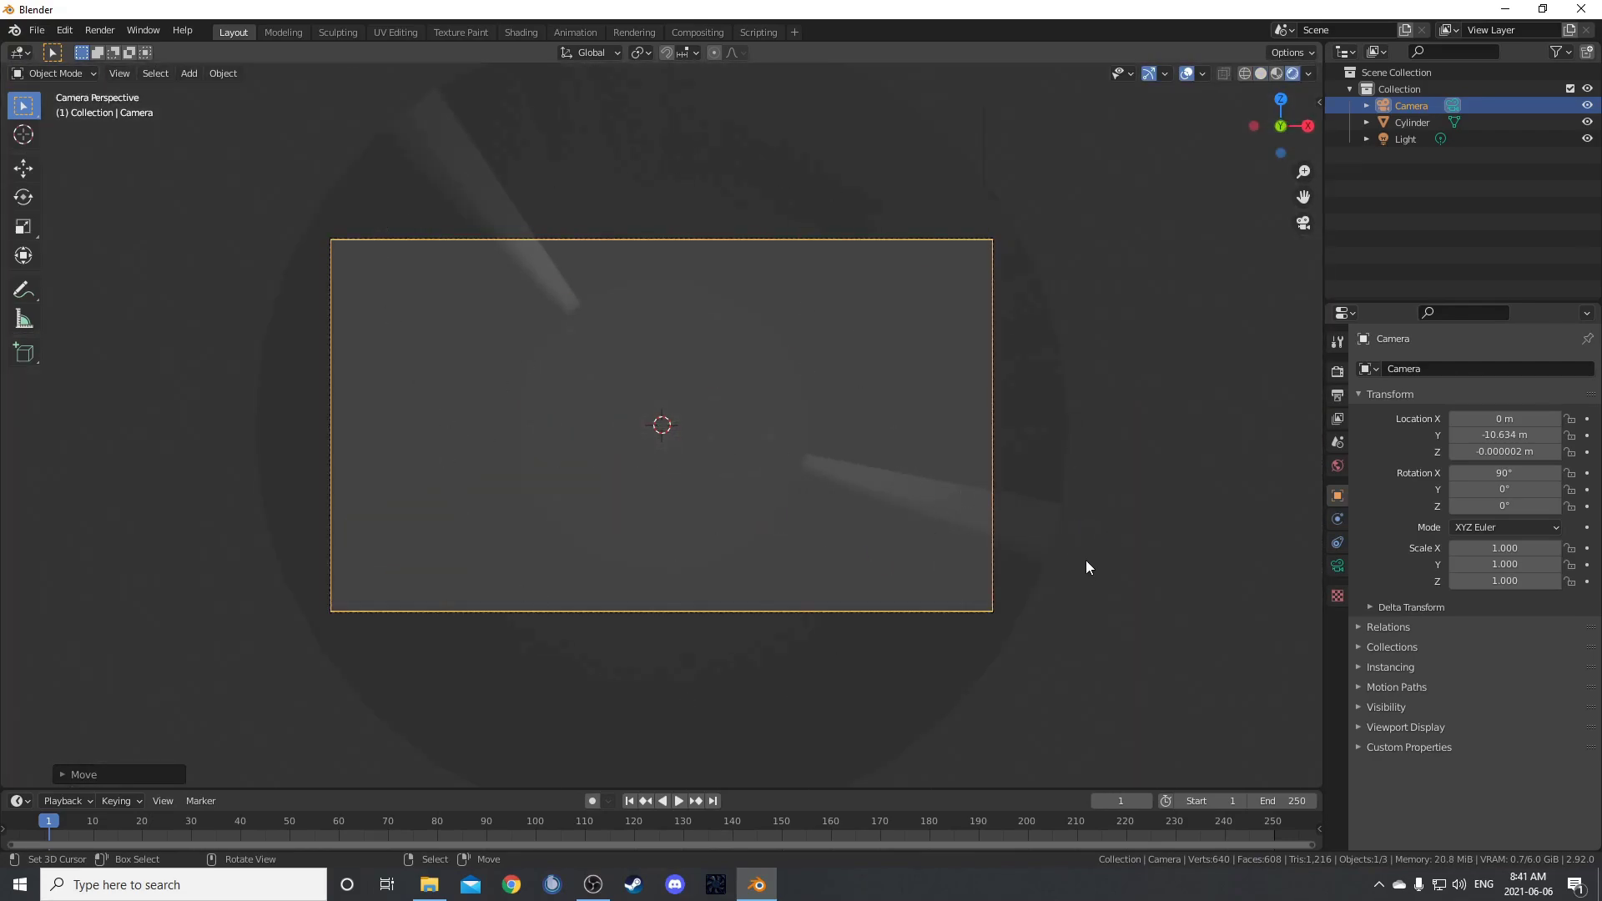
# - Leave the camera view and delete the scene's light
pyautogui.press('KP_0')
pyautogui.click(758, 277)
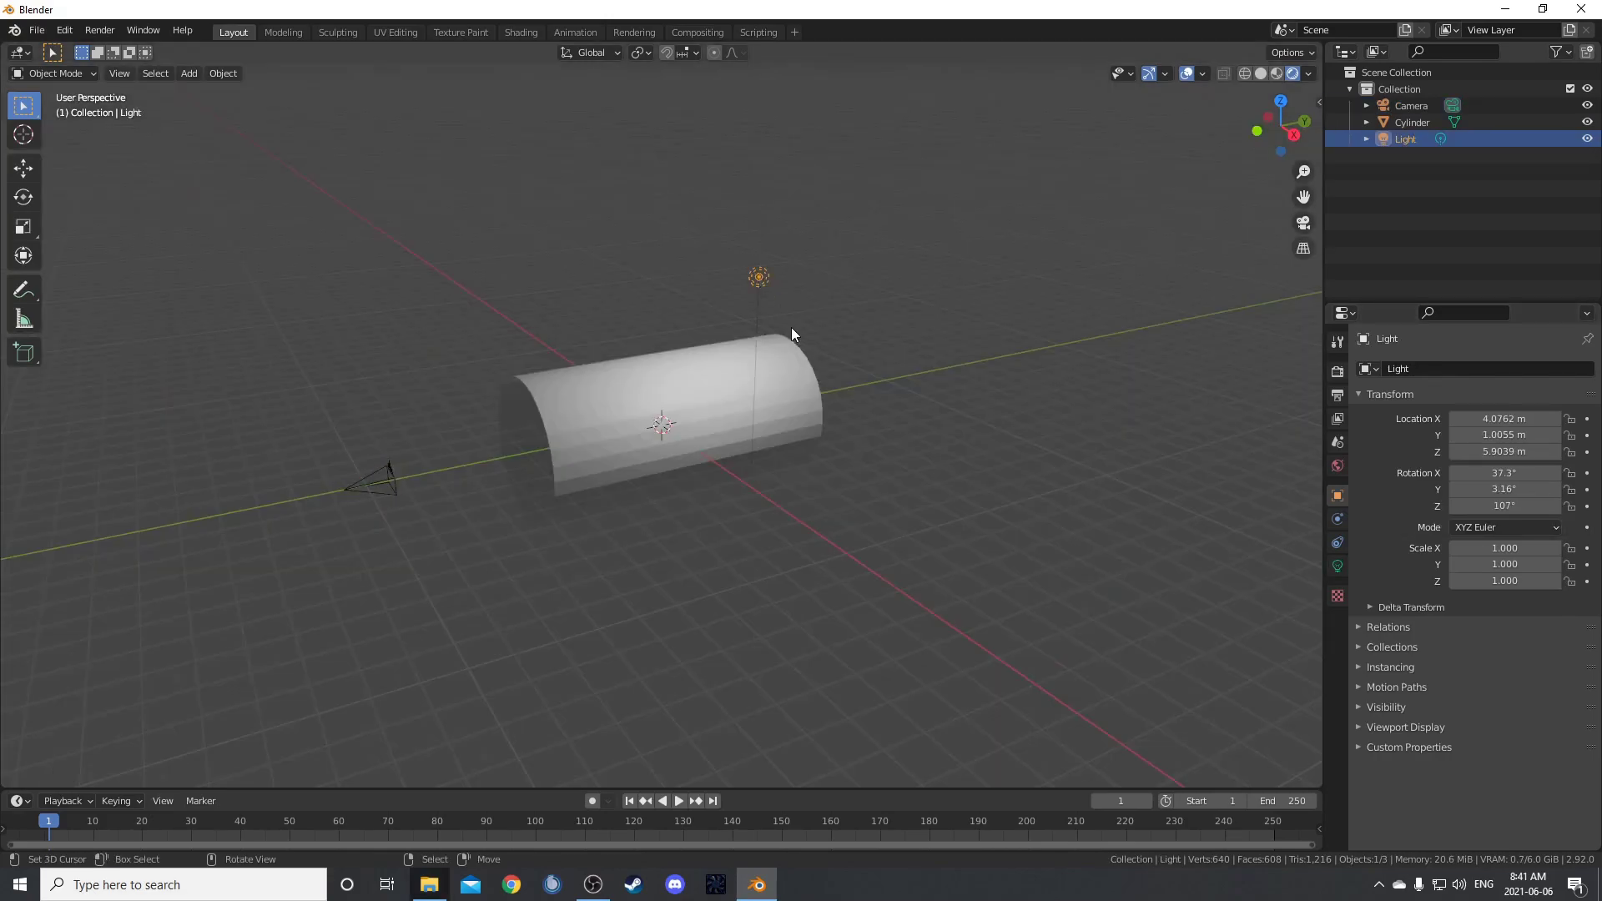
pyautogui.press('x')
pyautogui.click(791, 327)
# - Add a plane, lower it along Z below the tube, and scale it up by 10
pyautogui.hotkey('shift', 'a')
pyautogui.moveTo(788, 437)
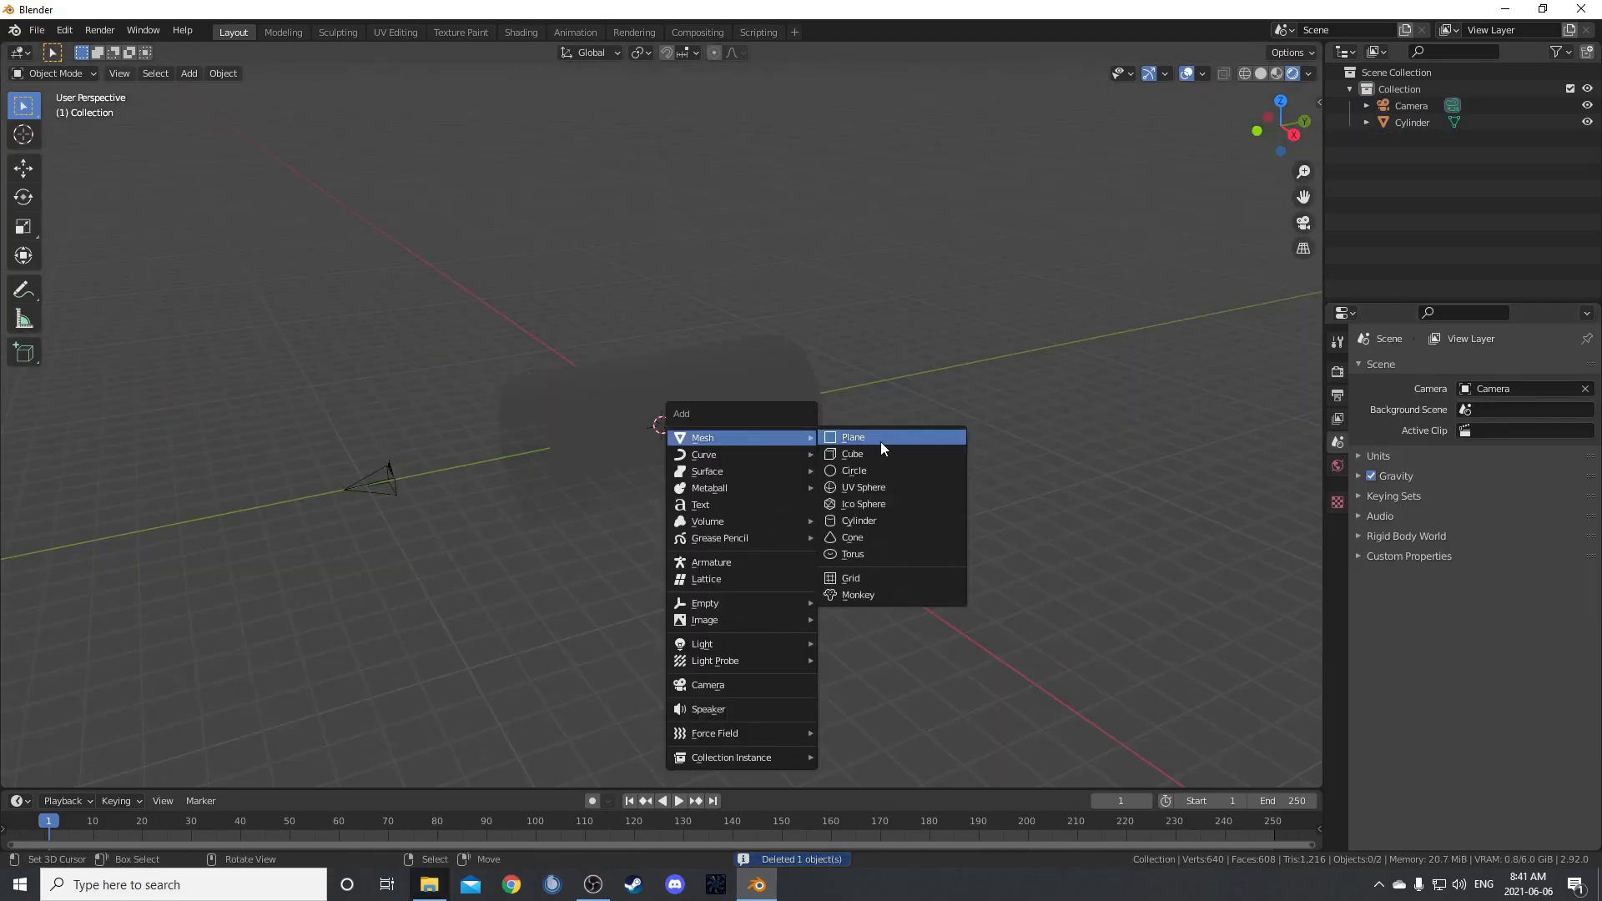
pyautogui.click(881, 443)
pyautogui.press('g')
pyautogui.press('z')
pyautogui.click(875, 513)
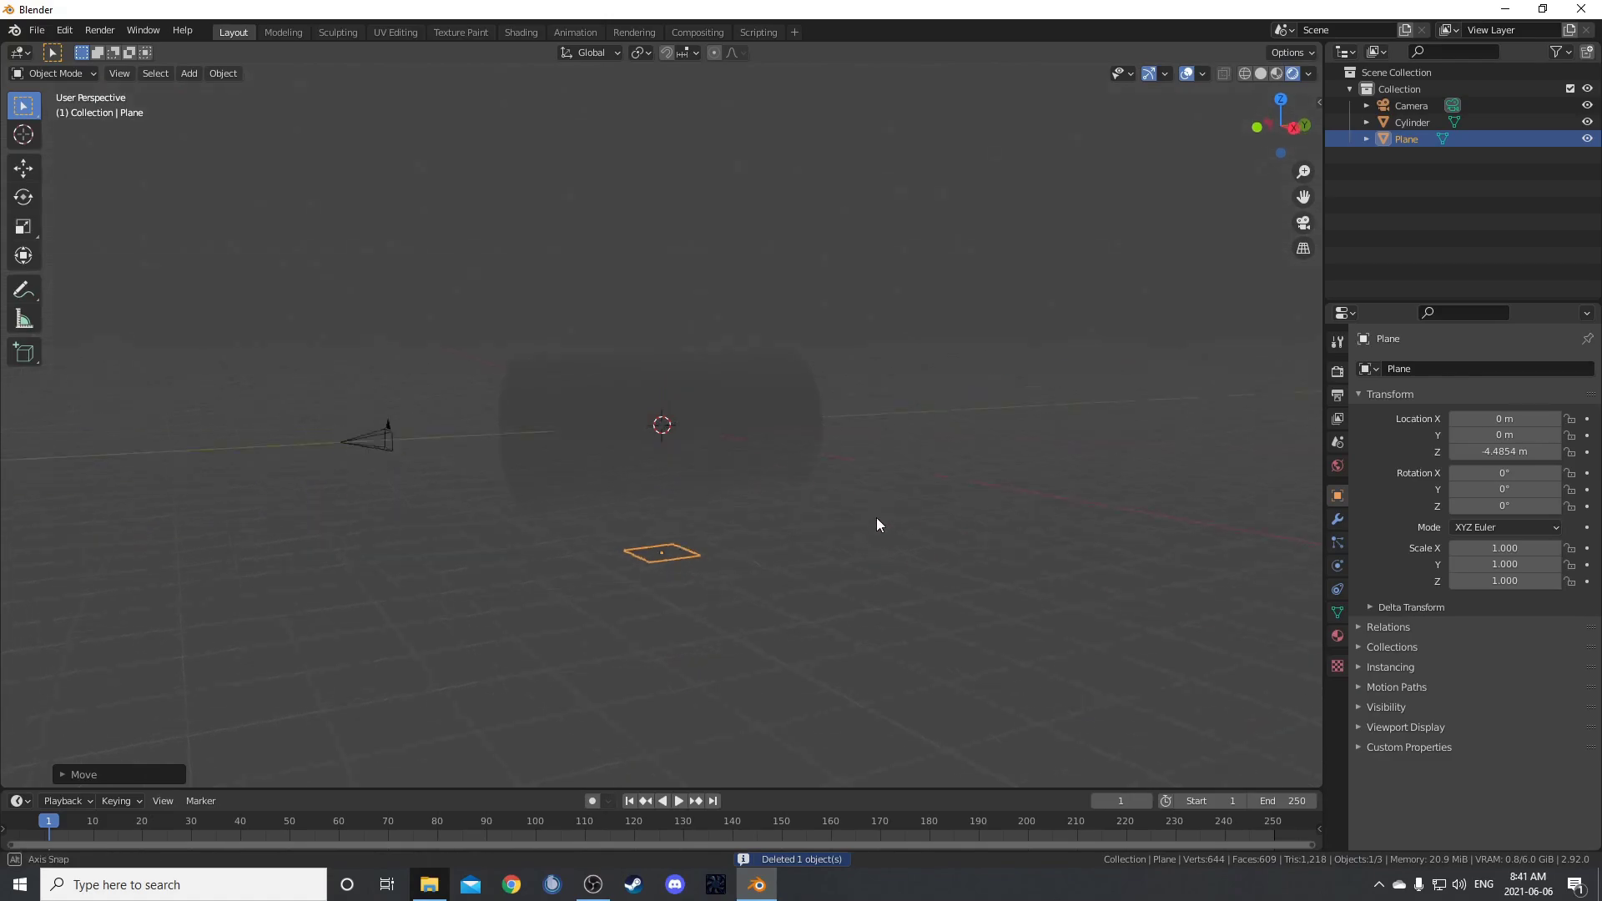
pyautogui.moveTo(875, 513); pyautogui.dragTo(644, 475, button='middle')
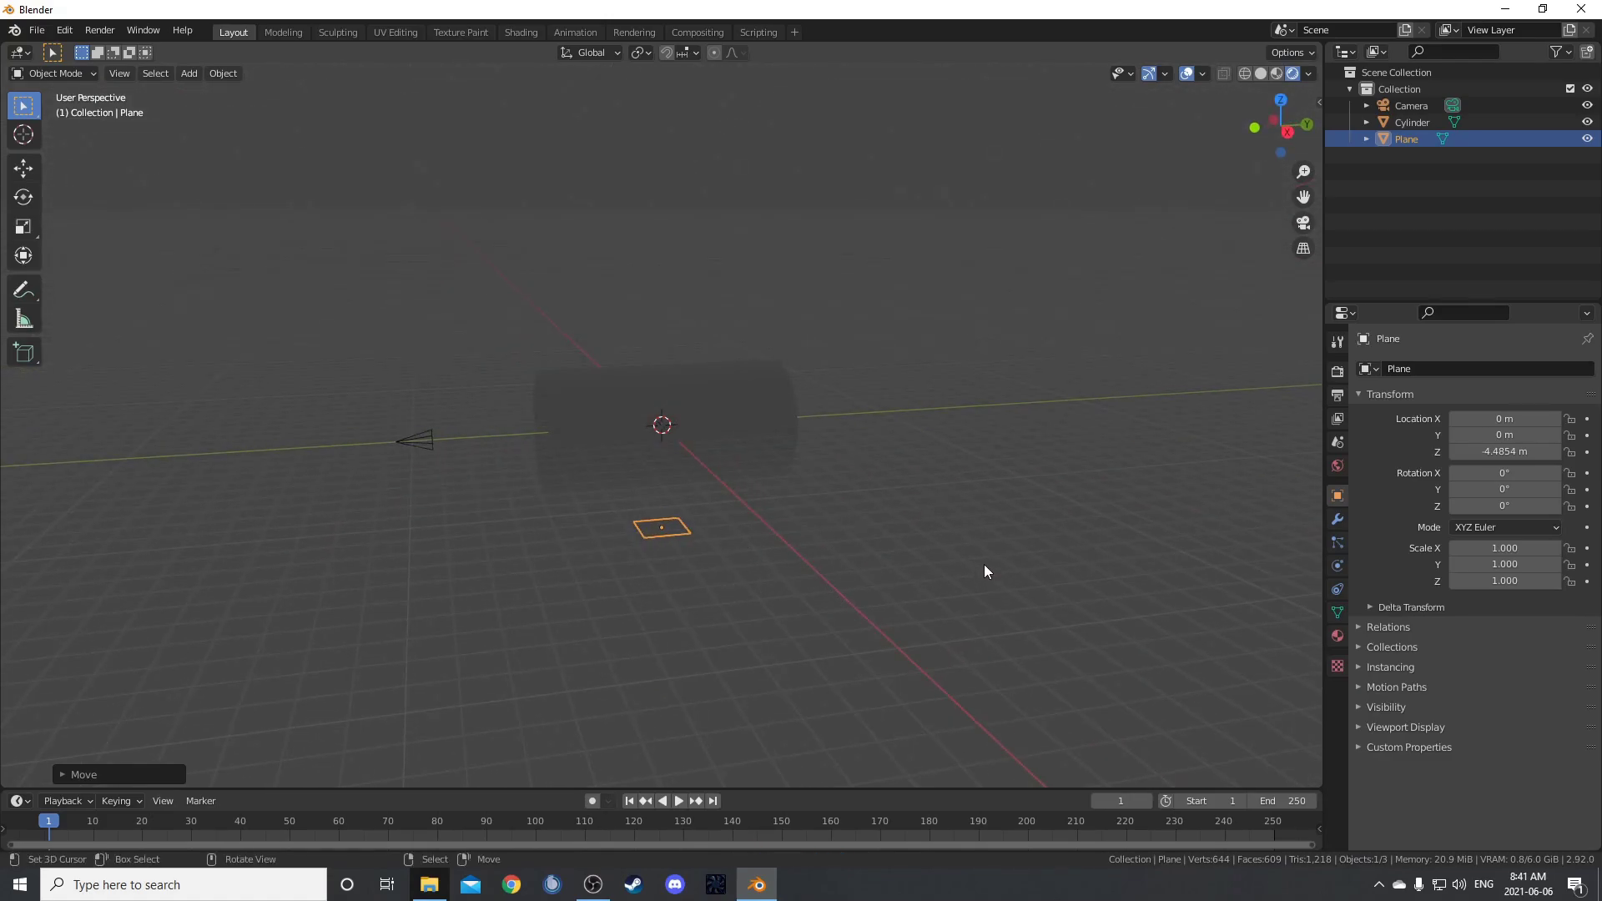
pyautogui.write('s10')
pyautogui.press('Return')
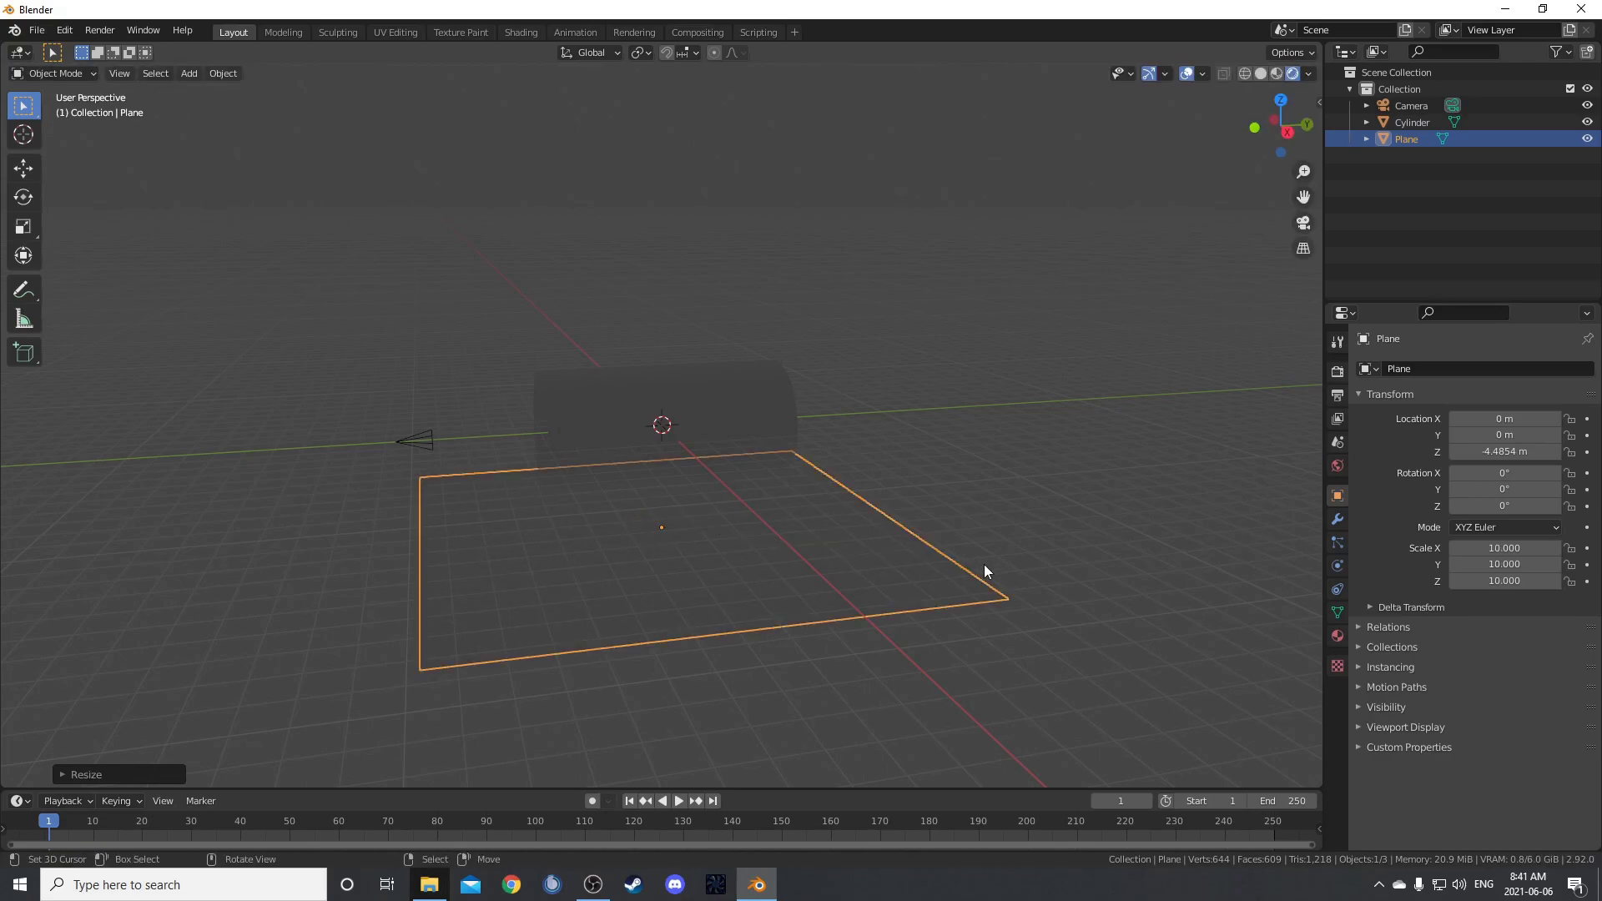
pyautogui.moveTo(983, 571); pyautogui.dragTo(914, 584, button='middle')
# - Widen the plane by moving its right edge outward, then extrude that edge upward into a wall
pyautogui.press('Tab')
pyautogui.scroll(-4, 936, 590)
pyautogui.press('2')
pyautogui.click(842, 509)
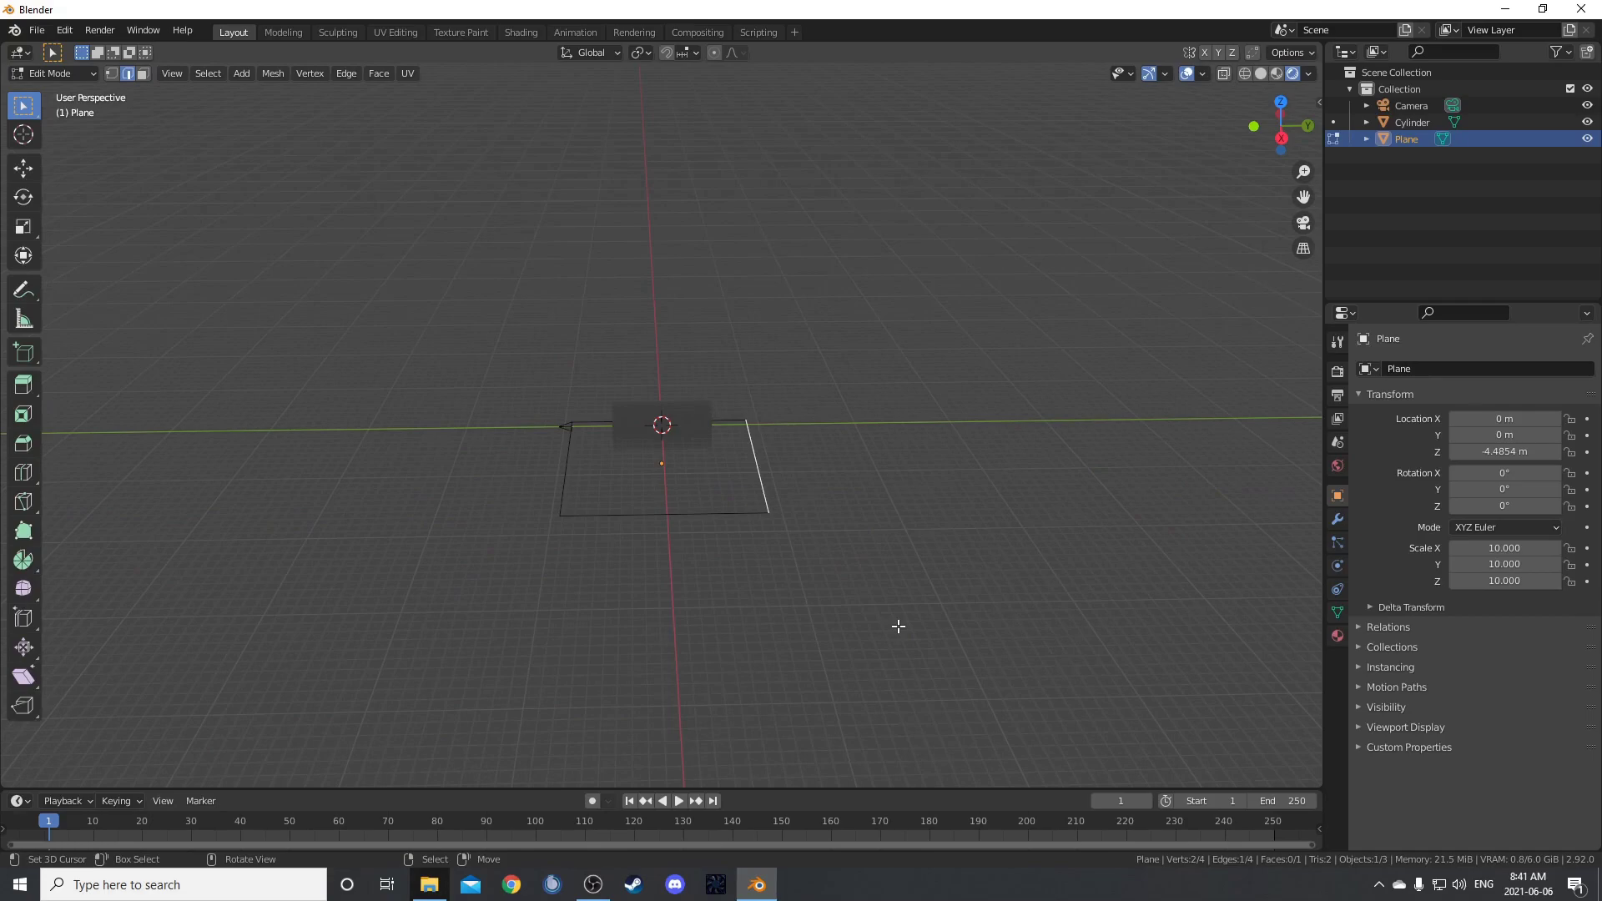
pyautogui.press('g')
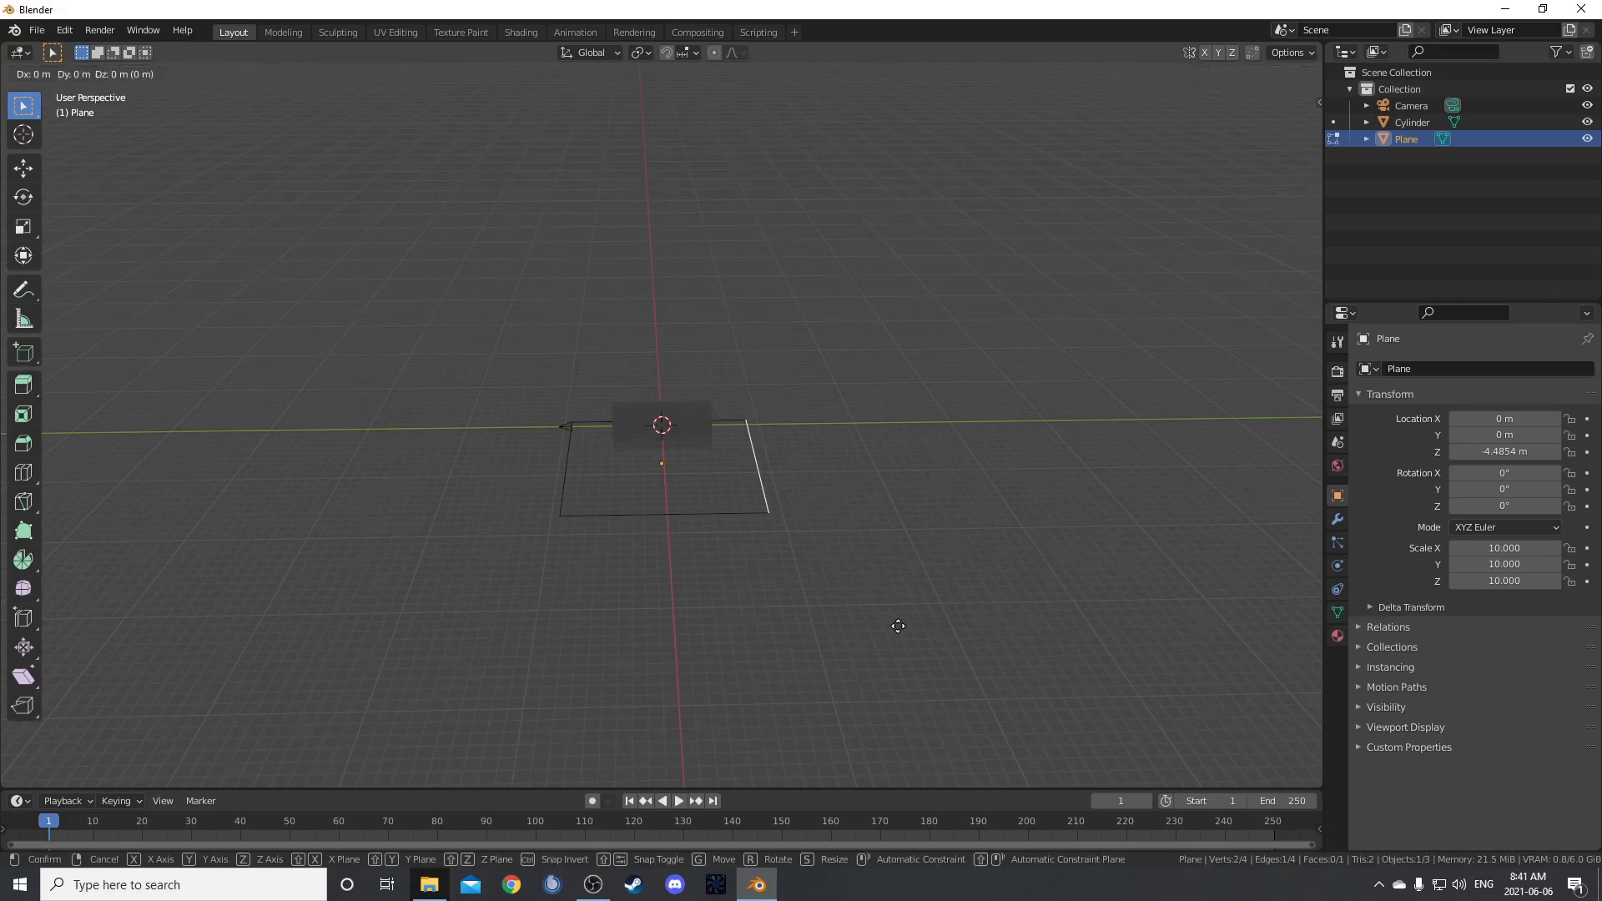
pyautogui.click(1095, 602)
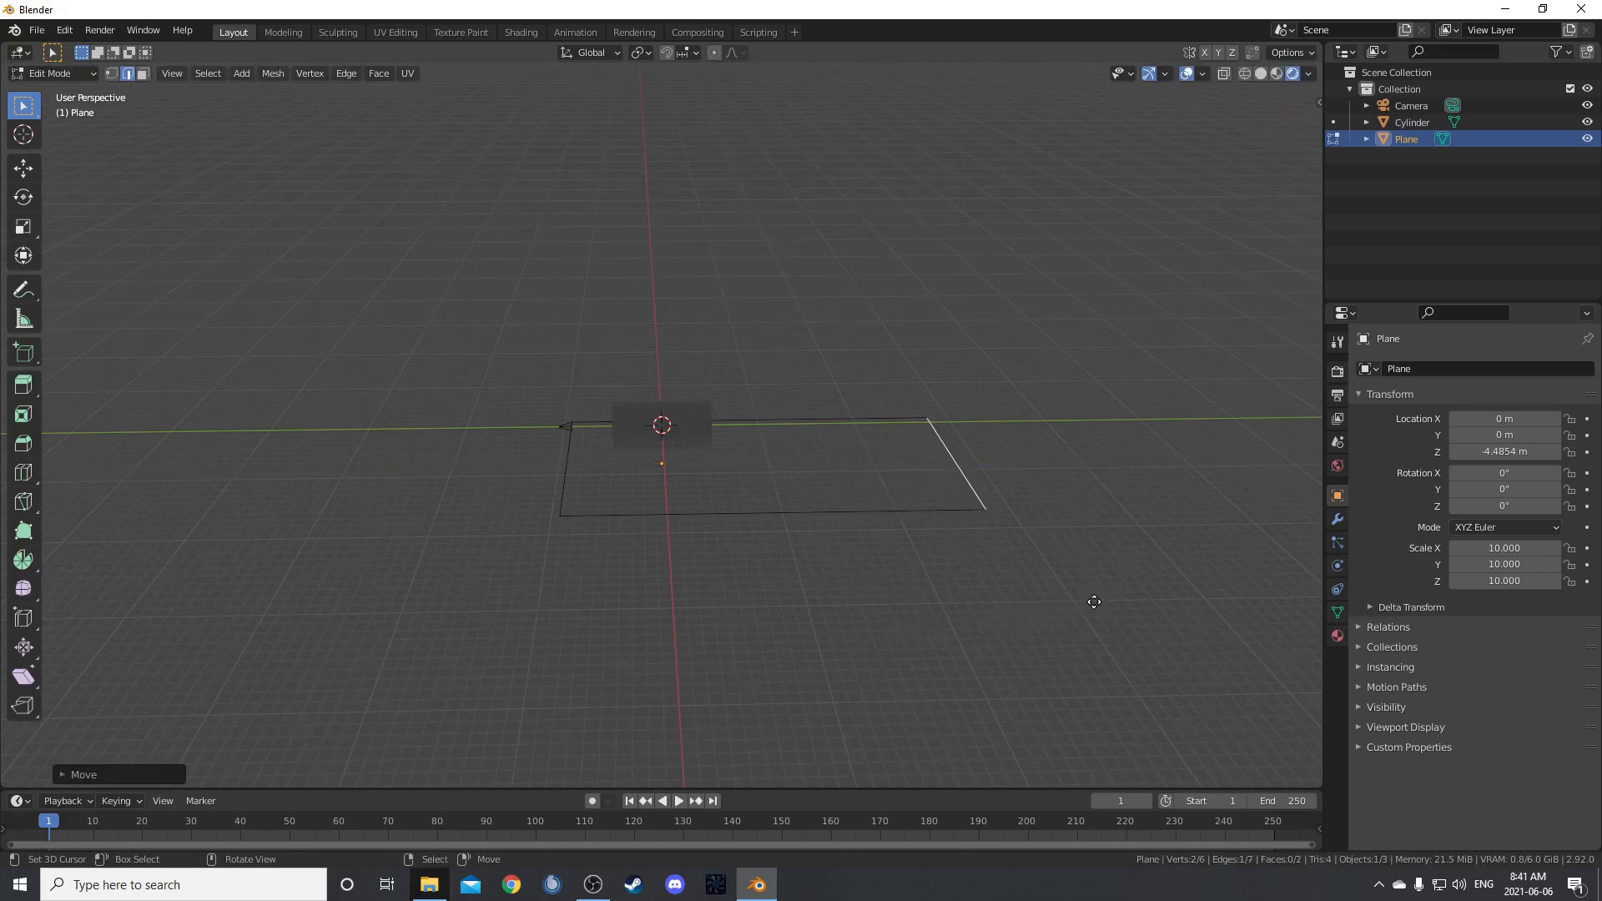
pyautogui.press('e')
pyautogui.click(1081, 372)
# - Bevel the floor-to-wall corner edge into a smooth 8-segment curve
pyautogui.click(957, 463)
pyautogui.scroll(4, 956, 584)
pyautogui.moveTo(958, 583); pyautogui.dragTo(1091, 561, button='middle')
pyautogui.hotkey('ctrl', 'b')
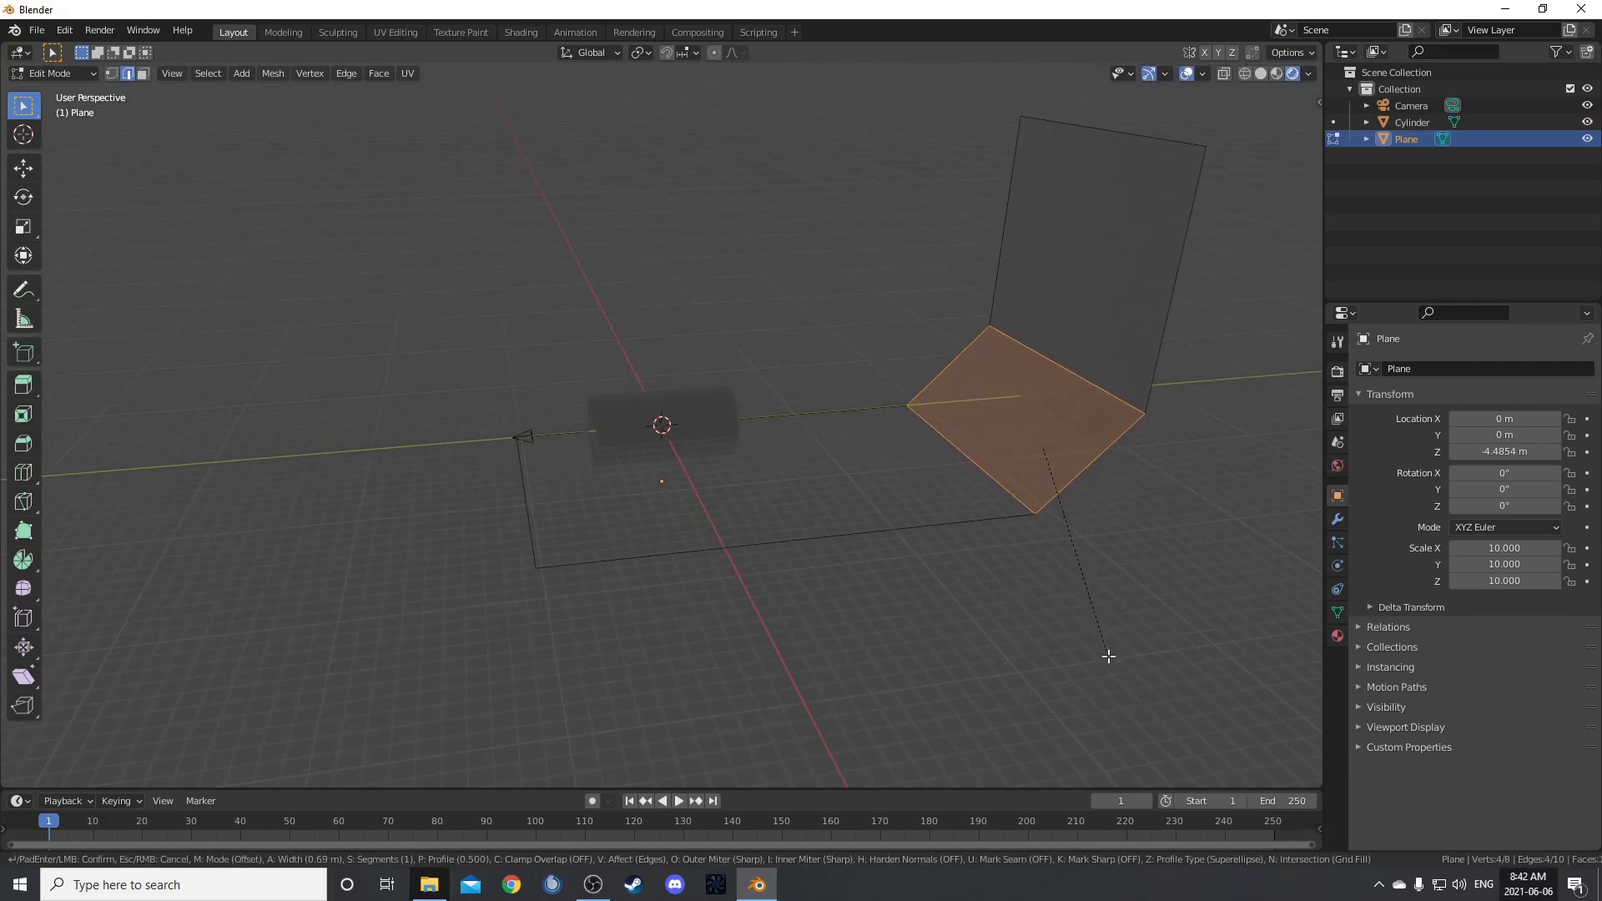
pyautogui.scroll(6, 1107, 654)
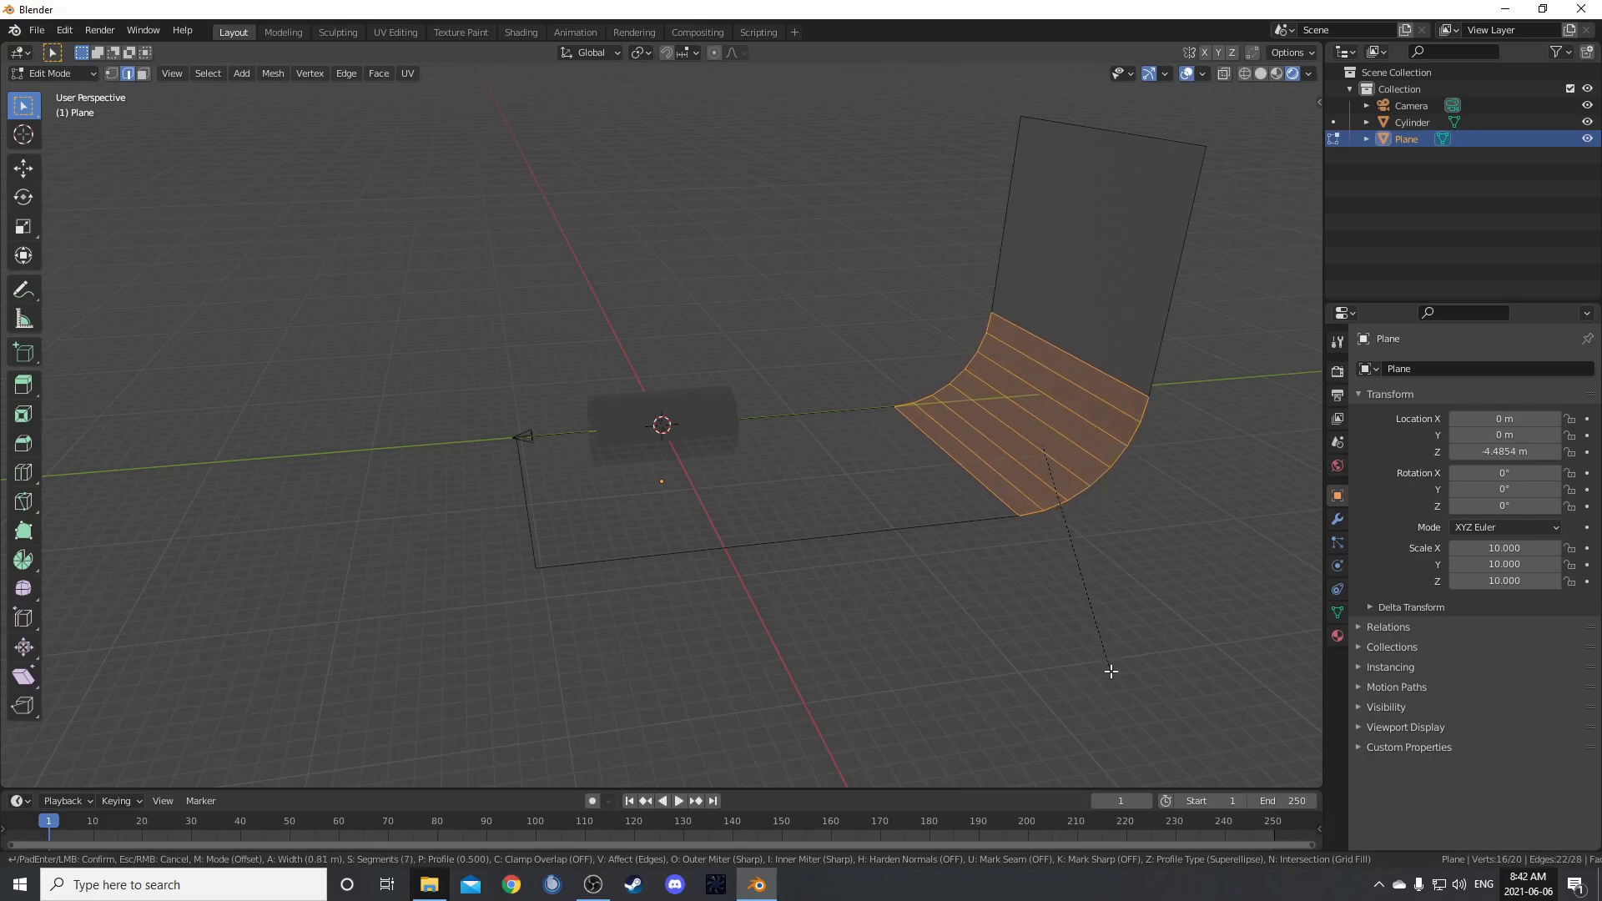
pyautogui.scroll(1, 1101, 663)
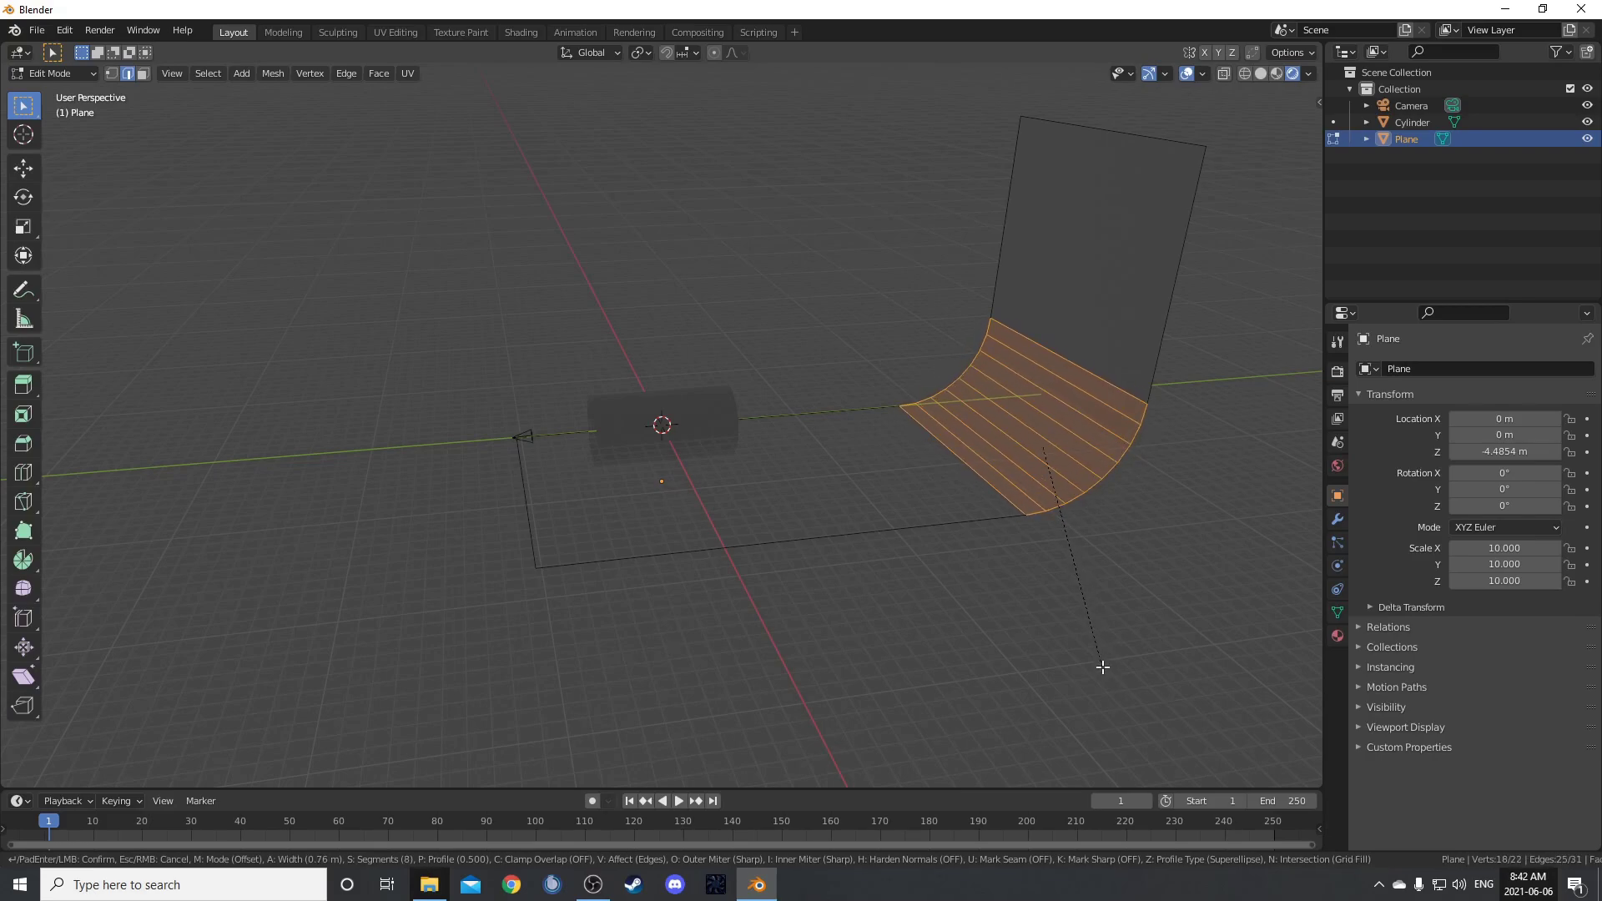
pyautogui.click(1102, 668)
pyautogui.moveTo(1101, 665); pyautogui.dragTo(1088, 499, button='middle')
# - Back in Object Mode, apply Shade Smooth to the curved plane
pyautogui.press('Tab')
pyautogui.rightClick(1088, 497)
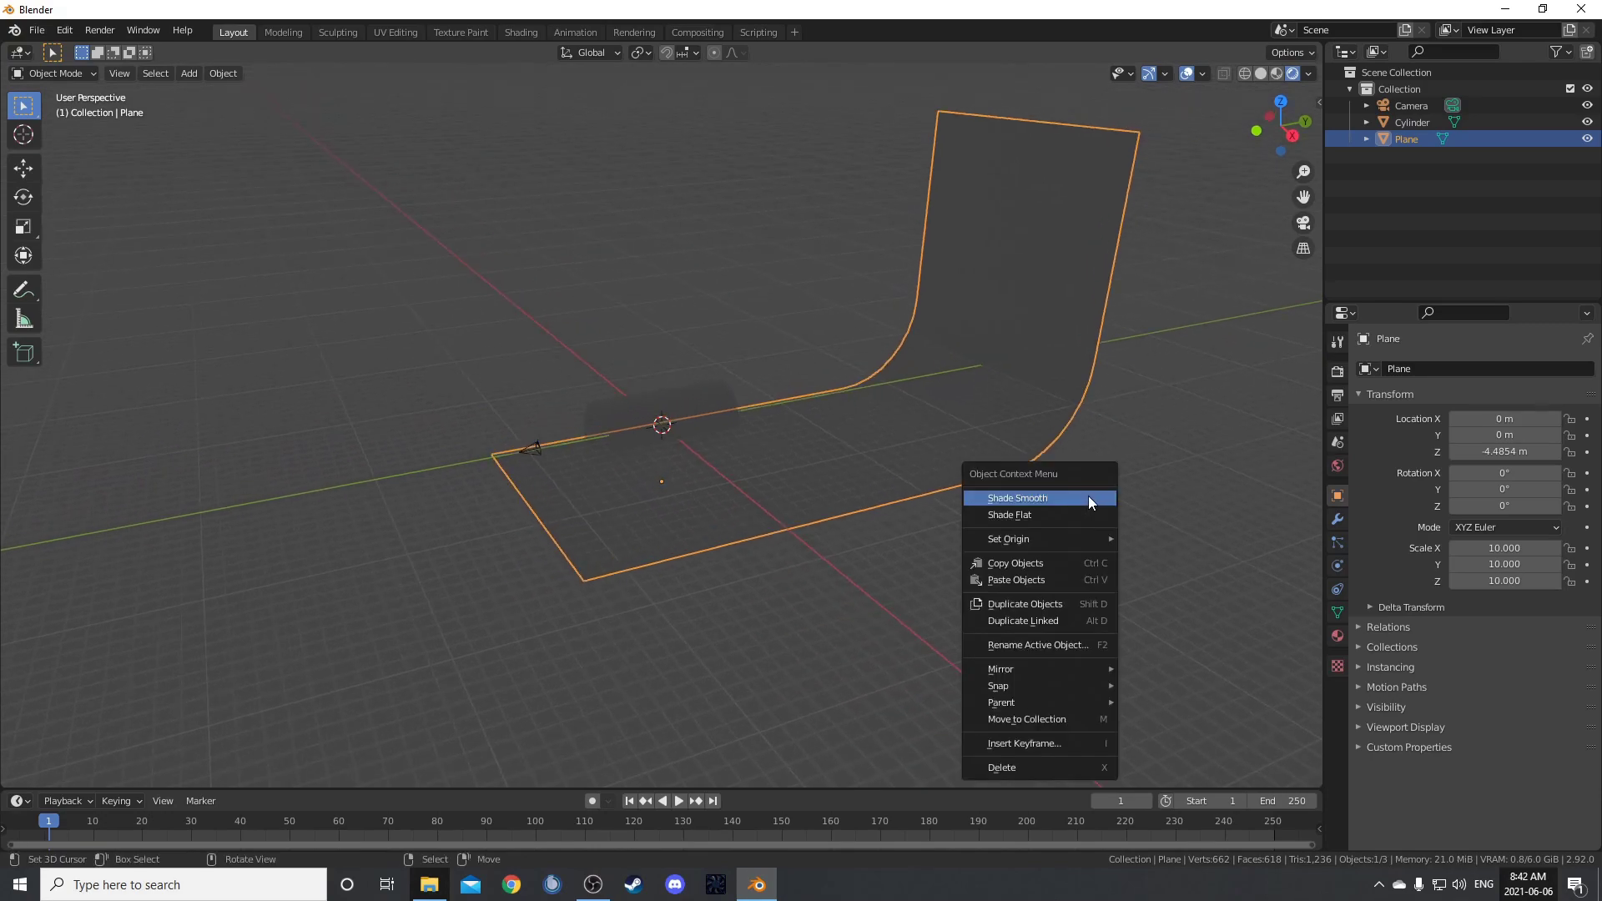
pyautogui.click(1088, 497)
pyautogui.click(734, 411)
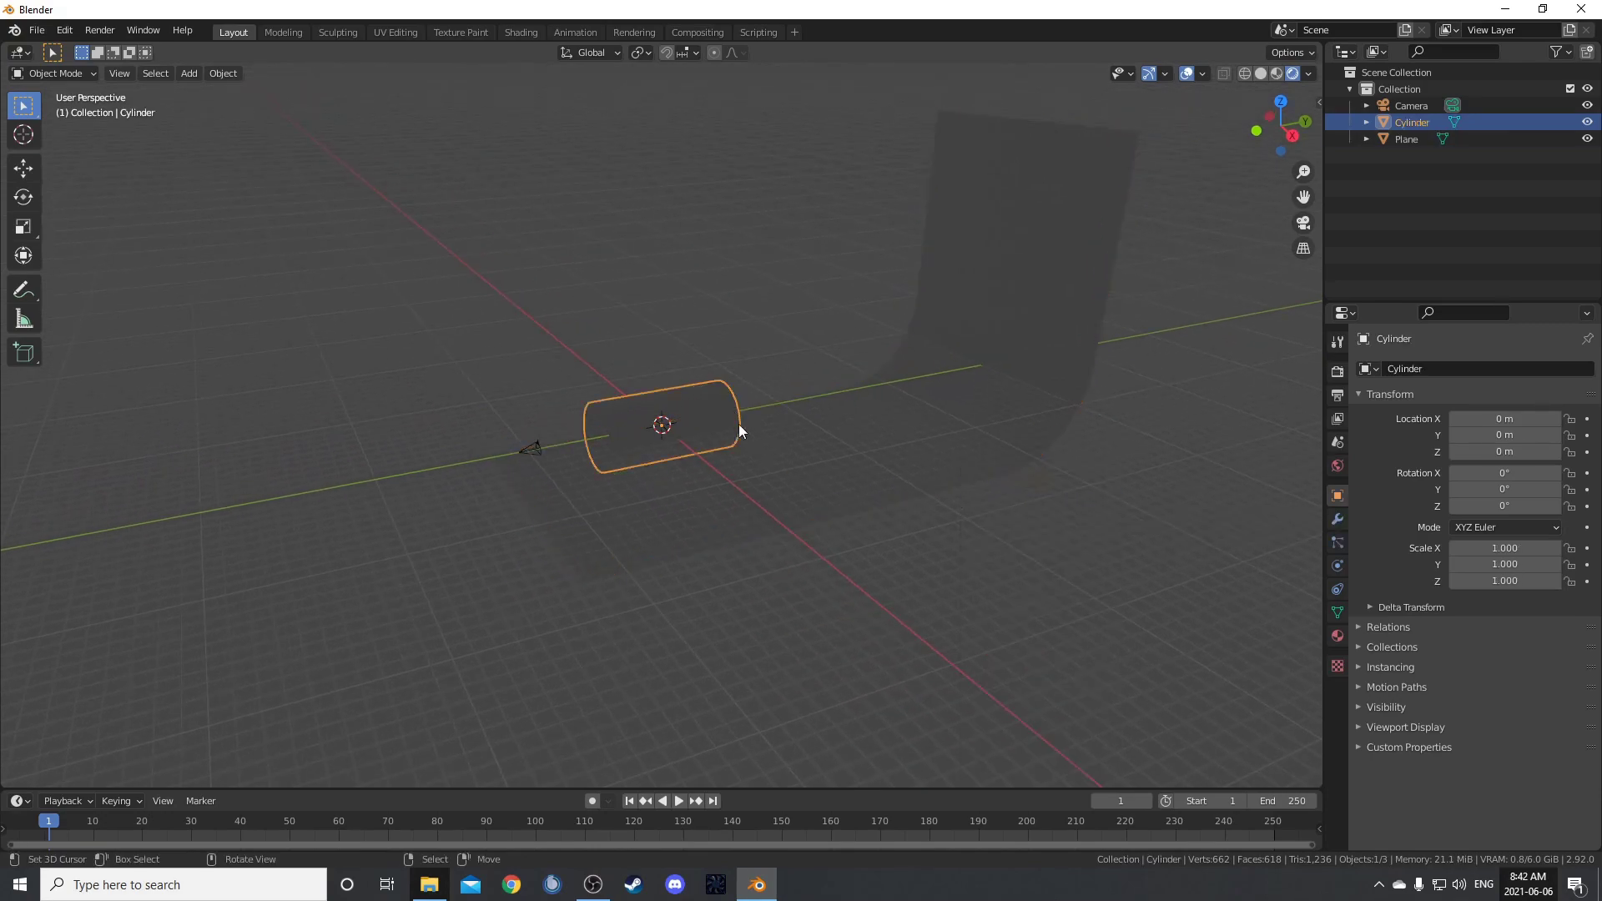
pyautogui.rightClick(754, 462)
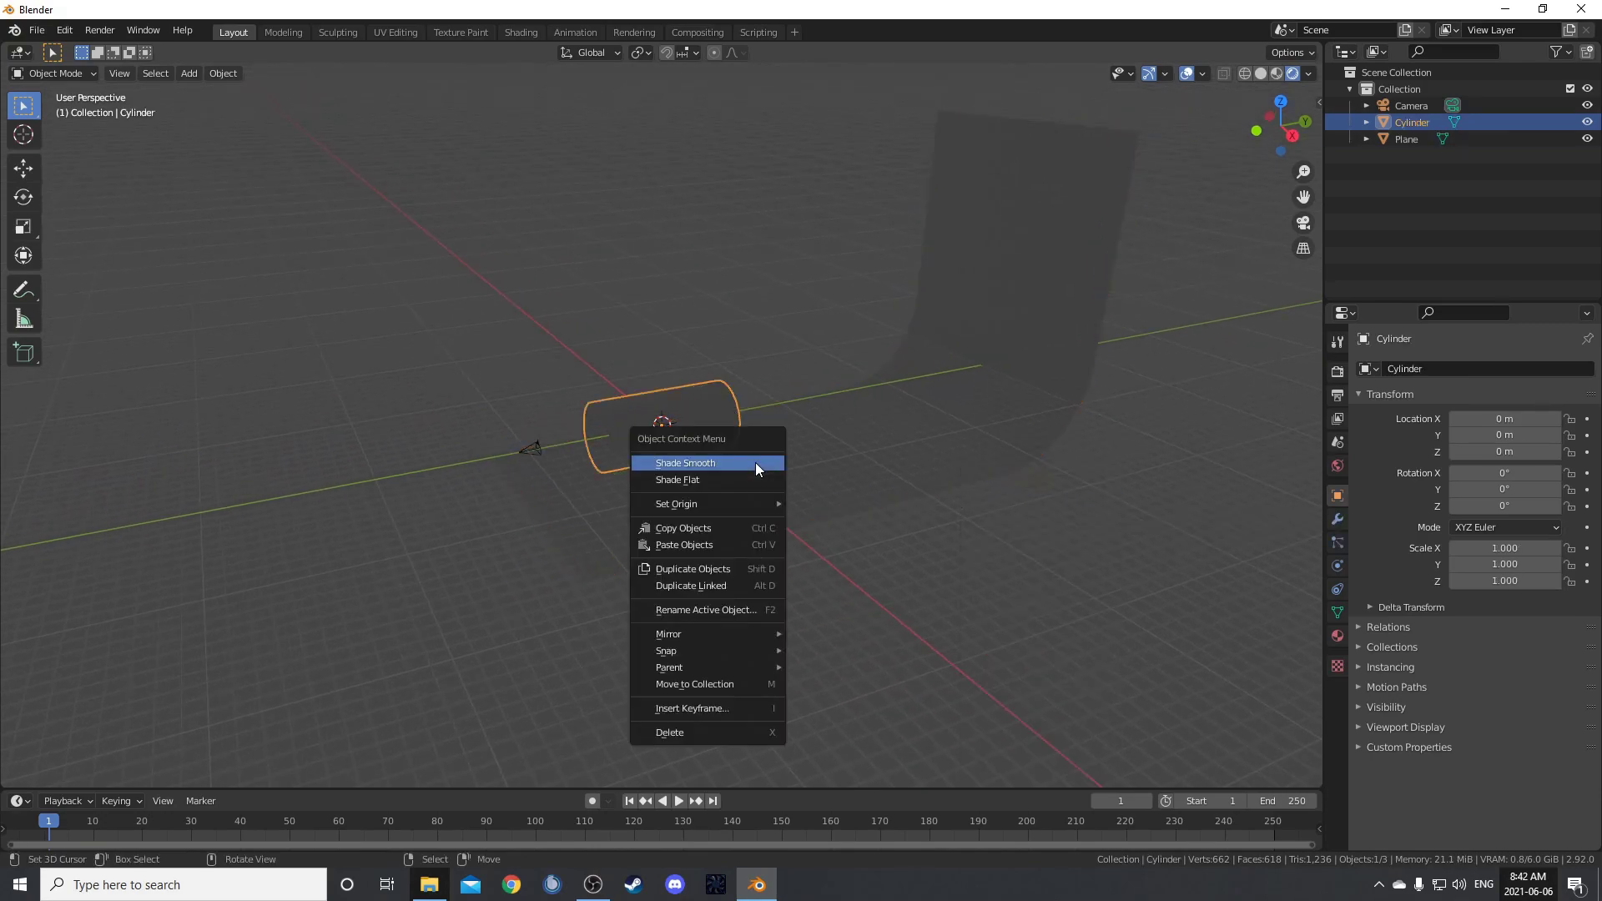
# - Shade the cylinder smooth and set the world Color to an Environment Texture
pyautogui.click(705, 463)
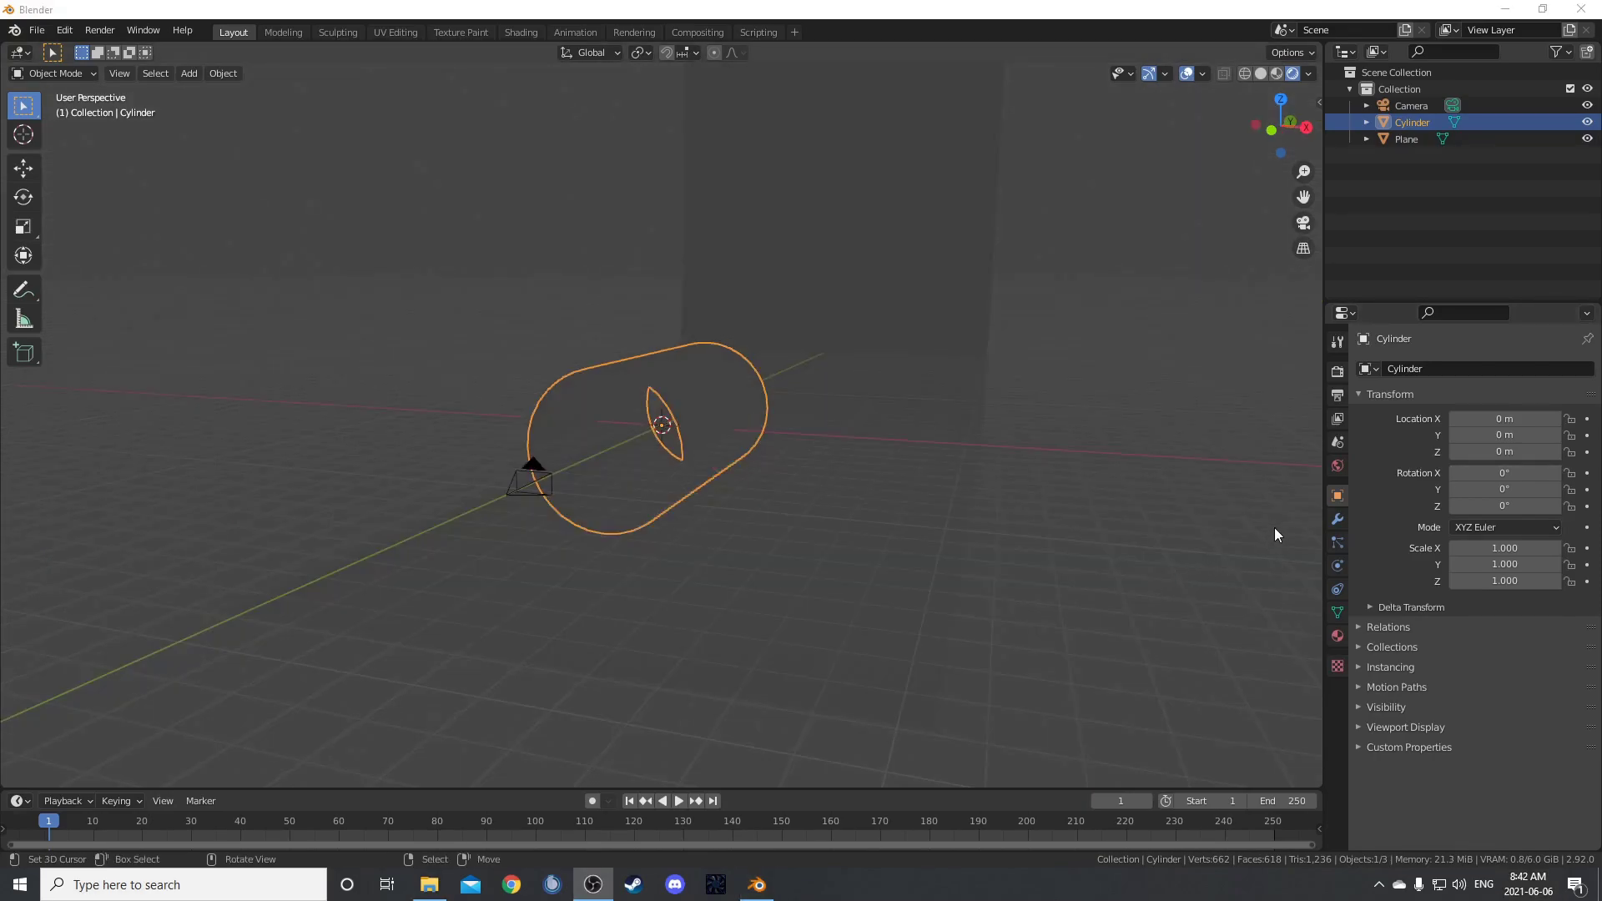
pyautogui.click(1337, 467)
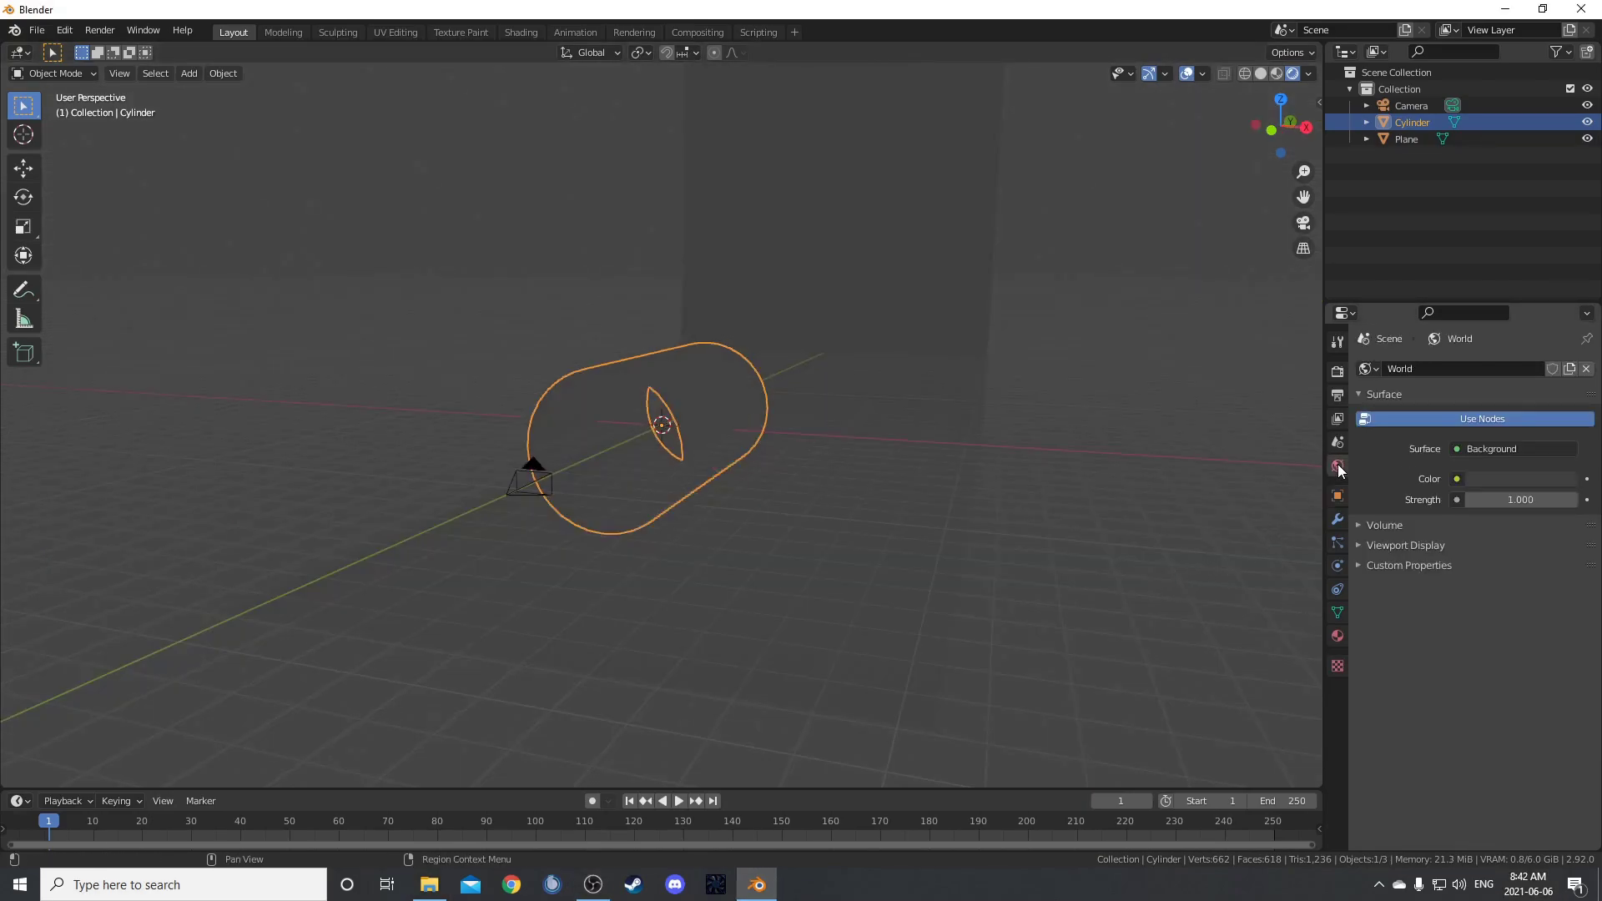
pyautogui.click(1459, 478)
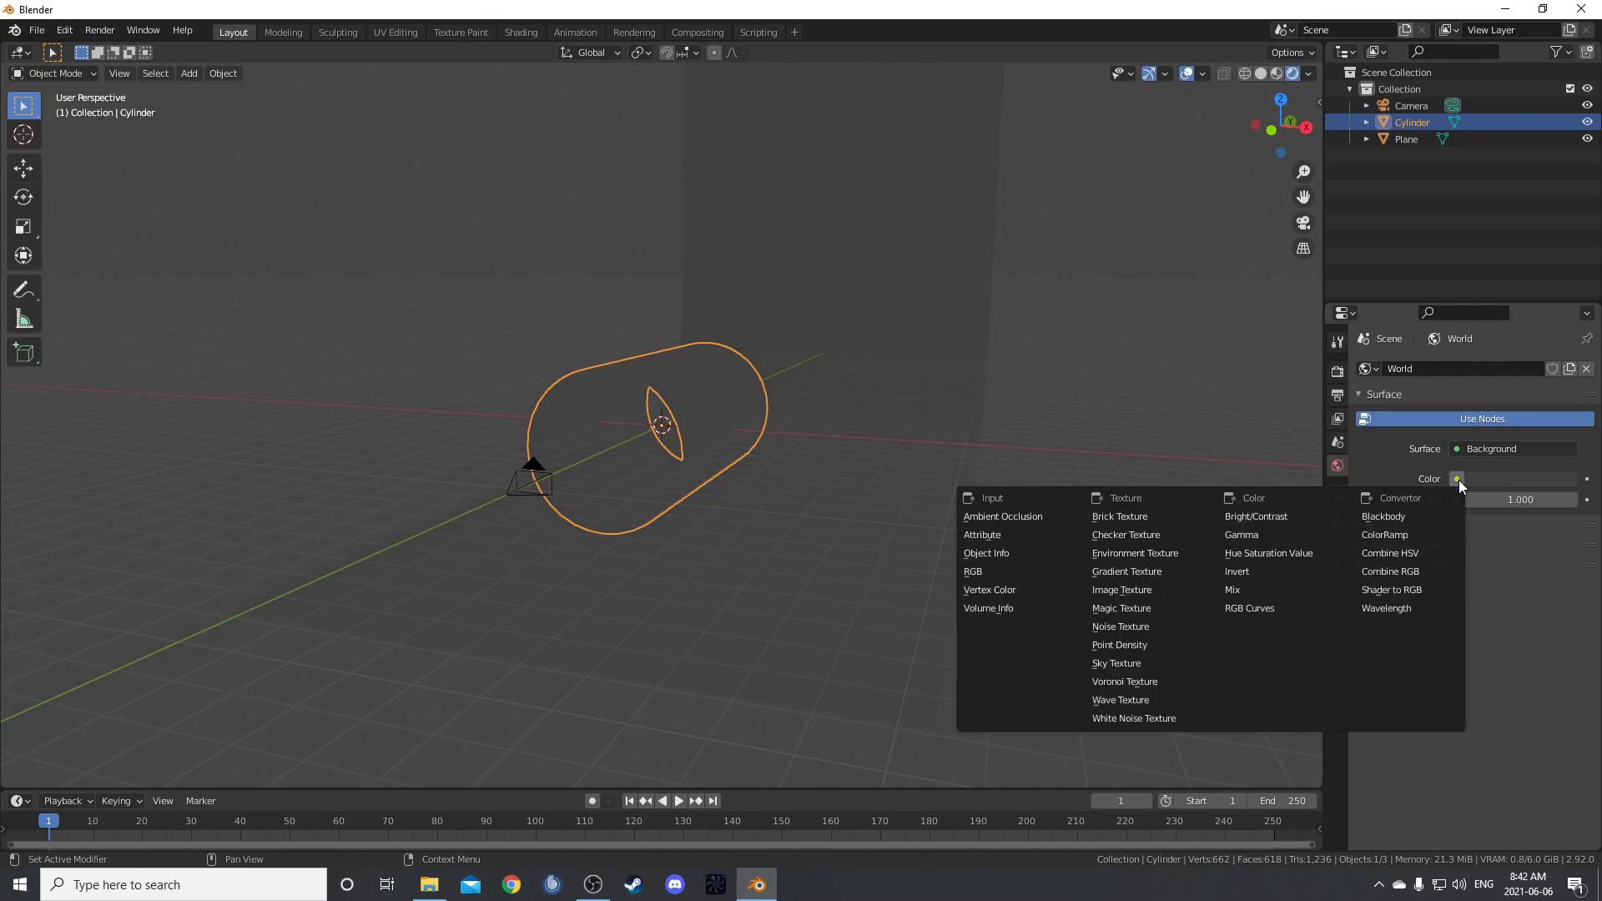
pyautogui.click(1173, 552)
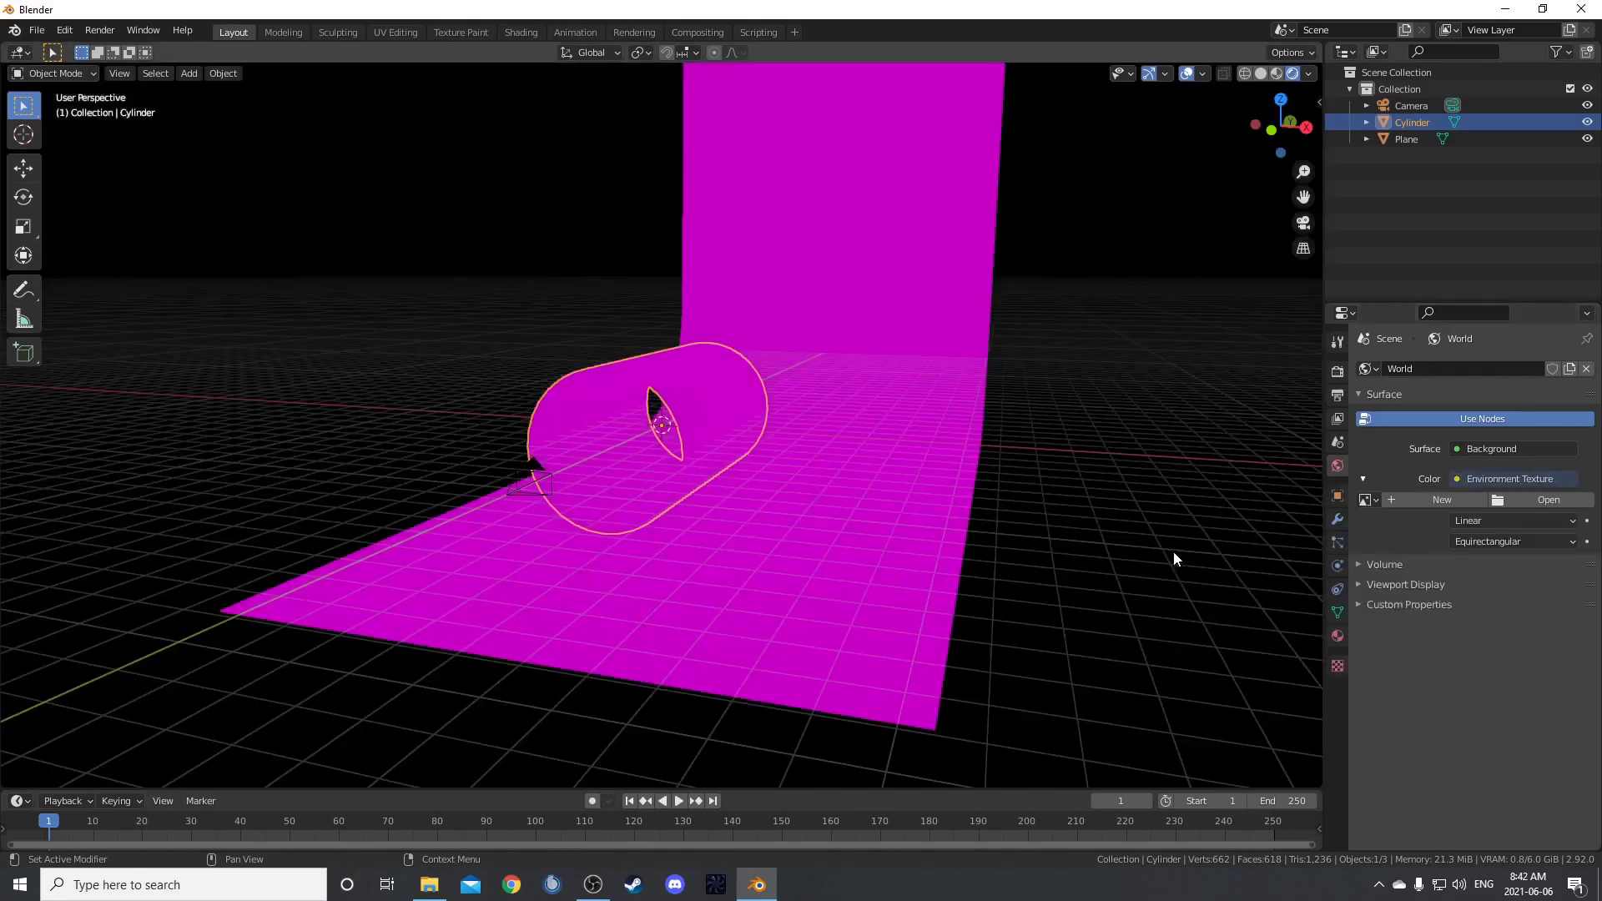
# - Load sunset_in_the_chalk_quarry_2k.hdr from the HDRIHaven folder as the world image
pyautogui.click(1550, 499)
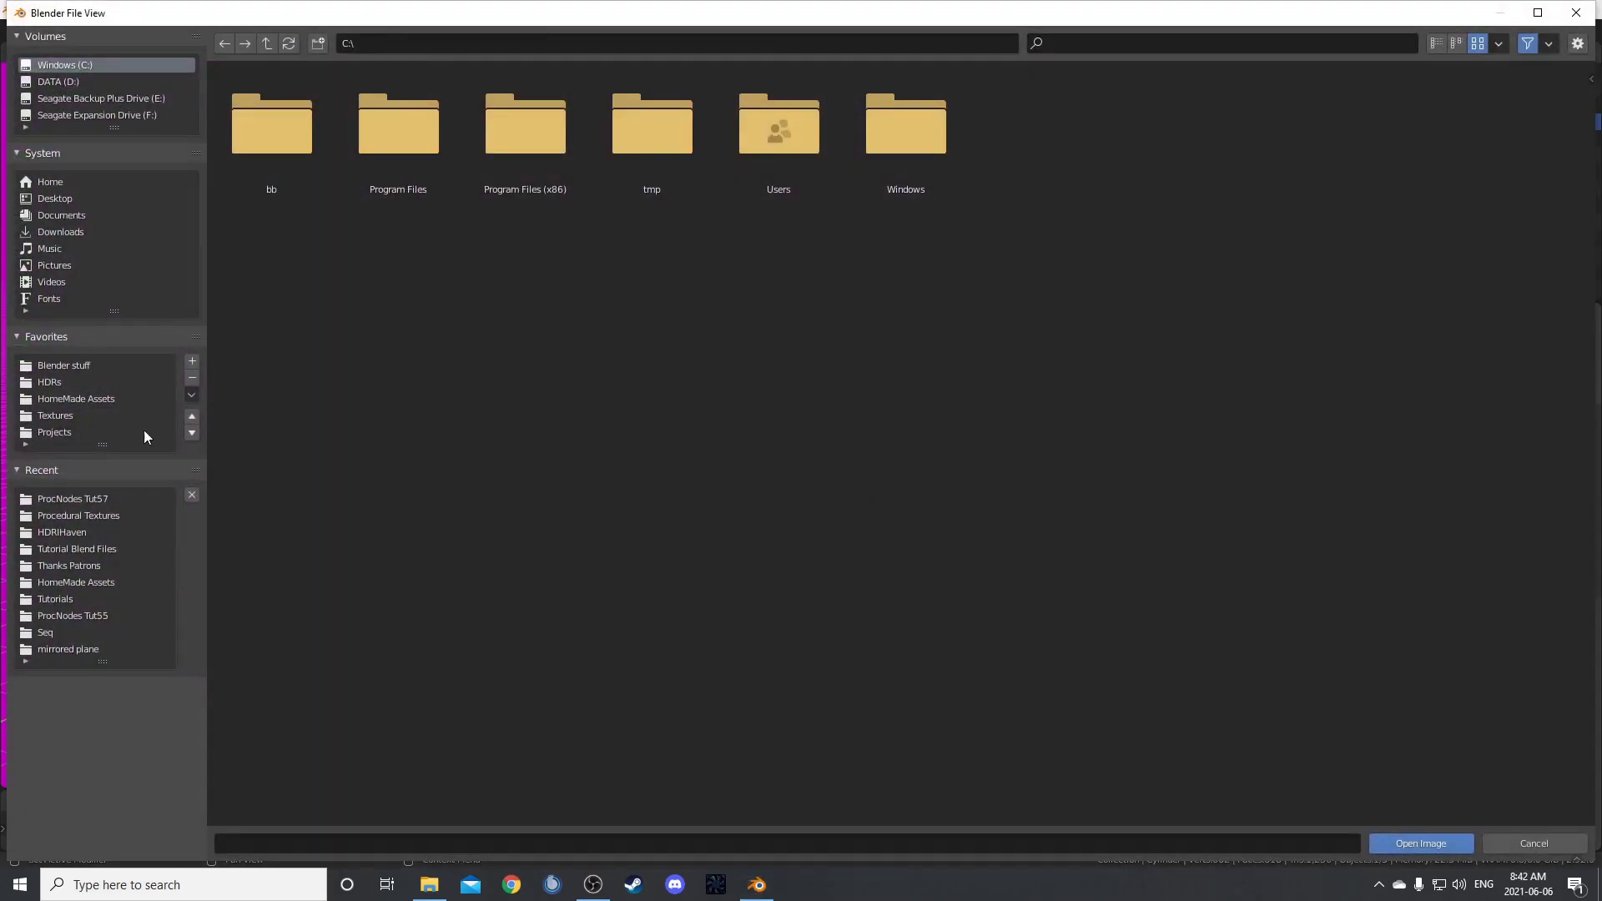
pyautogui.click(46, 382)
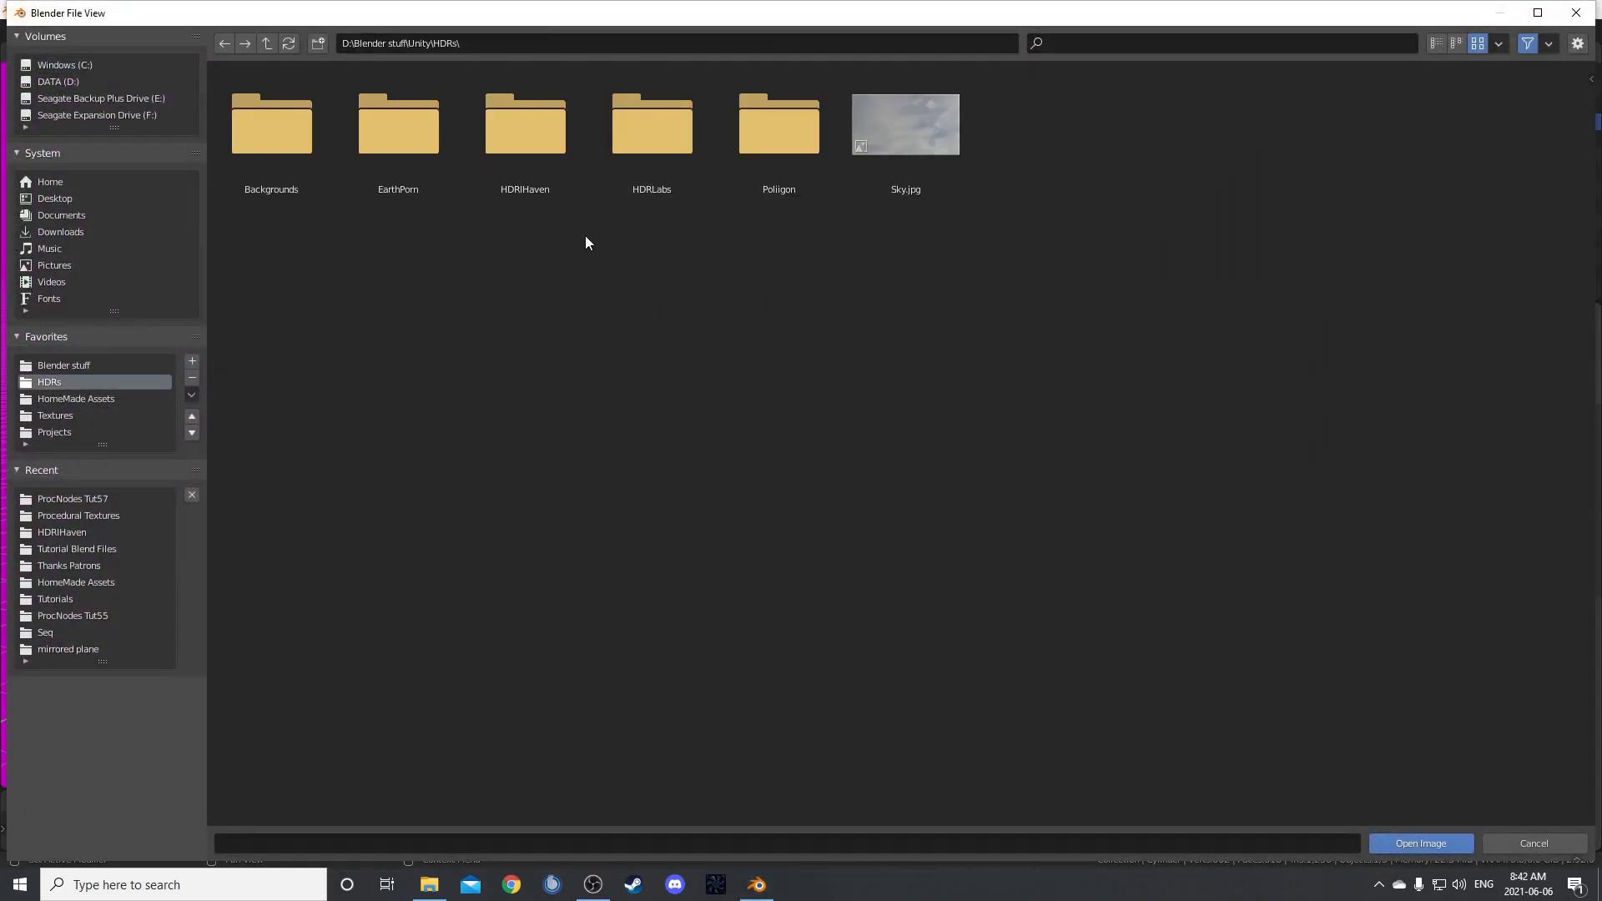
pyautogui.doubleClick(552, 173)
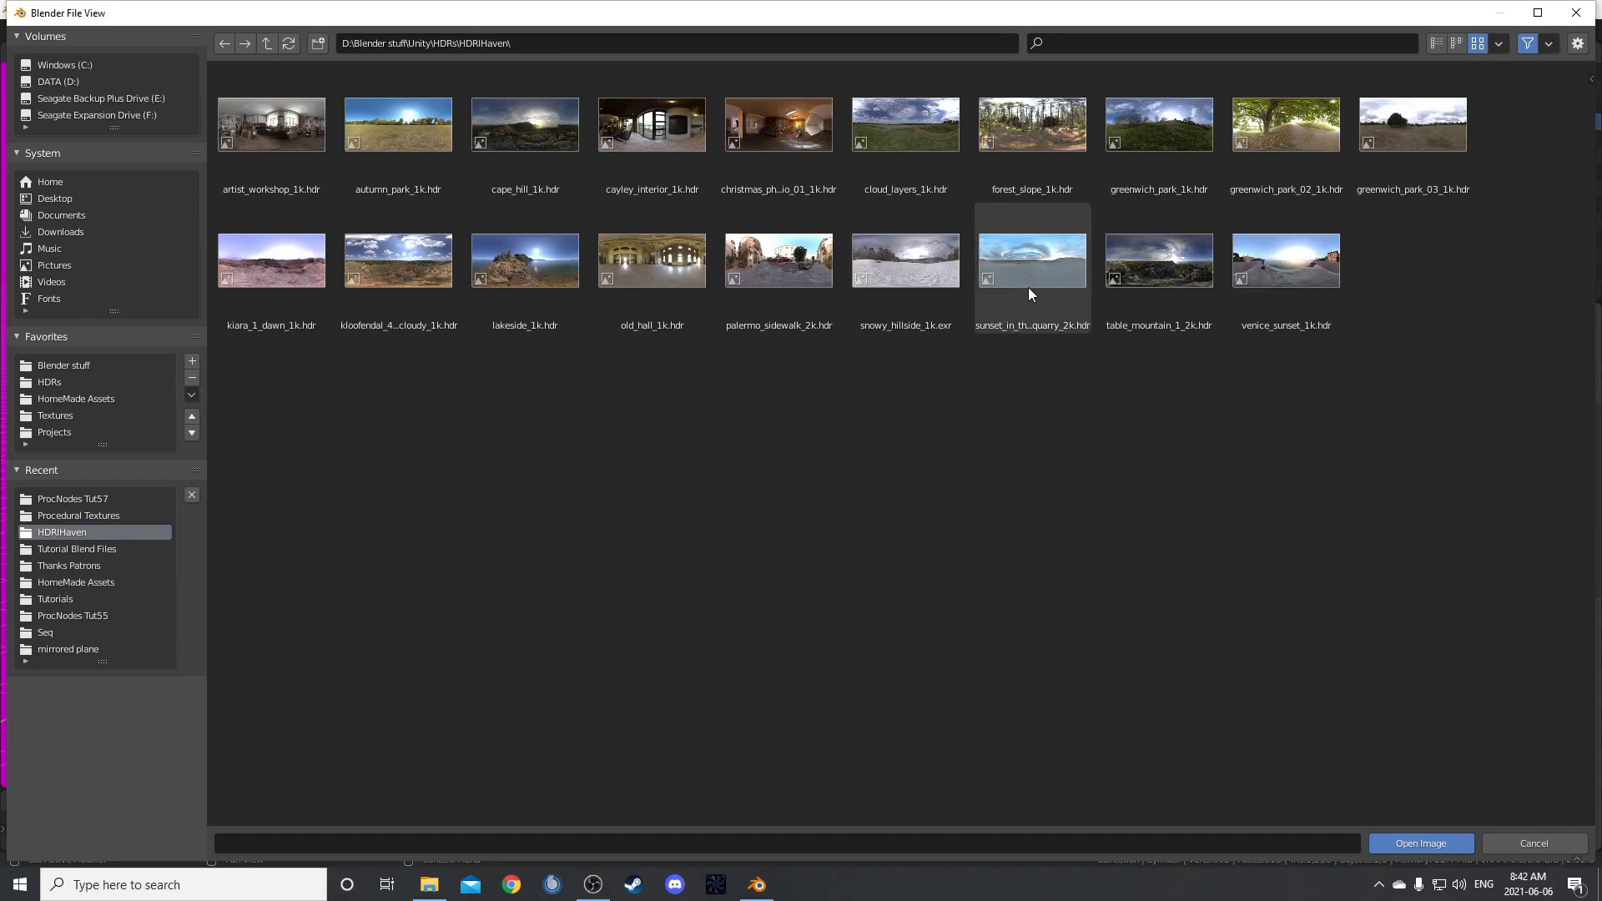
pyautogui.doubleClick(1048, 272)
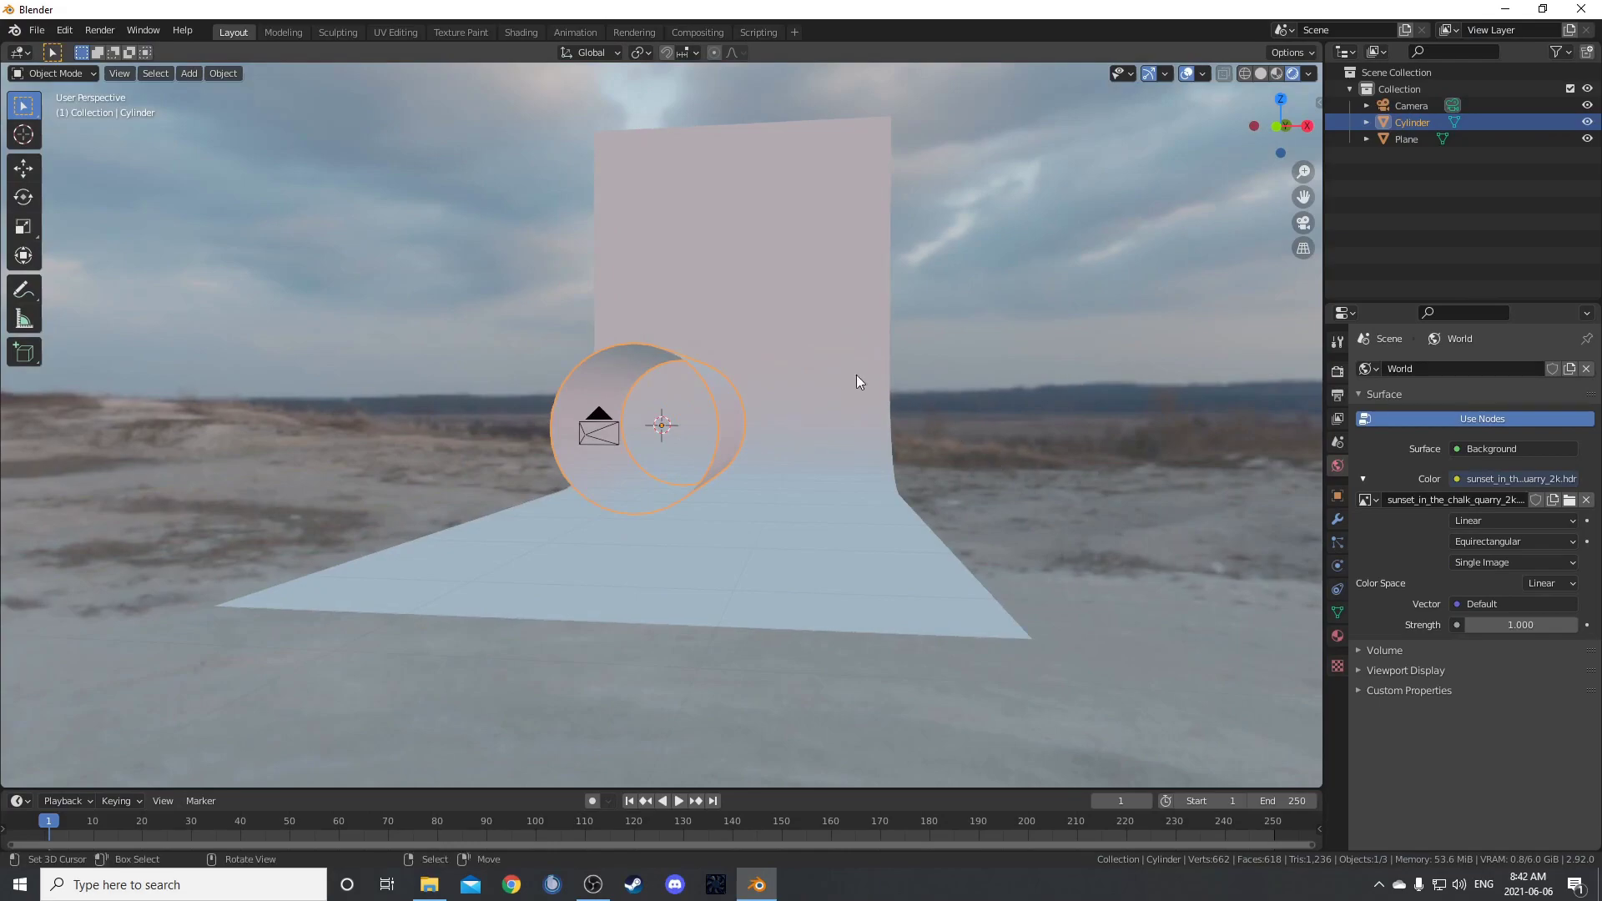
# - Turn the left area into a Shader Editor showing the World node tree, maximised to full screen
pyautogui.moveTo(788, 416); pyautogui.dragTo(803, 439, button='middle')
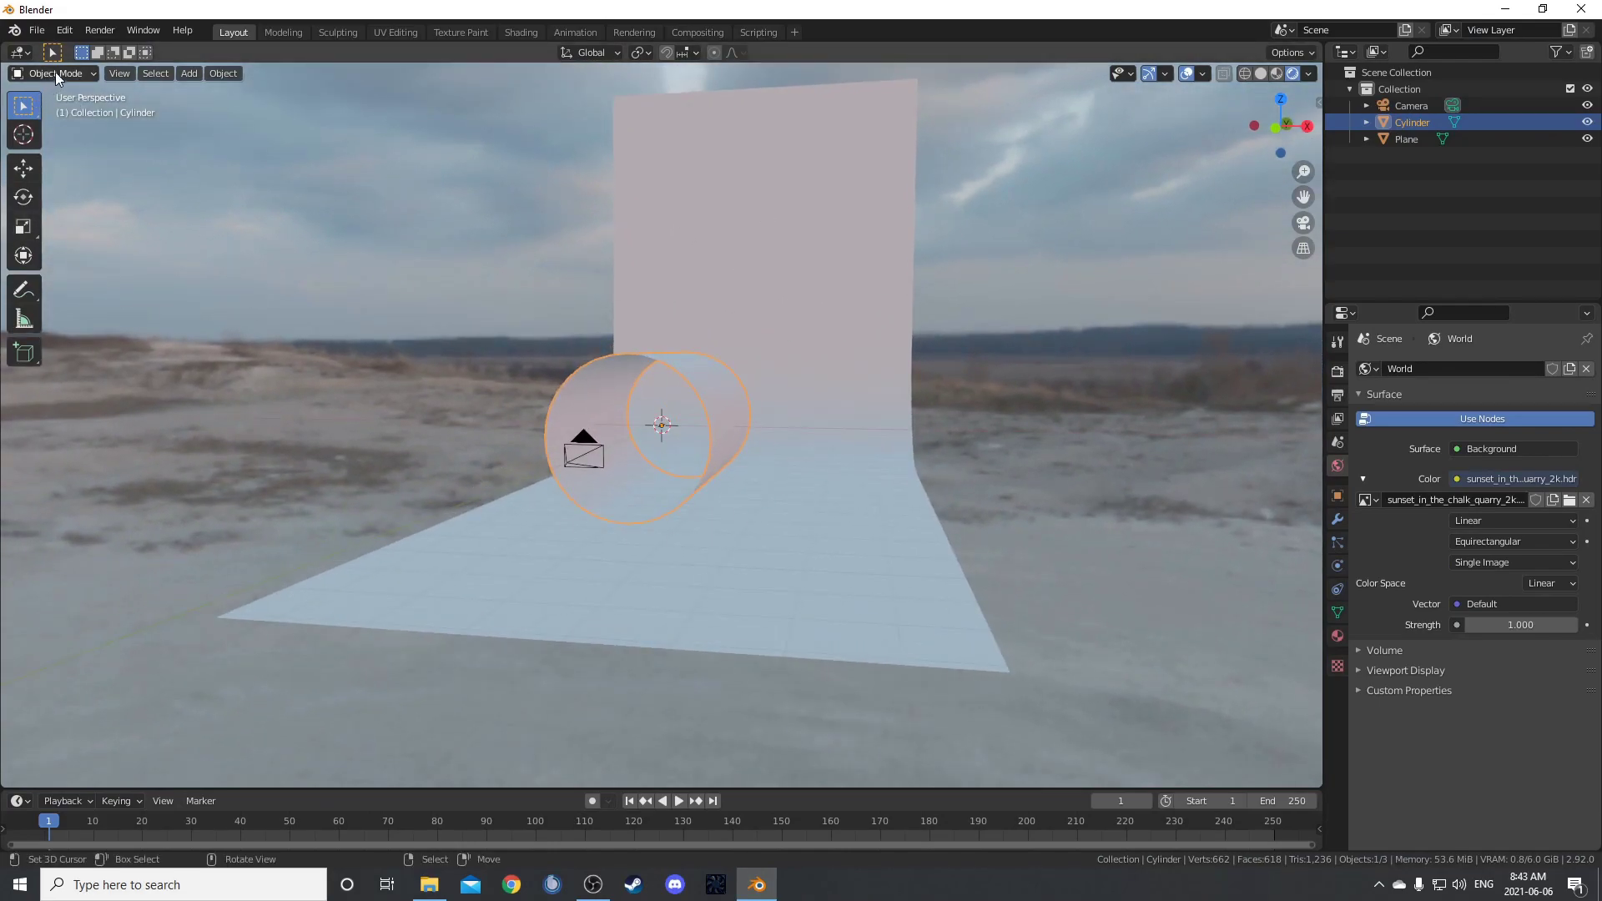
pyautogui.click(20, 52)
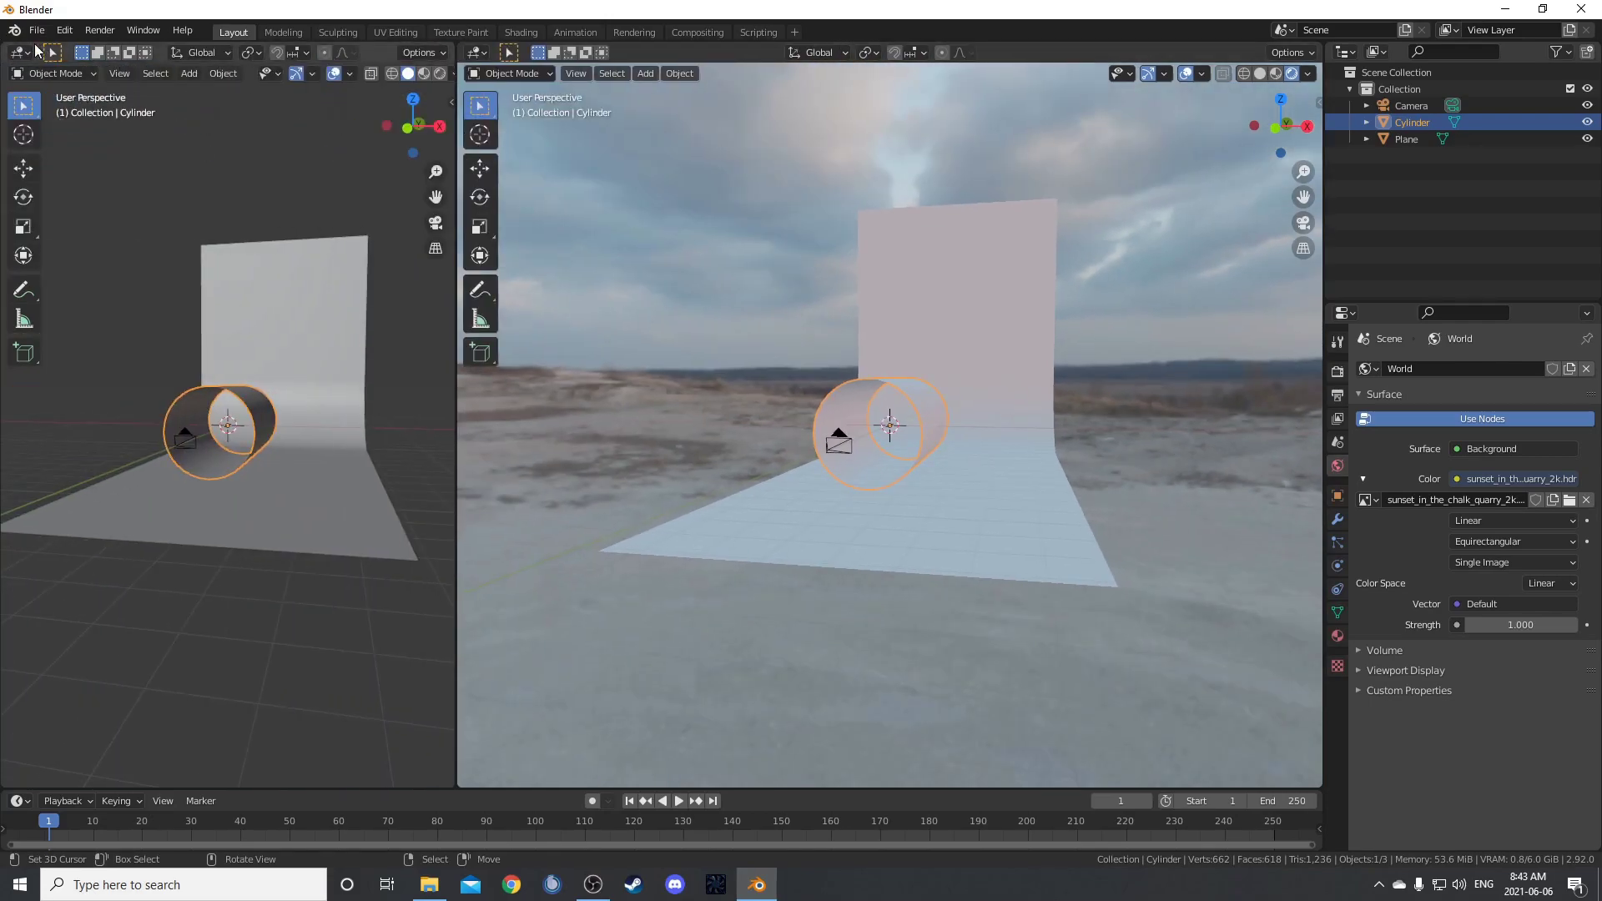
pyautogui.click(25, 51)
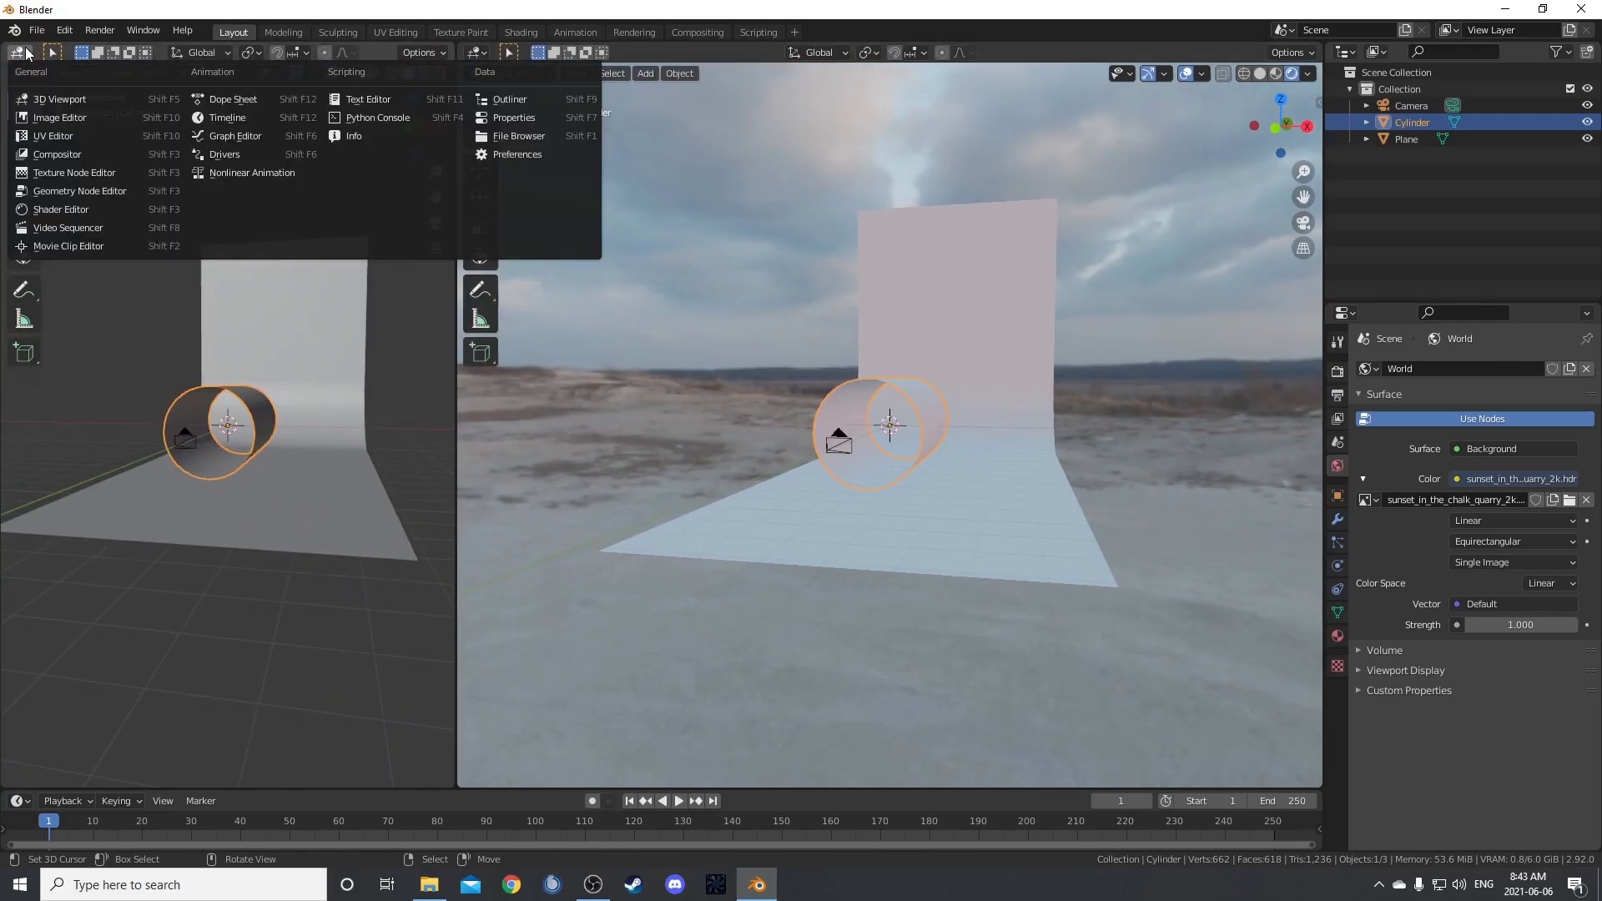
pyautogui.click(68, 203)
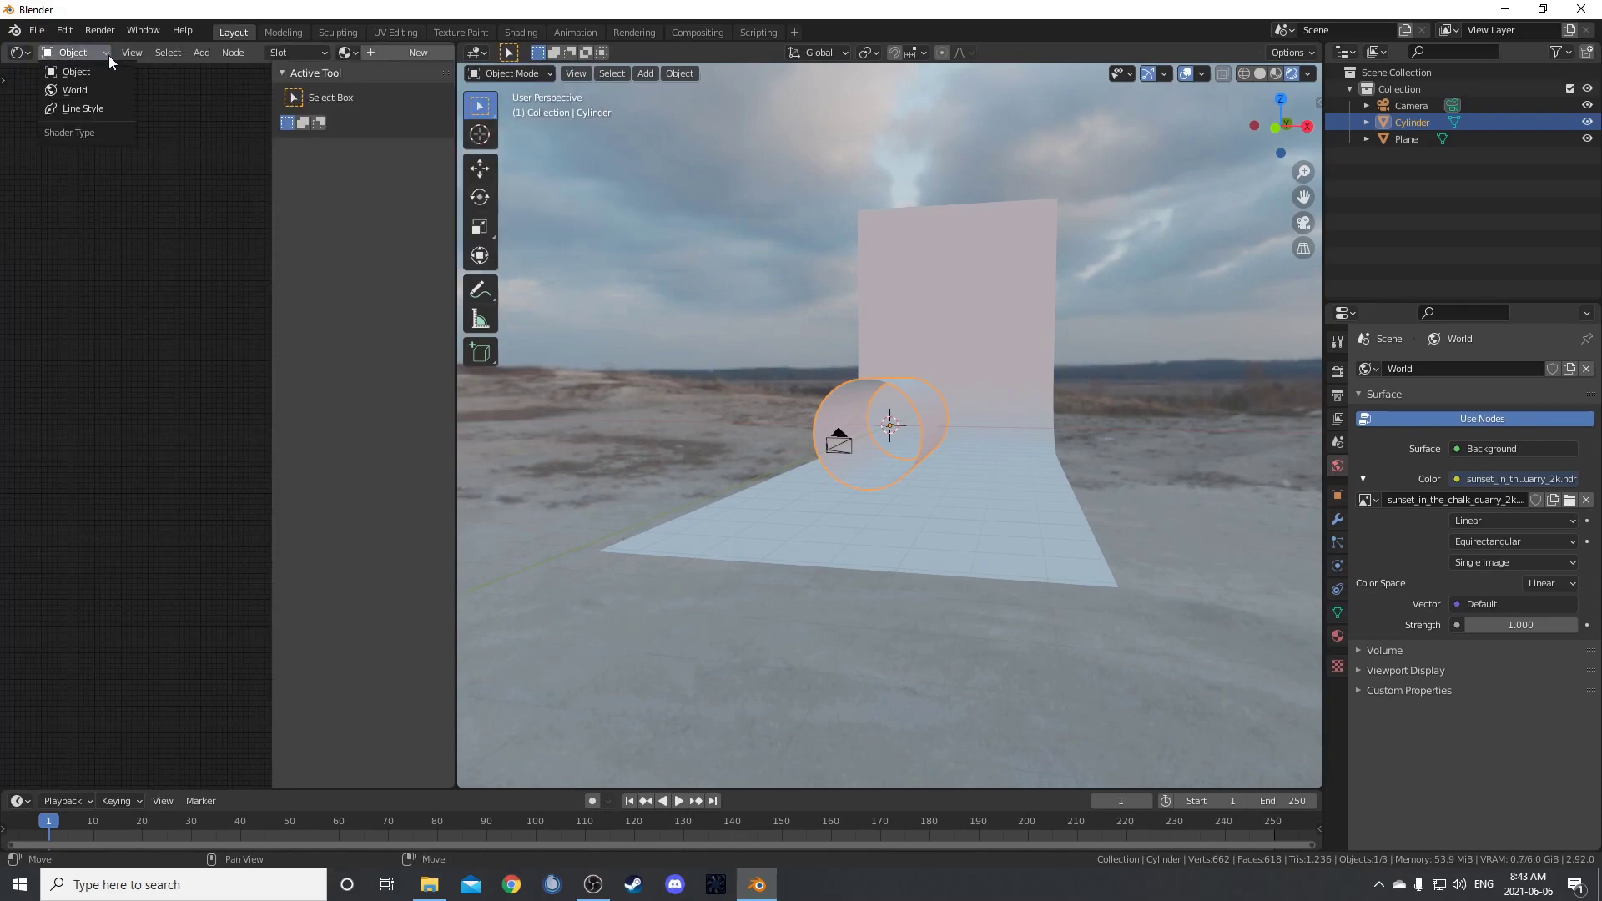
pyautogui.click(73, 91)
pyautogui.press('n')
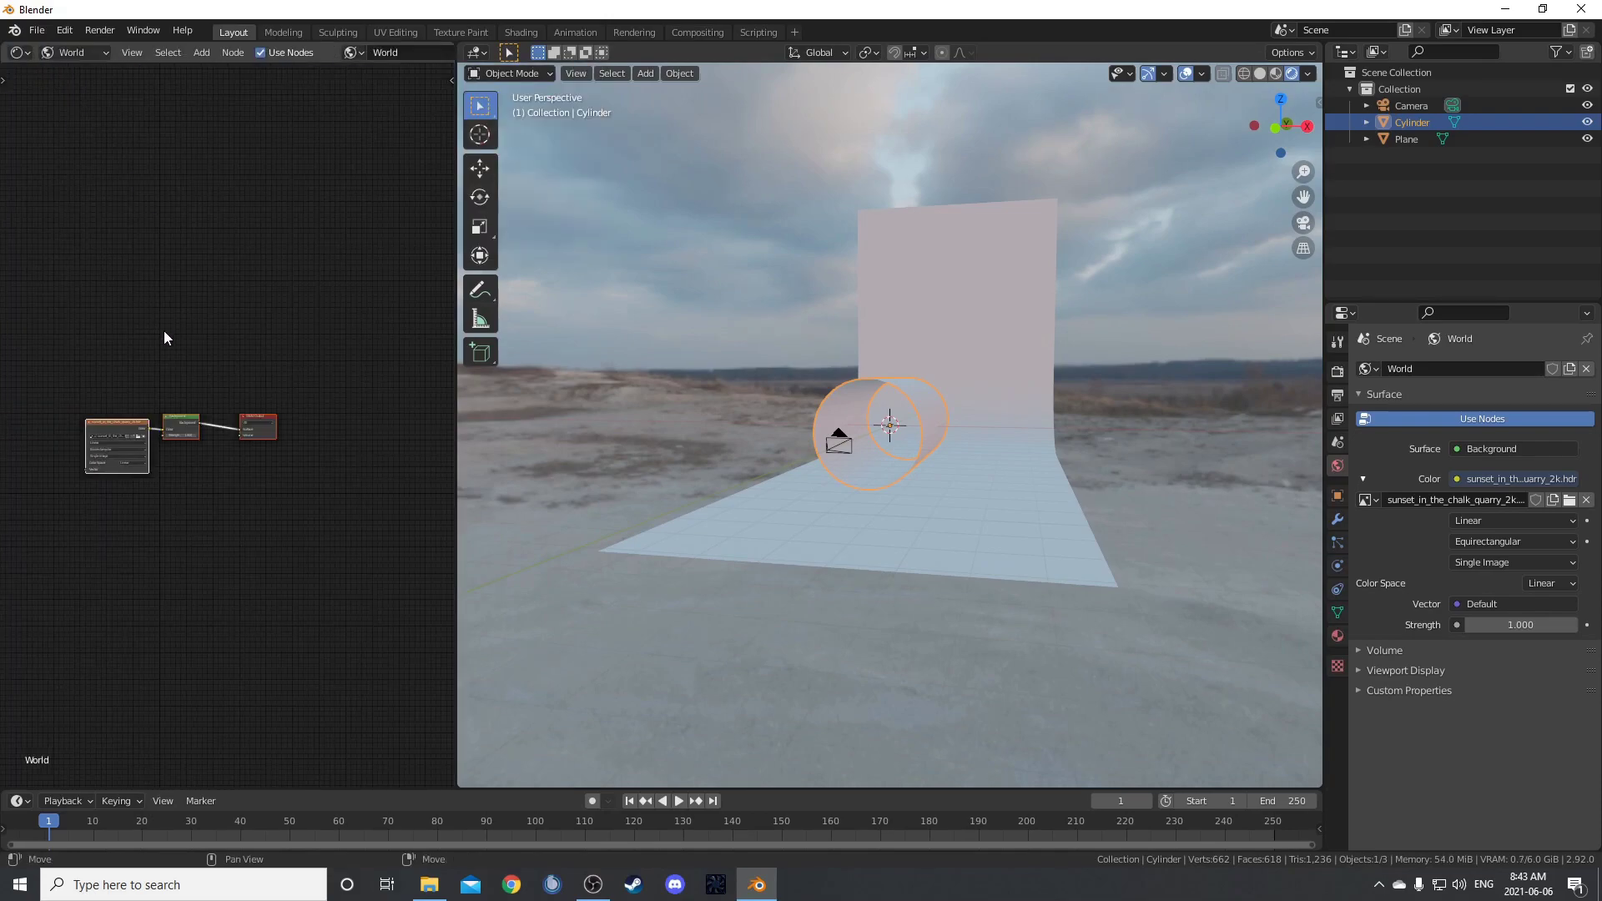
pyautogui.scroll(5, 175, 493)
pyautogui.moveTo(107, 464); pyautogui.dragTo(275, 440, button='middle')
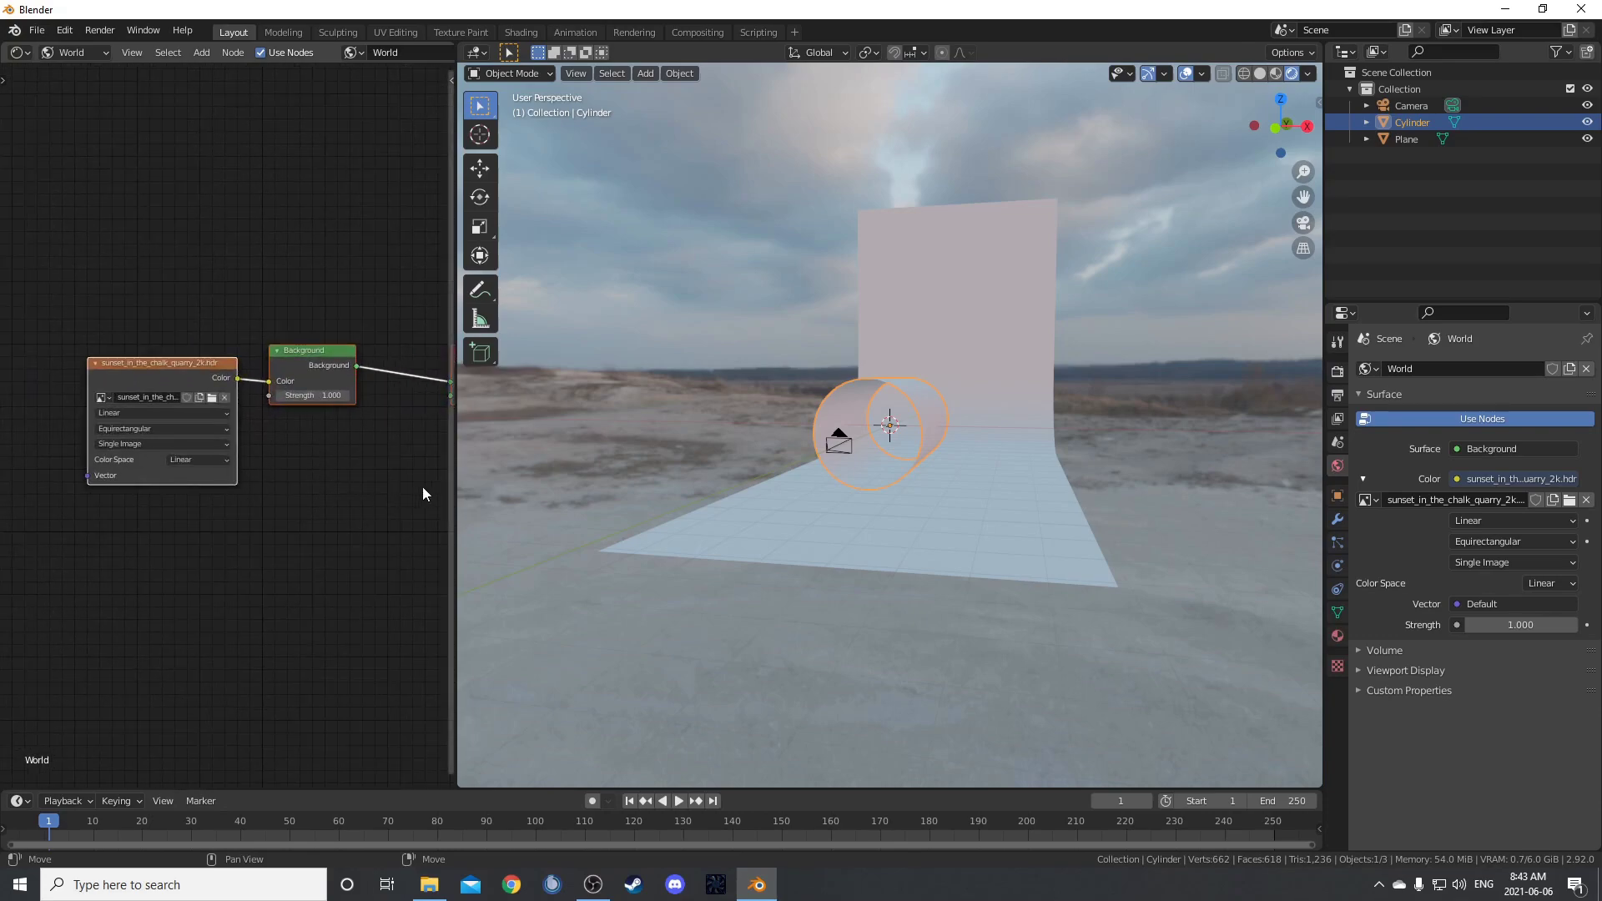
pyautogui.hotkey('ctrl', 'space')
pyautogui.scroll(1, 545, 522)
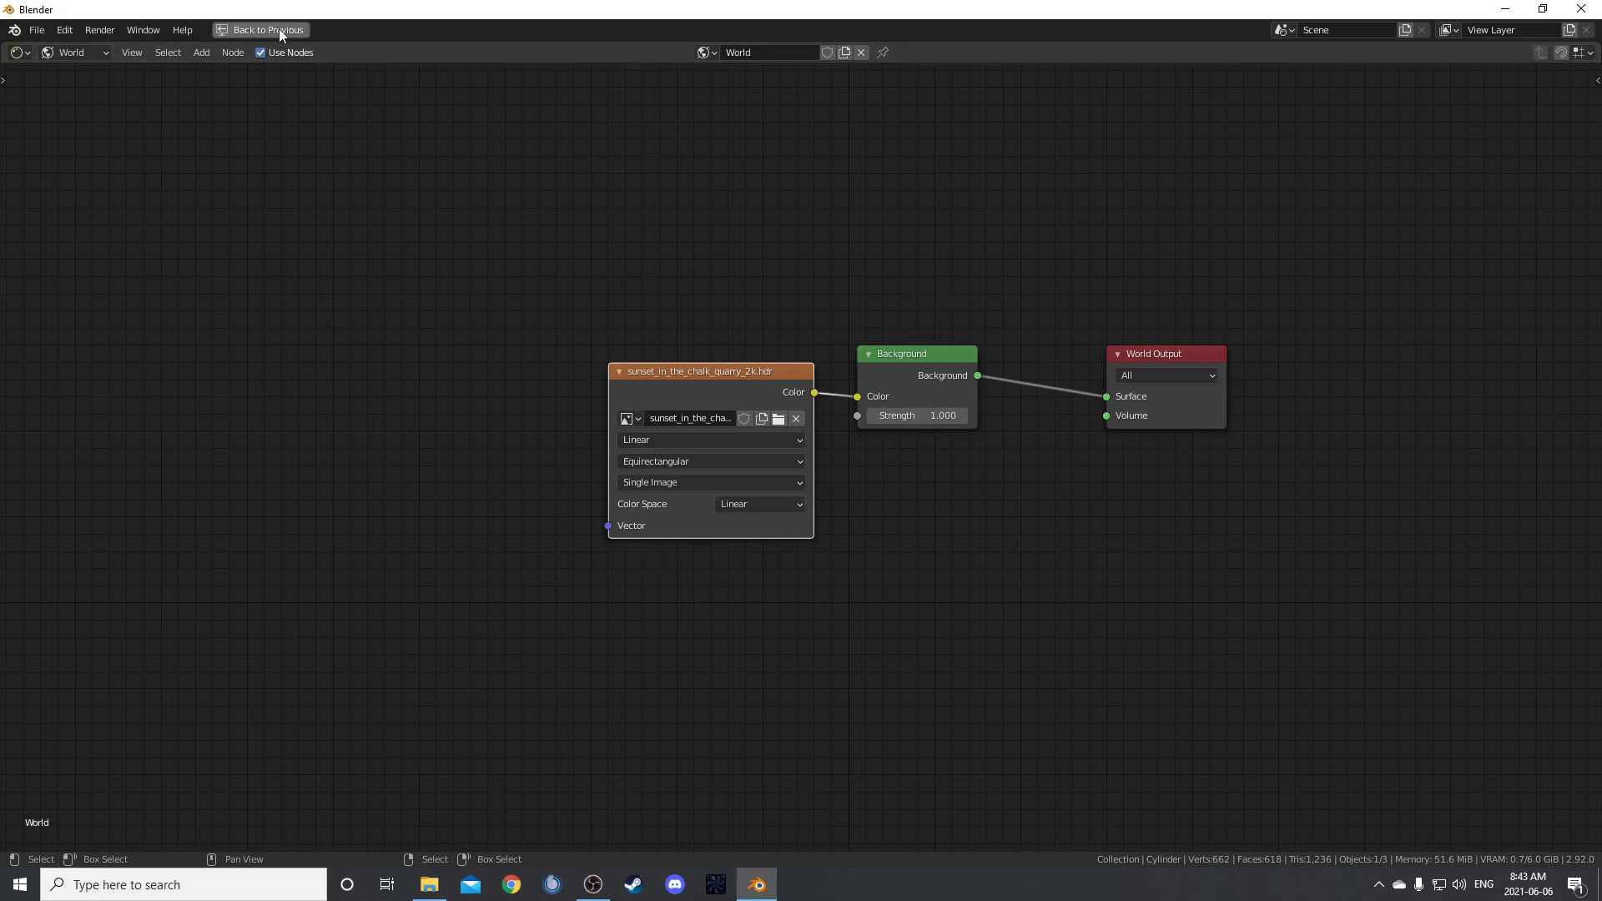
# - Add Texture Coordinate and Mapping nodes to the image and set Mapping Rotation Z to 160°
pyautogui.moveTo(727, 373); pyautogui.dragTo(655, 339)
pyautogui.moveTo(849, 545); pyautogui.dragTo(1082, 534, button='middle')
pyautogui.hotkey('ctrl', 't')
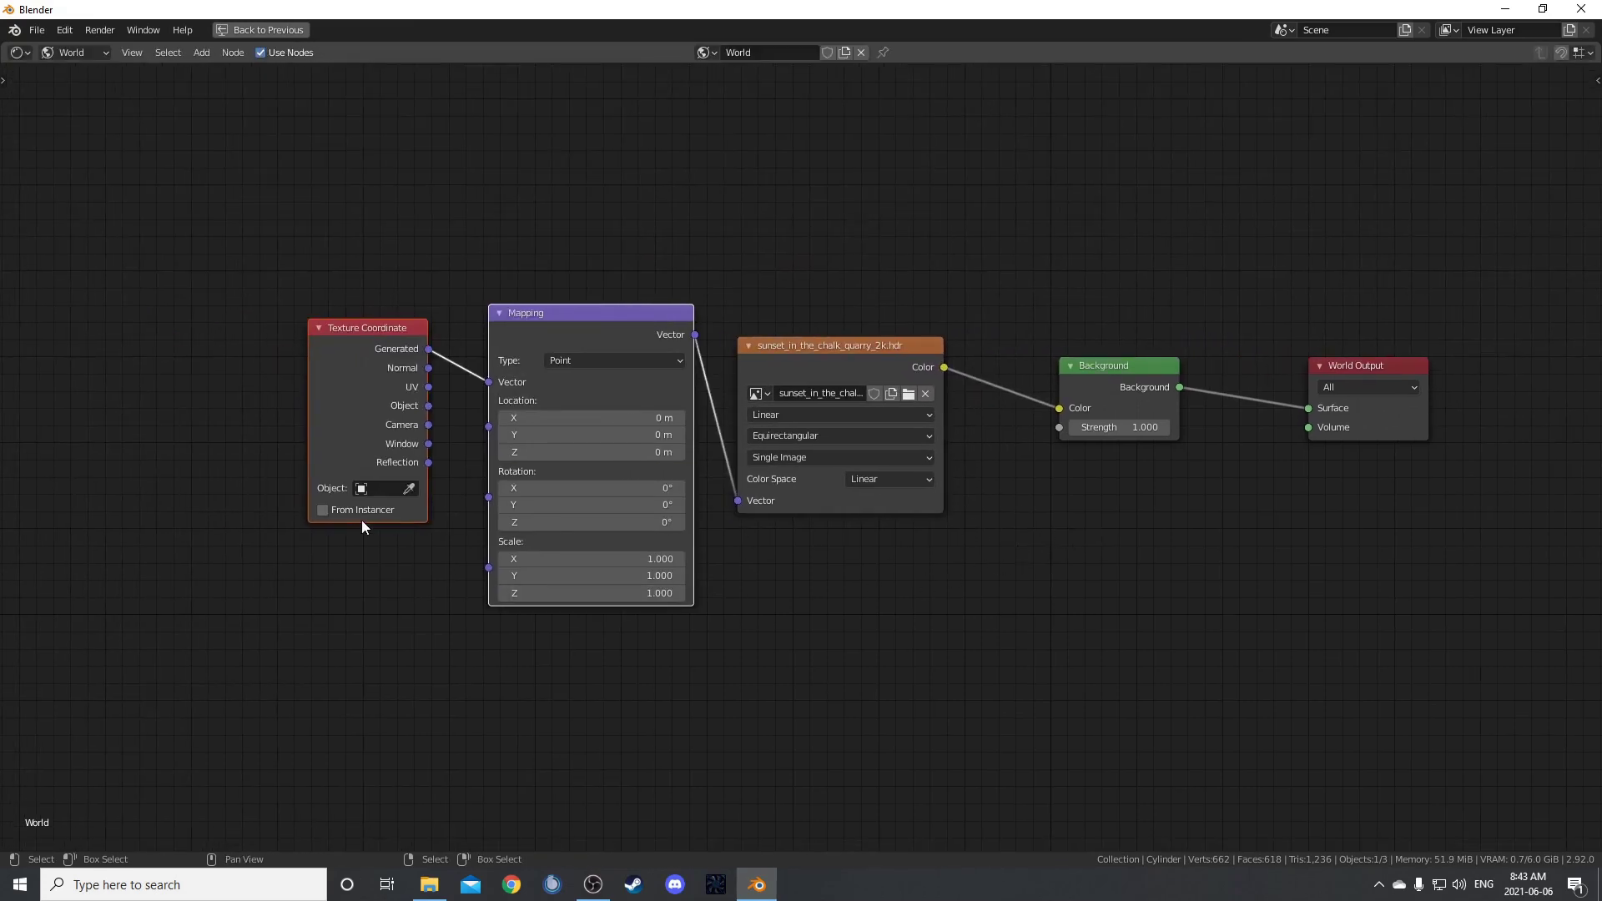
pyautogui.click(576, 523)
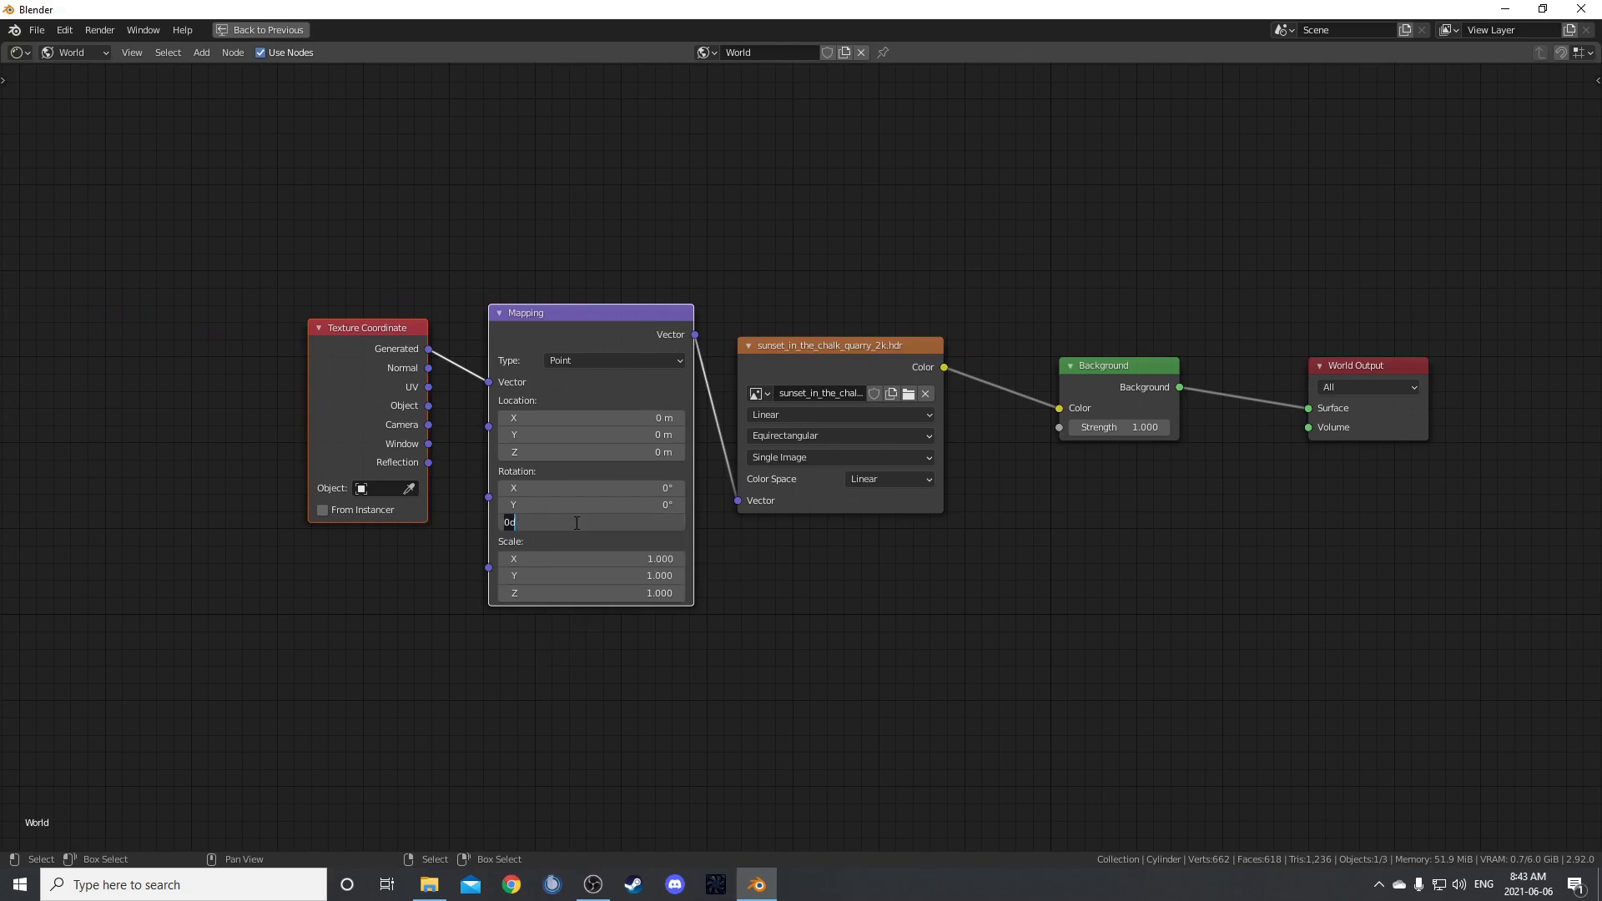
pyautogui.write('160')
pyautogui.press('Return')
pyautogui.moveTo(645, 675); pyautogui.dragTo(613, 641, button='middle')
# - Bring the cylinder into view, reselect it, and switch the viewport to solid shading
pyautogui.hotkey('ctrl', 'space')
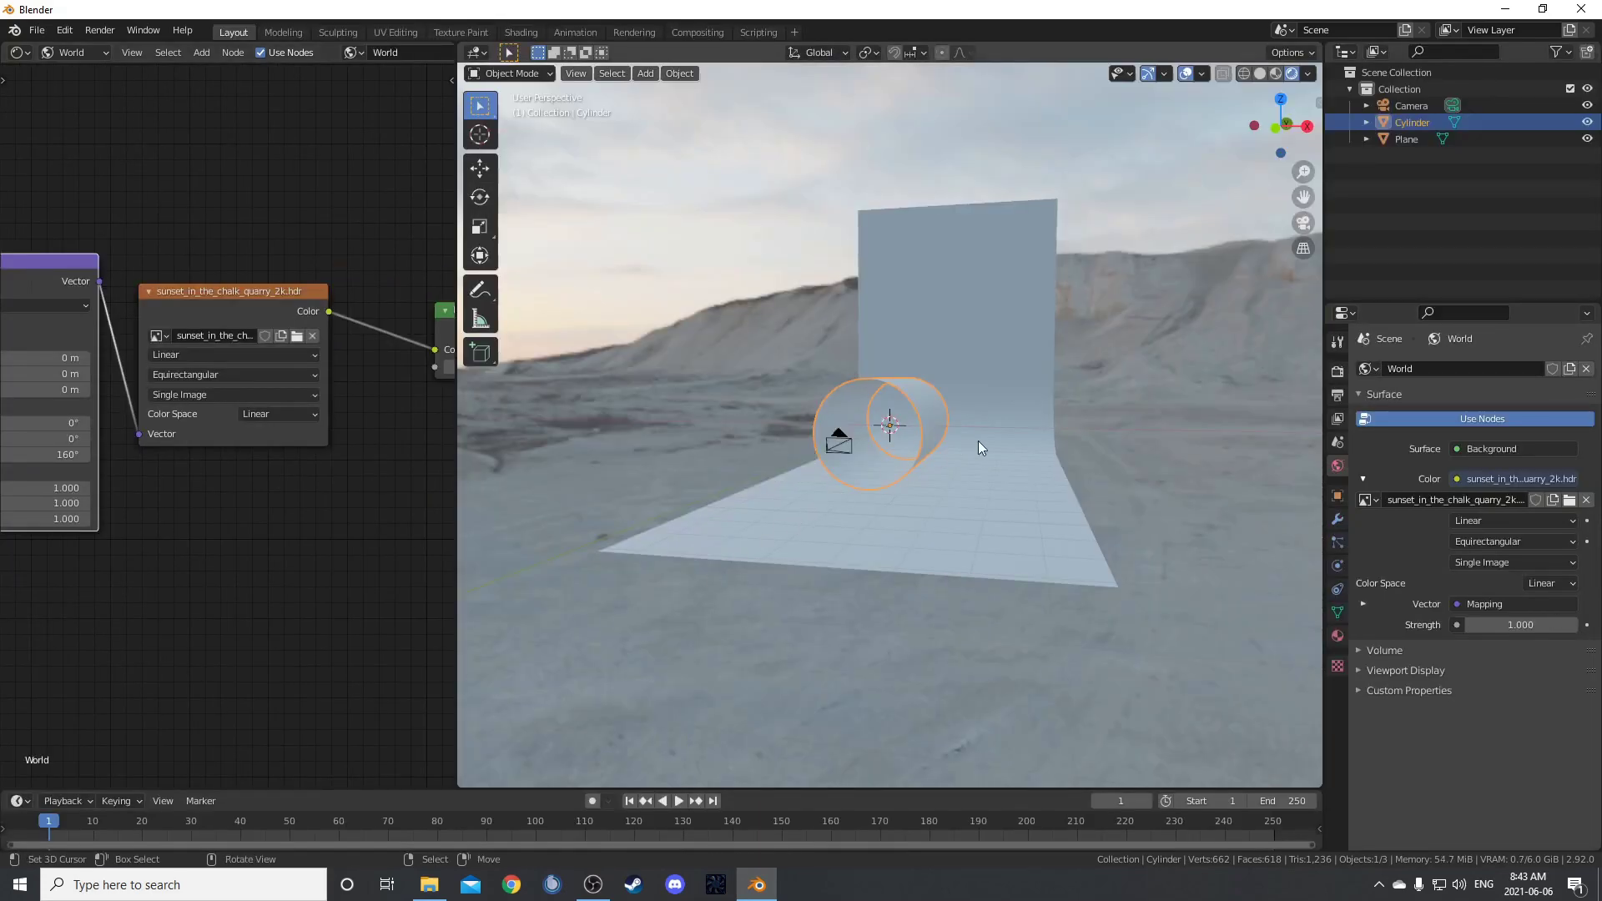
pyautogui.moveTo(989, 442); pyautogui.dragTo(874, 474, button='middle')
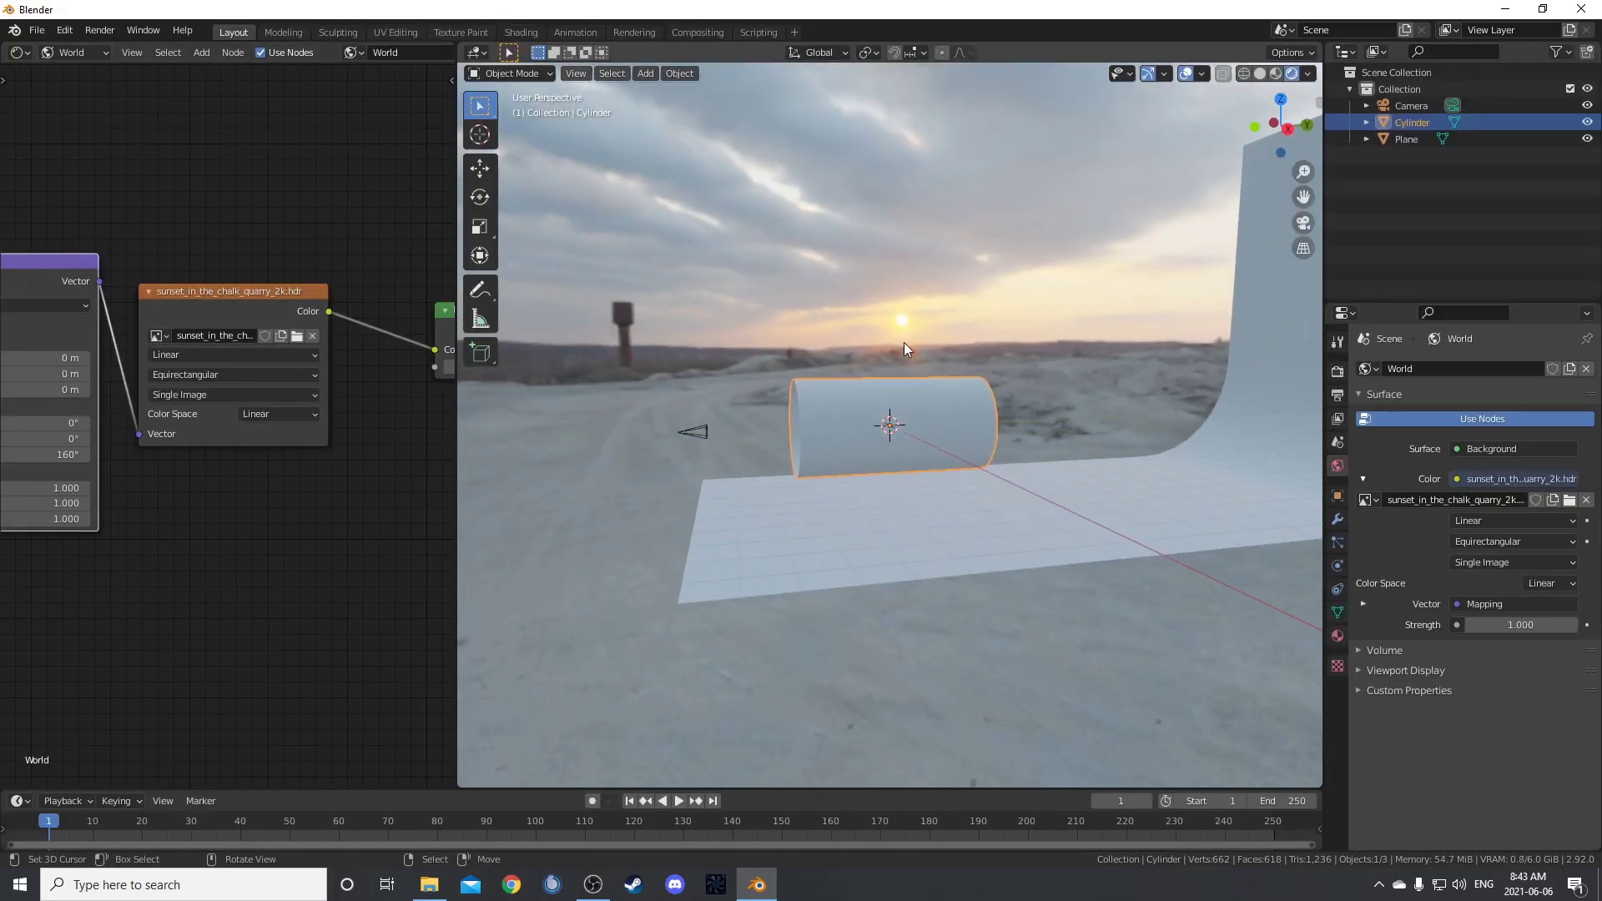
pyautogui.moveTo(879, 596); pyautogui.dragTo(874, 499, button='middle')
pyautogui.scroll(4, 865, 468)
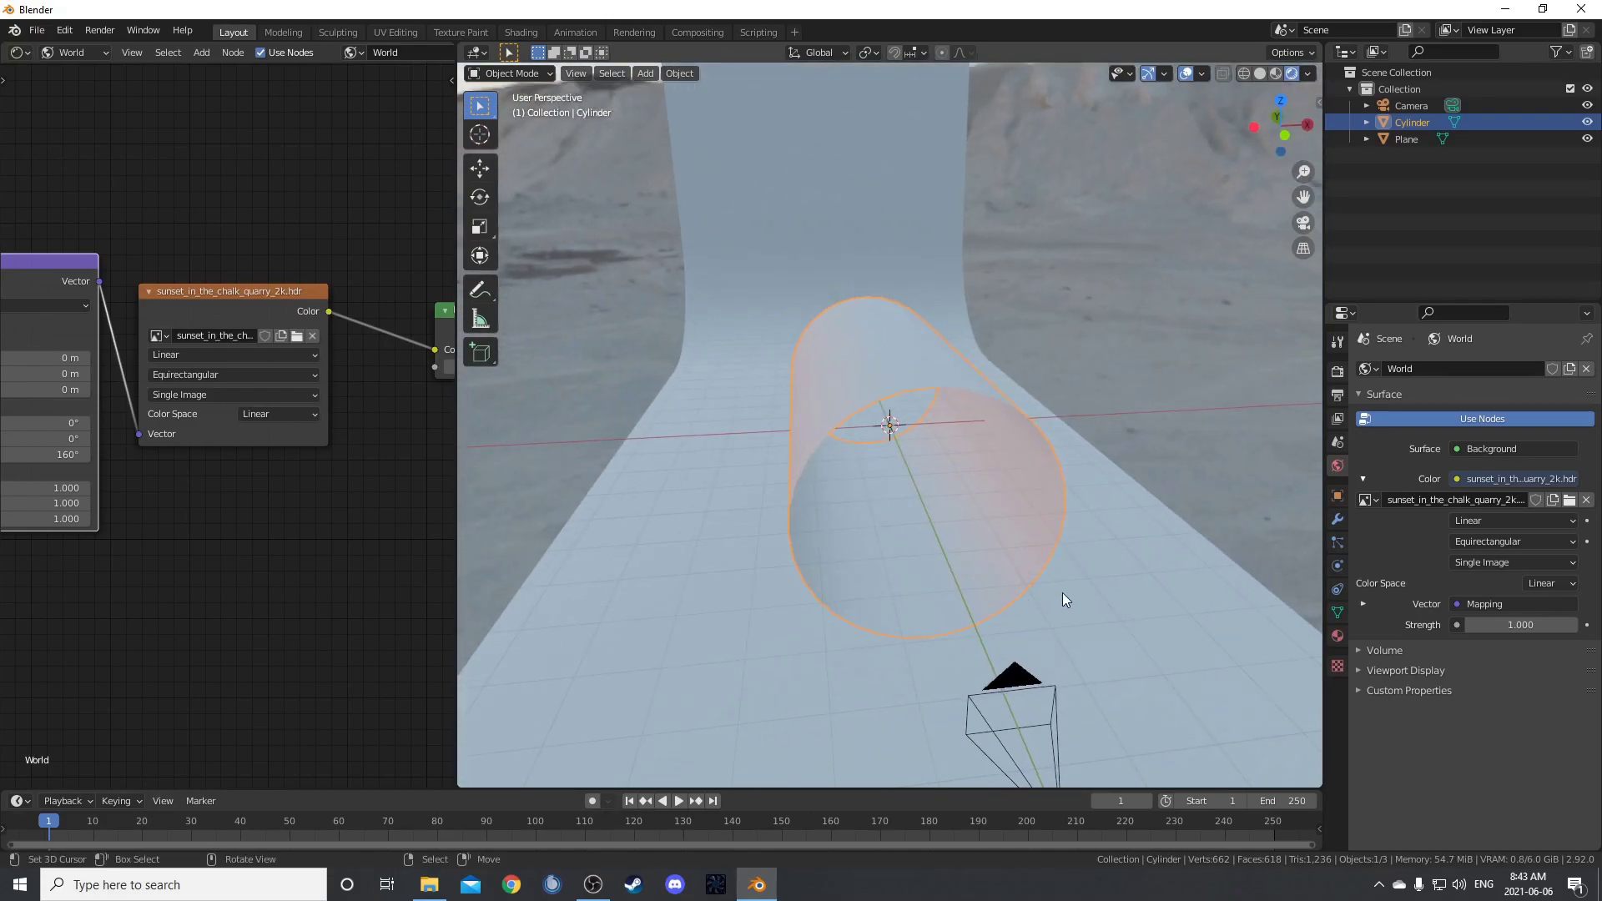
pyautogui.moveTo(1063, 593); pyautogui.dragTo(874, 294, button='middle')
pyautogui.click(875, 313)
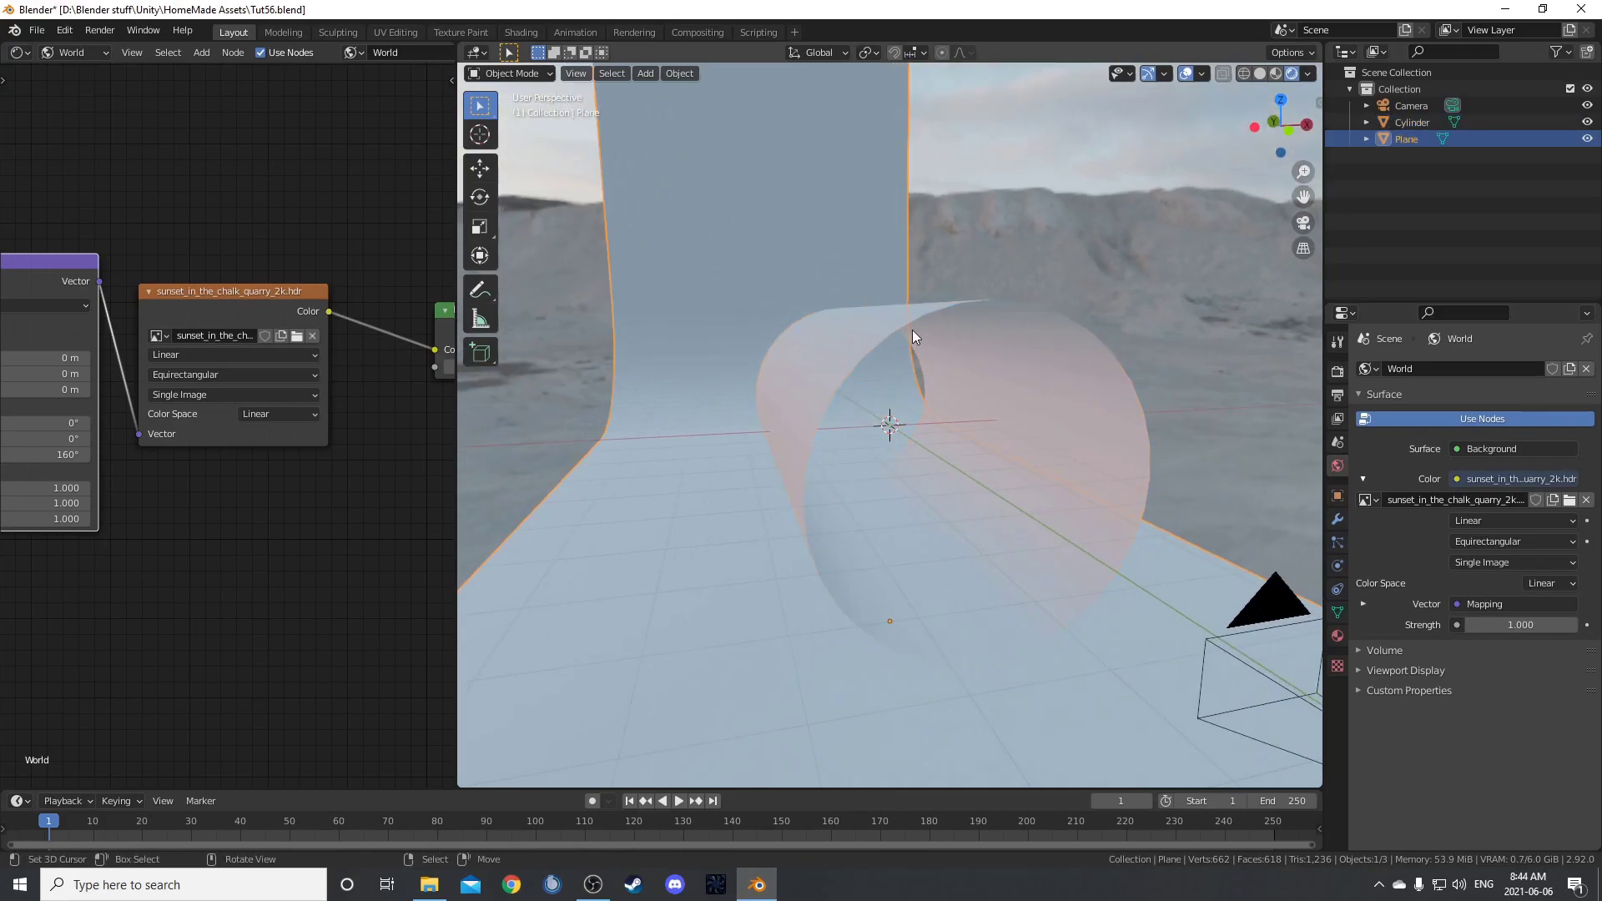
pyautogui.click(913, 329)
pyautogui.moveTo(972, 357); pyautogui.dragTo(1078, 452, button='middle')
pyautogui.press('z')
pyautogui.click(1202, 253)
pyautogui.moveTo(1201, 253); pyautogui.dragTo(1205, 229, button='middle')
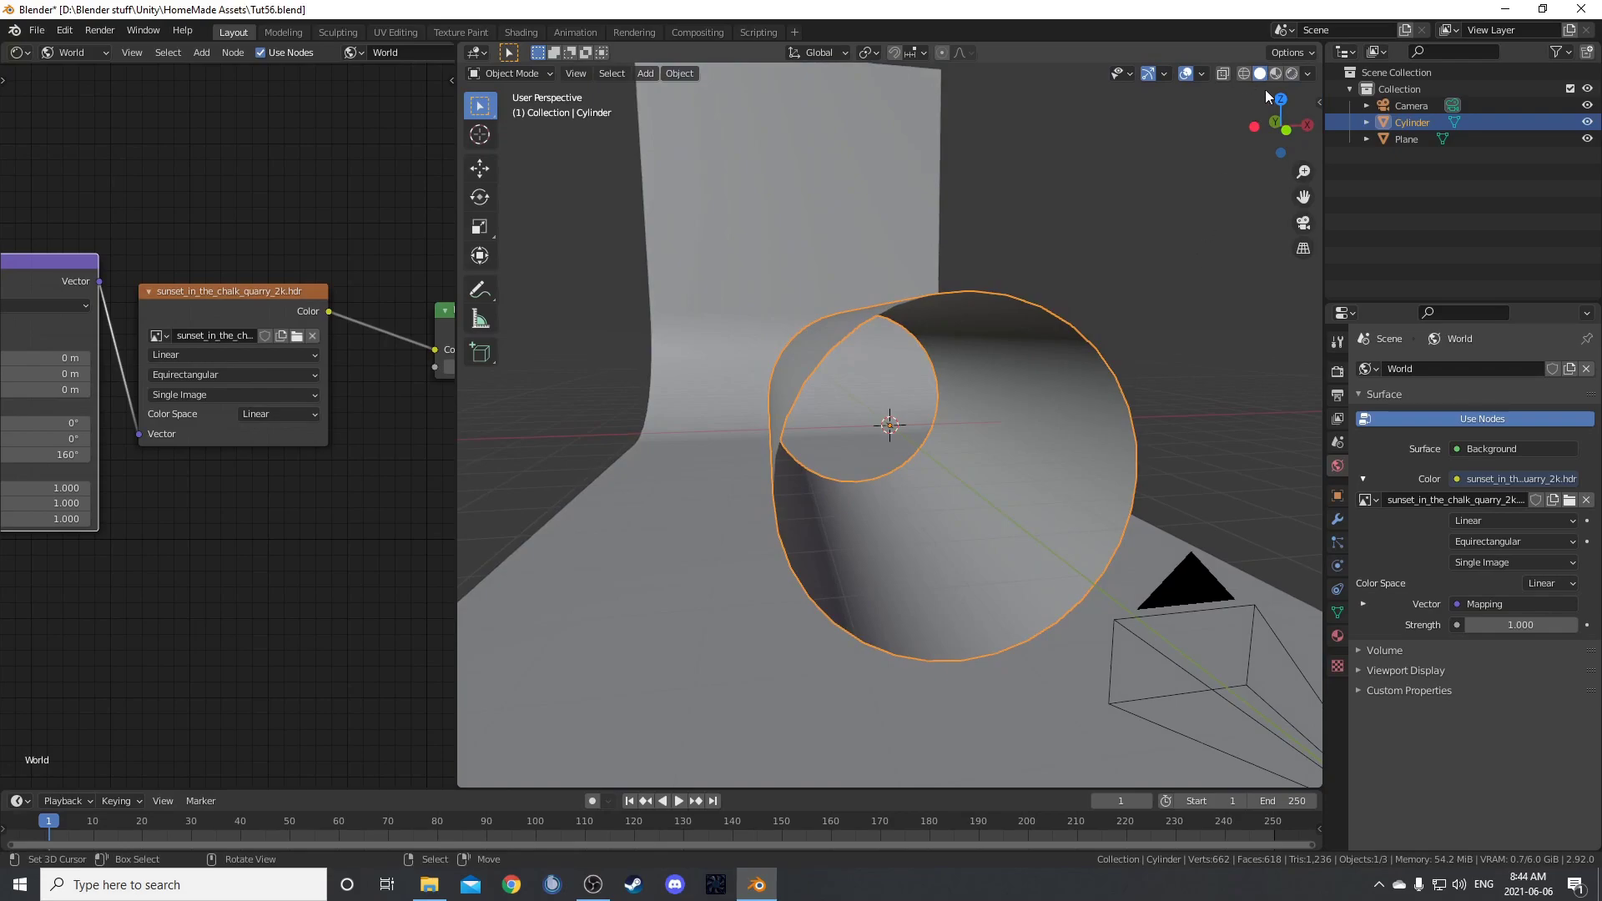
# - In Edit Mode, display the cylinder's face normals and lengthen the normal lines
pyautogui.click(1203, 73)
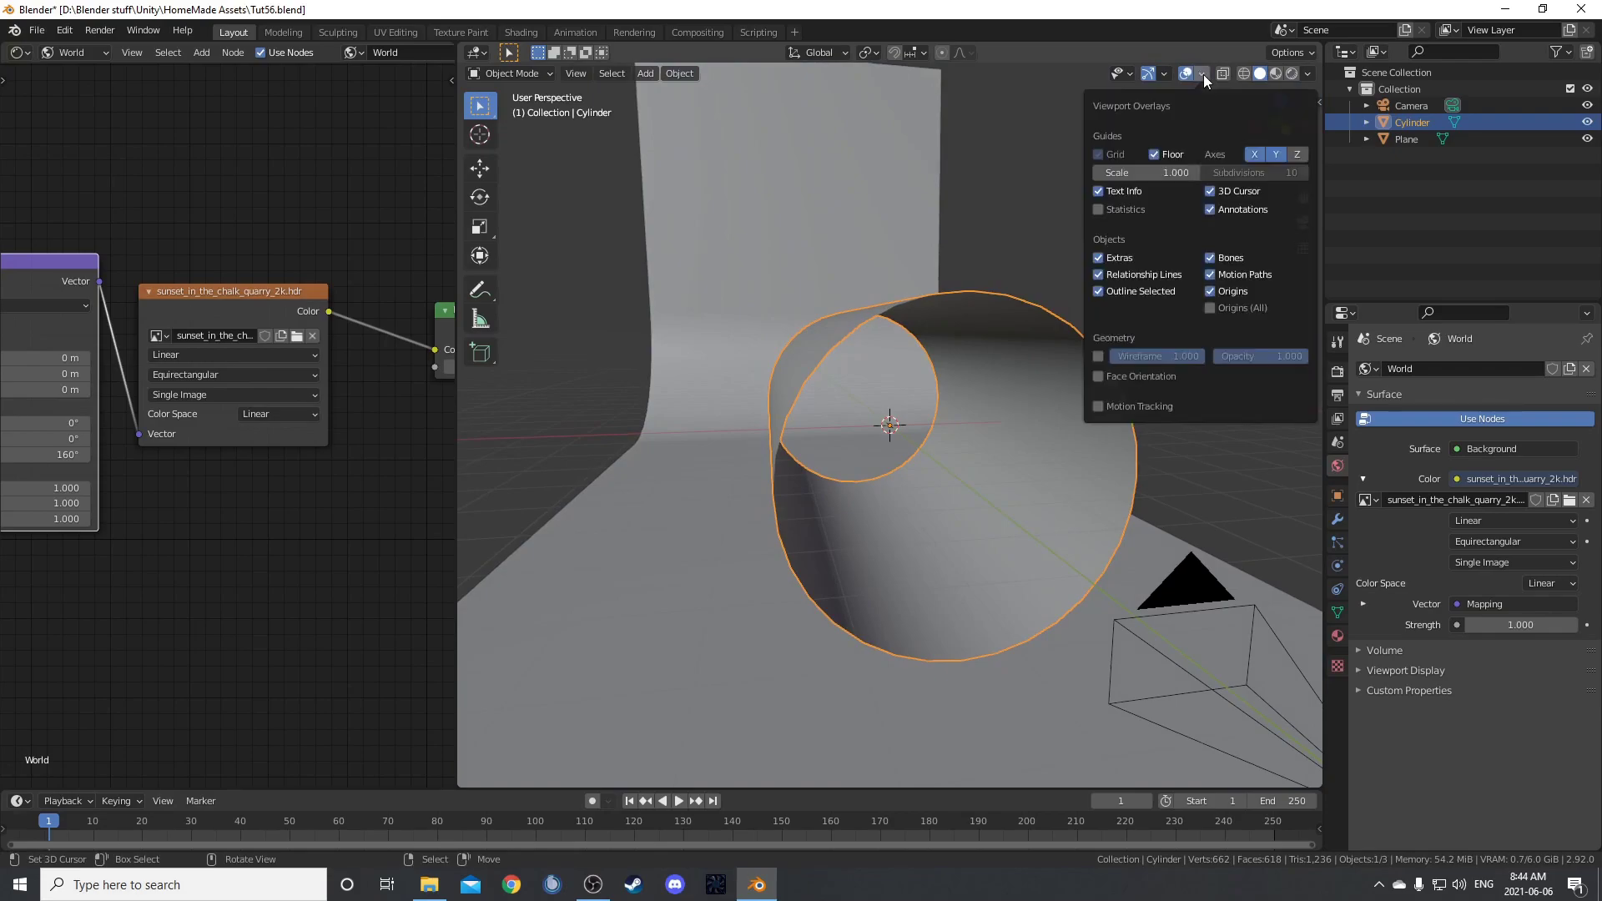
pyautogui.press('Tab')
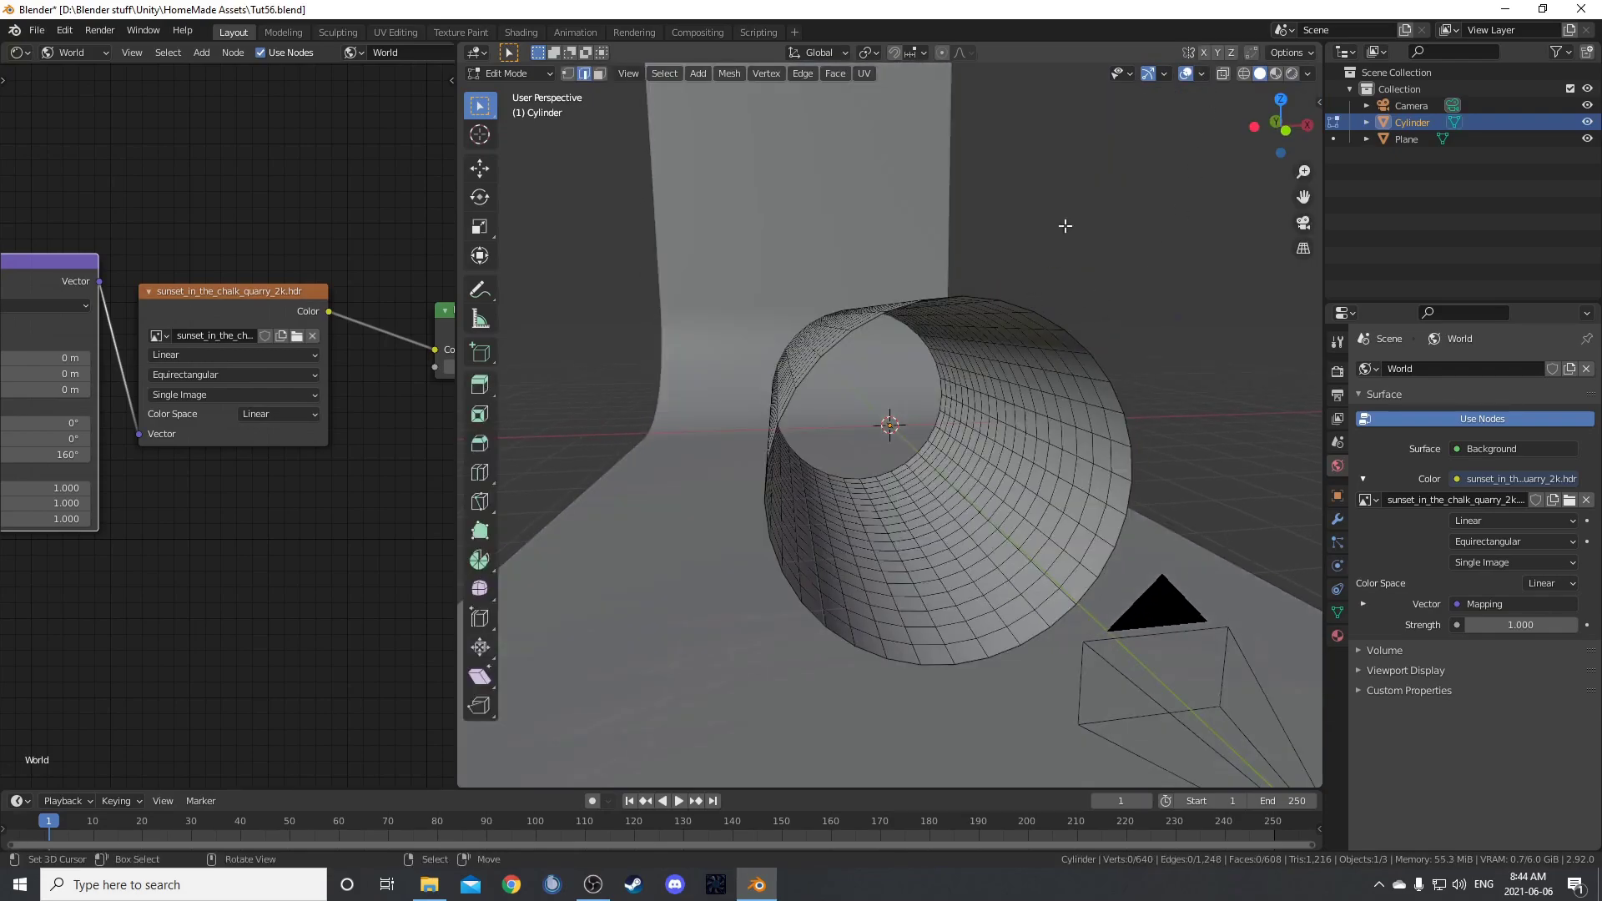
pyautogui.click(1202, 75)
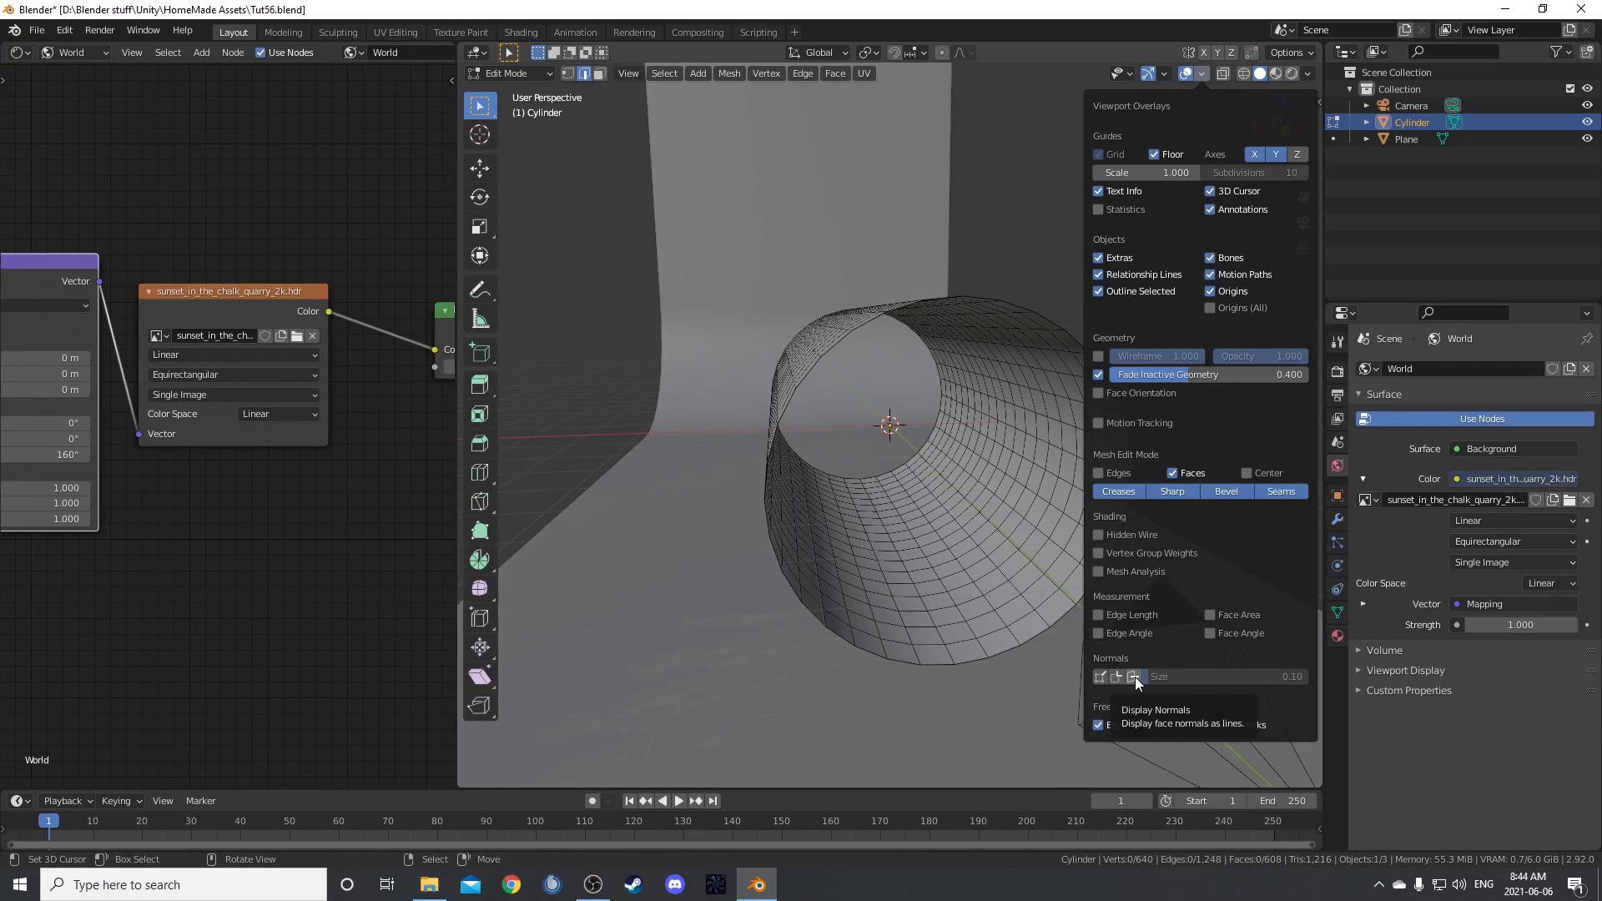
pyautogui.click(1134, 676)
pyautogui.moveTo(805, 466); pyautogui.dragTo(867, 438, button='middle')
pyautogui.click(1203, 74)
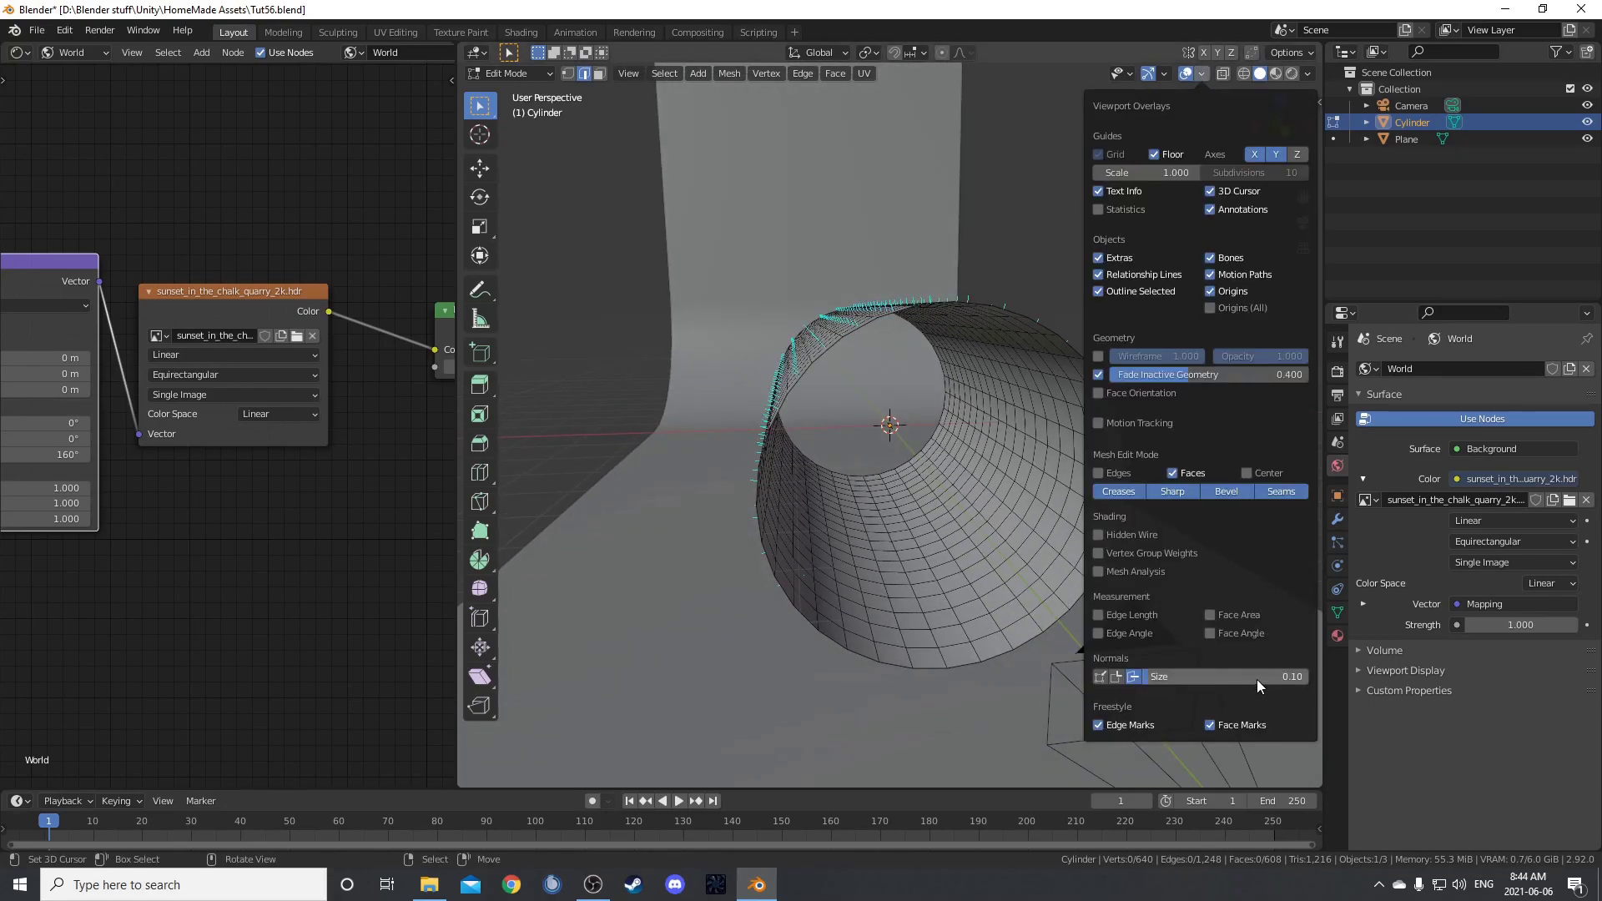
pyautogui.moveTo(1256, 677); pyautogui.dragTo(1314, 678)
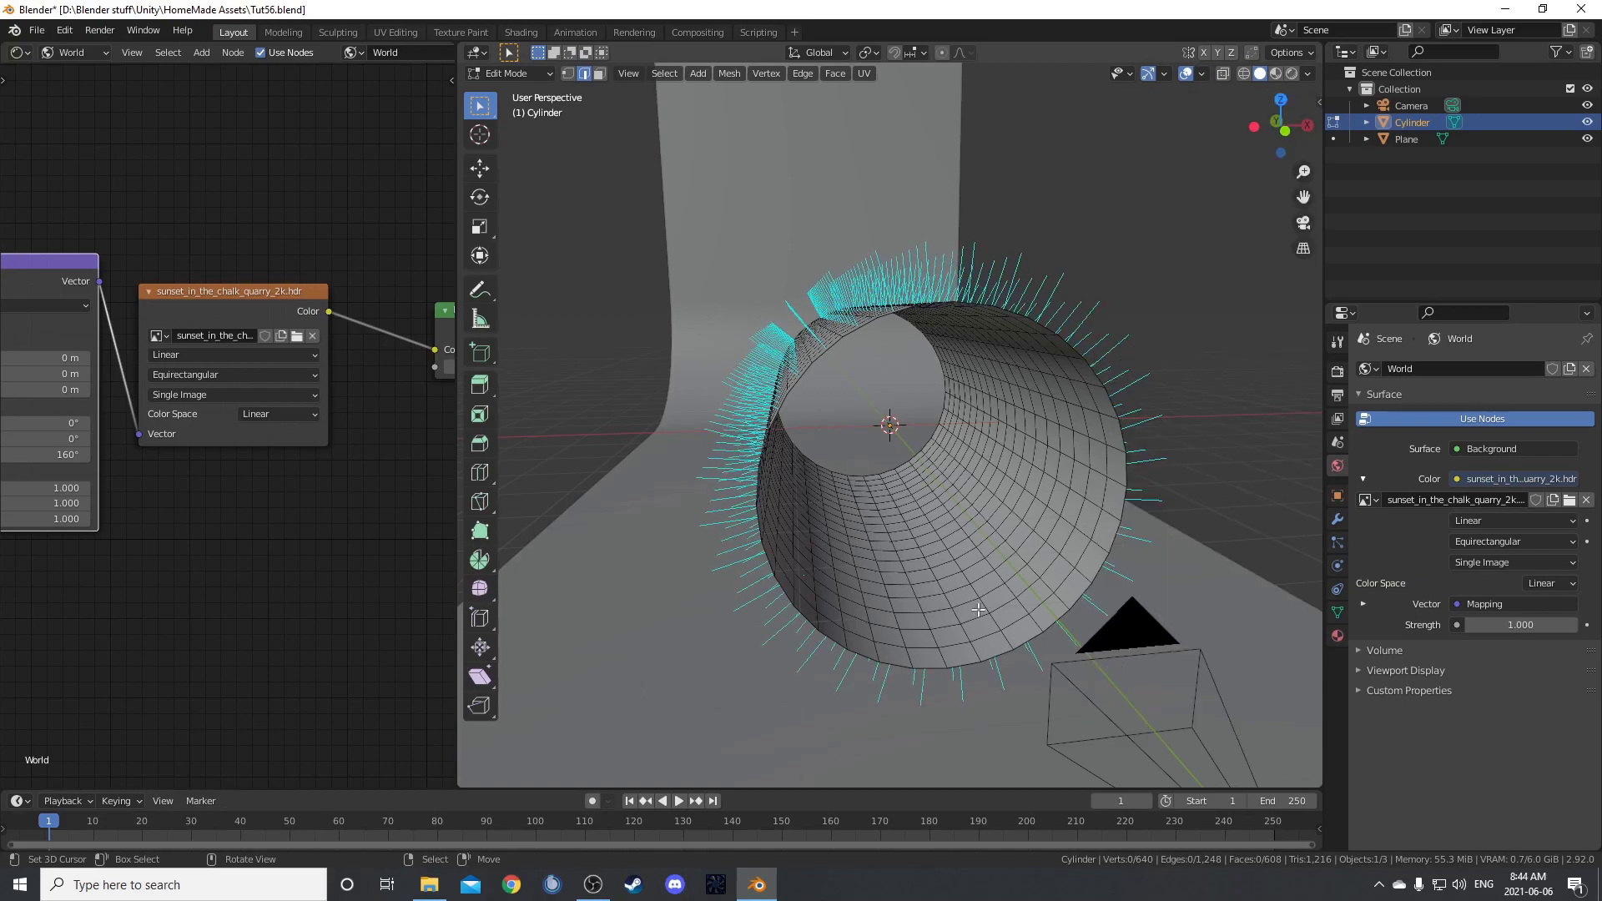
pyautogui.moveTo(1029, 602); pyautogui.dragTo(775, 375, button='middle')
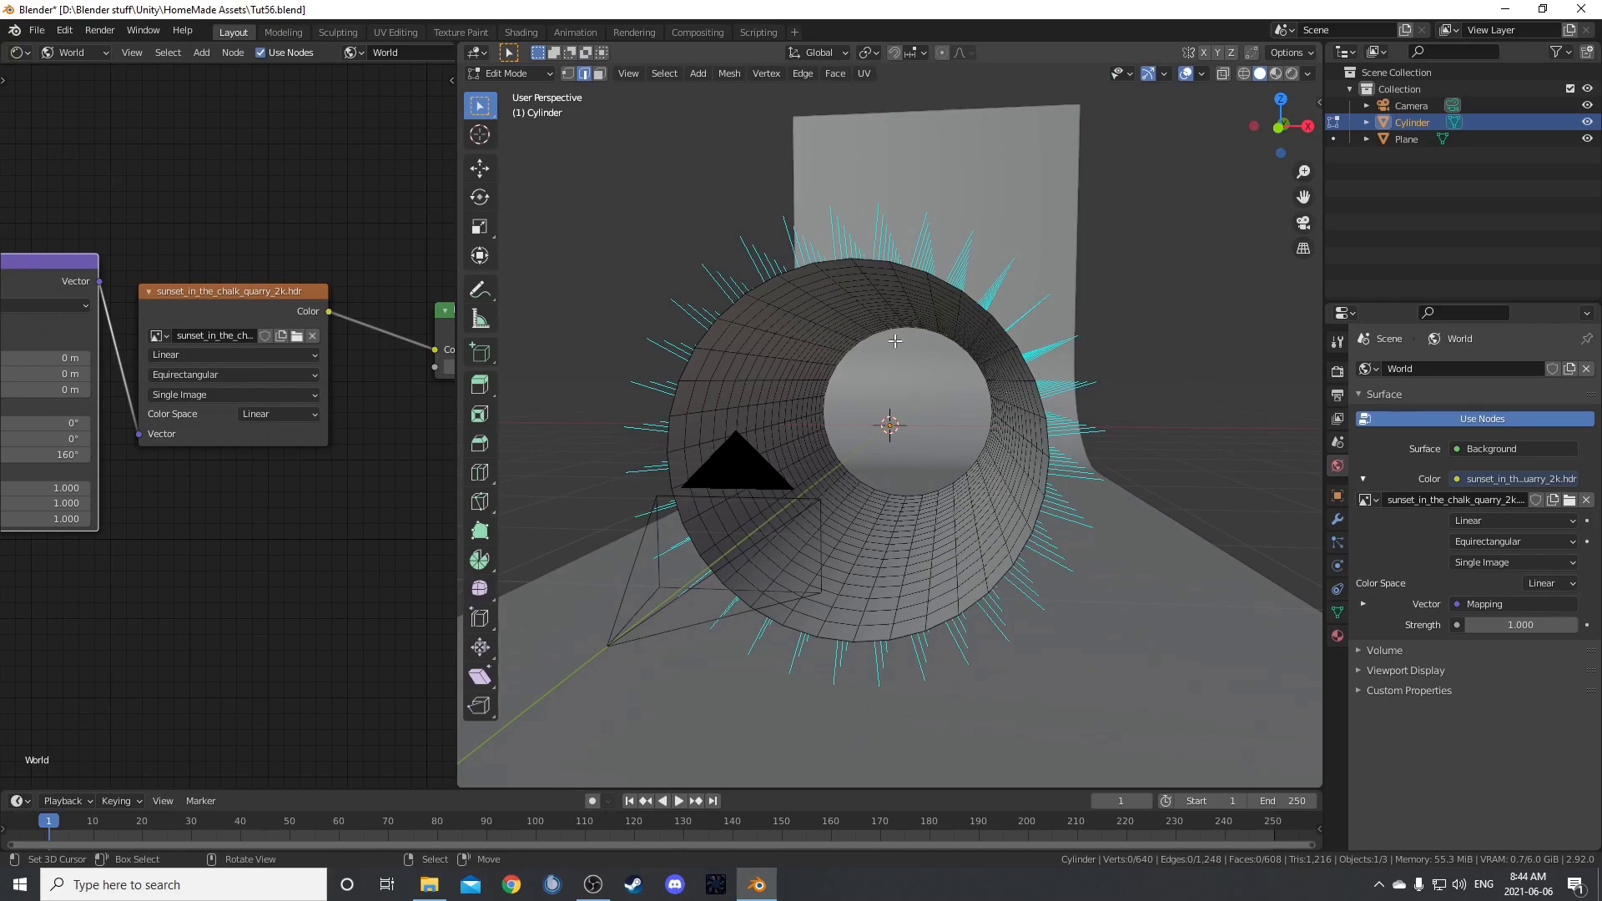
# - Recalculate all the cylinder's normals with Inside ticked, then hide the face normal lines
pyautogui.press('a')
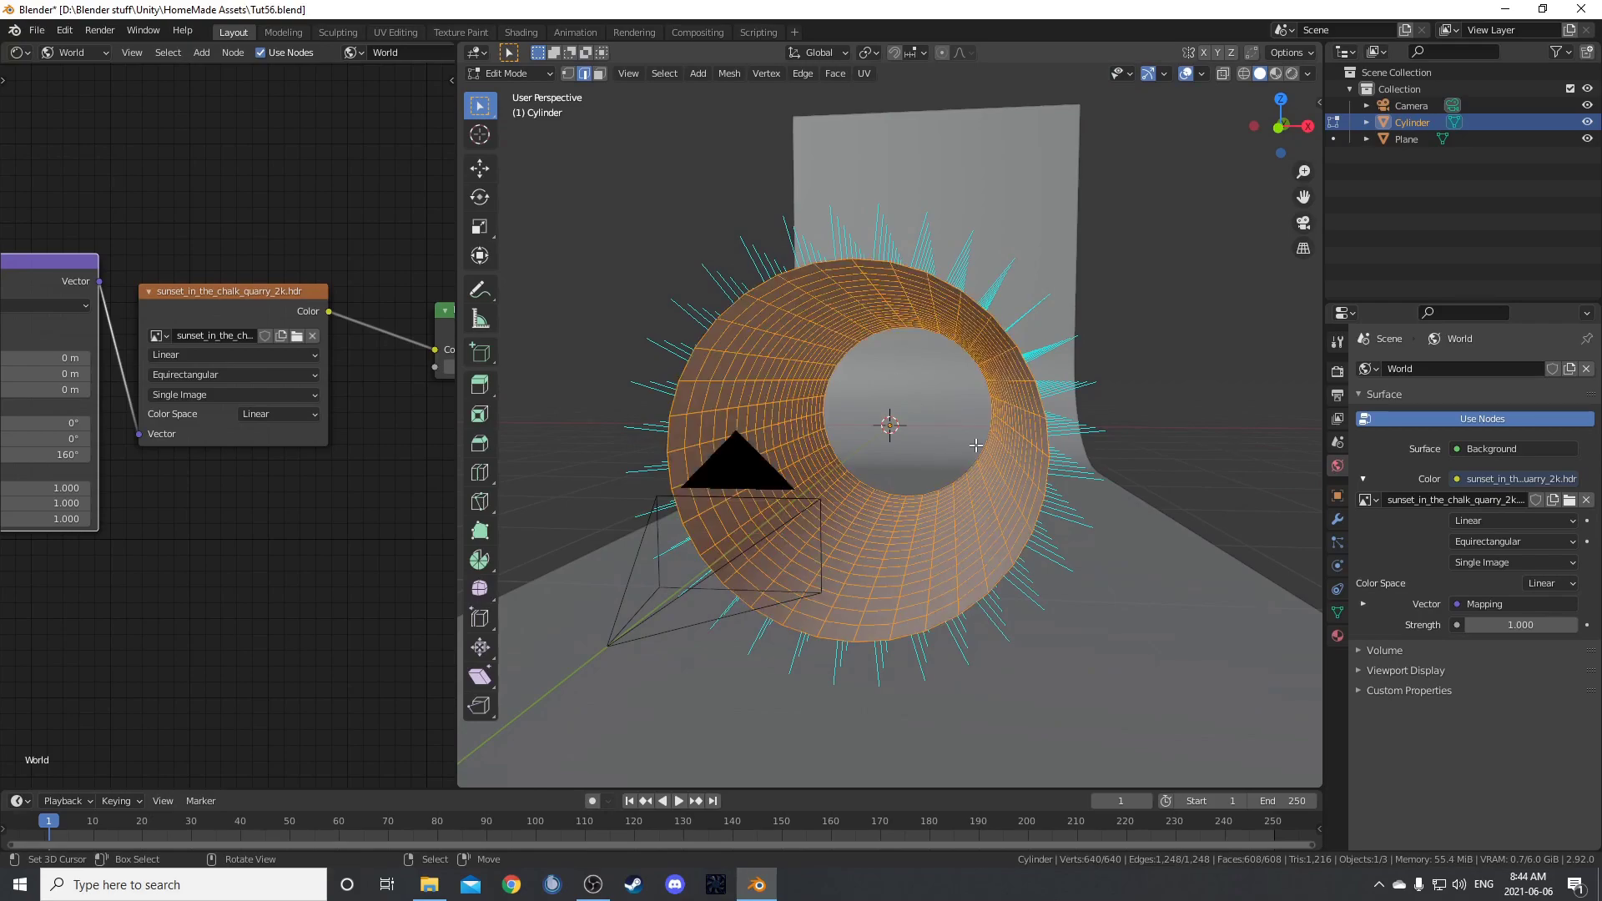
pyautogui.moveTo(976, 446); pyautogui.dragTo(987, 459, button='middle')
pyautogui.hotkey('shift', 'n')
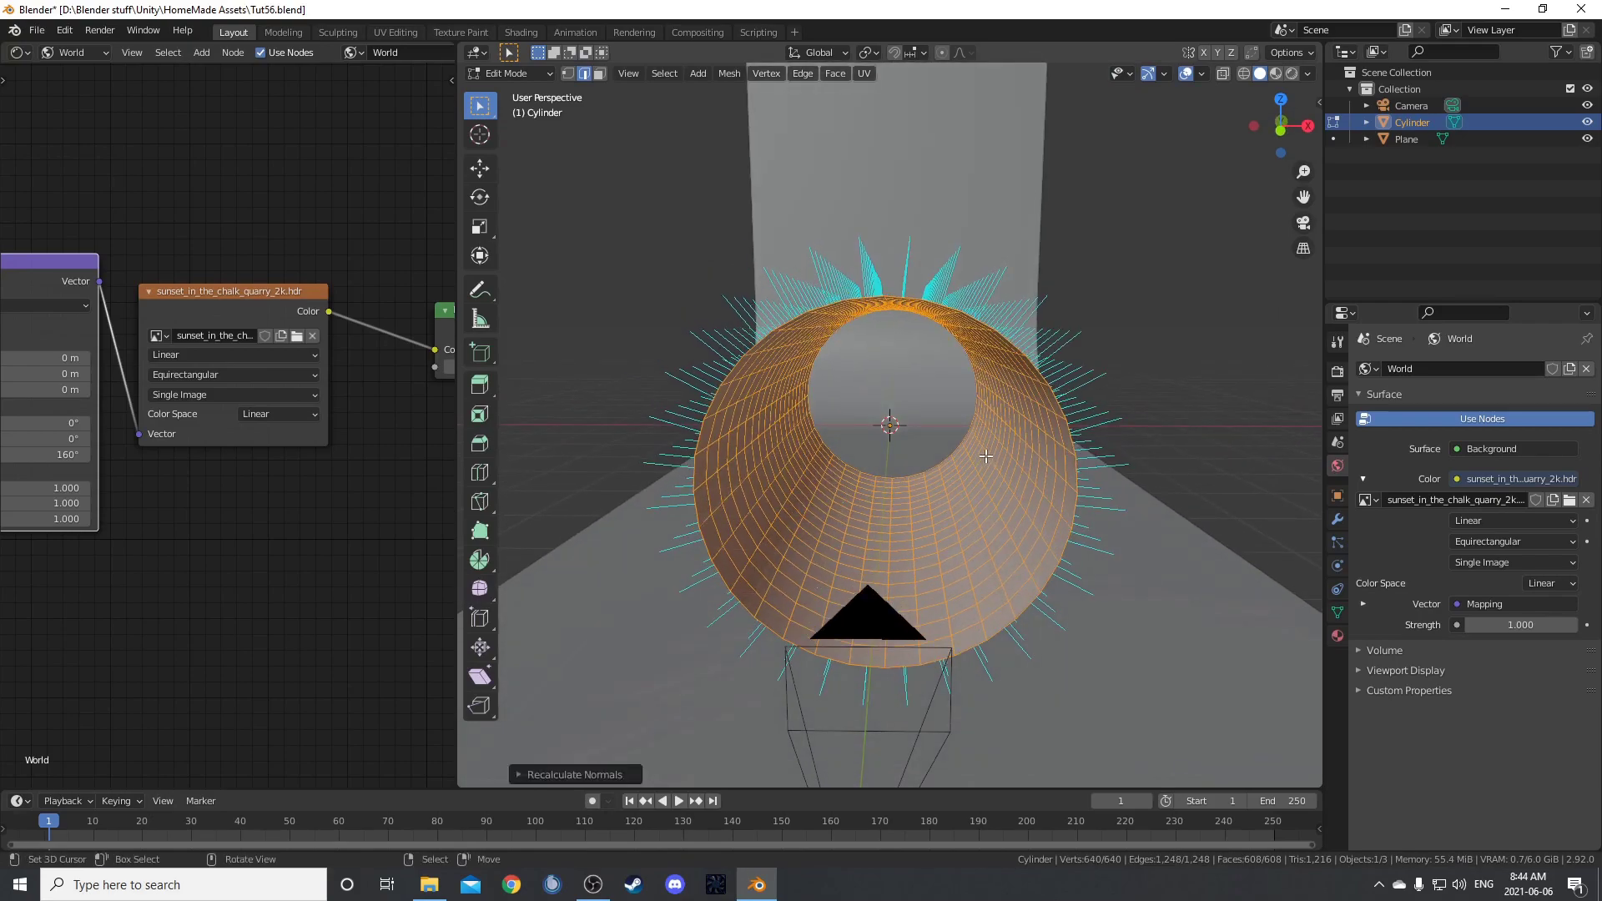
pyautogui.click(565, 774)
pyautogui.click(615, 768)
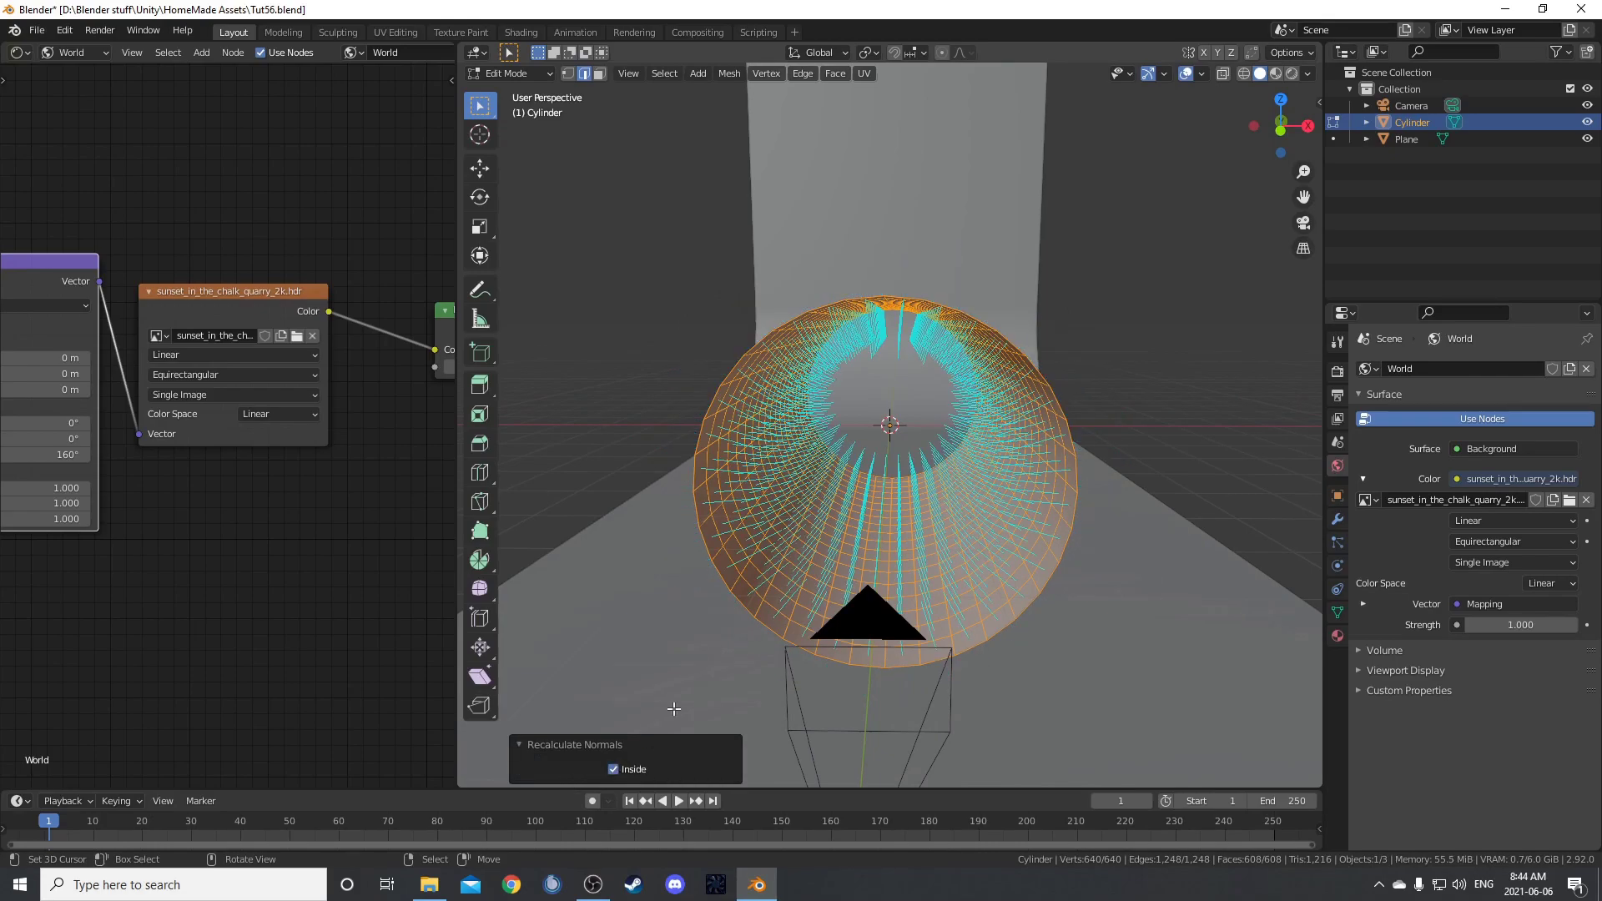
pyautogui.moveTo(1091, 460); pyautogui.dragTo(1051, 392, button='middle')
pyautogui.click(1201, 73)
pyautogui.click(1133, 675)
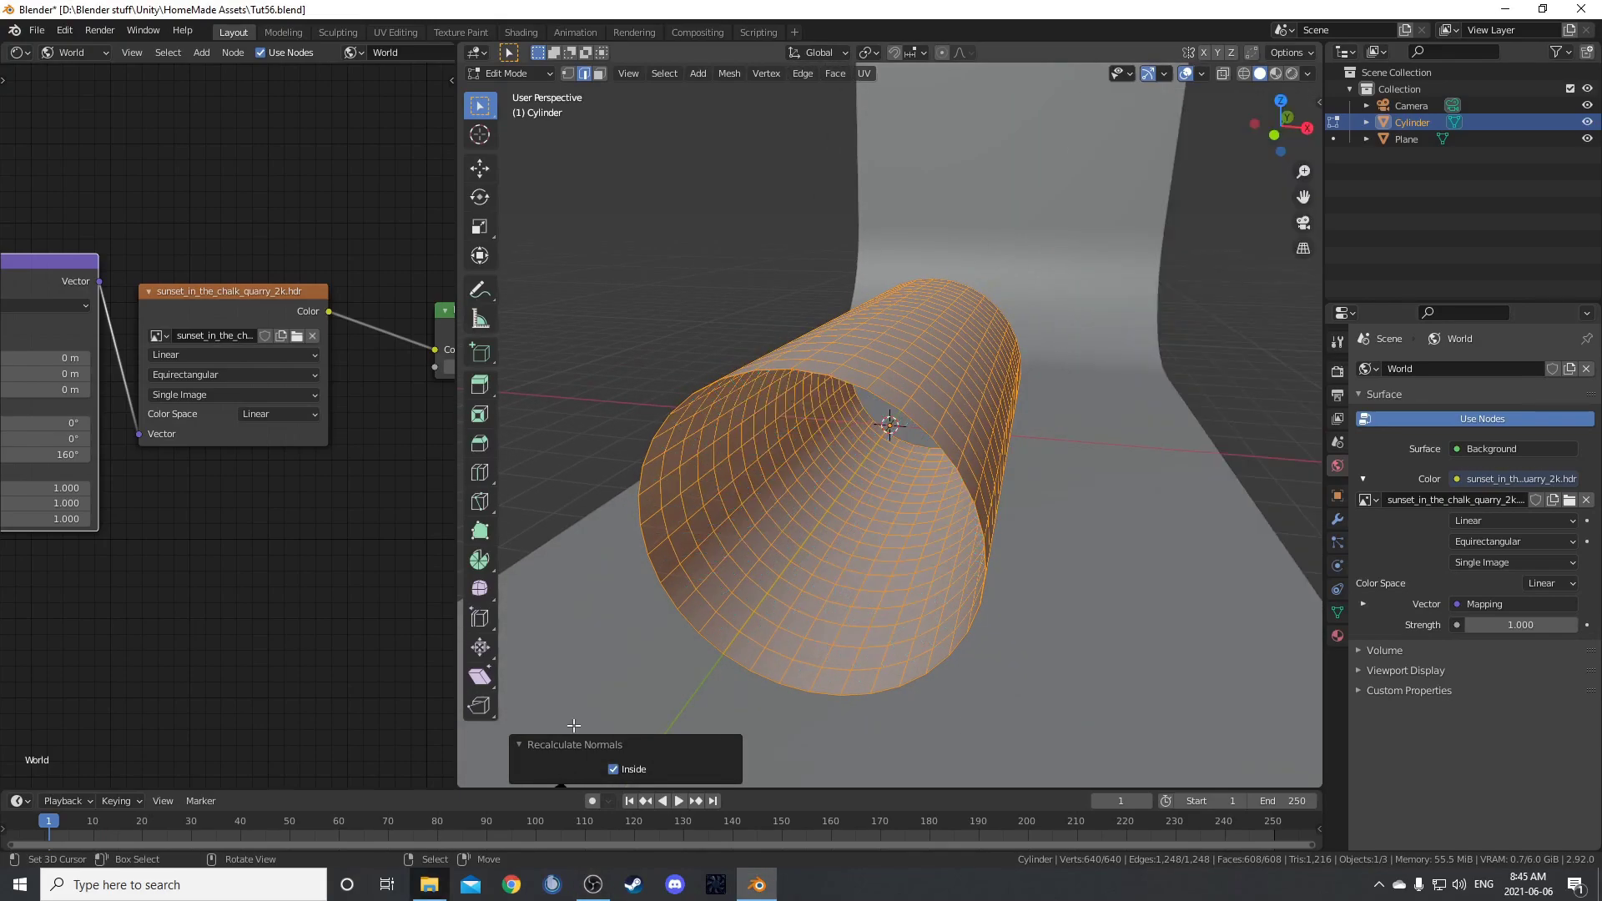
pyautogui.moveTo(1077, 545); pyautogui.dragTo(1003, 509, button='middle')
# - Back in Object Mode, add Array and Subdivision Surface modifiers to the cylinder
pyautogui.press('Tab')
pyautogui.scroll(-3, 1066, 523)
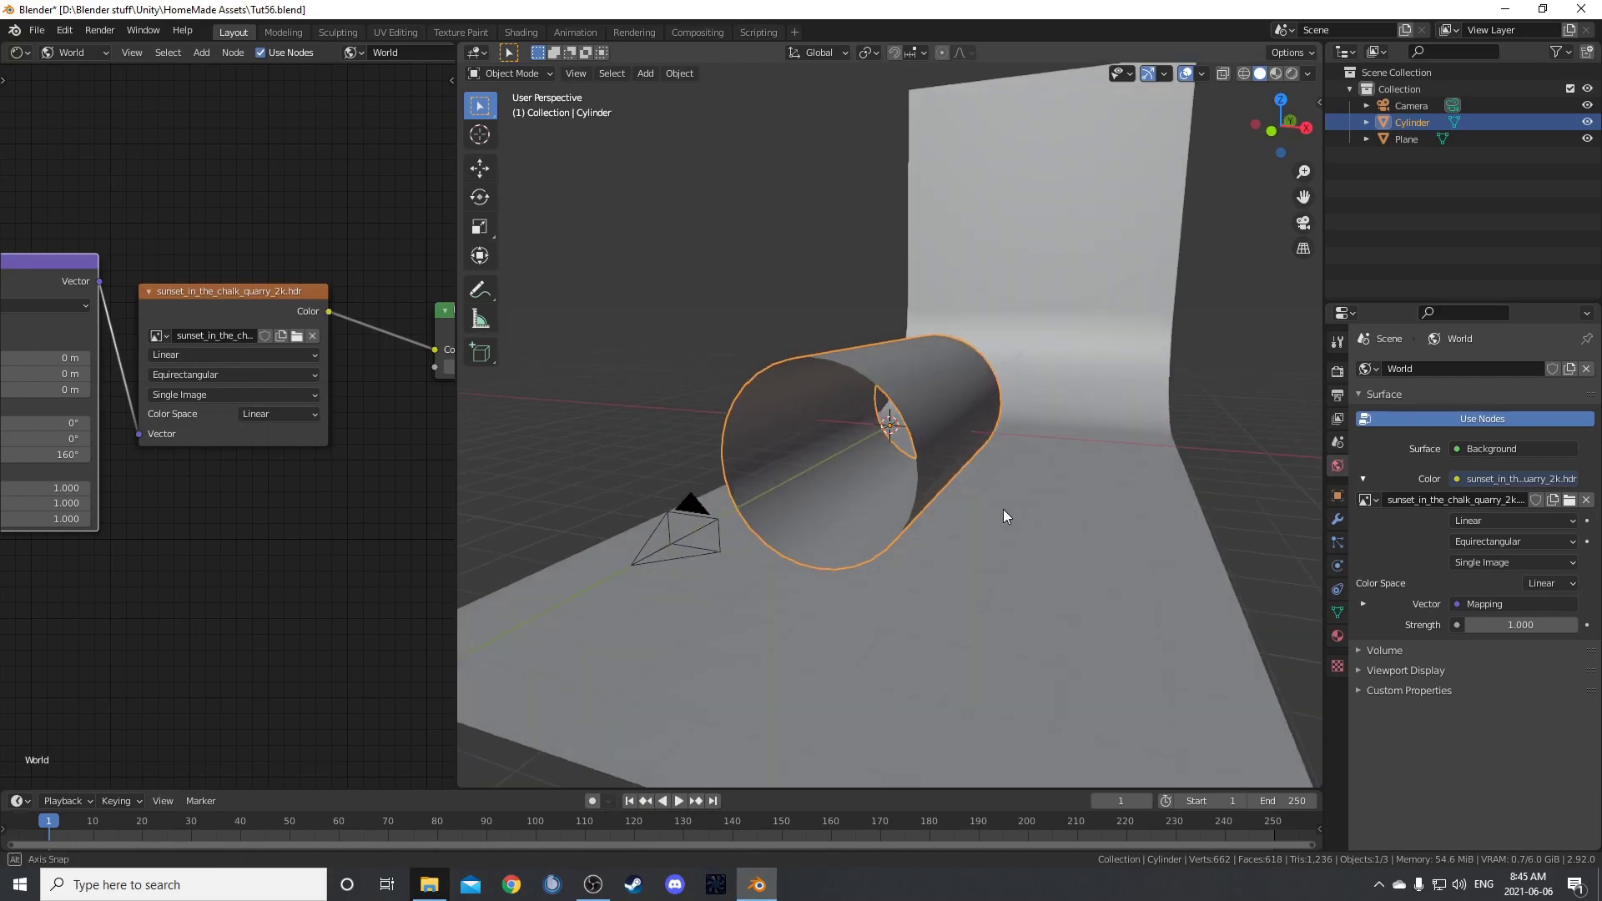
pyautogui.click(1337, 519)
pyautogui.click(1416, 369)
pyautogui.click(1283, 414)
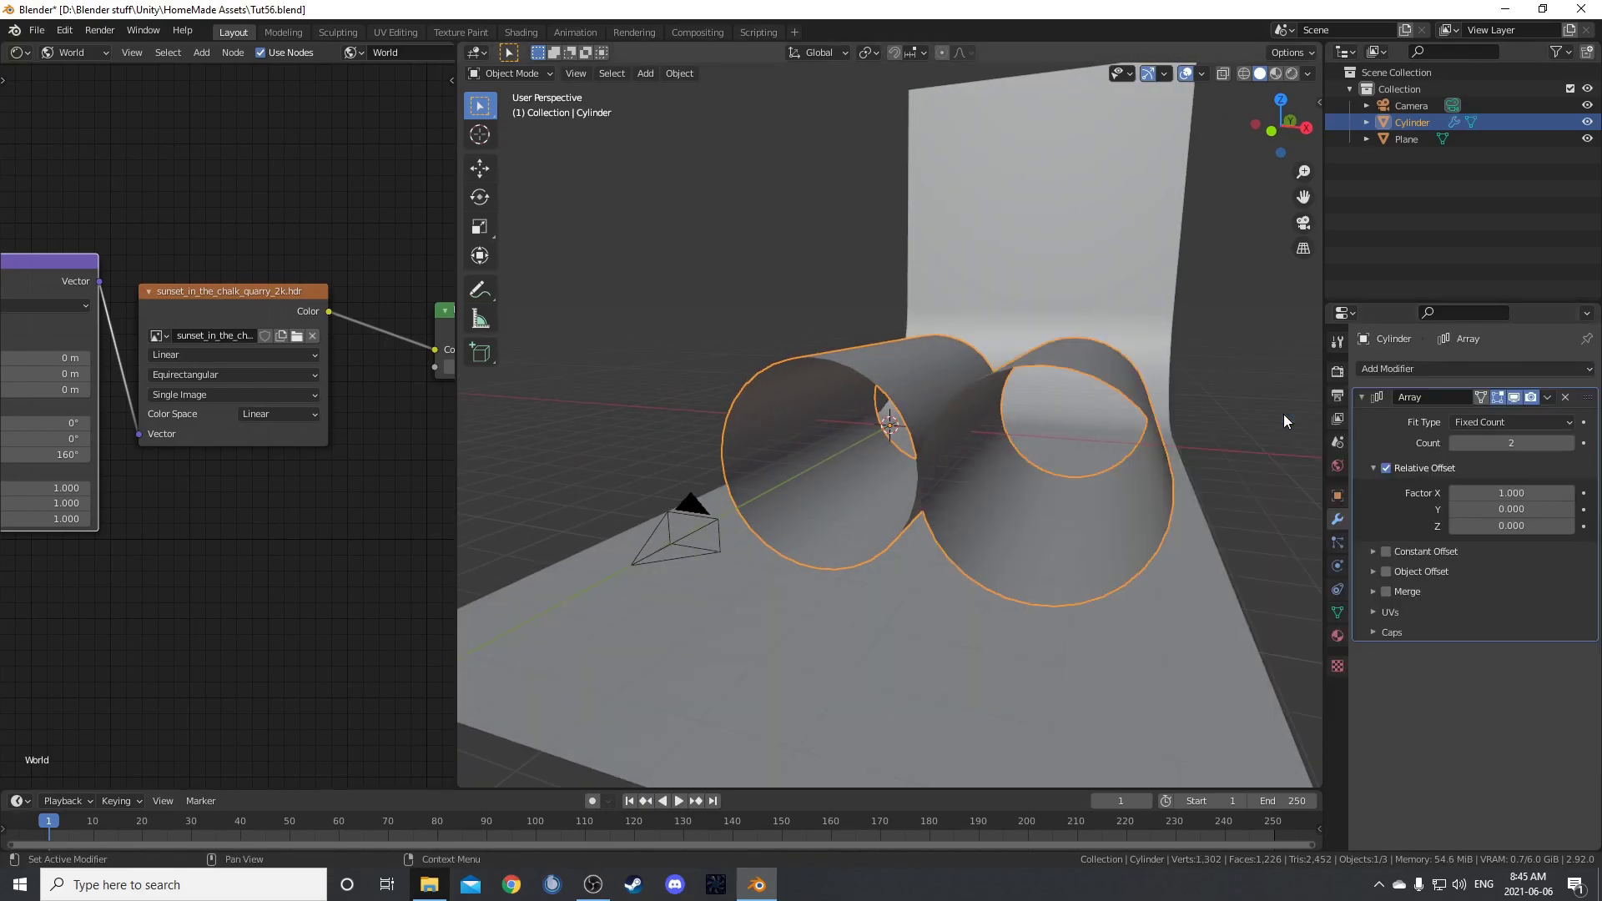
pyautogui.click(1458, 369)
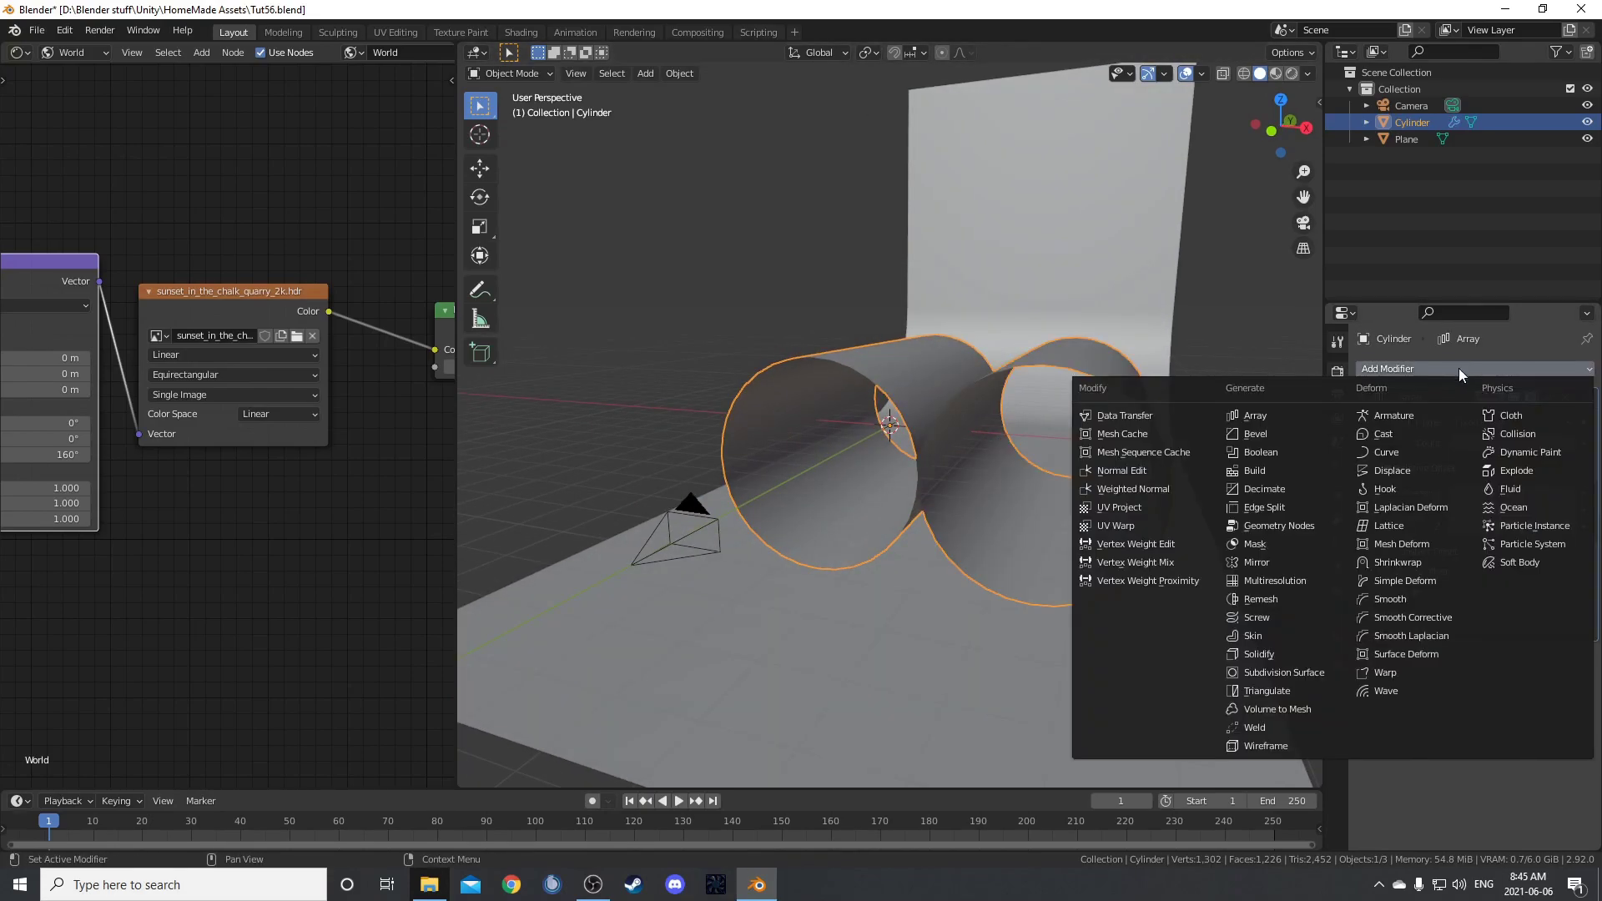
pyautogui.click(1286, 672)
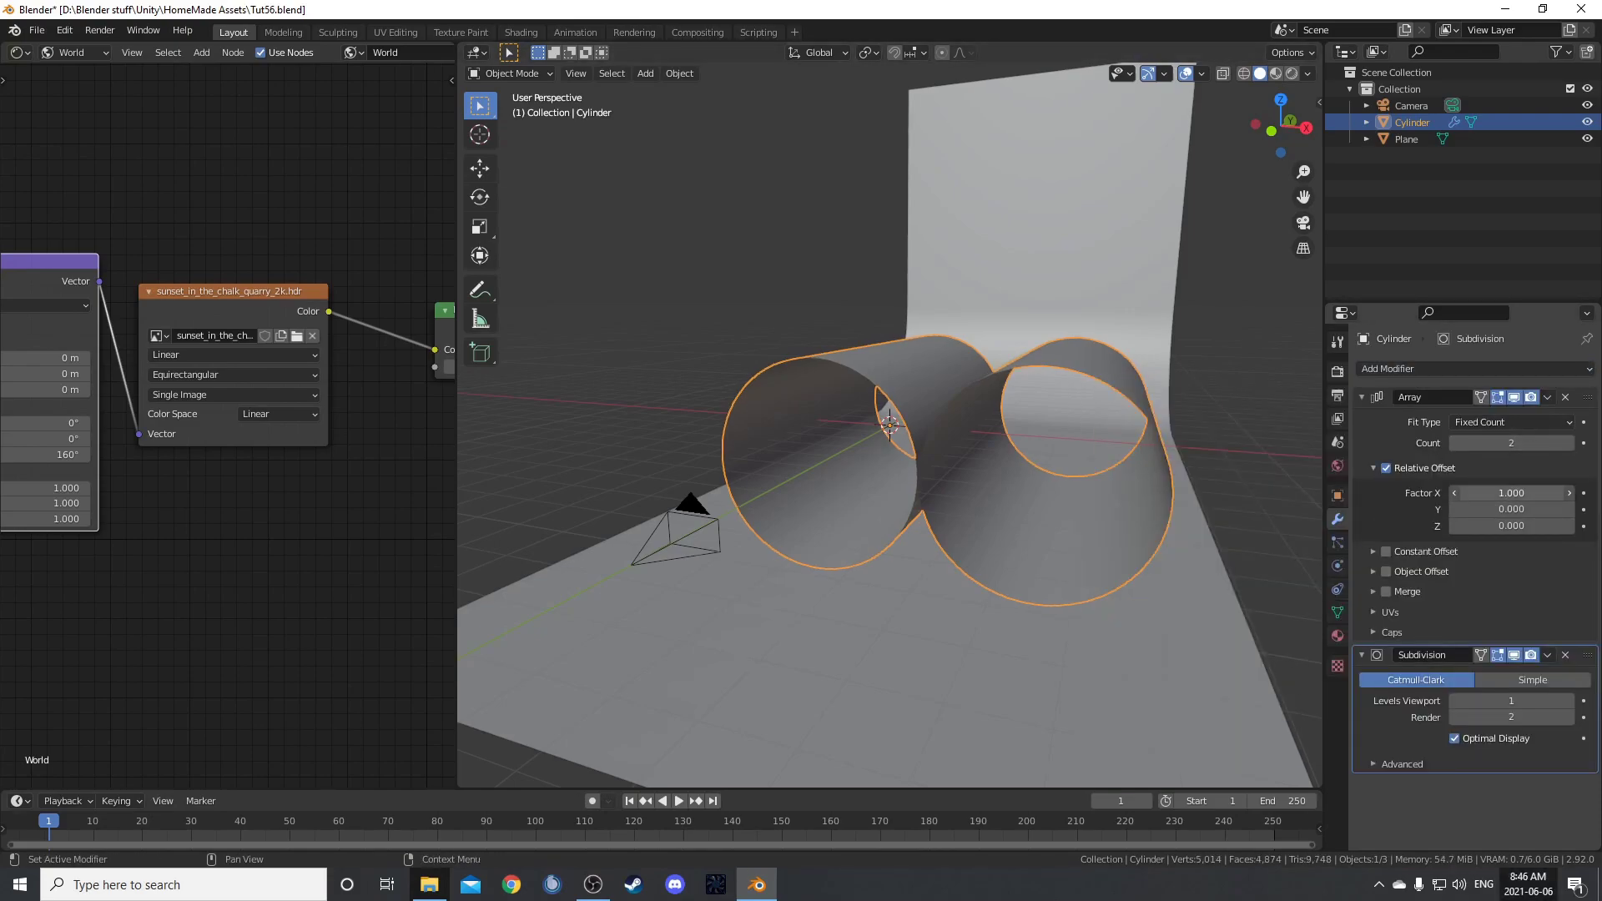
# - Set the Array's relative offset to X 0, Y 1 and raise its count to 5
pyautogui.click(1502, 494)
pyautogui.write('0')
pyautogui.press('Tab')
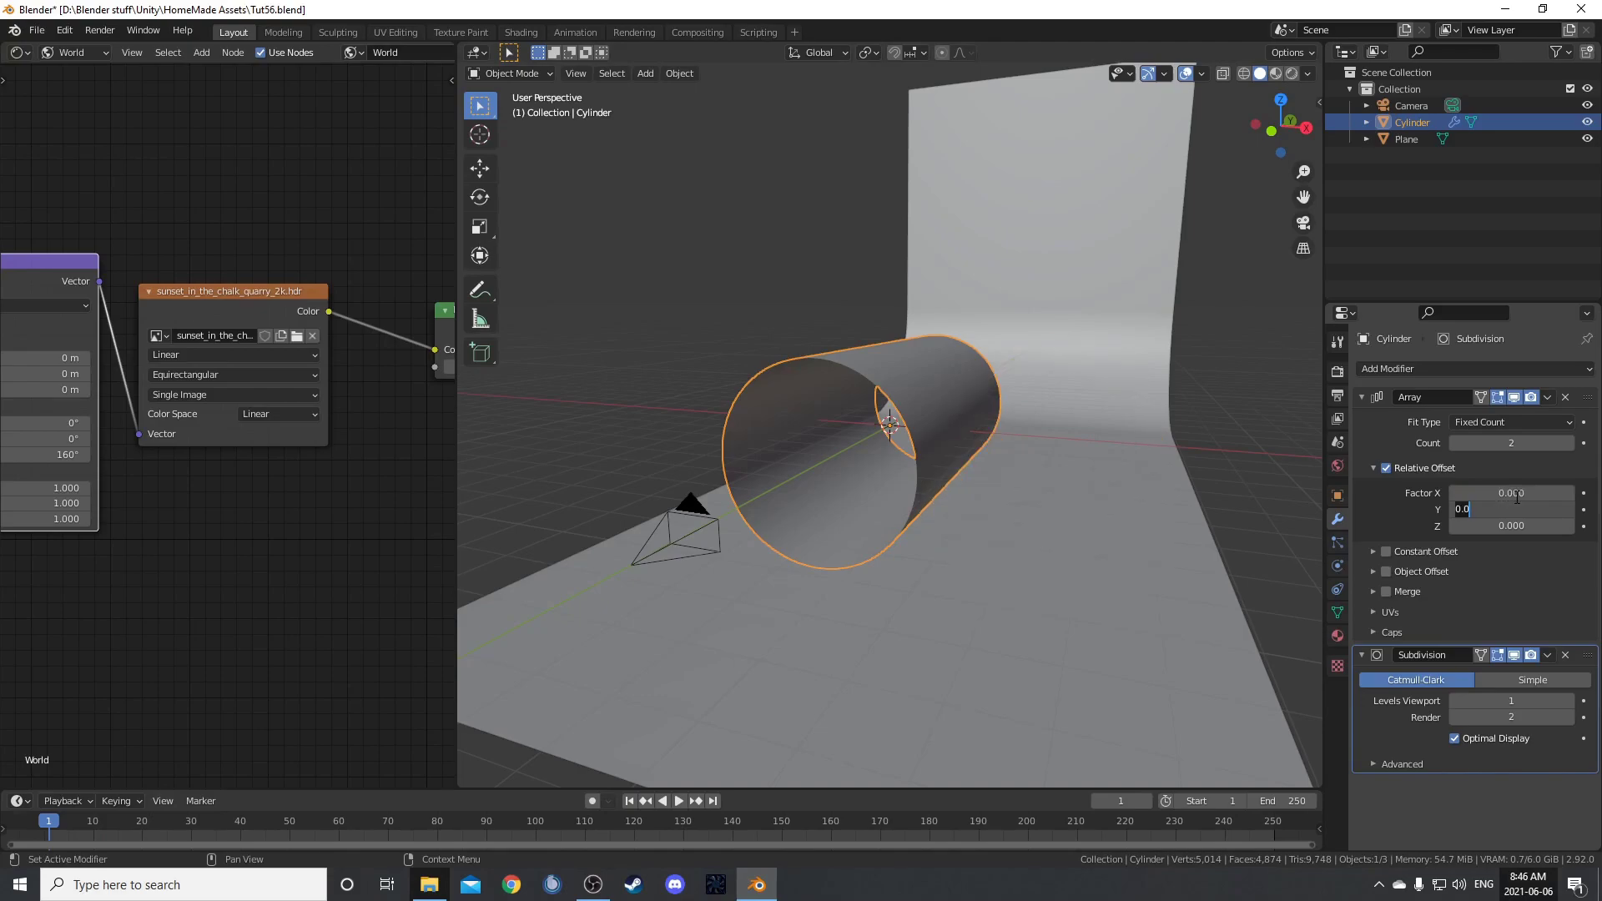
pyautogui.write('1')
pyautogui.press('Return')
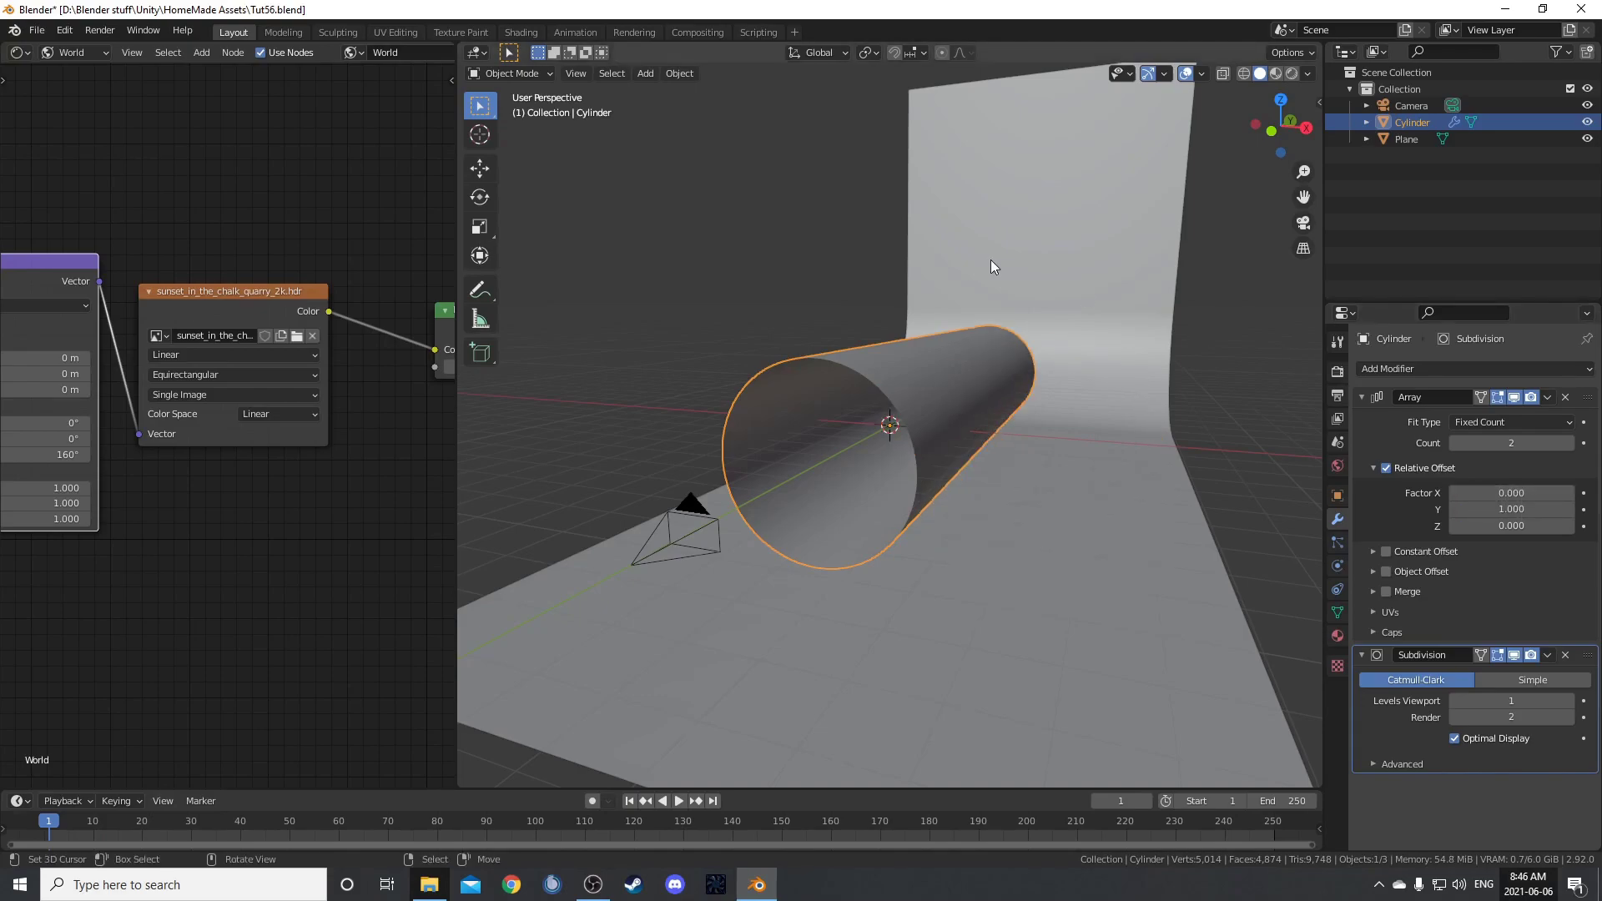
pyautogui.moveTo(989, 258); pyautogui.dragTo(1179, 412, button='middle')
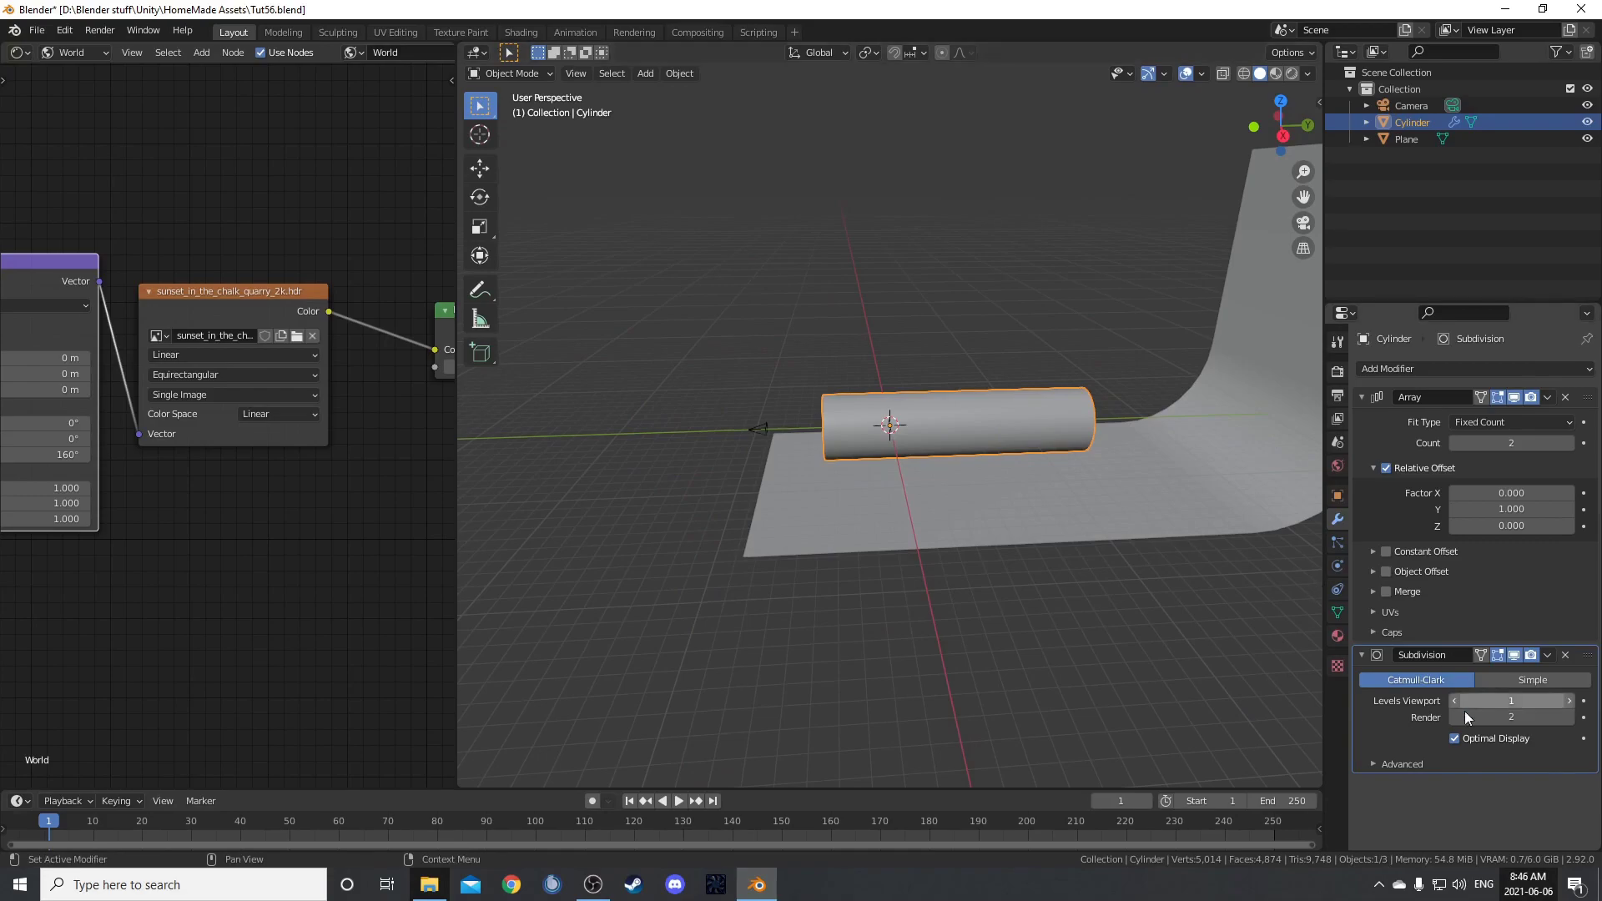
pyautogui.click(1569, 443)
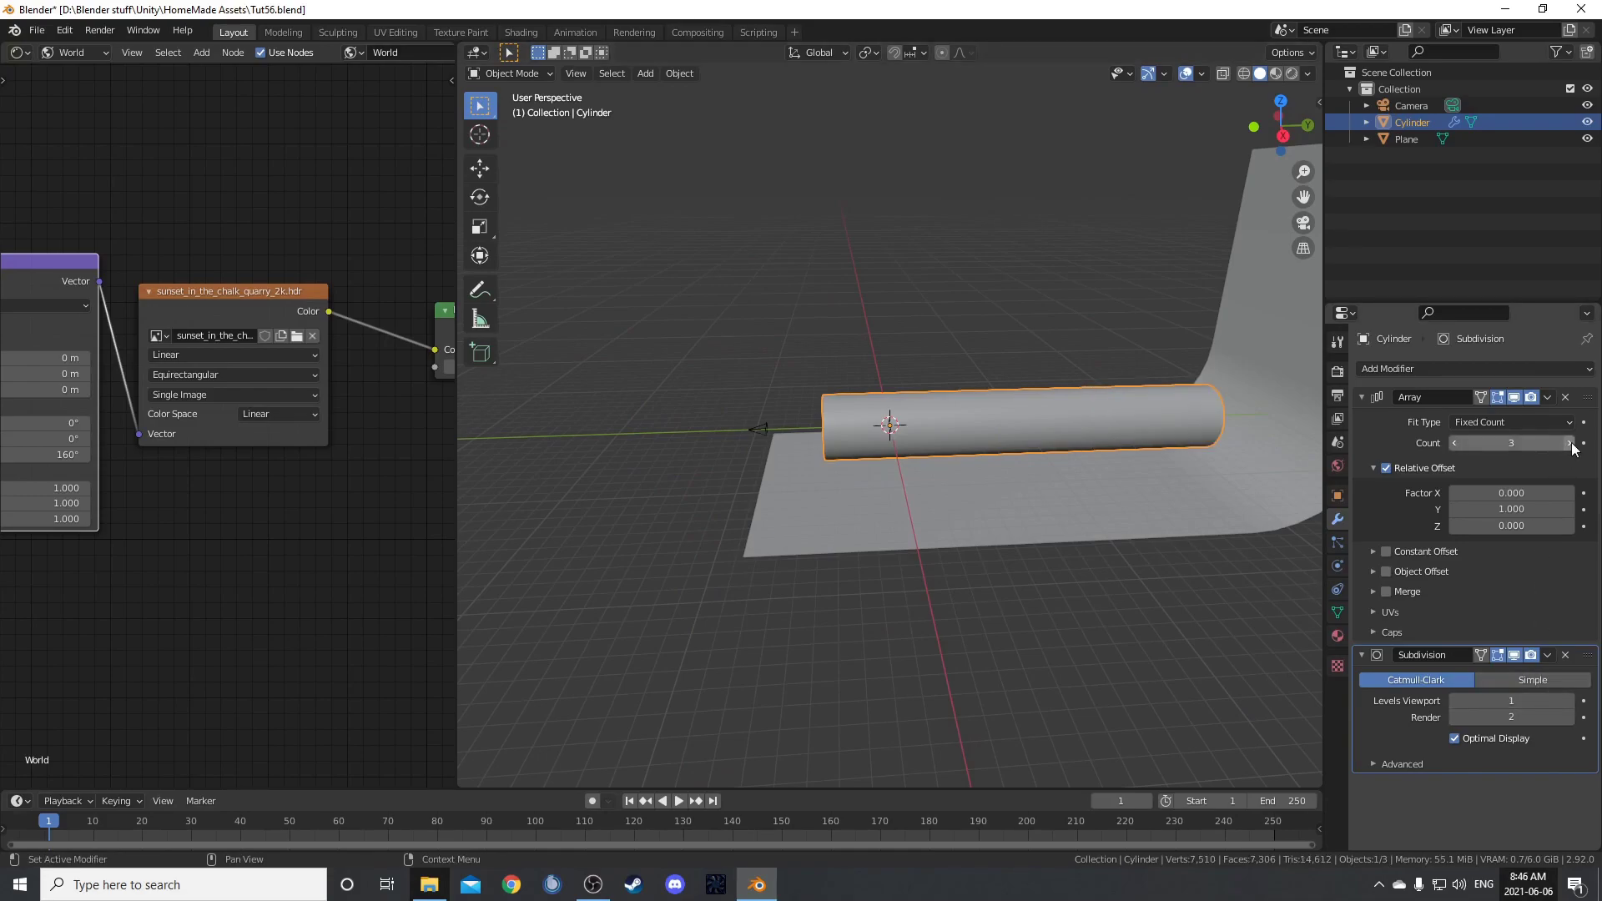
pyautogui.click(1569, 443)
pyautogui.click(1569, 443)
pyautogui.moveTo(807, 700); pyautogui.dragTo(1043, 417, button='middle')
pyautogui.scroll(-3, 1000, 596)
# - Switch editing to the floor plane and face-select its curved upright wall
pyautogui.press('Tab')
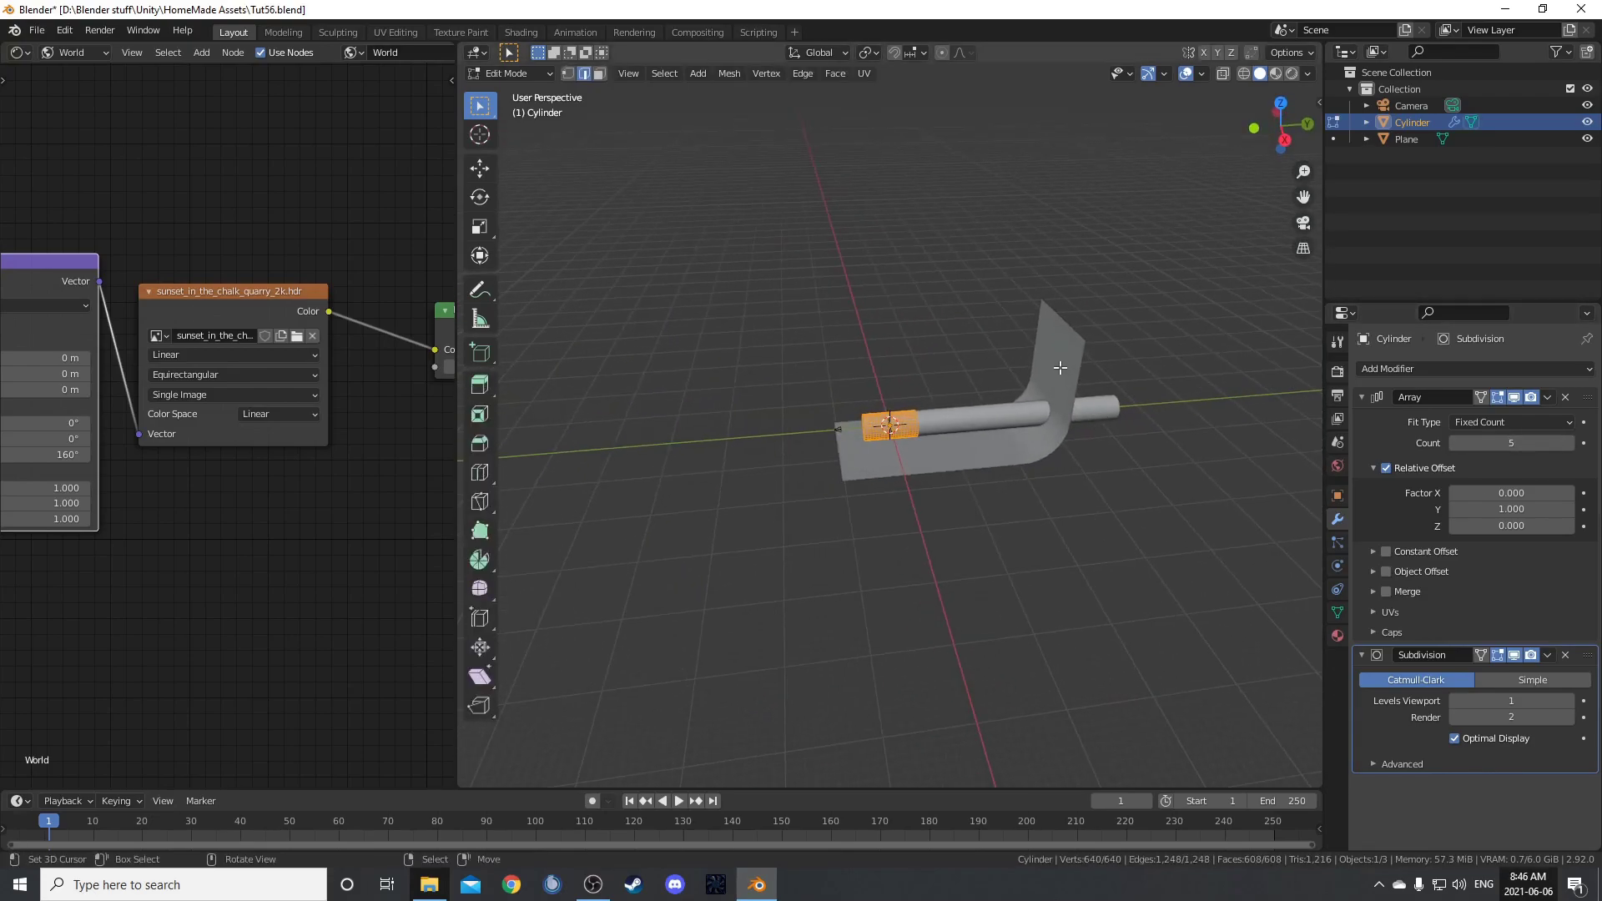
pyautogui.hotkey('alt', 'q')
pyautogui.scroll(3, 1059, 367)
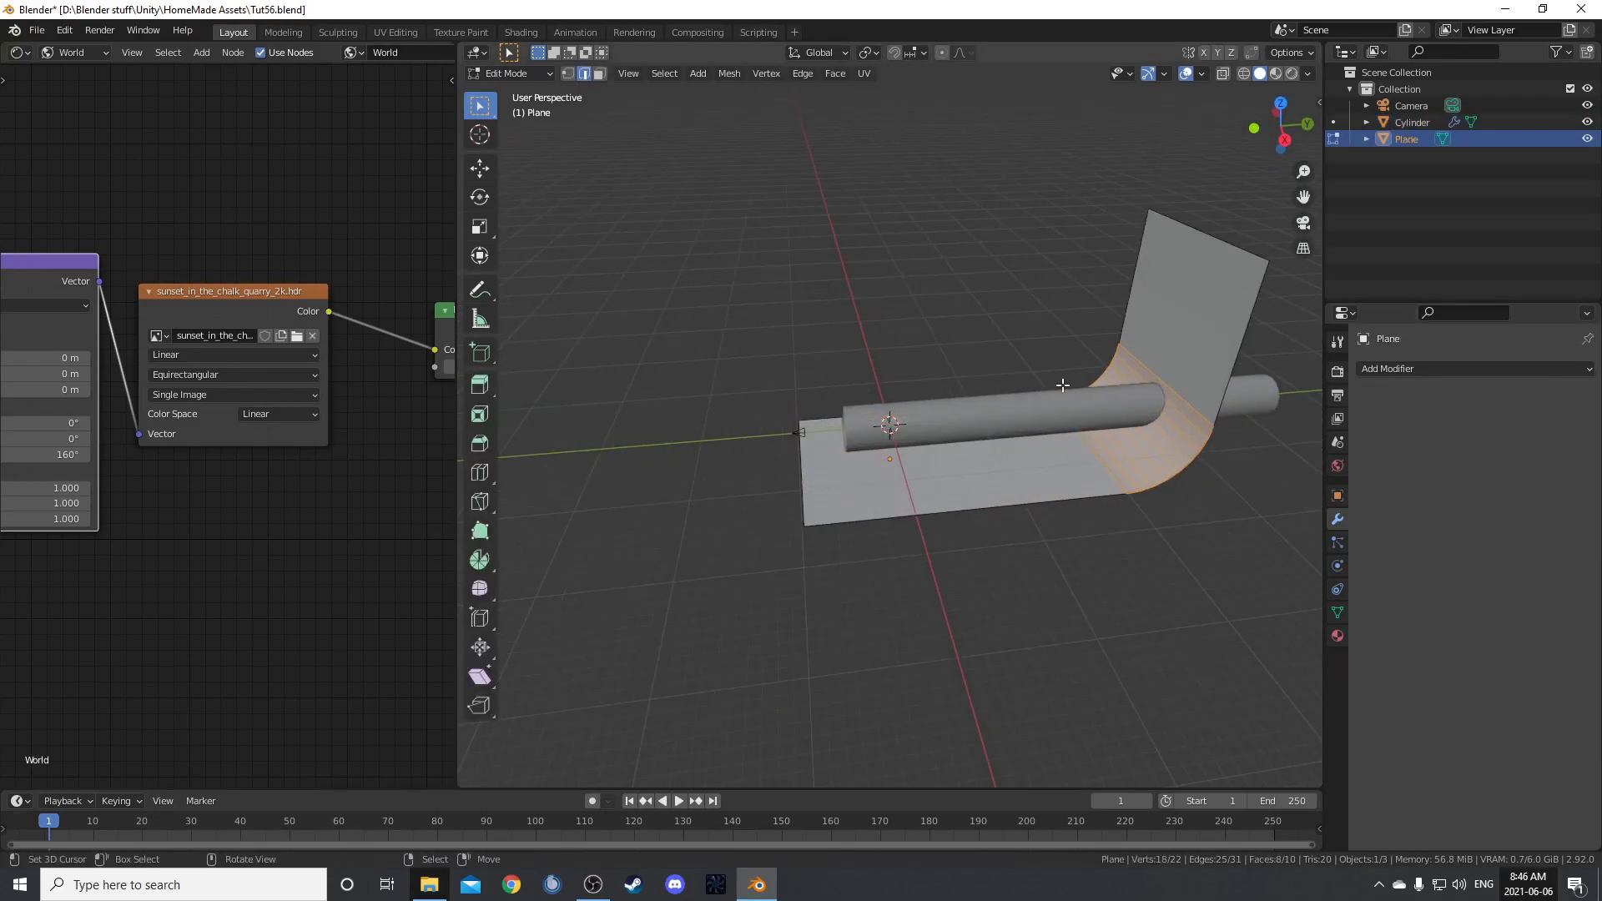
pyautogui.press('3')
pyautogui.keyDown('shift'); pyautogui.click(1158, 334); pyautogui.keyUp('shift')
pyautogui.moveTo(1158, 333); pyautogui.dragTo(981, 544, button='middle')
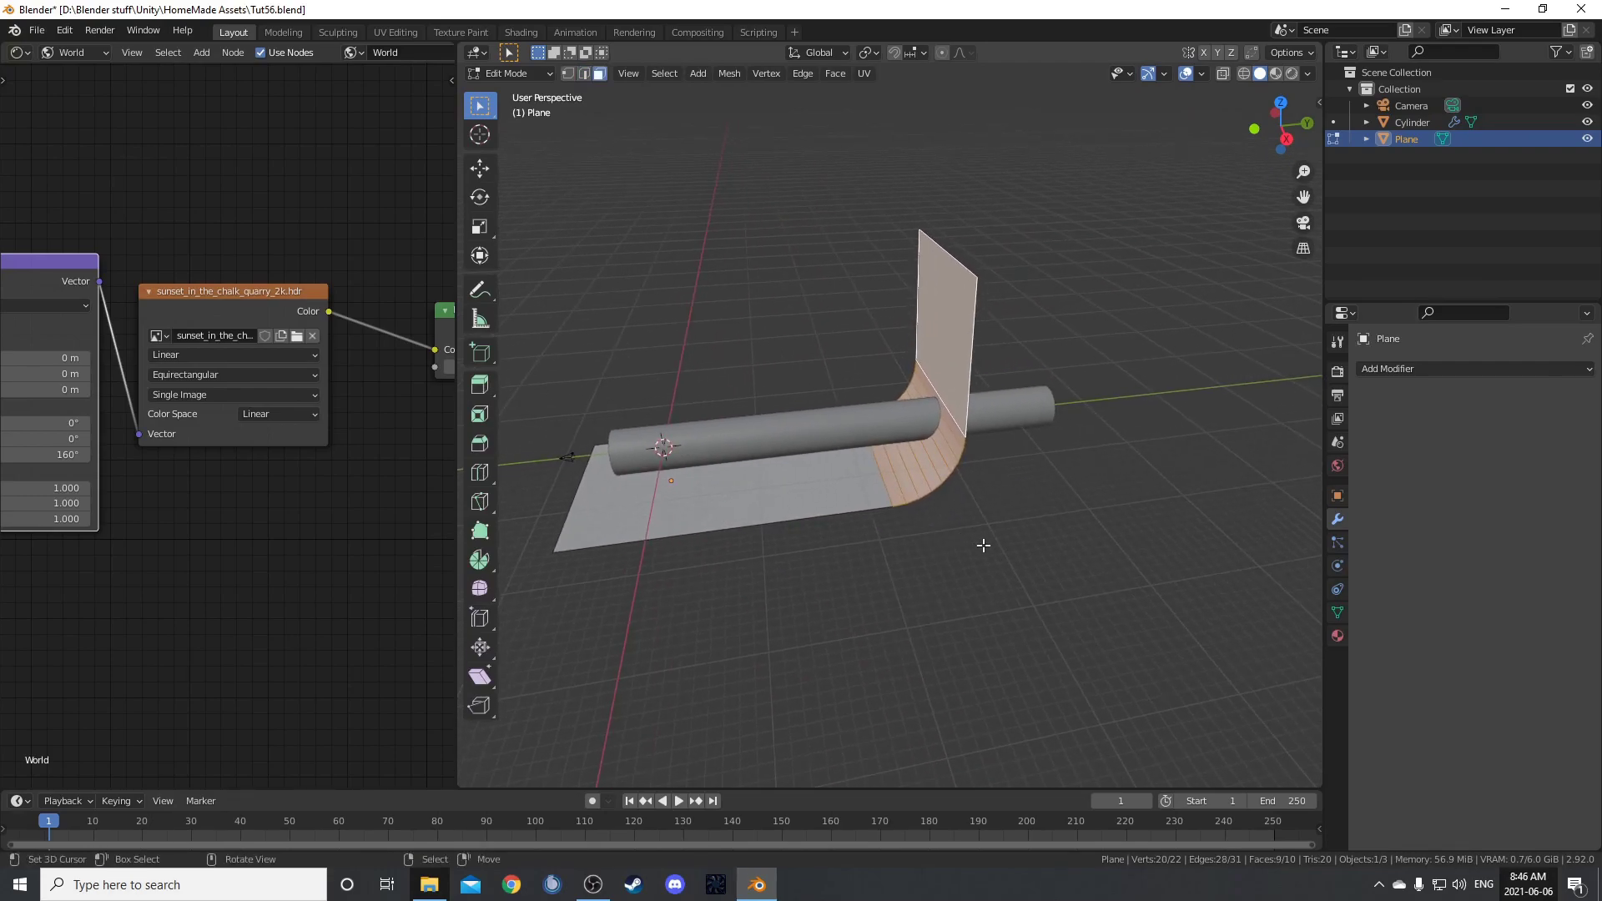
# - Move the wall faces 21.411 m along Y and return to Object Mode
pyautogui.press('g')
pyautogui.press('y')
pyautogui.click(1148, 519)
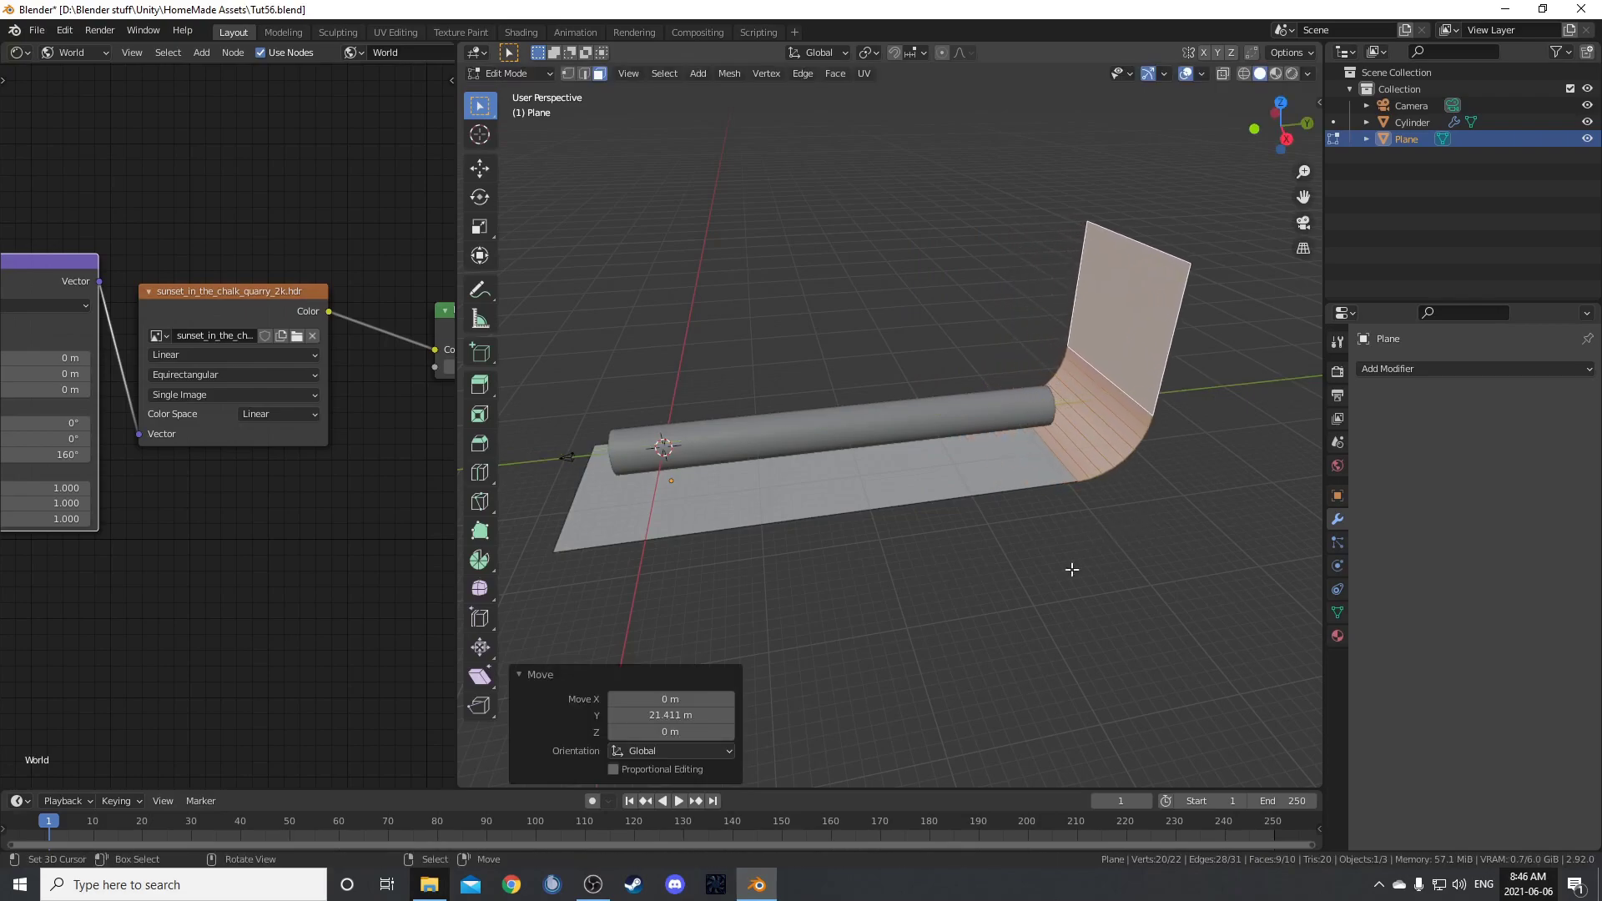
pyautogui.moveTo(1060, 575); pyautogui.dragTo(826, 472, button='middle')
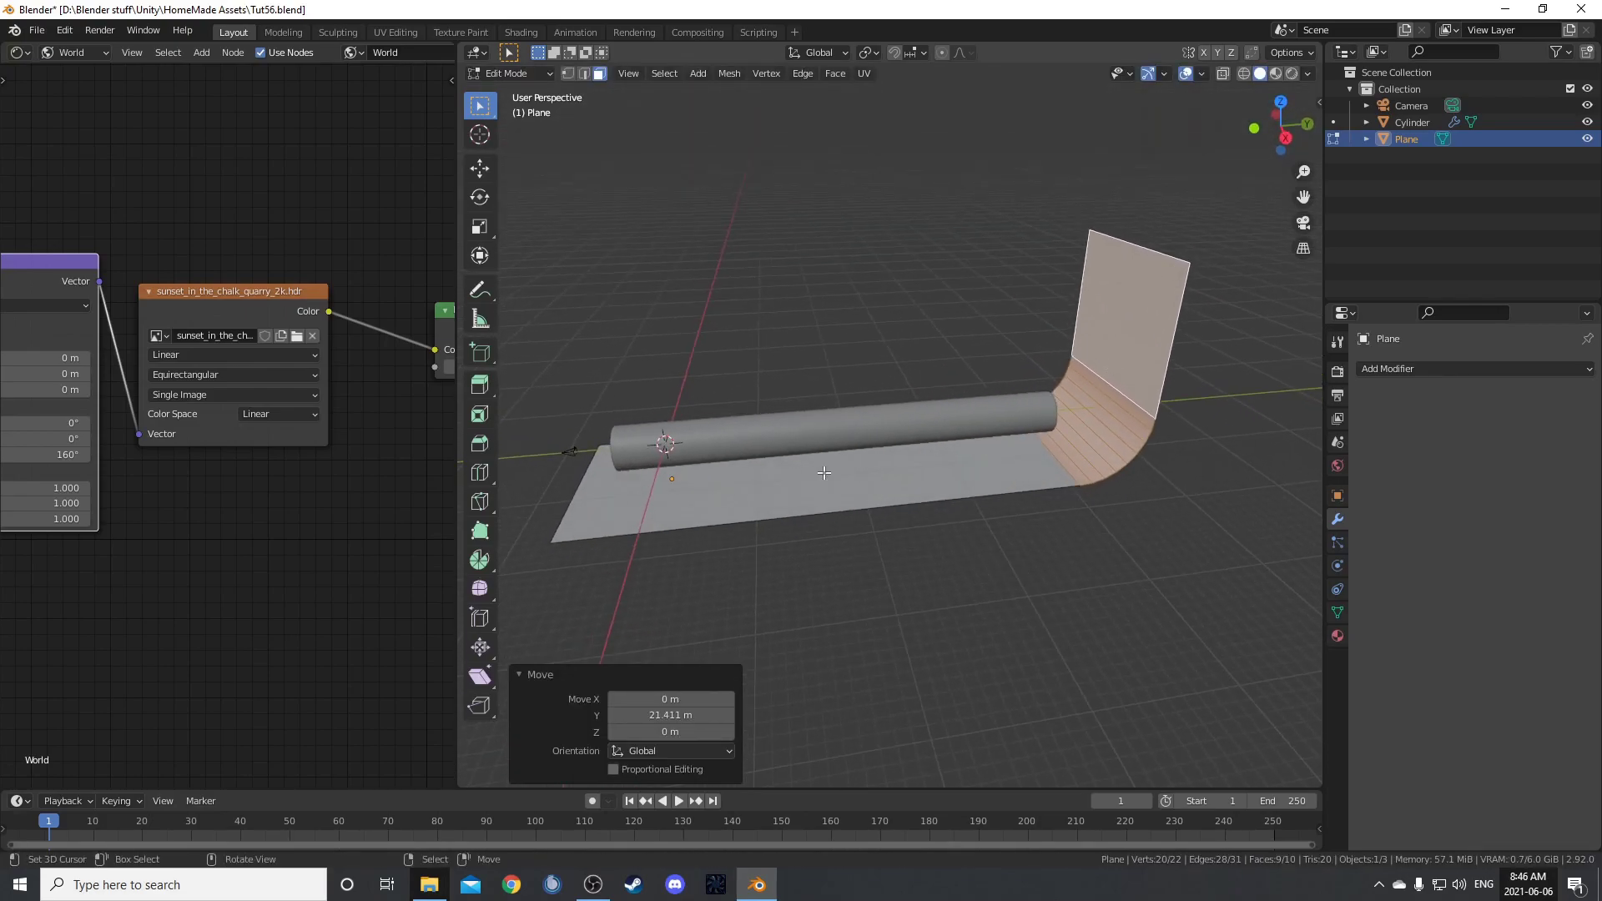
pyautogui.click(786, 501)
pyautogui.moveTo(868, 608); pyautogui.dragTo(913, 576, button='middle')
pyautogui.hotkey('ctrl', 'i')
pyautogui.press('Tab')
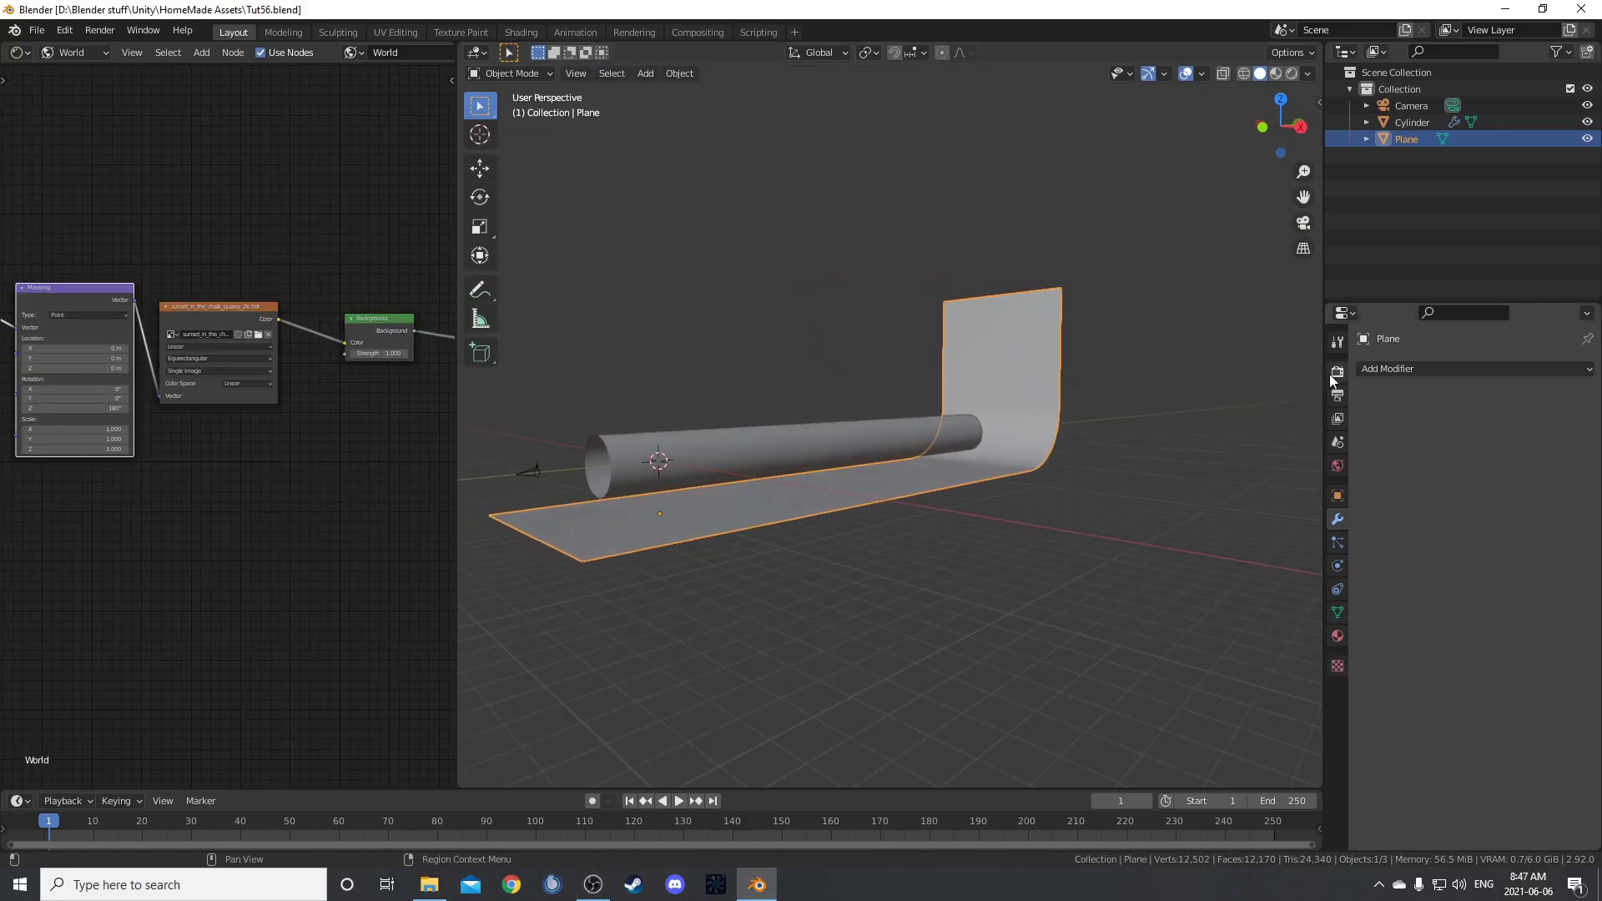
# - Switch the render engine to Cycles with the Supported feature set and GPU Compute device
pyautogui.click(1334, 373)
pyautogui.click(1544, 371)
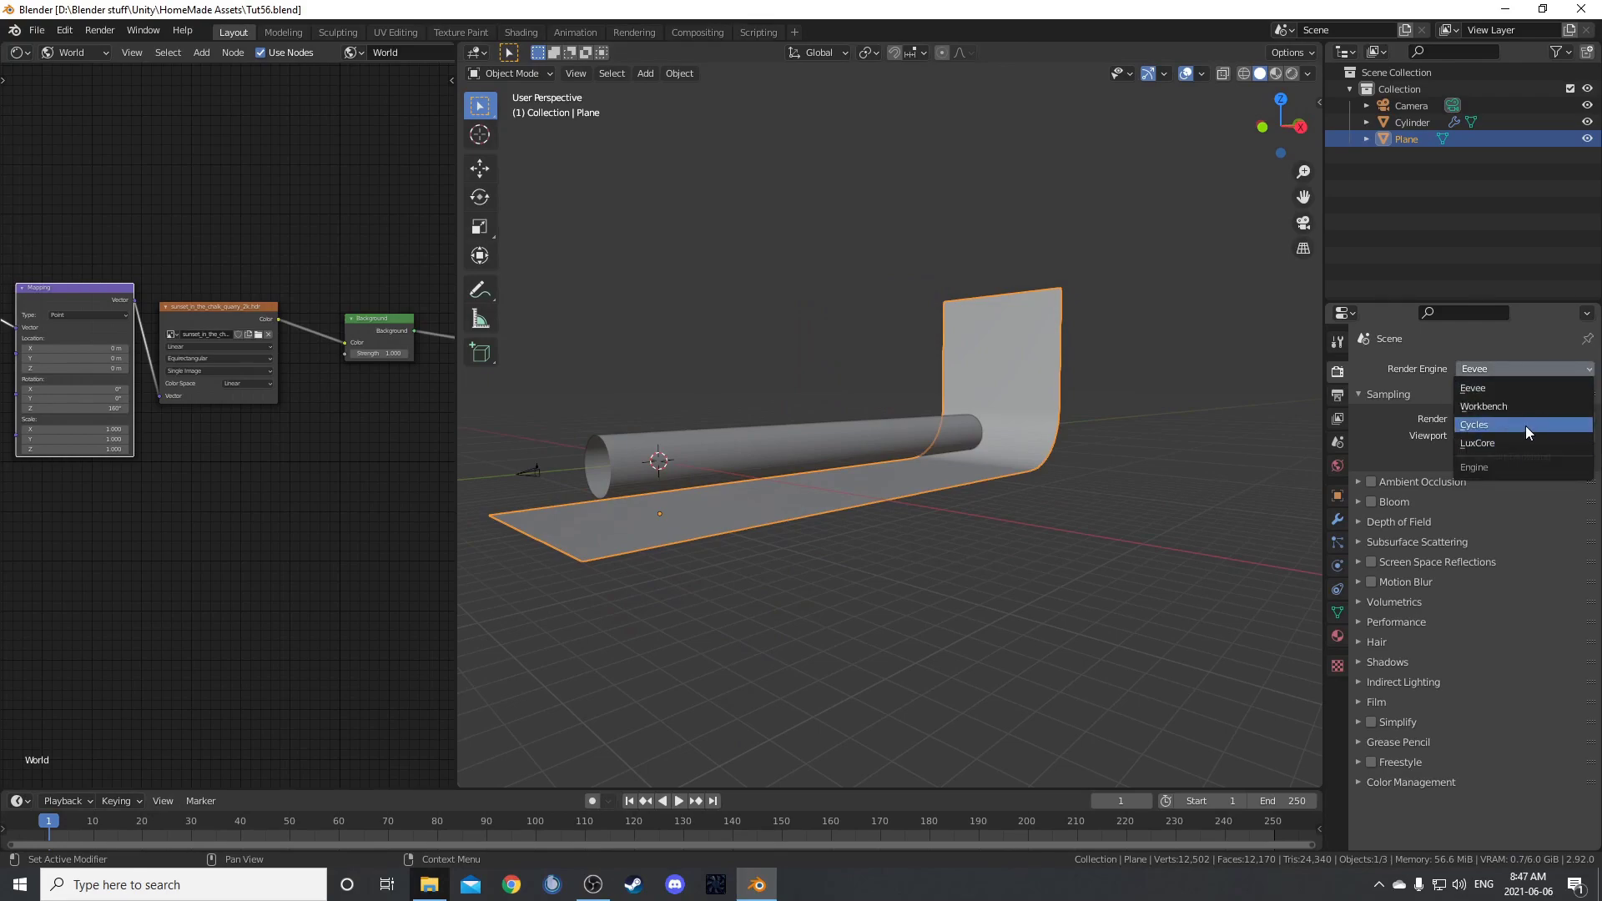
pyautogui.click(1525, 426)
pyautogui.click(1538, 391)
pyautogui.click(1539, 390)
pyautogui.click(1514, 412)
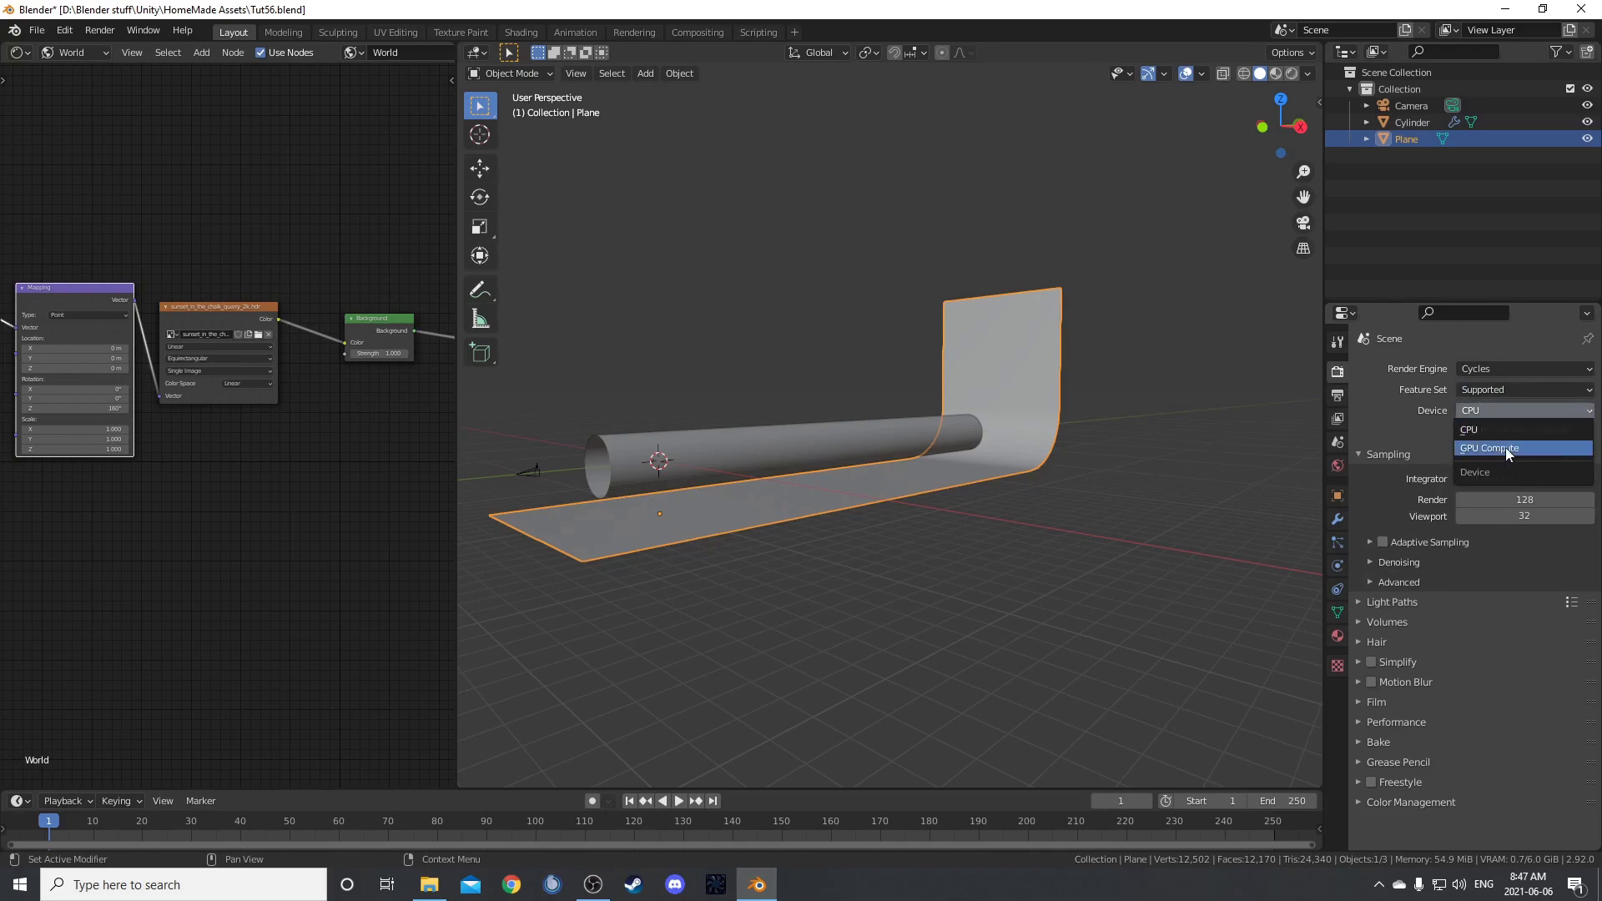
pyautogui.click(1504, 447)
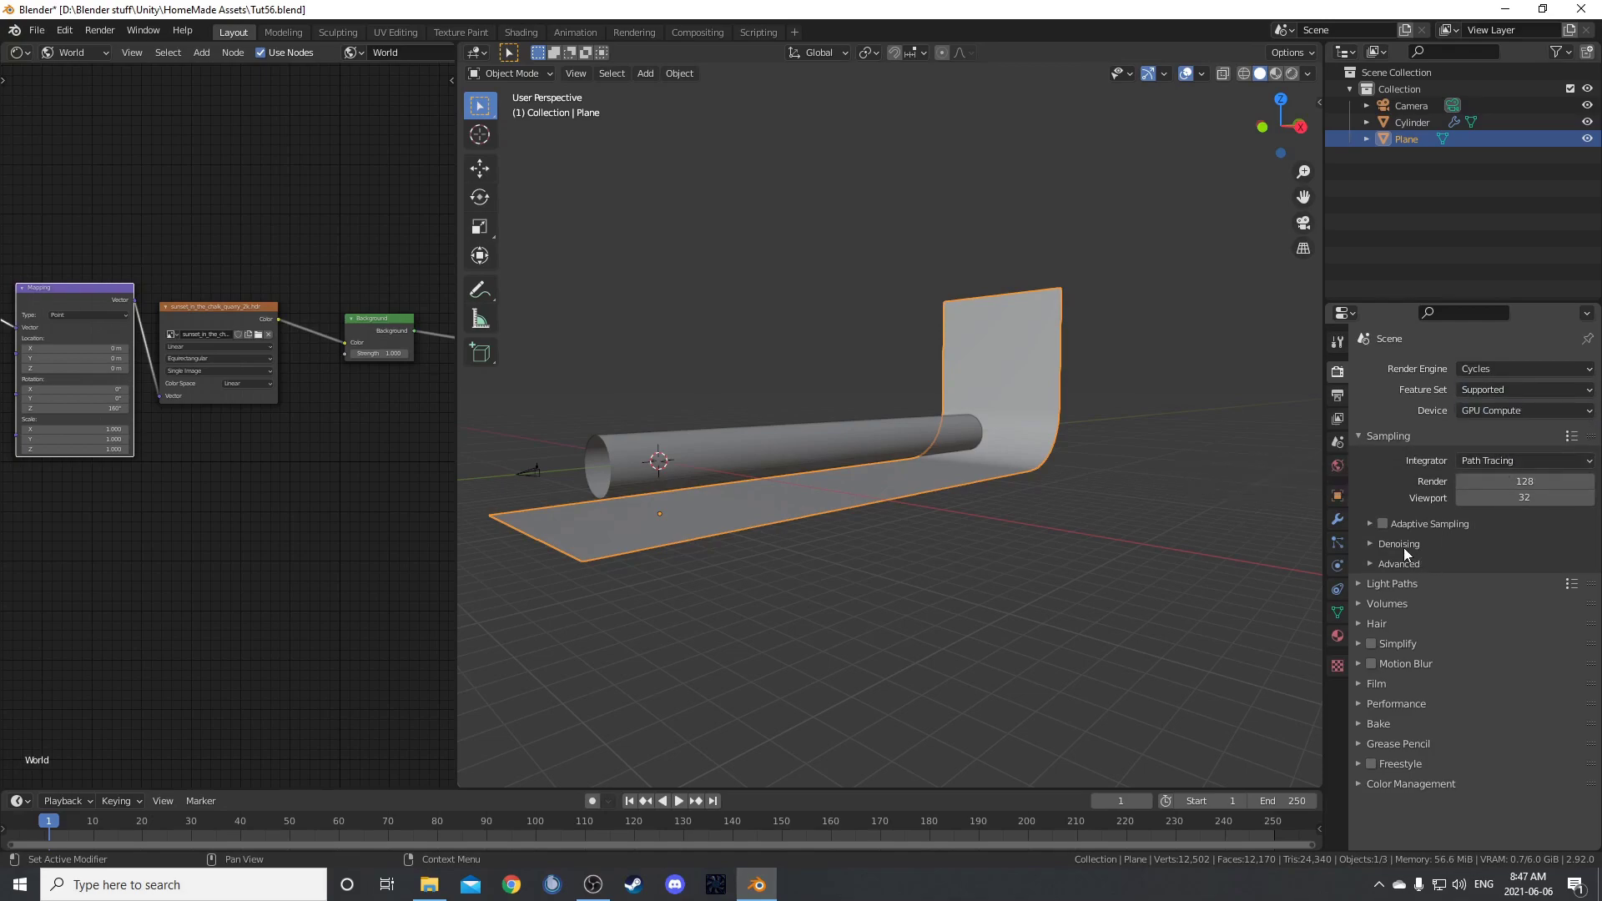
# - Select the tunnel cylinder and create a new material for it
pyautogui.click(1337, 636)
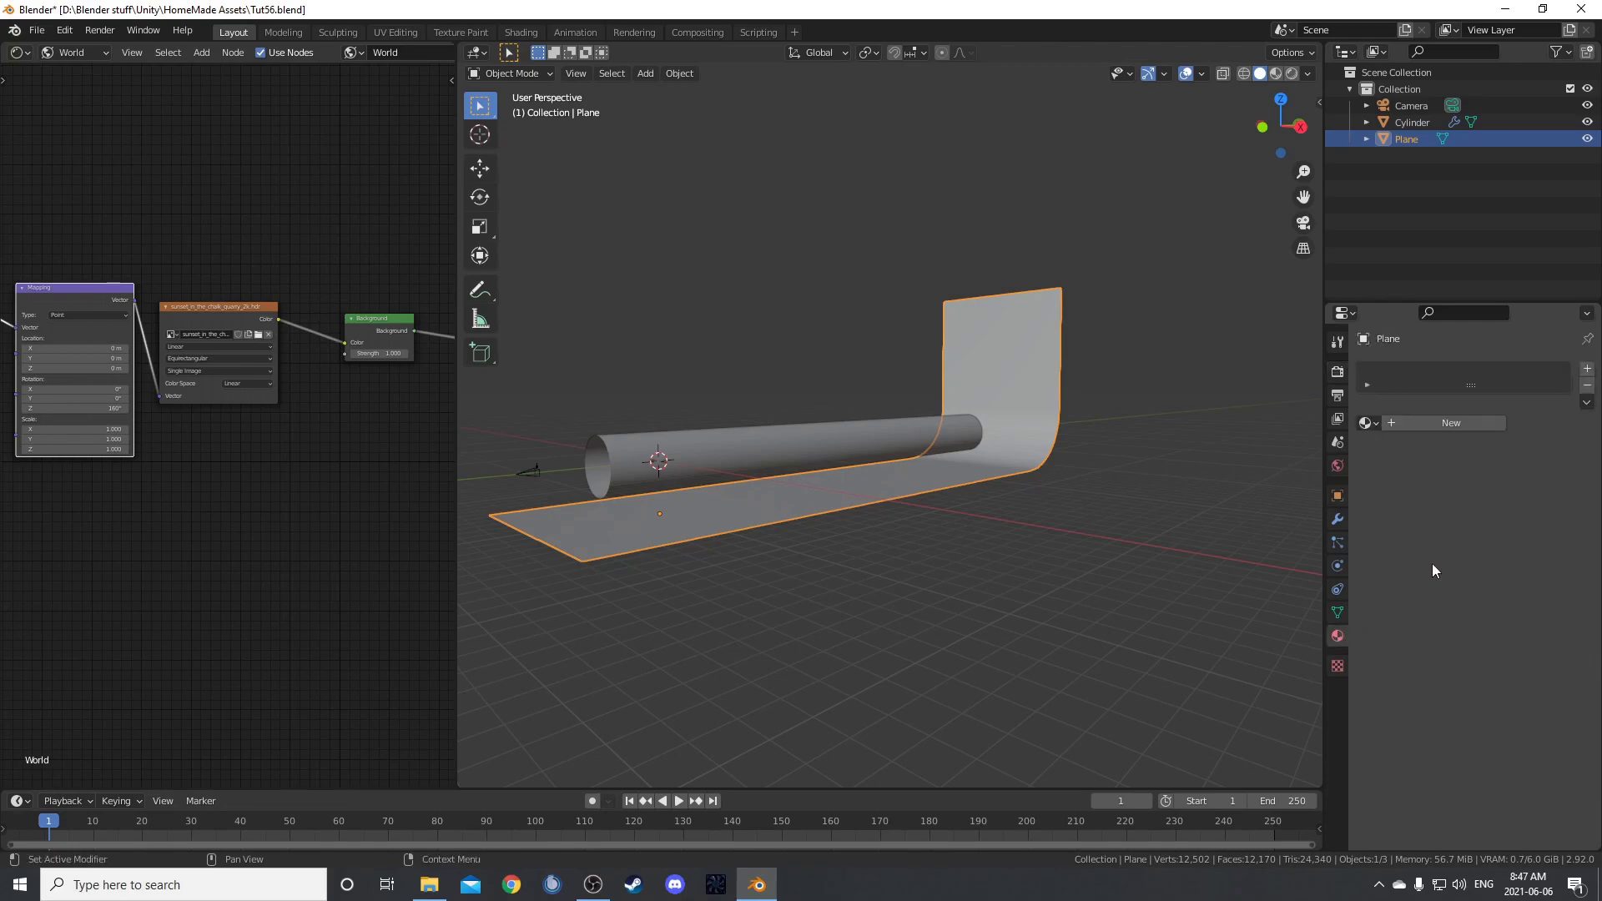
pyautogui.moveTo(980, 444); pyautogui.dragTo(898, 461, button='middle')
pyautogui.click(837, 457)
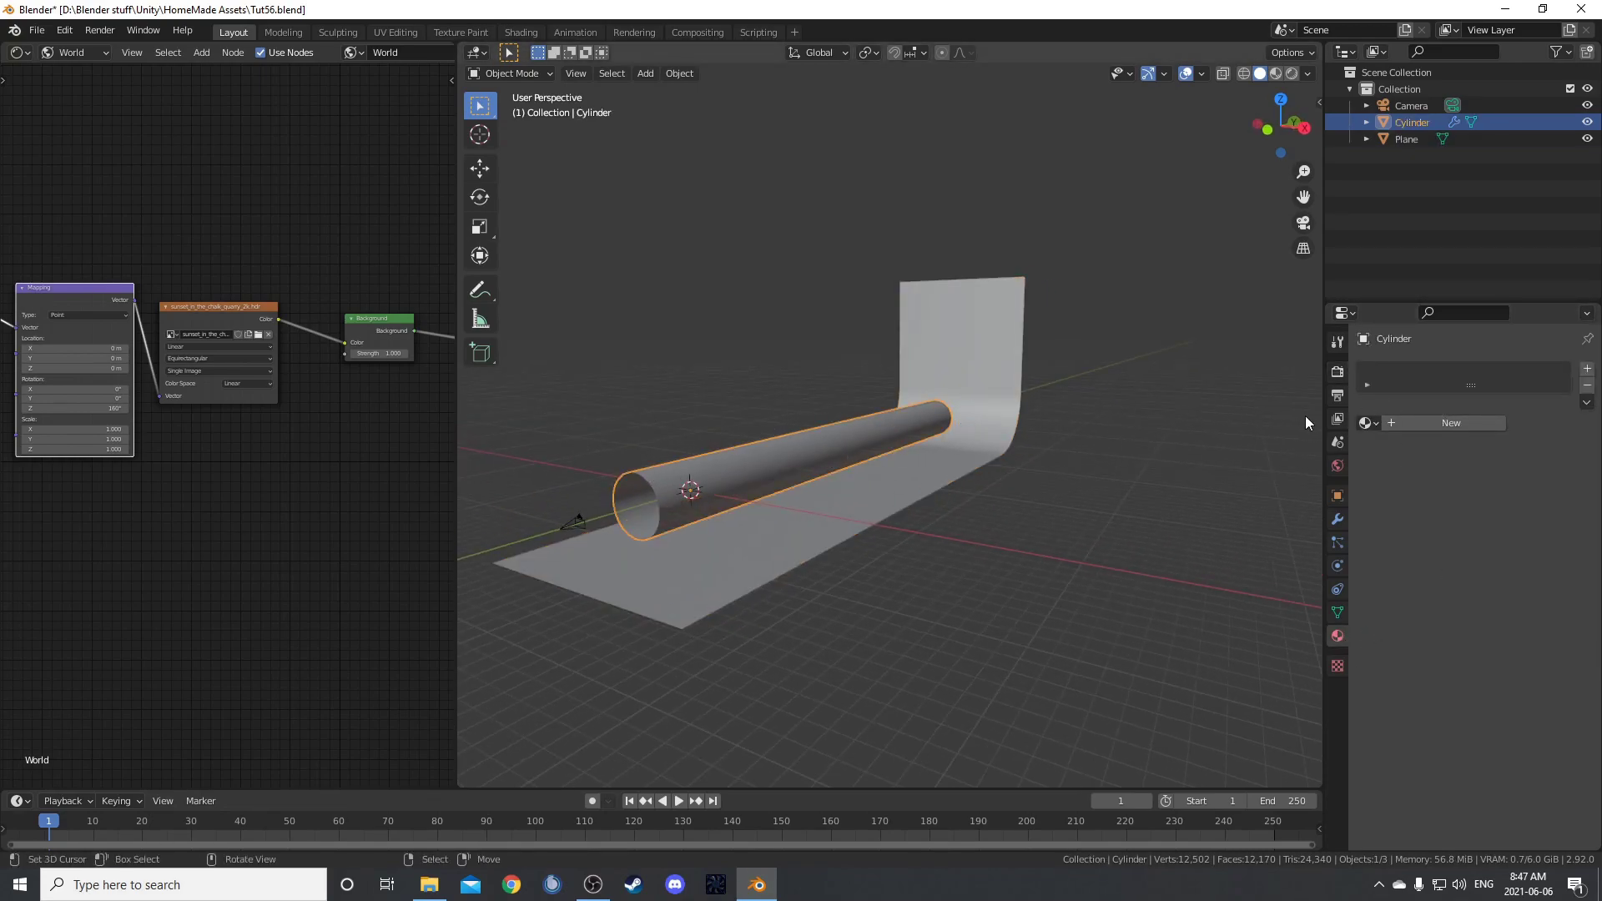
pyautogui.click(1418, 423)
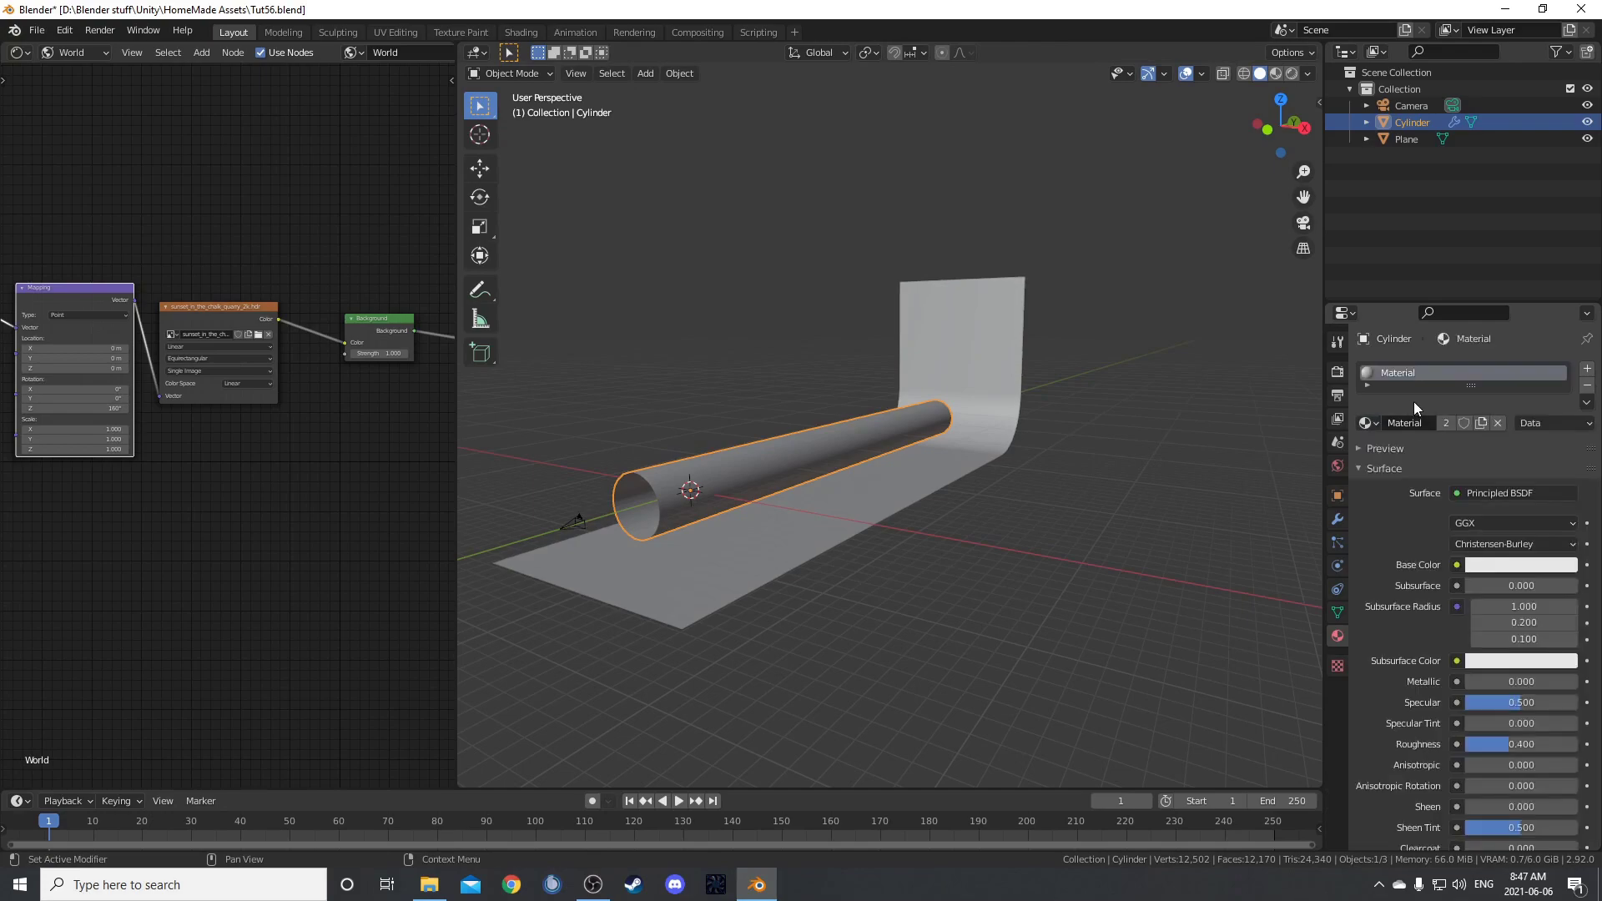
# - Show the Object's nodes in the Shader Editor and name the material 'Ice Cave'
pyautogui.hscroll(3, 390, 57)
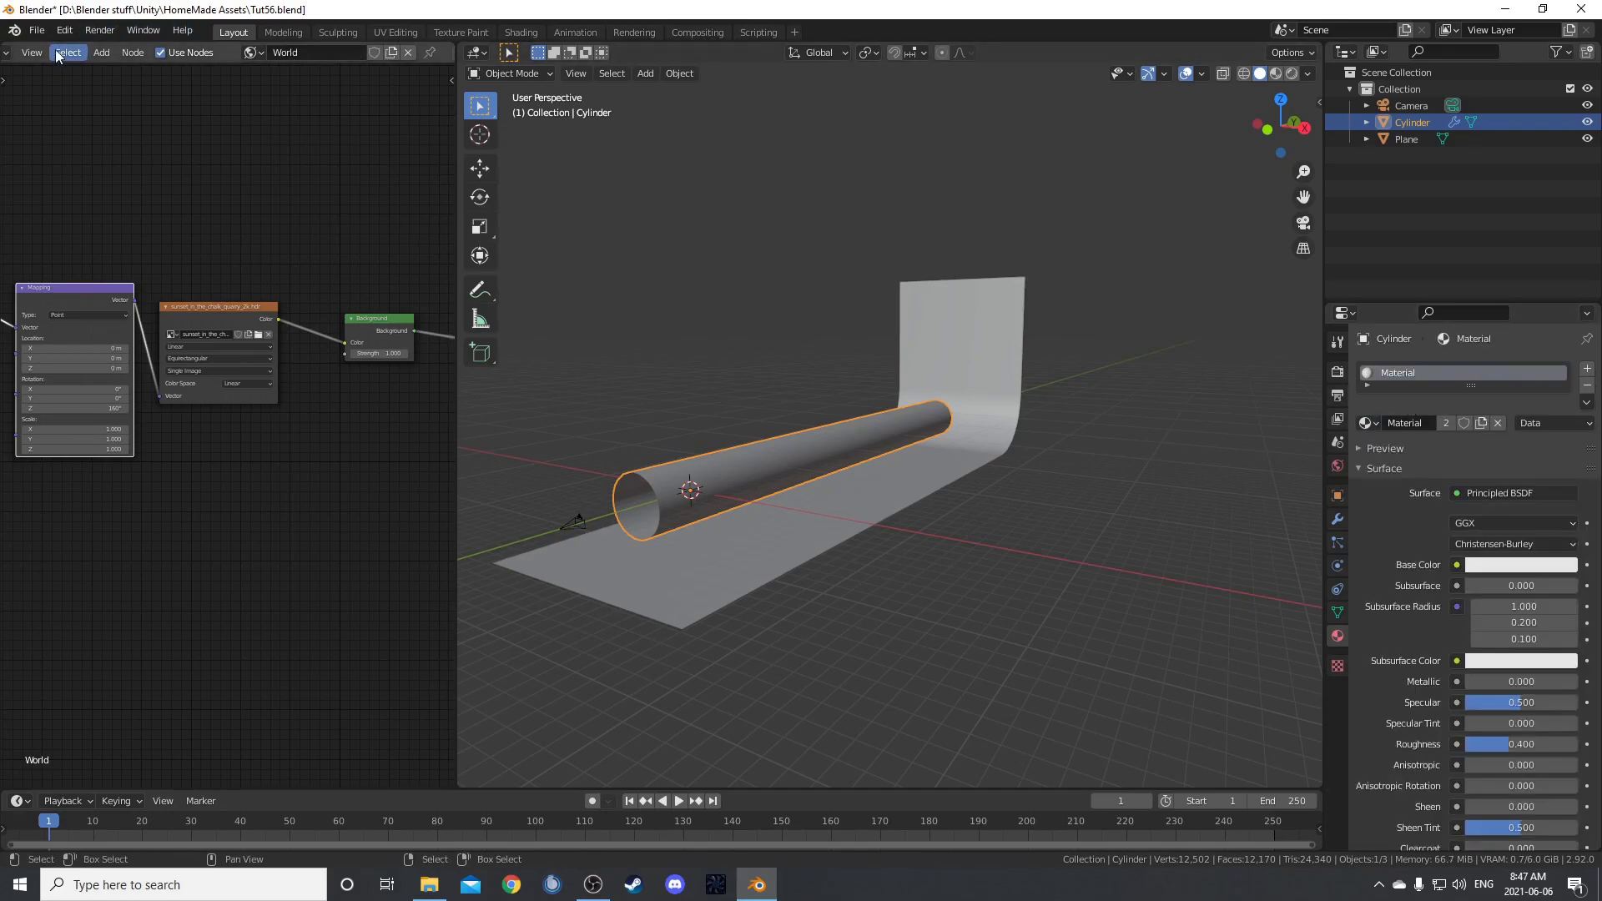
pyautogui.scroll(2, 229, 424)
pyautogui.hscroll(-1, 177, 58)
pyautogui.hscroll(-2, 167, 53)
pyautogui.click(88, 52)
pyautogui.click(82, 76)
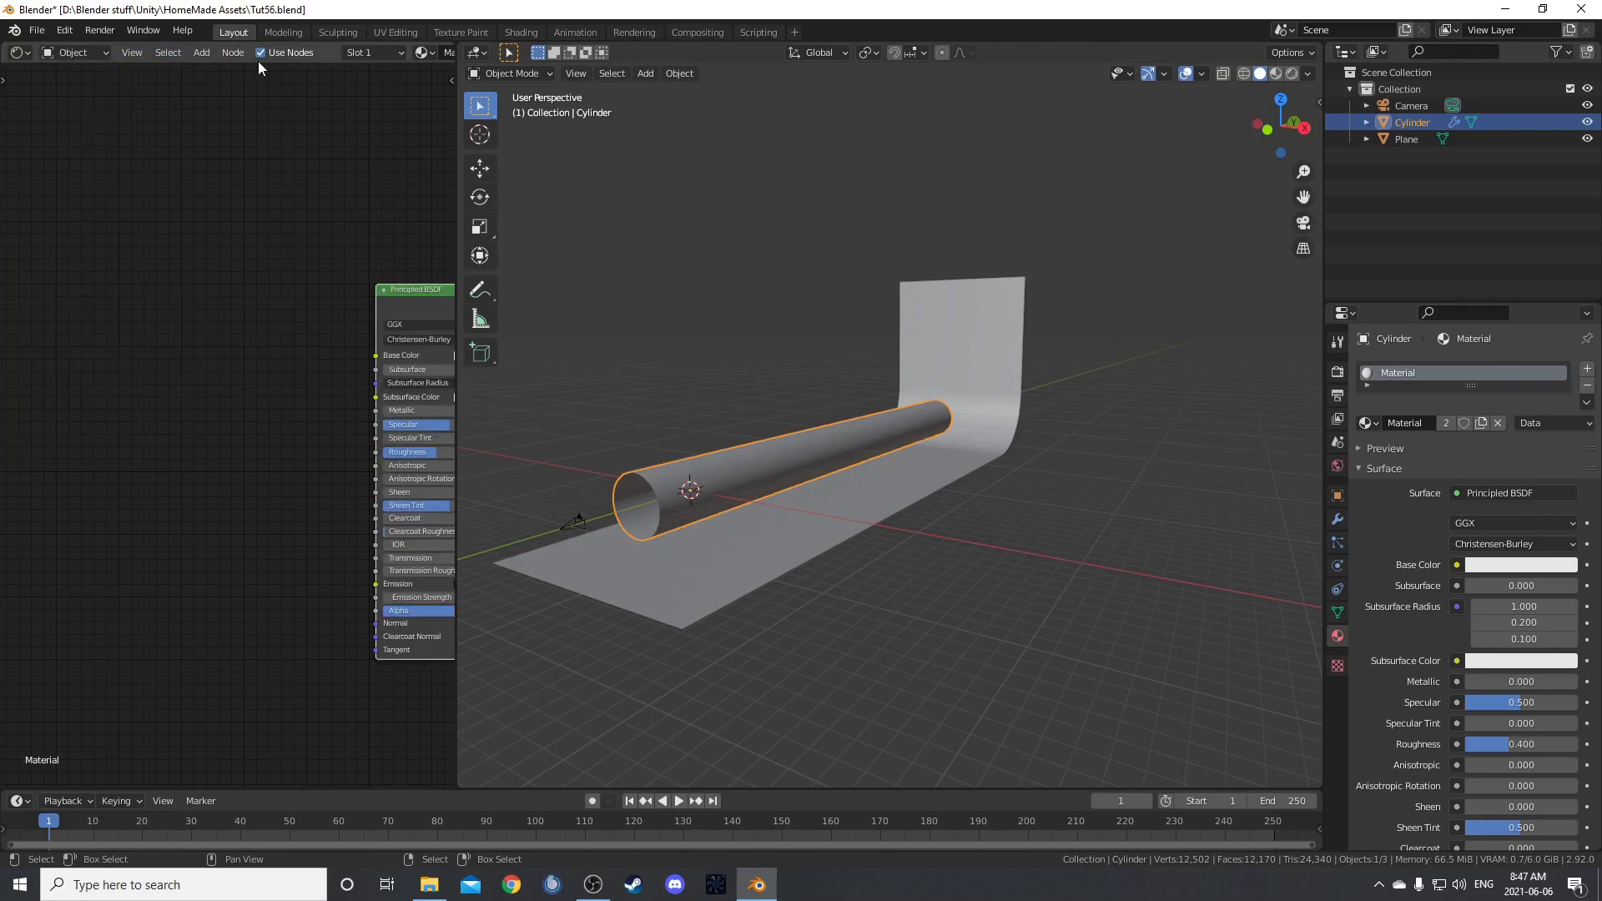
pyautogui.hscroll(3, 346, 52)
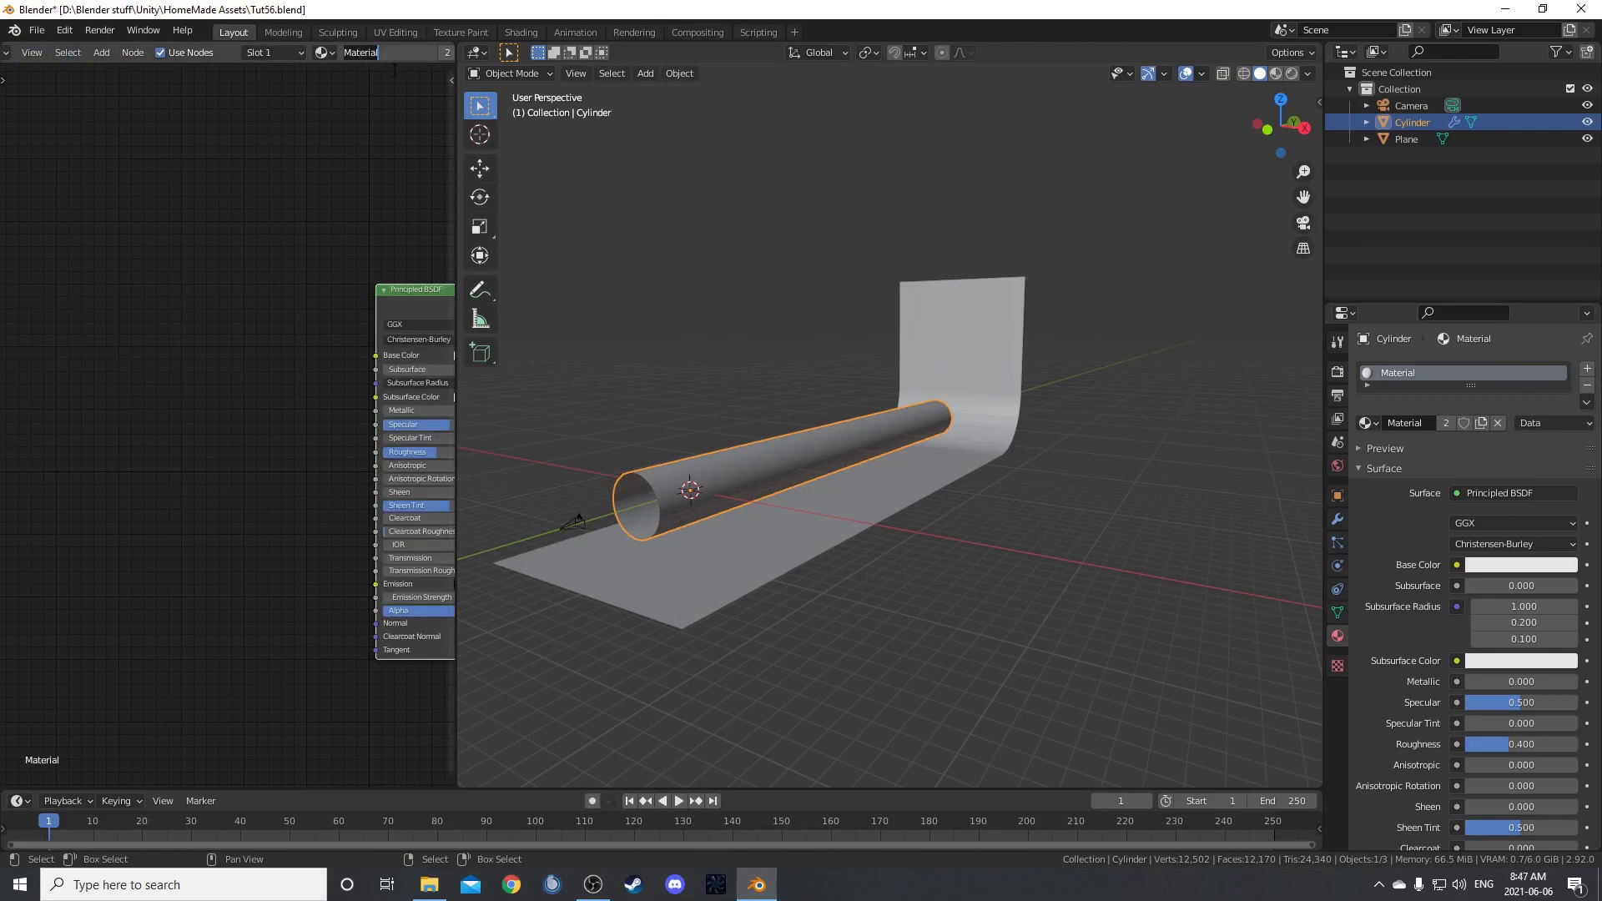
pyautogui.write('Ice Cave')
pyautogui.press('Return')
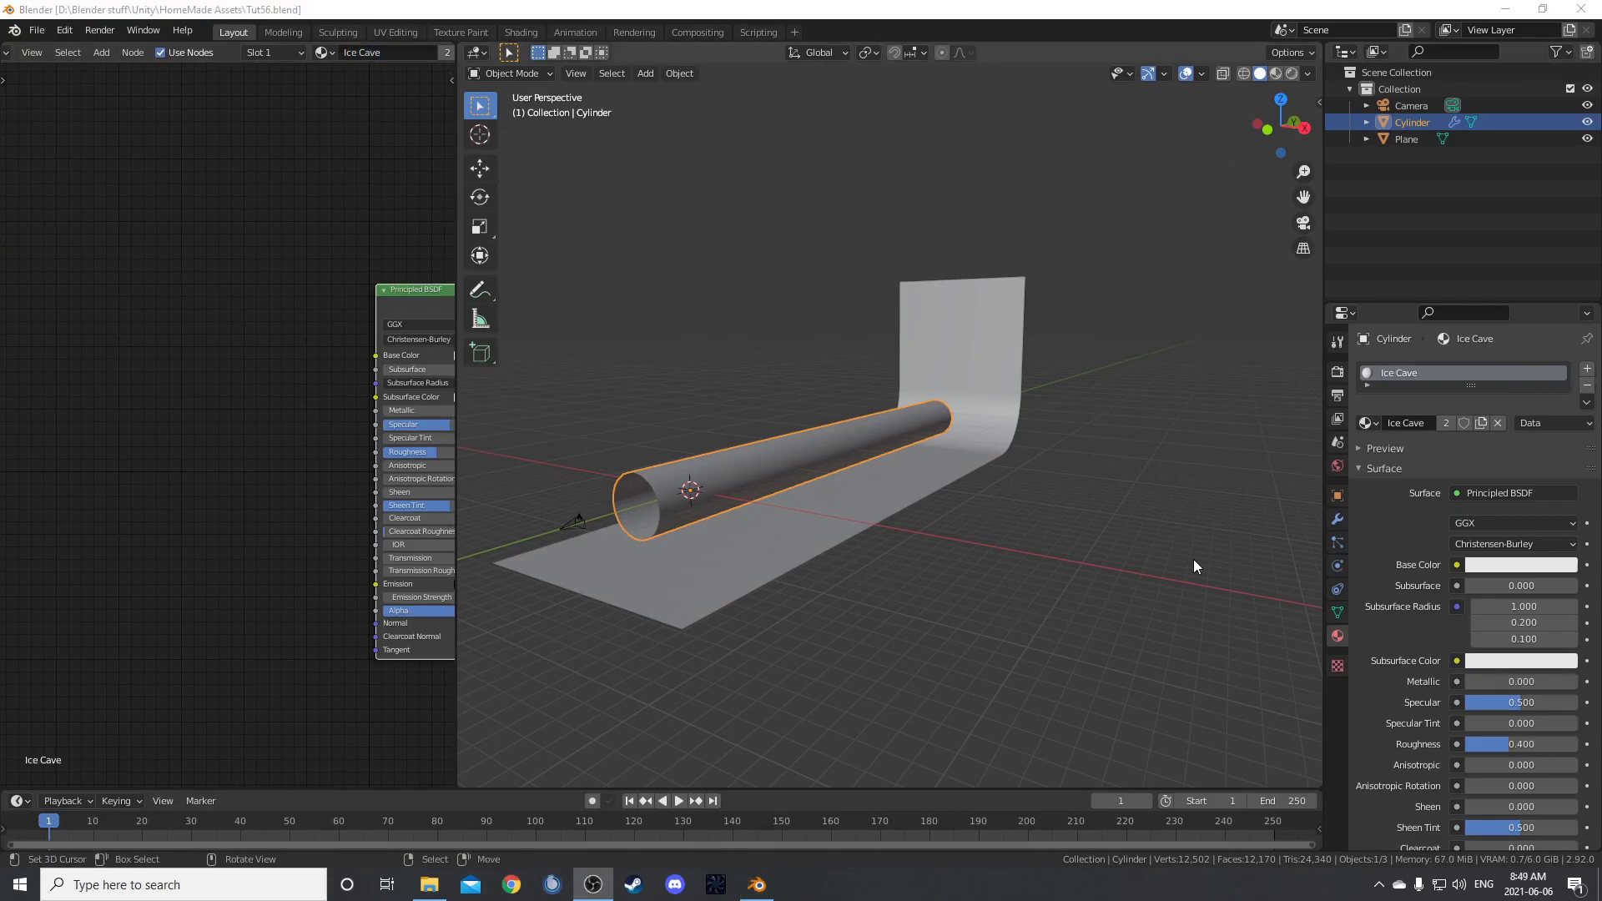
# - Set the Ice Cave Displacement method to Displacement and Bump, then enlarge the Shader Editor
pyautogui.scroll(-2, 1421, 534)
pyautogui.scroll(-7, 1422, 530)
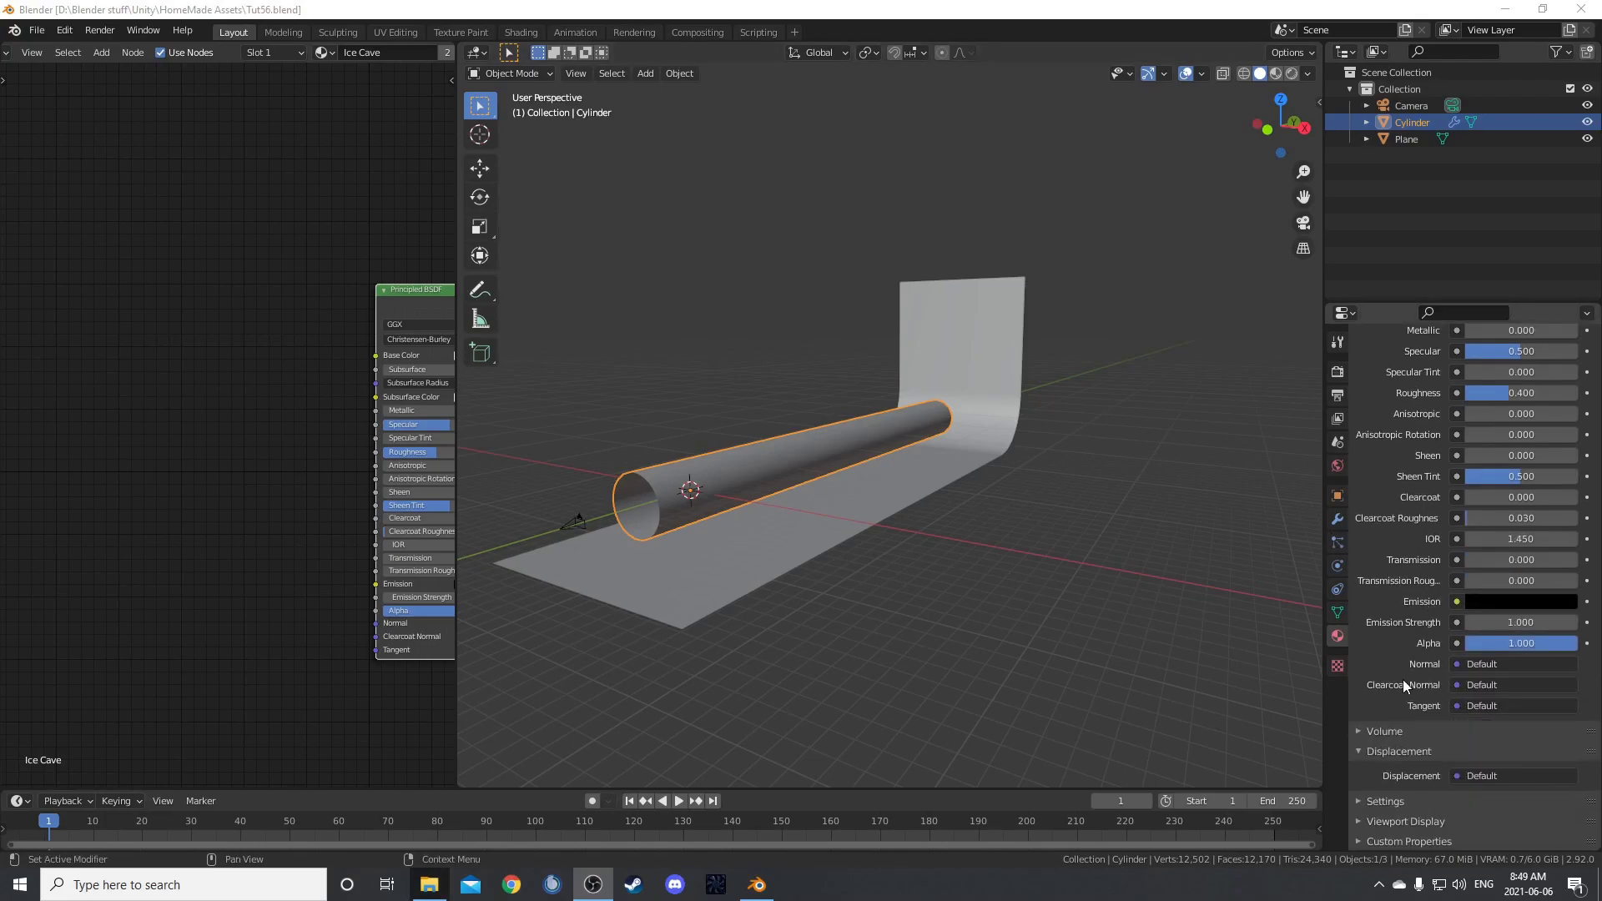
pyautogui.click(1392, 802)
pyautogui.scroll(-5, 1392, 798)
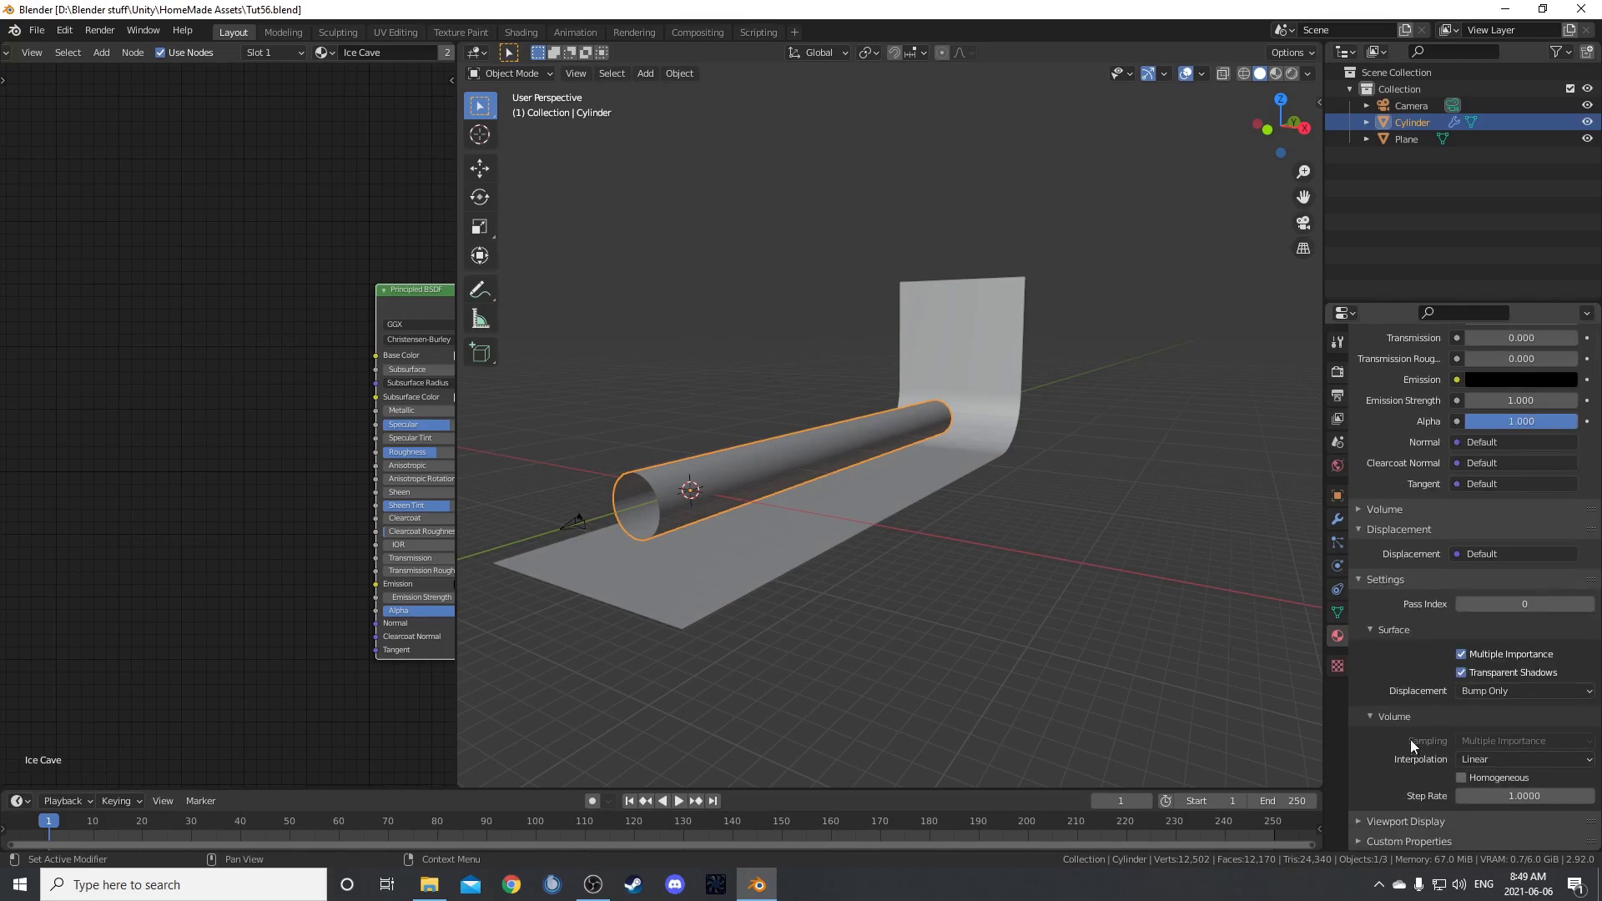
pyautogui.click(1547, 687)
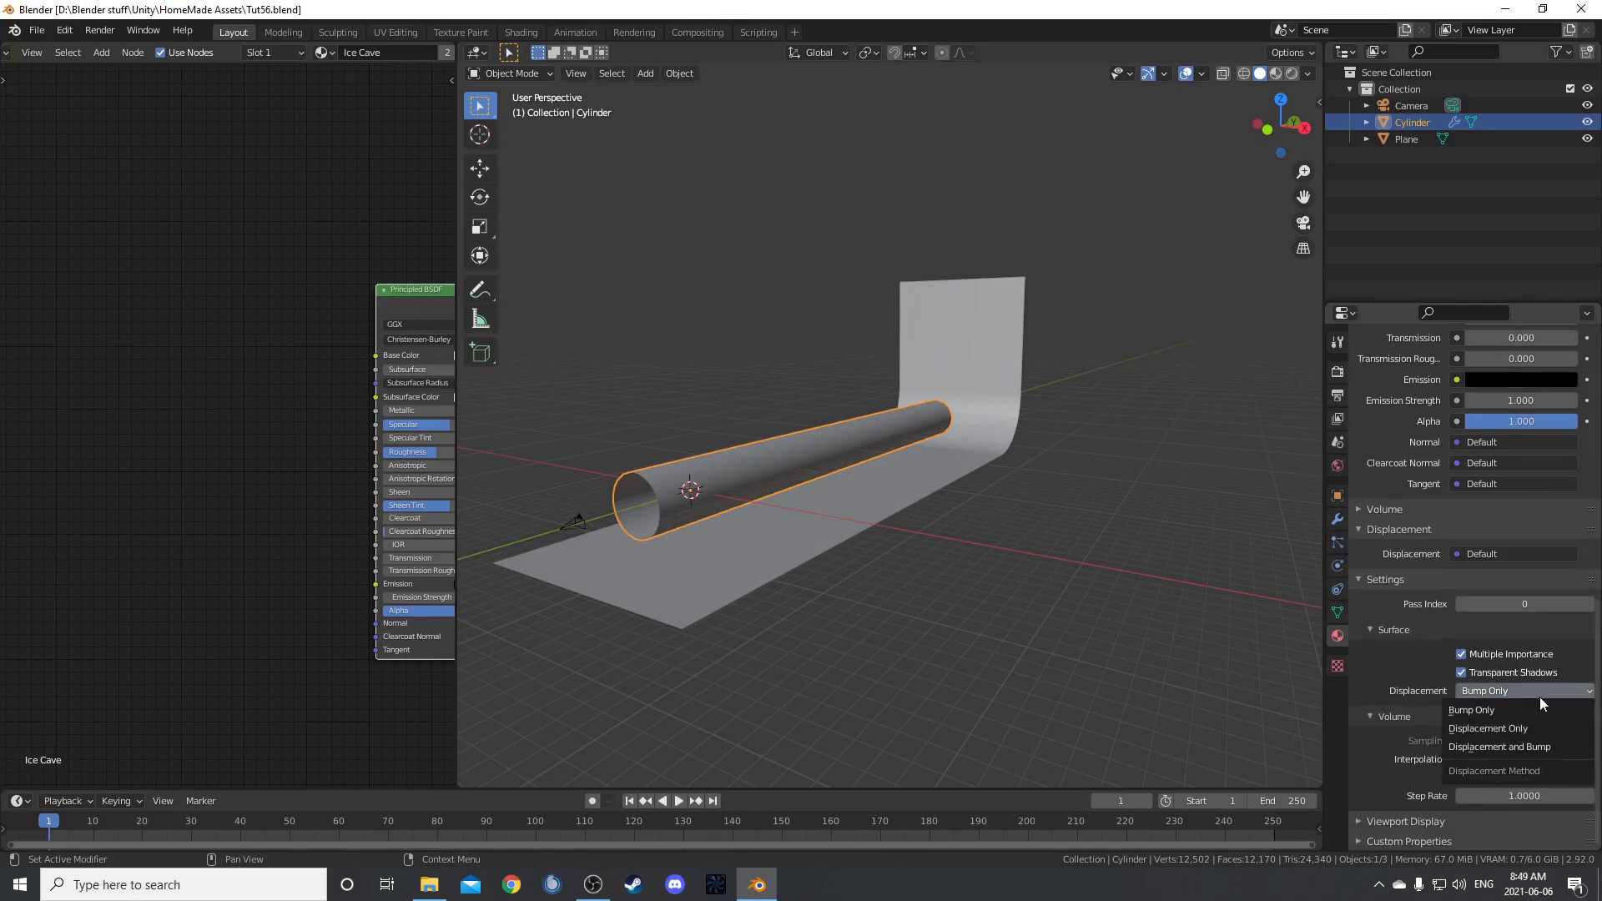
pyautogui.click(1524, 748)
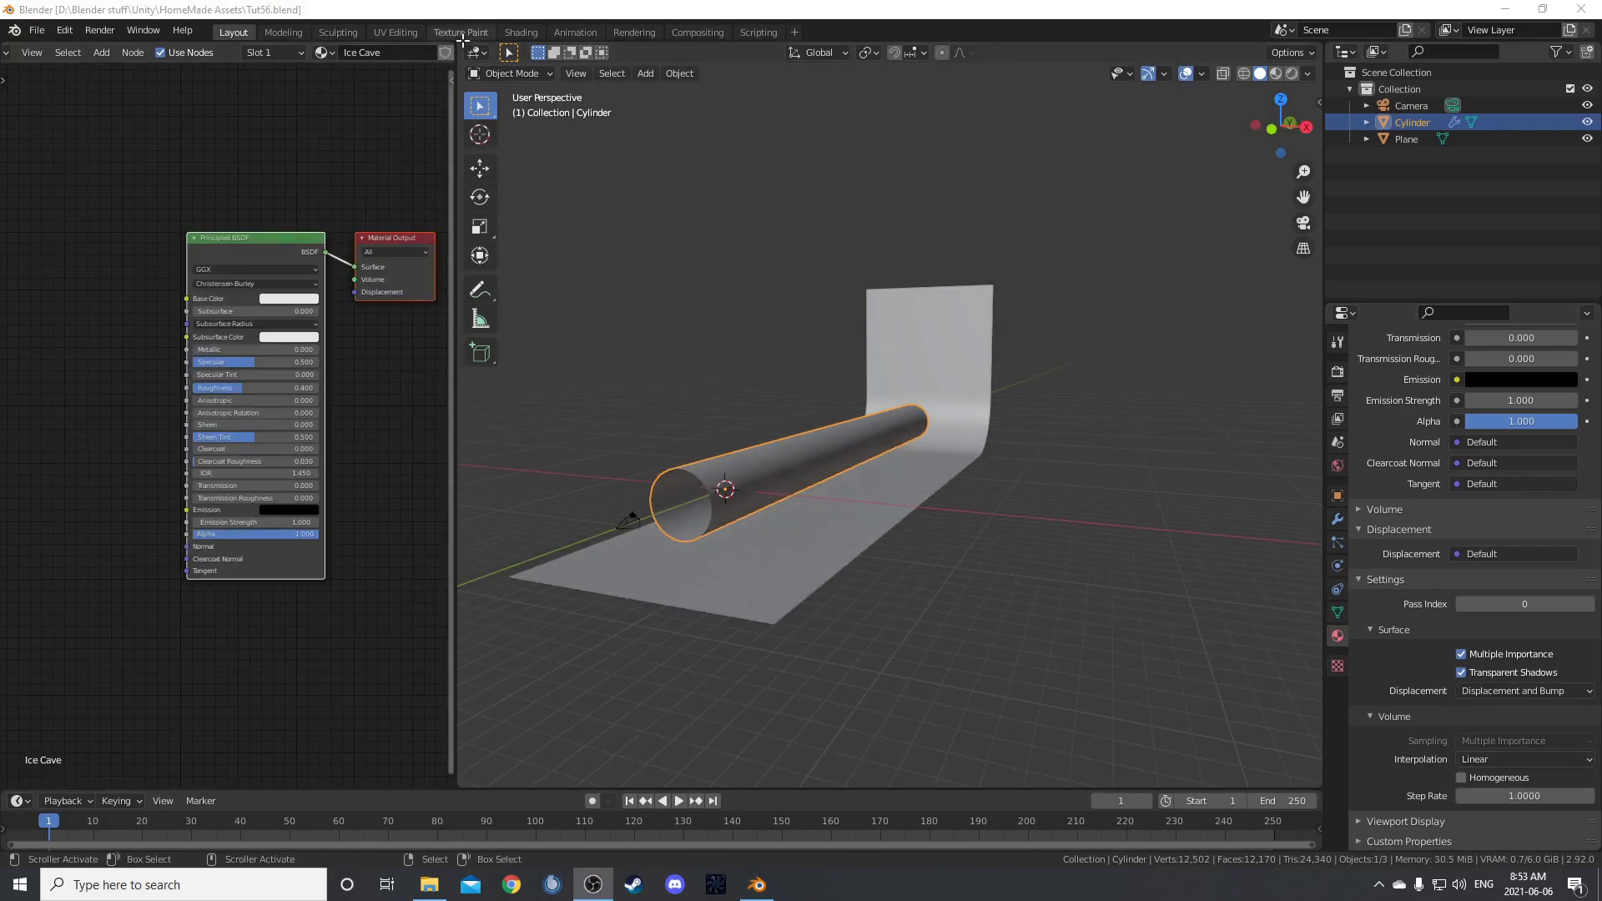
pyautogui.moveTo(462, 40); pyautogui.dragTo(835, 405)
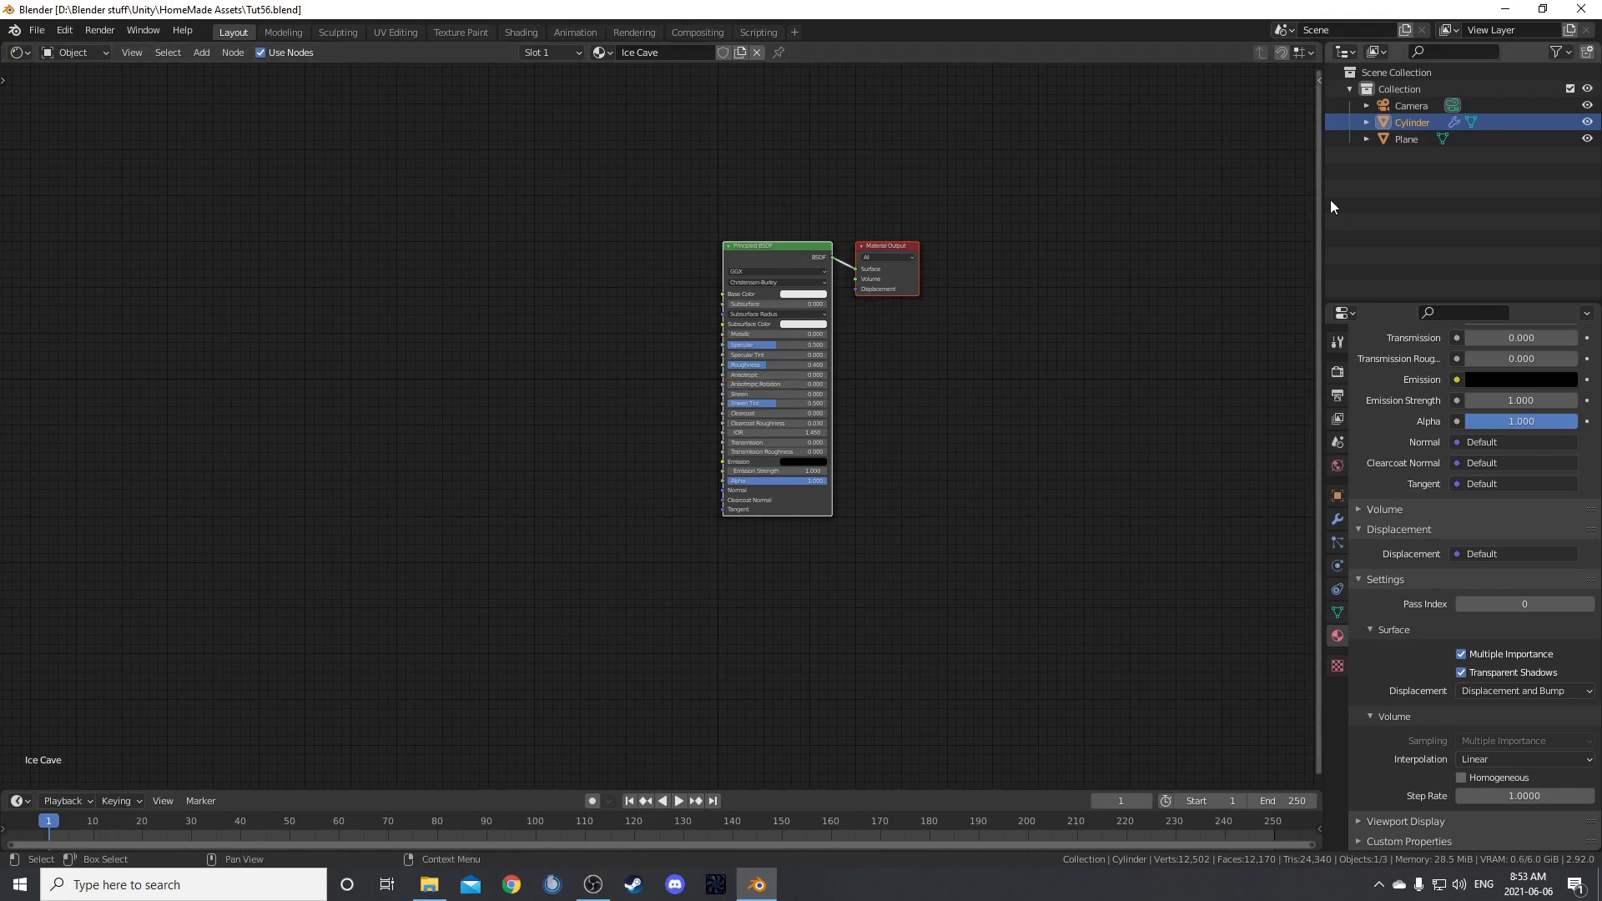
# - Turn the Outliner into an enlarged 3D Viewport showing the tube in Rendered shading
pyautogui.click(1346, 52)
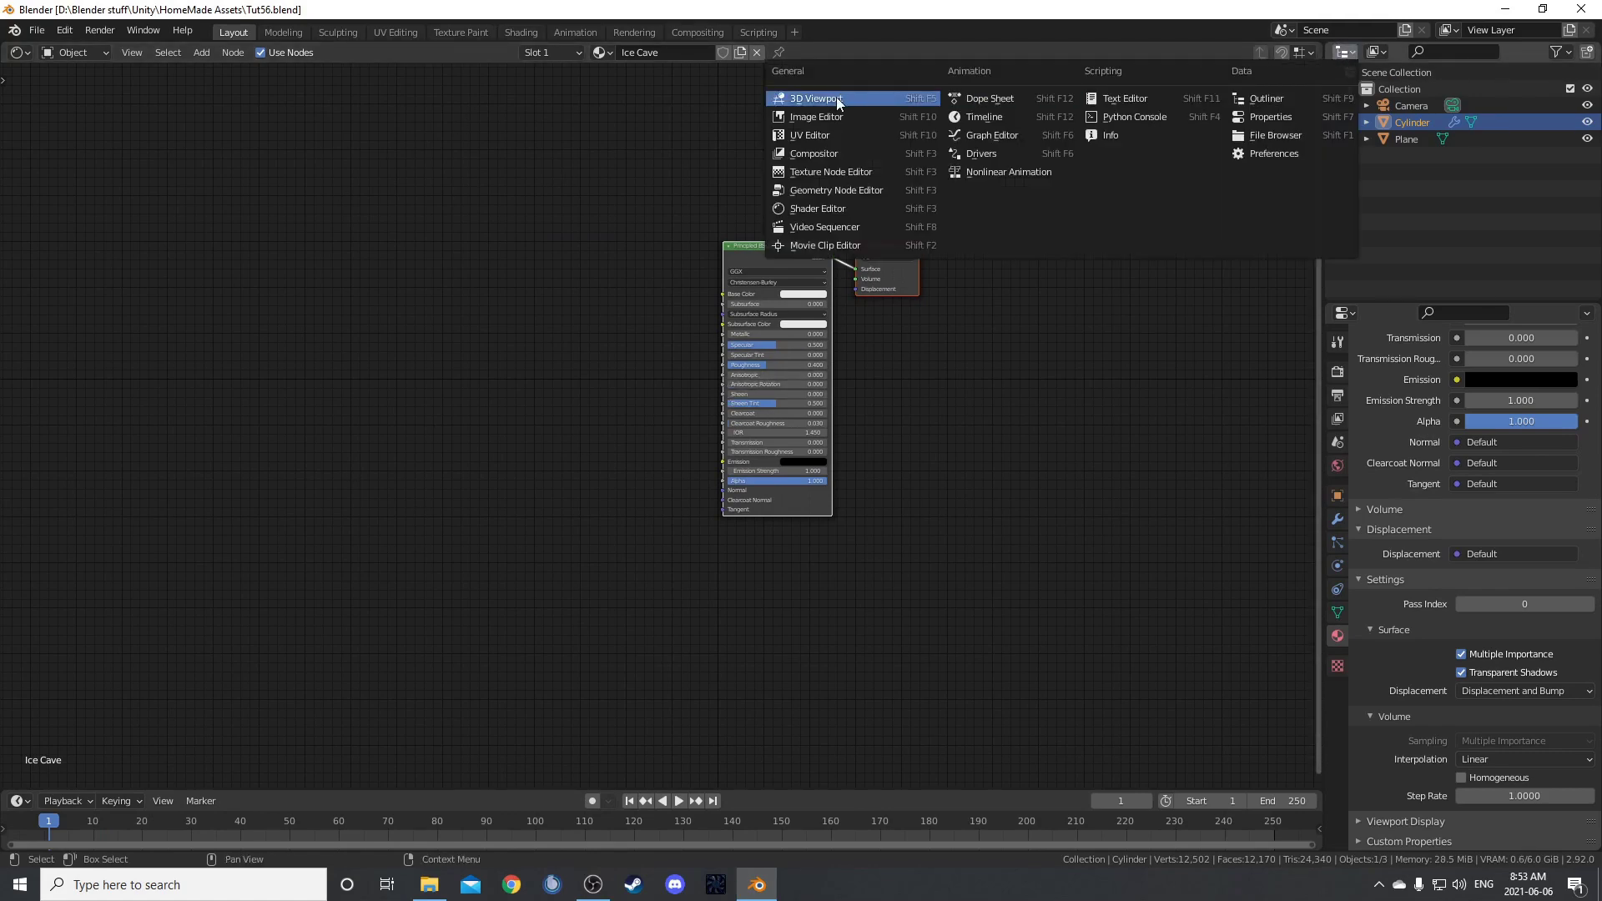
pyautogui.click(838, 100)
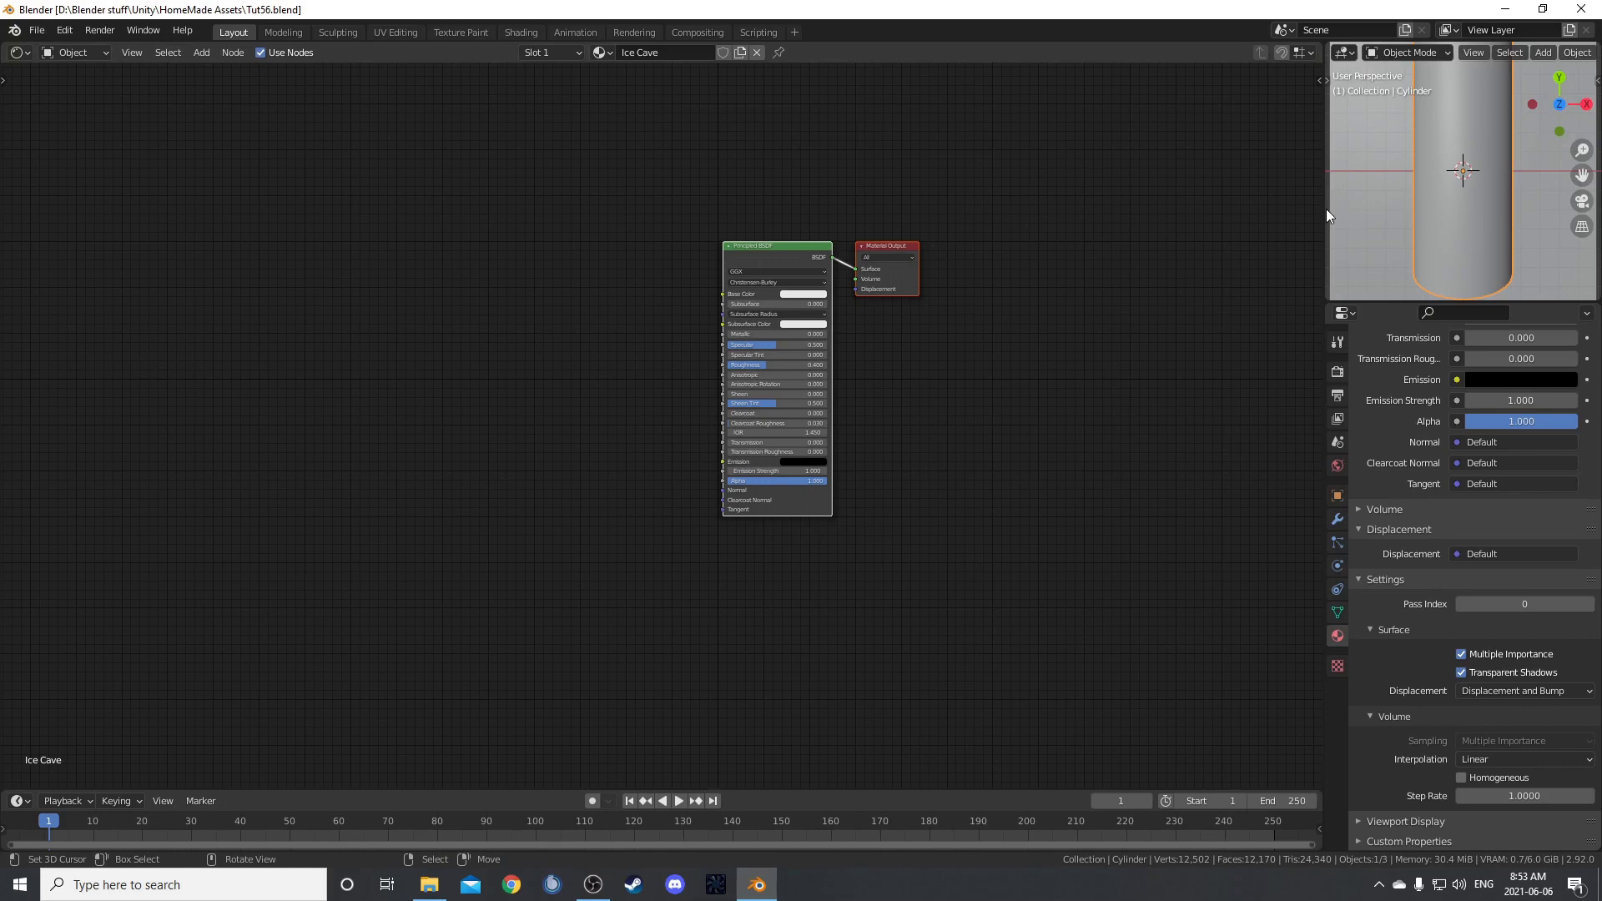
pyautogui.moveTo(1329, 213); pyautogui.dragTo(1172, 225)
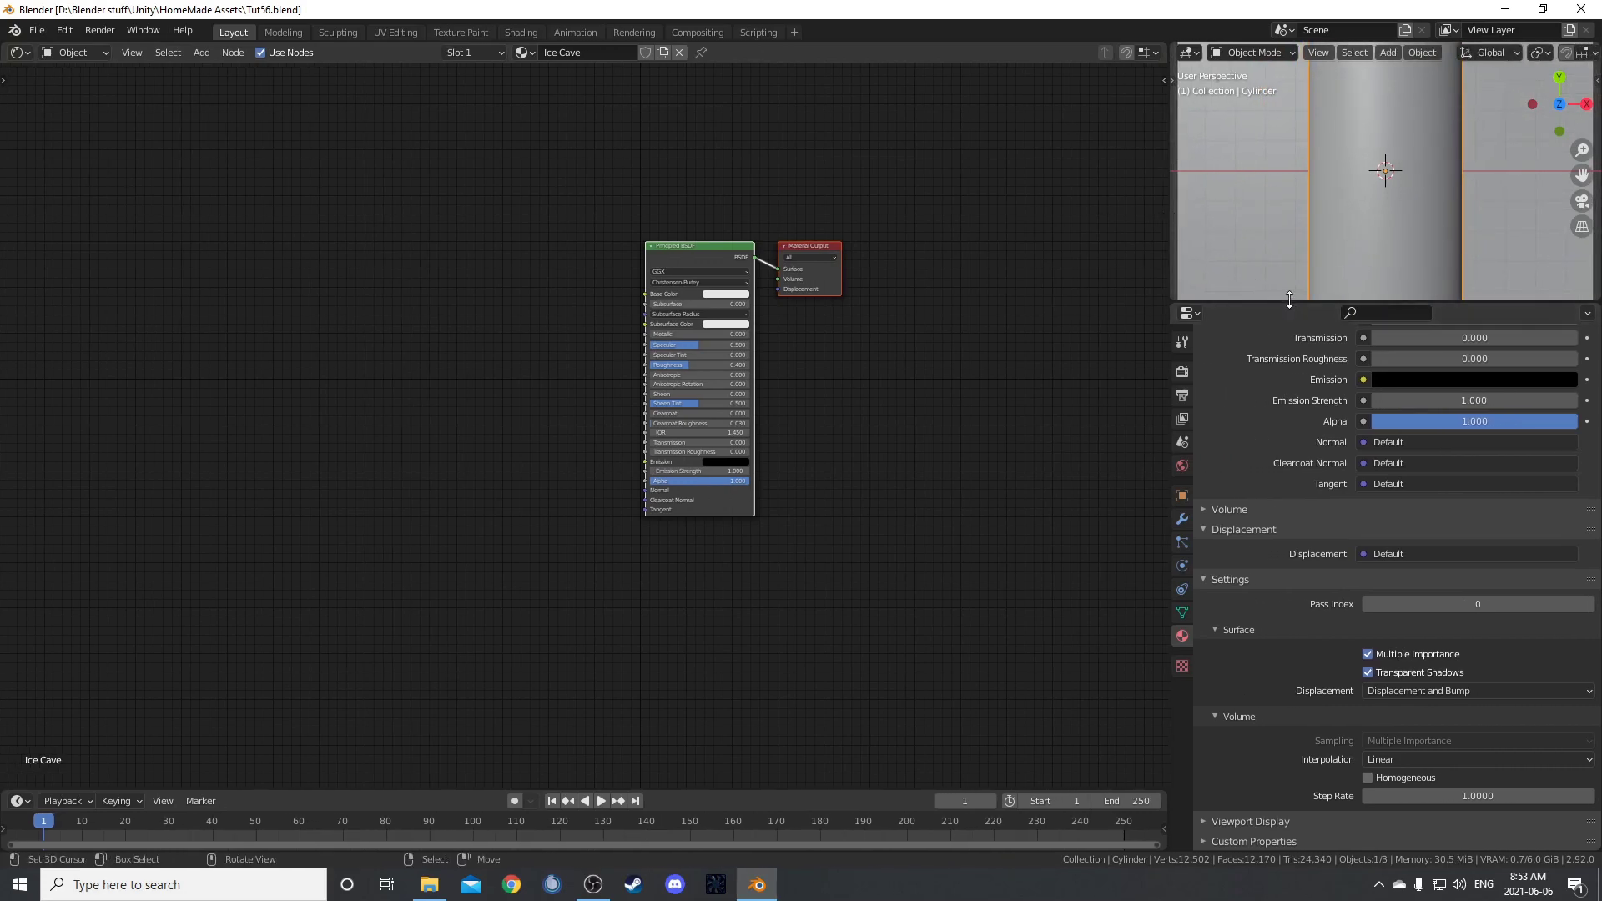
pyautogui.moveTo(1289, 301); pyautogui.dragTo(1289, 462)
pyautogui.moveTo(1302, 401); pyautogui.dragTo(1369, 184, button='middle')
pyautogui.scroll(-4, 1385, 208)
pyautogui.moveTo(1407, 236); pyautogui.dragTo(1361, 299, button='middle')
pyautogui.press('z')
pyautogui.click(1375, 144)
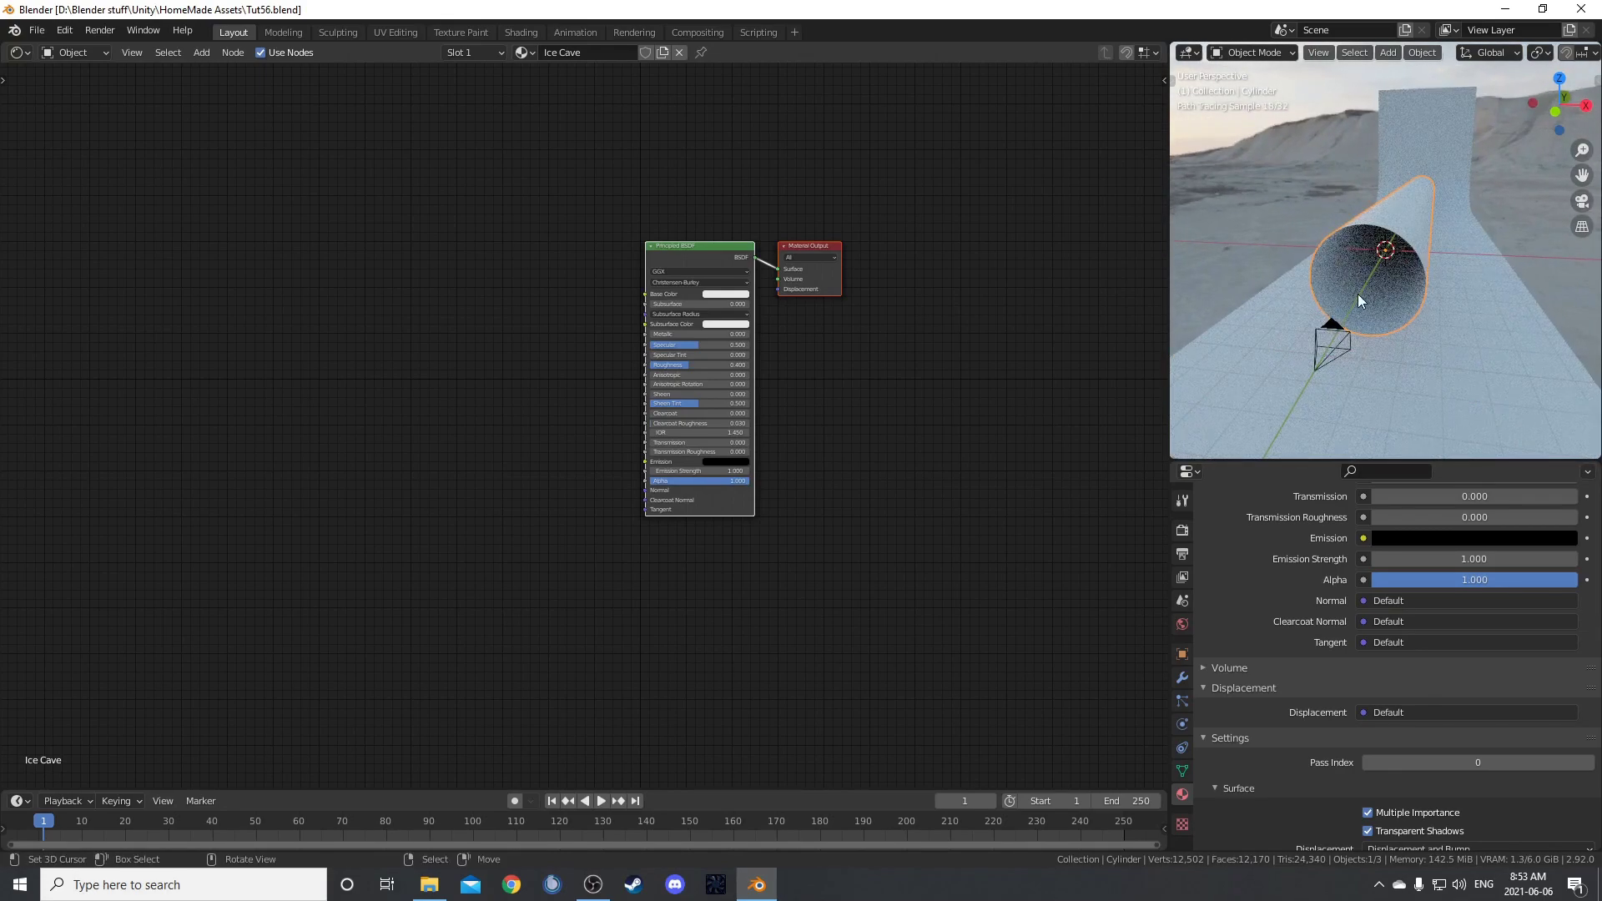
# - Add a Texture Coordinate node and preview its Object output on the cylinder
pyautogui.moveTo(375, 567); pyautogui.dragTo(640, 540, button='middle')
pyautogui.scroll(2, 640, 540)
pyautogui.keyDown('ctrl'); pyautogui.hscroll(-2, 517, 509); pyautogui.keyUp('ctrl')
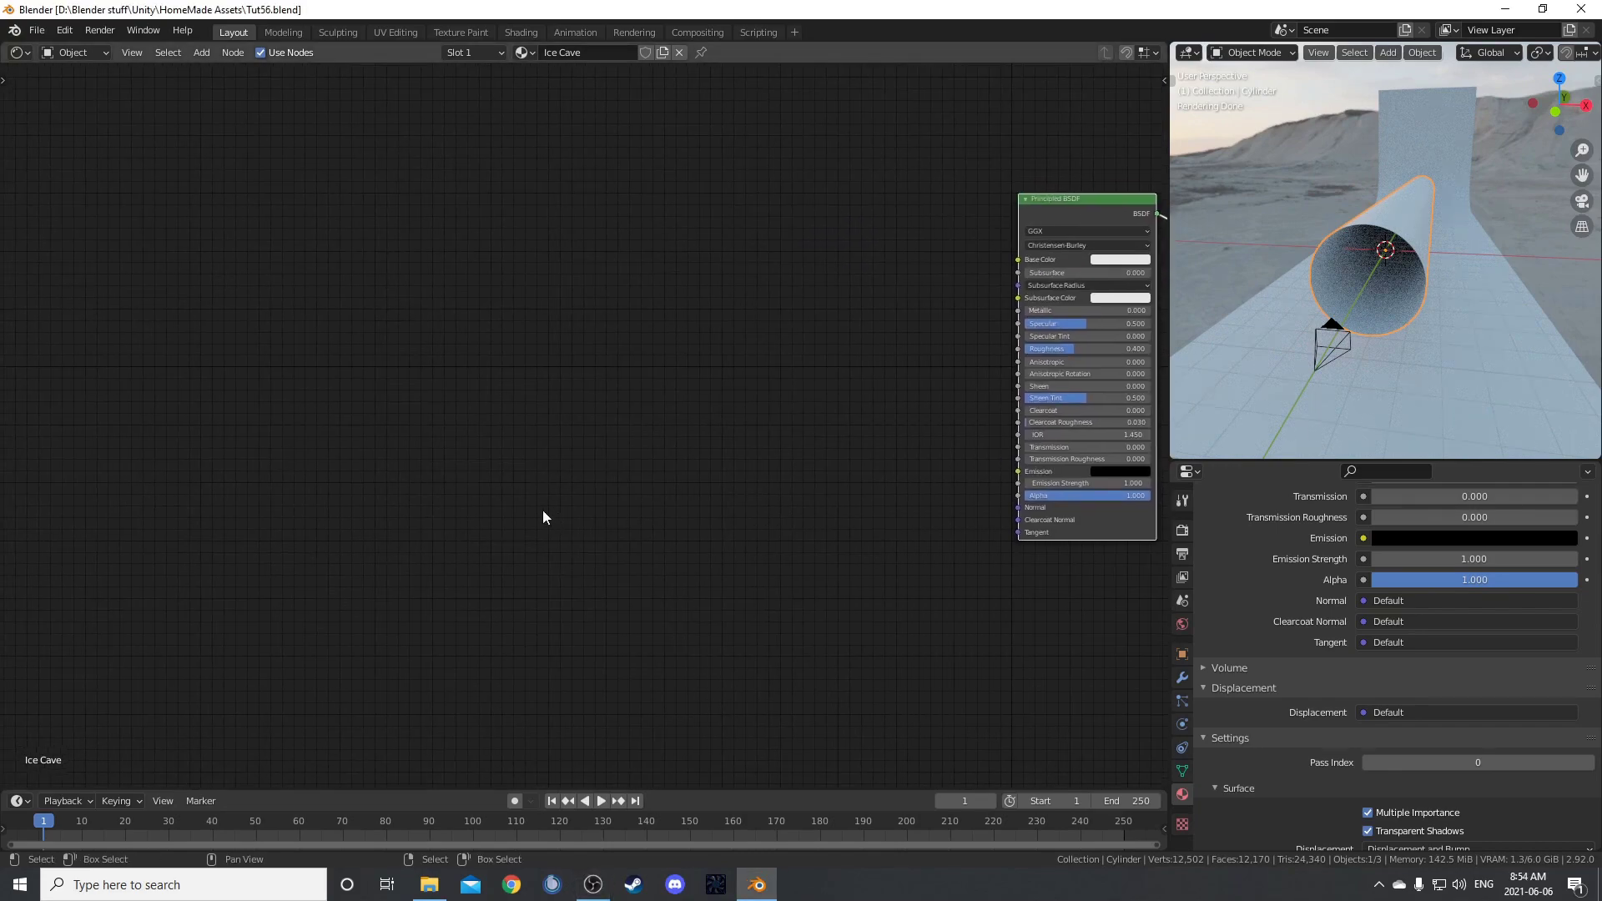
pyautogui.hotkey('shift', 'a')
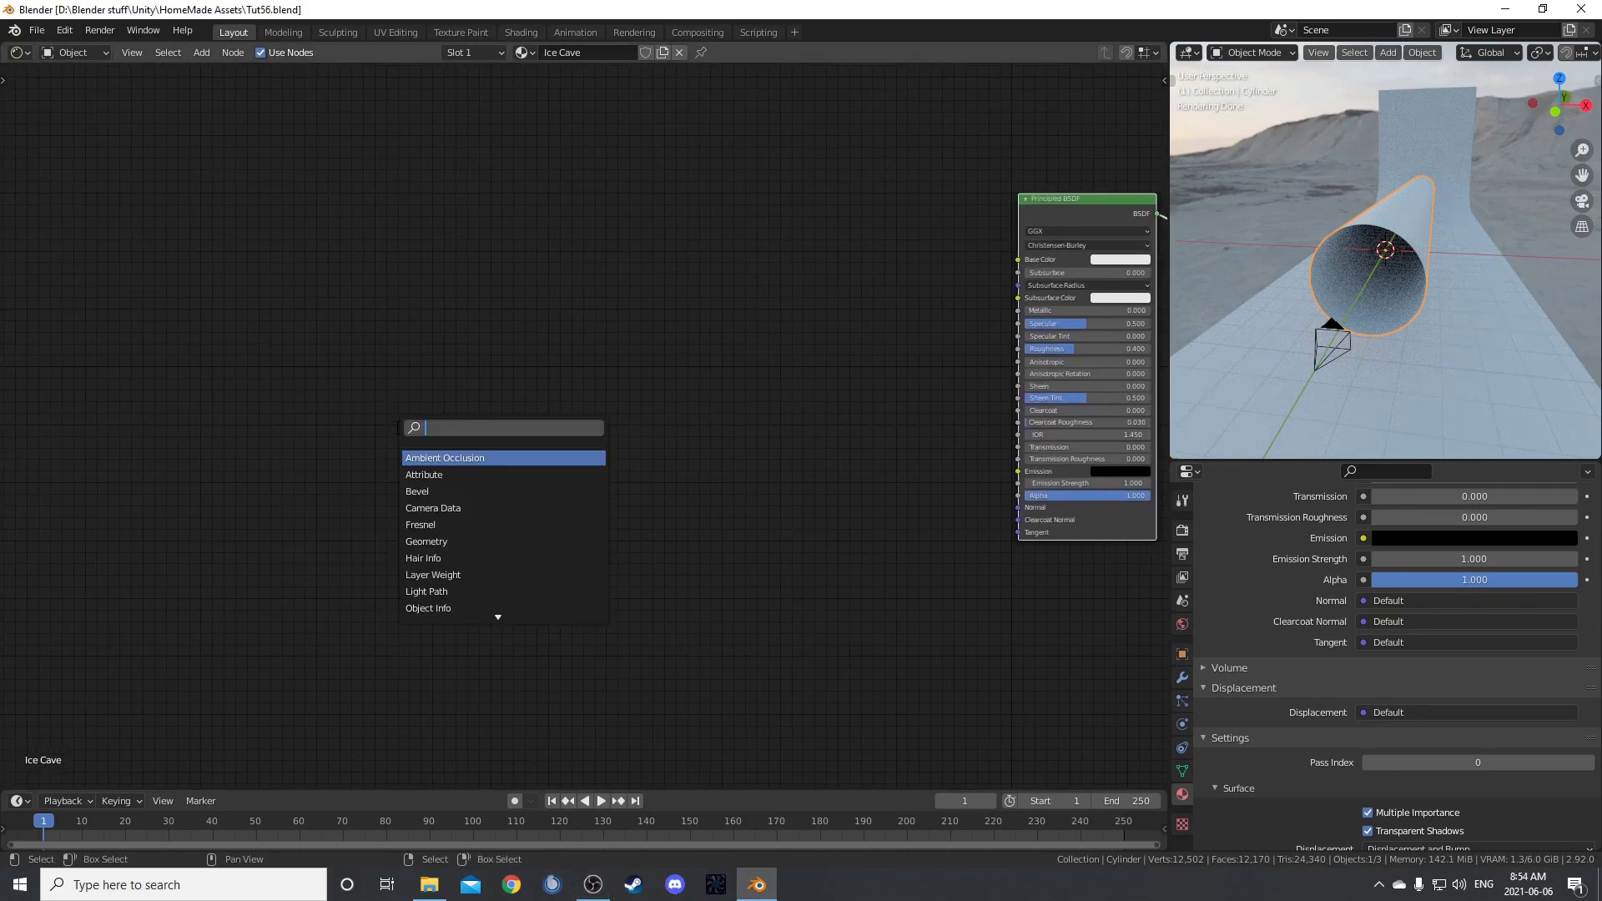
pyautogui.write('texture')
pyautogui.press('Return')
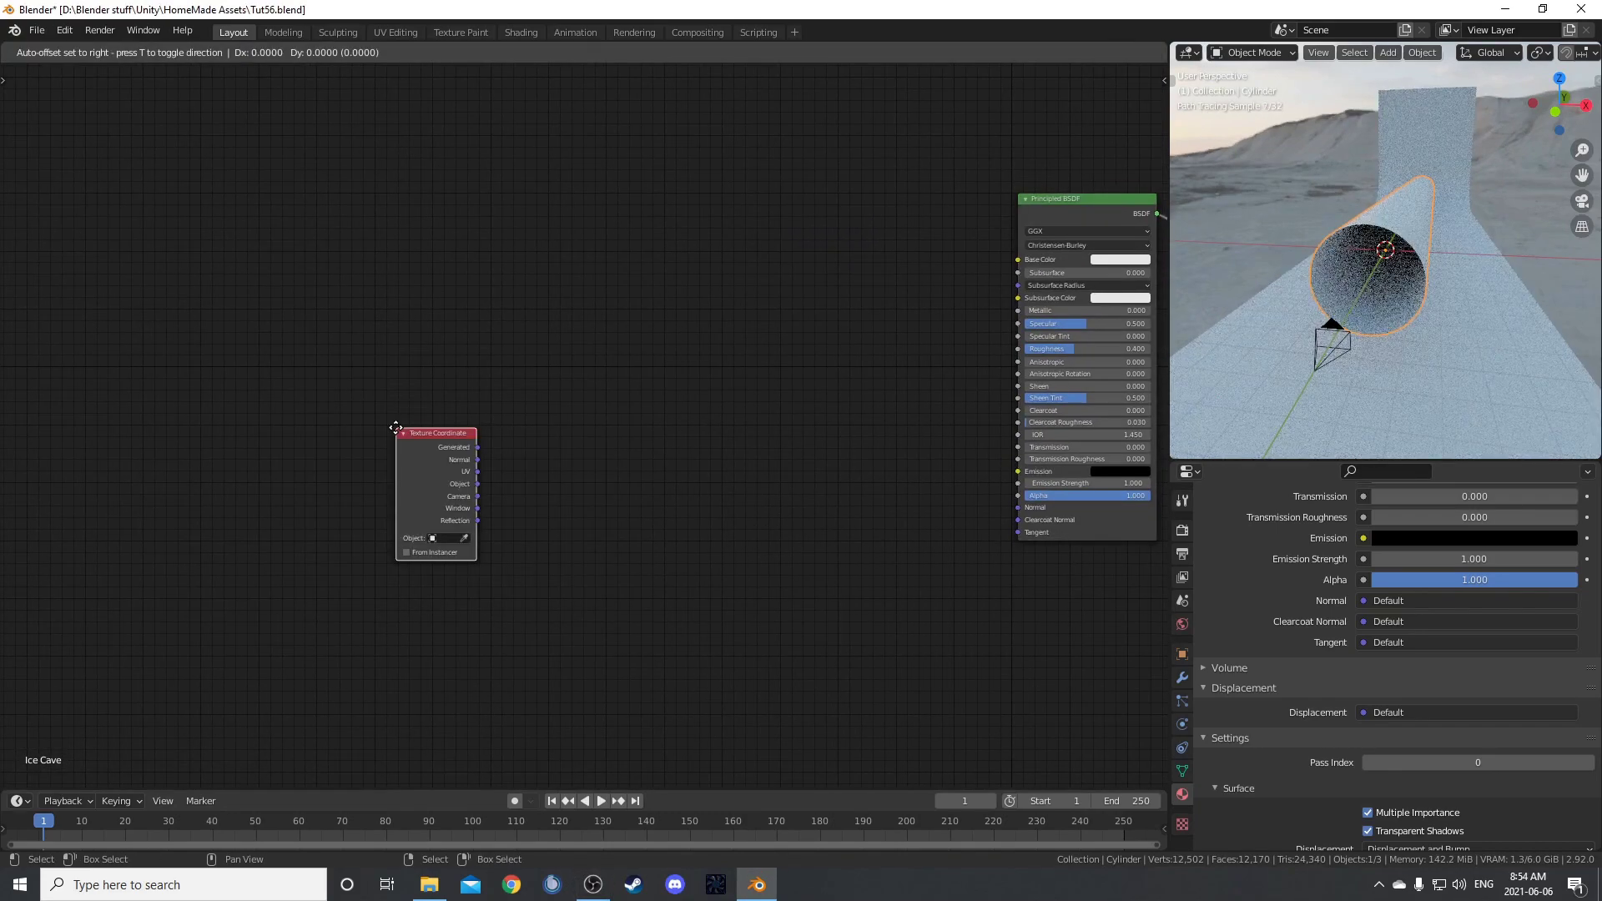
pyautogui.click(347, 296)
pyautogui.scroll(2, 176, 309)
pyautogui.keyDown('ctrl'); pyautogui.keyDown('shift'); pyautogui.click(228, 339); pyautogui.keyUp('shift'); pyautogui.keyUp('ctrl')
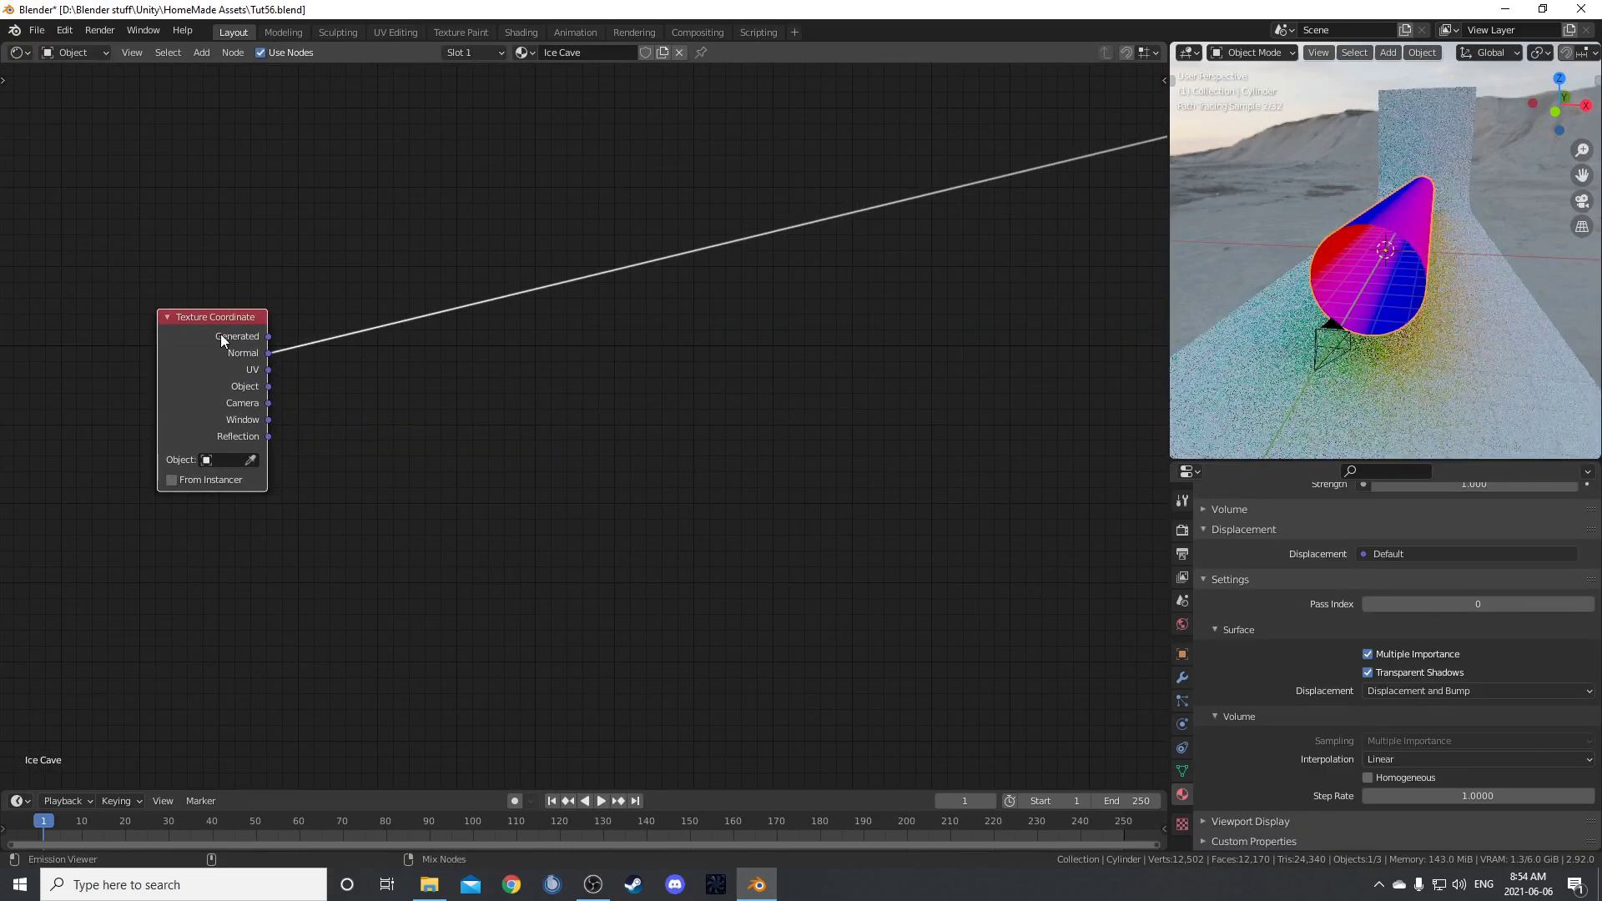
pyautogui.keyDown('ctrl'); pyautogui.keyDown('shift'); pyautogui.click(236, 344); pyautogui.keyUp('shift'); pyautogui.keyUp('ctrl')
pyautogui.keyDown('ctrl'); pyautogui.keyDown('shift'); pyautogui.click(236, 344); pyautogui.keyUp('shift'); pyautogui.keyUp('ctrl')
# - Insert a Noise Texture node into the Object preview link beside Texture Coordinate
pyautogui.hotkey('shift', 'a')
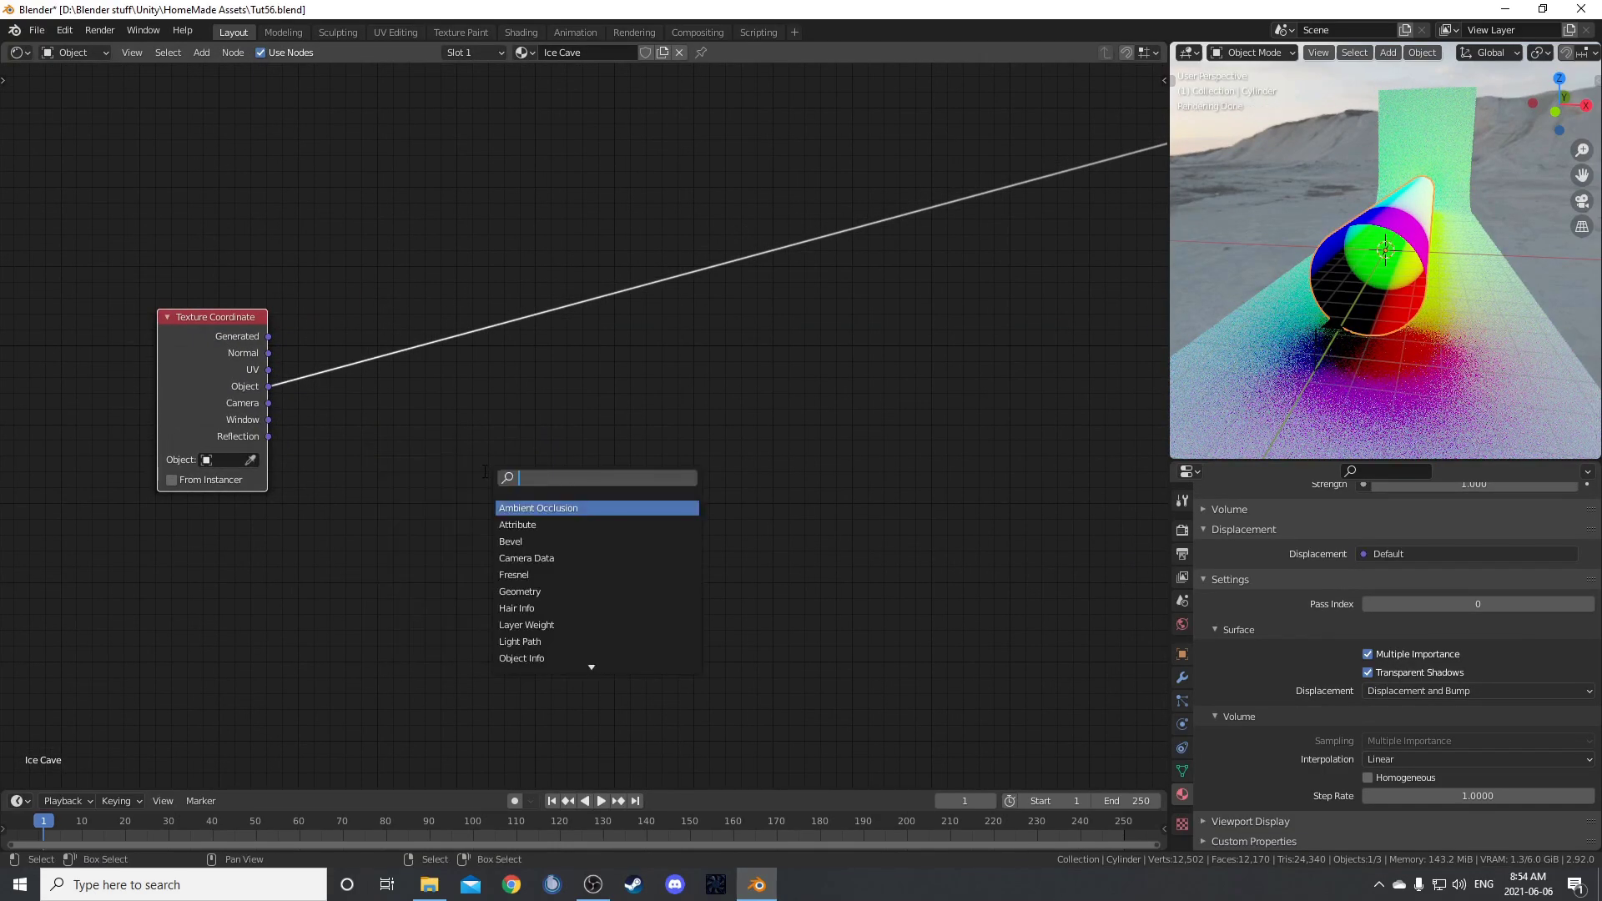
pyautogui.write('noise')
pyautogui.press('Return')
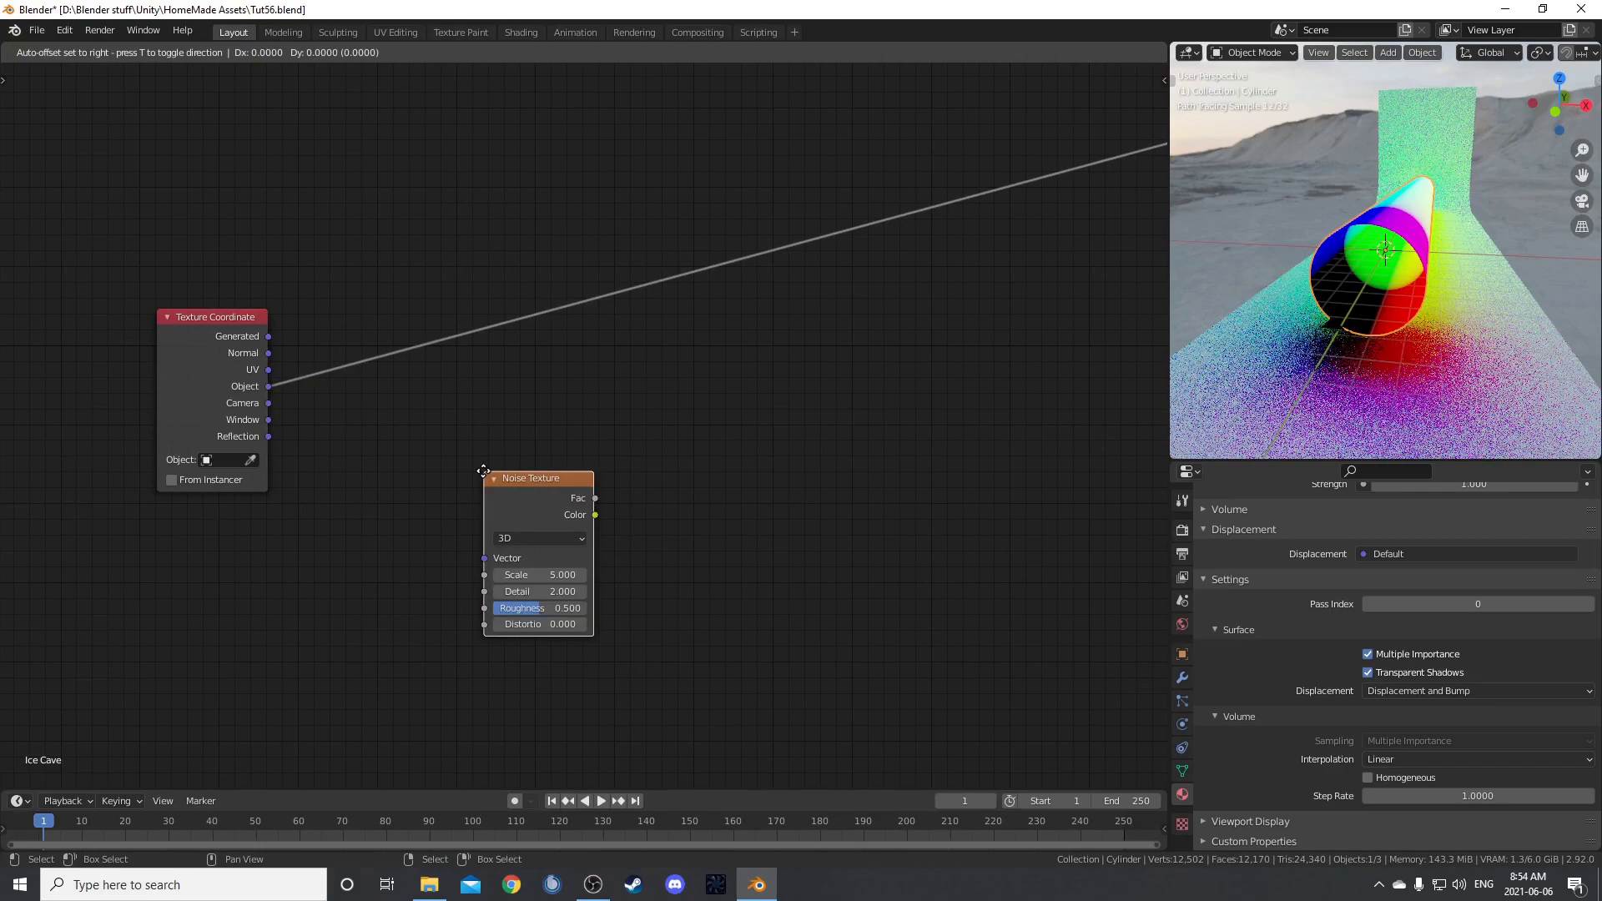
pyautogui.click(372, 325)
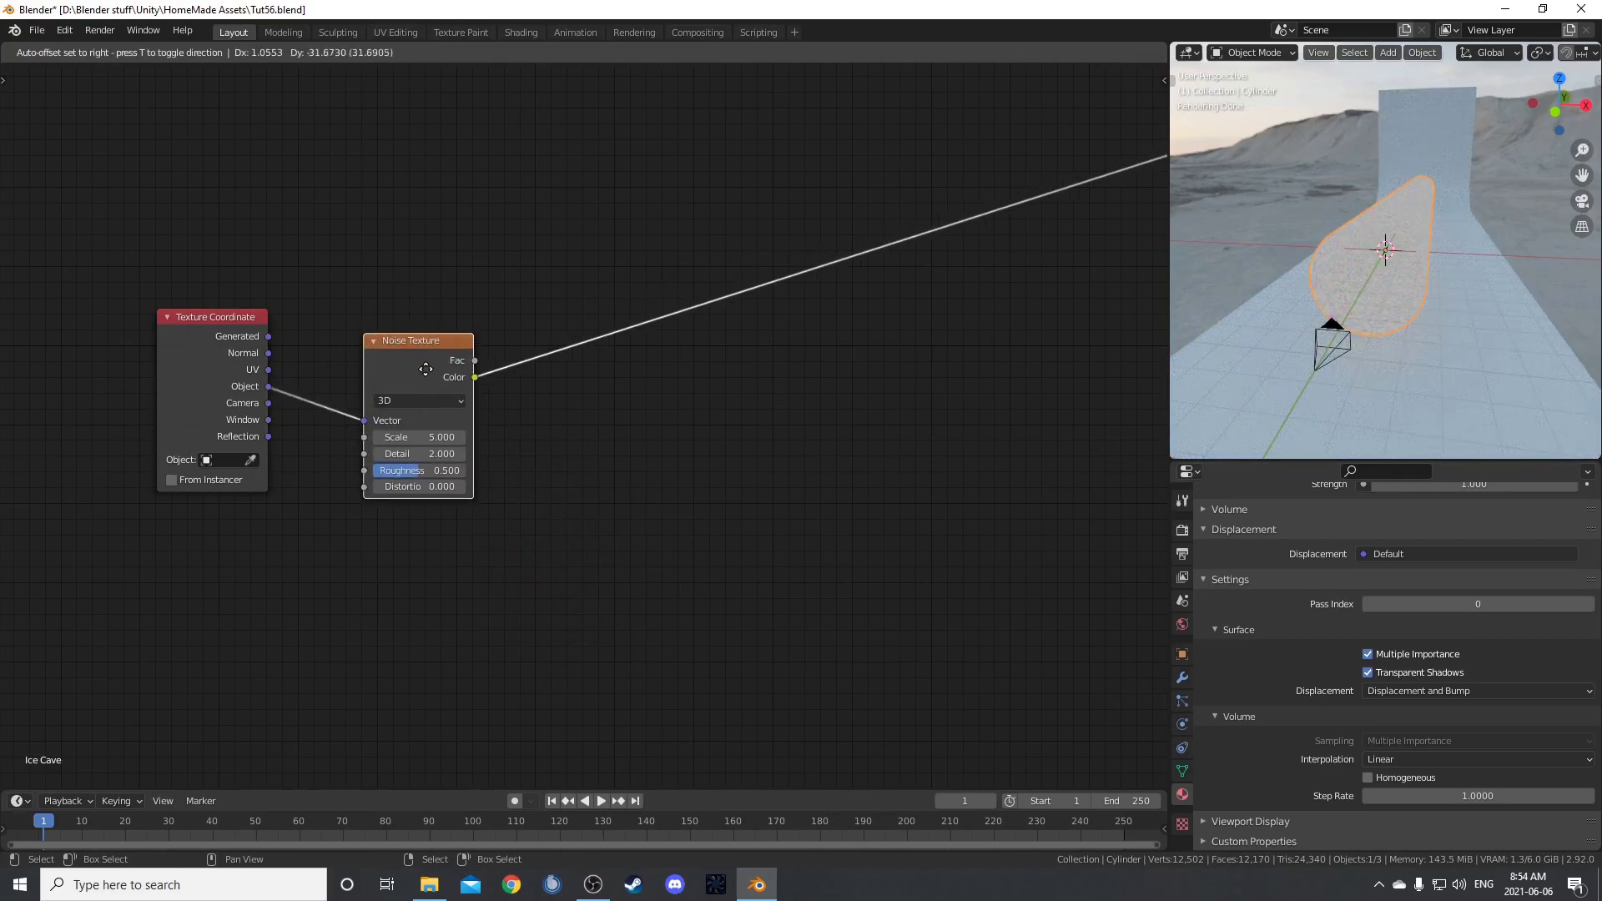
pyautogui.moveTo(424, 379); pyautogui.dragTo(454, 128)
# - Duplicate the Noise Texture twice with its input link kept, previewing the upper one
pyautogui.hotkey('ctrl', 'shift', 'd')
pyautogui.click(484, 407)
pyautogui.moveTo(484, 407); pyautogui.dragTo(517, 168, button='middle')
pyautogui.scroll(-1, 496, 300)
pyautogui.hotkey('ctrl', 'shift', 'd')
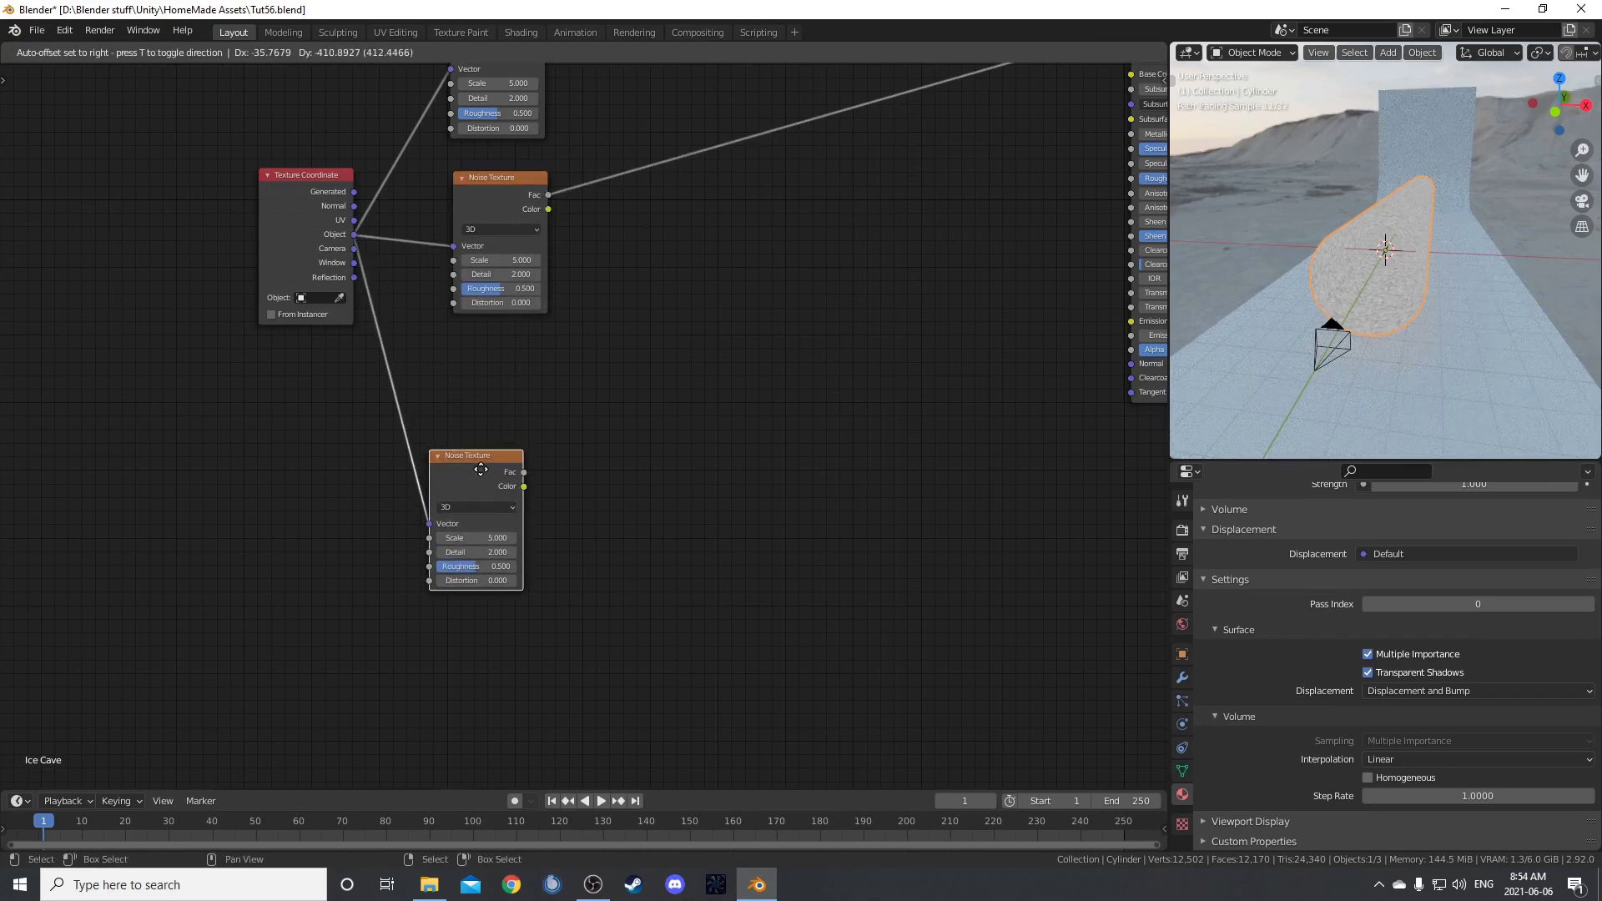
pyautogui.click(480, 469)
pyautogui.moveTo(619, 384); pyautogui.dragTo(437, 629, button='middle')
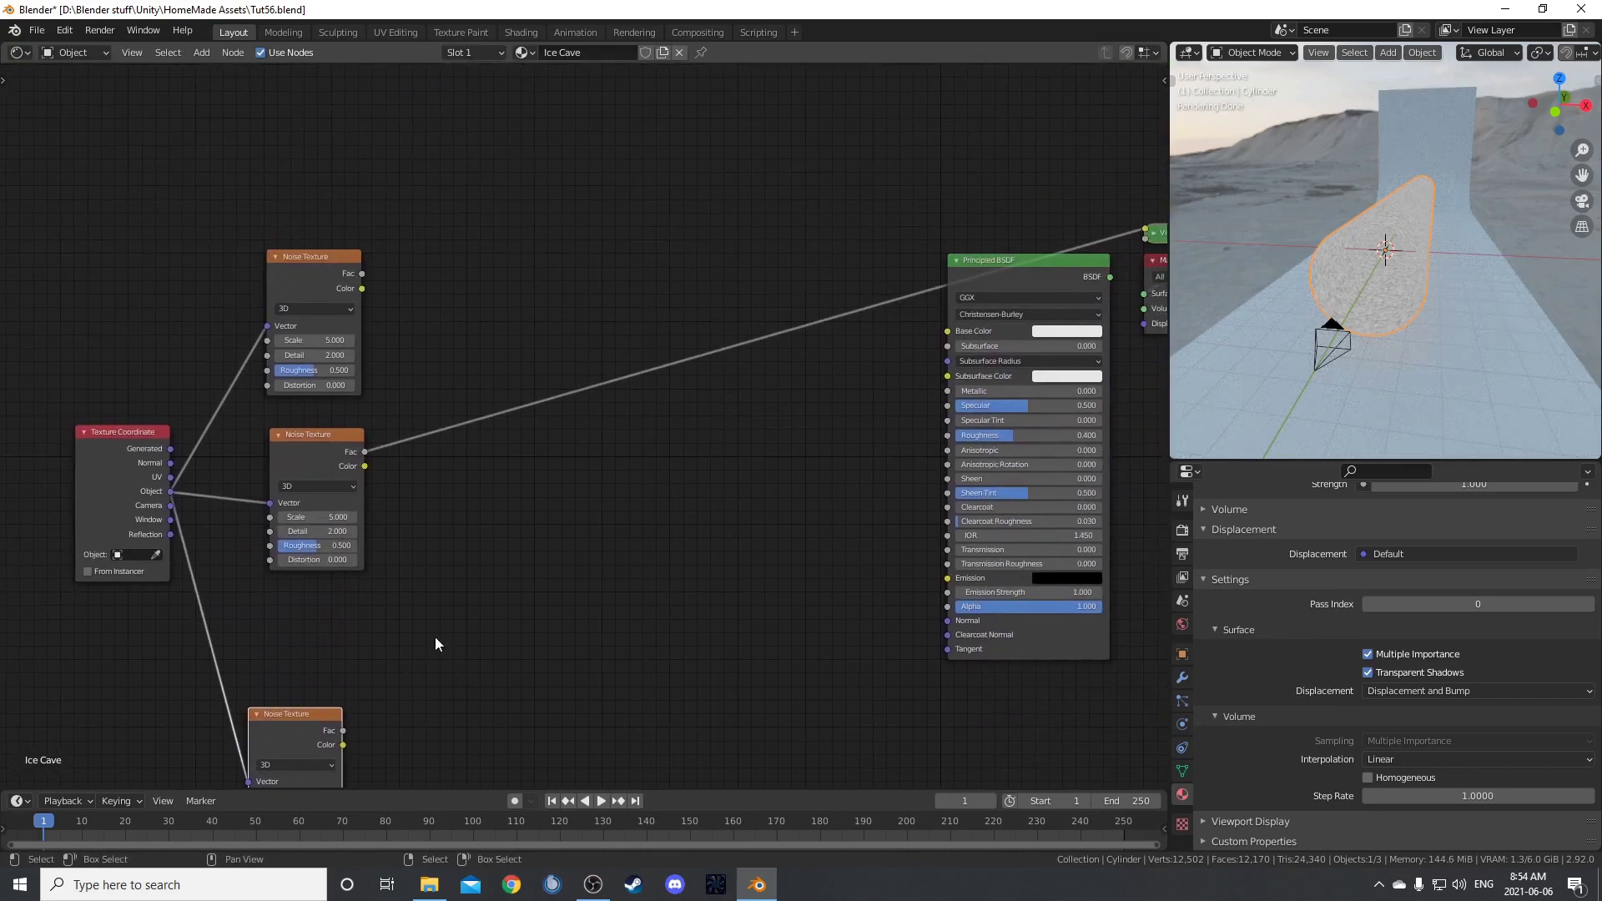
pyautogui.moveTo(503, 495); pyautogui.dragTo(599, 609, button='middle')
# - Insert a ColorRamp on the upper Noise Texture's Fac link
pyautogui.keyDown('ctrl'); pyautogui.keyDown('shift'); pyautogui.click(406, 380); pyautogui.keyUp('shift'); pyautogui.keyUp('ctrl')
pyautogui.hotkey('shift', 'a')
pyautogui.click(645, 450)
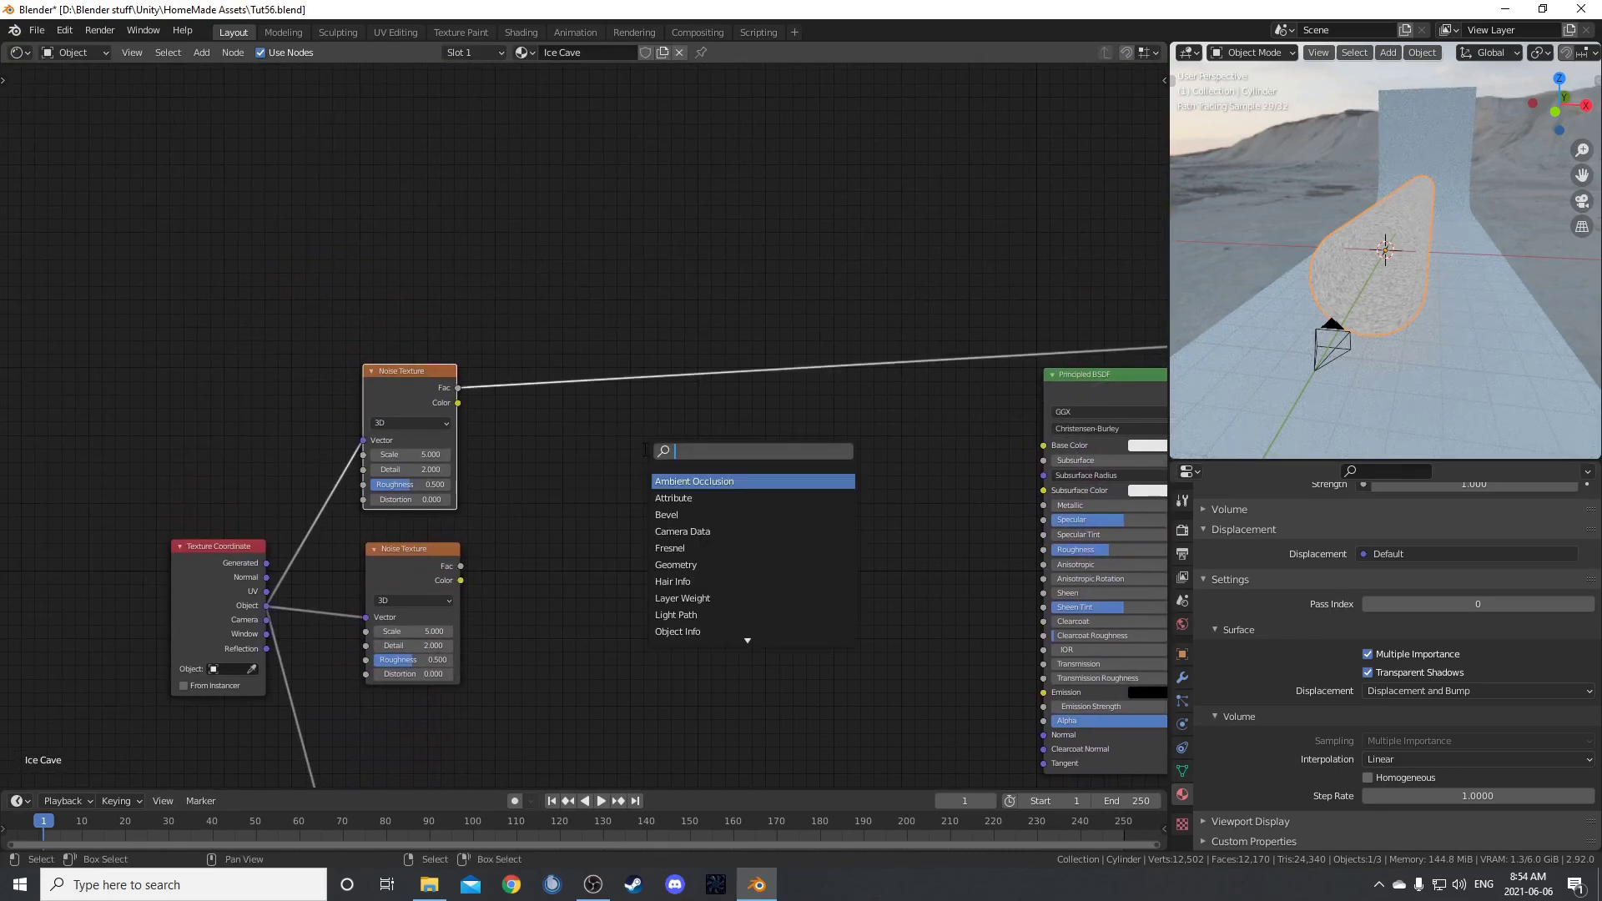
pyautogui.write('color ramp')
pyautogui.press('Return')
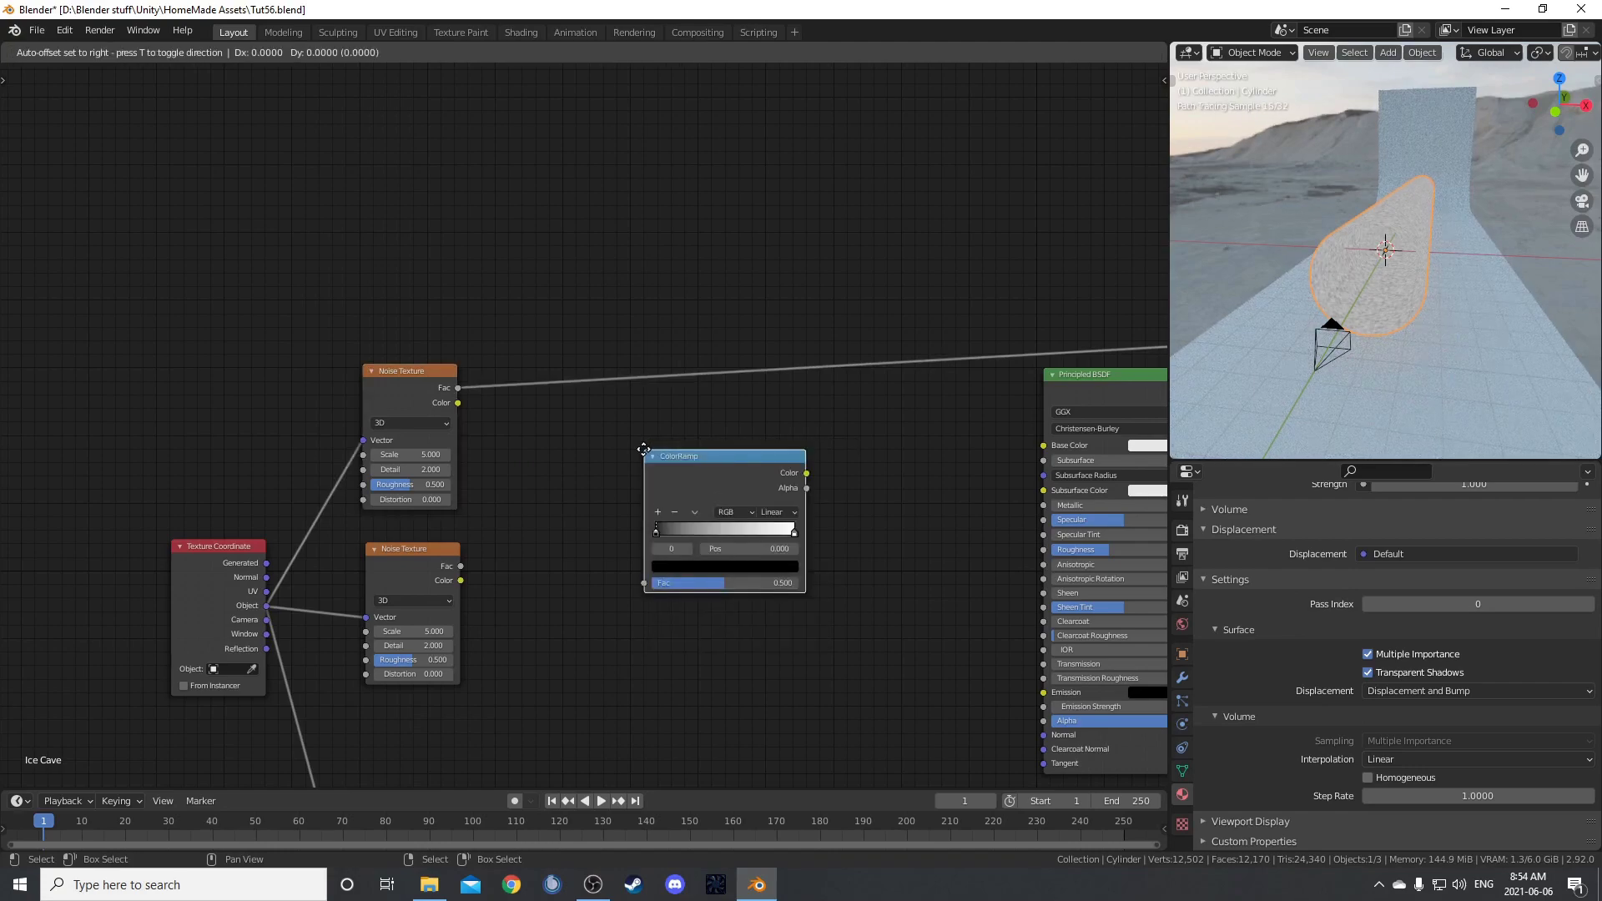
pyautogui.click(591, 323)
pyautogui.moveTo(728, 614); pyautogui.dragTo(739, 419, button='middle')
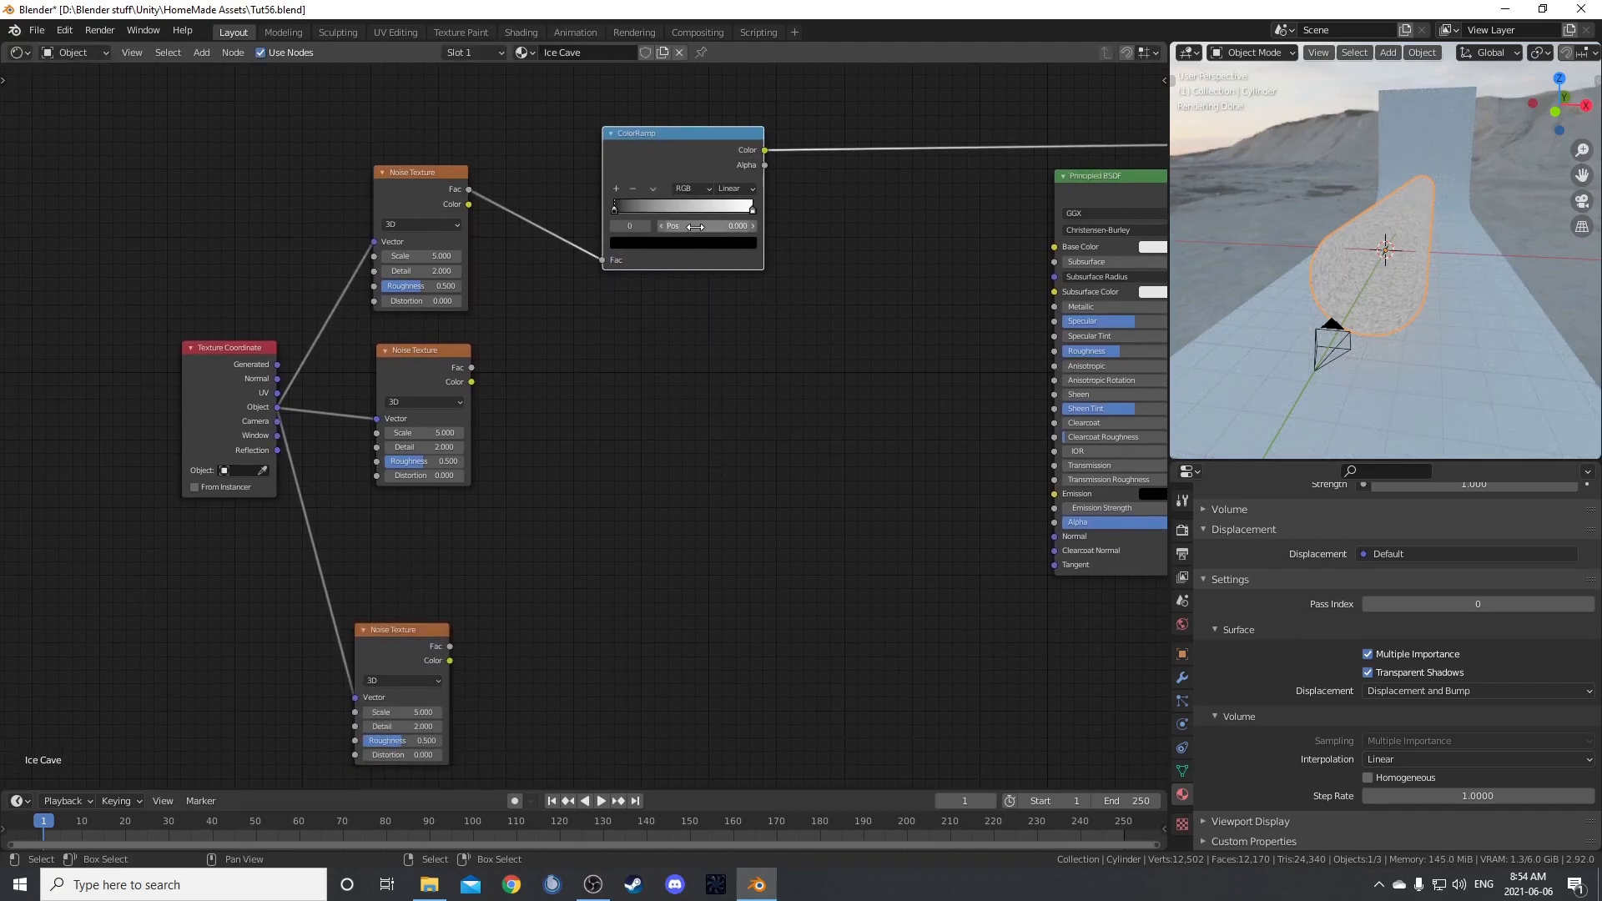
# - Duplicate the ColorRamp and feed the bottom Noise Texture's Color into its Fac
pyautogui.hotkey('ctrl', 'shift', 'd')
pyautogui.click(694, 572)
pyautogui.moveTo(694, 572)
pyautogui.mouseDown()
pyautogui.moveTo(813, 714)
pyautogui.moveTo(672, 581)
pyautogui.mouseUp()
pyautogui.moveTo(672, 580); pyautogui.dragTo(649, 469, button='middle')
pyautogui.moveTo(546, 487); pyautogui.dragTo(520, 562, button='middle')
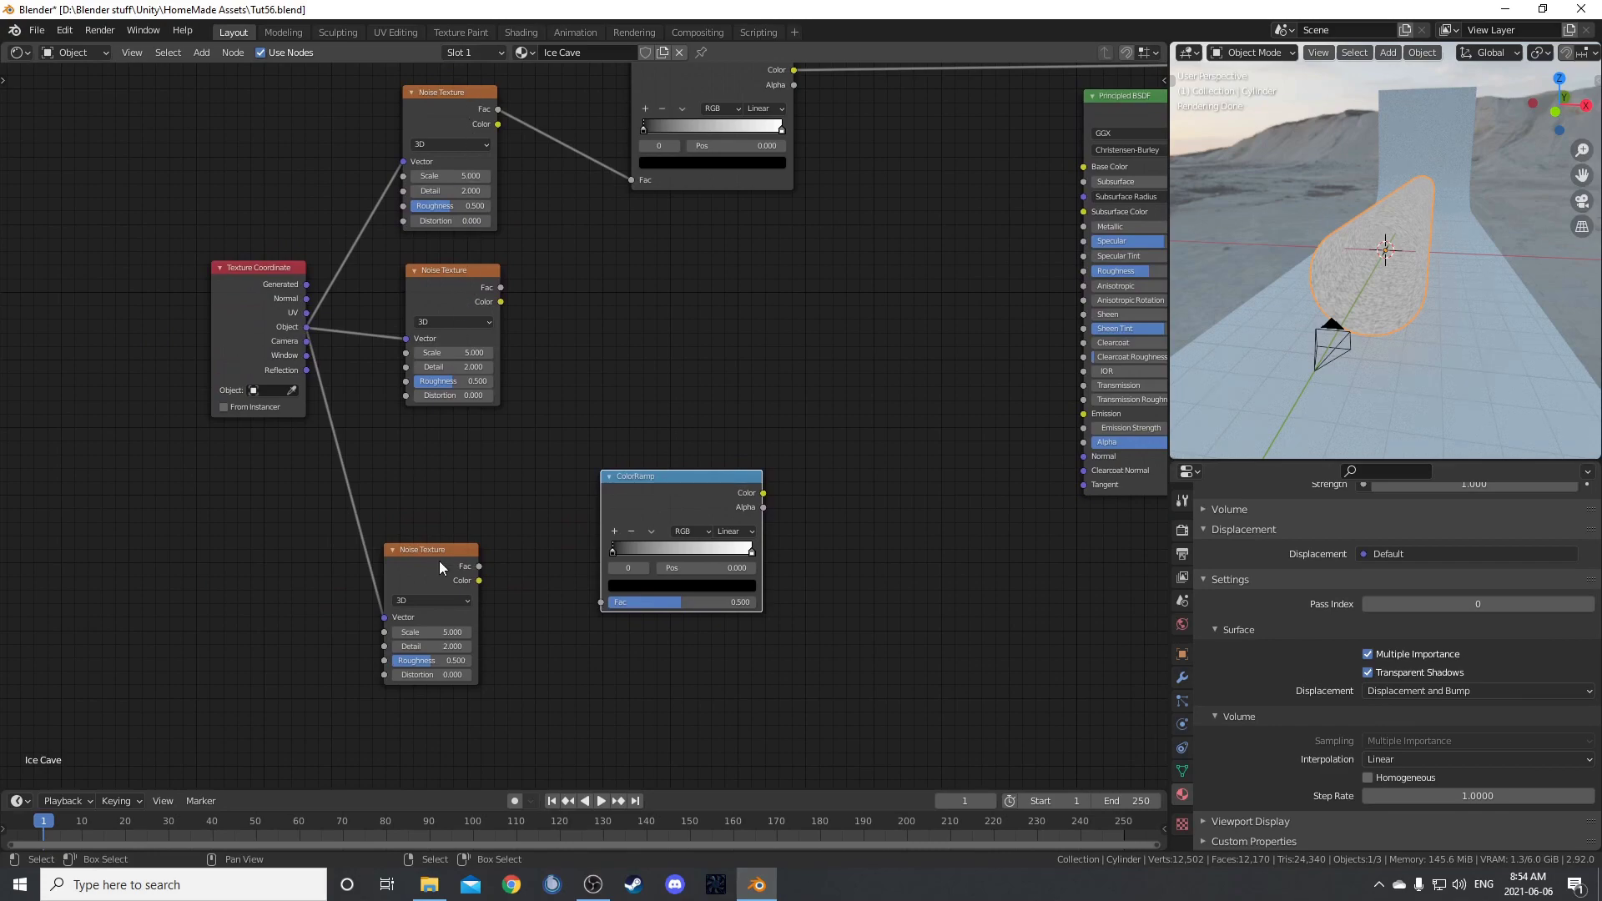
pyautogui.moveTo(479, 580); pyautogui.dragTo(601, 602)
pyautogui.moveTo(644, 507); pyautogui.dragTo(647, 573)
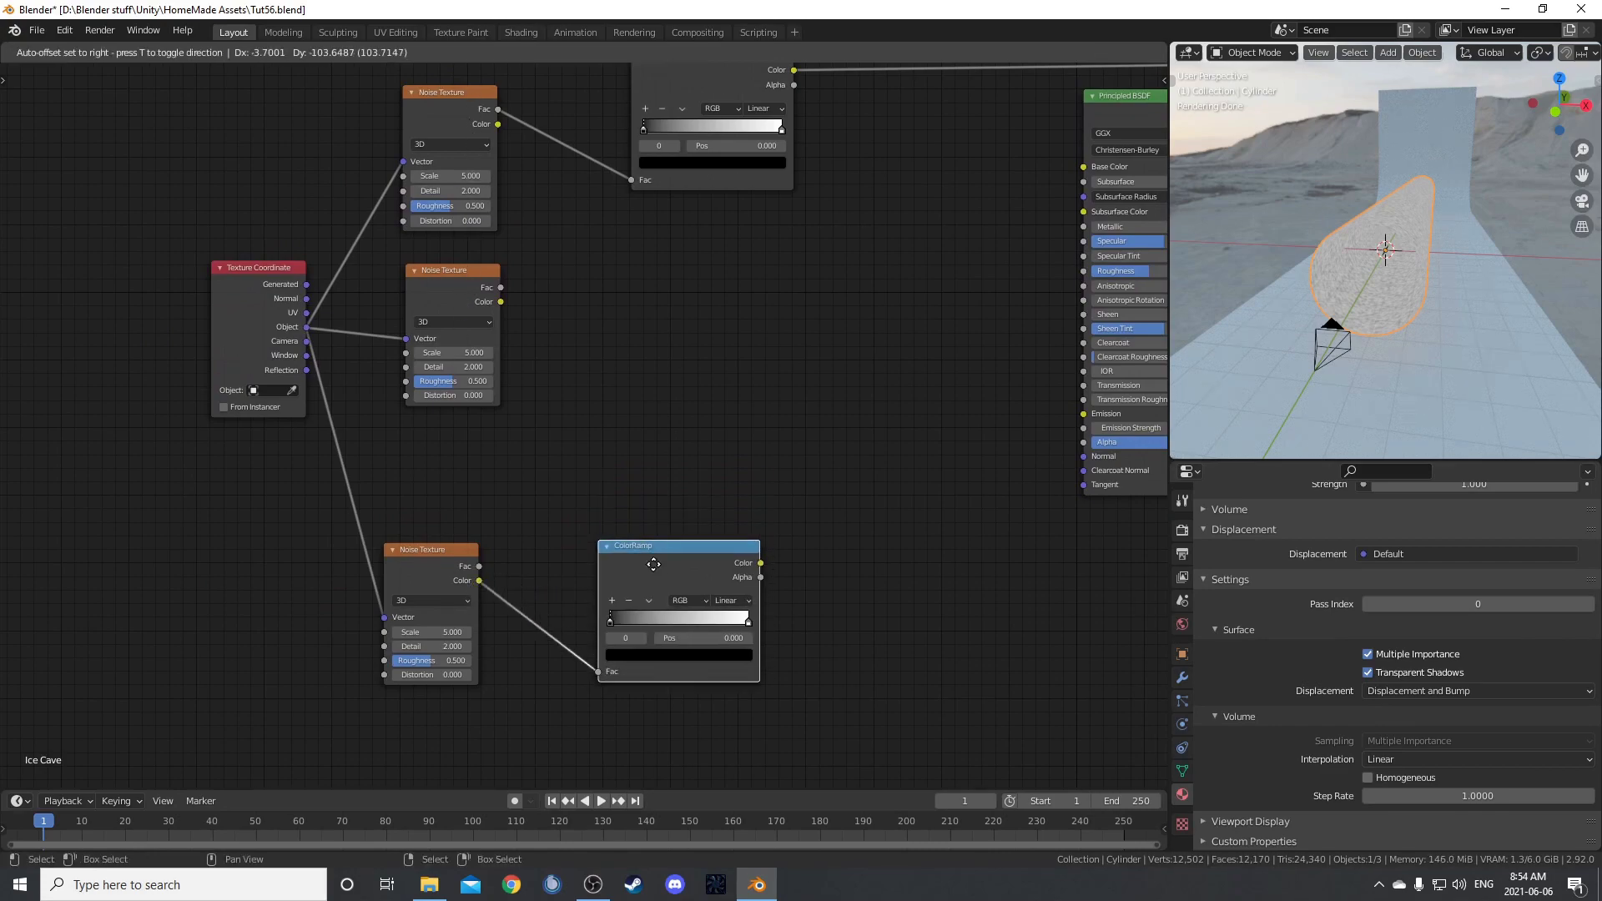
# - Move the shader and output nodes further right and tidy the noise nodes
pyautogui.press('Home')
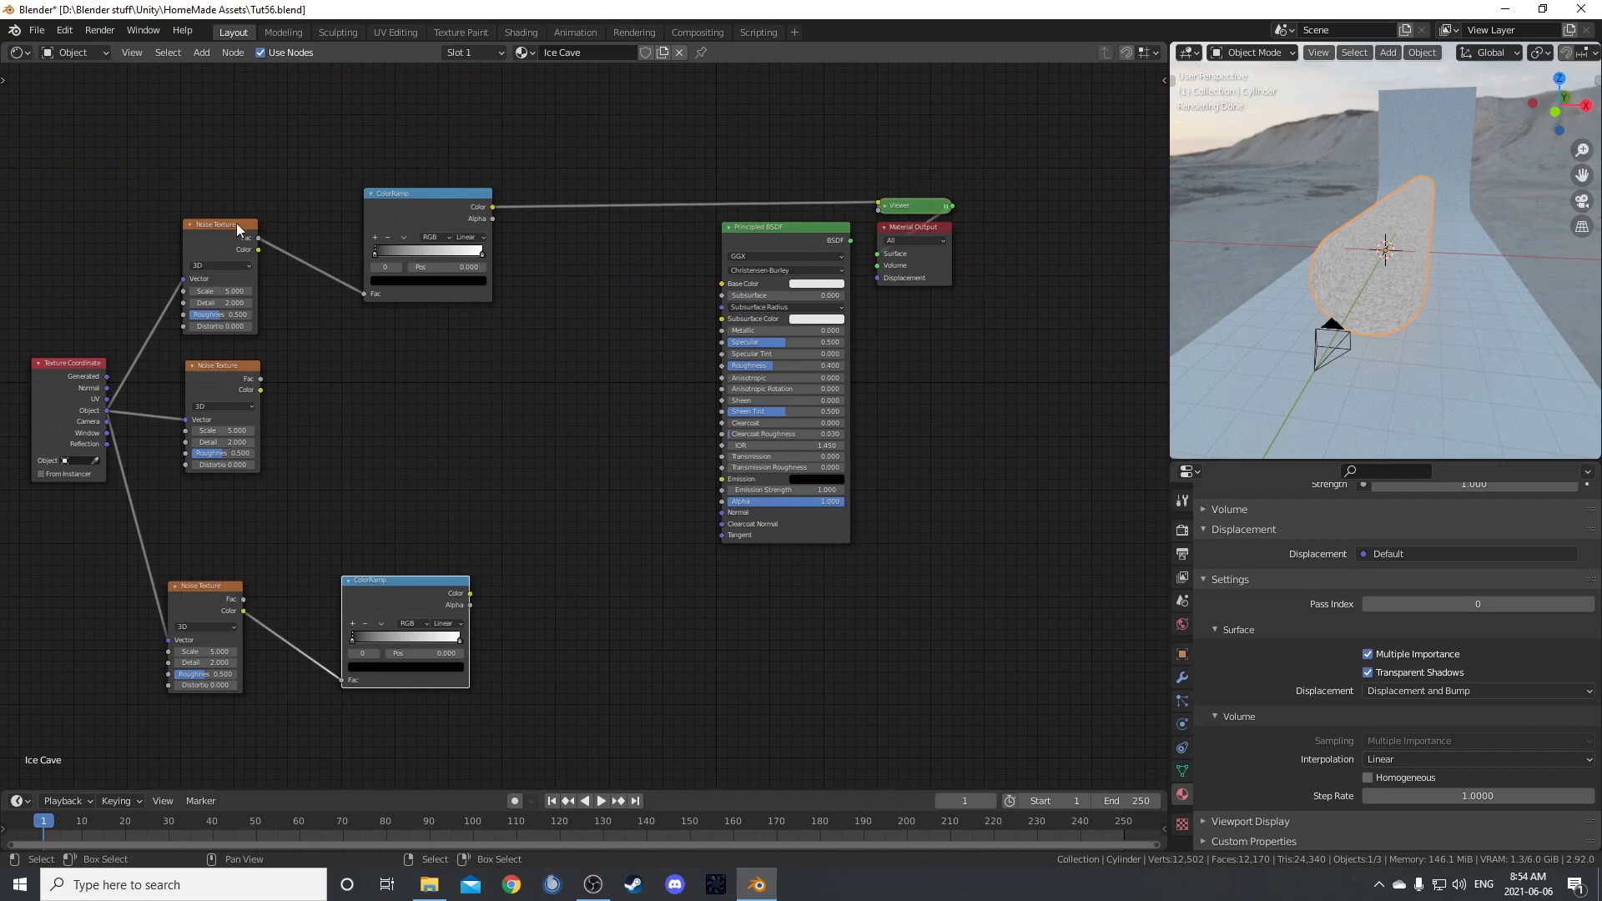
pyautogui.moveTo(774, 284); pyautogui.dragTo(677, 325, button='middle')
pyautogui.moveTo(608, 187); pyautogui.dragTo(812, 512)
pyautogui.press('g')
pyautogui.click(779, 388)
pyautogui.moveTo(779, 396); pyautogui.dragTo(743, 470, button='middle')
pyautogui.scroll(2, 743, 470)
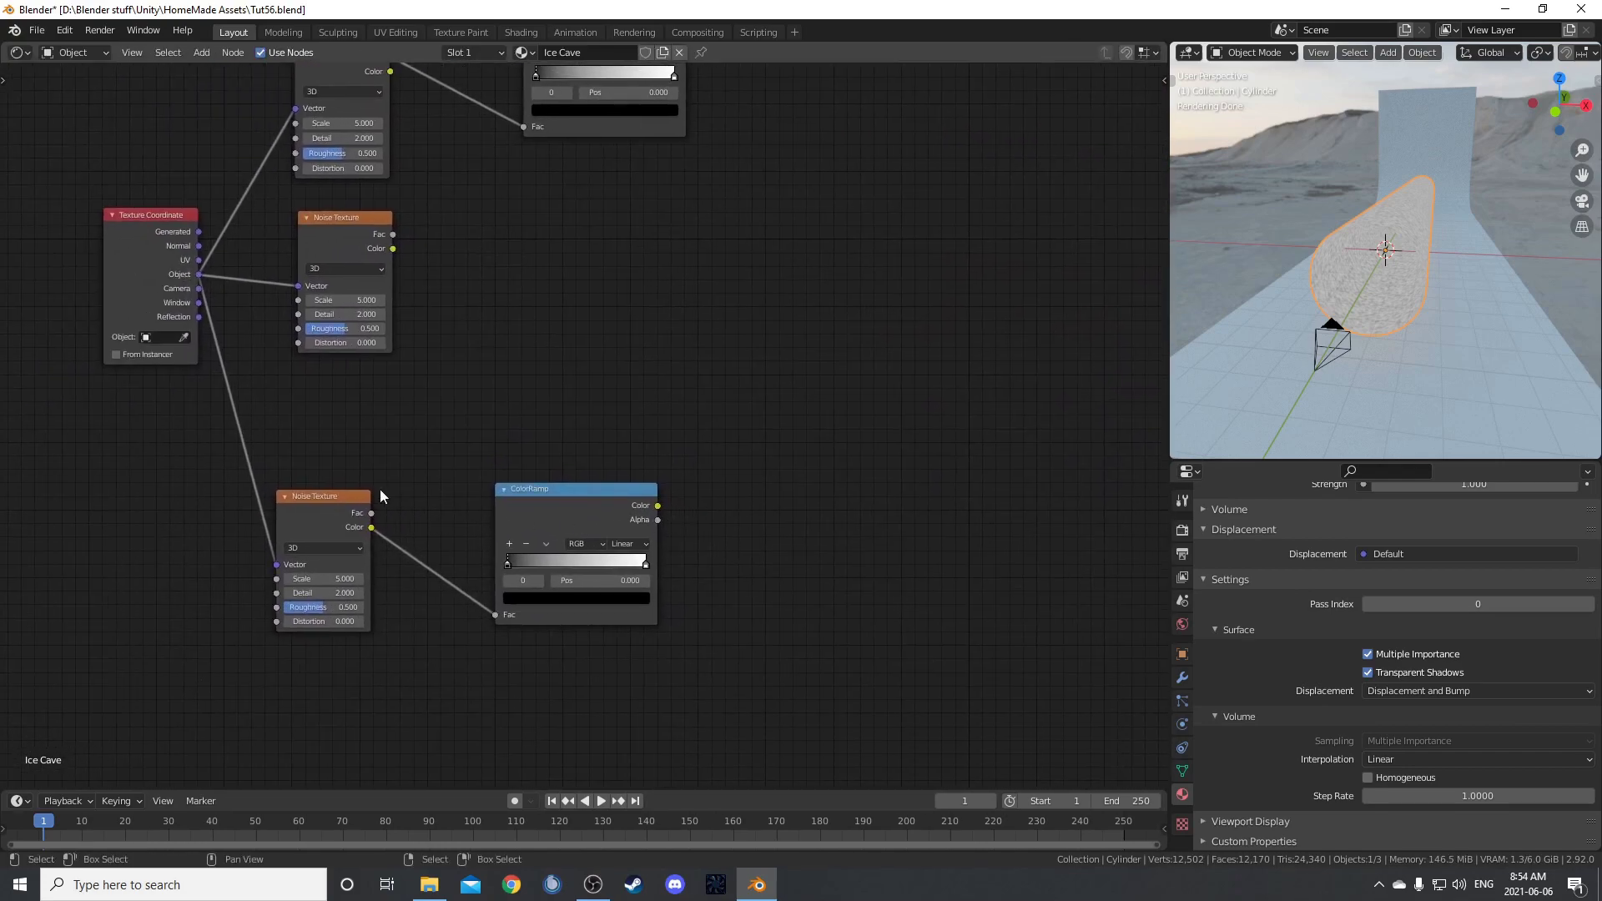
pyautogui.moveTo(375, 483); pyautogui.dragTo(783, 343, button='middle')
pyautogui.moveTo(376, 327); pyautogui.dragTo(365, 352)
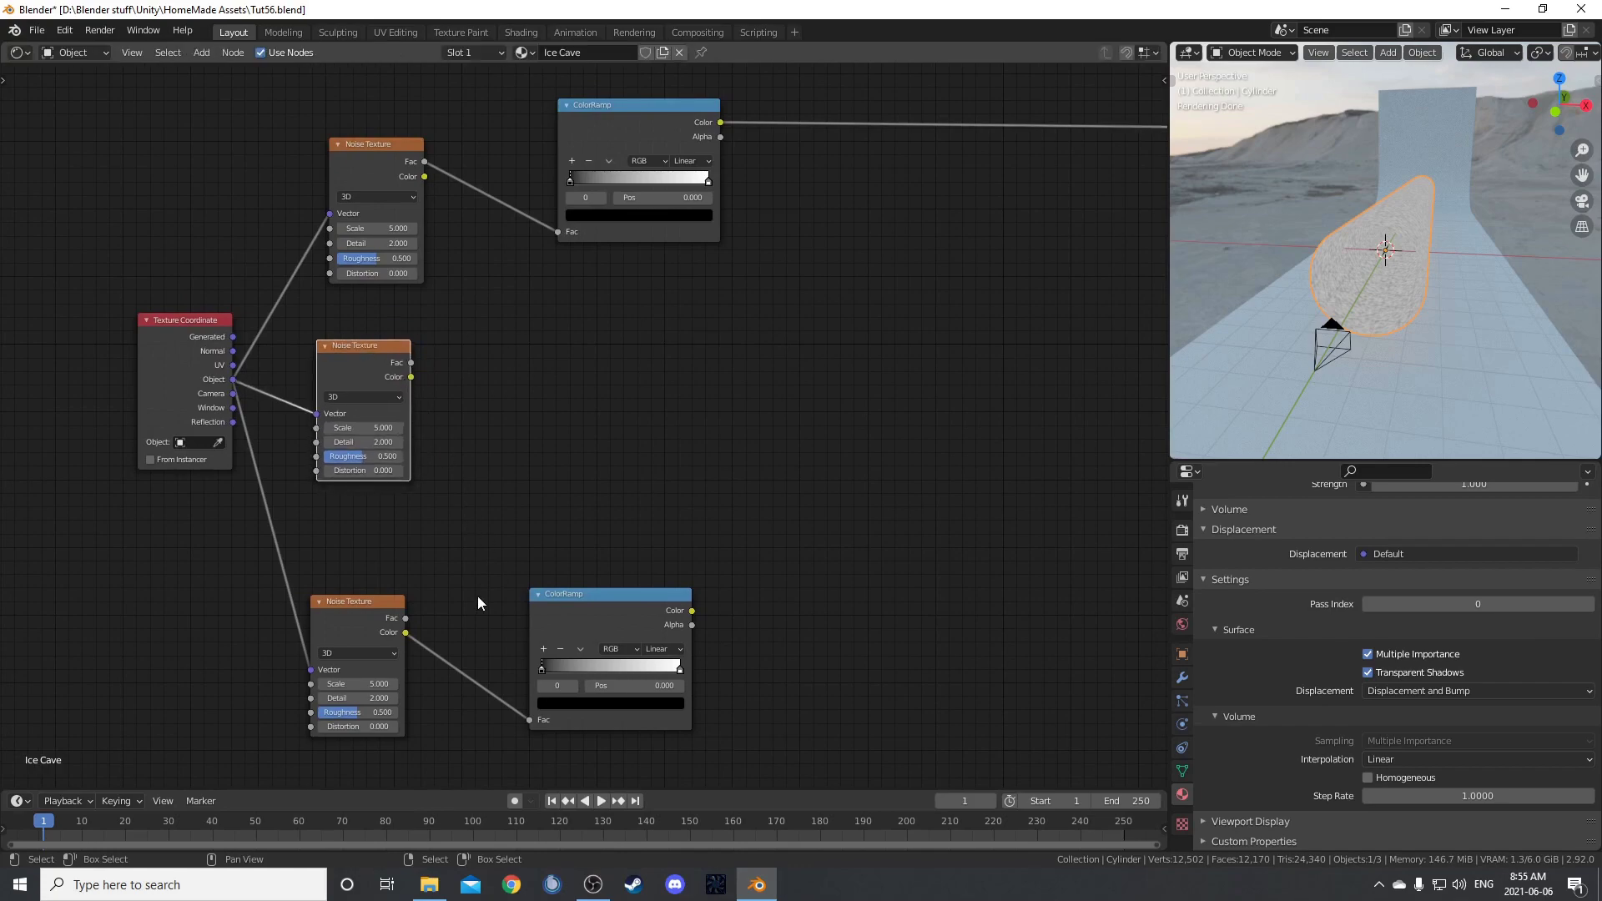
pyautogui.scroll(1, 474, 576)
pyautogui.moveTo(474, 553); pyautogui.dragTo(498, 574, button='middle')
pyautogui.moveTo(764, 724); pyautogui.dragTo(640, 538, button='middle')
# - Add a Mix node fed by the ColorRamp Color and the middle Noise Fac
pyautogui.hotkey('shift', 'a')
pyautogui.click(704, 511)
pyautogui.write('mix')
pyautogui.press('Return')
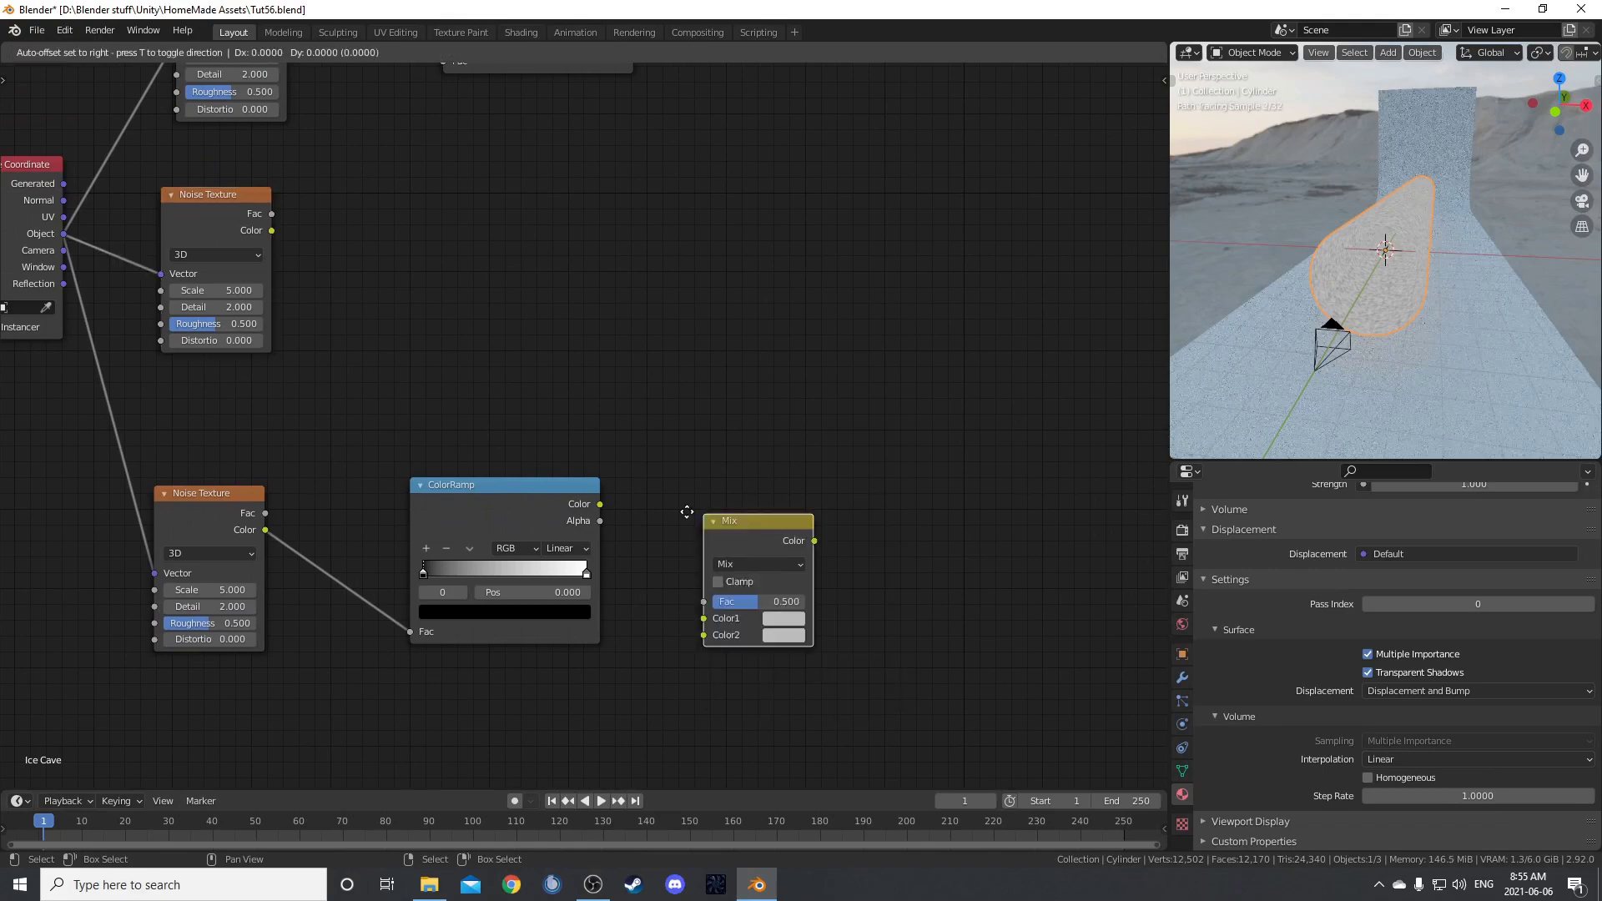
pyautogui.click(727, 300)
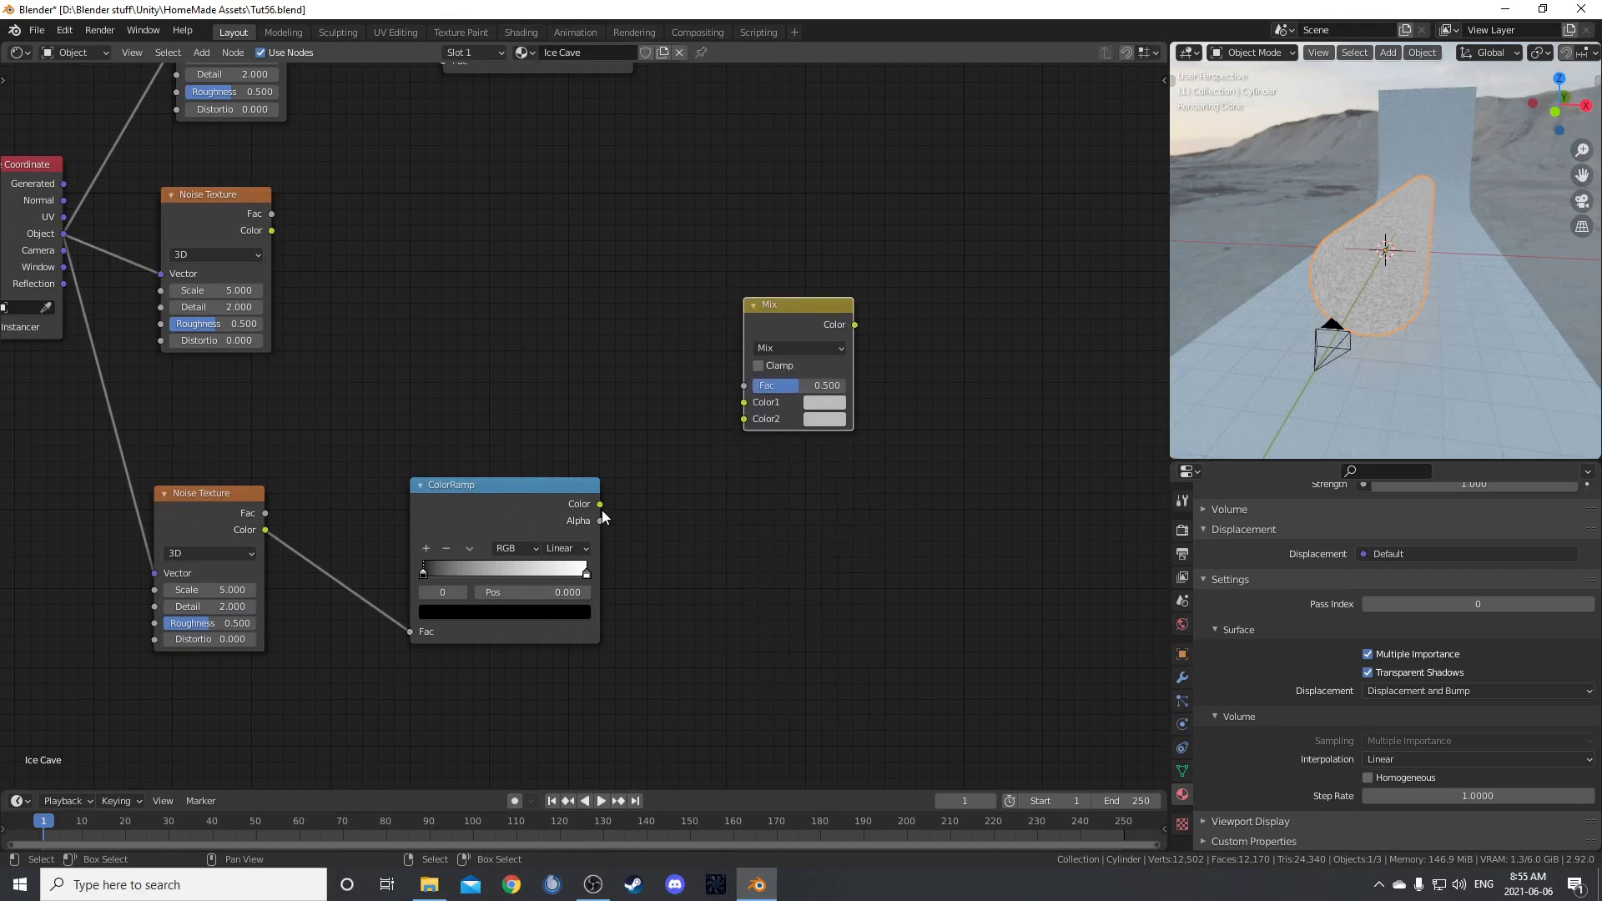
pyautogui.moveTo(601, 505); pyautogui.dragTo(741, 387)
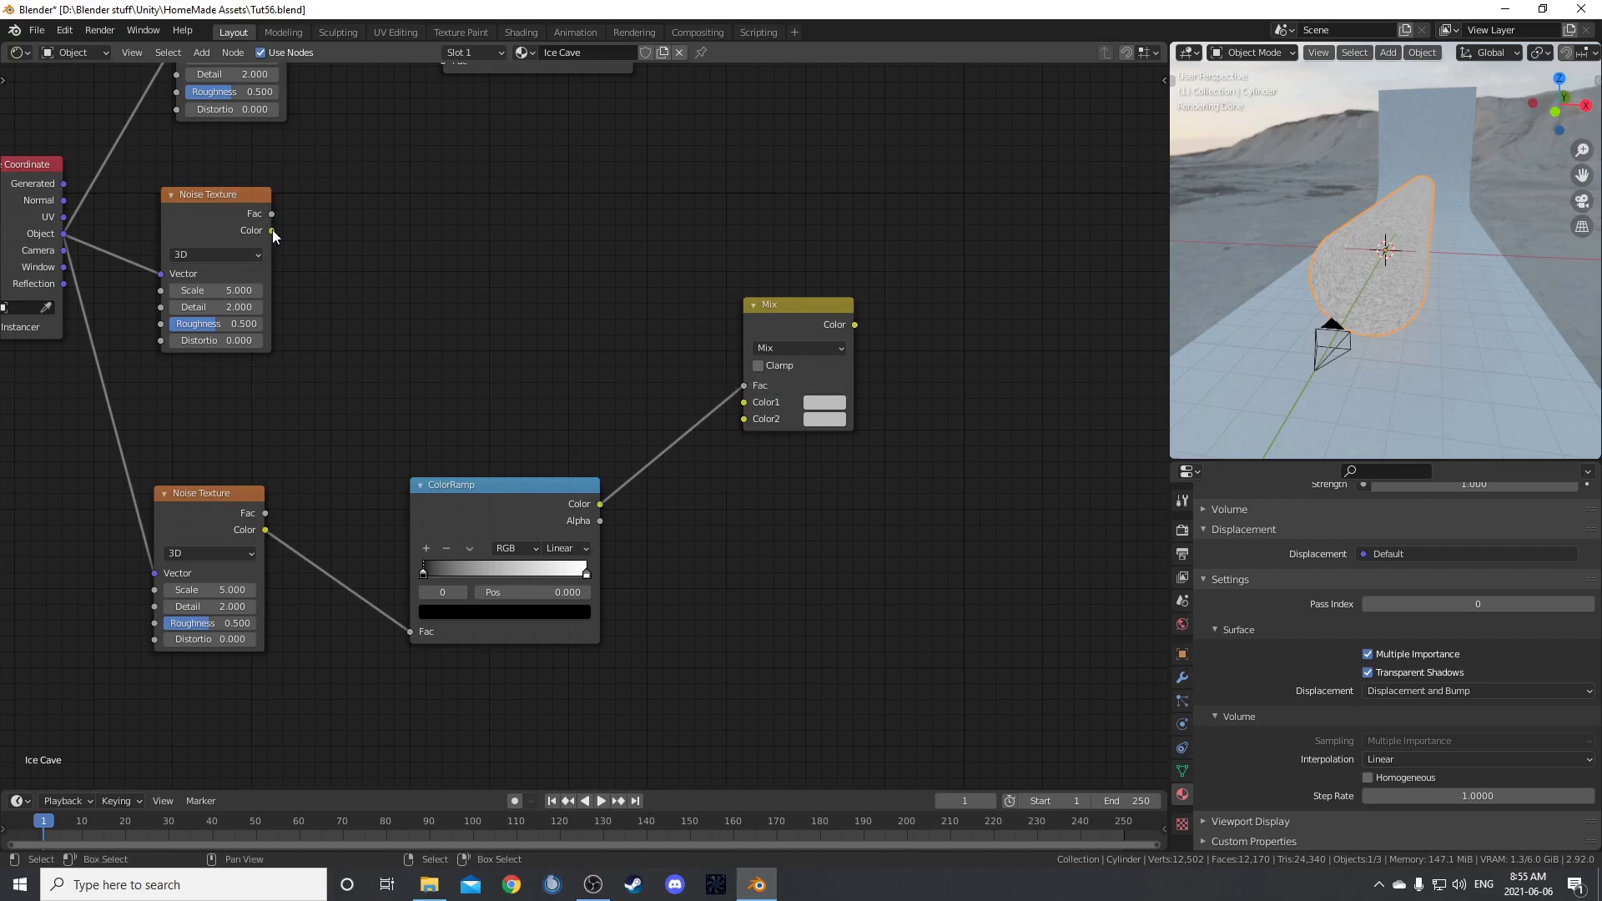
pyautogui.moveTo(272, 214); pyautogui.dragTo(753, 415)
# - Set the Mix node's Color2 to hex 808080 grey
pyautogui.scroll(1, 766, 490)
pyautogui.click(896, 417)
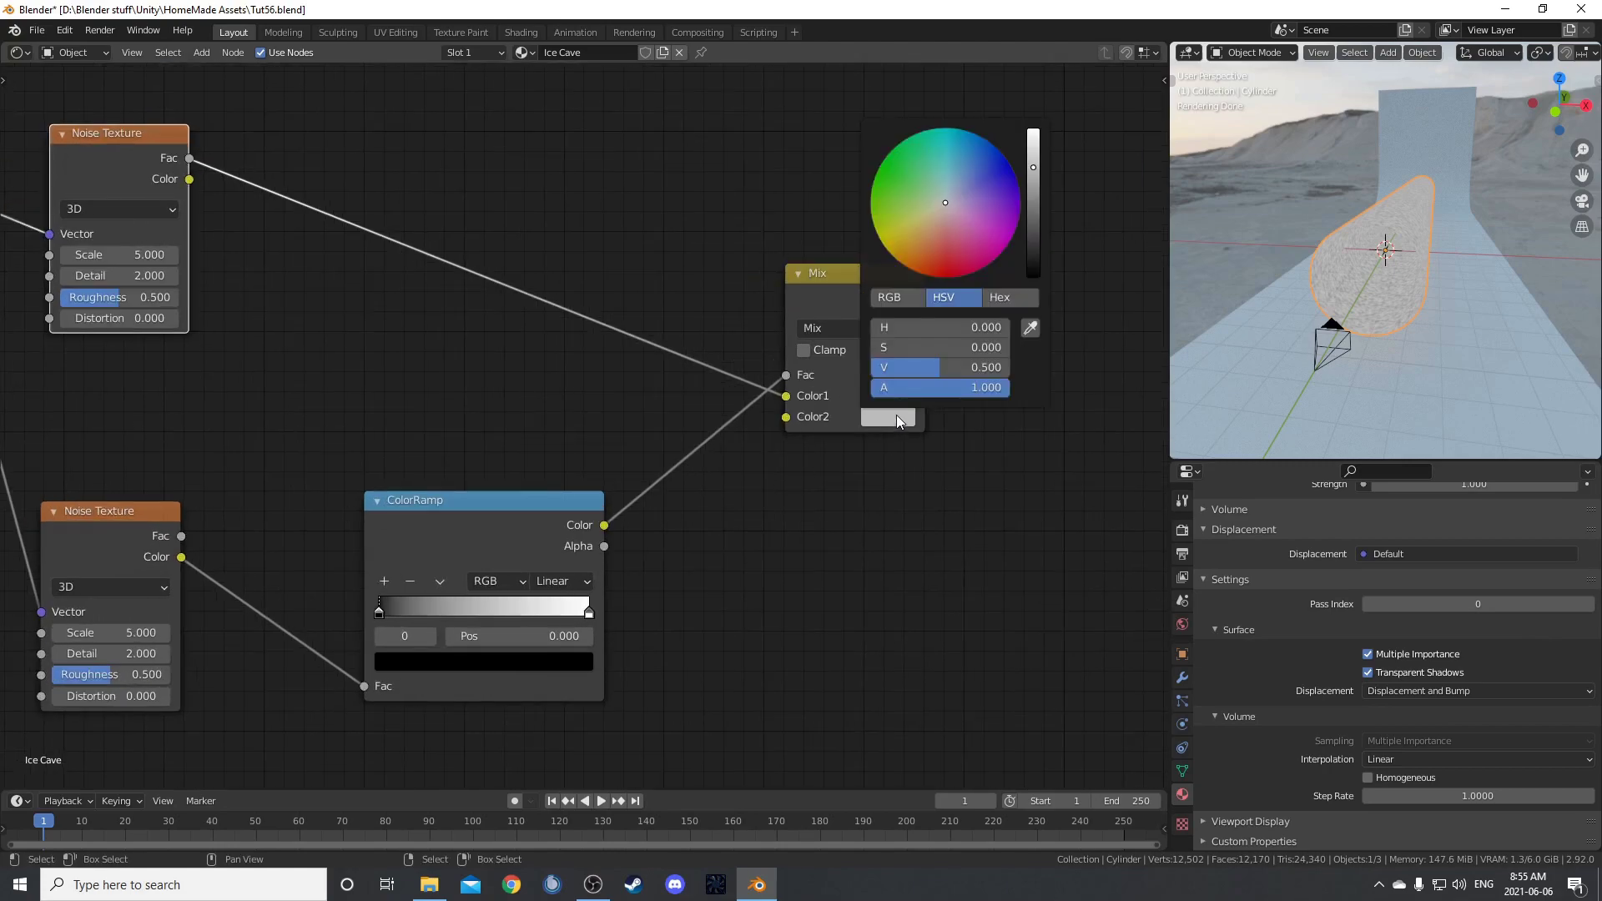
pyautogui.click(1005, 301)
pyautogui.click(953, 327)
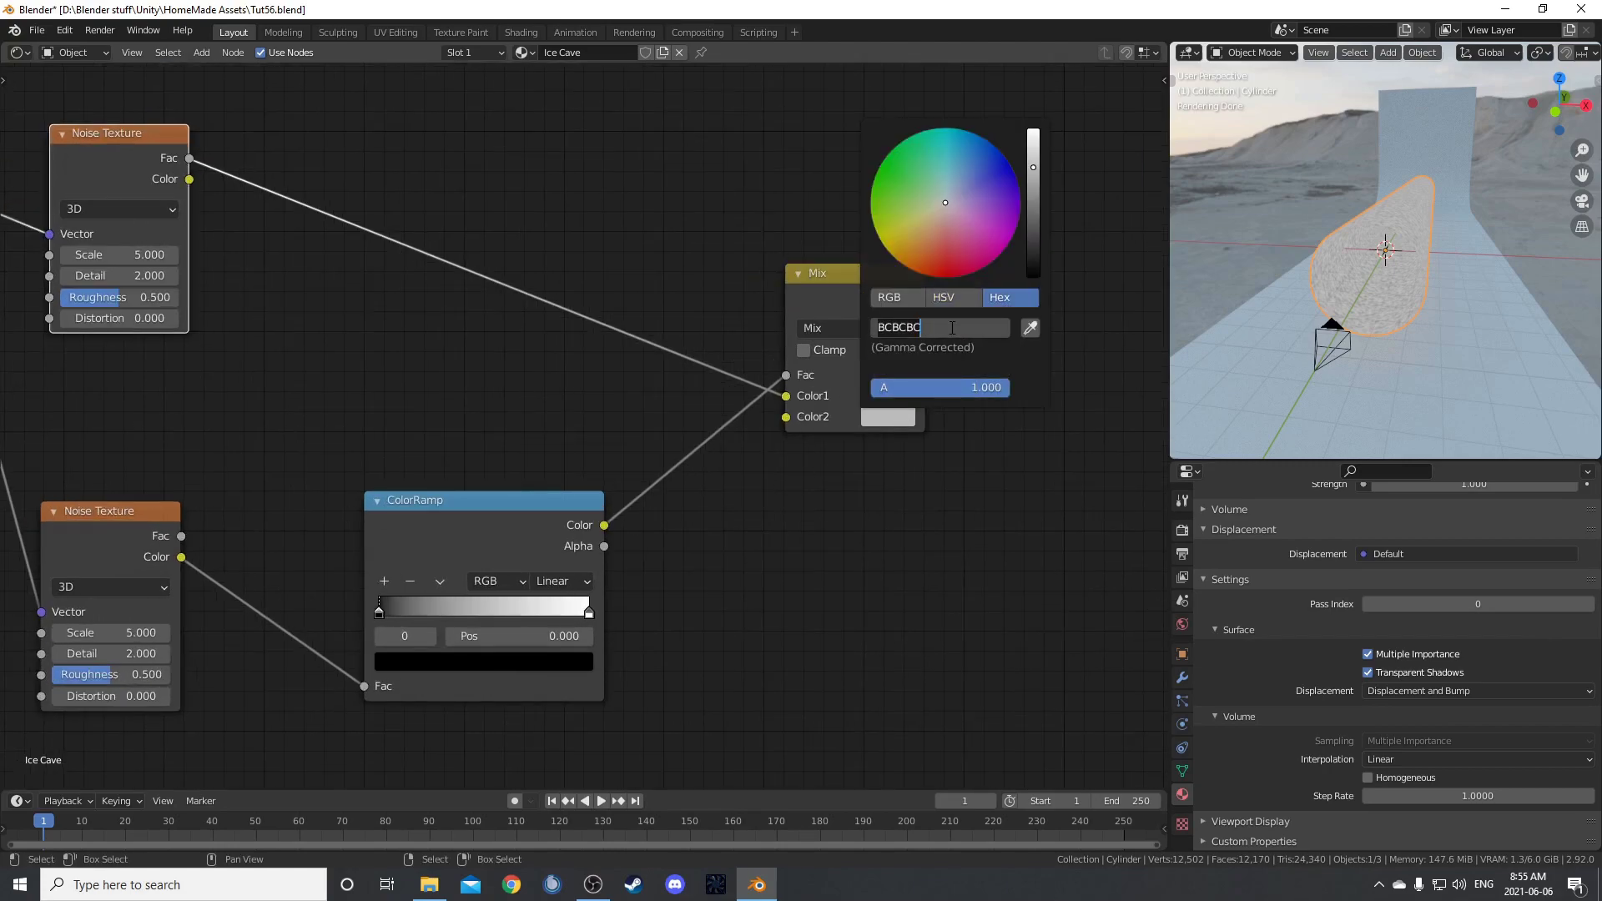
pyautogui.write('808080')
pyautogui.press('Return')
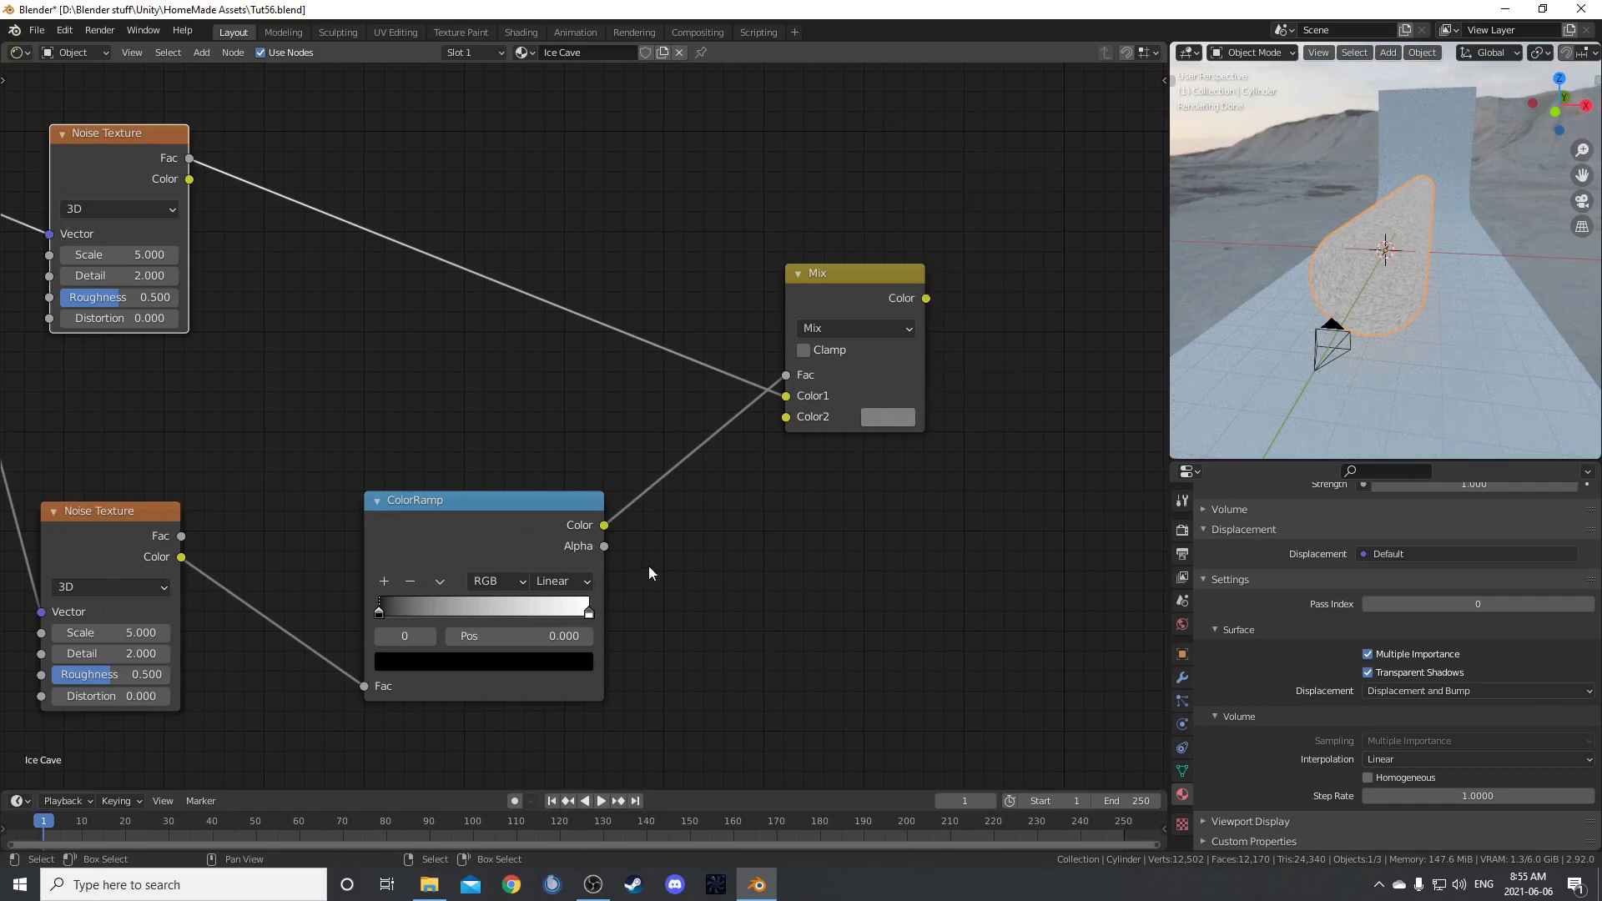
pyautogui.moveTo(548, 546); pyautogui.dragTo(788, 619, button='middle')
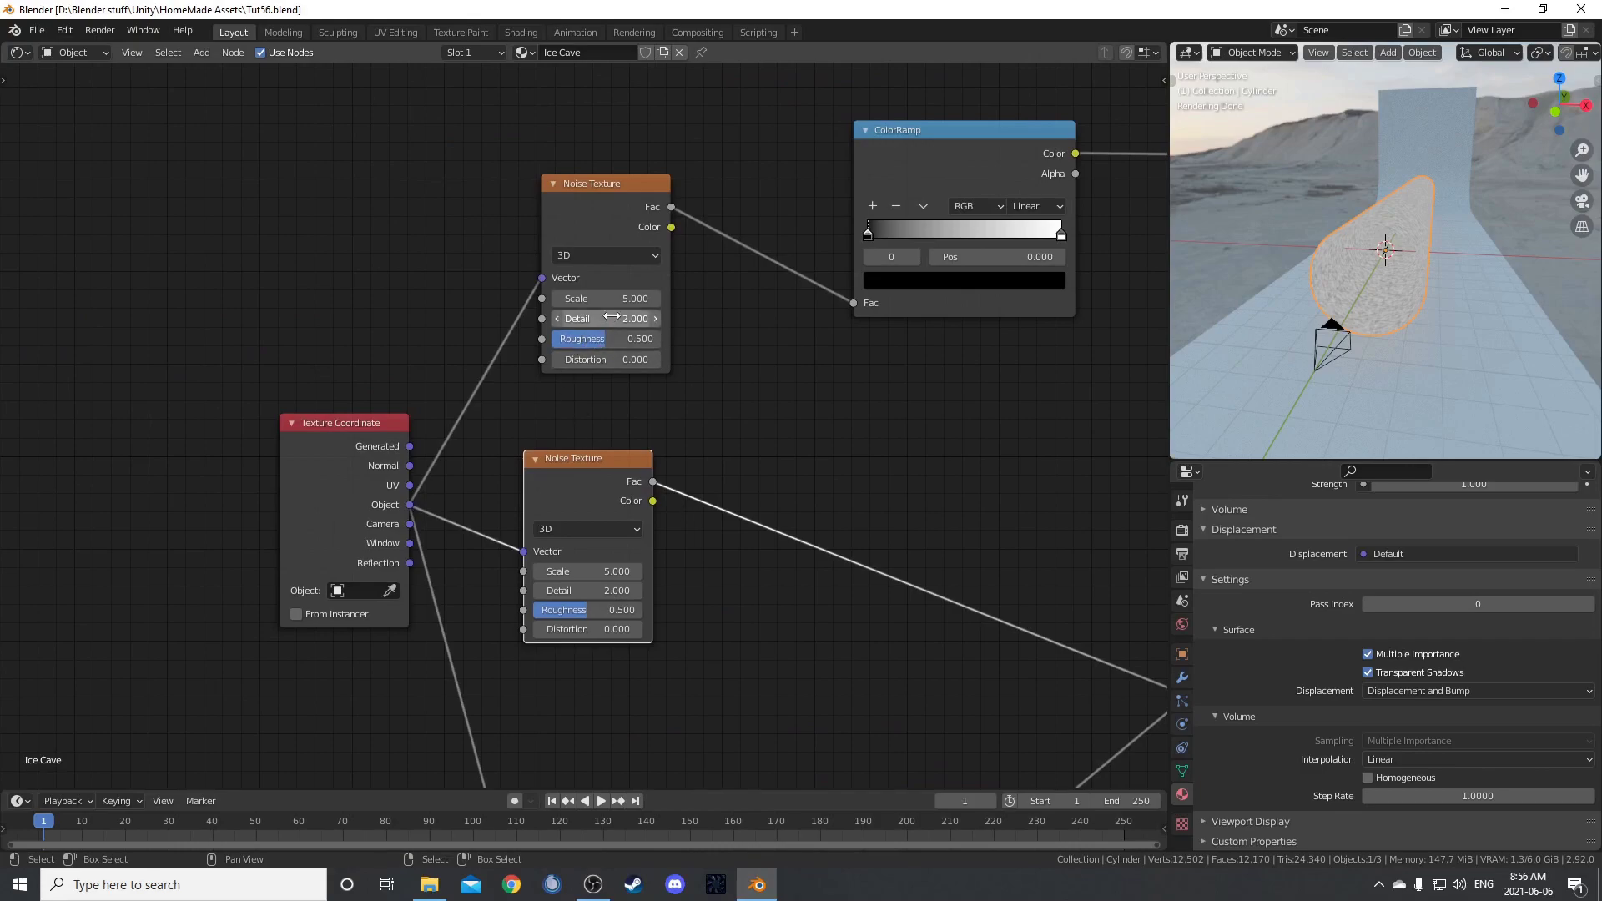
# - Give the upper Noise Texture Scale 0.5, Detail 6 and Roughness 0.3
pyautogui.click(614, 299)
pyautogui.press('BackSpace')
pyautogui.write('.5')
pyautogui.press('Tab')
pyautogui.write('6')
pyautogui.press('Tab')
pyautogui.press('BackSpace')
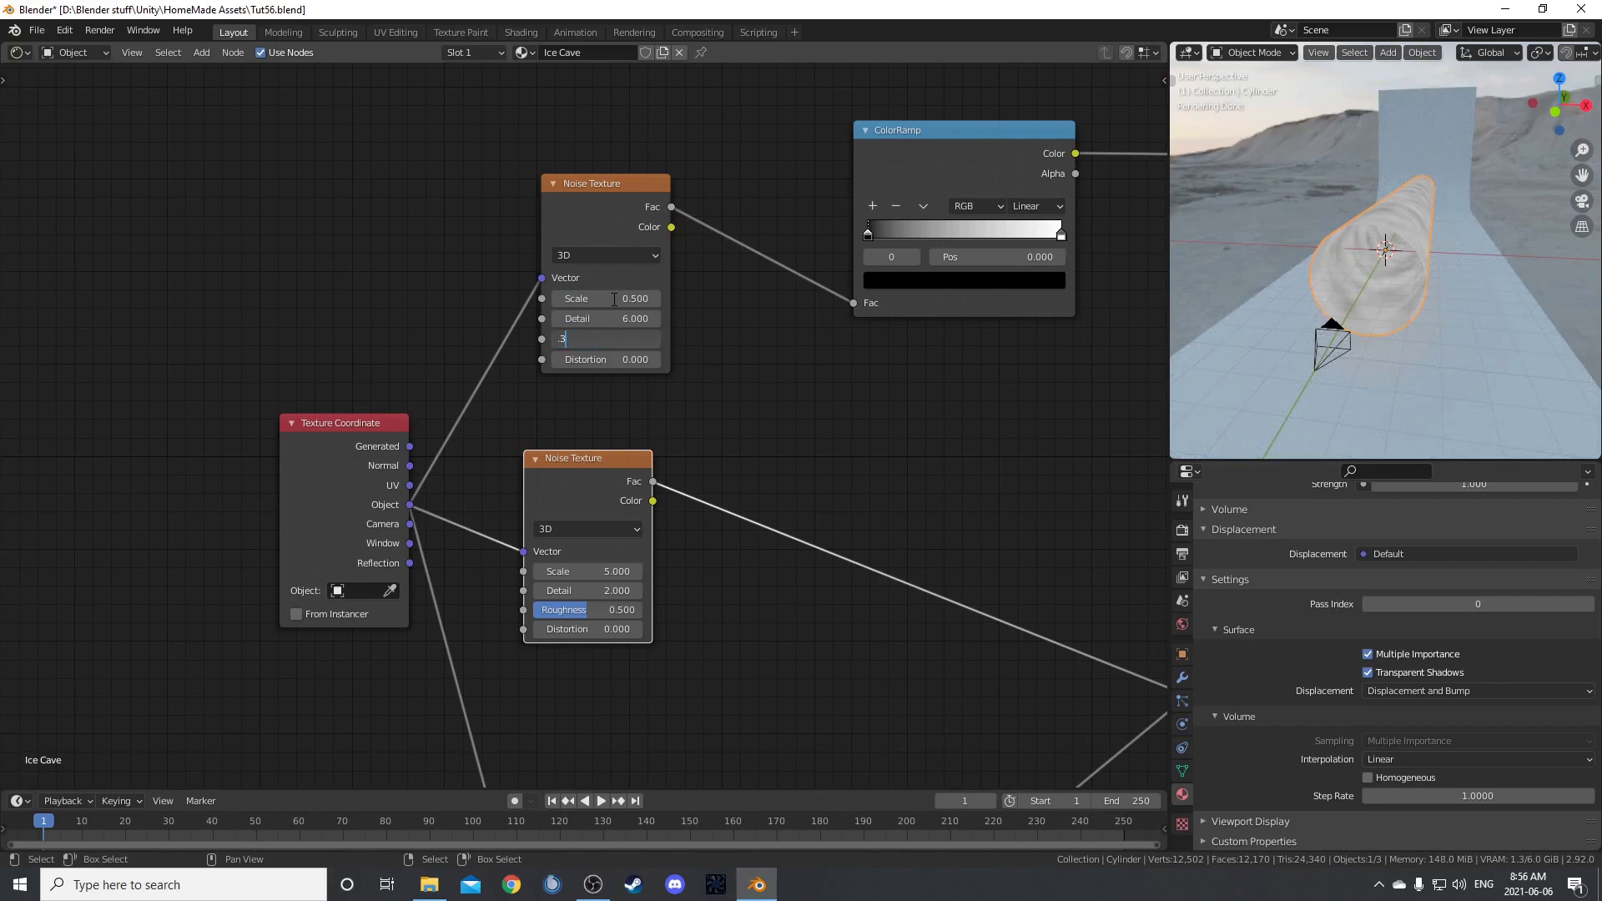
pyautogui.write('.3')
pyautogui.press('Return')
# - Set the middle Noise Texture to Detail 6 and Roughness 0.3, keeping Scale 1
pyautogui.moveTo(591, 464); pyautogui.dragTo(603, 337, button='middle')
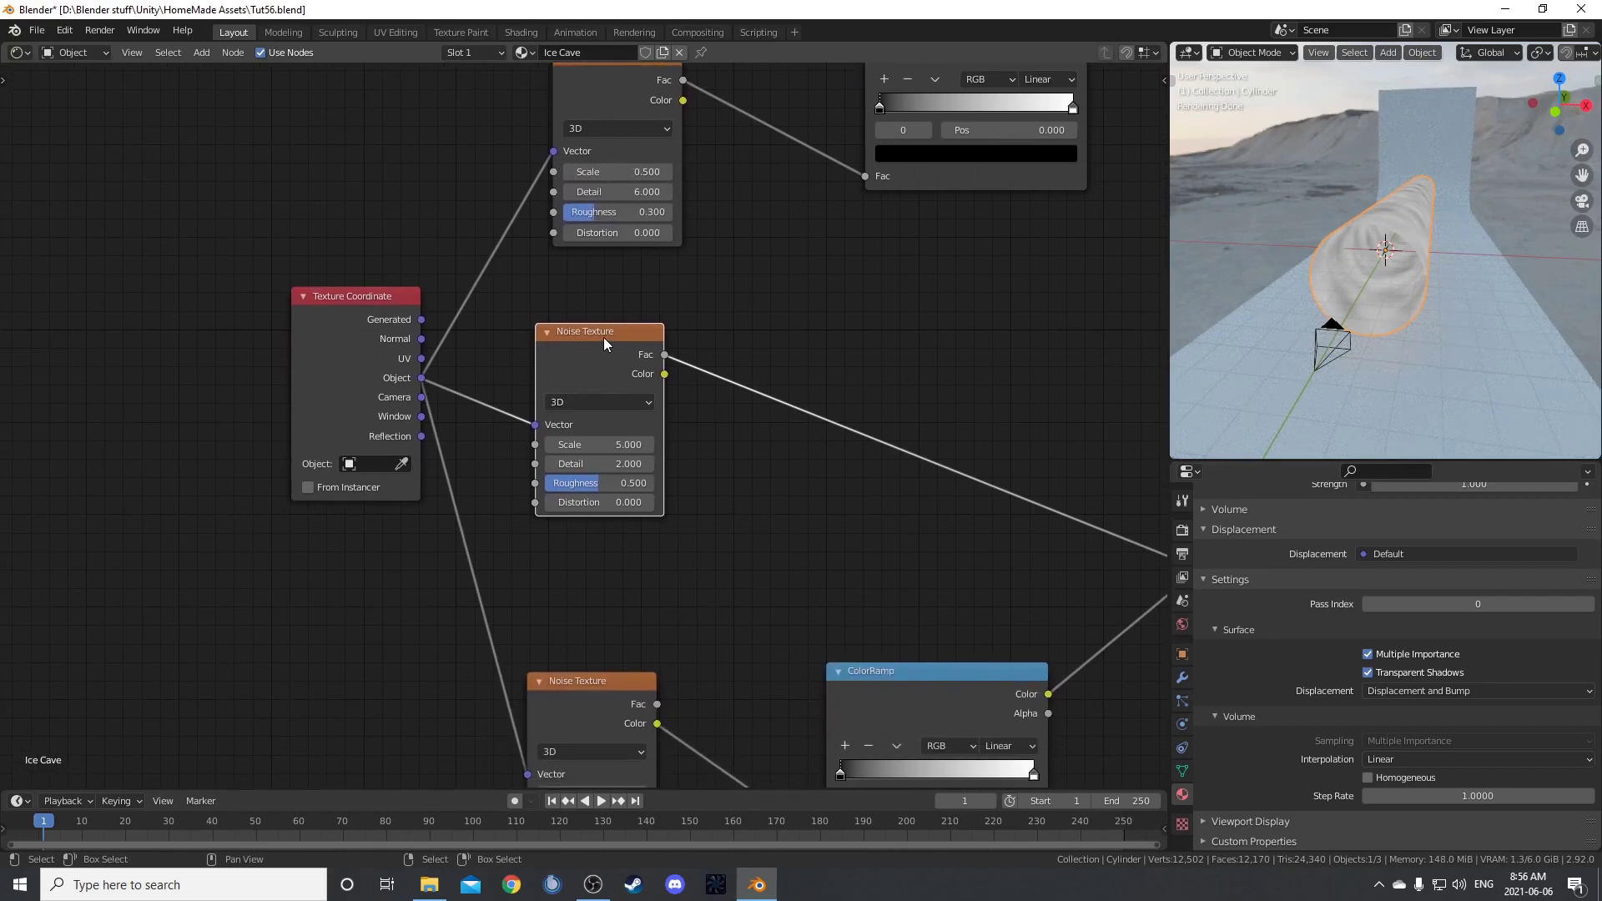
pyautogui.click(583, 447)
pyautogui.press('Tab')
pyautogui.write('6')
pyautogui.press('Tab')
pyautogui.write('.3')
pyautogui.press('Return')
# - Set the lower Noise Texture's Scale to 0.5
pyautogui.keyDown('shift'); pyautogui.scroll(-8, 715, 414); pyautogui.keyUp('shift')
pyautogui.scroll(1, 709, 497)
pyautogui.click(683, 478)
pyautogui.write('.5')
pyautogui.press('Return')
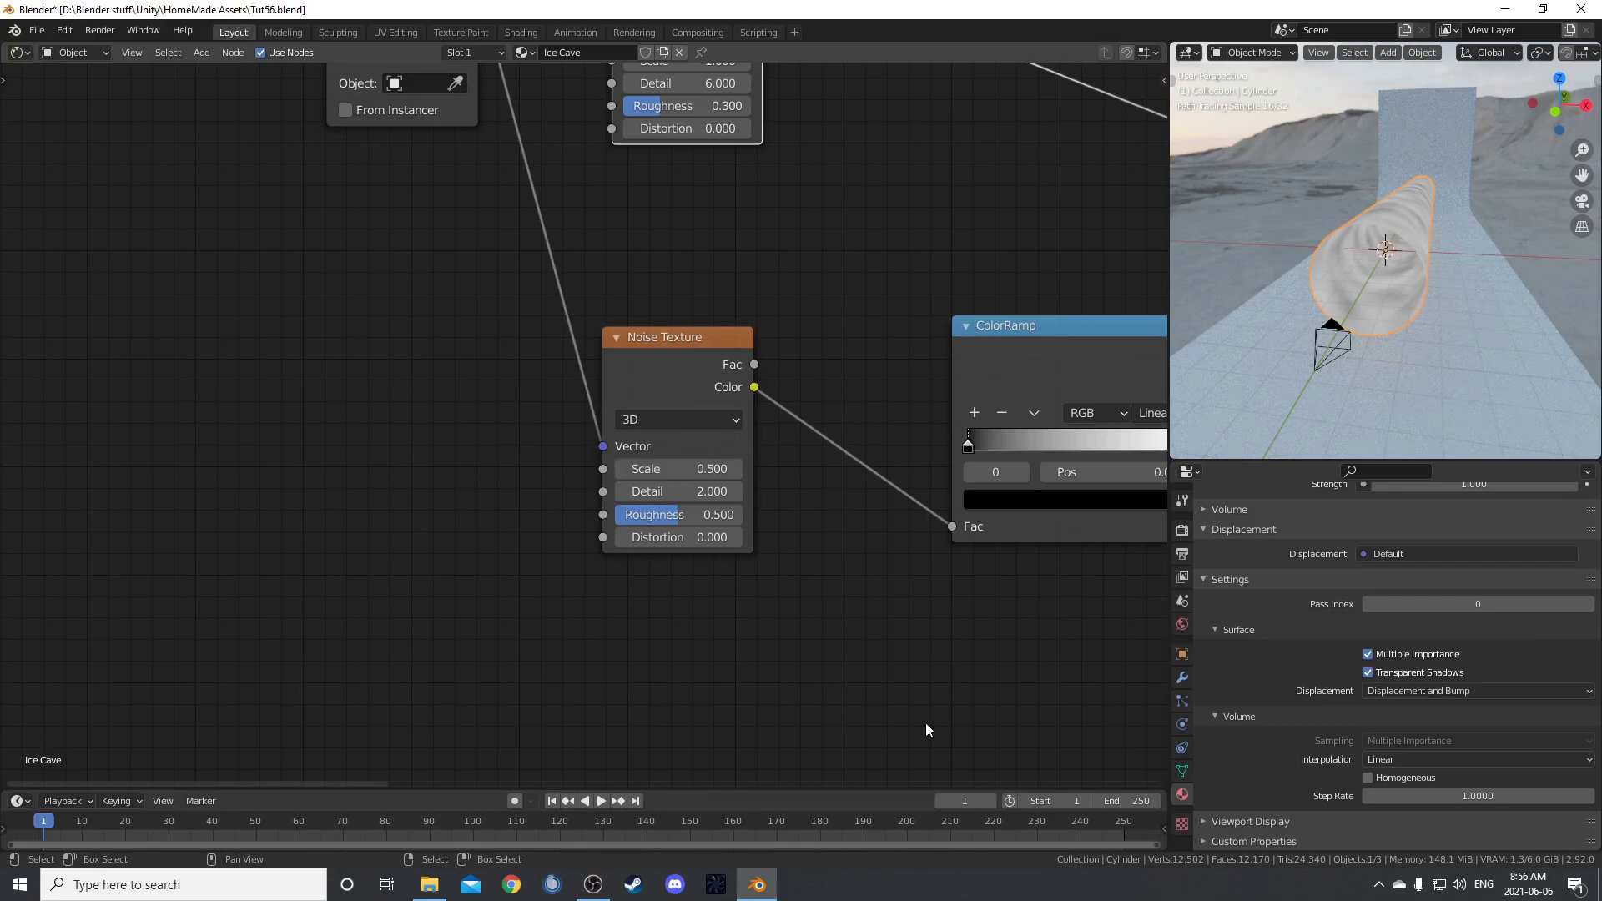
pyautogui.scroll(-2, 849, 684)
pyautogui.keyDown('ctrl'); pyautogui.hscroll(5, 523, 547); pyautogui.keyUp('ctrl')
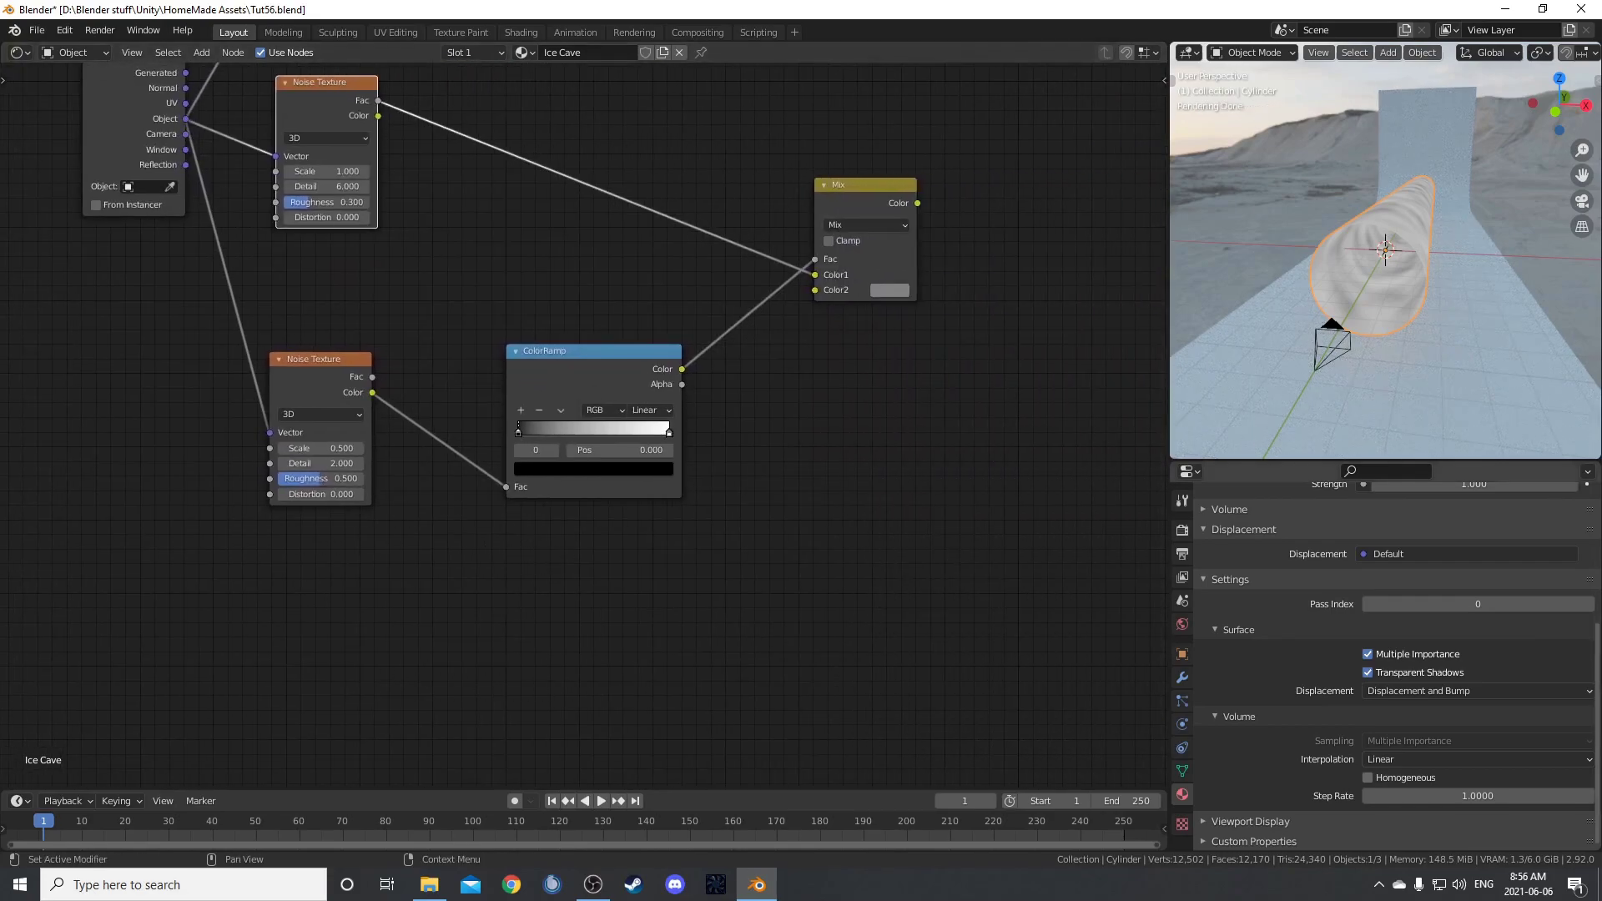
pyautogui.scroll(-2, 387, 332)
# - Change the ColorRamp's black stop colour to hex 333333
pyautogui.scroll(5, 652, 472)
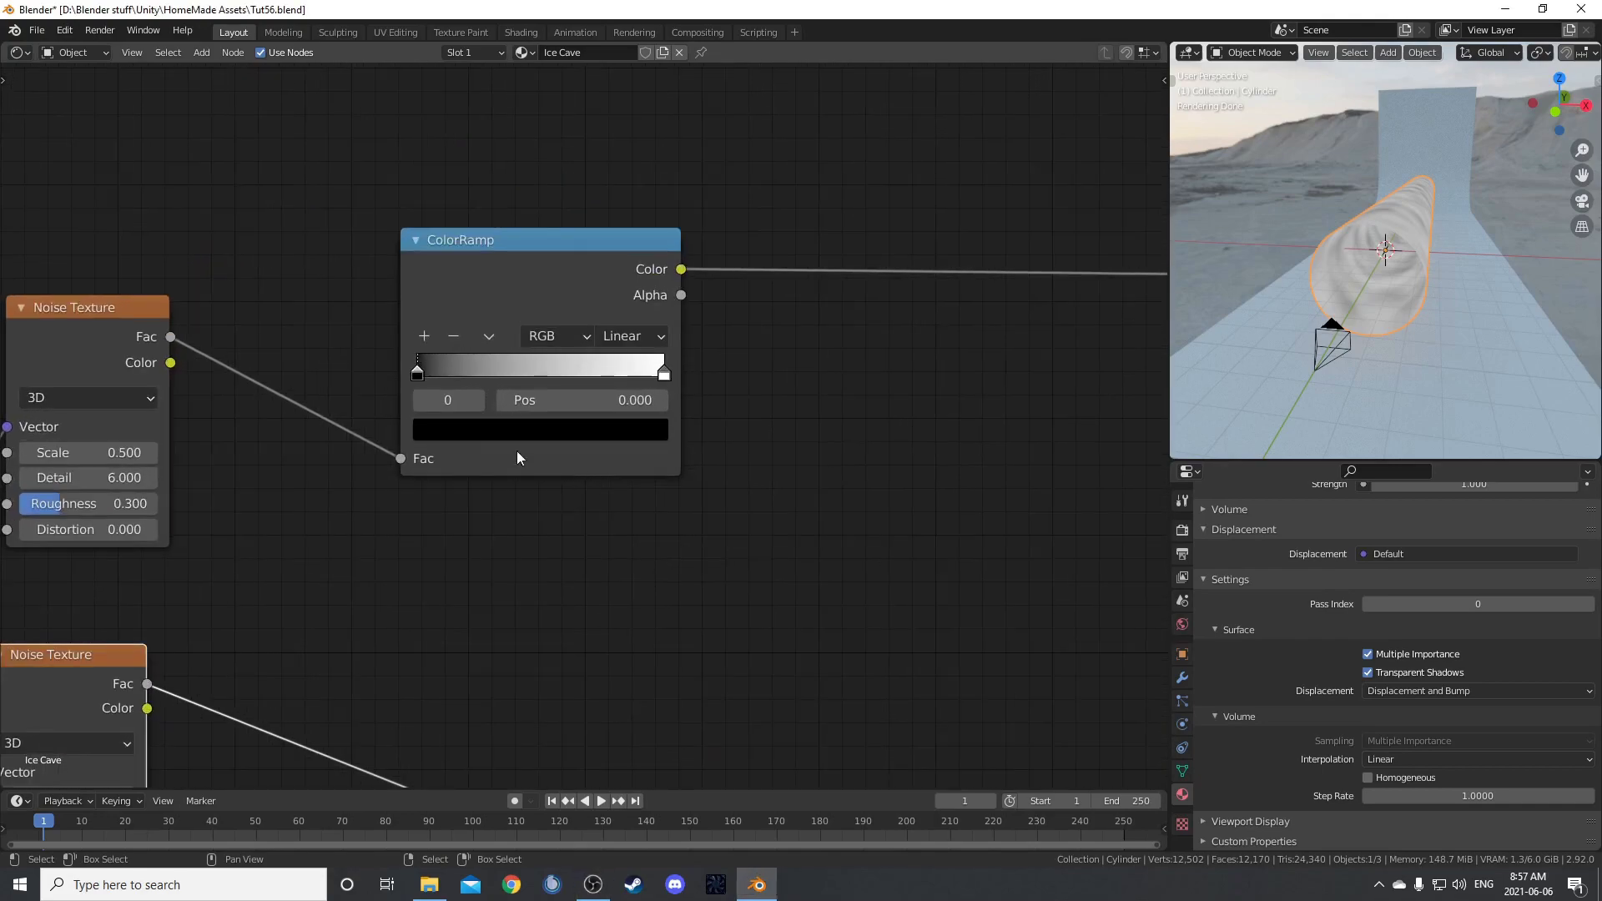
pyautogui.click(481, 433)
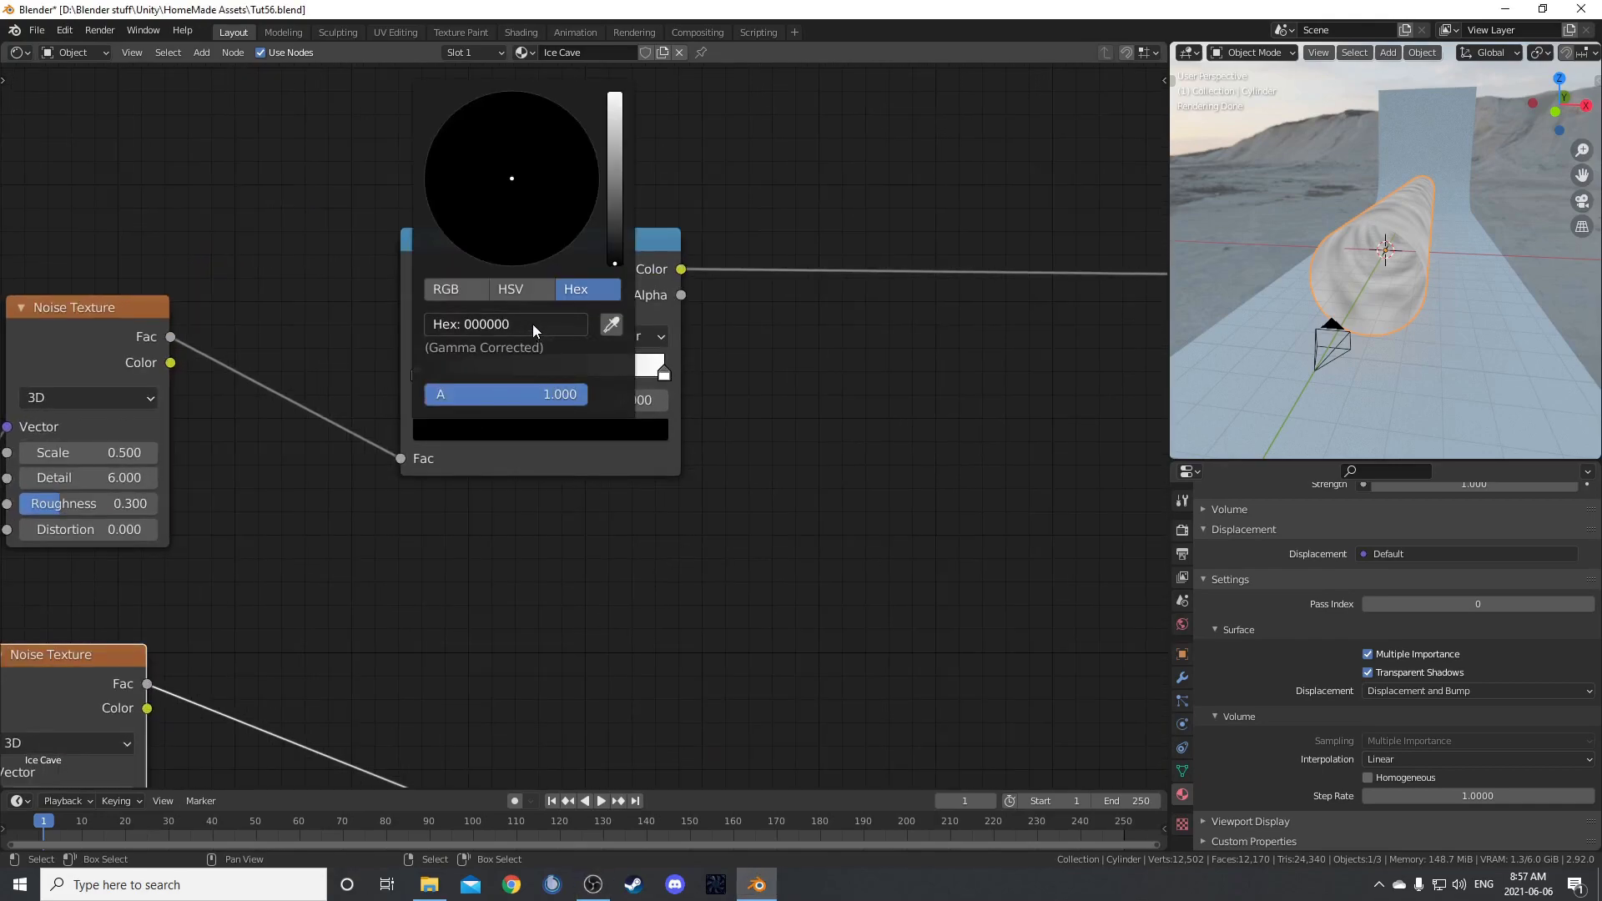
pyautogui.click(533, 324)
pyautogui.write('3')
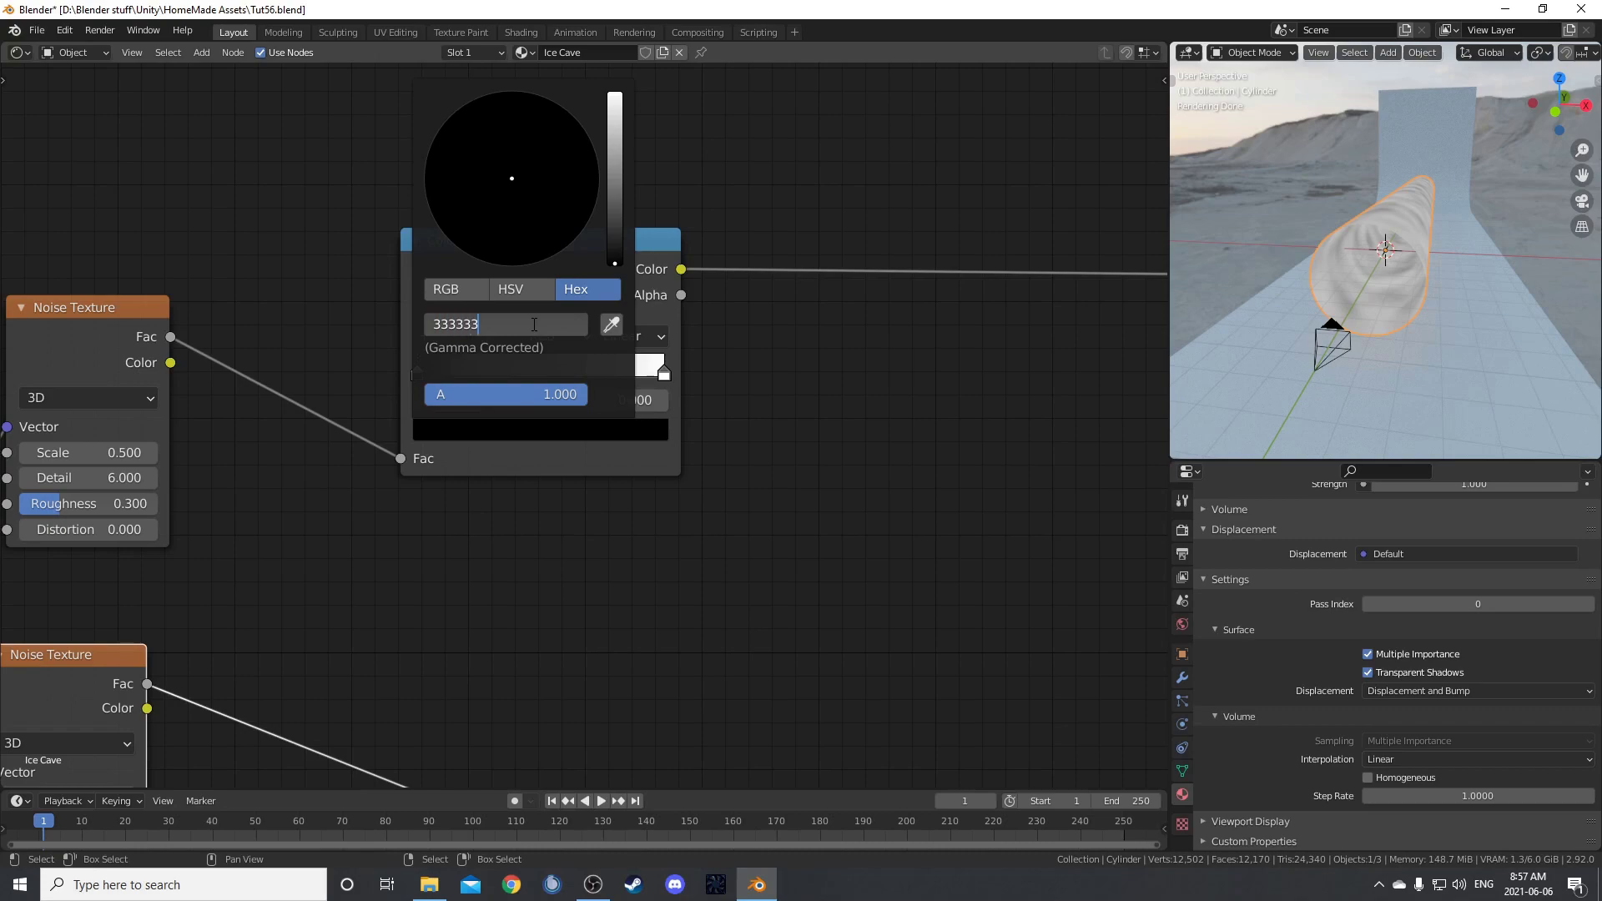
pyautogui.write('33333')
pyautogui.press('Return')
# - Move the dark stop to position 0.25 and the white stop to 0.77
pyautogui.moveTo(415, 533); pyautogui.dragTo(391, 579, button='middle')
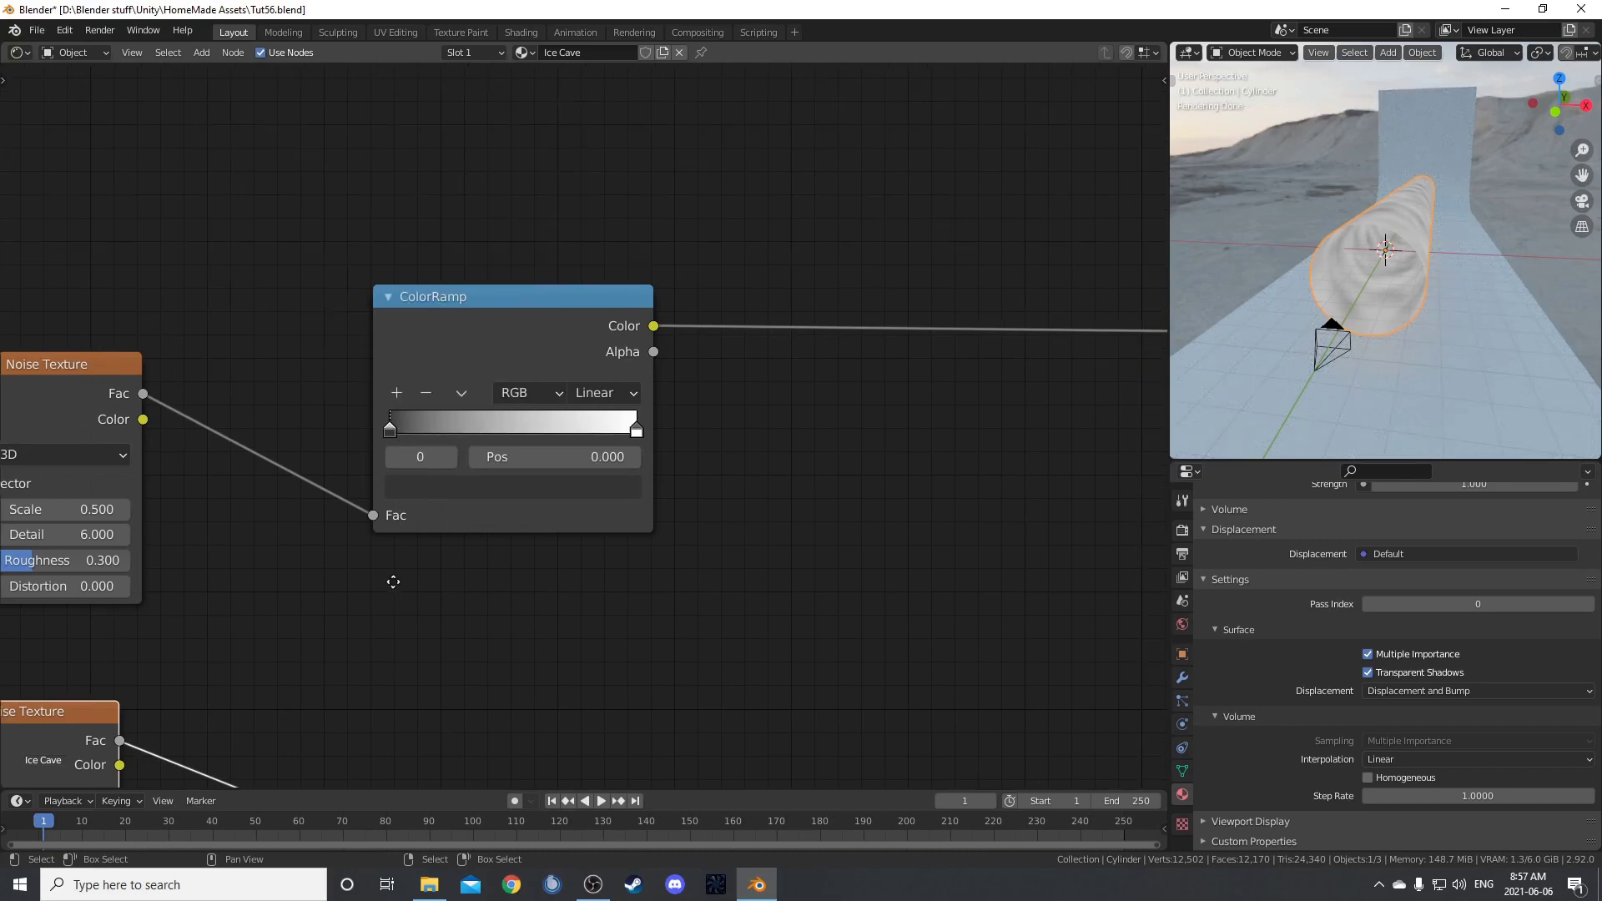
pyautogui.scroll(2, 390, 579)
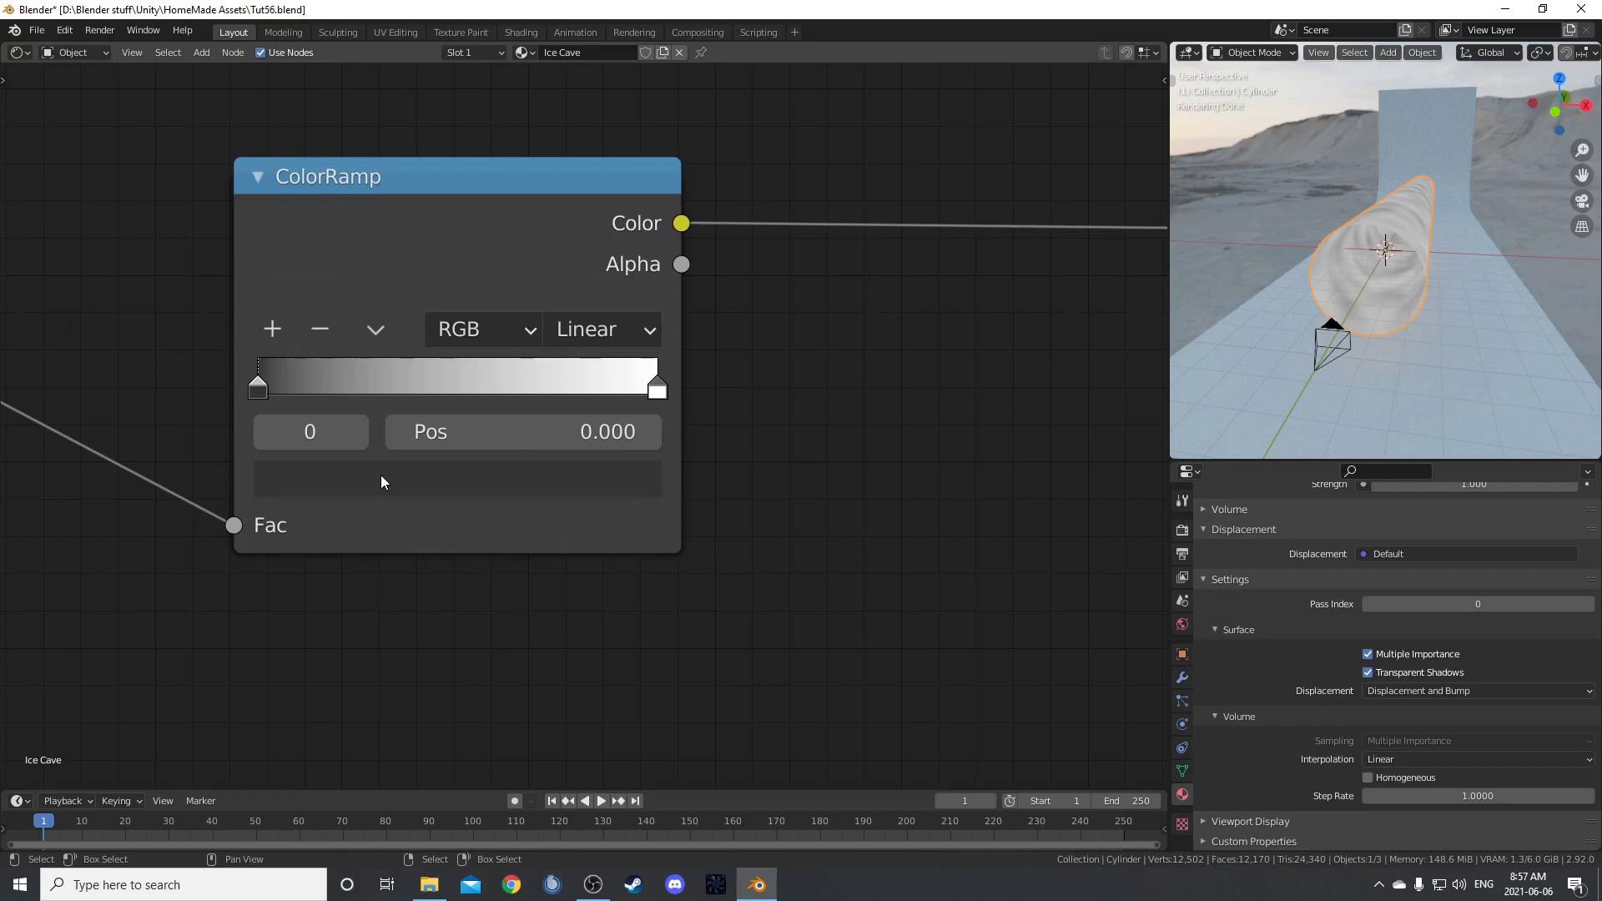
pyautogui.click(482, 434)
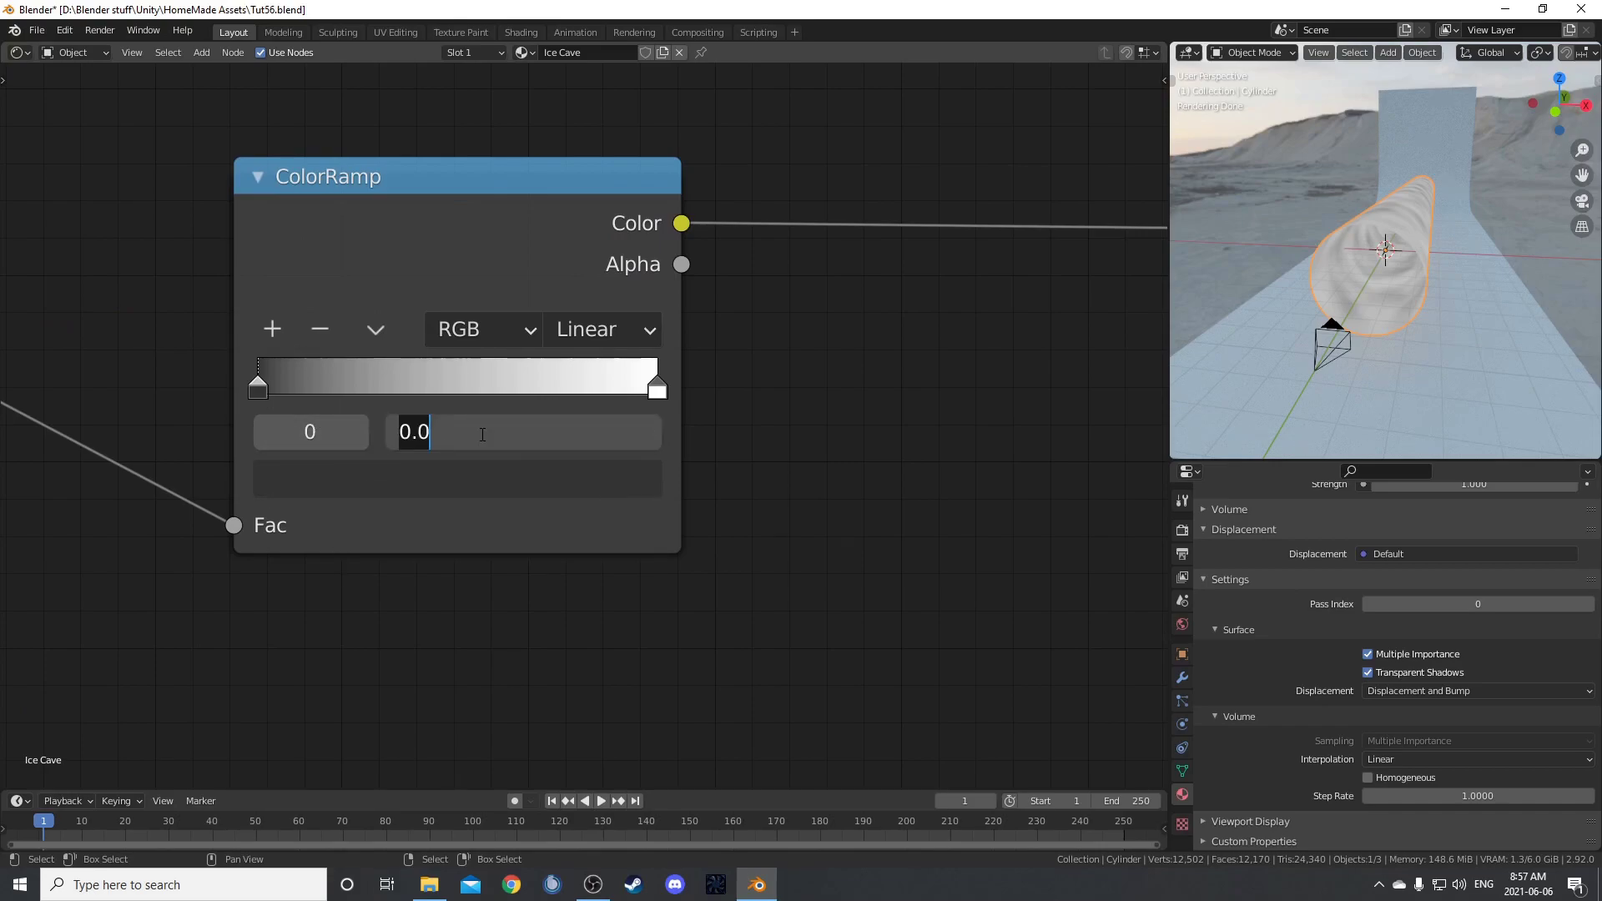
pyautogui.write('.25')
pyautogui.press('Return')
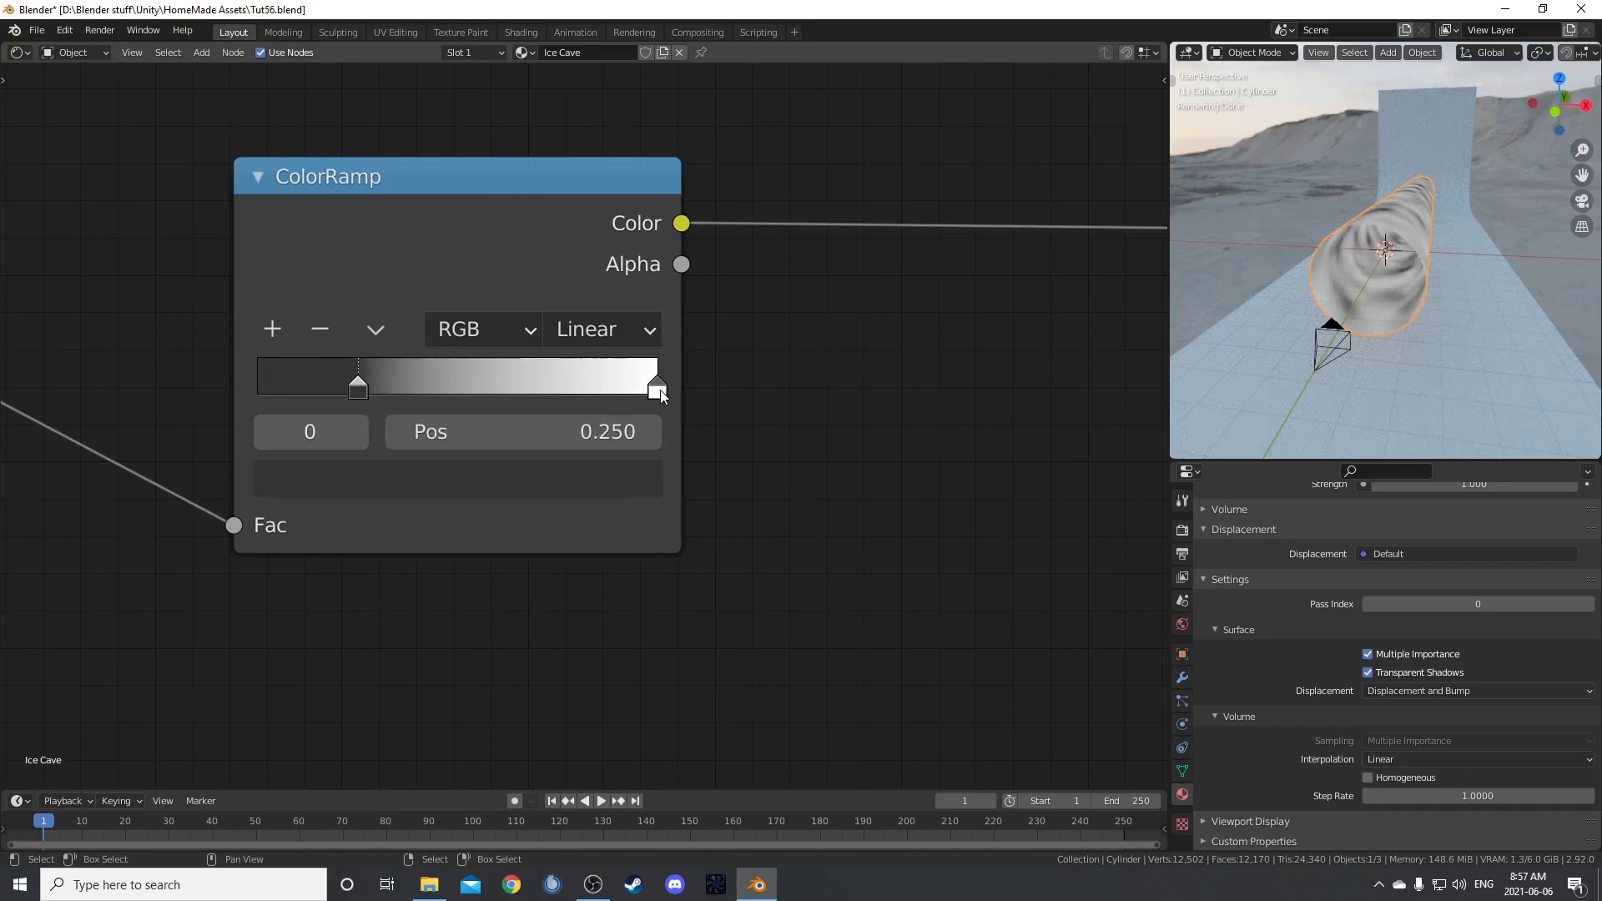
pyautogui.click(659, 392)
pyautogui.click(598, 427)
pyautogui.write('.77')
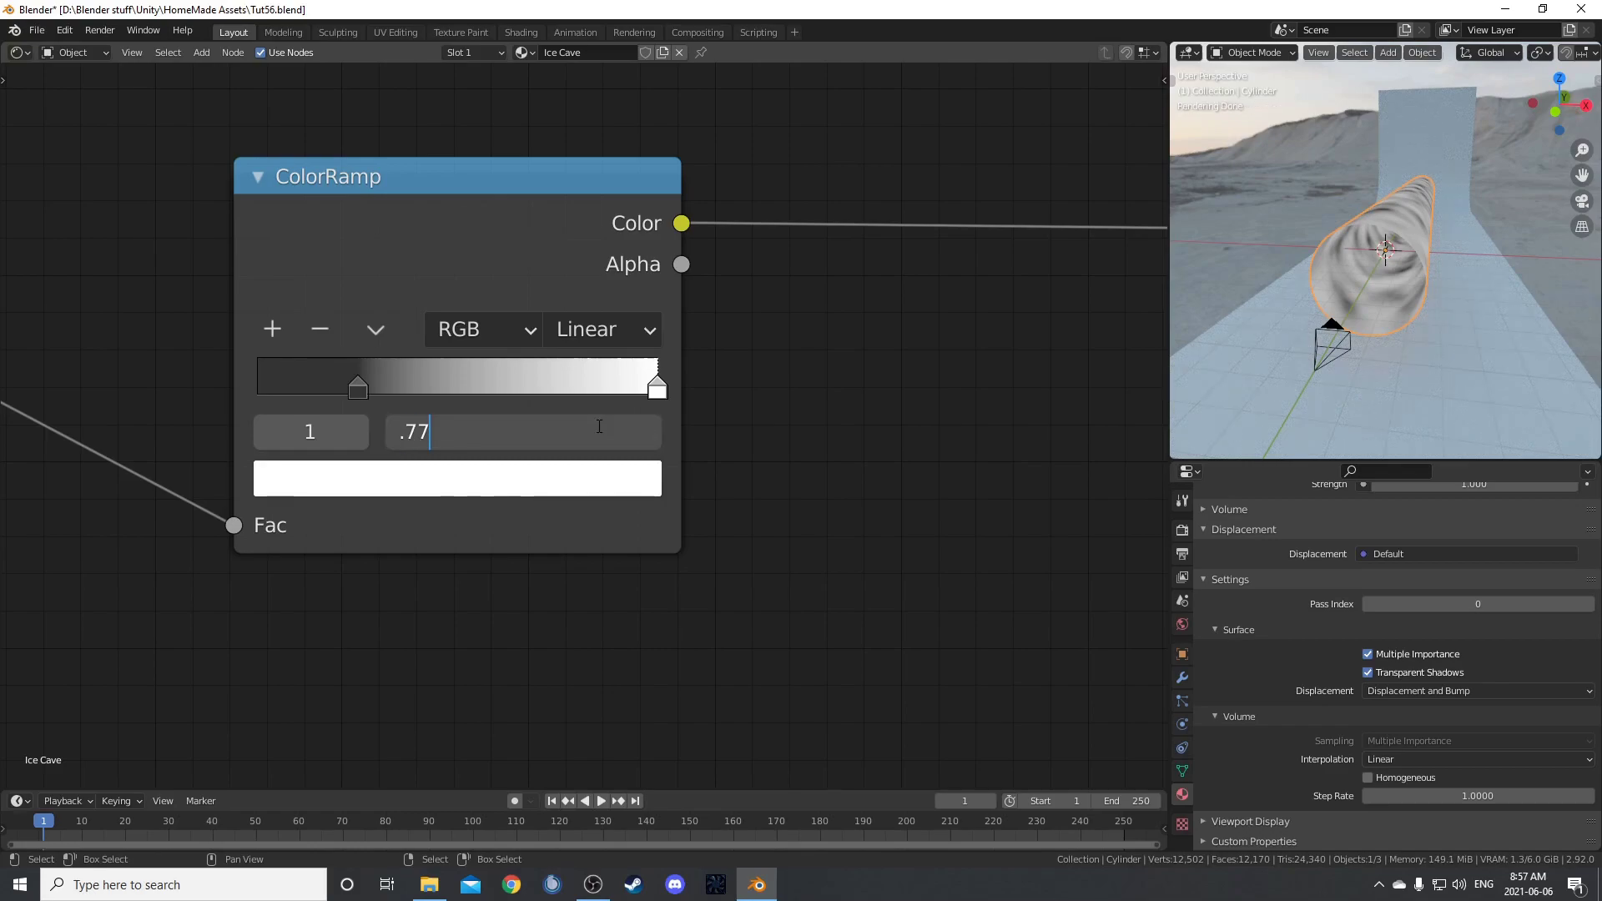
pyautogui.press('Return')
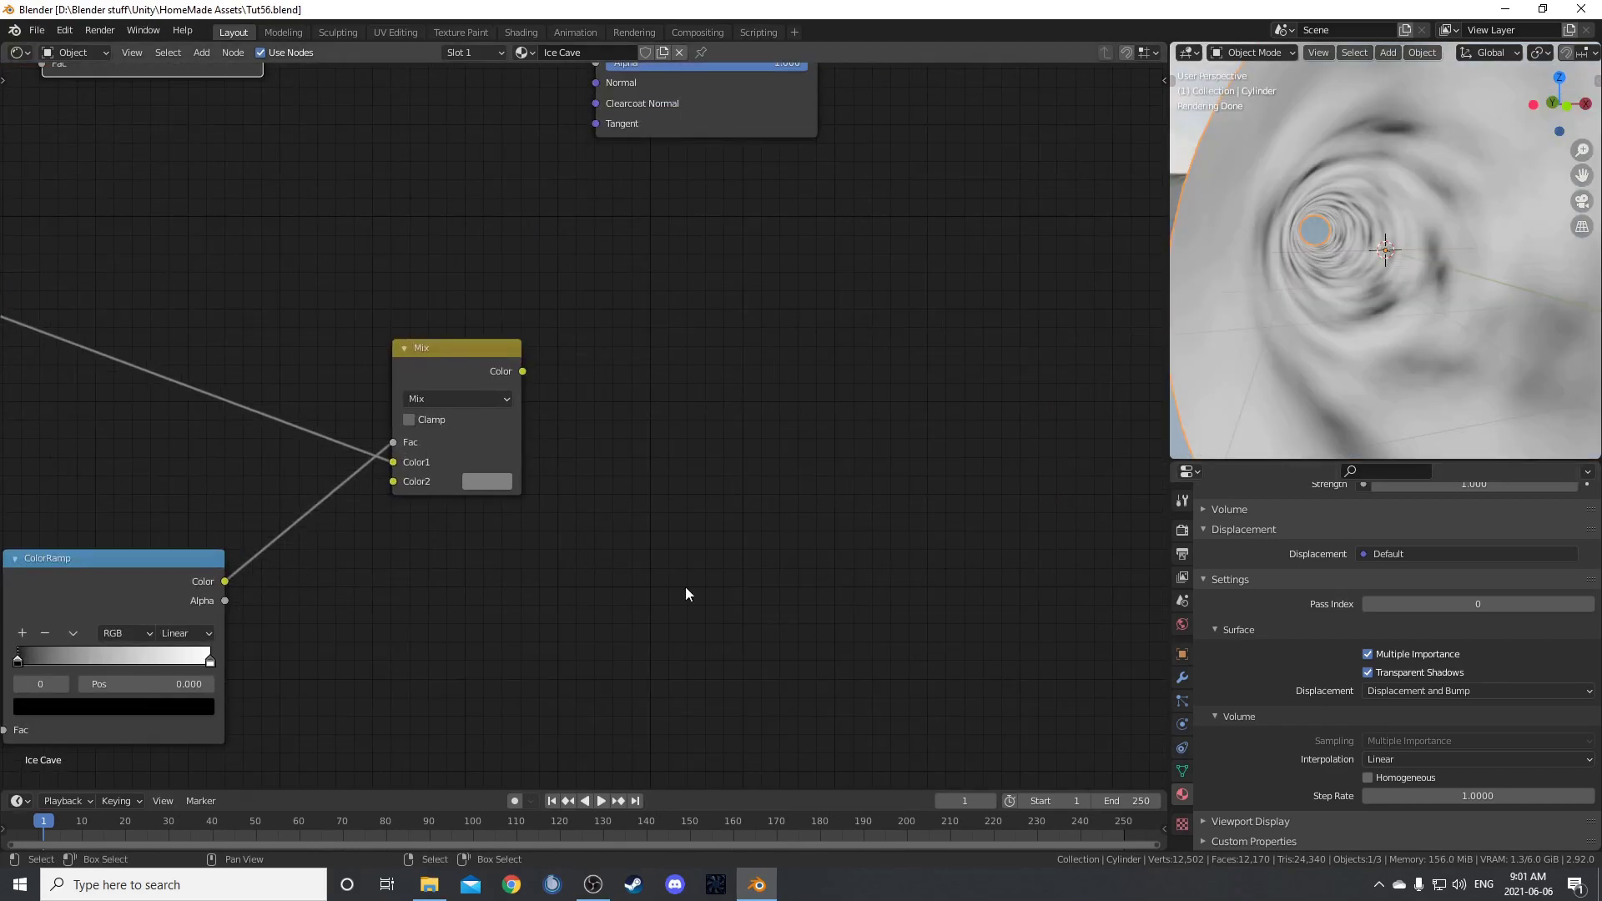
# - Add a Displacement node taking Mix Color as Height, wired into the Material Output's Displacement
pyautogui.hotkey('shift', 'a')
pyautogui.write('disp')
pyautogui.press('Return')
pyautogui.click(734, 309)
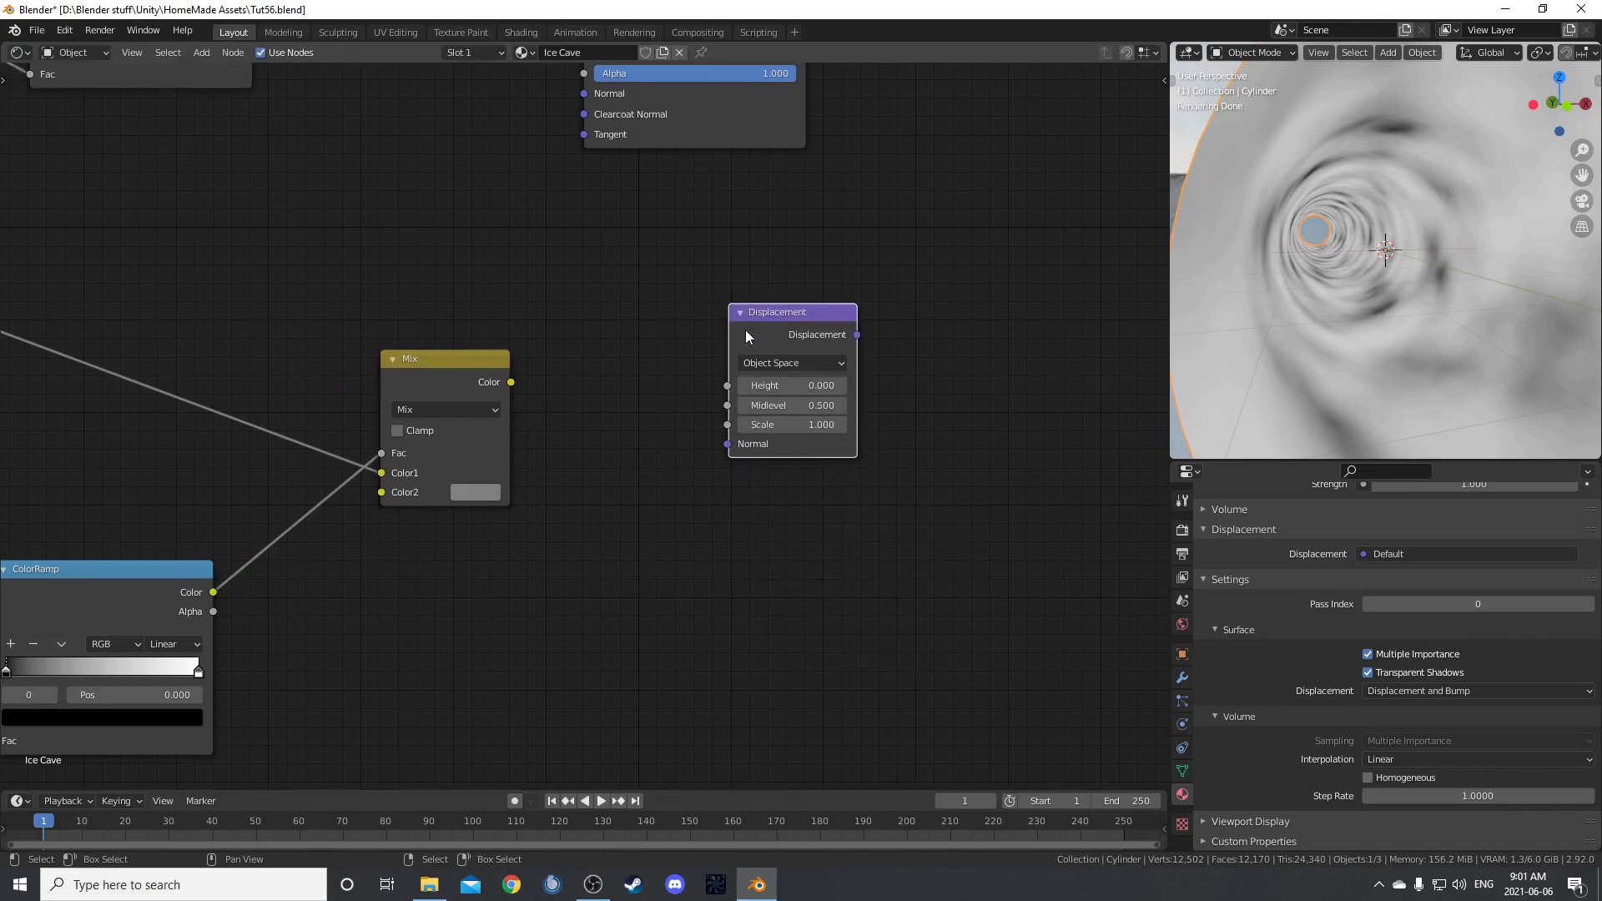
pyautogui.moveTo(710, 386); pyautogui.dragTo(437, 468, button='middle')
pyautogui.moveTo(238, 463); pyautogui.dragTo(454, 466)
pyautogui.moveTo(778, 496); pyautogui.dragTo(677, 488, button='middle')
pyautogui.moveTo(482, 409); pyautogui.dragTo(953, 458)
pyautogui.moveTo(366, 550); pyautogui.dragTo(443, 483, button='middle')
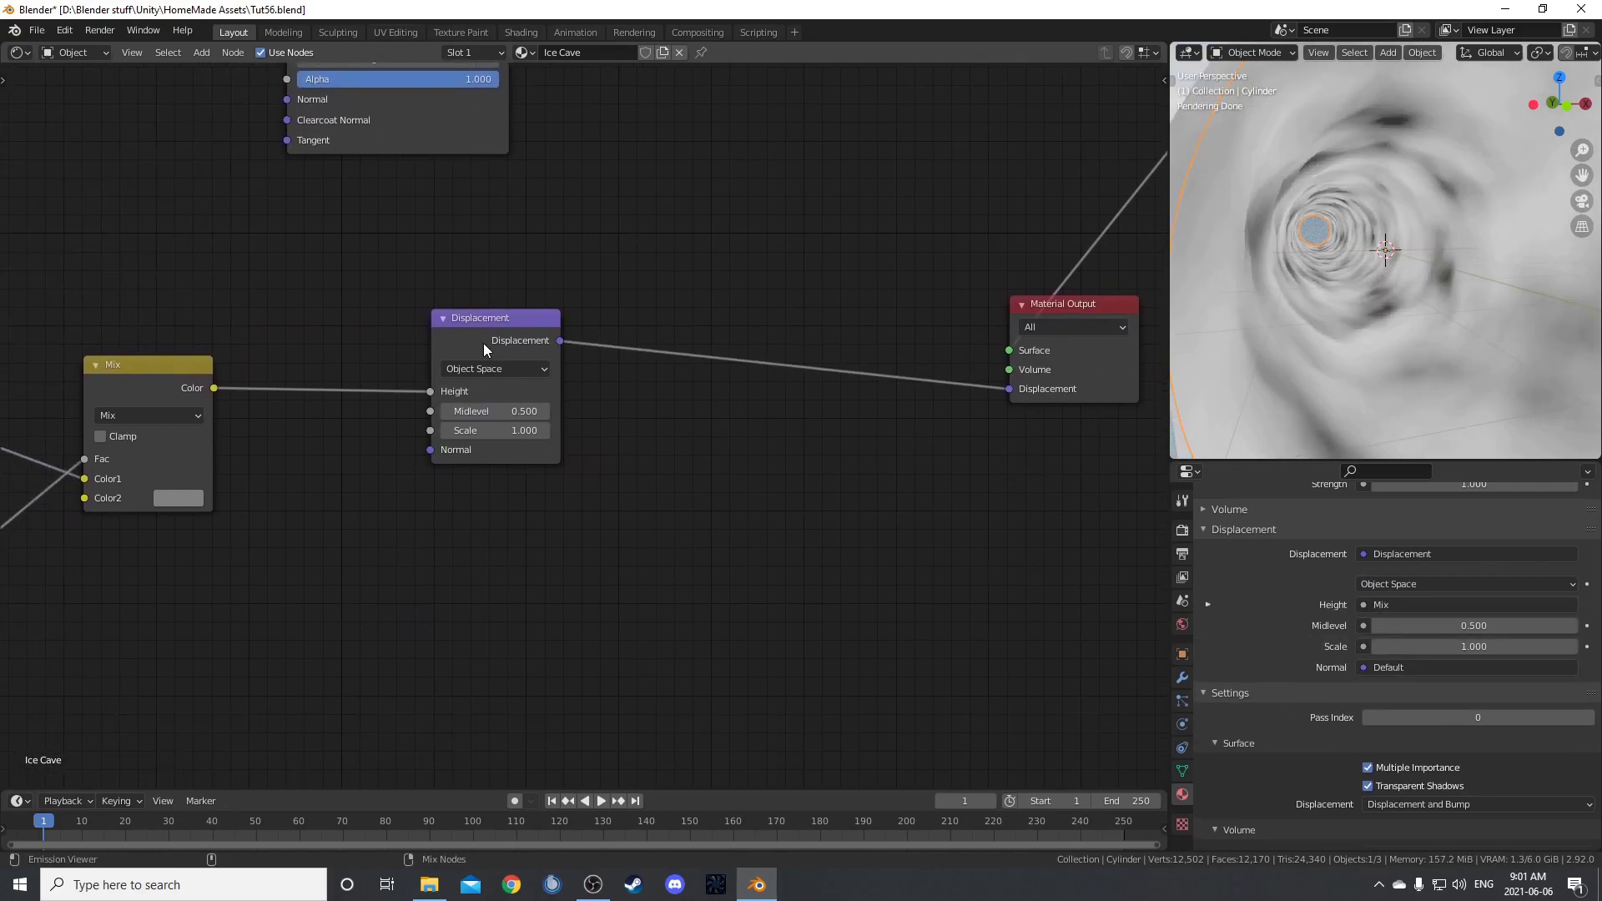
pyautogui.moveTo(1345, 257); pyautogui.dragTo(1361, 256, button='middle')
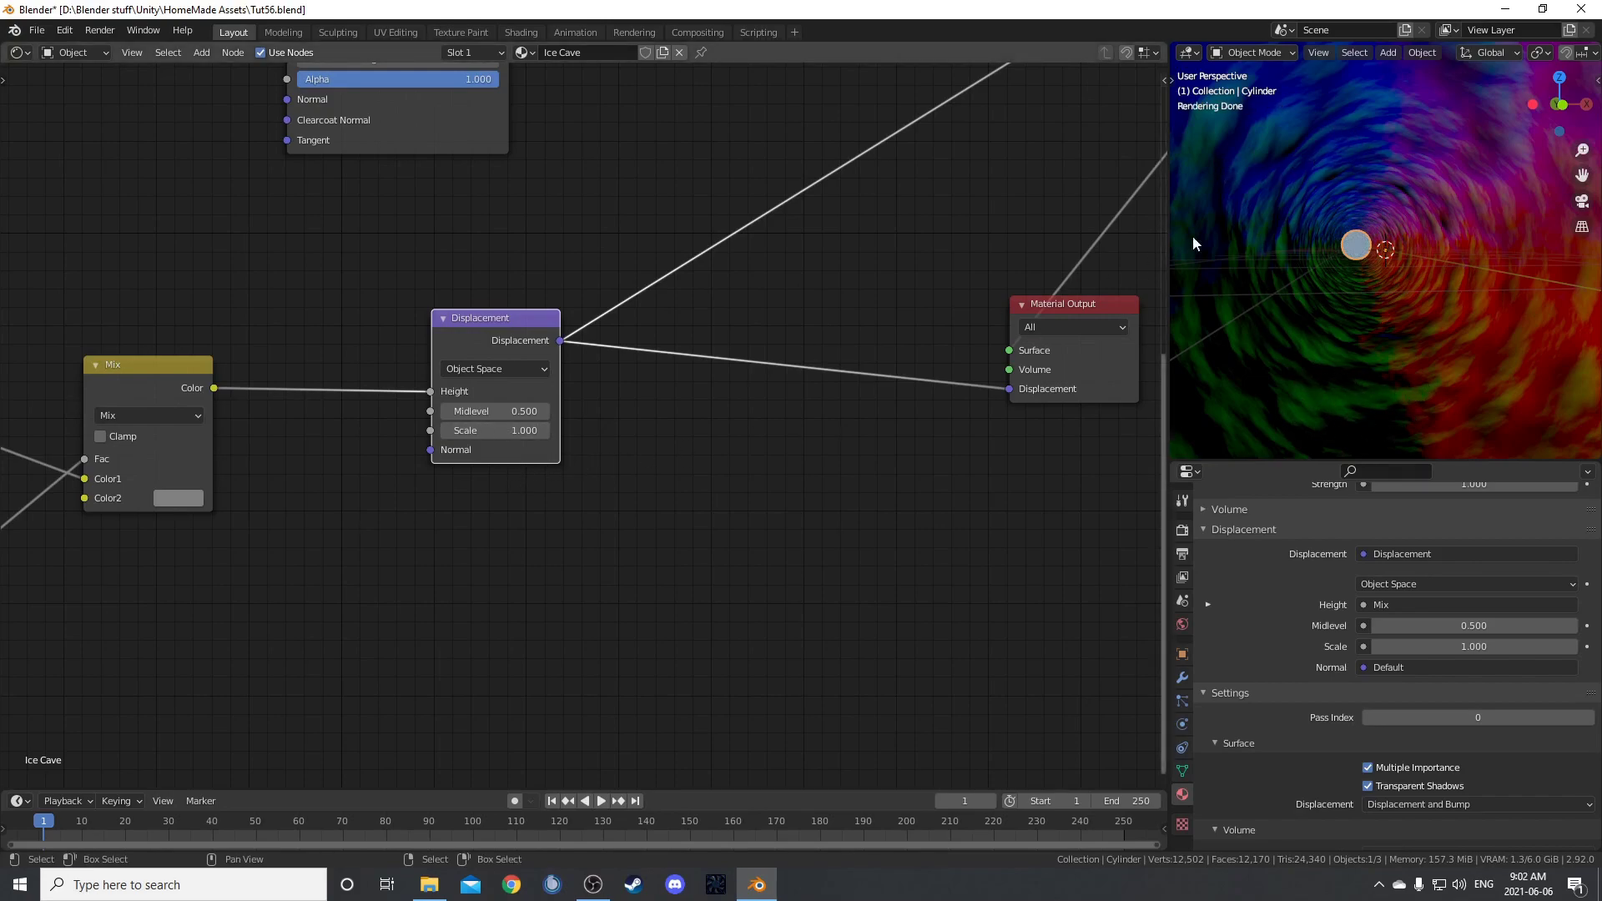
# - Set the Displacement node's Midlevel to 0.7 and Scale to 2
pyautogui.click(511, 410)
pyautogui.press('BackSpace')
pyautogui.write('.7')
pyautogui.press('Tab')
pyautogui.write('2')
pyautogui.press('Return')
pyautogui.scroll(-2, 447, 633)
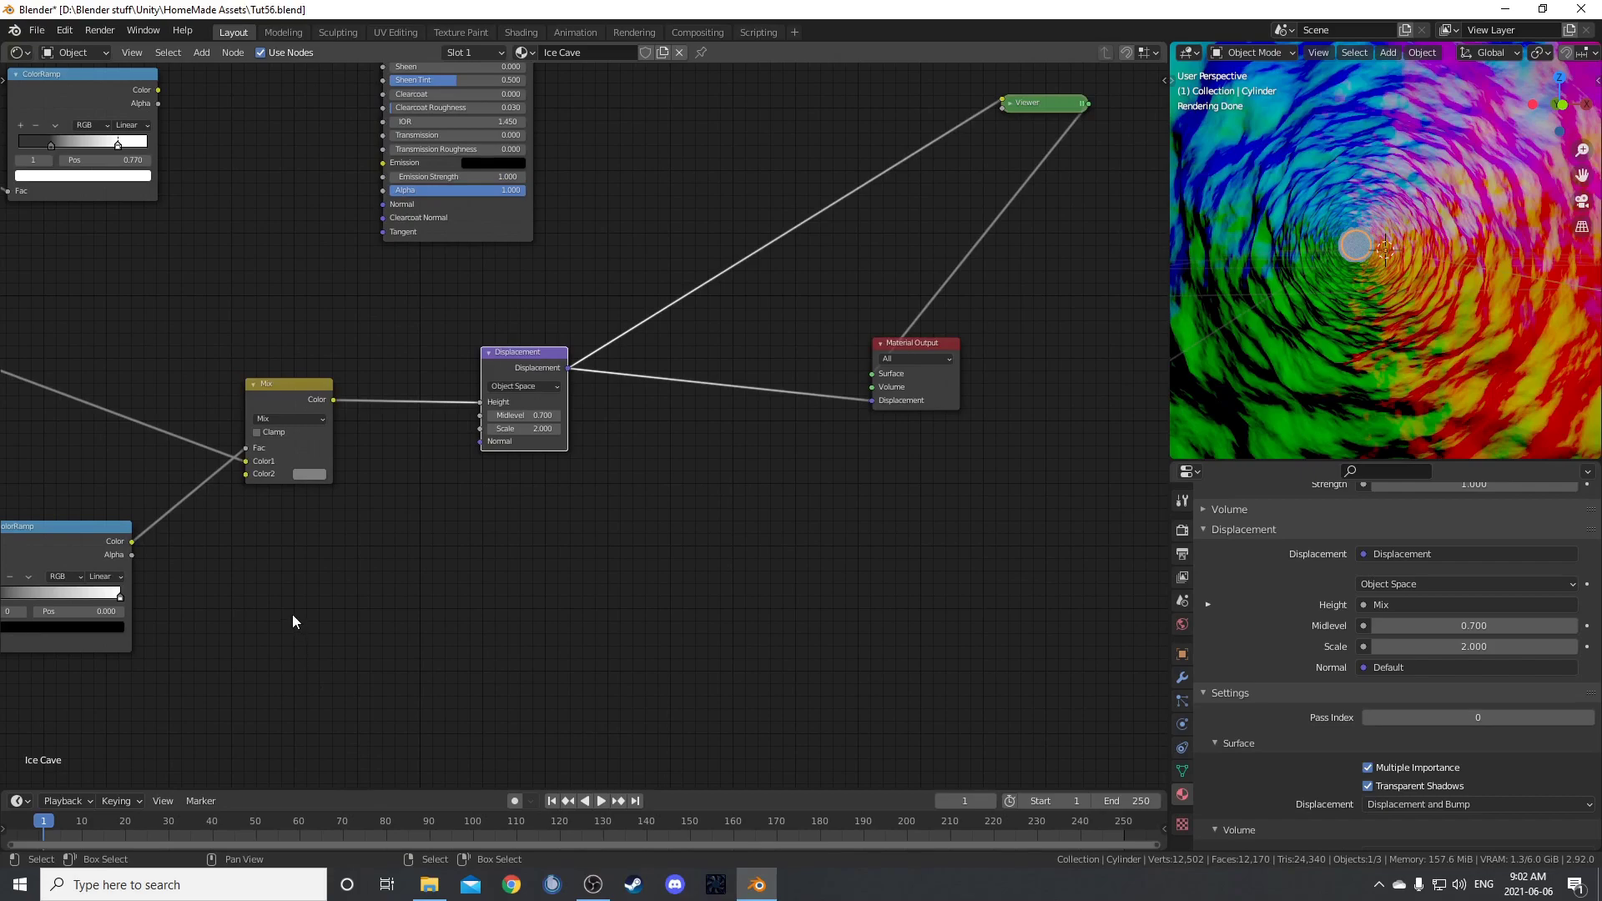
pyautogui.moveTo(293, 614); pyautogui.dragTo(686, 508, button='middle')
pyautogui.scroll(2, 686, 508)
# - Switch the lower ColorRamp to Ease interpolation and slide its stops inward
pyautogui.scroll(1, 626, 565)
pyautogui.moveTo(626, 565); pyautogui.dragTo(794, 464, button='middle')
pyautogui.moveTo(1385, 275); pyautogui.dragTo(1355, 277, button='middle')
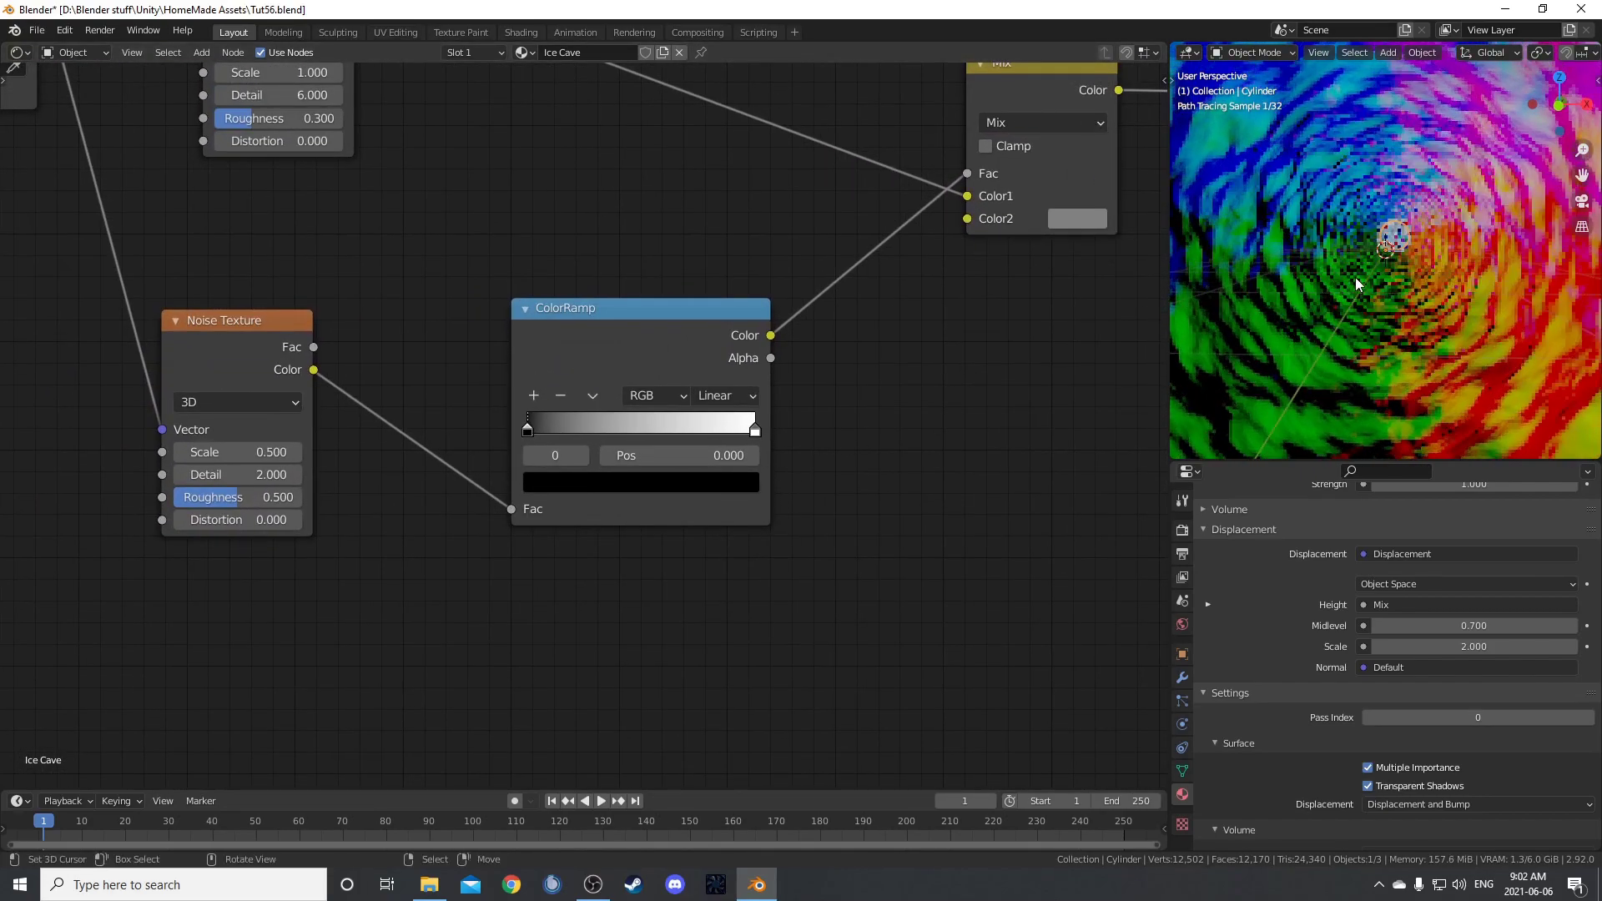
pyautogui.click(738, 397)
pyautogui.click(750, 425)
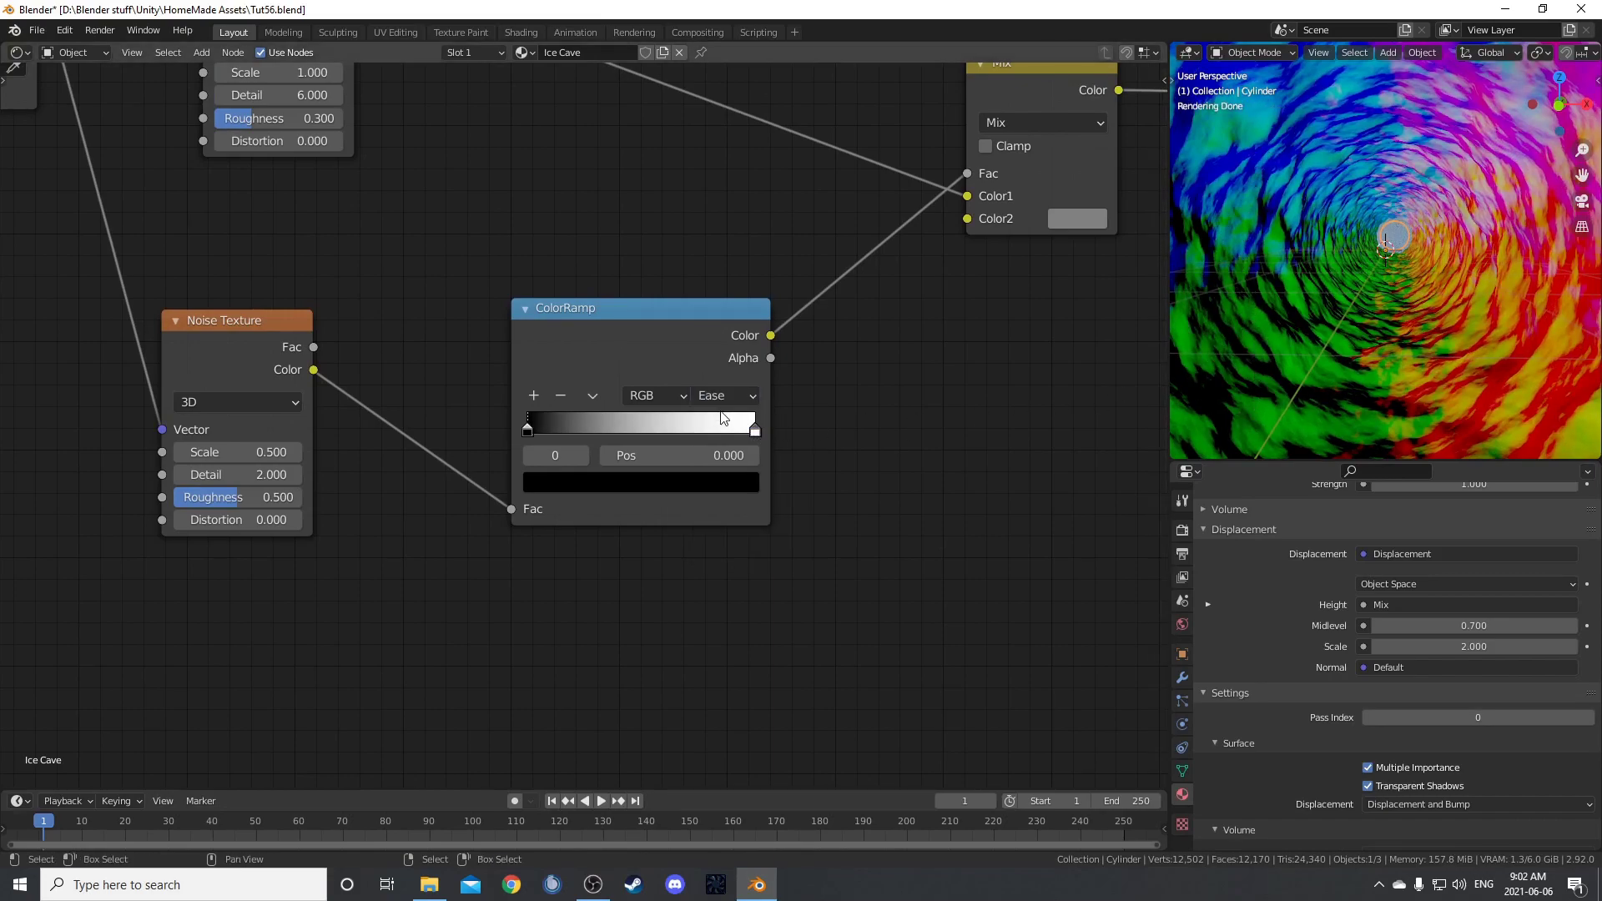
pyautogui.moveTo(534, 428)
pyautogui.mouseDown()
pyautogui.moveTo(709, 427)
pyautogui.moveTo(506, 433)
pyautogui.mouseUp()
pyautogui.moveTo(755, 429); pyautogui.dragTo(646, 435)
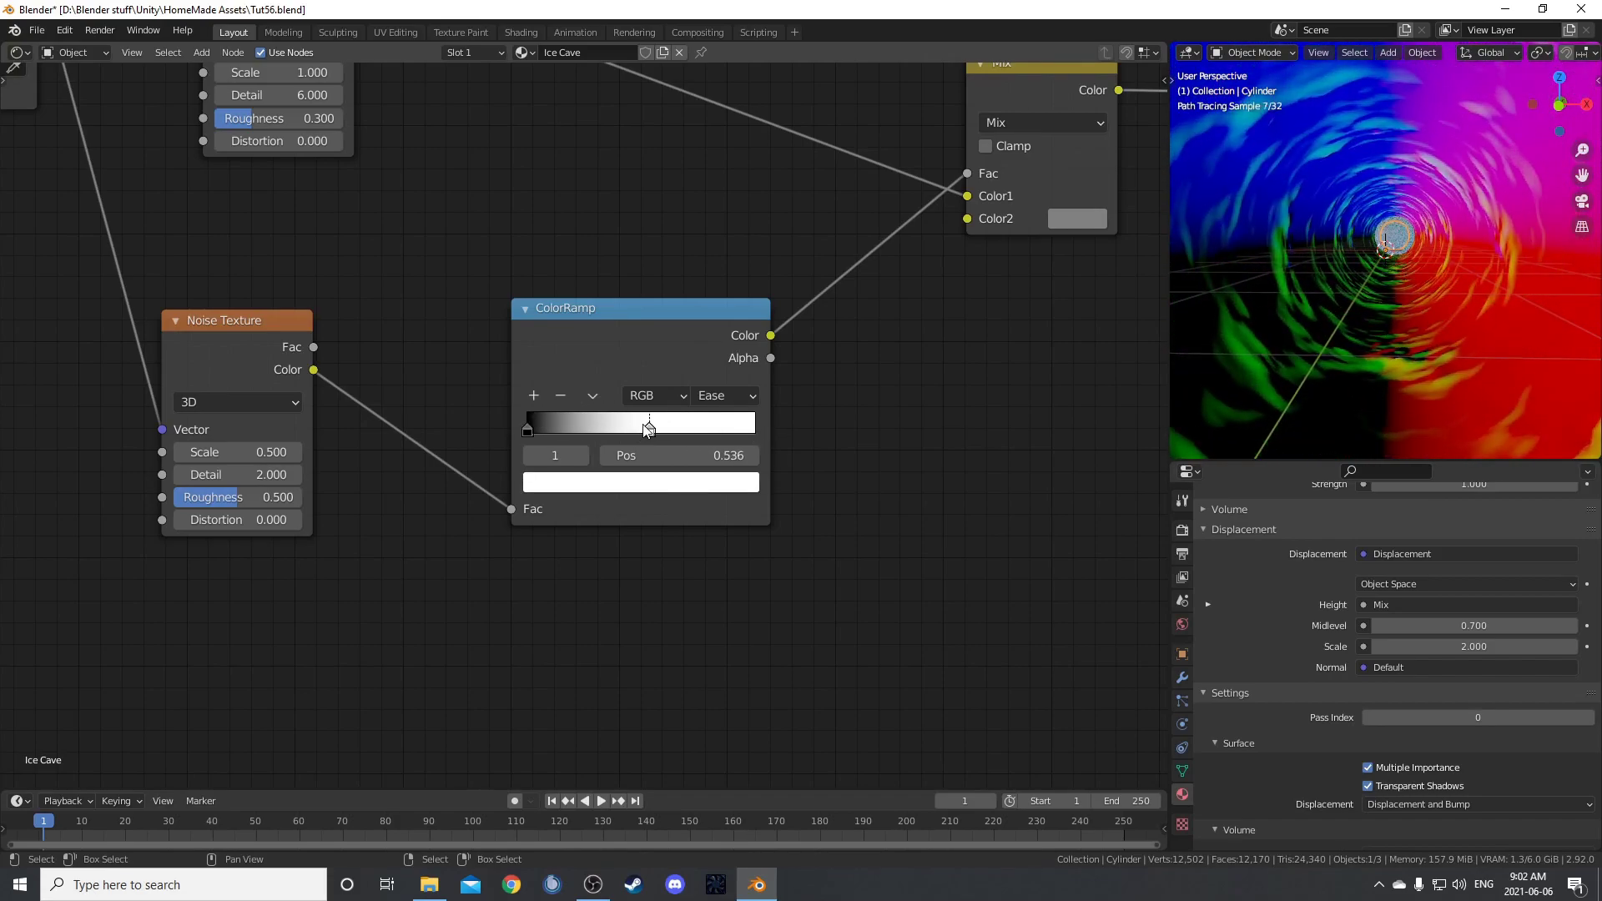
# - Place the black stop at position 0.23 and the white stop at 0.56
pyautogui.scroll(-2, 885, 434)
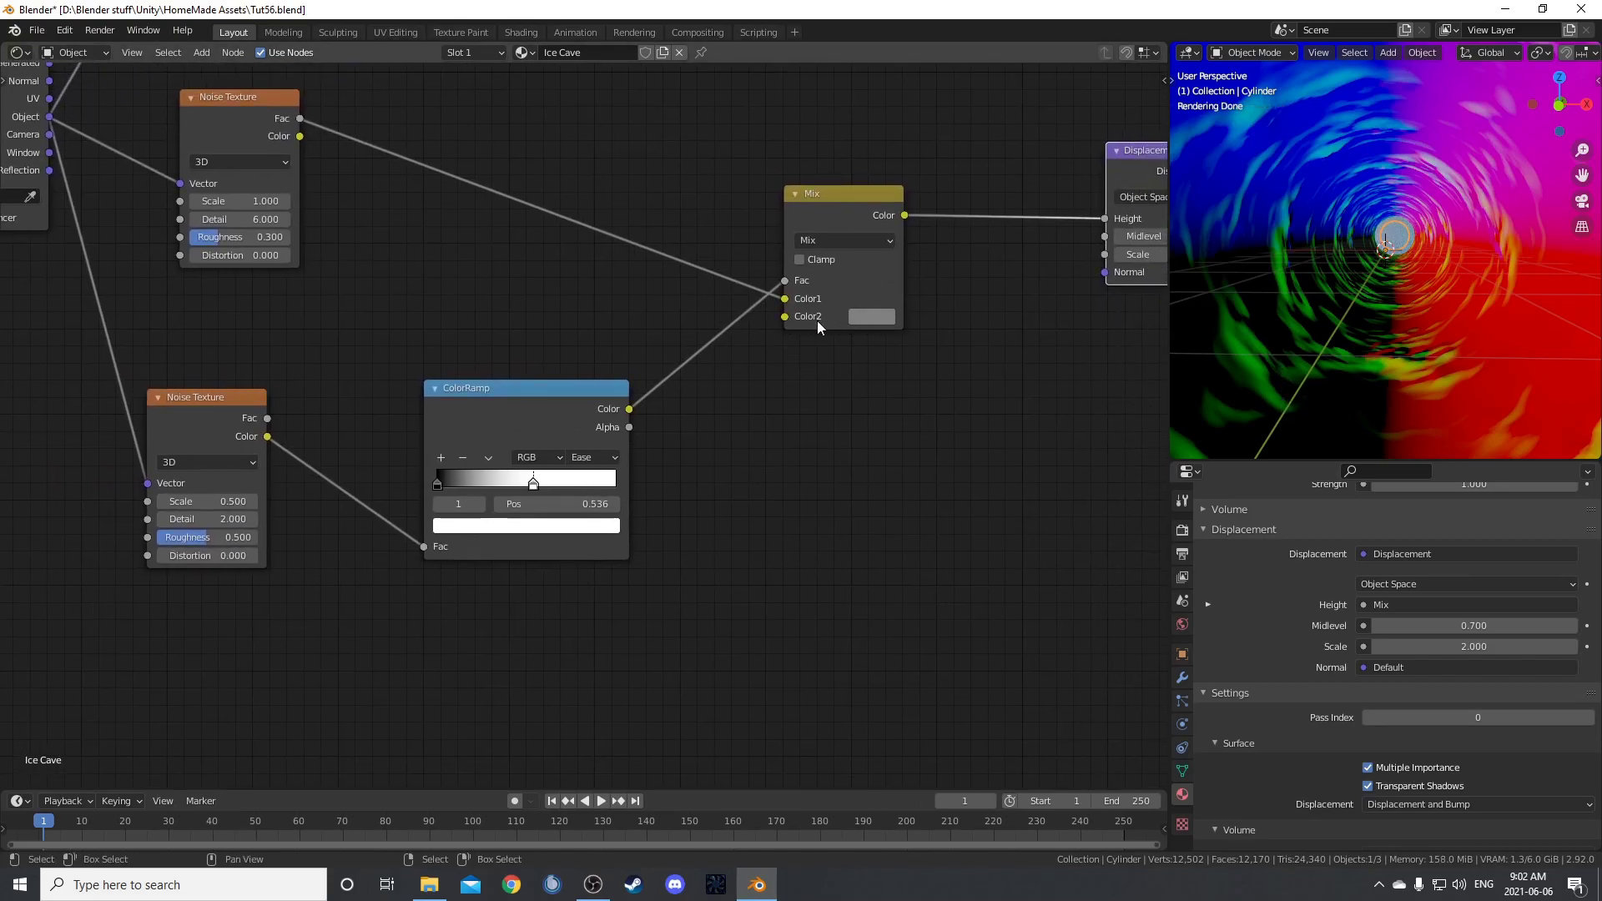
pyautogui.scroll(2, 761, 480)
pyautogui.click(460, 428)
pyautogui.doubleClick(636, 460)
pyautogui.write('.23')
pyautogui.press('Return')
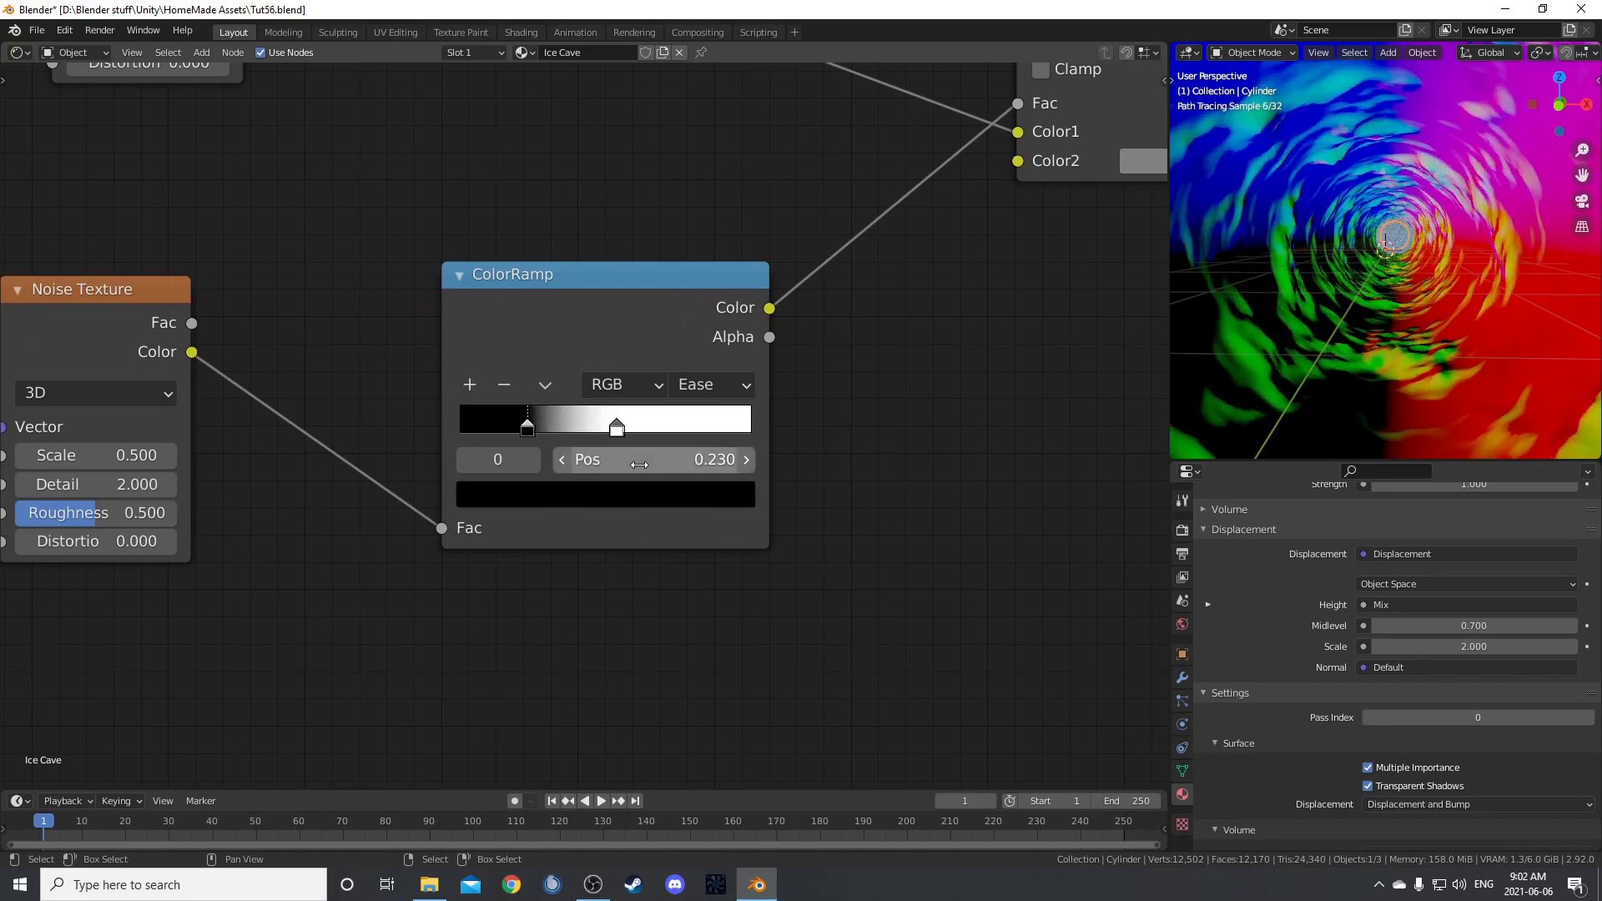
pyautogui.click(617, 428)
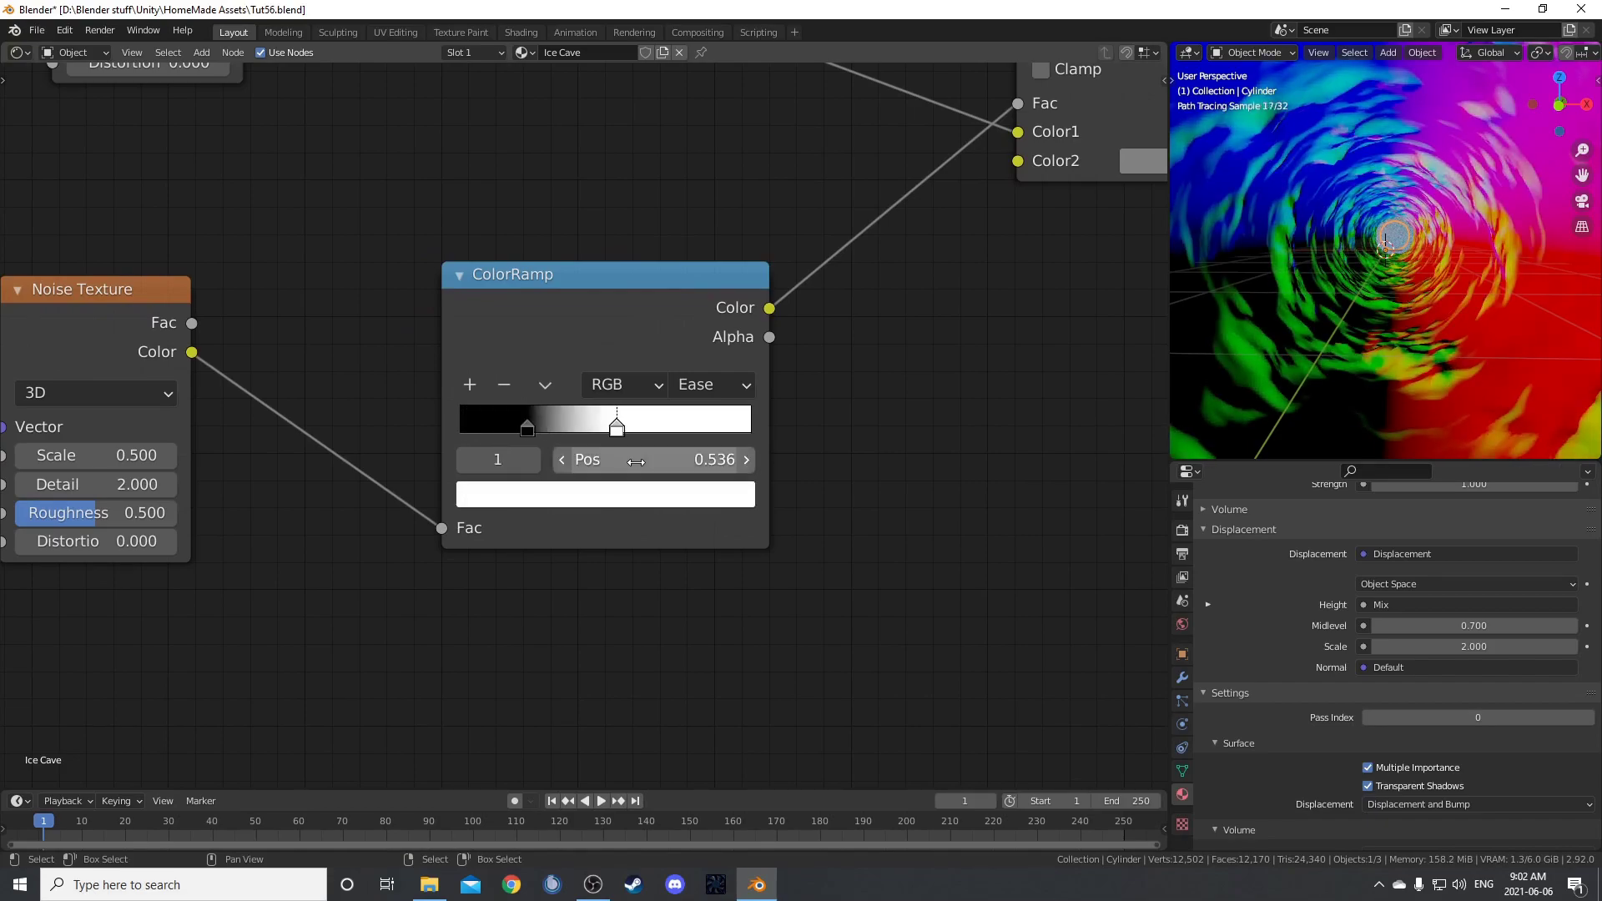
pyautogui.doubleClick(639, 460)
pyautogui.write('.56')
pyautogui.press('Return')
# - Reconnect the Principled BSDF to the output and set its Transmission to 1
pyautogui.scroll(-3, 694, 502)
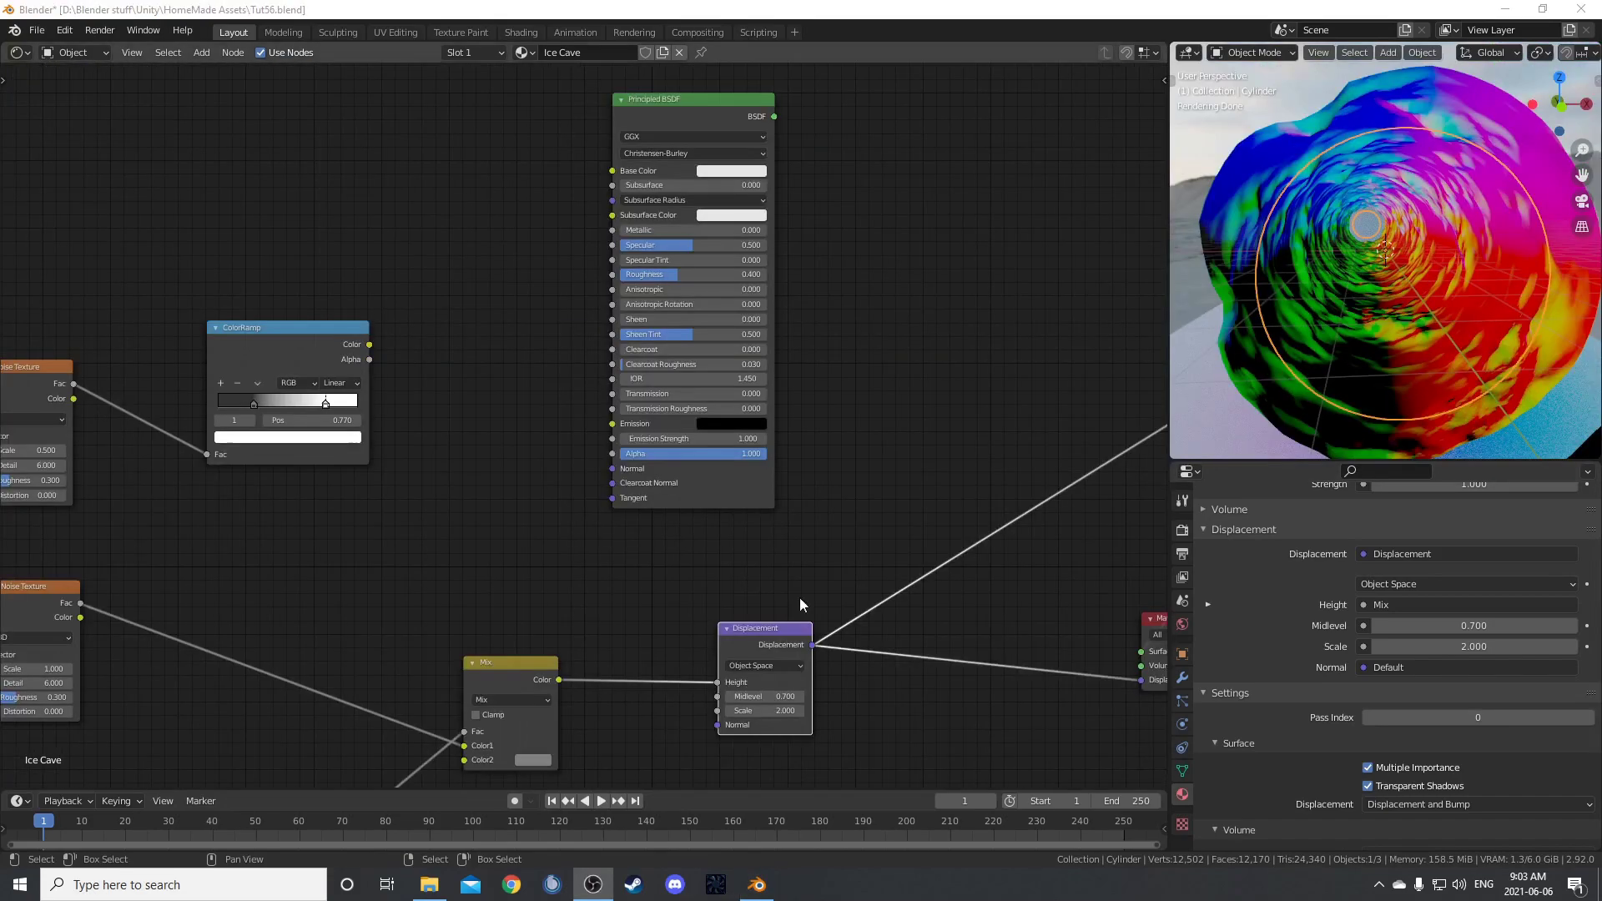
pyautogui.moveTo(801, 609); pyautogui.dragTo(784, 680, button='middle')
pyautogui.scroll(2, 998, 455)
pyautogui.moveTo(998, 453); pyautogui.dragTo(922, 480, button='middle')
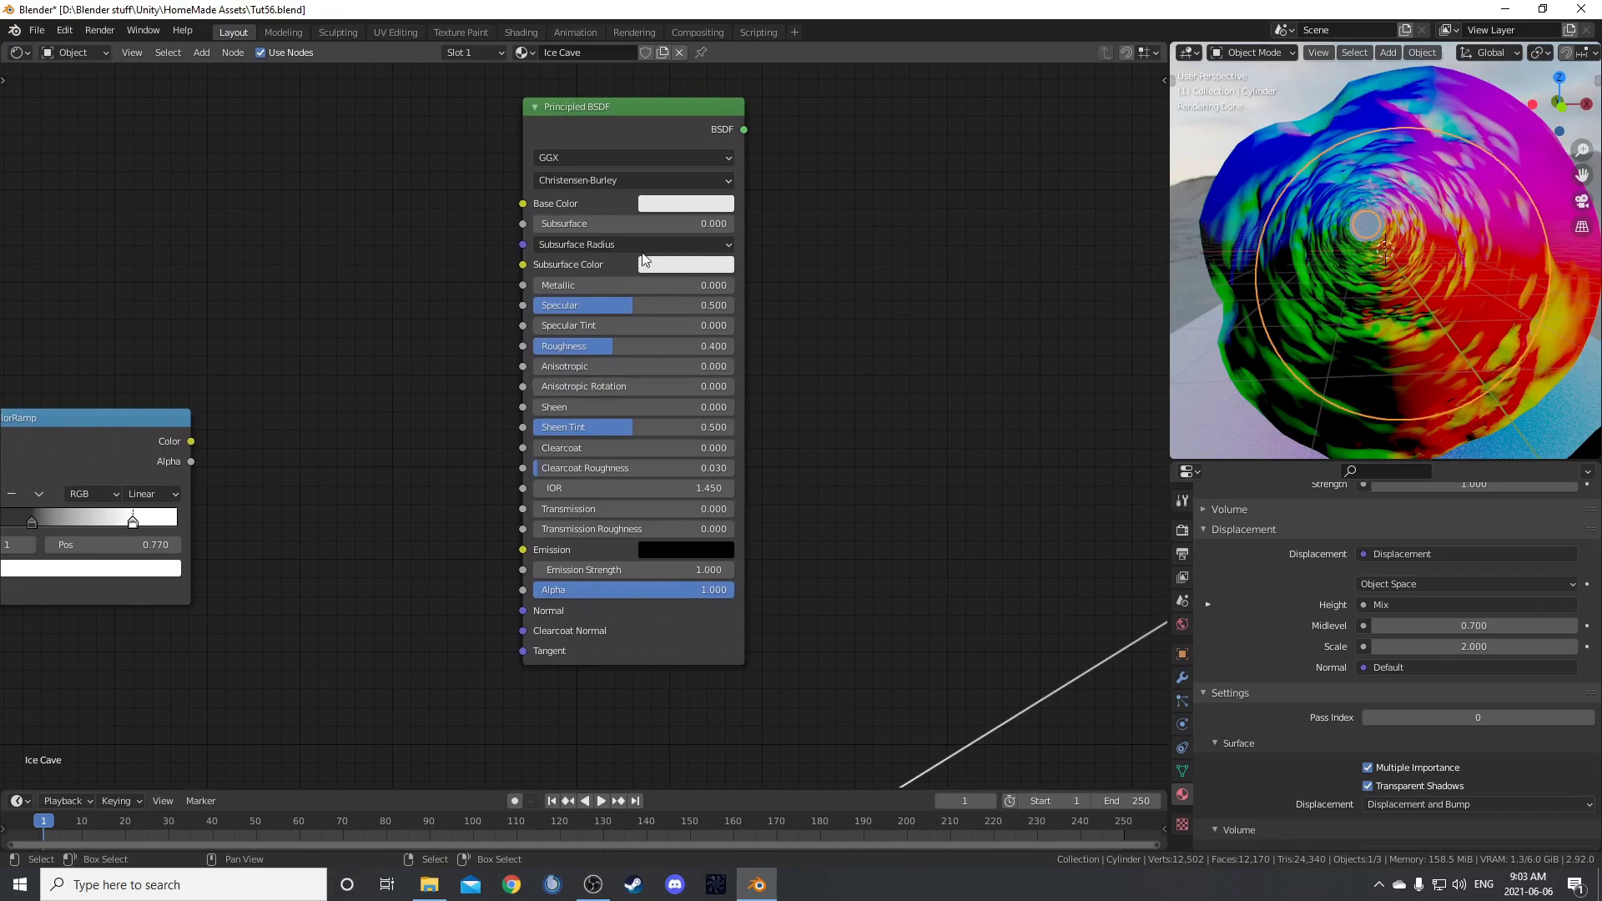
pyautogui.keyDown('ctrl'); pyautogui.keyDown('shift'); pyautogui.click(652, 112); pyautogui.keyUp('shift'); pyautogui.keyUp('ctrl')
pyautogui.moveTo(813, 382); pyautogui.dragTo(816, 378, button='middle')
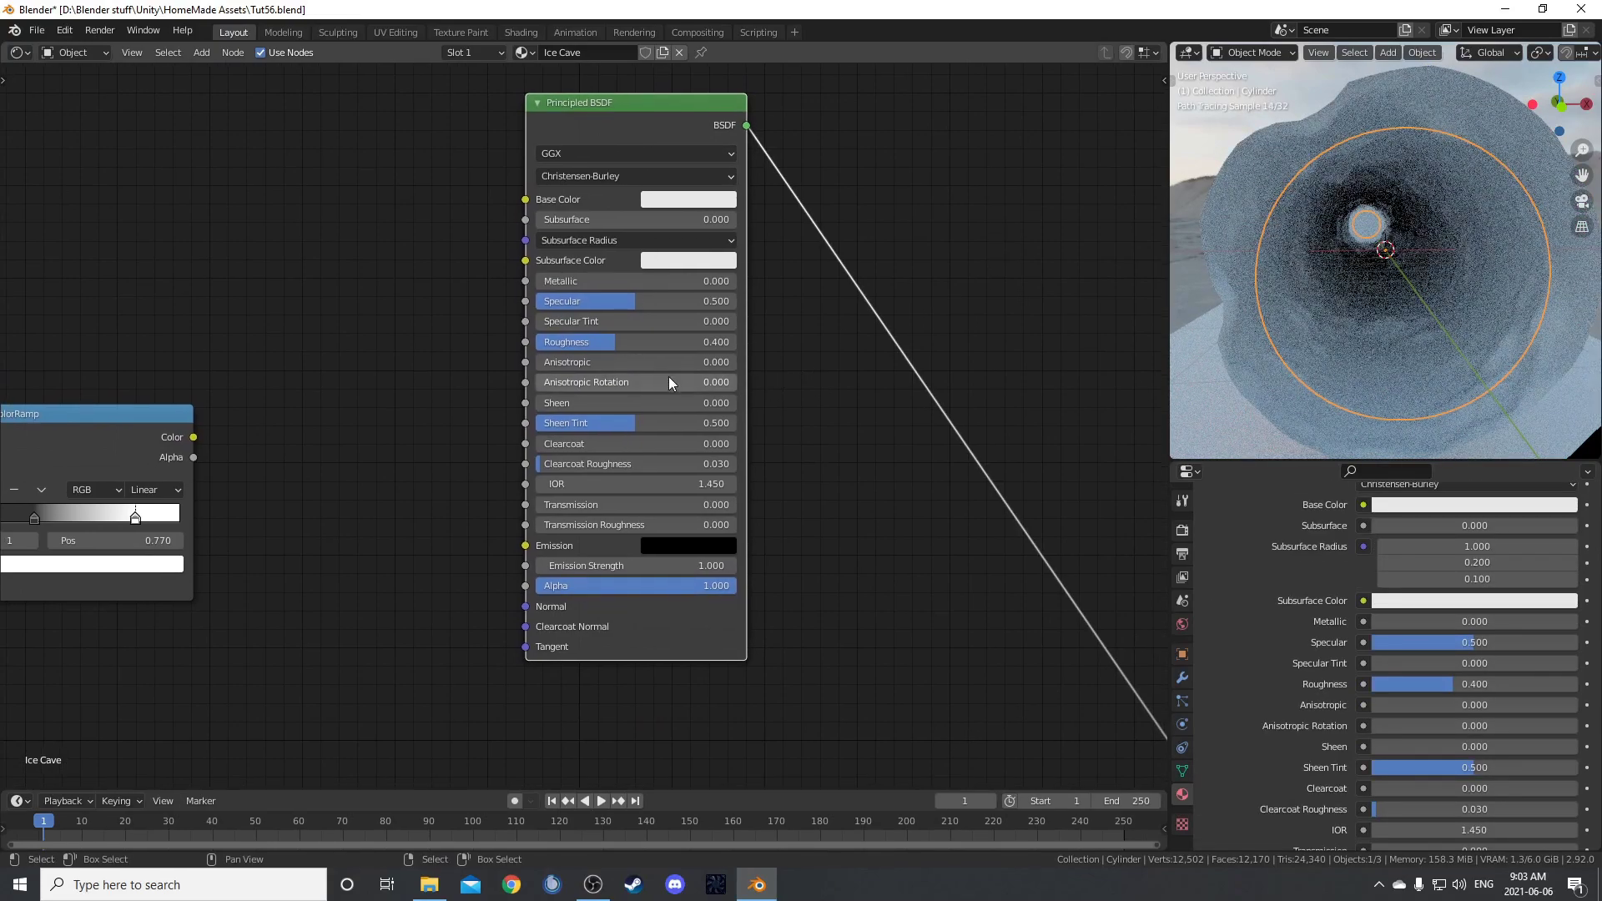
pyautogui.click(623, 510)
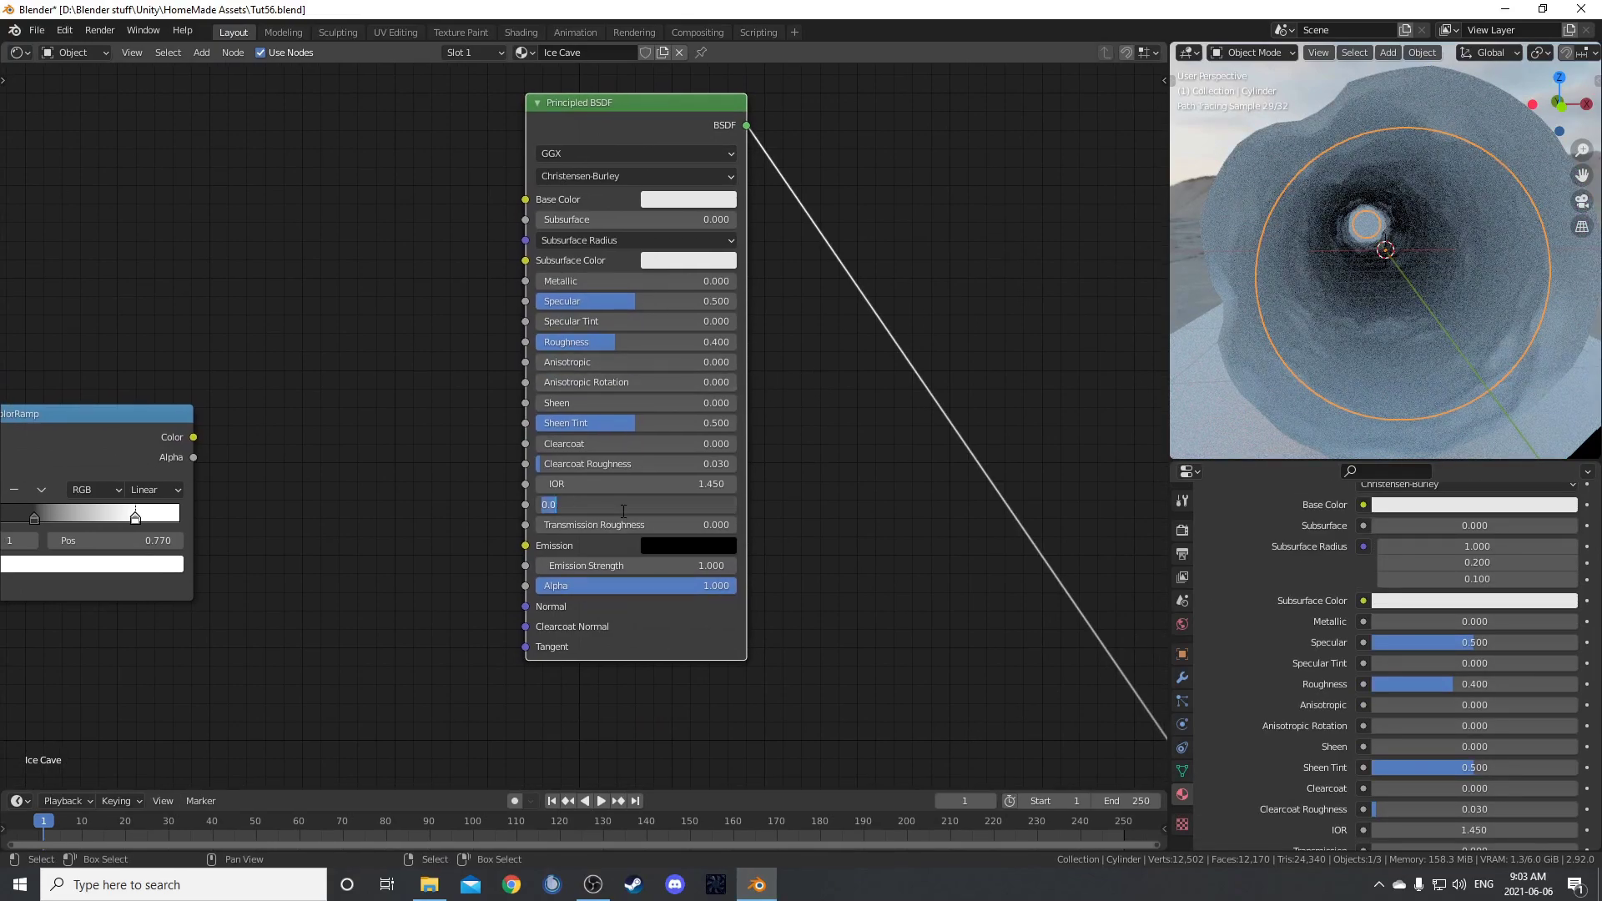
pyautogui.write('1')
pyautogui.press('Return')
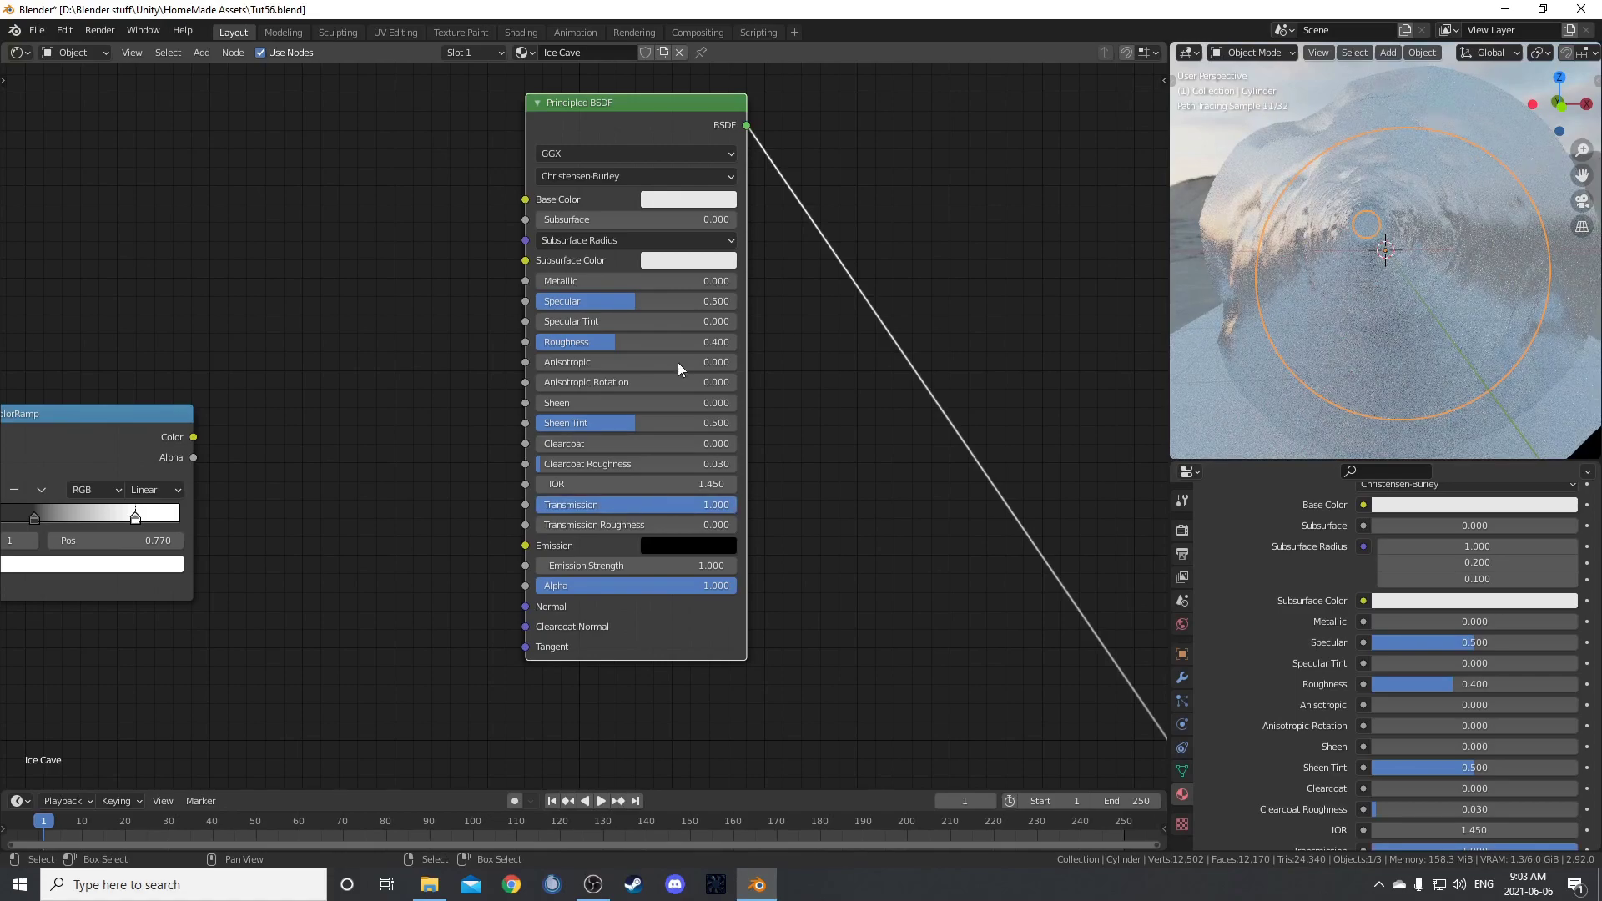
# - Link the ColorRamp Color to the Principled BSDF Roughness and view through the camera
pyautogui.click(698, 200)
pyautogui.moveTo(145, 463); pyautogui.dragTo(257, 407, button='middle')
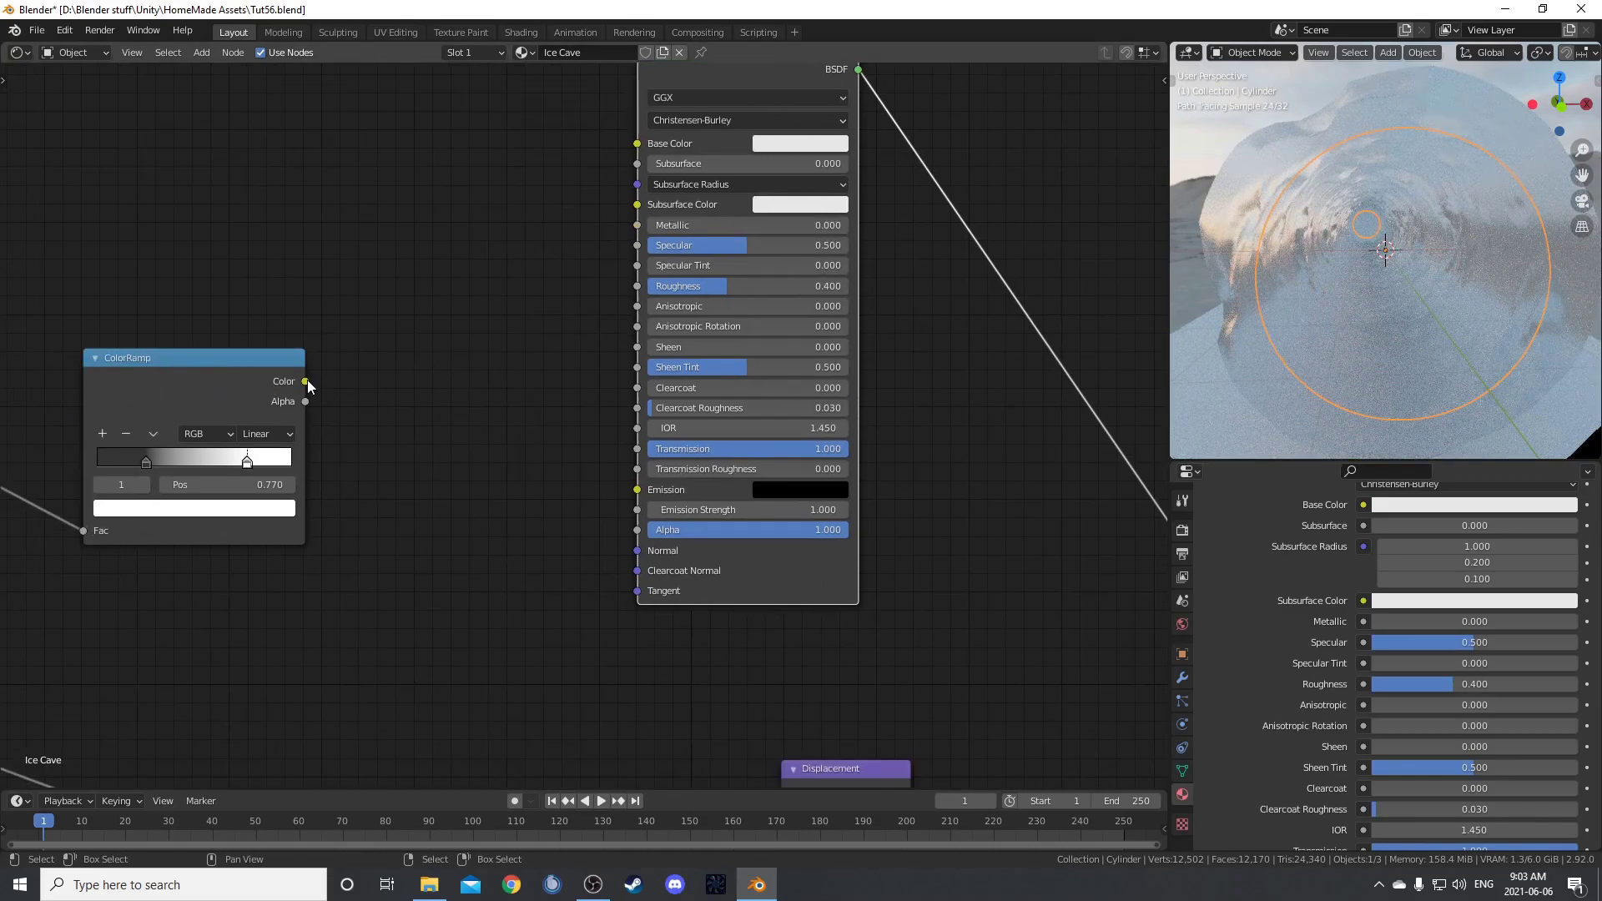
pyautogui.moveTo(306, 381); pyautogui.dragTo(632, 287)
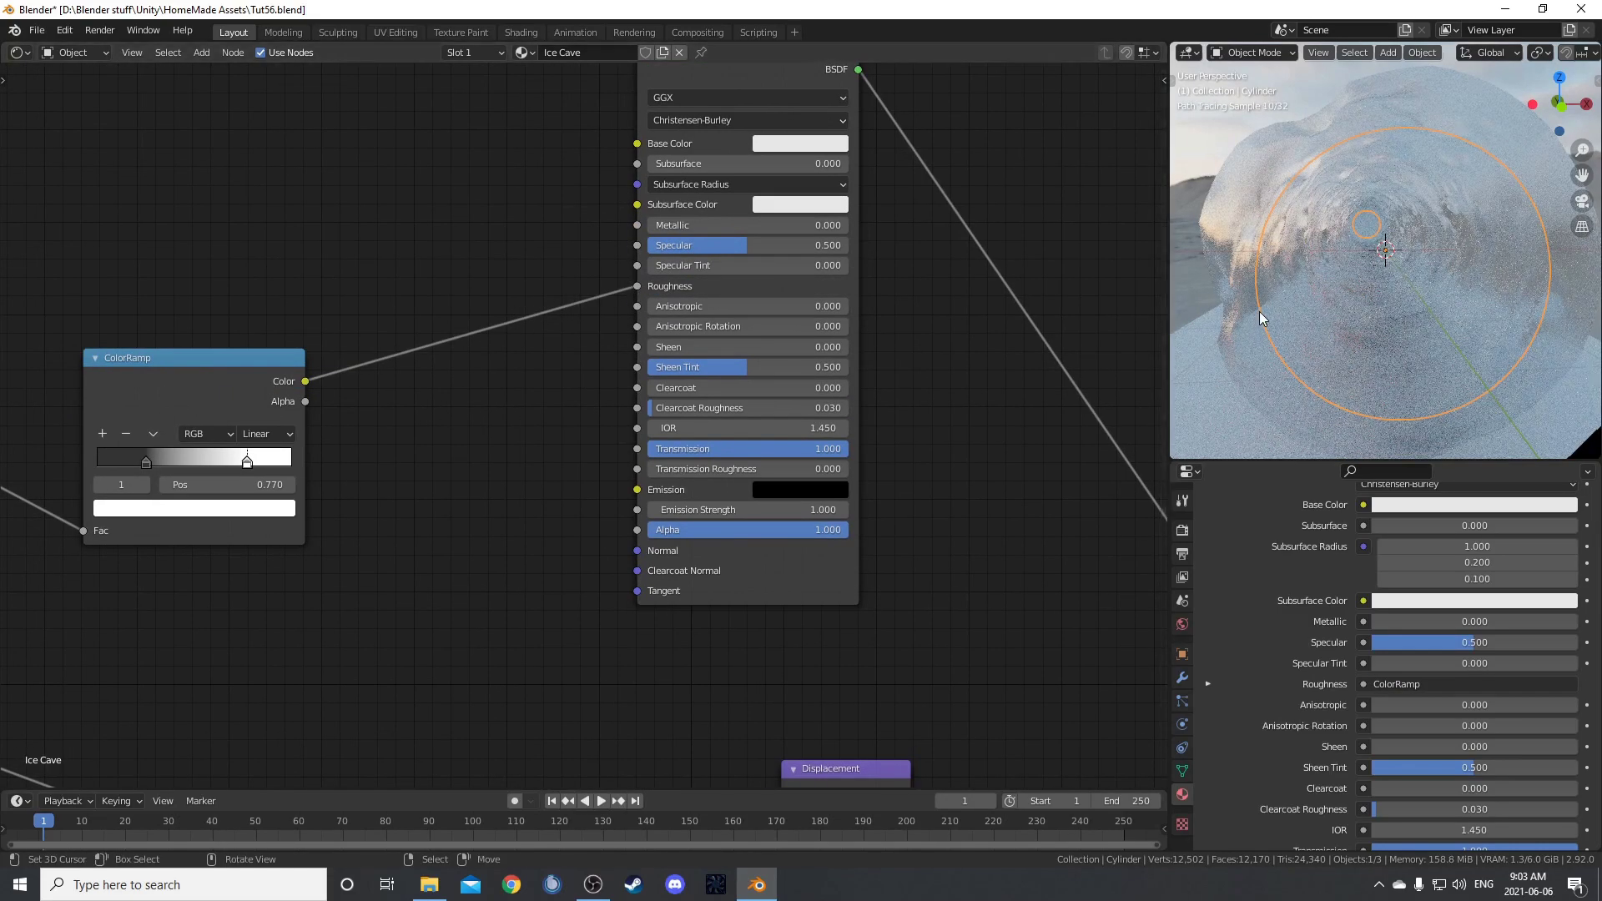
pyautogui.press('KP_0')
pyautogui.scroll(2, 1313, 313)
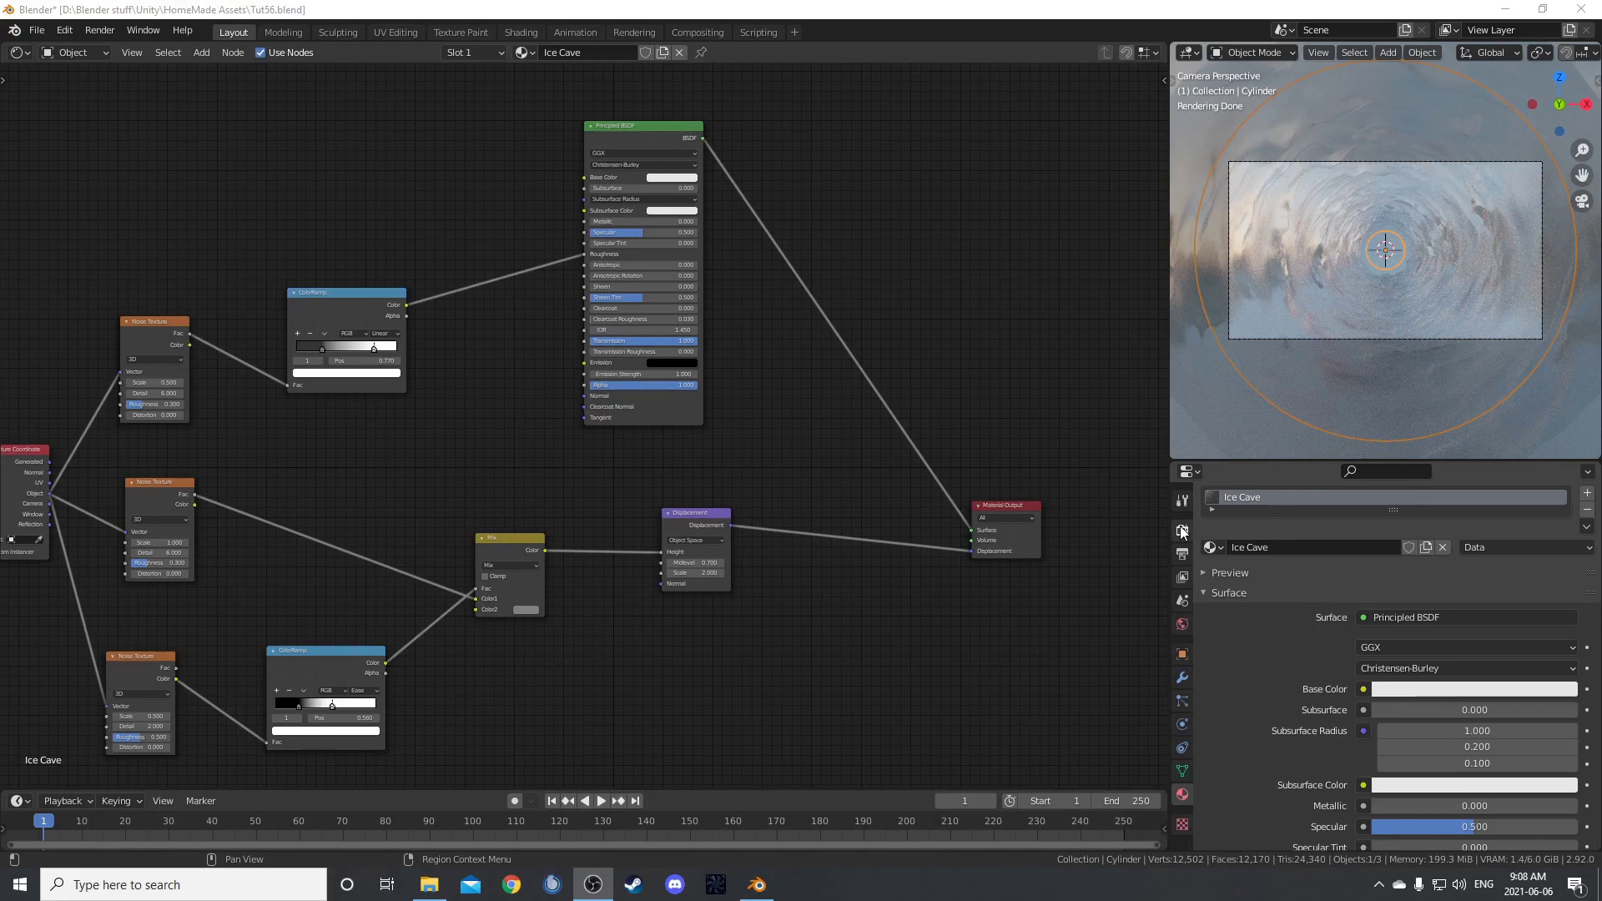
# - In Render Properties, set the render sample count to 128, leaving viewport samples at 32
pyautogui.click(1181, 529)
pyautogui.click(1233, 667)
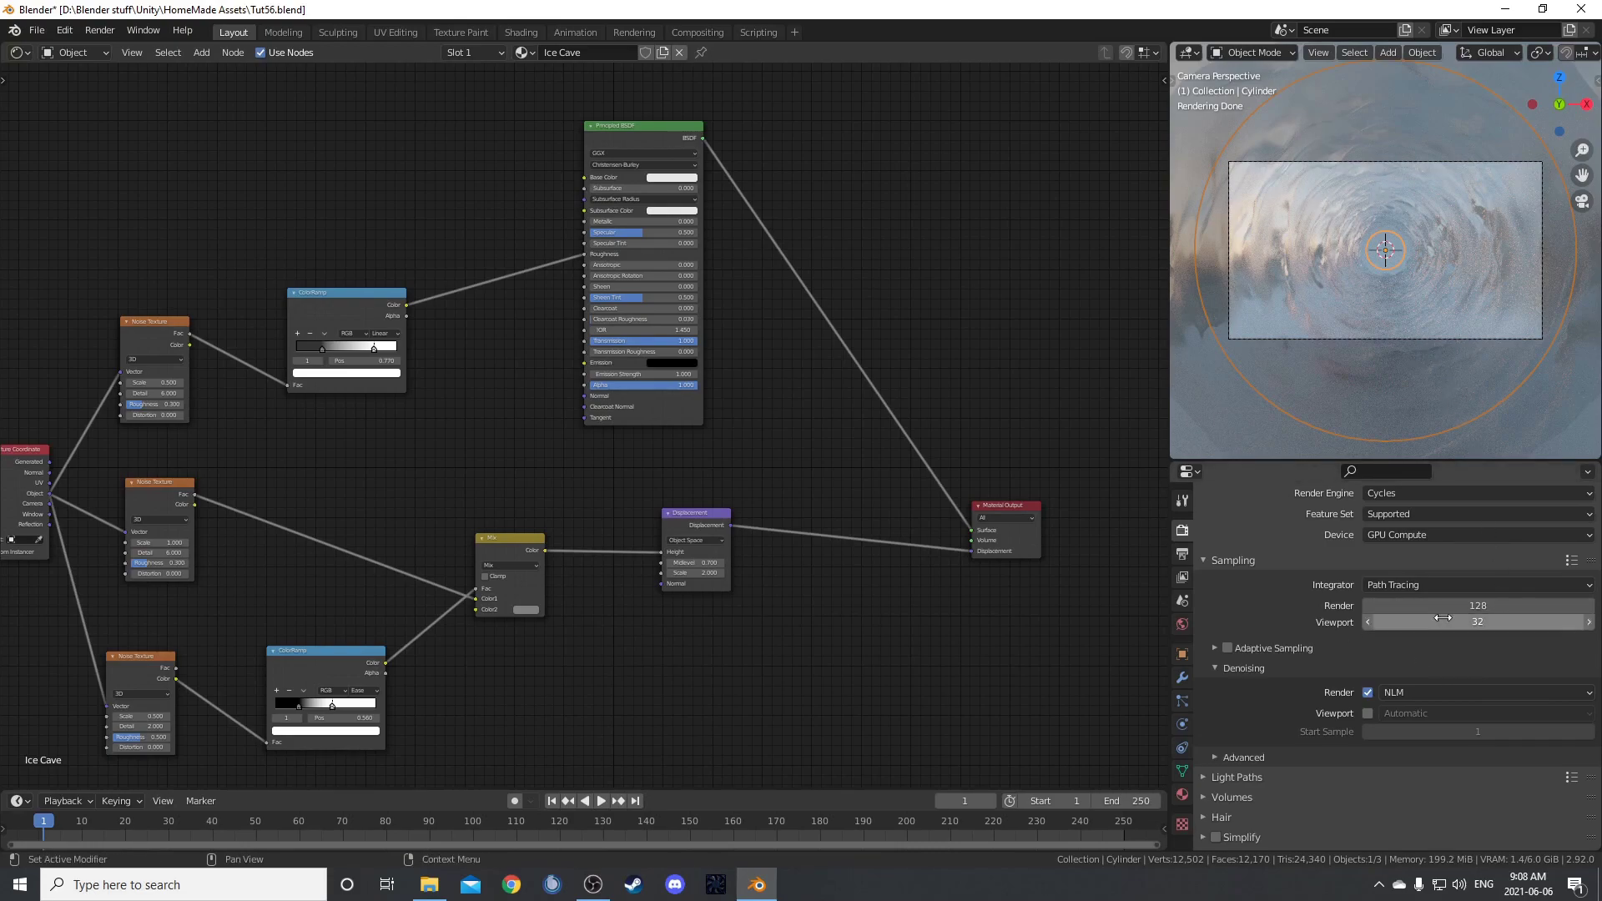
pyautogui.click(1487, 606)
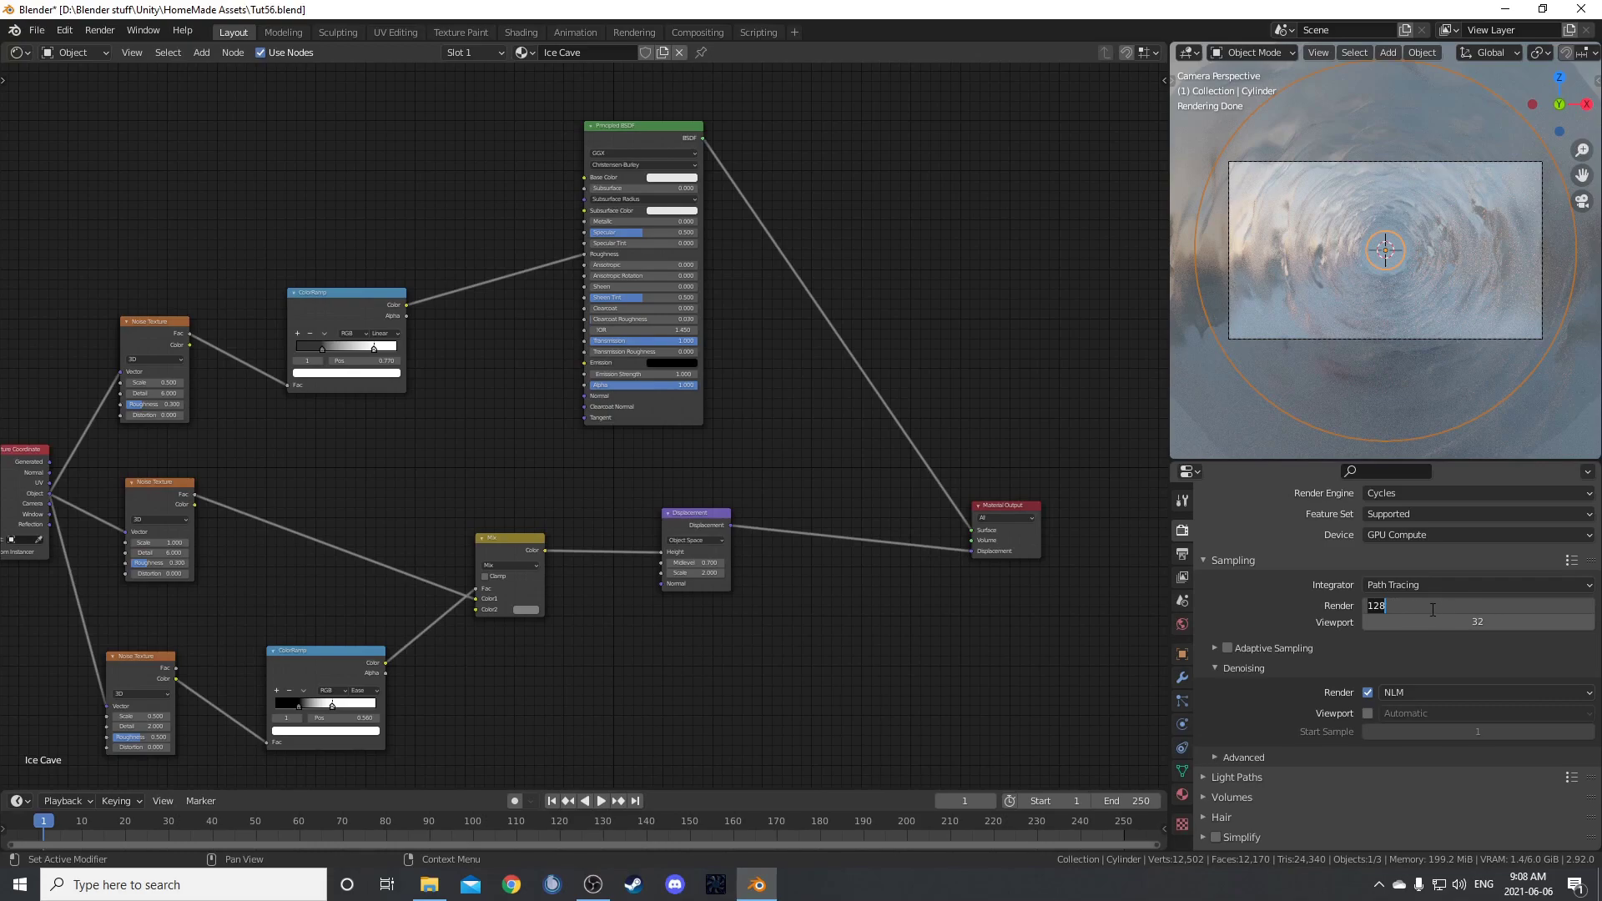
pyautogui.press('Return')
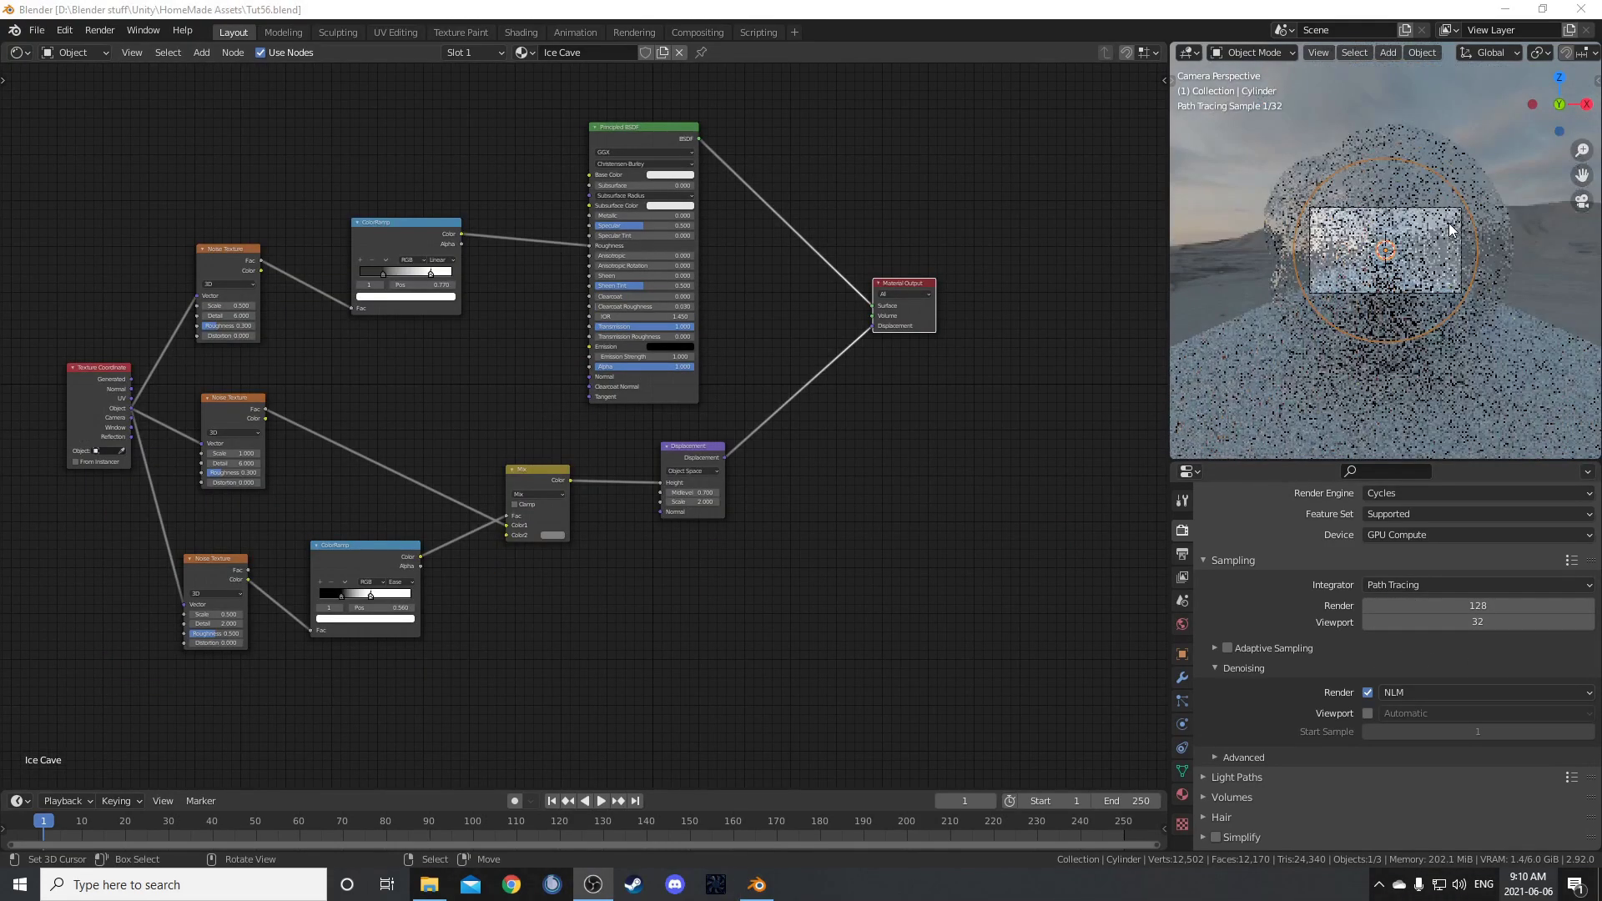
pyautogui.moveTo(1448, 222); pyautogui.dragTo(1418, 84, button='middle')
# - Uncheck Transmission and Shadow under the ground Plane's Ray Visibility settings
pyautogui.click(1418, 107)
pyautogui.press('KP_0')
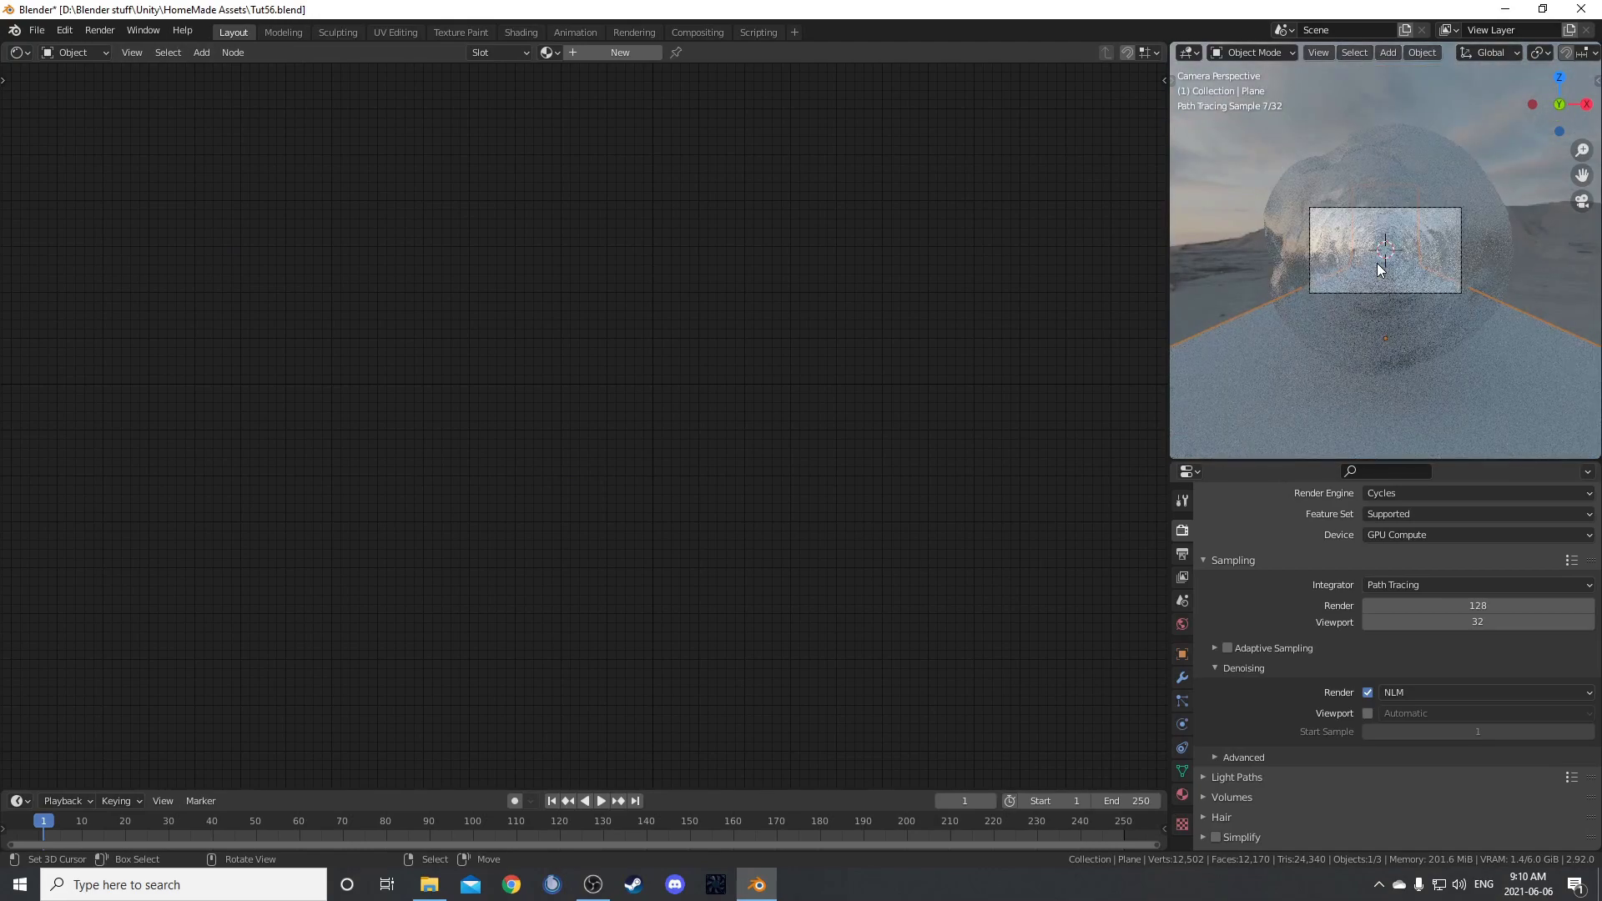
pyautogui.scroll(3, 1389, 267)
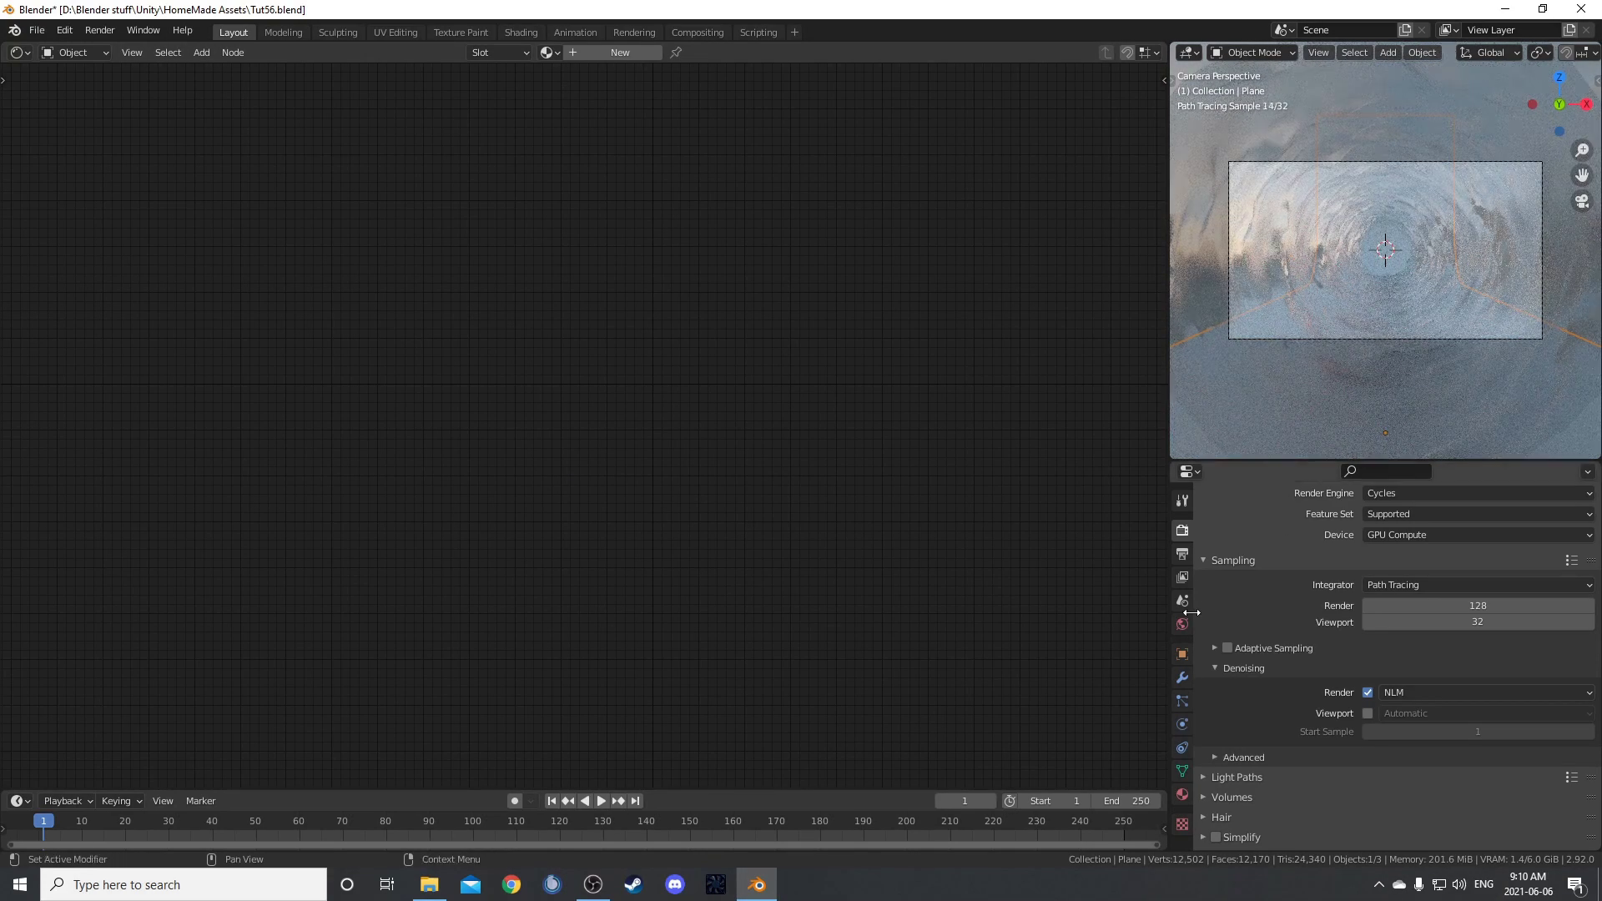
pyautogui.click(1189, 655)
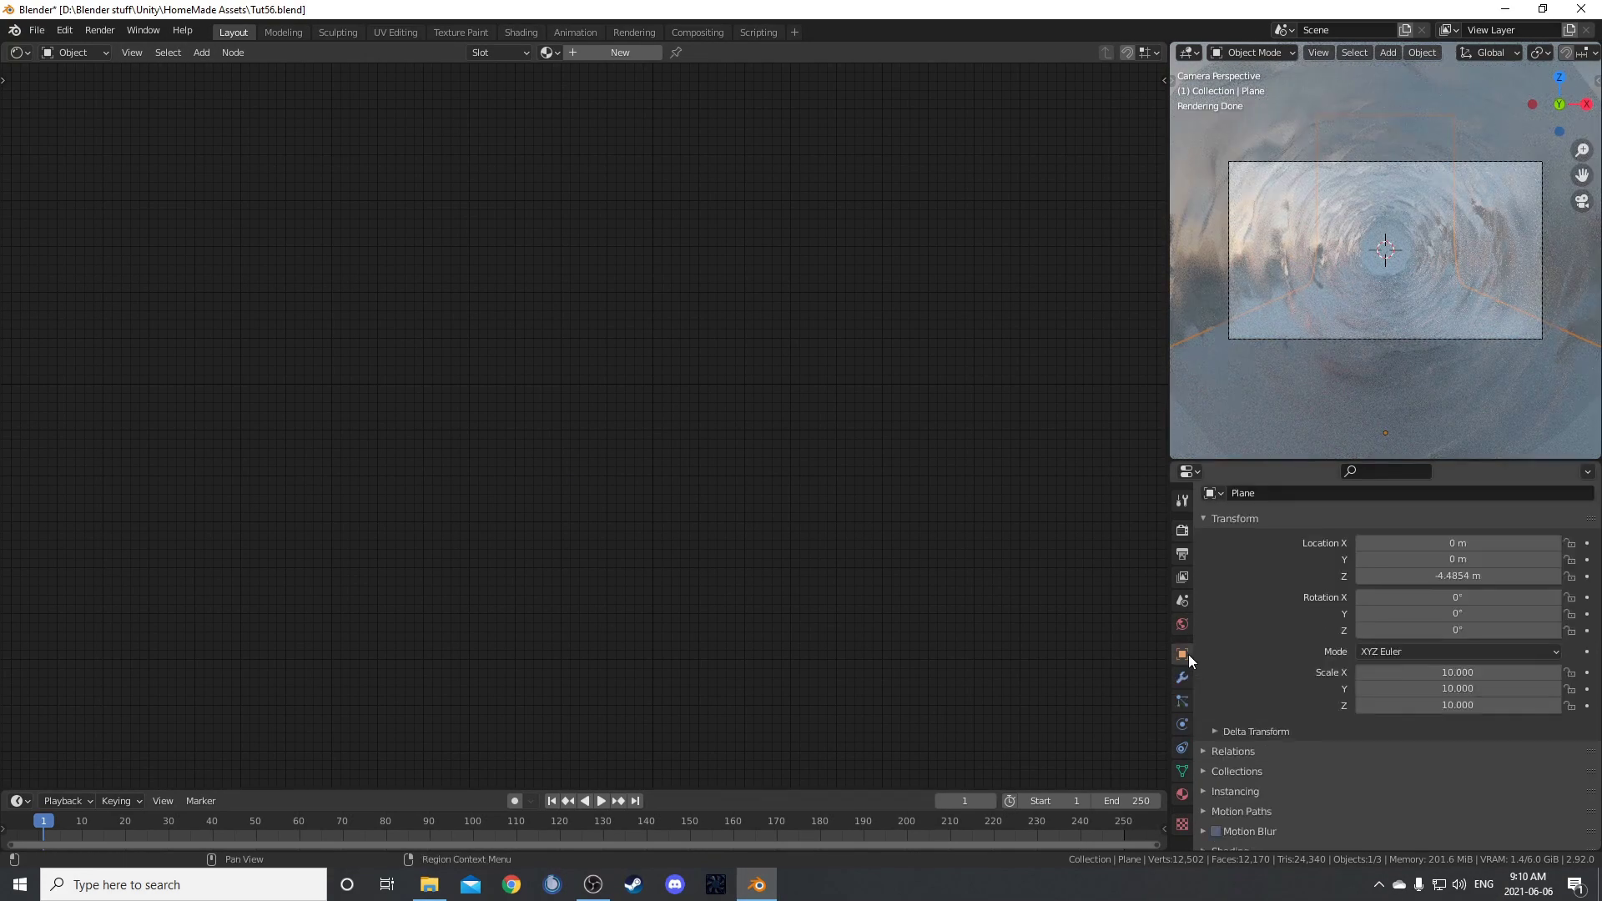
pyautogui.scroll(-2, 1279, 717)
pyautogui.click(1231, 802)
pyautogui.scroll(-8, 1240, 799)
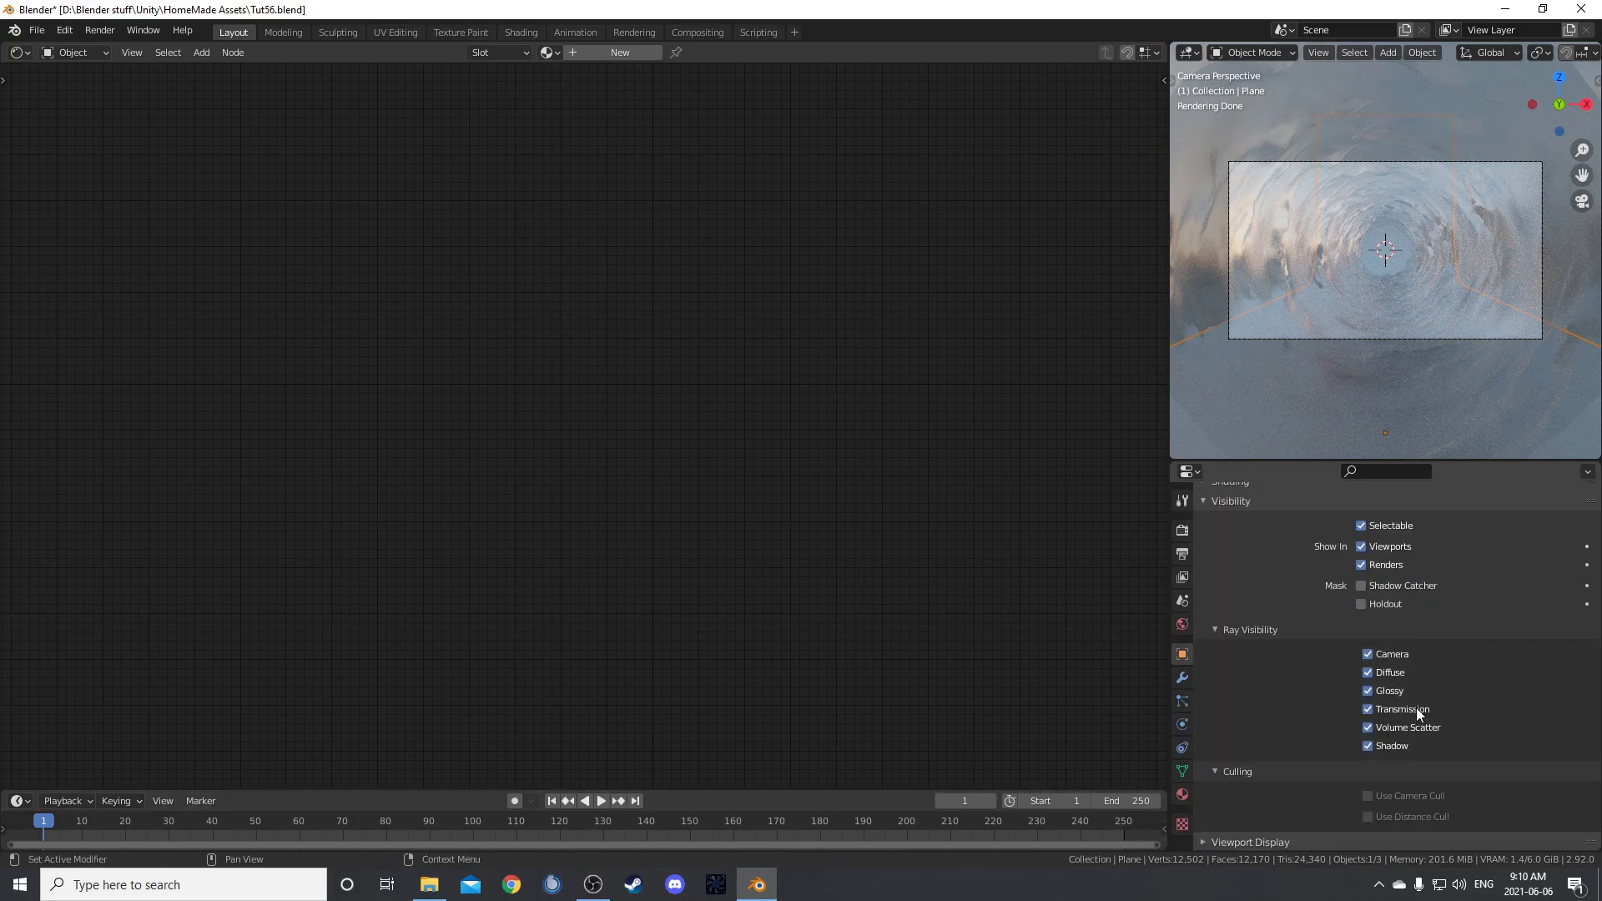
pyautogui.click(1416, 708)
pyautogui.click(1393, 745)
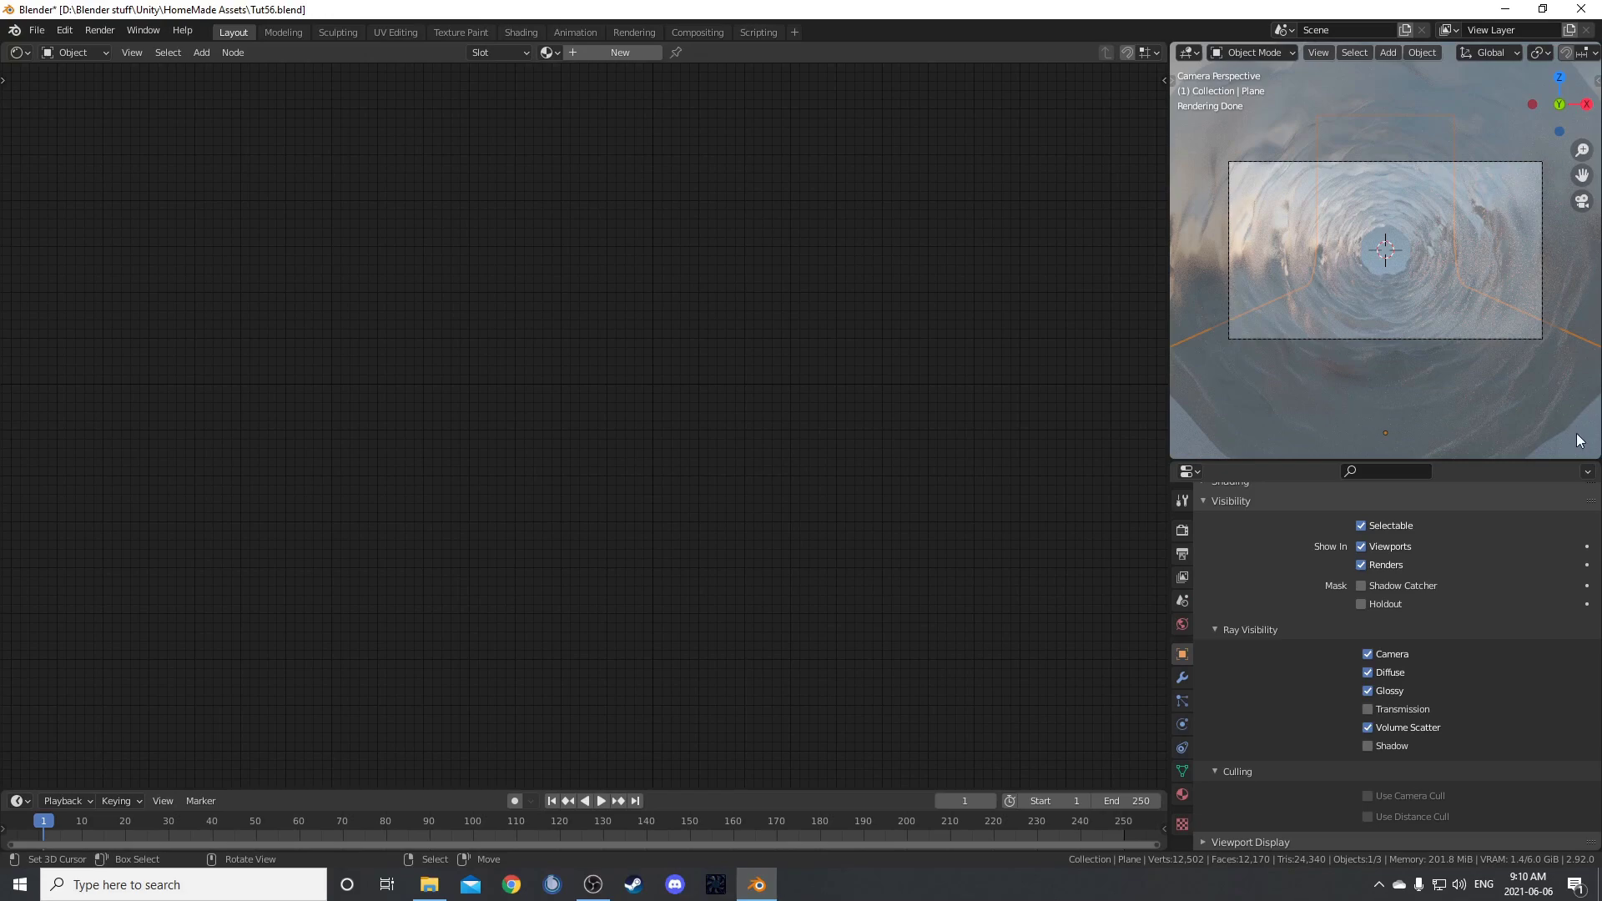
pyautogui.moveTo(1586, 440)
pyautogui.mouseDown(button='middle')
pyautogui.moveTo(1296, 298)
pyautogui.moveTo(1239, 319)
pyautogui.moveTo(1277, 318)
pyautogui.moveTo(1450, 189)
pyautogui.moveTo(1376, 230)
pyautogui.mouseUp(button='middle')
# - Select the Cylinder and turn off its Array modifier's viewport display
pyautogui.click(1376, 230)
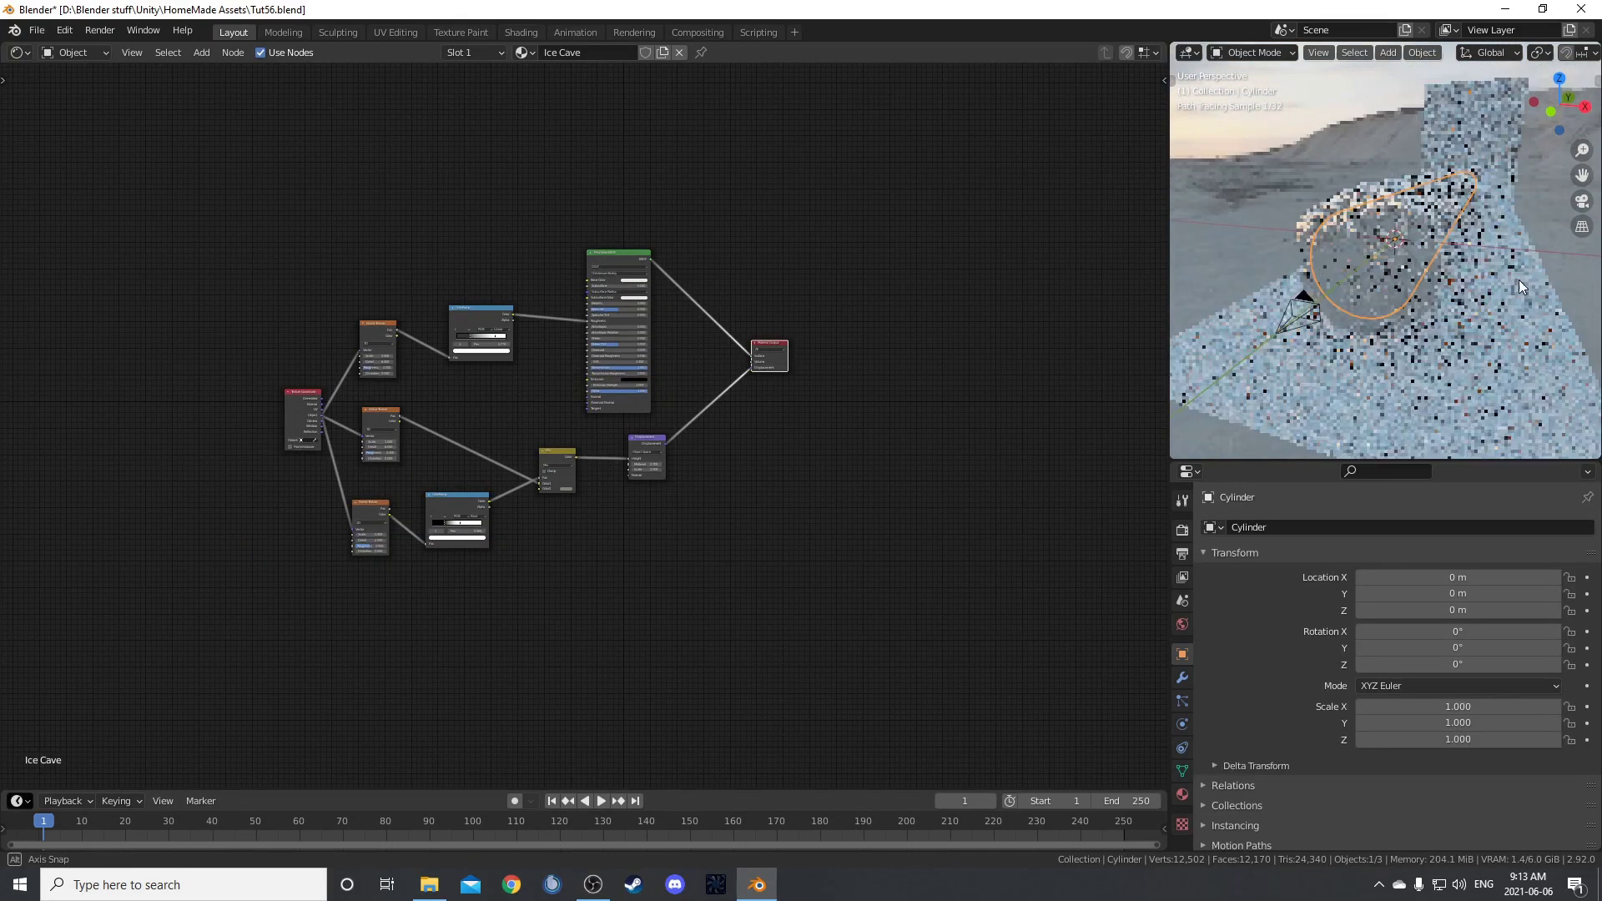
pyautogui.moveTo(1518, 278); pyautogui.dragTo(1445, 447, button='middle')
pyautogui.click(1182, 677)
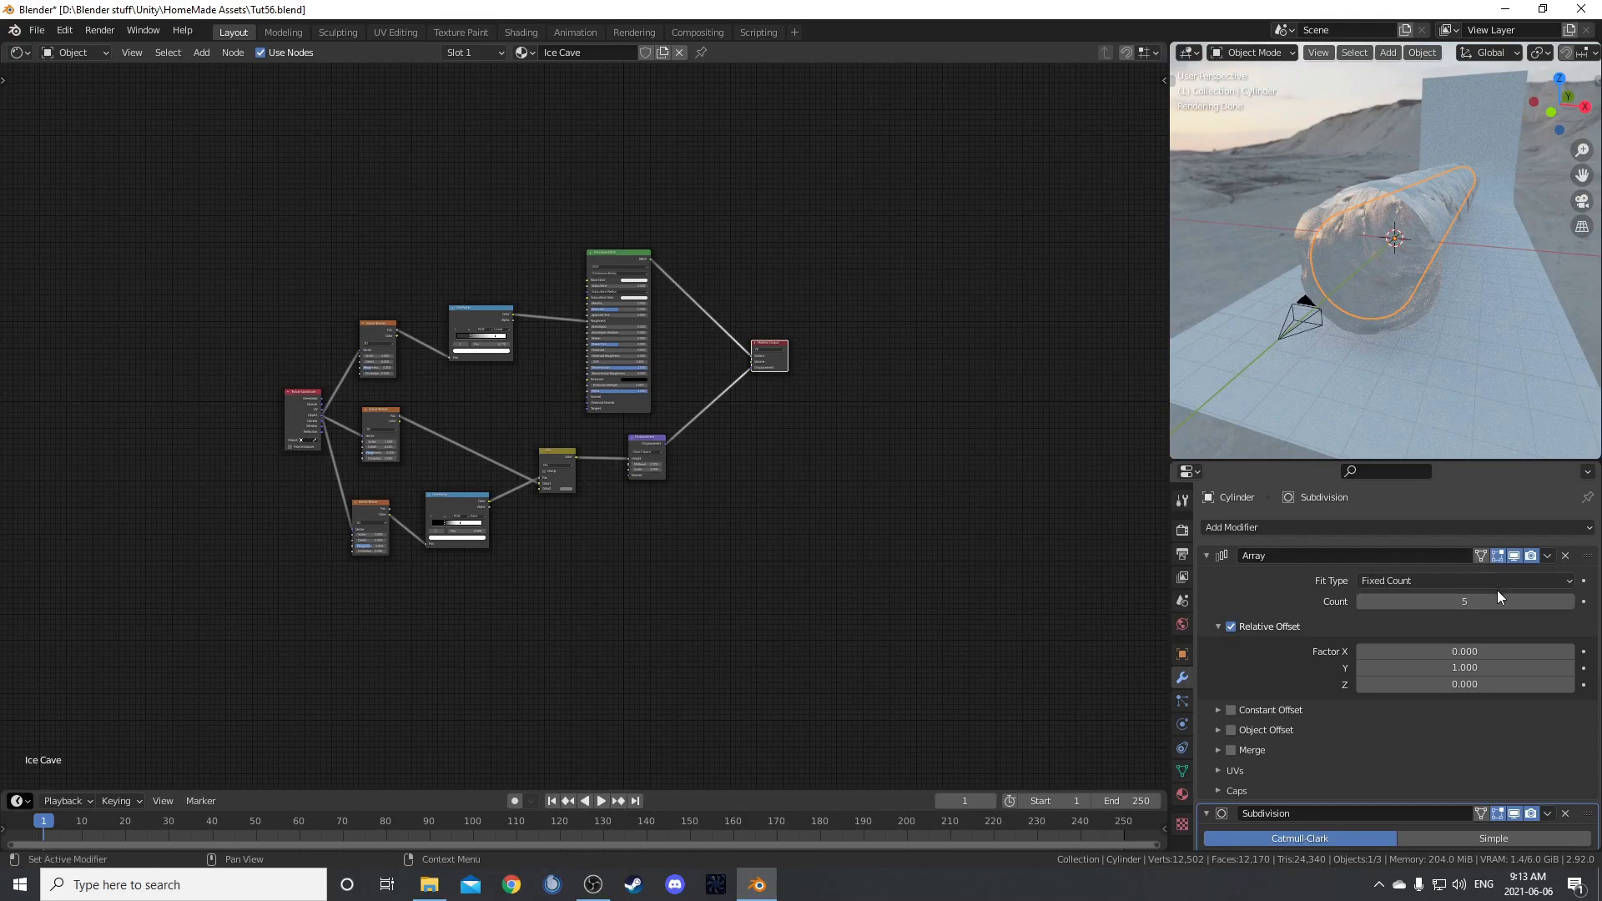
pyautogui.click(1514, 556)
# - Switch the viewport to solid shading and maximize it to fill the window
pyautogui.moveTo(1490, 434); pyautogui.dragTo(1383, 153, button='middle')
pyautogui.moveTo(1393, 277); pyautogui.dragTo(1404, 302, button='middle')
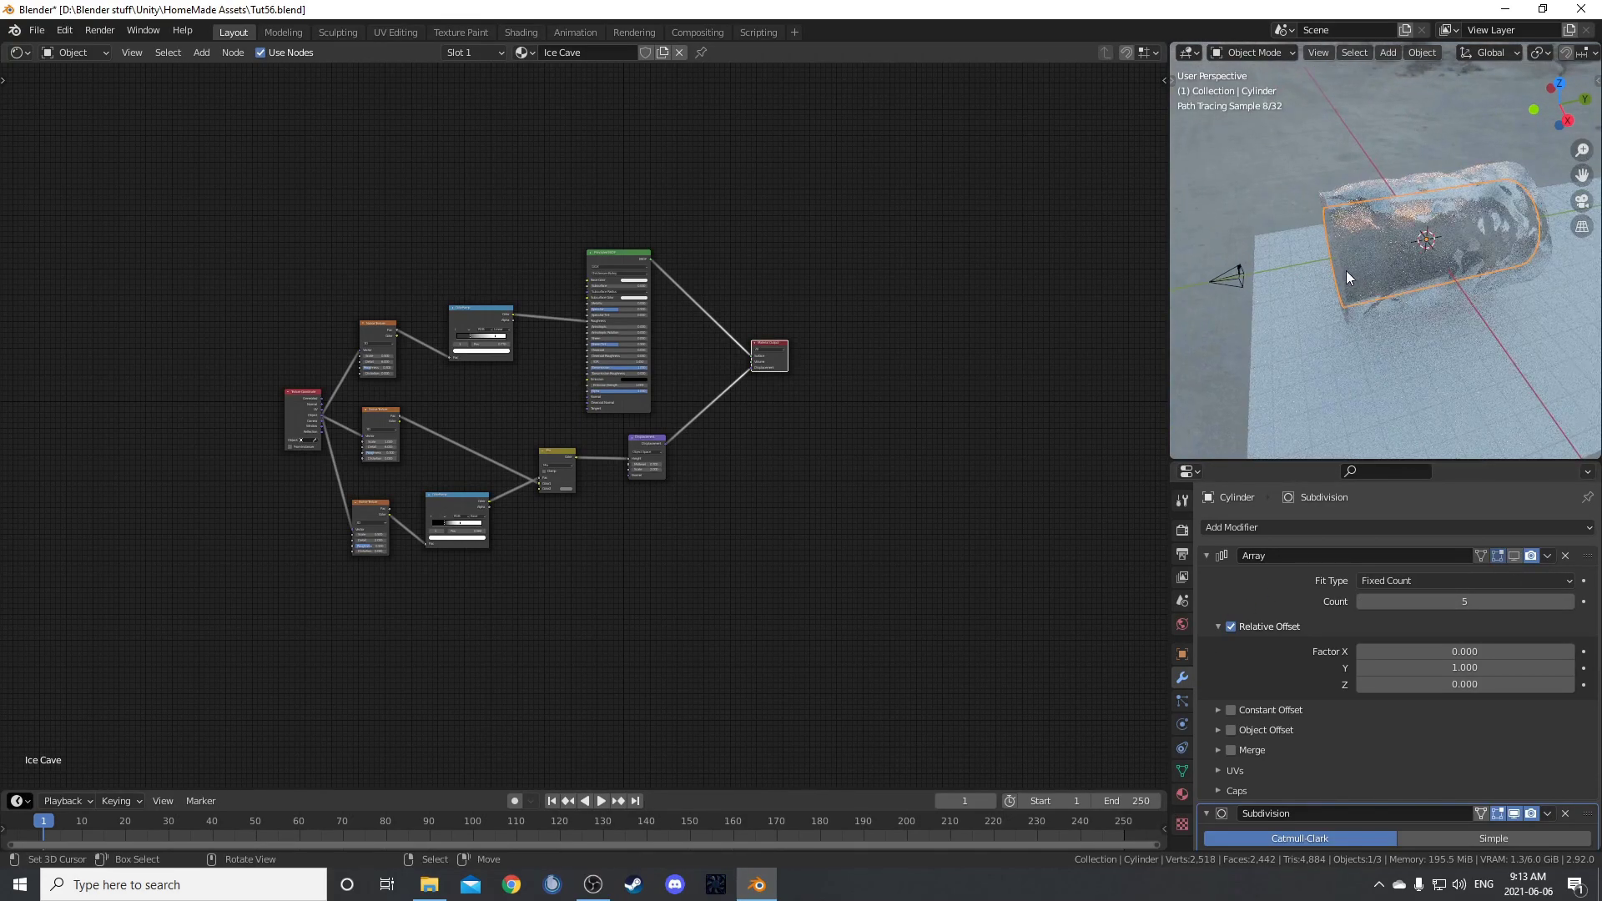
pyautogui.press('z')
pyautogui.click(1454, 288)
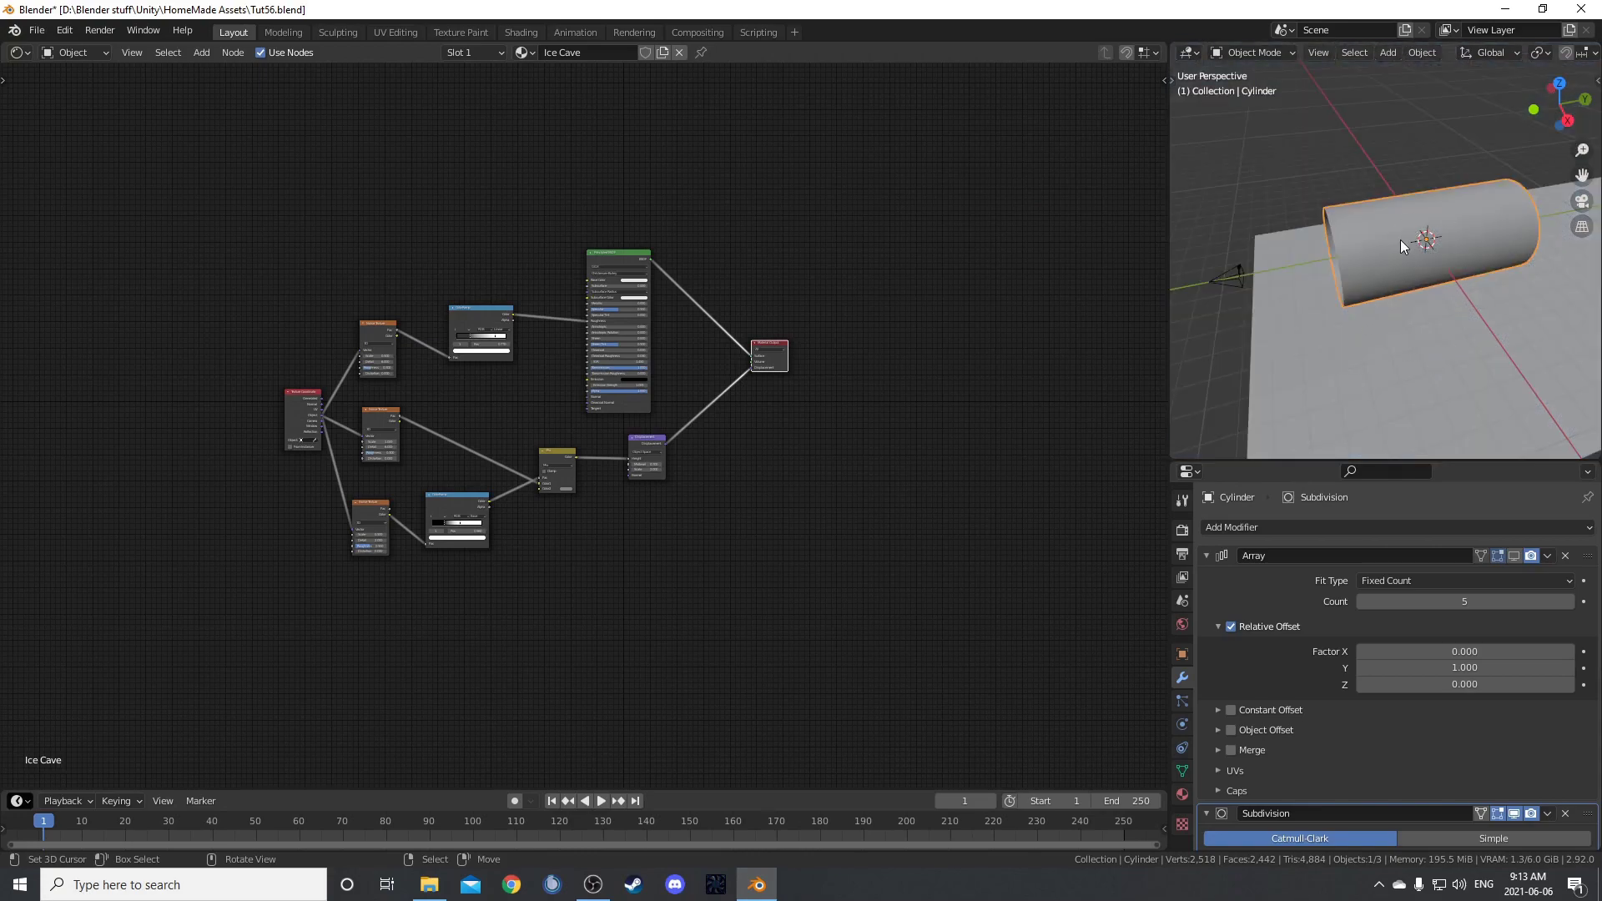
pyautogui.hotkey('ctrl', 'space')
pyautogui.moveTo(1403, 237); pyautogui.dragTo(1323, 357, button='middle')
# - Add a new plane and scale it 5 times along Y
pyautogui.hotkey('shift', 'a')
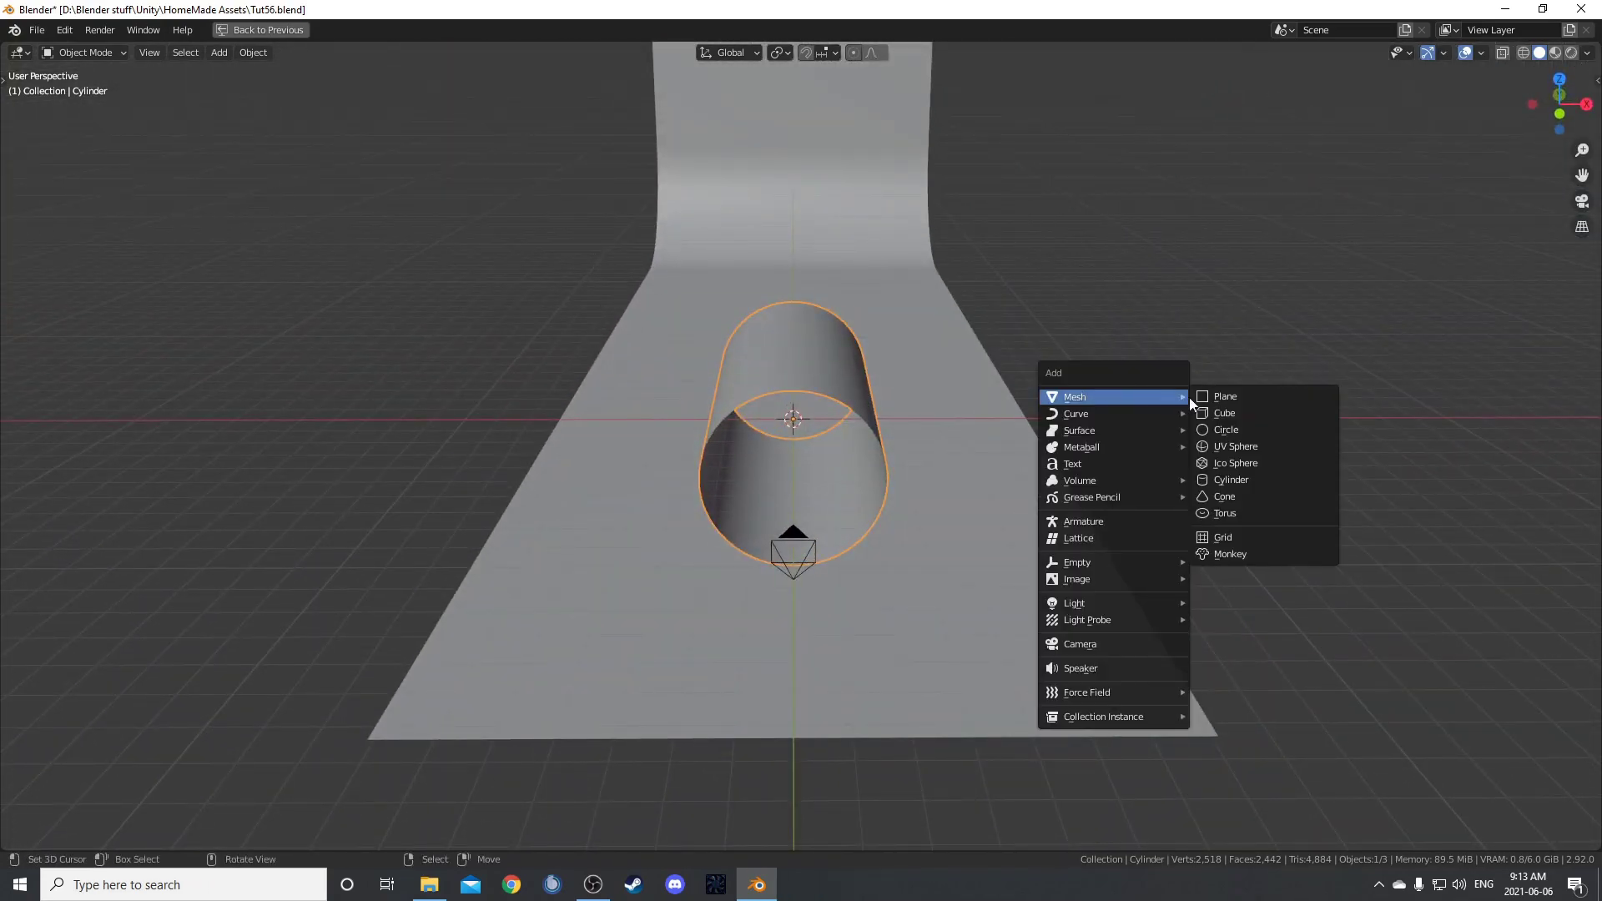
pyautogui.click(1250, 402)
pyautogui.moveTo(1048, 465); pyautogui.dragTo(931, 466, button='middle')
pyautogui.press('KP_7')
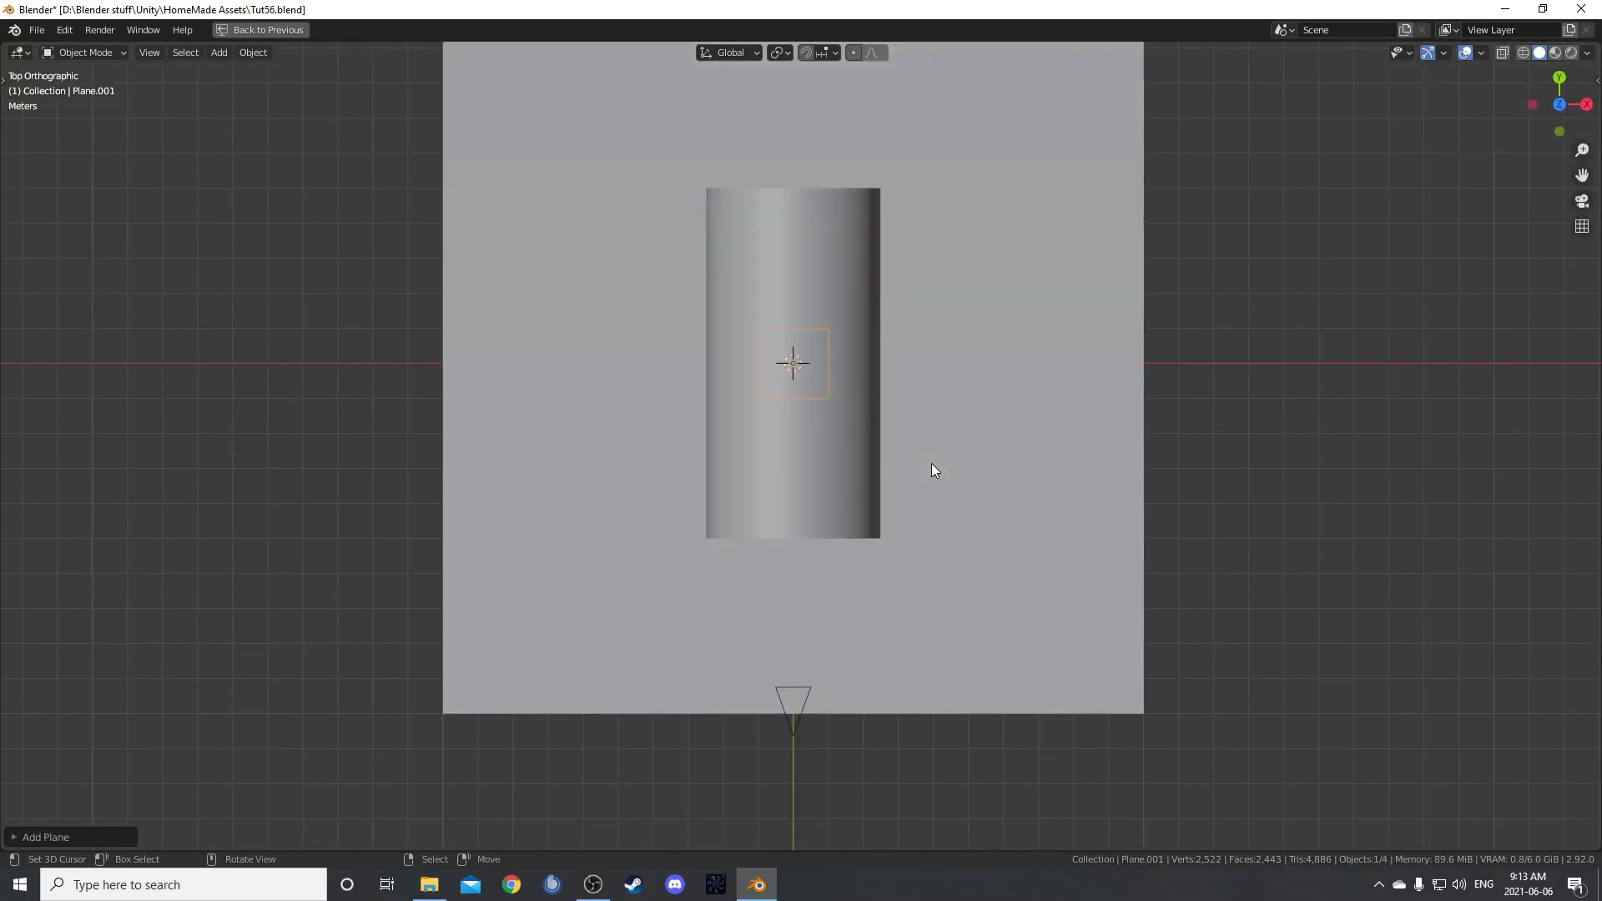
pyautogui.press('s')
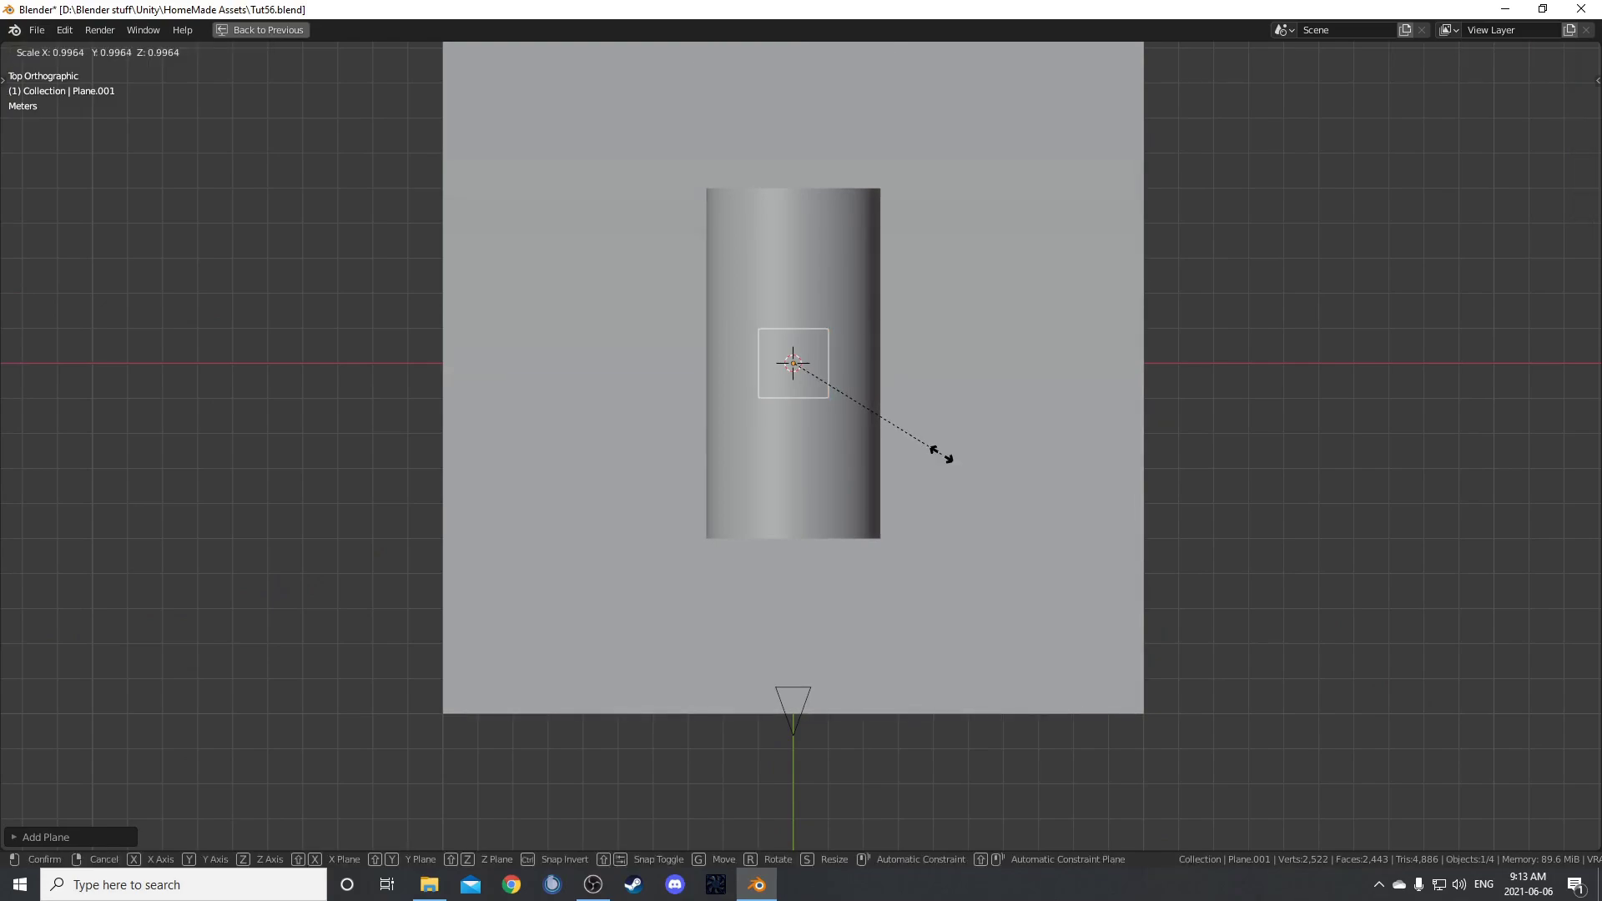
pyautogui.press('y')
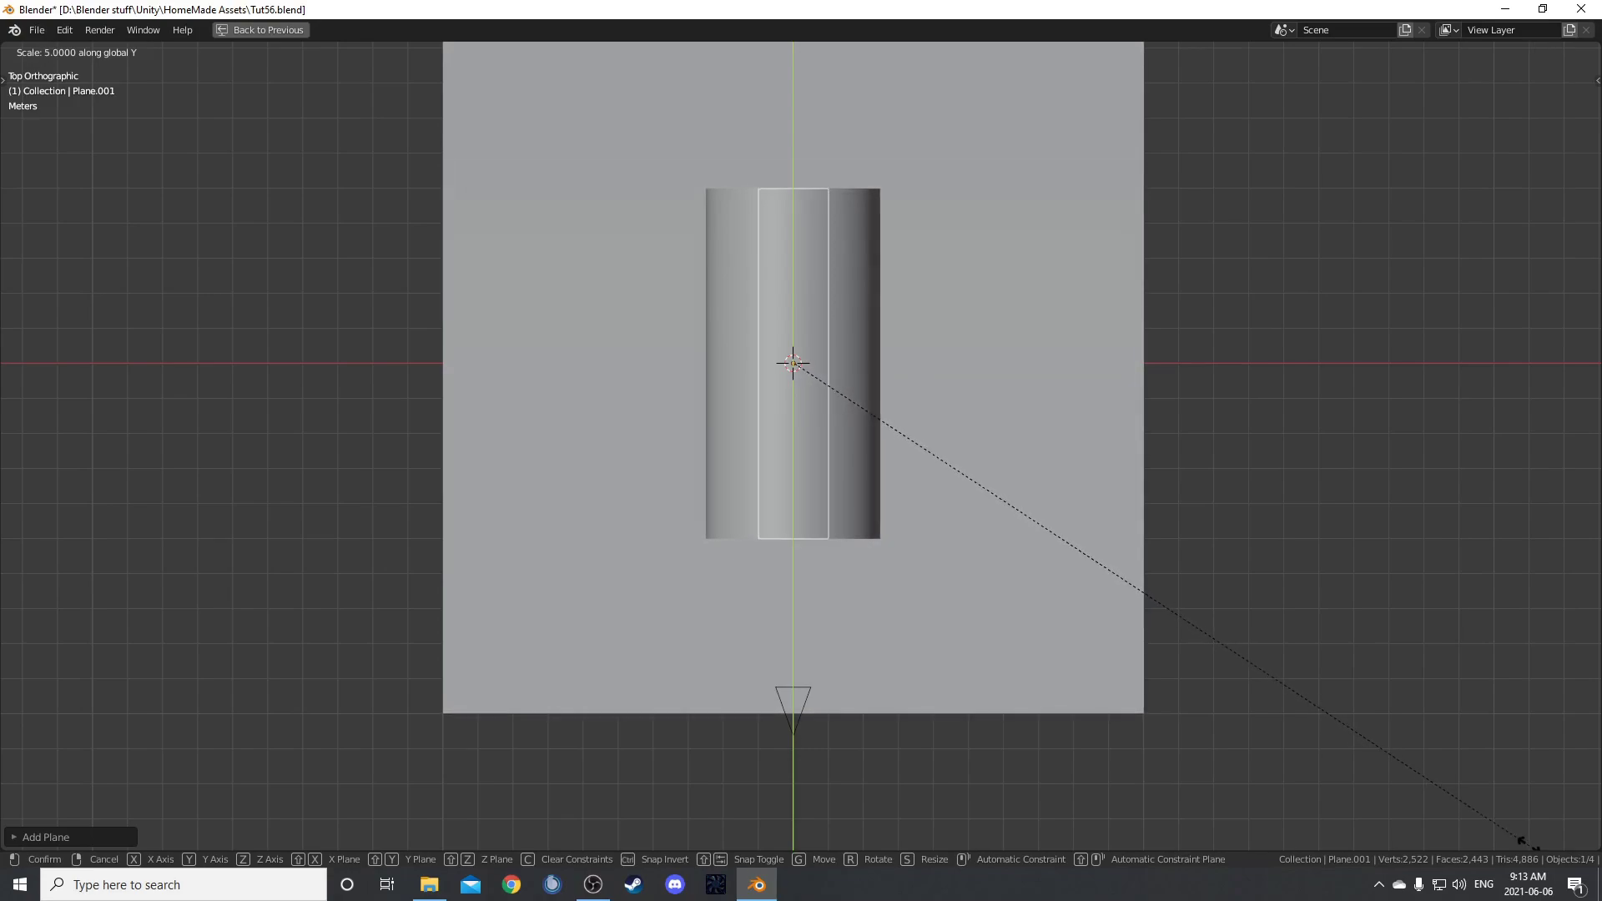
pyautogui.click(1519, 839)
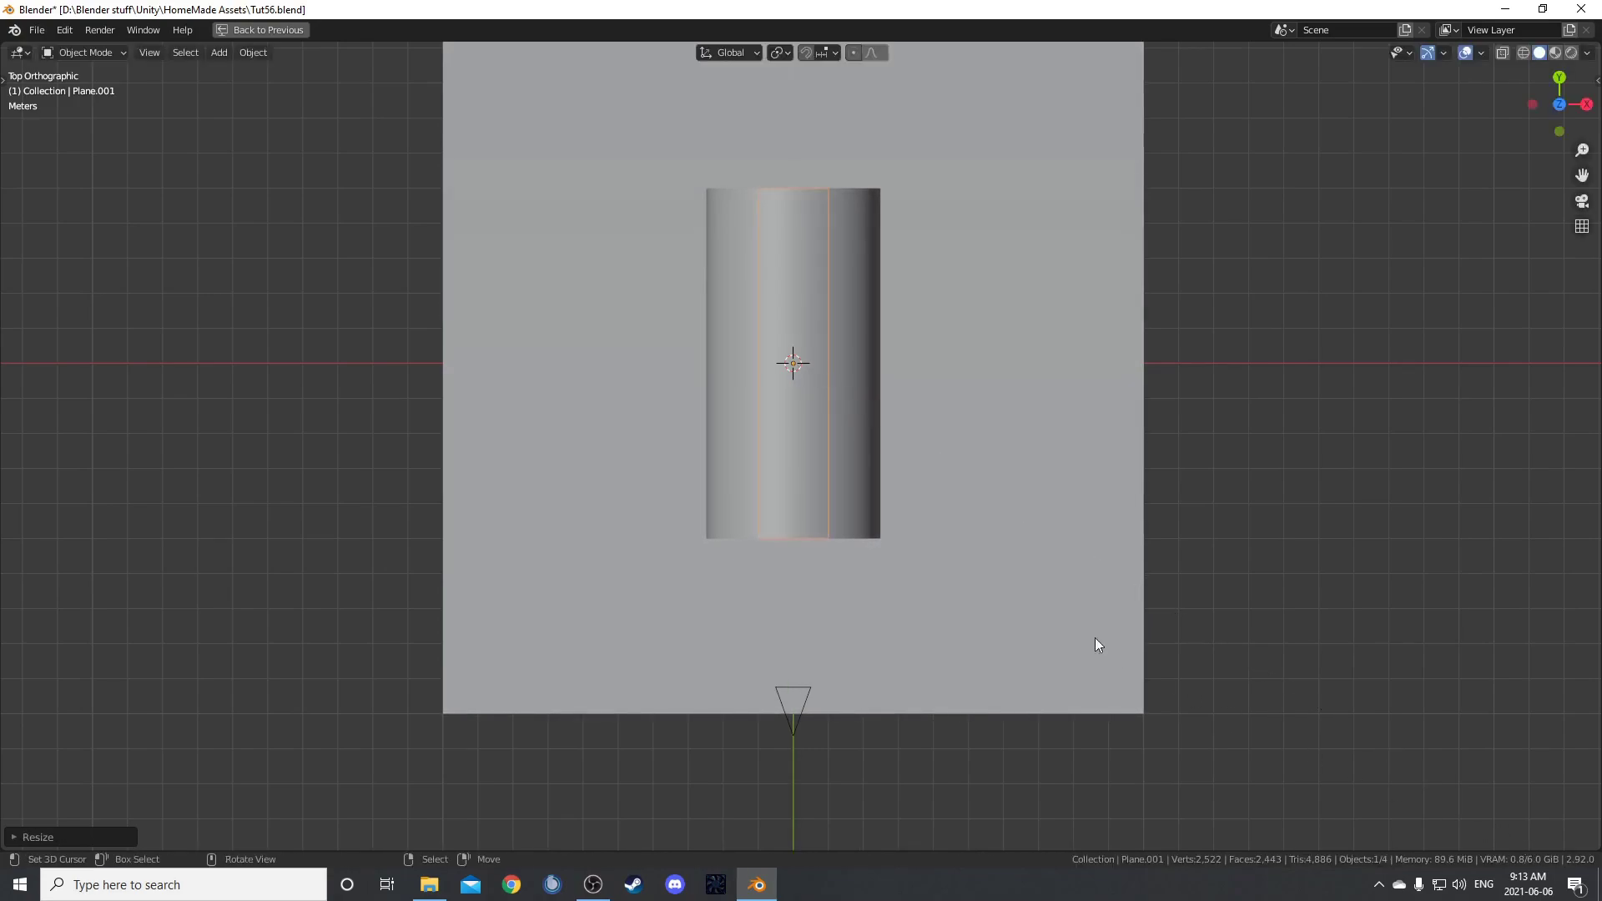
# - Isolate the plane and add 4 evenly spaced loop cuts in Edit Mode
pyautogui.moveTo(1087, 631); pyautogui.dragTo(736, 430, button='middle')
pyautogui.moveTo(864, 522); pyautogui.dragTo(839, 412, button='middle')
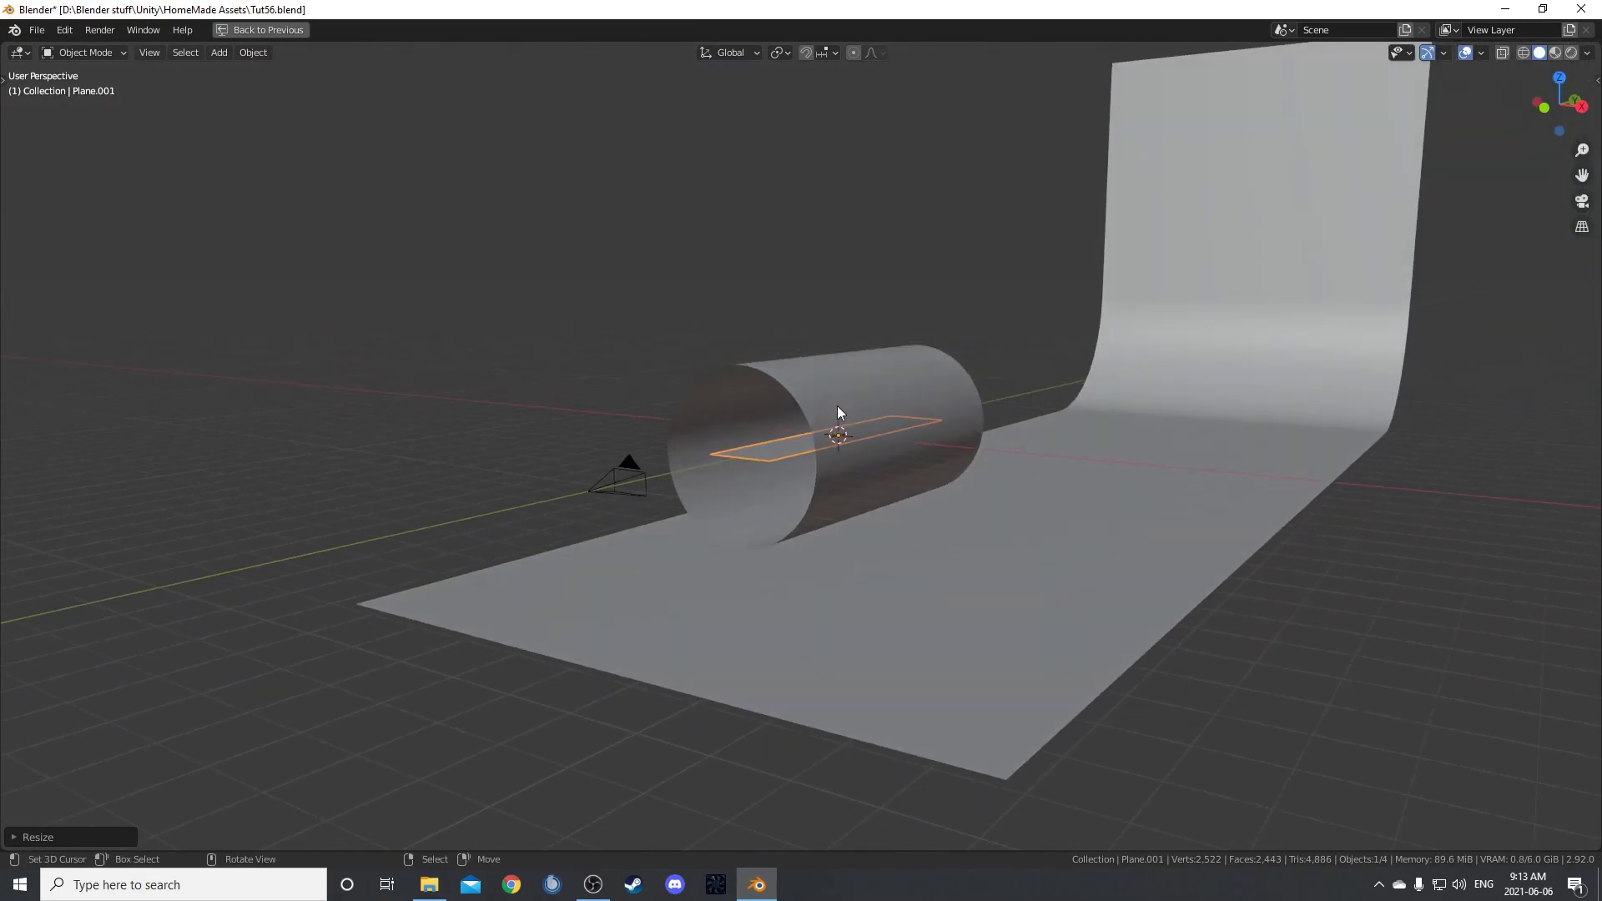
pyautogui.moveTo(932, 460); pyautogui.dragTo(784, 468, button='middle')
pyautogui.moveTo(878, 499); pyautogui.dragTo(1037, 611, button='middle')
pyautogui.press('KP_Divide')
pyautogui.press('Tab')
pyautogui.hotkey('ctrl', 'r')
pyautogui.scroll(2, 715, 370)
pyautogui.scroll(1, 715, 372)
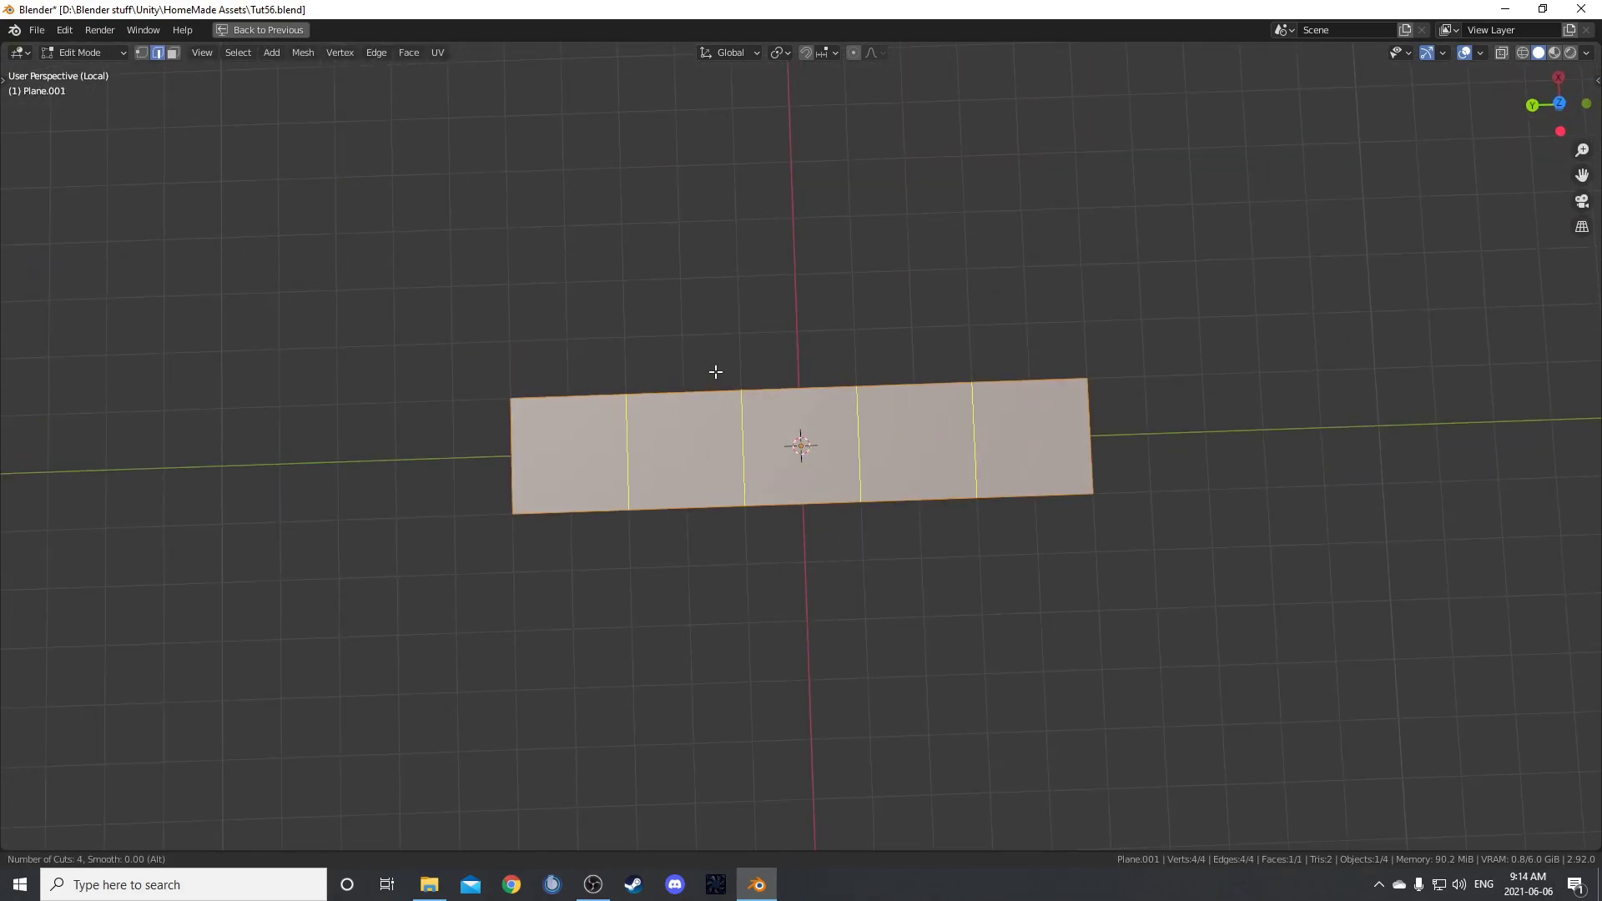
pyautogui.click(715, 371)
pyautogui.rightClick(754, 375)
pyautogui.moveTo(754, 376); pyautogui.dragTo(1008, 531, button='middle')
# - Return to Object Mode and exit local view to show the whole scene
pyautogui.press('Tab')
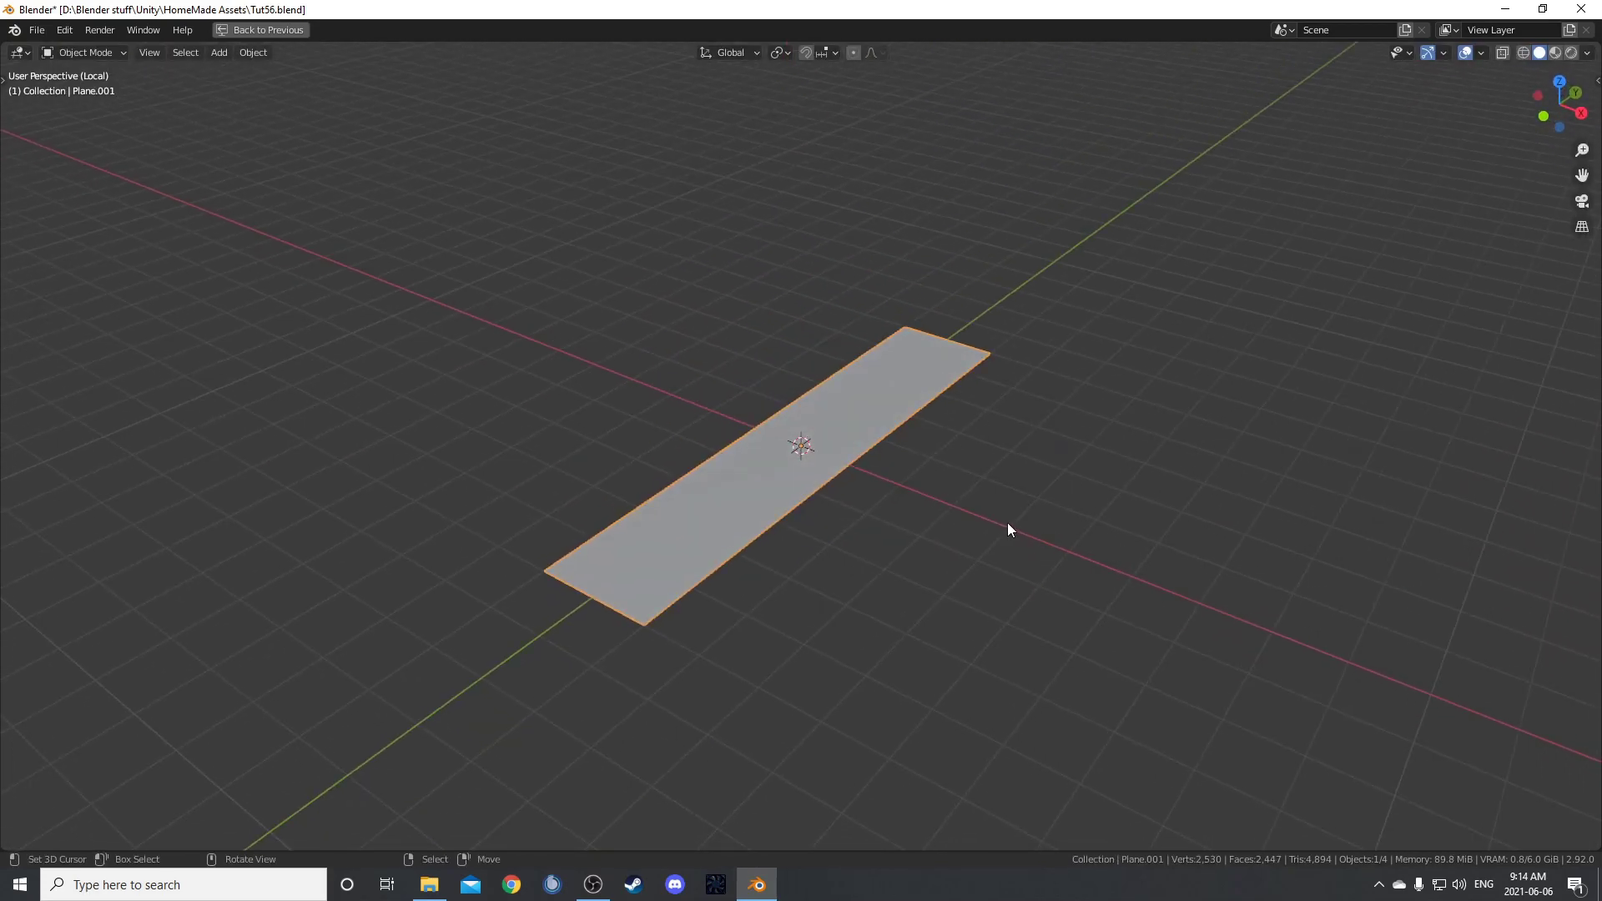
pyautogui.press('KP_Divide')
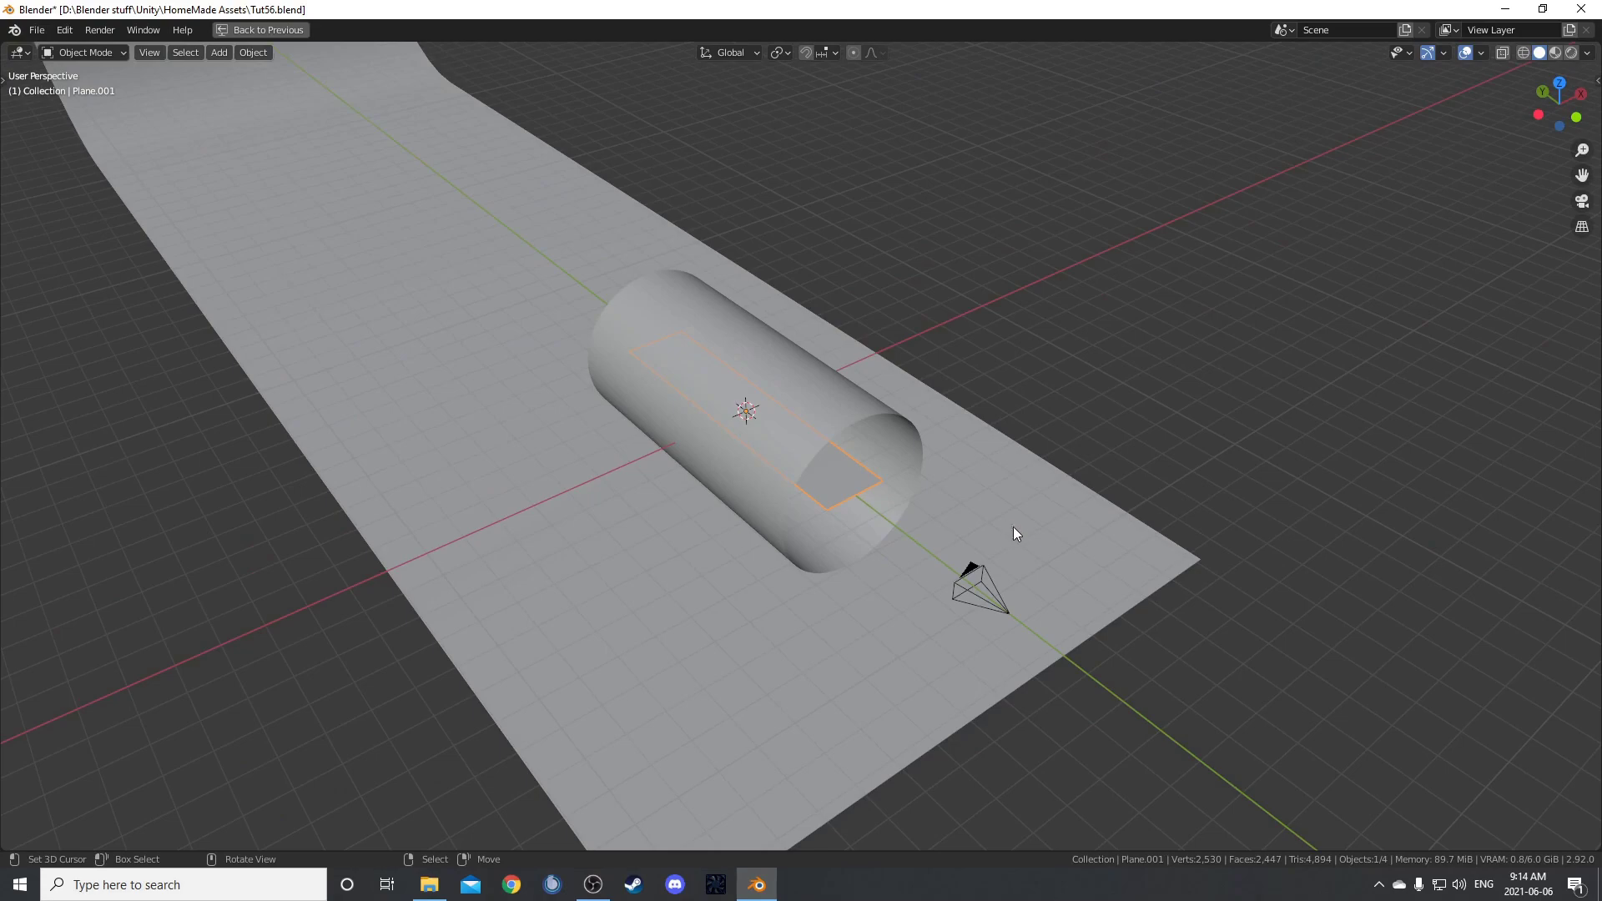
pyautogui.moveTo(1016, 538)
pyautogui.mouseDown(button='middle')
pyautogui.moveTo(951, 504)
pyautogui.moveTo(1068, 539)
pyautogui.moveTo(1021, 525)
pyautogui.mouseUp(button='middle')
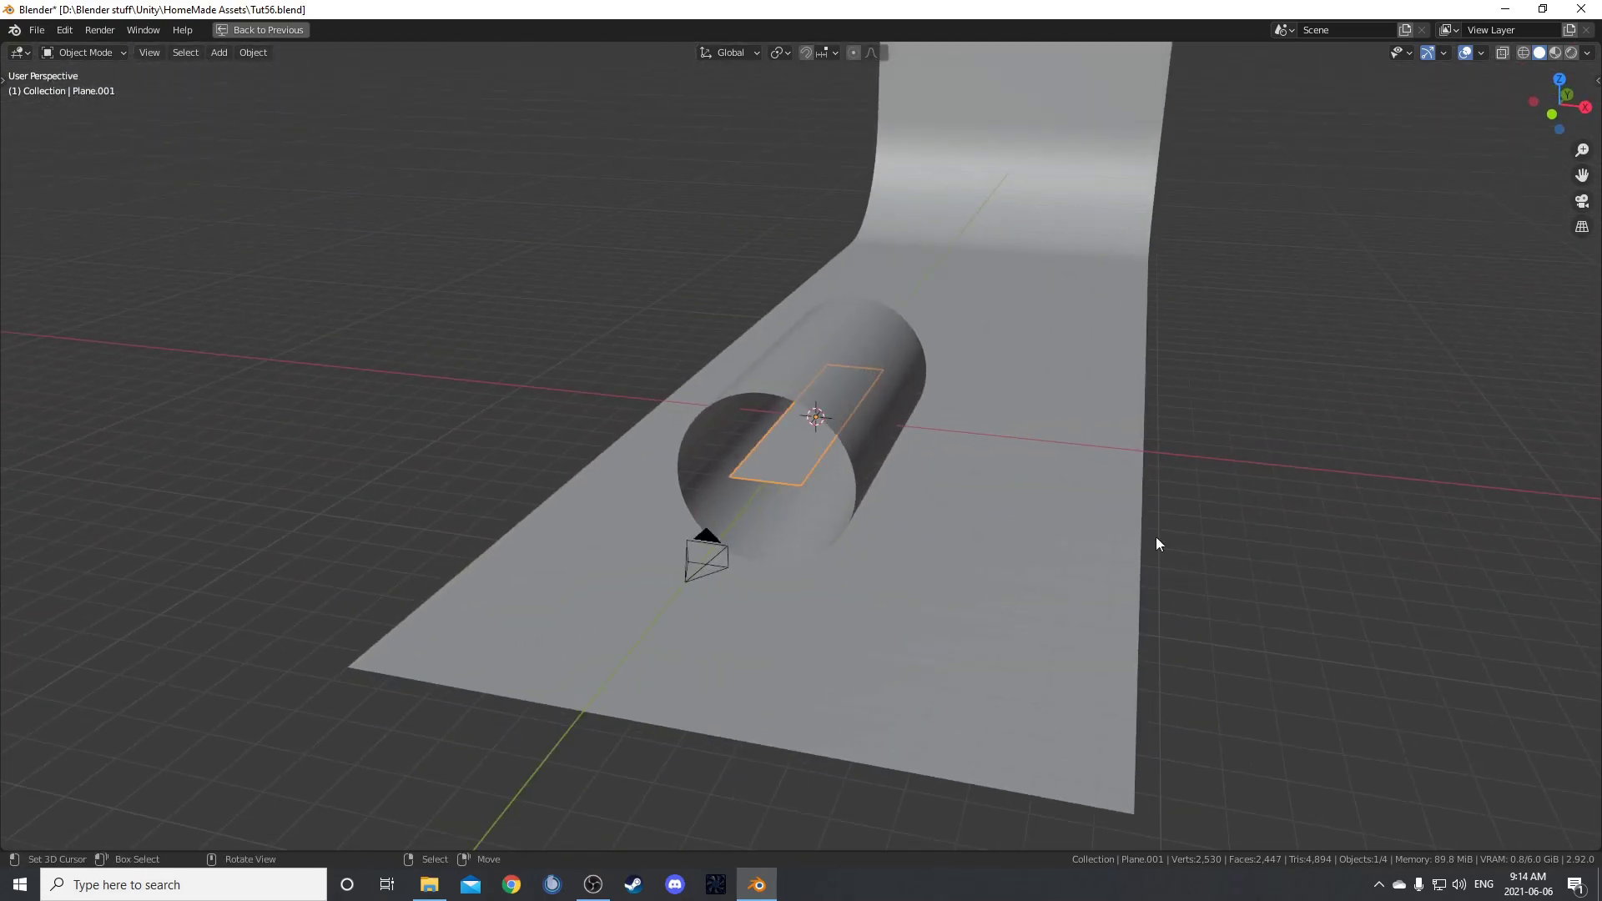
pyautogui.moveTo(1270, 547); pyautogui.dragTo(924, 540, button='middle')
# - Assign Ice Cave to the floor plane and duplicate it as 'Ice Cave floor'
pyautogui.hotkey('ctrl', 'space')
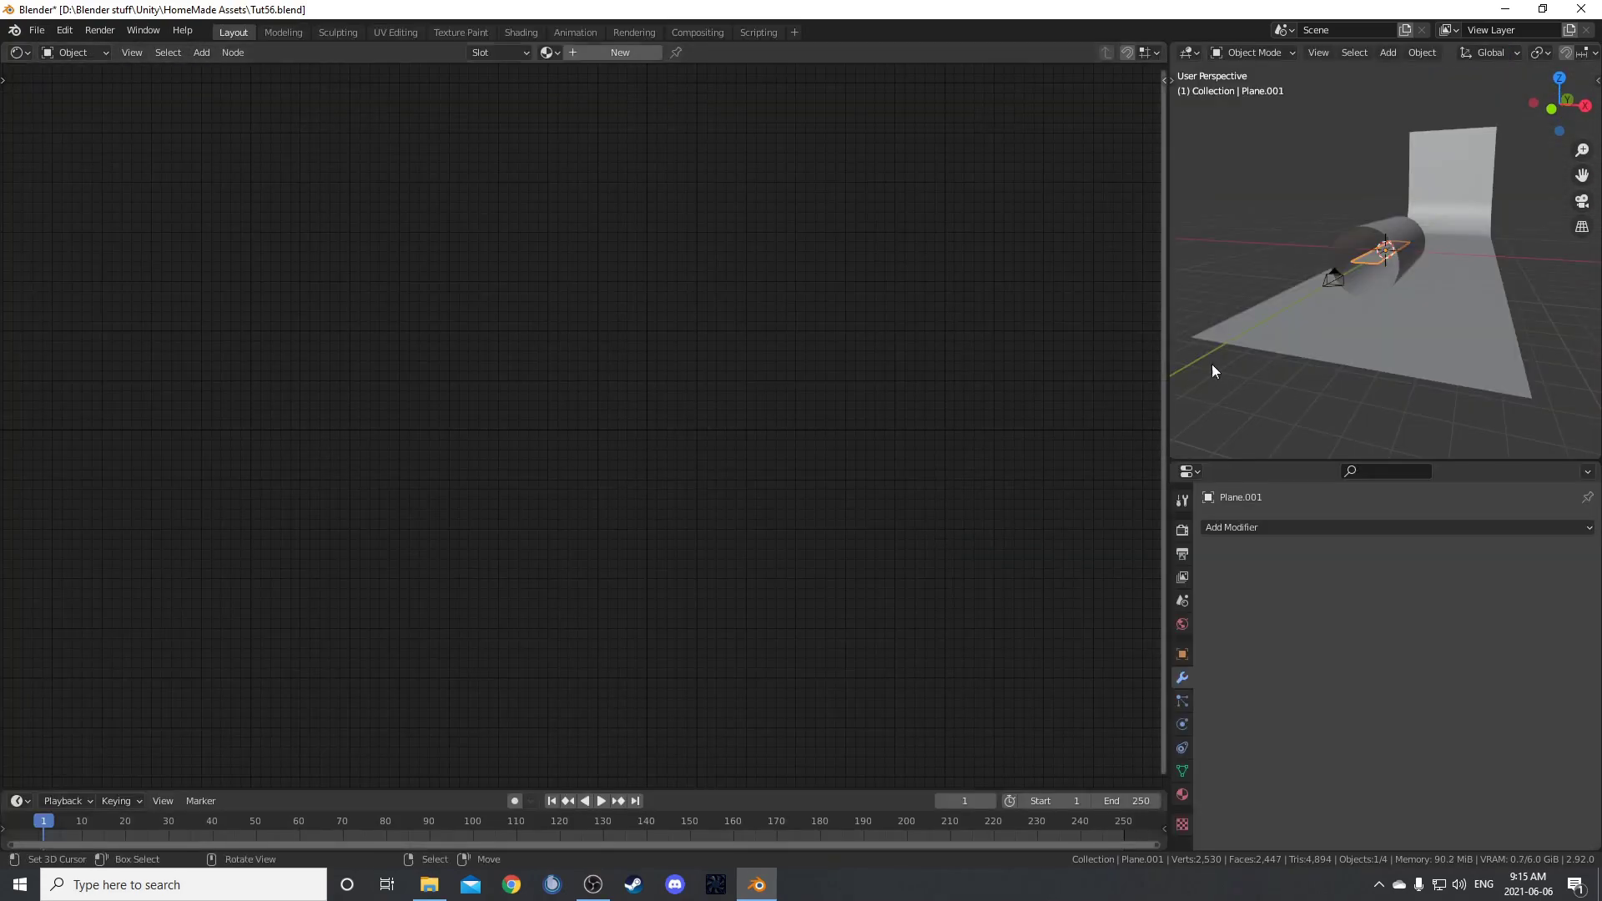
pyautogui.moveTo(1369, 311); pyautogui.dragTo(1409, 308, button='middle')
pyautogui.click(547, 53)
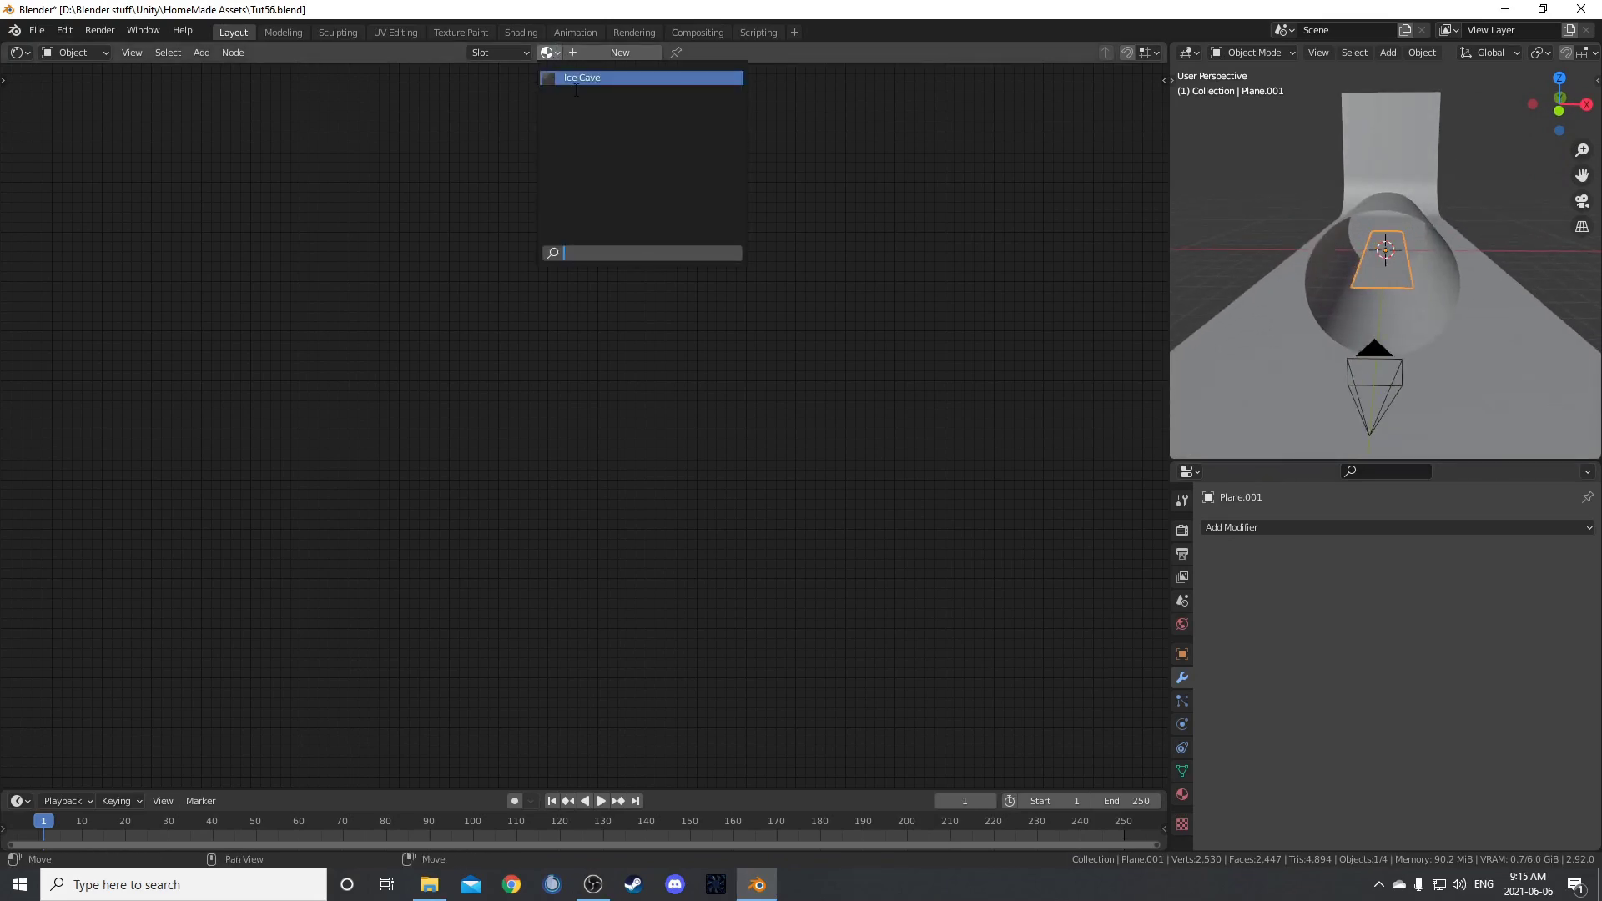
pyautogui.click(581, 78)
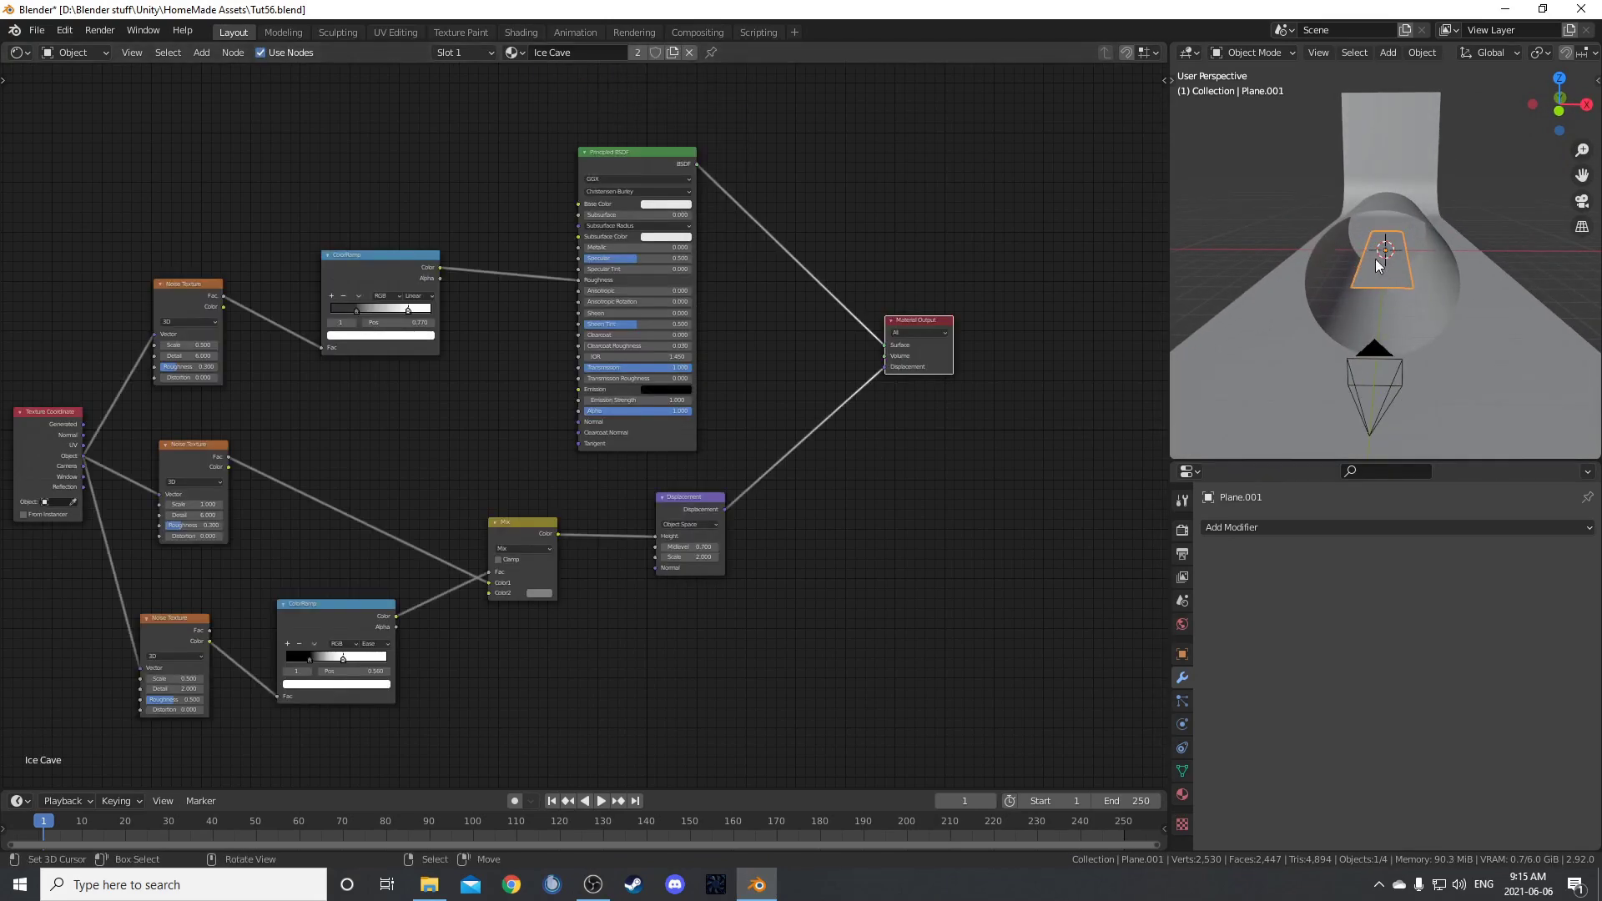
pyautogui.moveTo(1397, 307); pyautogui.dragTo(1404, 283, button='middle')
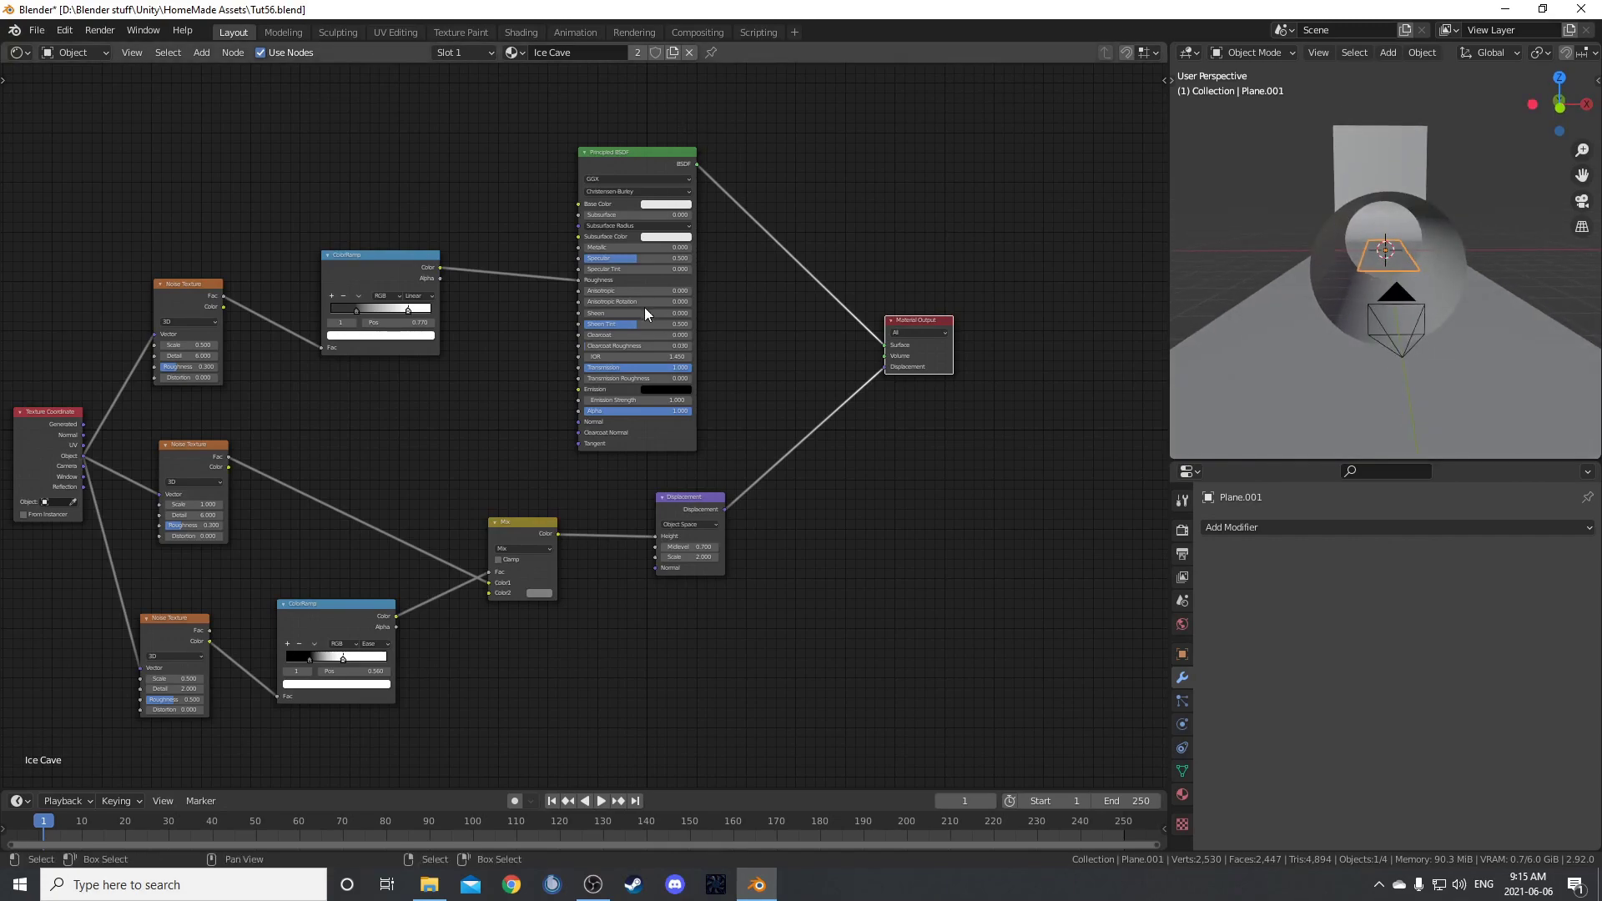
pyautogui.click(674, 52)
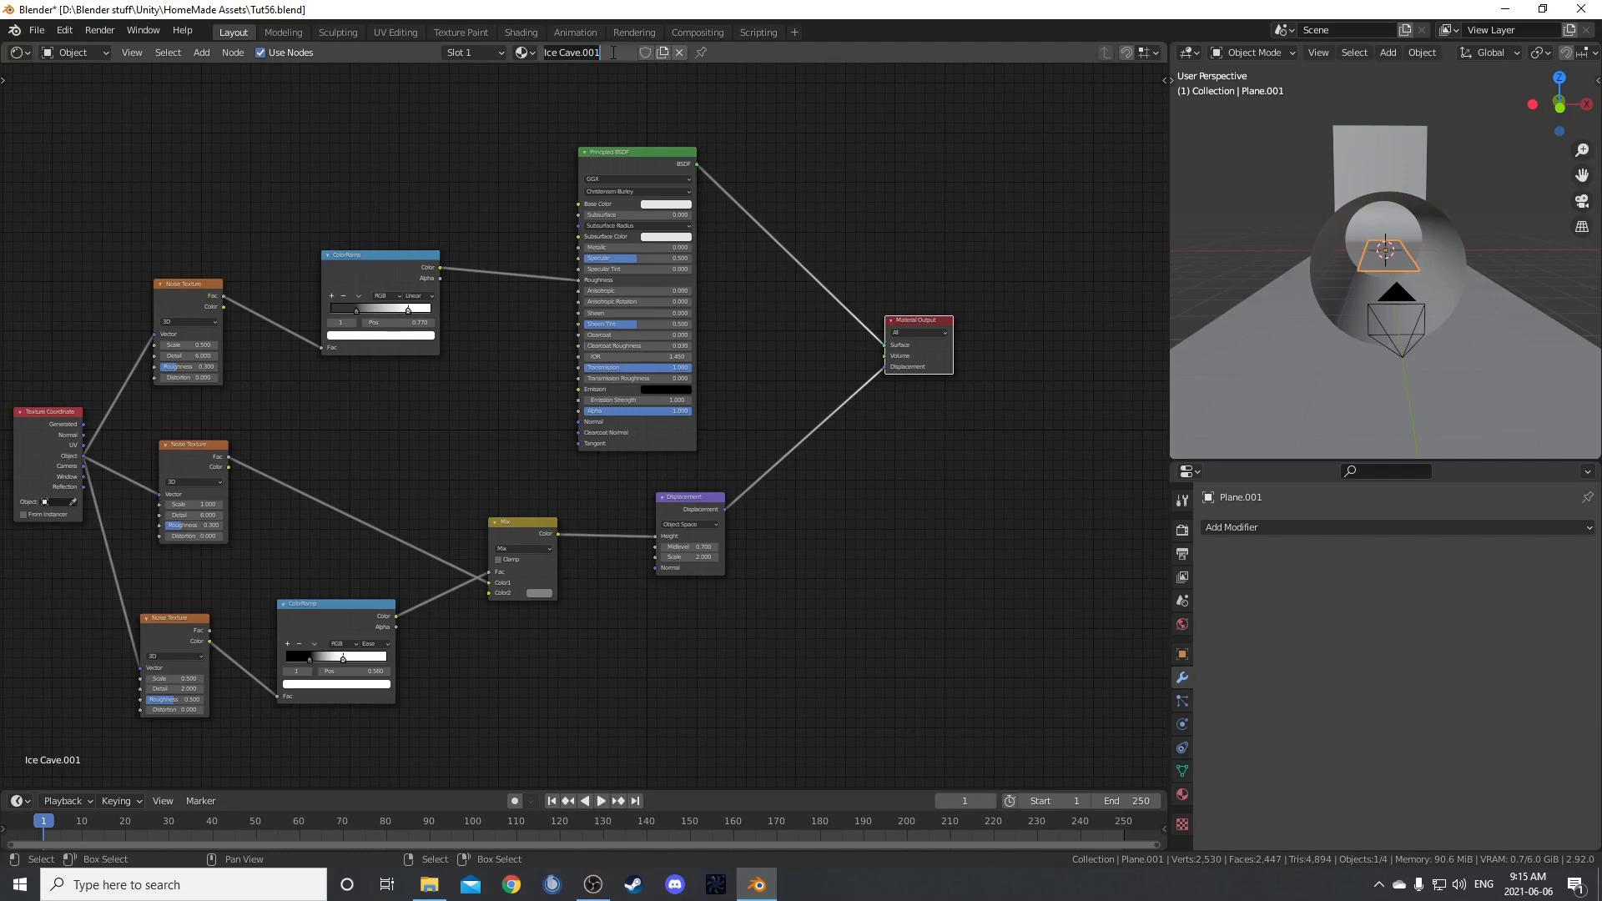
pyautogui.press('Home')
# - Lower the Displacement node's Scale to 0.3
pyautogui.scroll(5, 681, 497)
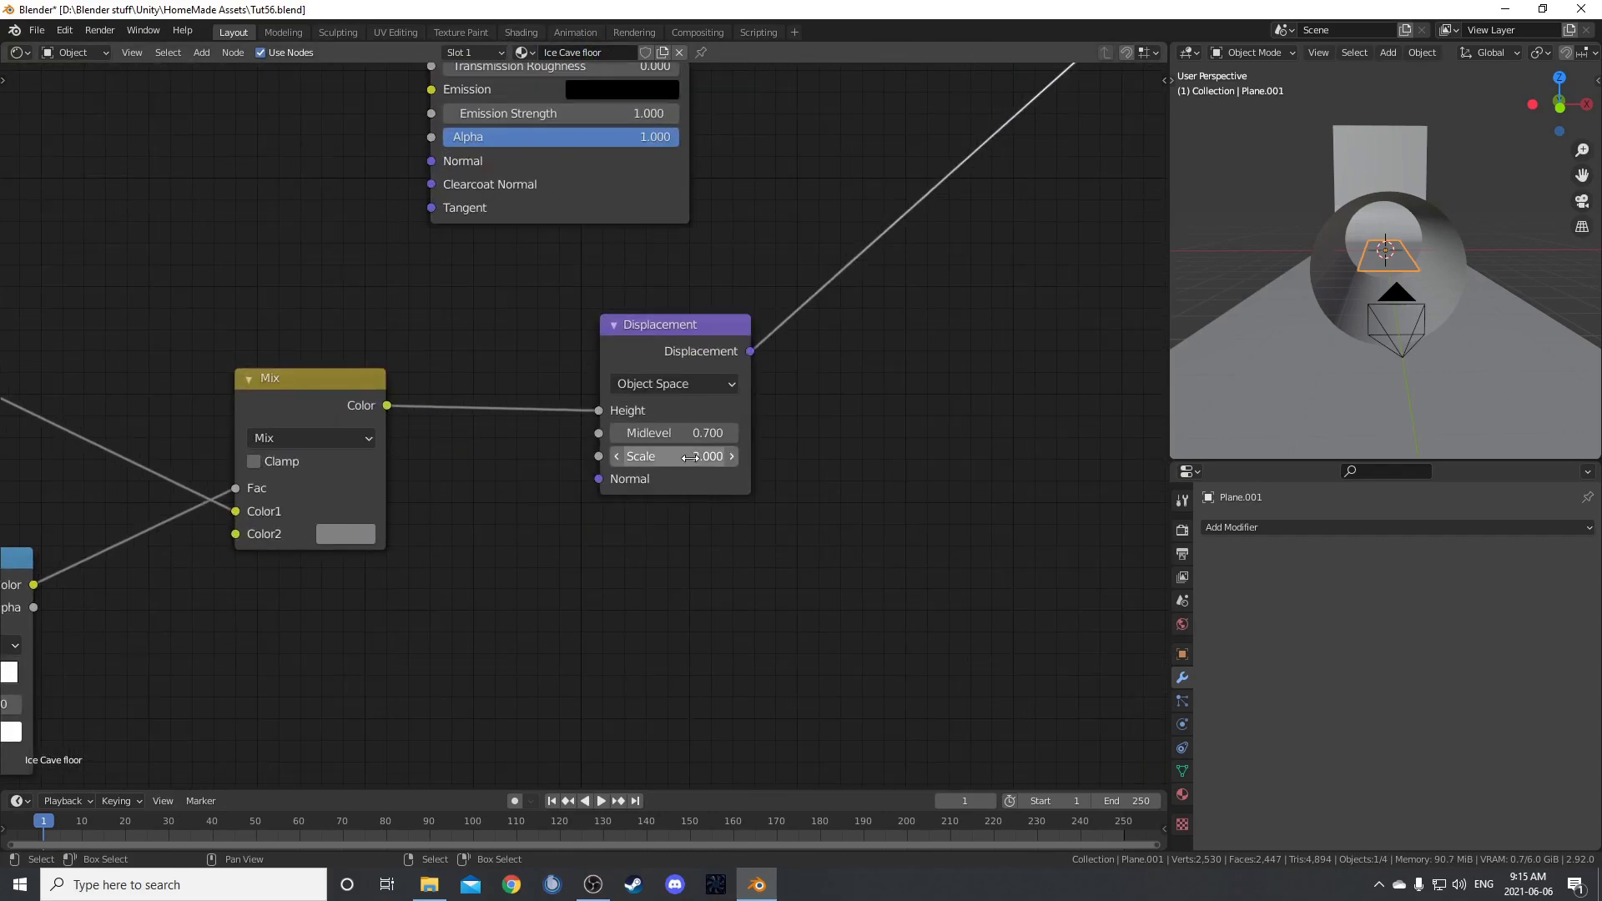
pyautogui.click(690, 456)
pyautogui.write('.3')
pyautogui.press('Return')
pyautogui.scroll(-5, 691, 519)
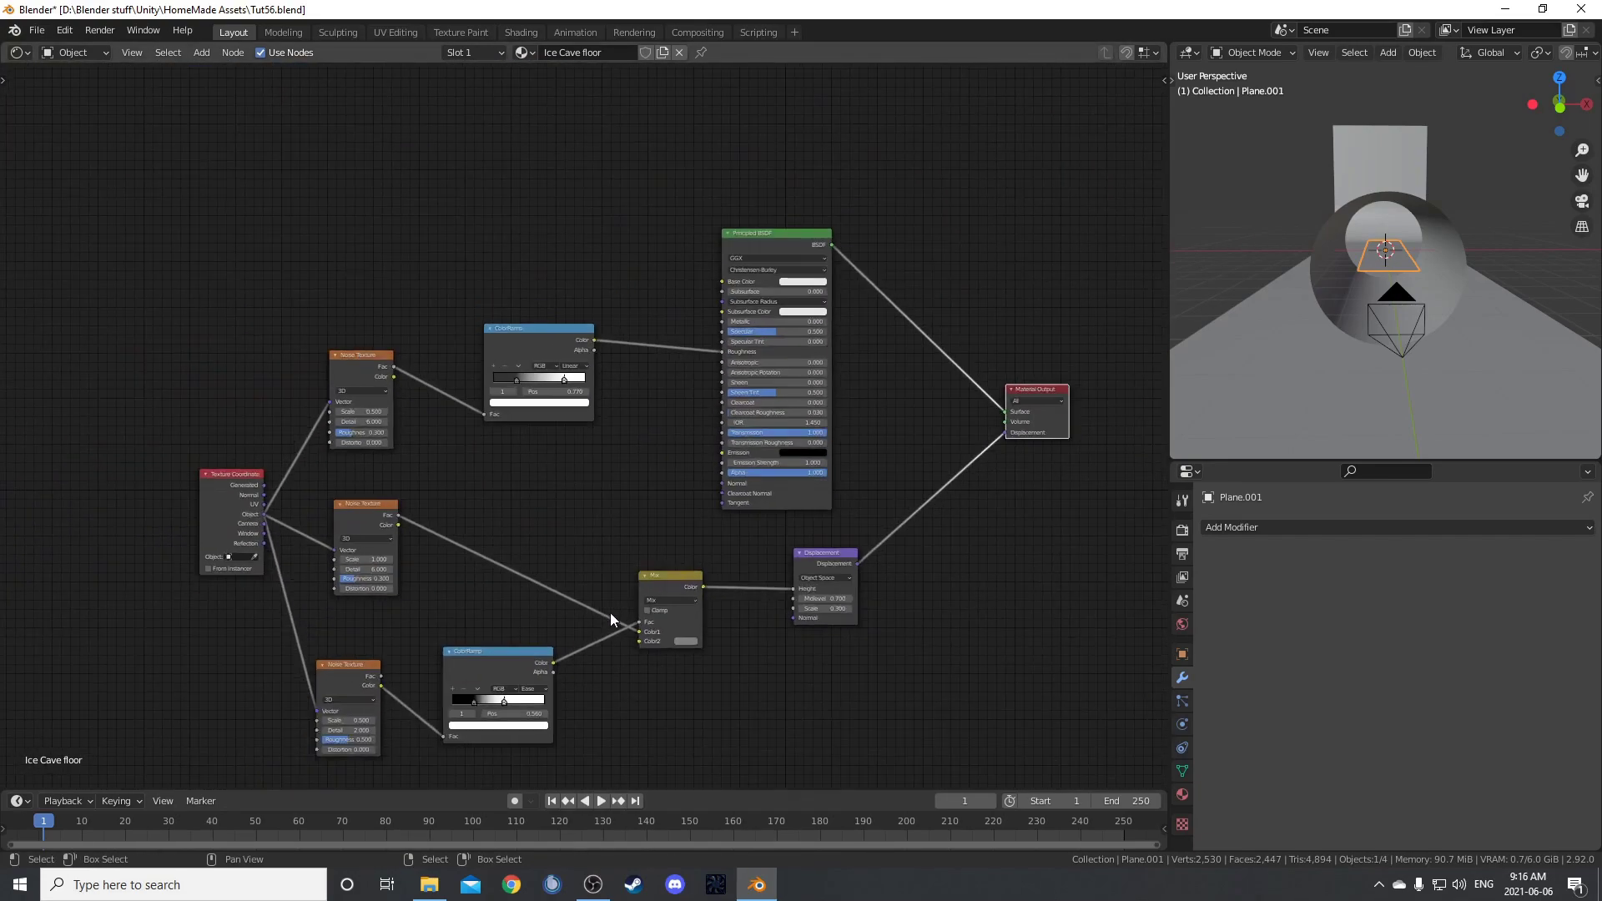
pyautogui.moveTo(611, 619); pyautogui.dragTo(544, 508, button='middle')
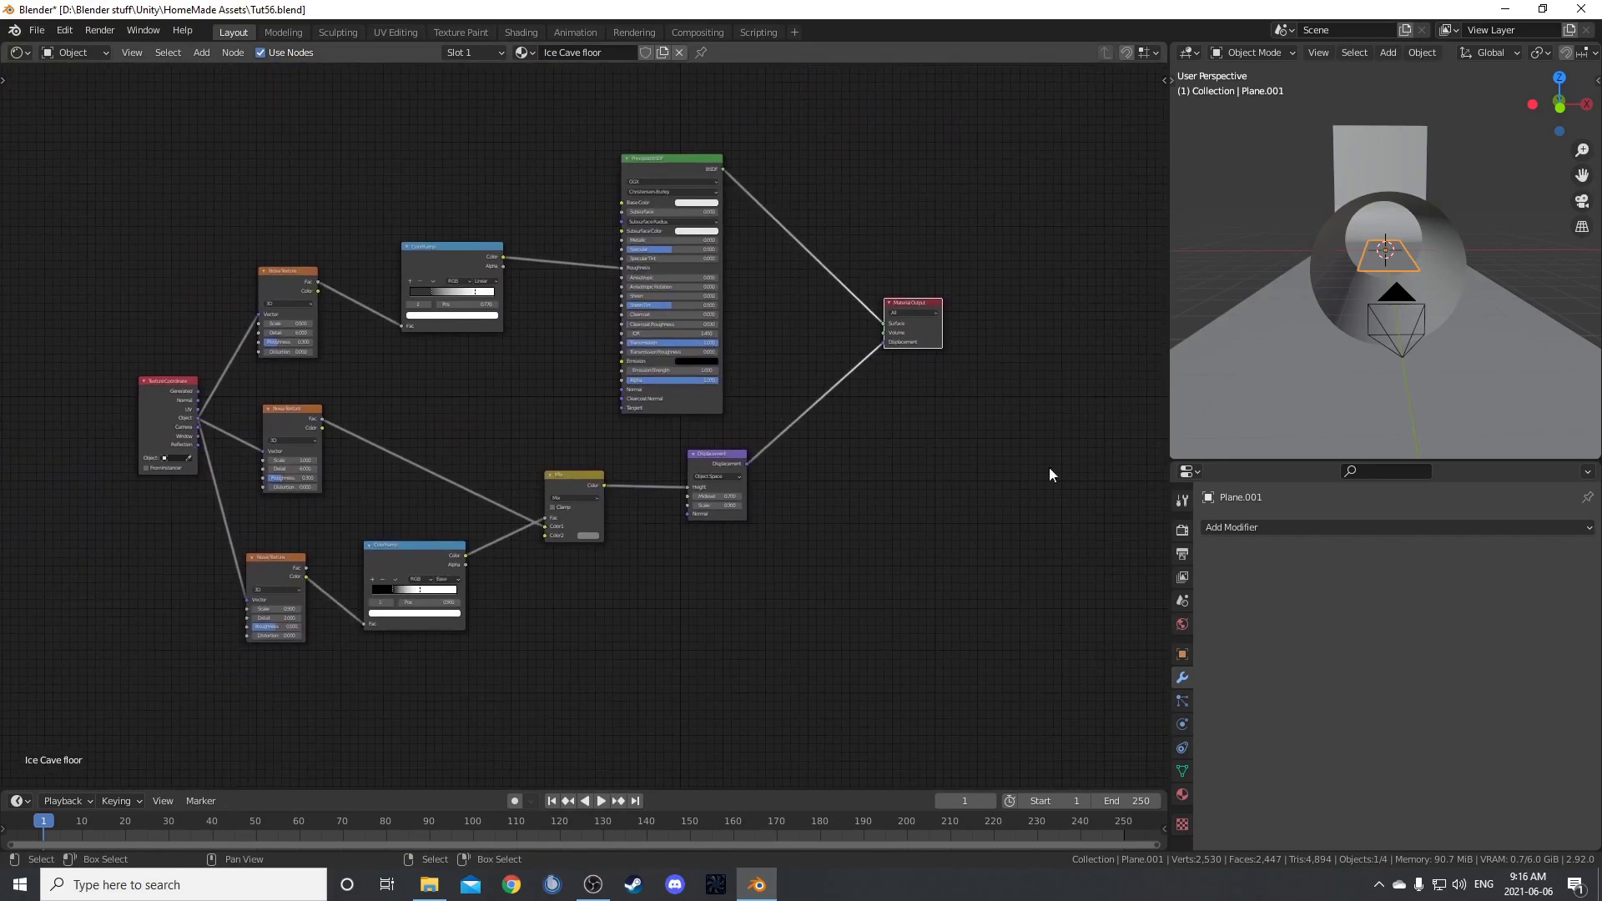
# - In rendered view, add Array and Simple Subdivision modifiers to the floor plane
pyautogui.press('z')
pyautogui.click(1442, 203)
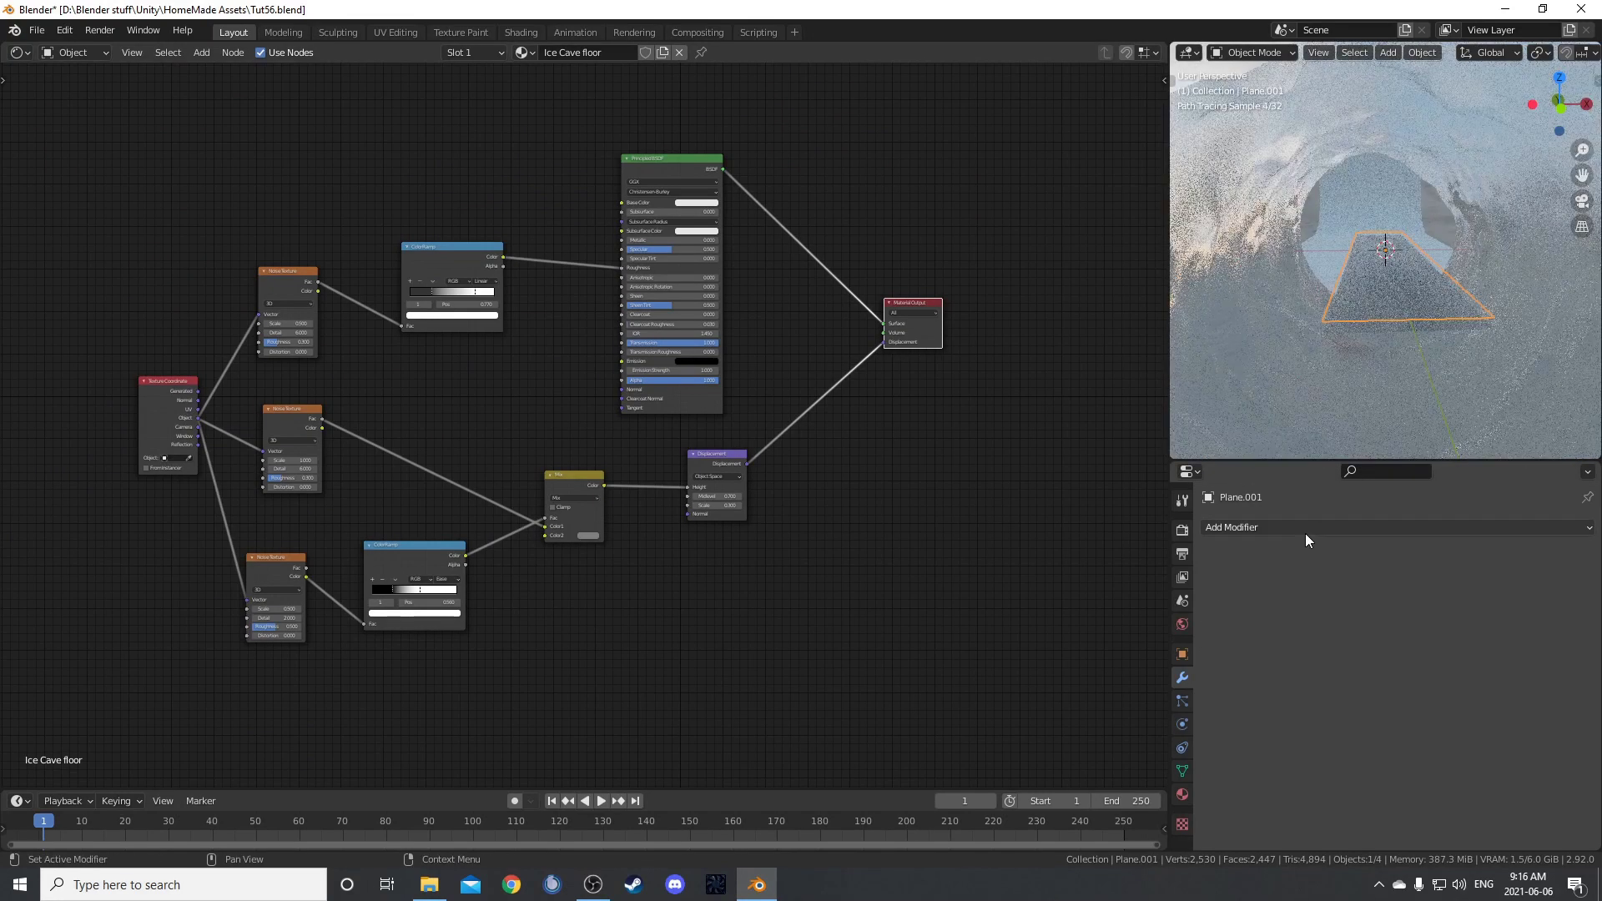
pyautogui.click(1304, 533)
pyautogui.click(1254, 179)
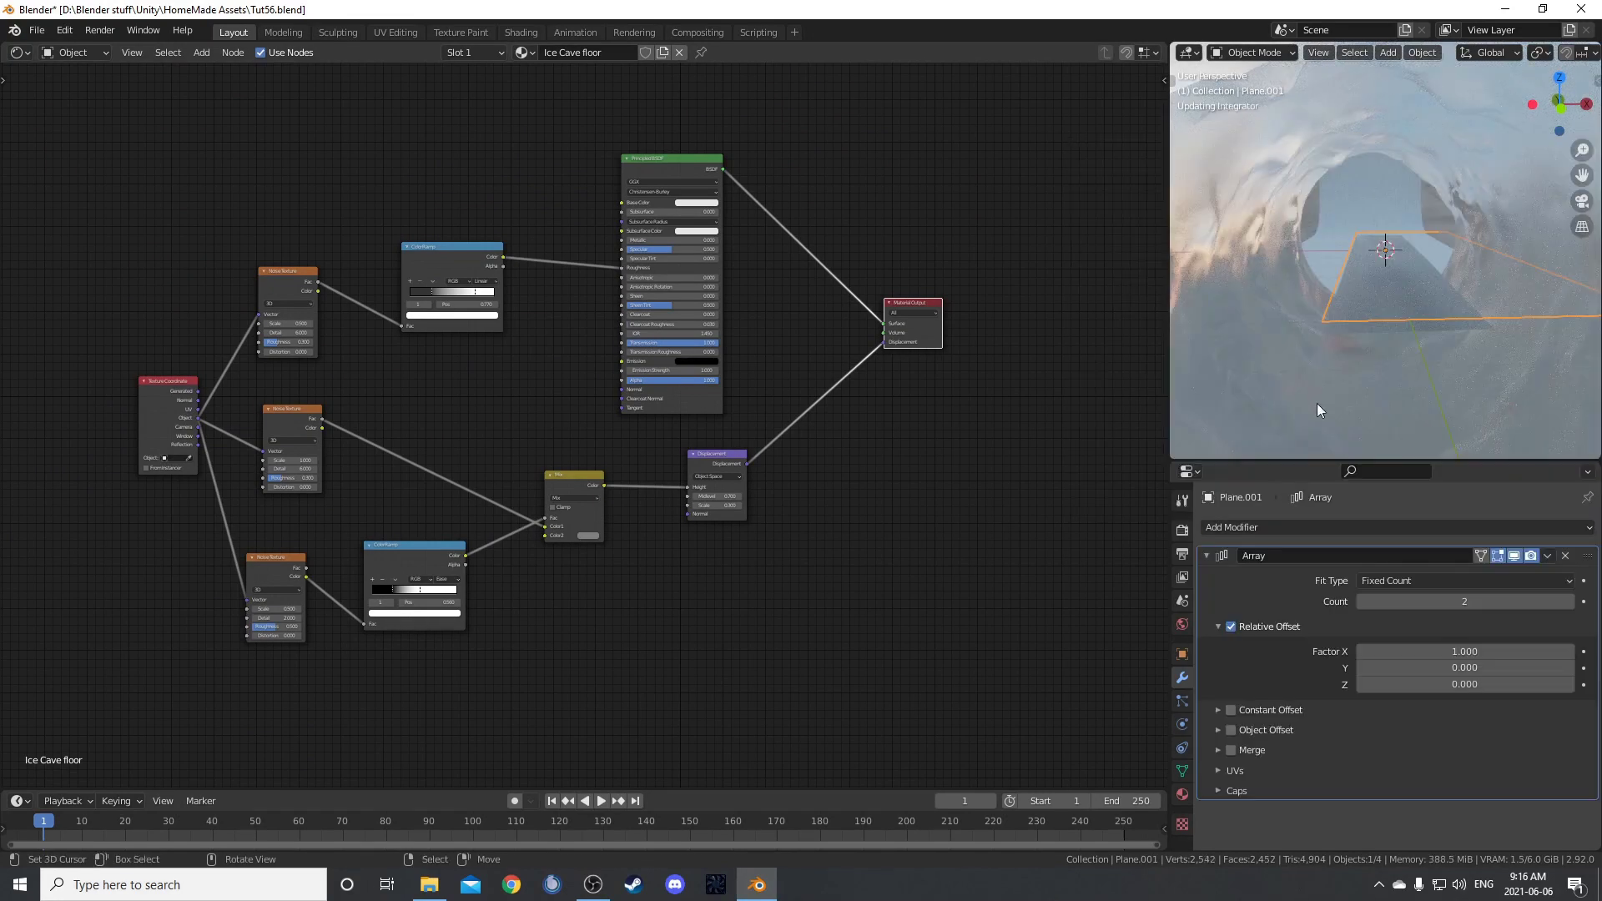
pyautogui.click(1339, 527)
pyautogui.click(1293, 434)
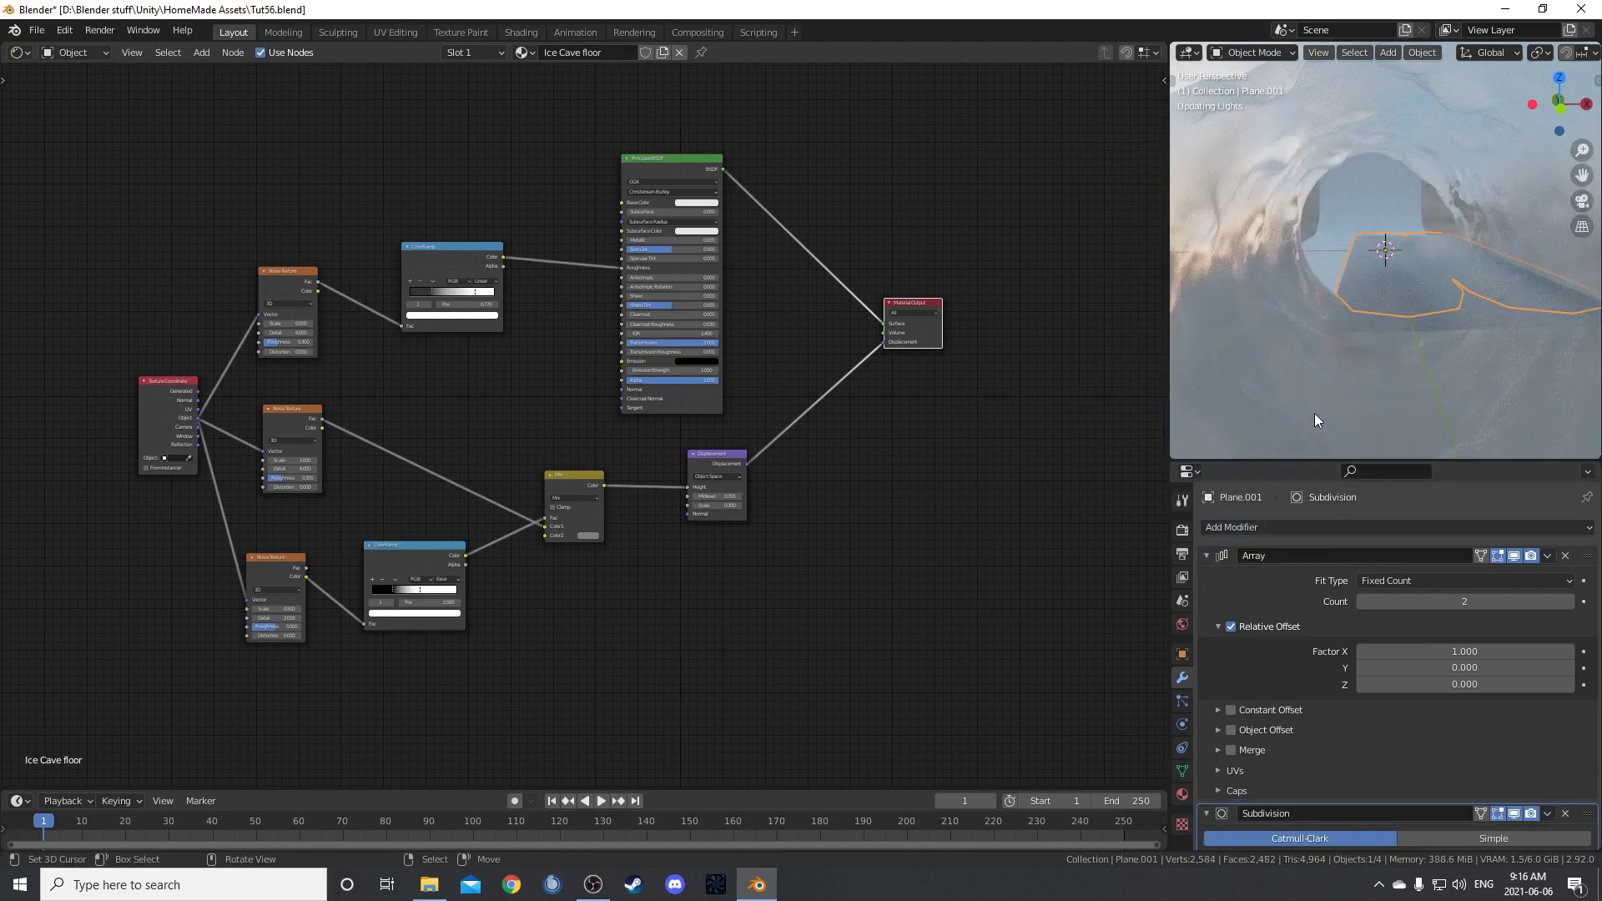
pyautogui.scroll(-4, 1440, 333)
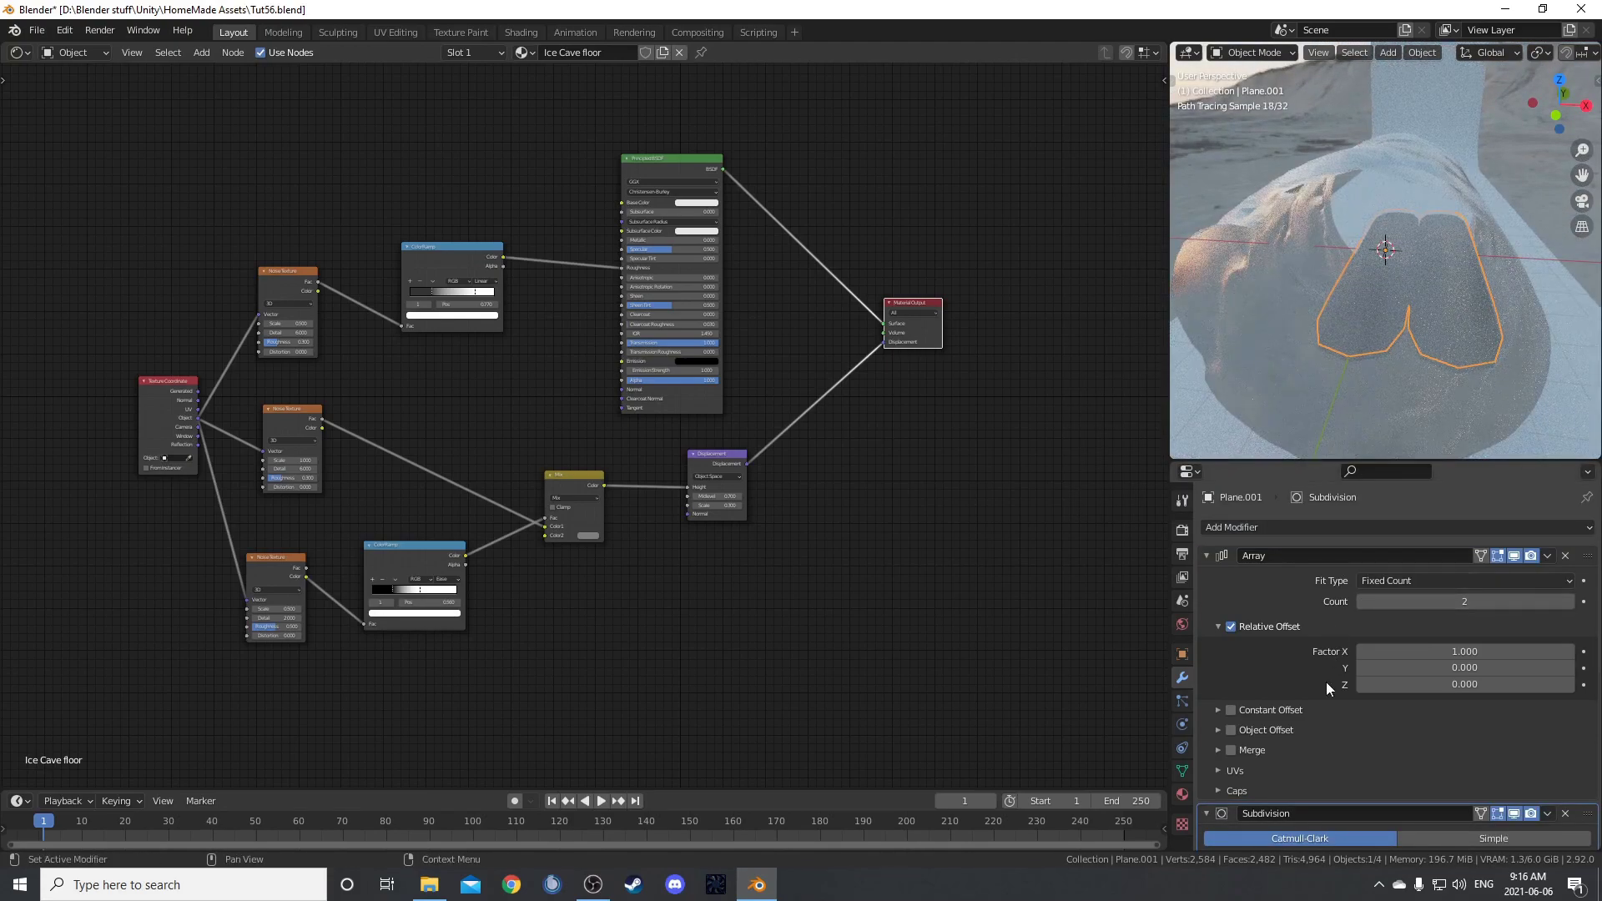
pyautogui.scroll(-2, 1323, 703)
pyautogui.click(1476, 757)
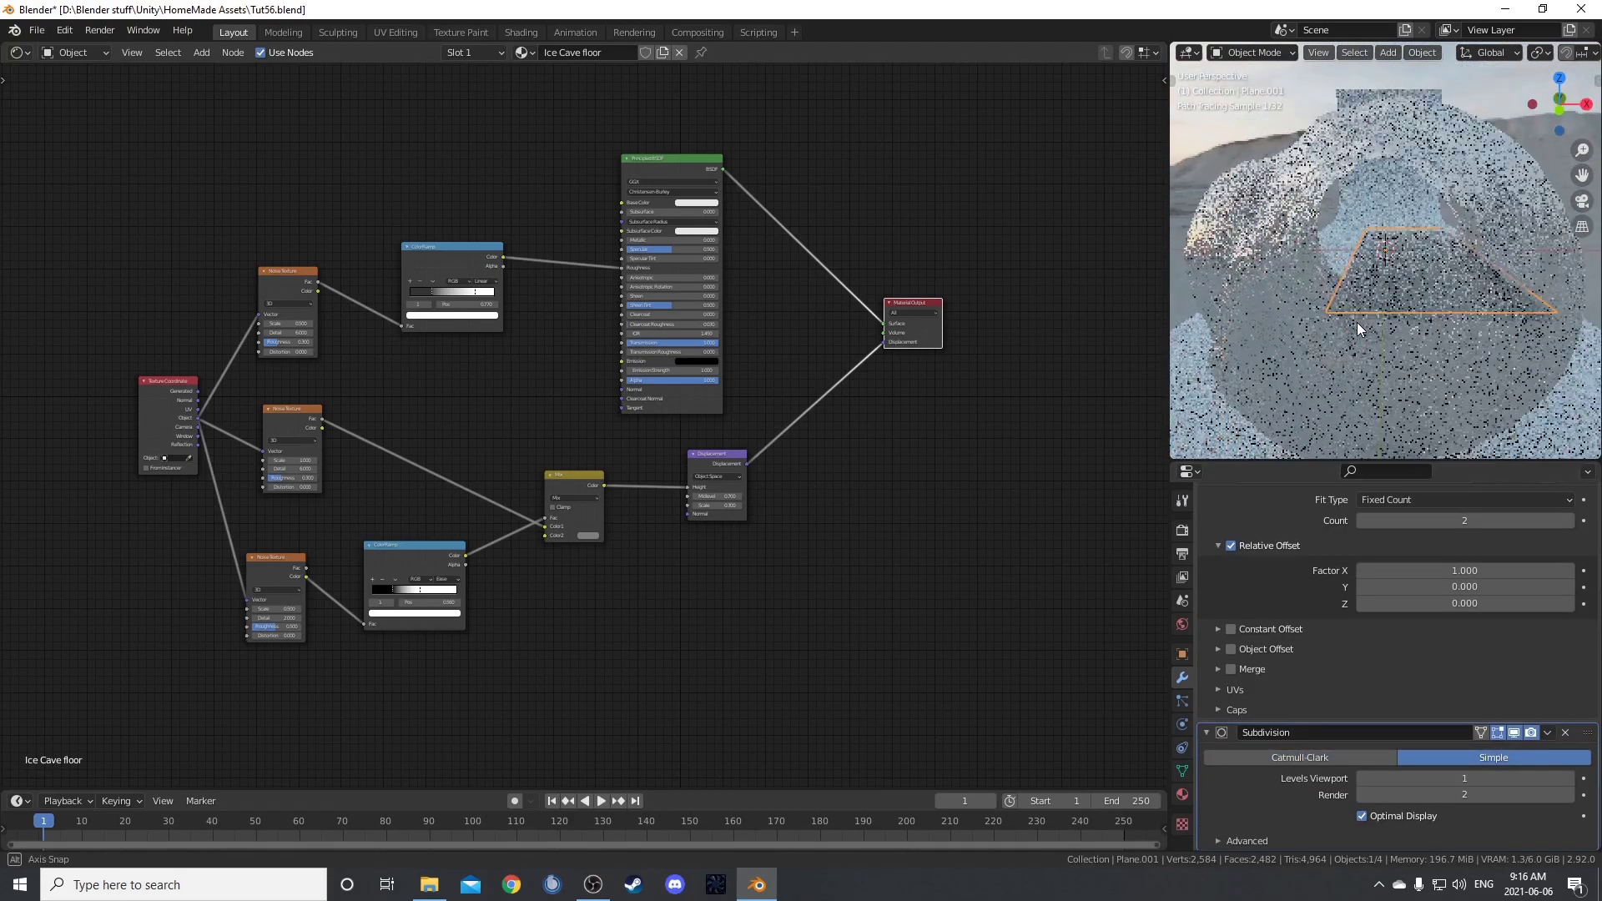
# - Move the floor plane down along Z and slide it along X
pyautogui.press('g')
pyautogui.press('z')
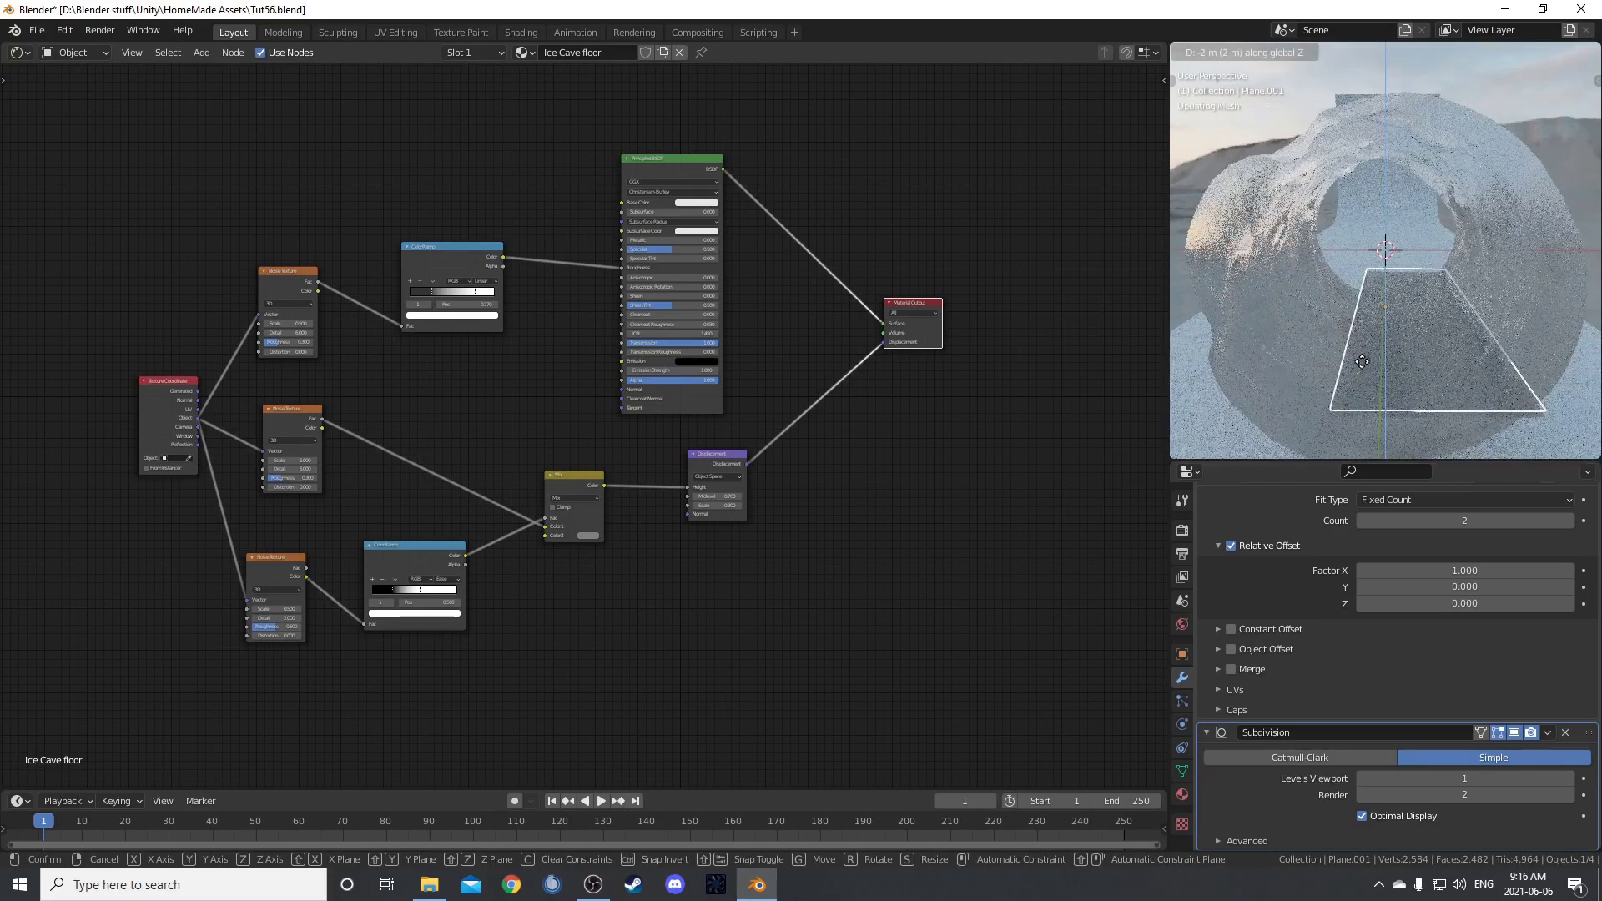
pyautogui.click(1363, 377)
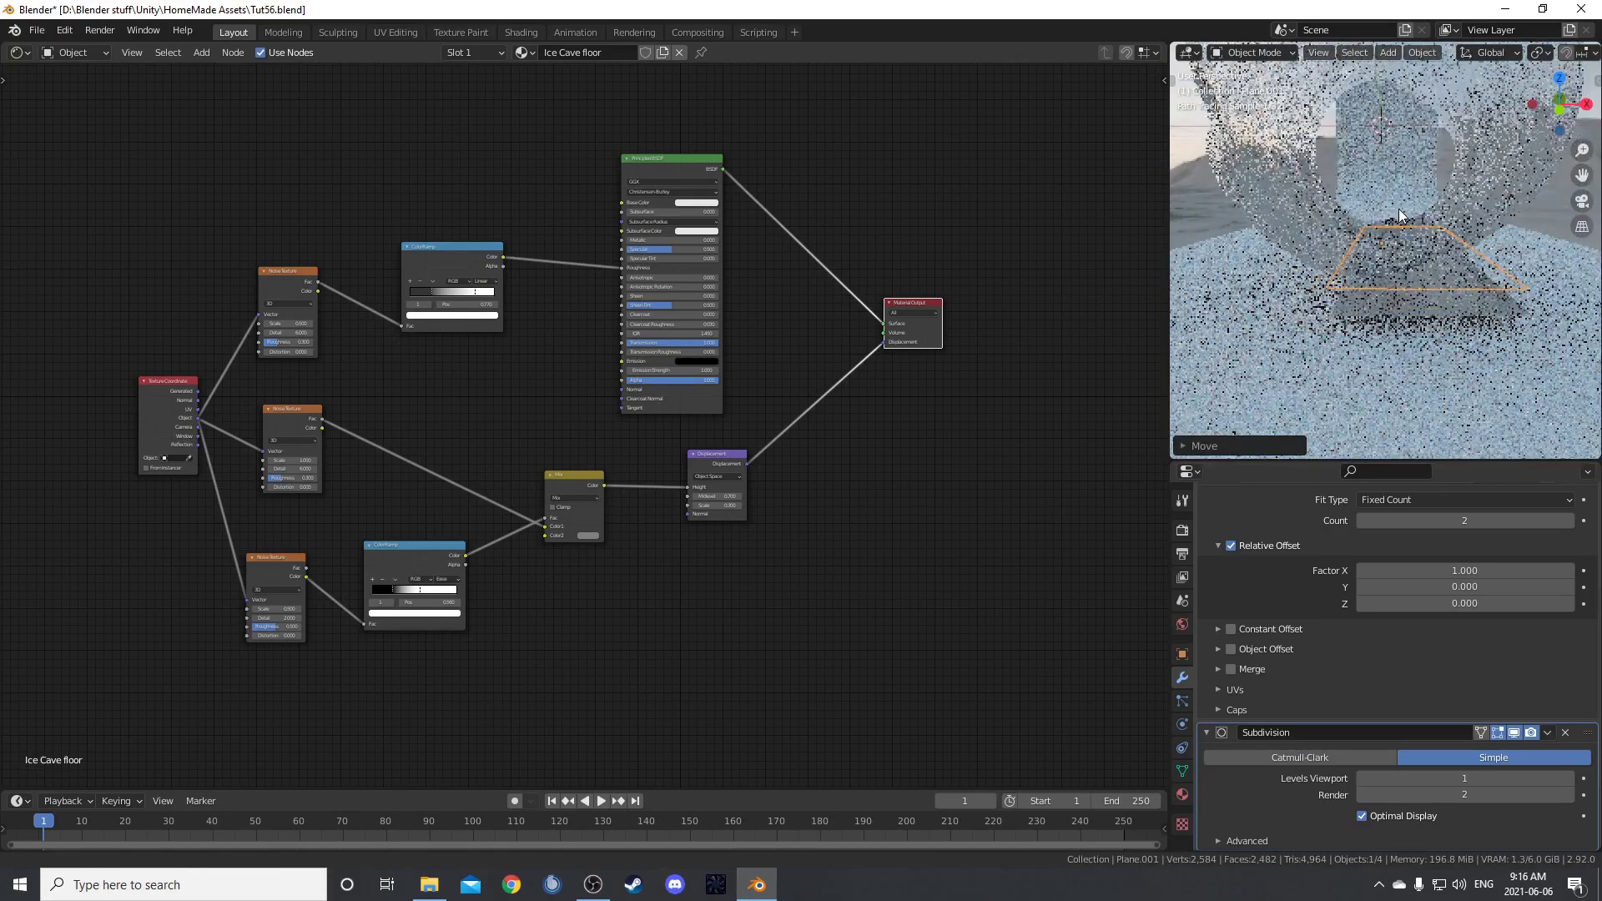
pyautogui.press('g')
pyautogui.press('z')
pyautogui.click(1399, 188)
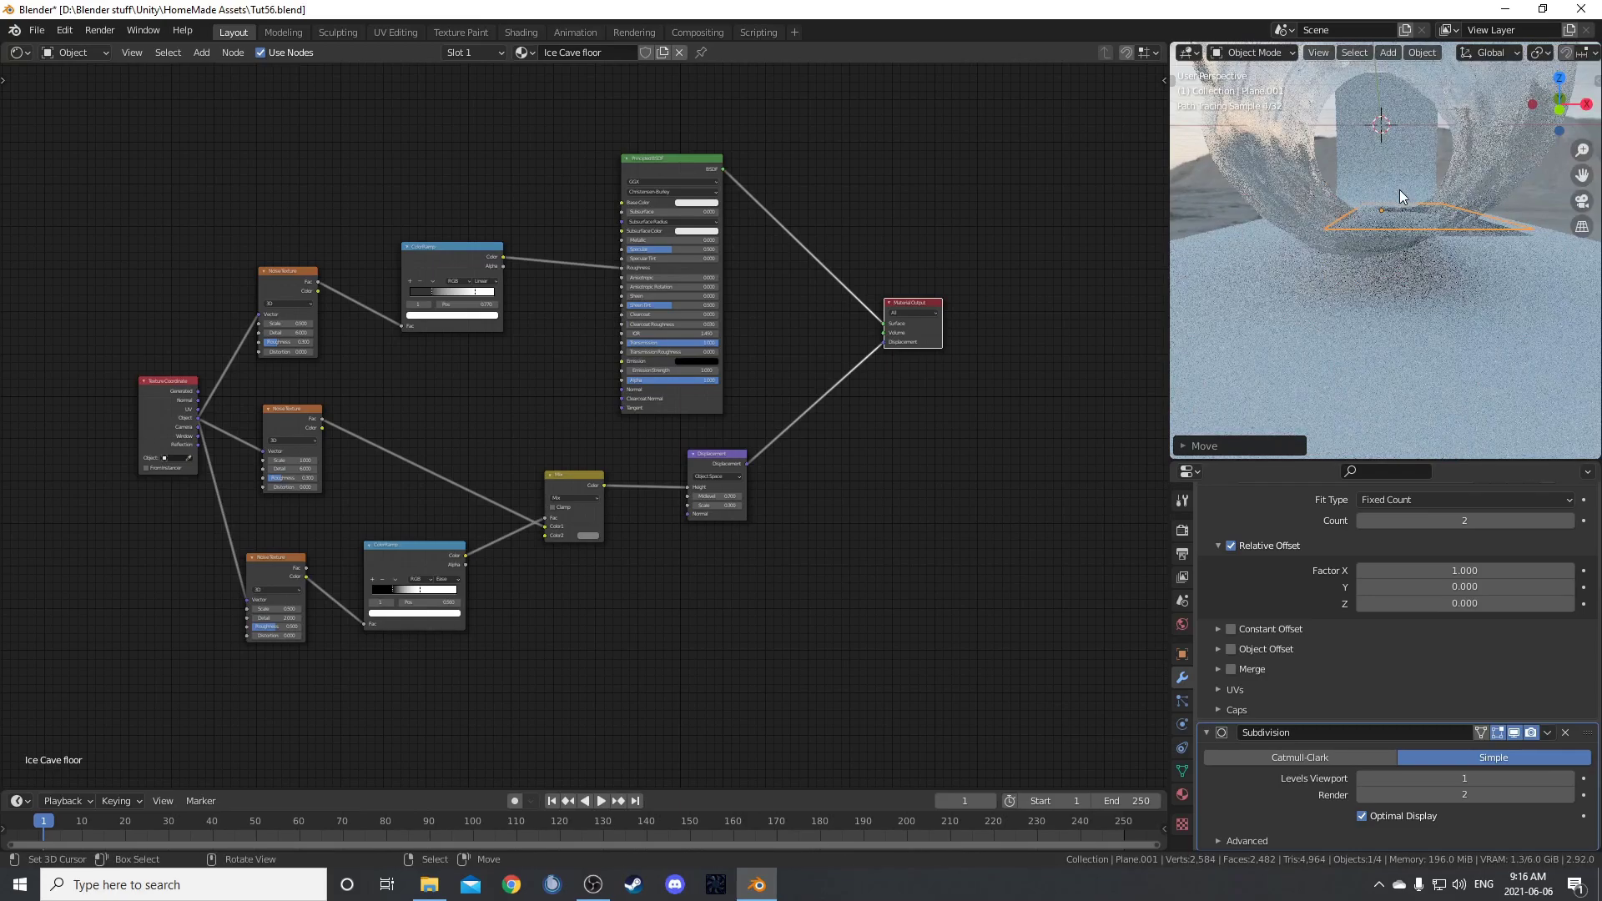
pyautogui.press('g')
pyautogui.press('x')
pyautogui.click(1391, 282)
pyautogui.moveTo(1392, 282); pyautogui.dragTo(1439, 351, button='middle')
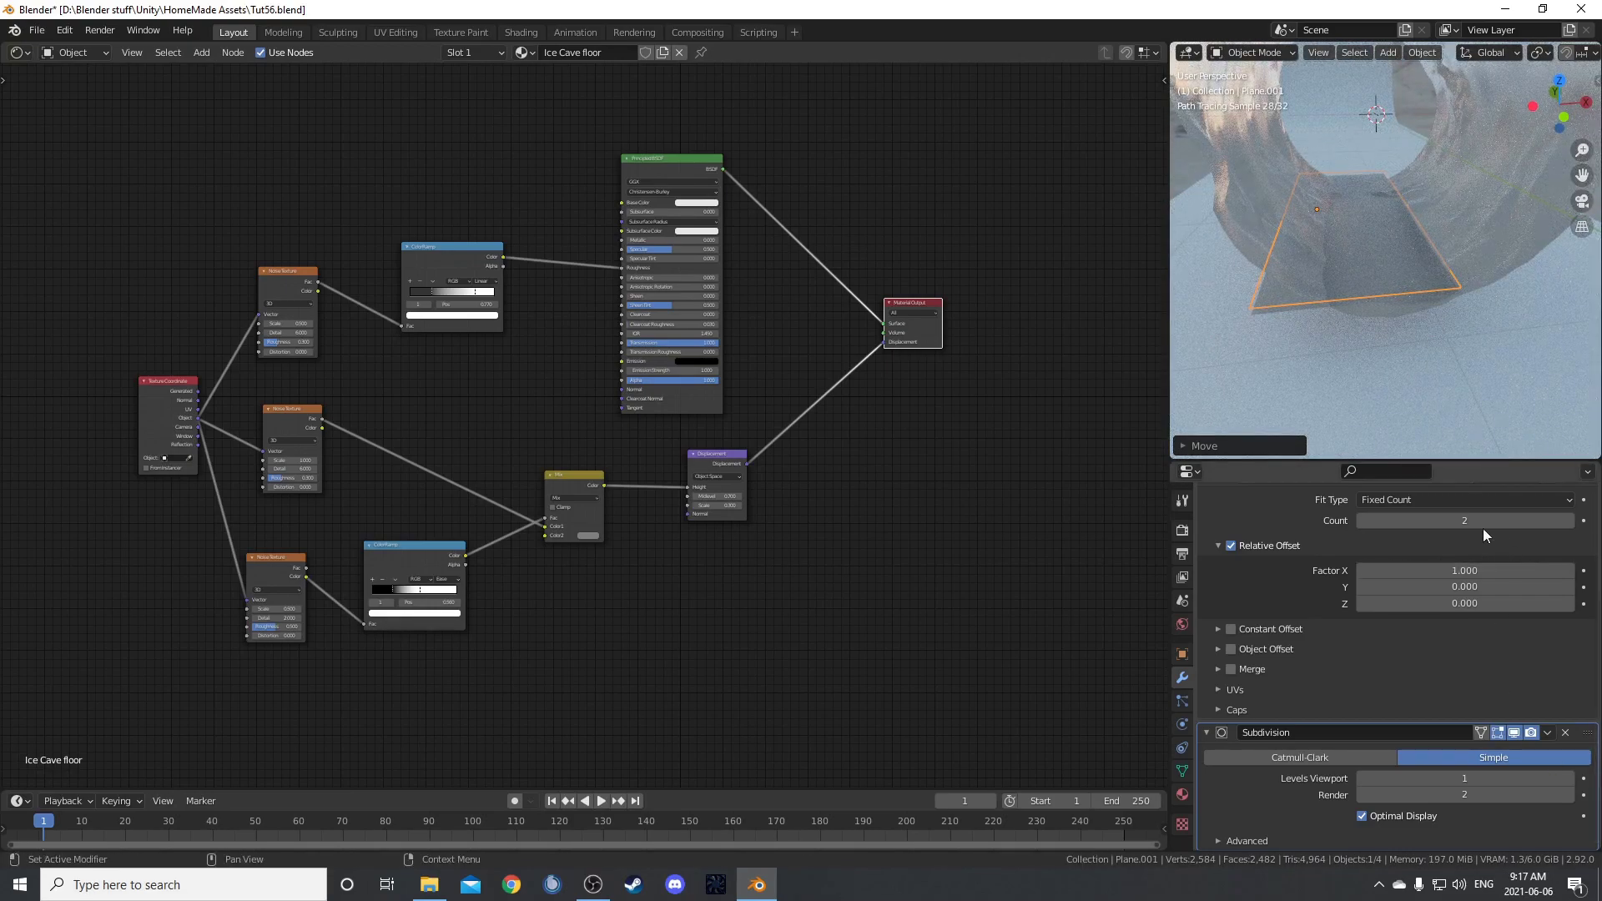
# - Edit the first Array's relative offset factors, setting Y to 0
pyautogui.click(1477, 575)
pyautogui.press('Tab')
pyautogui.press('Return')
pyautogui.scroll(3, 1394, 500)
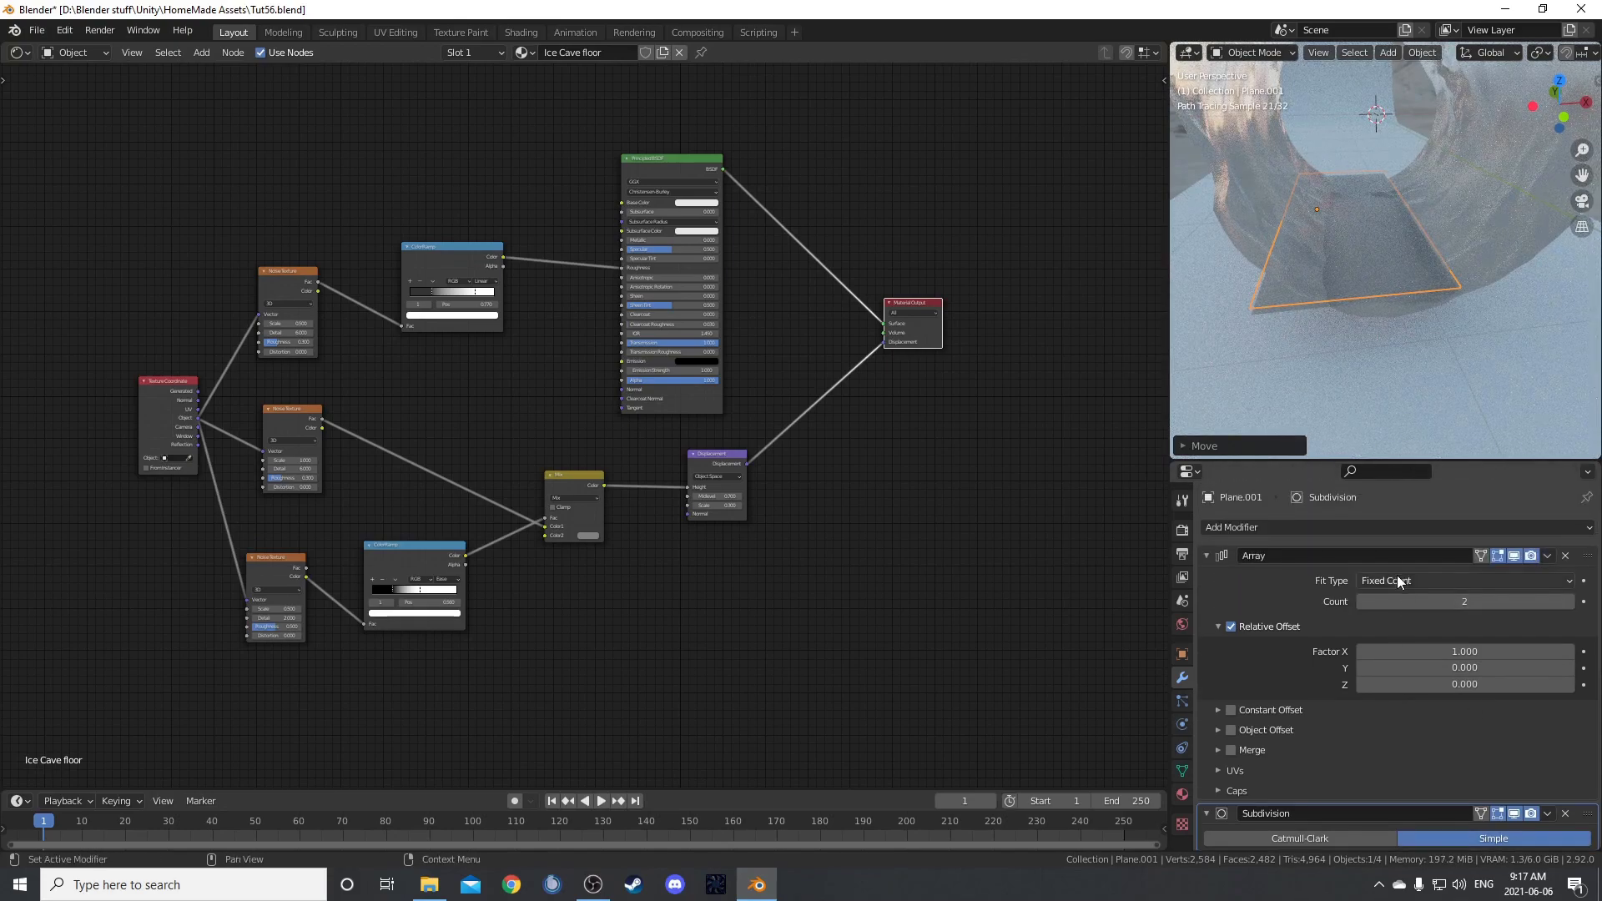
# - Add a second Array modifier and move it above the Subdivision modifier
pyautogui.click(1426, 526)
pyautogui.click(1244, 168)
pyautogui.scroll(-5, 1355, 732)
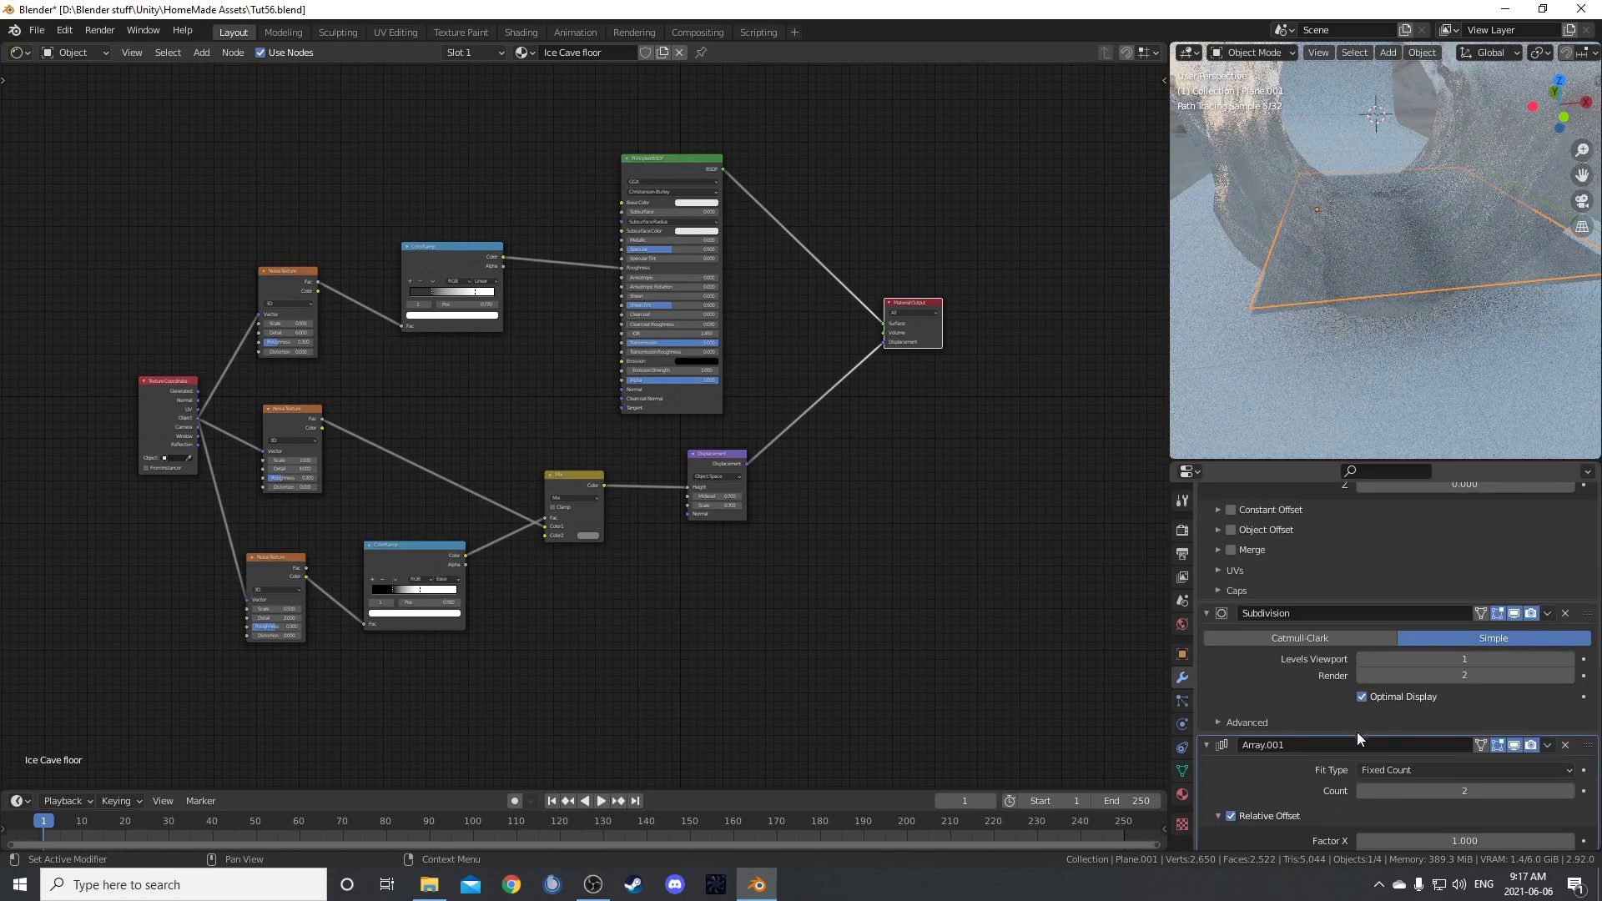
pyautogui.scroll(-2, 1355, 739)
pyautogui.click(1565, 536)
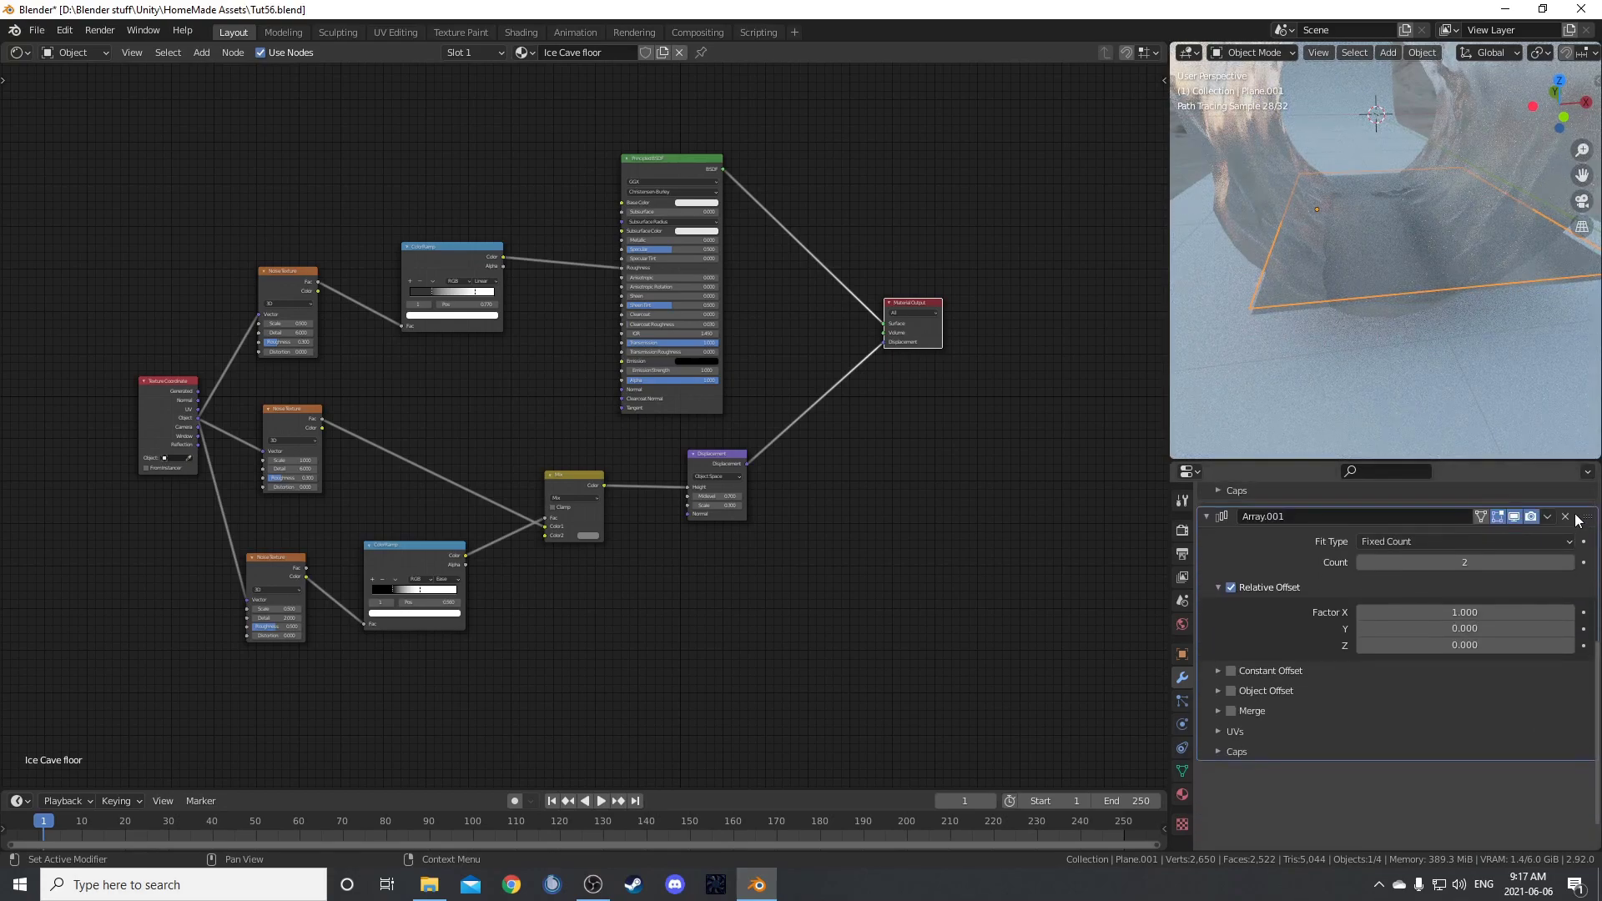
pyautogui.moveTo(1577, 517); pyautogui.dragTo(1577, 513)
# - Set the second Array's relative offset to X 0, Y 1 and count 5
pyautogui.click(1473, 609)
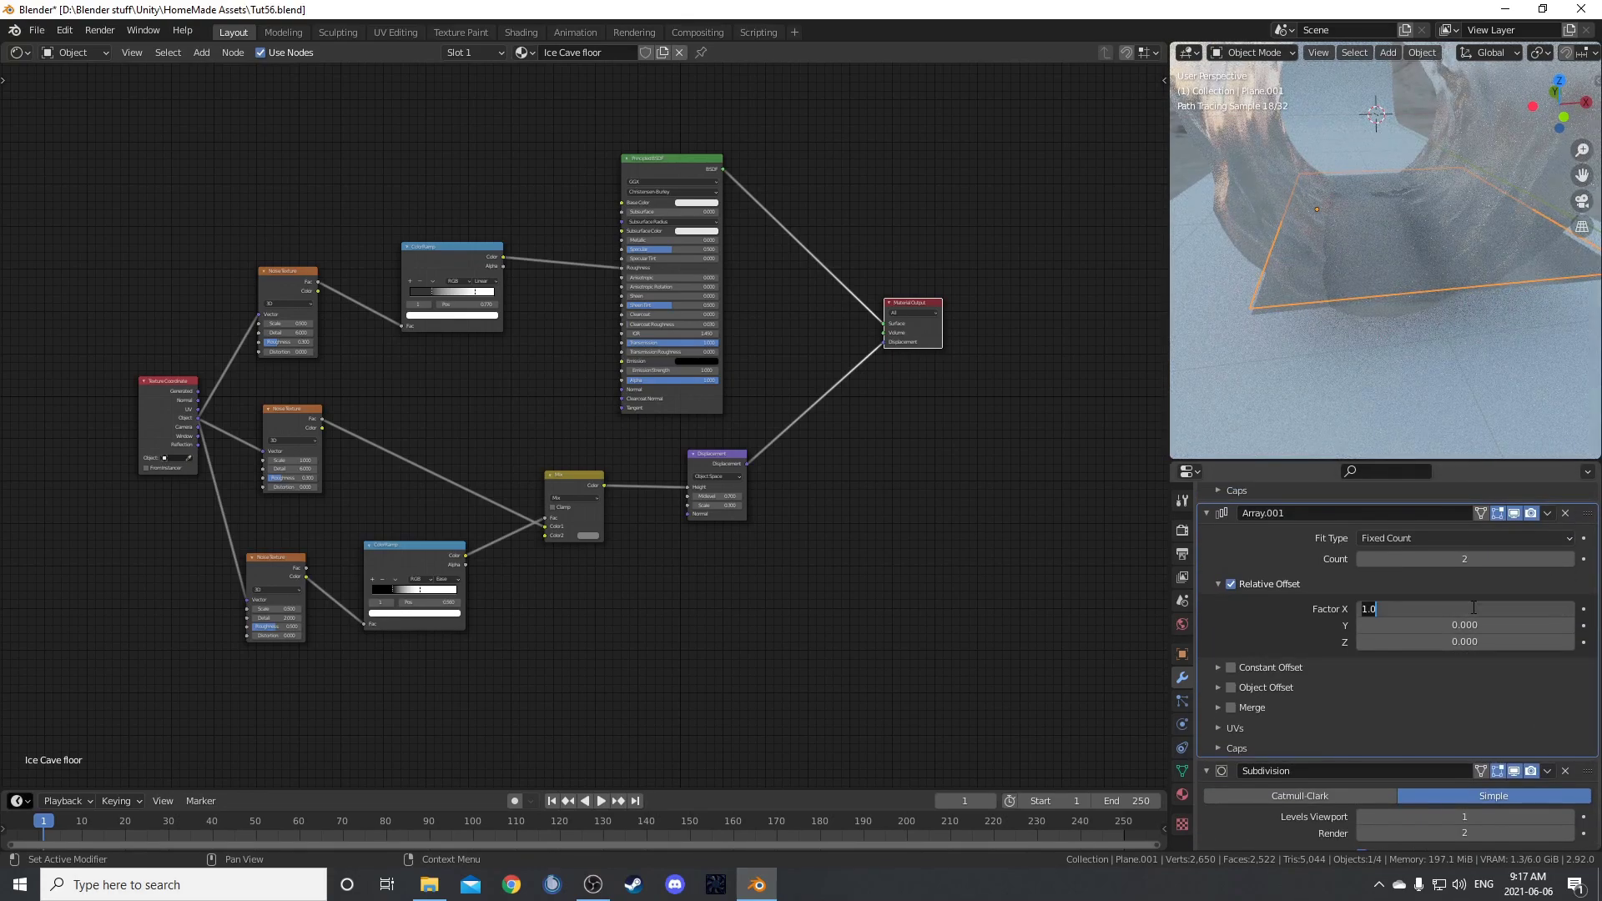
pyautogui.write('0')
pyautogui.press('Tab')
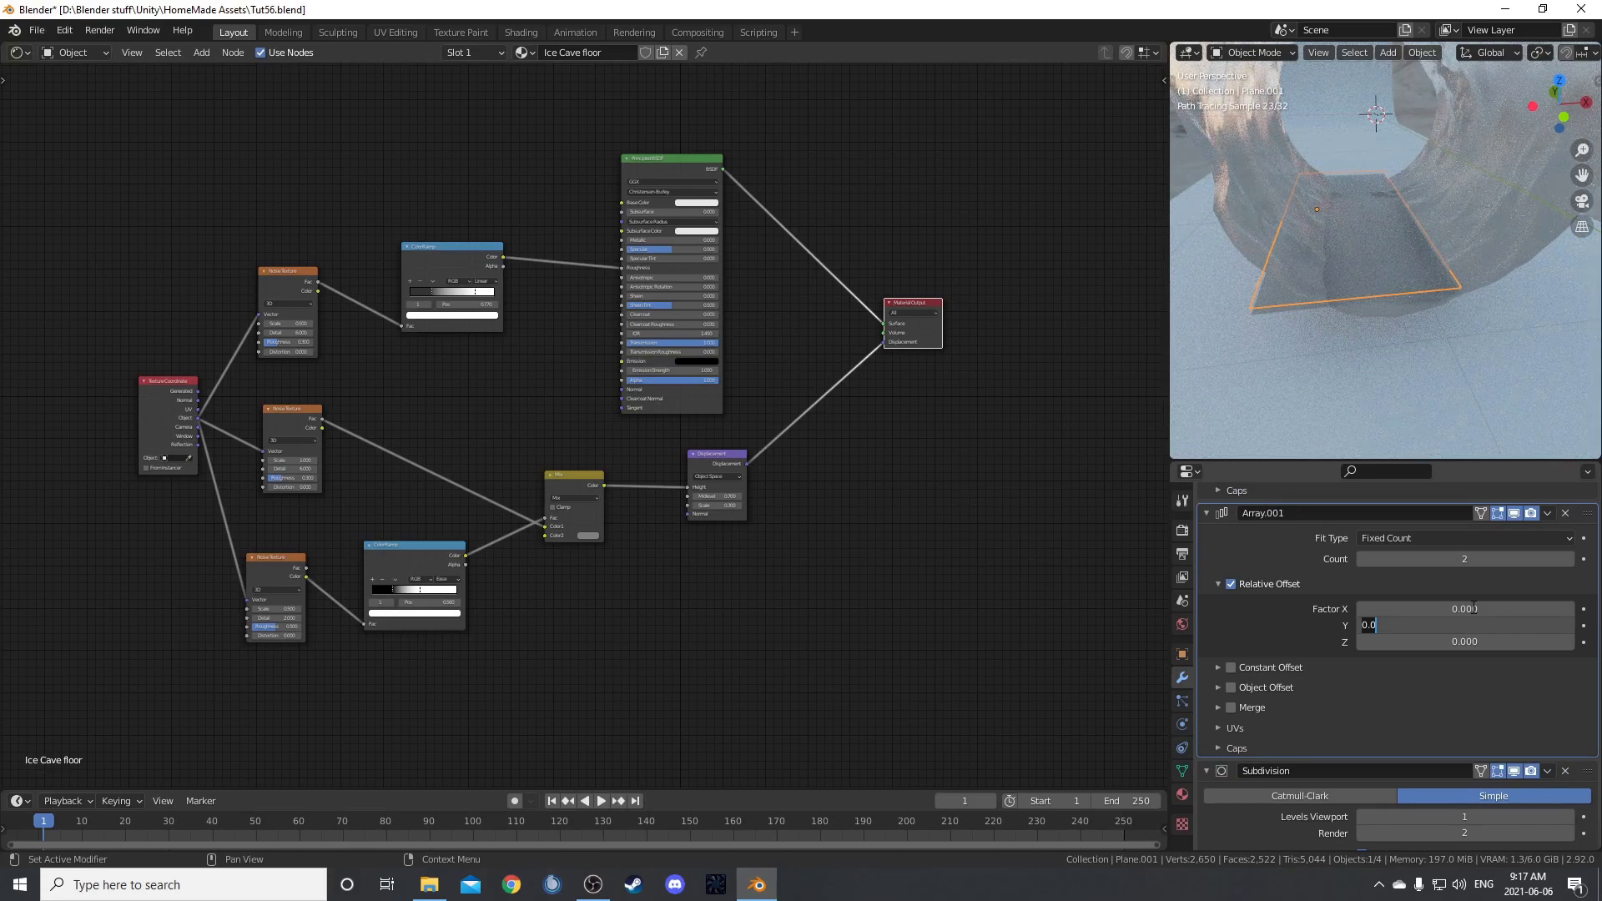
pyautogui.press('Return')
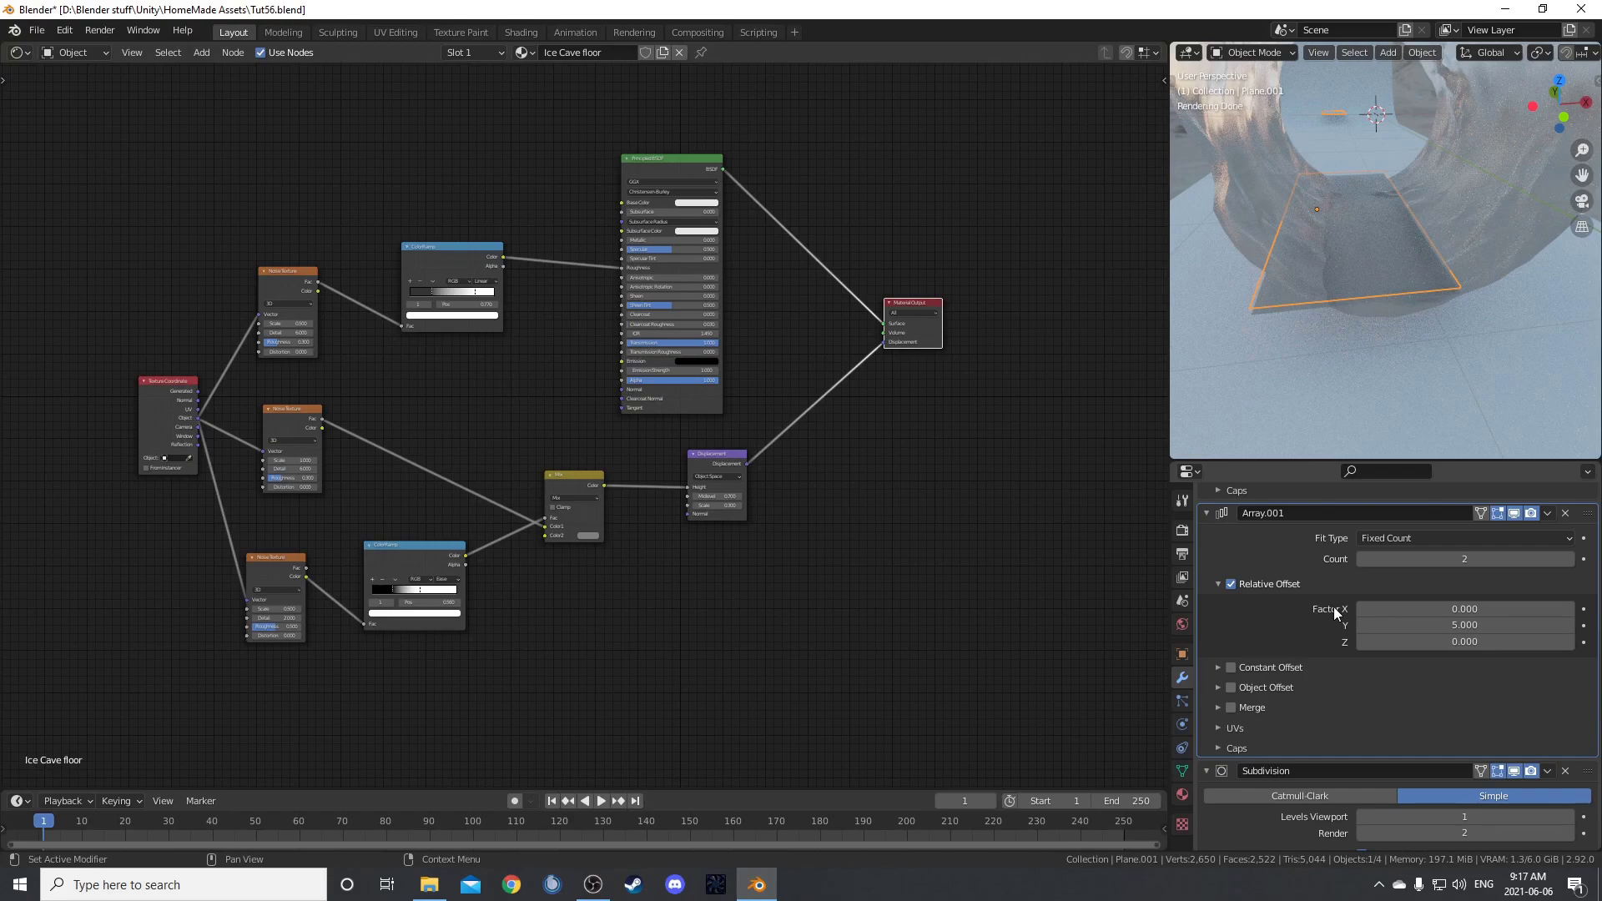
pyautogui.click(1429, 625)
pyautogui.write('1')
pyautogui.press('Return')
pyautogui.click(1456, 559)
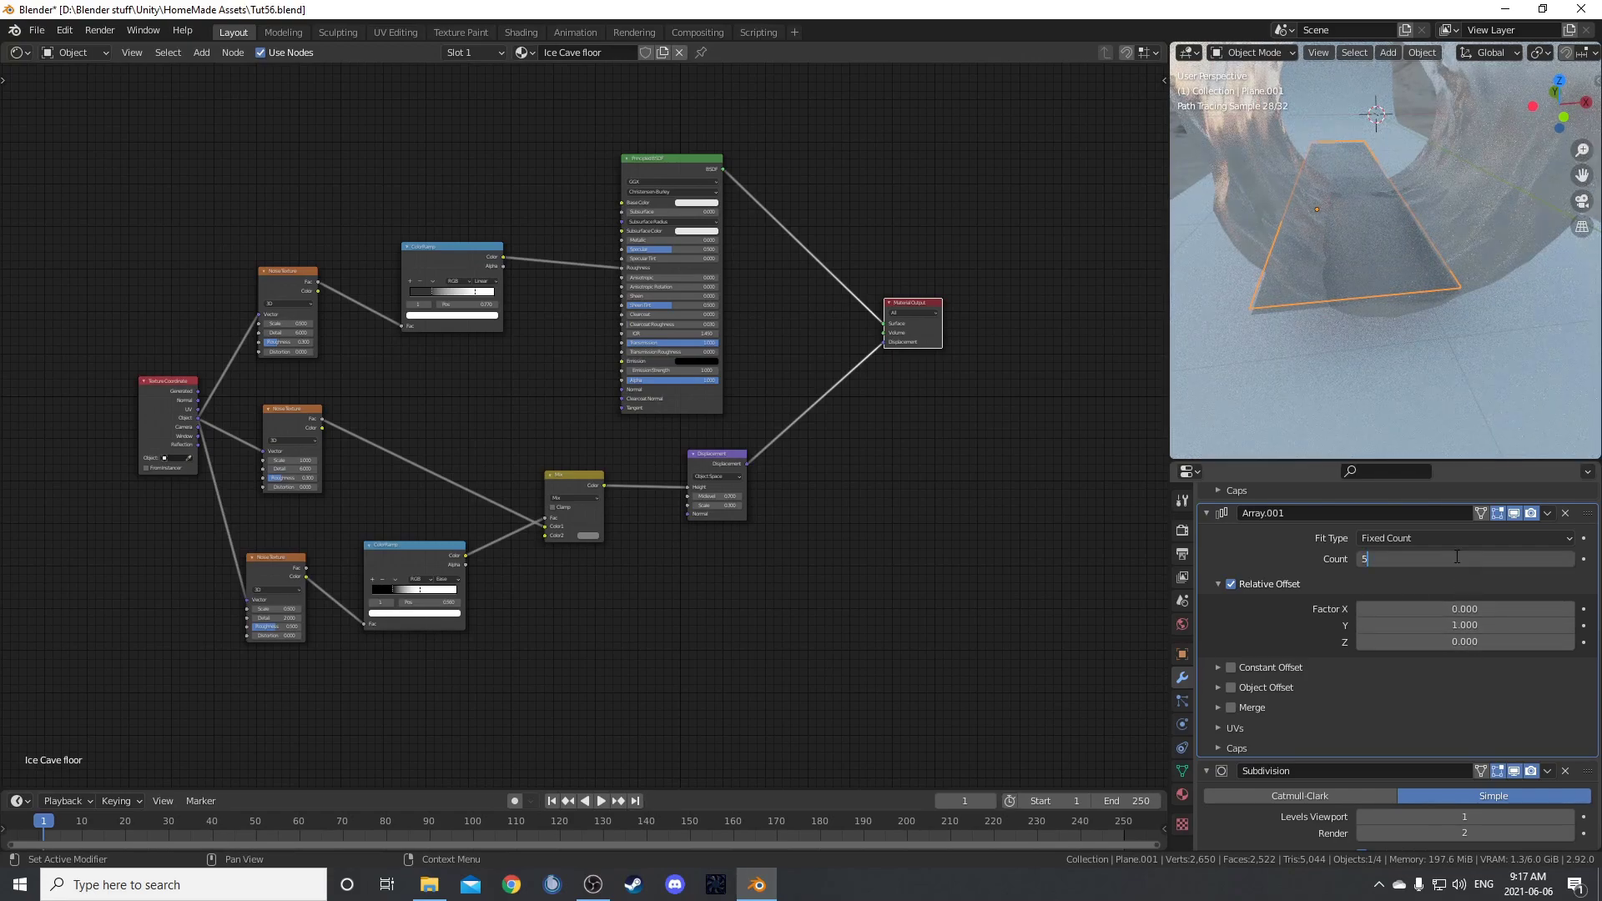
pyautogui.write('5')
pyautogui.press('Return')
# - Raise the first Array's count to 3
pyautogui.scroll(5, 1447, 563)
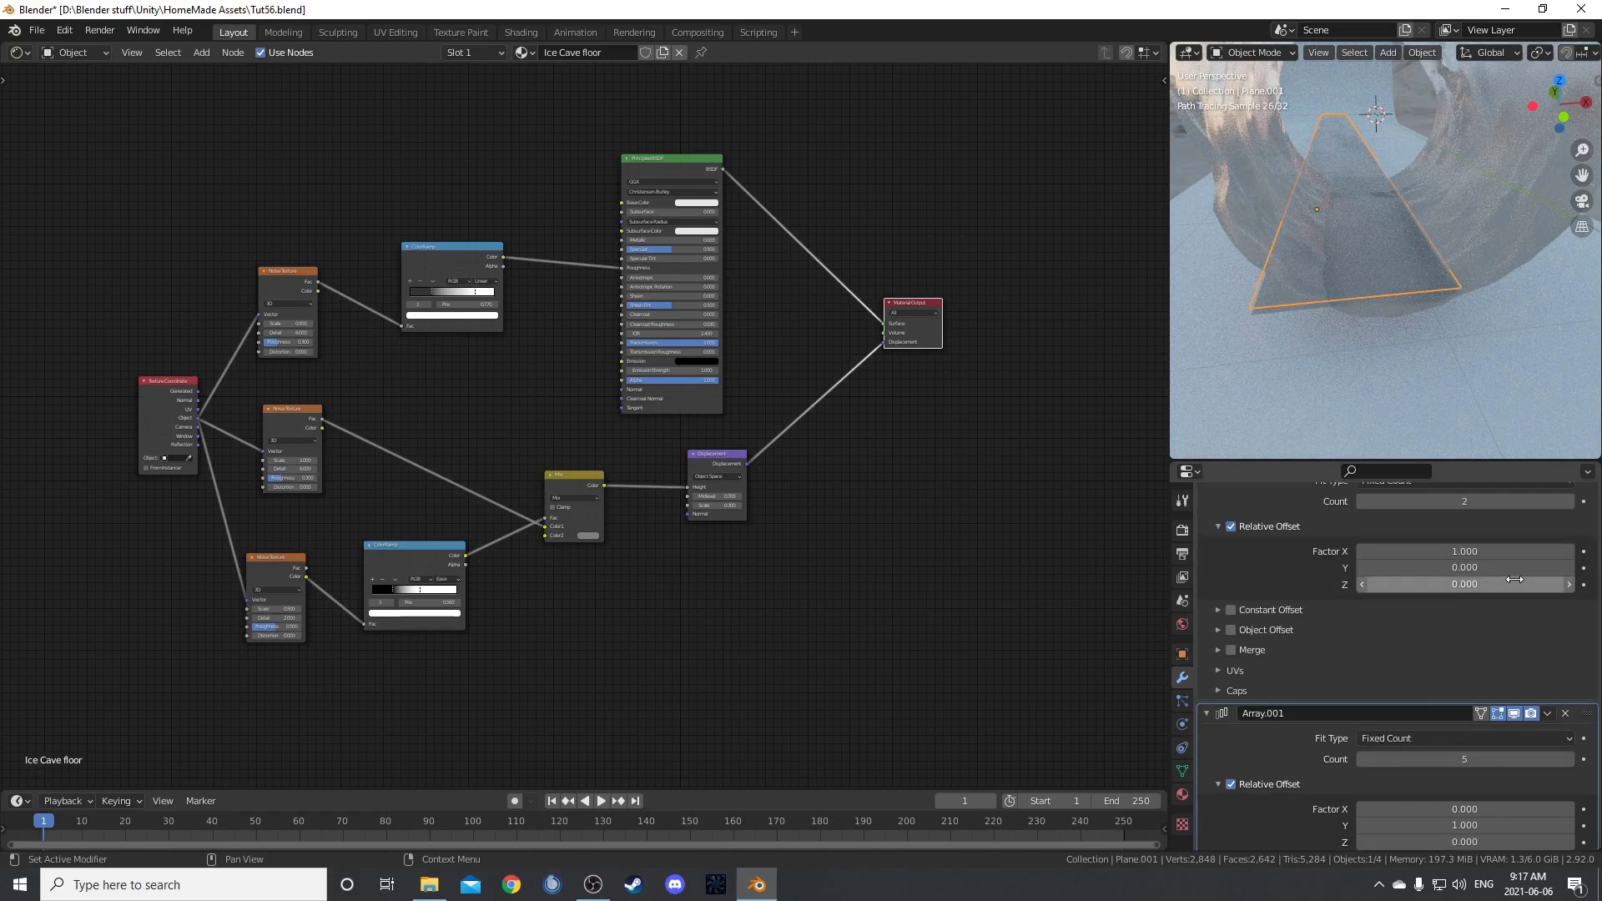
pyautogui.click(1567, 501)
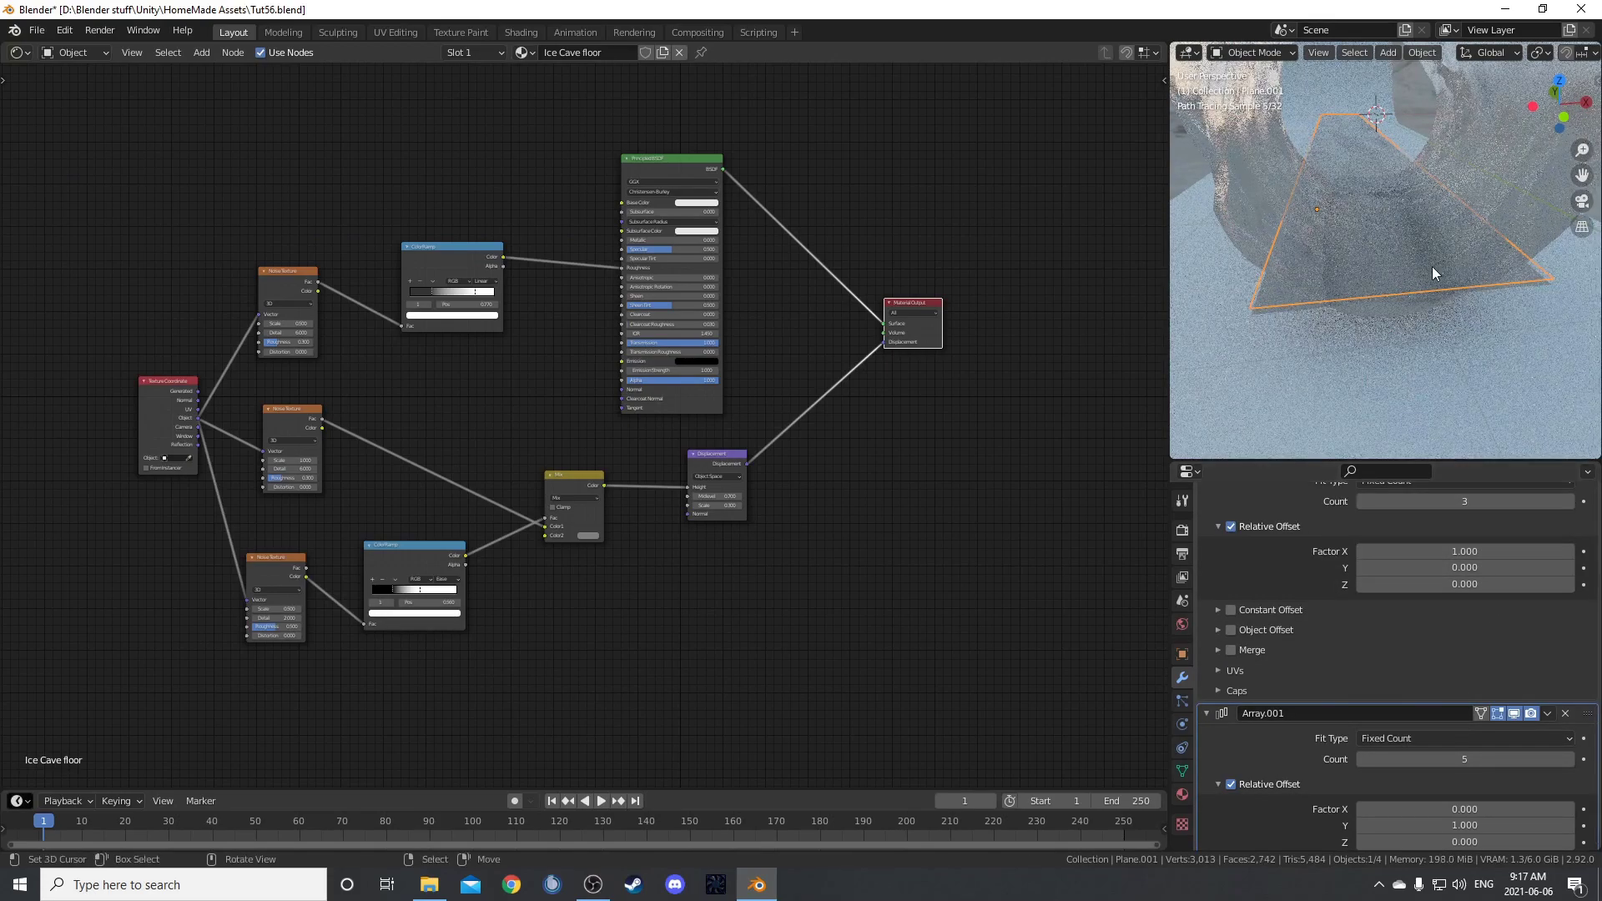
pyautogui.moveTo(1432, 272)
pyautogui.mouseDown(button='middle')
pyautogui.moveTo(1418, 279)
pyautogui.moveTo(1366, 185)
pyautogui.mouseUp(button='middle')
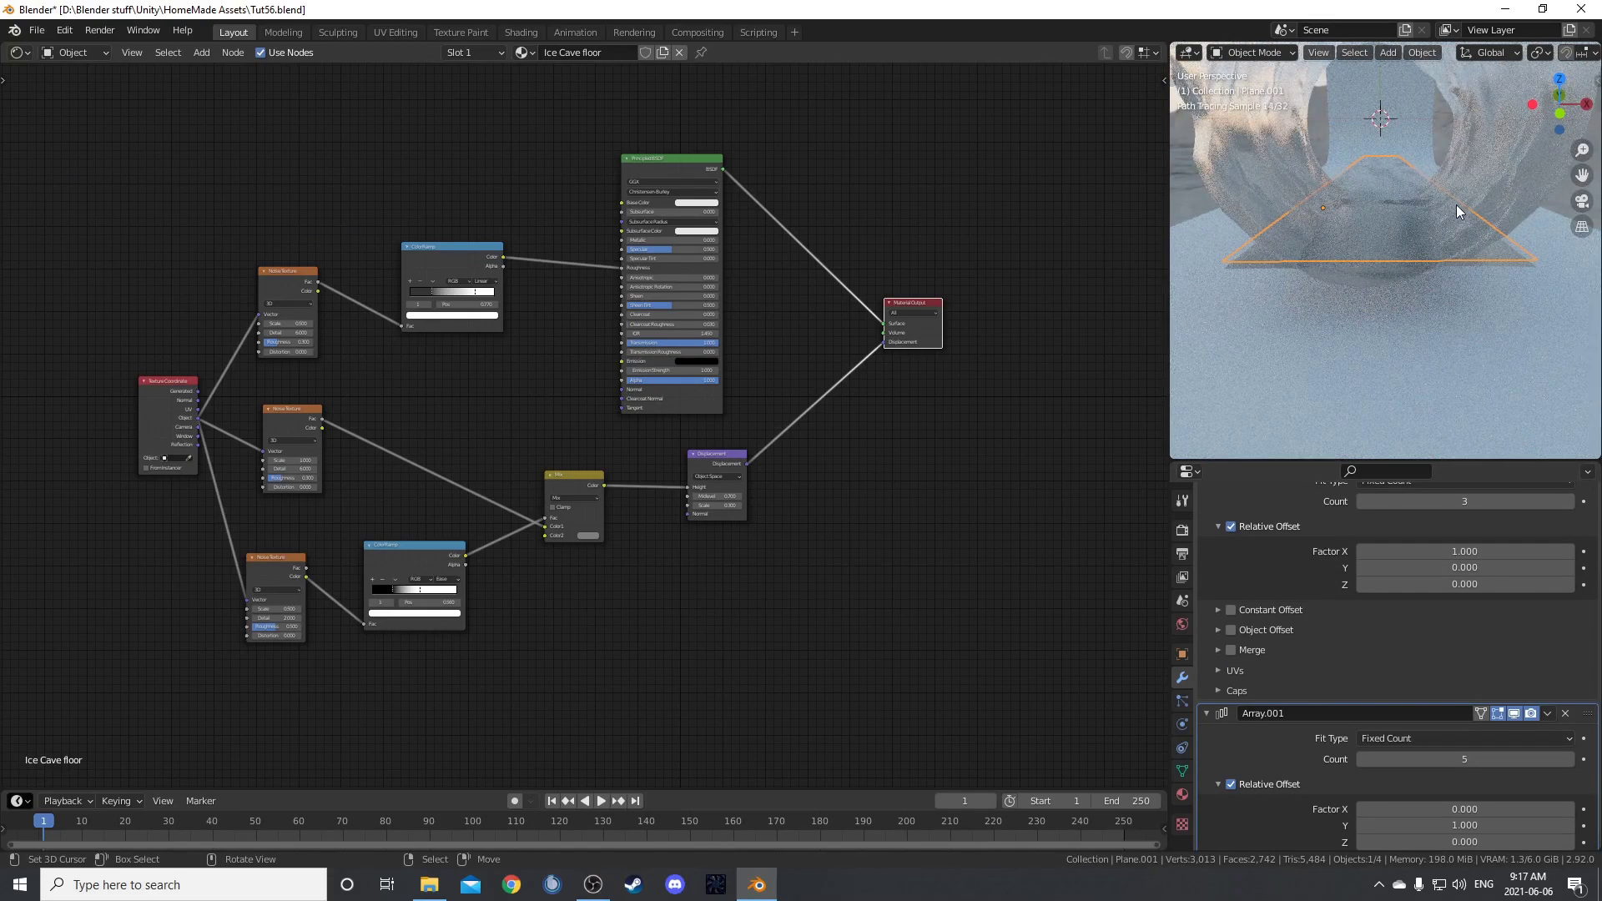
# - Re-enable the Cylinder Array's viewport display and turn on its Merge option
pyautogui.click(1264, 168)
pyautogui.scroll(3, 1443, 618)
pyautogui.click(1513, 556)
pyautogui.scroll(-5, 1341, 251)
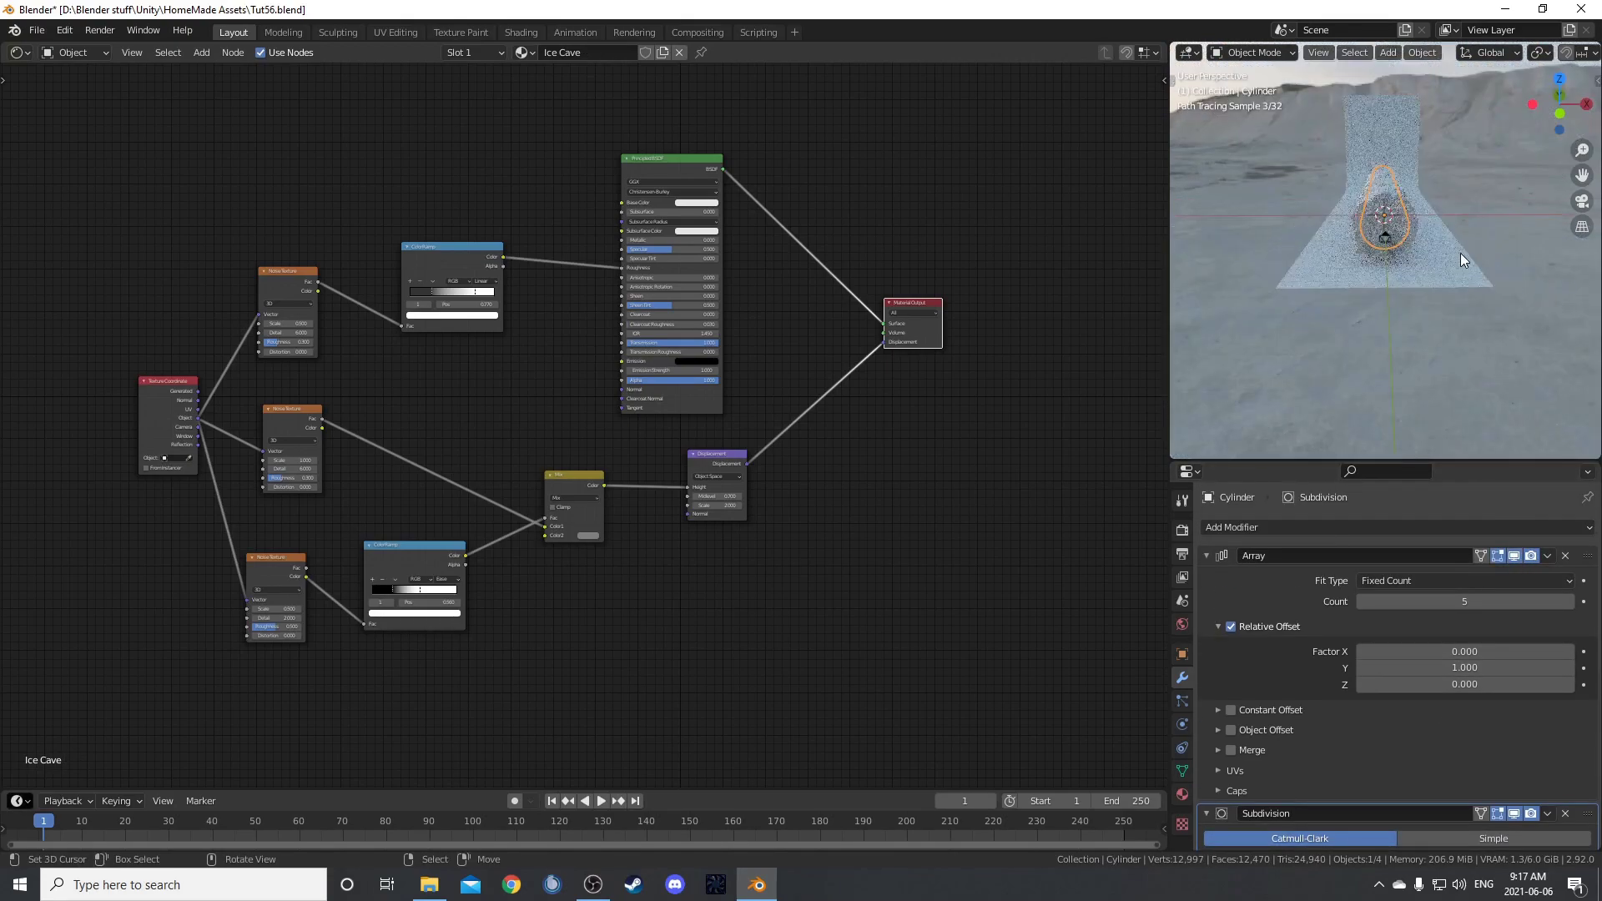
pyautogui.moveTo(1459, 253)
pyautogui.mouseDown(button='middle')
pyautogui.moveTo(1285, 275)
pyautogui.moveTo(1472, 298)
pyautogui.moveTo(1439, 353)
pyautogui.mouseUp(button='middle')
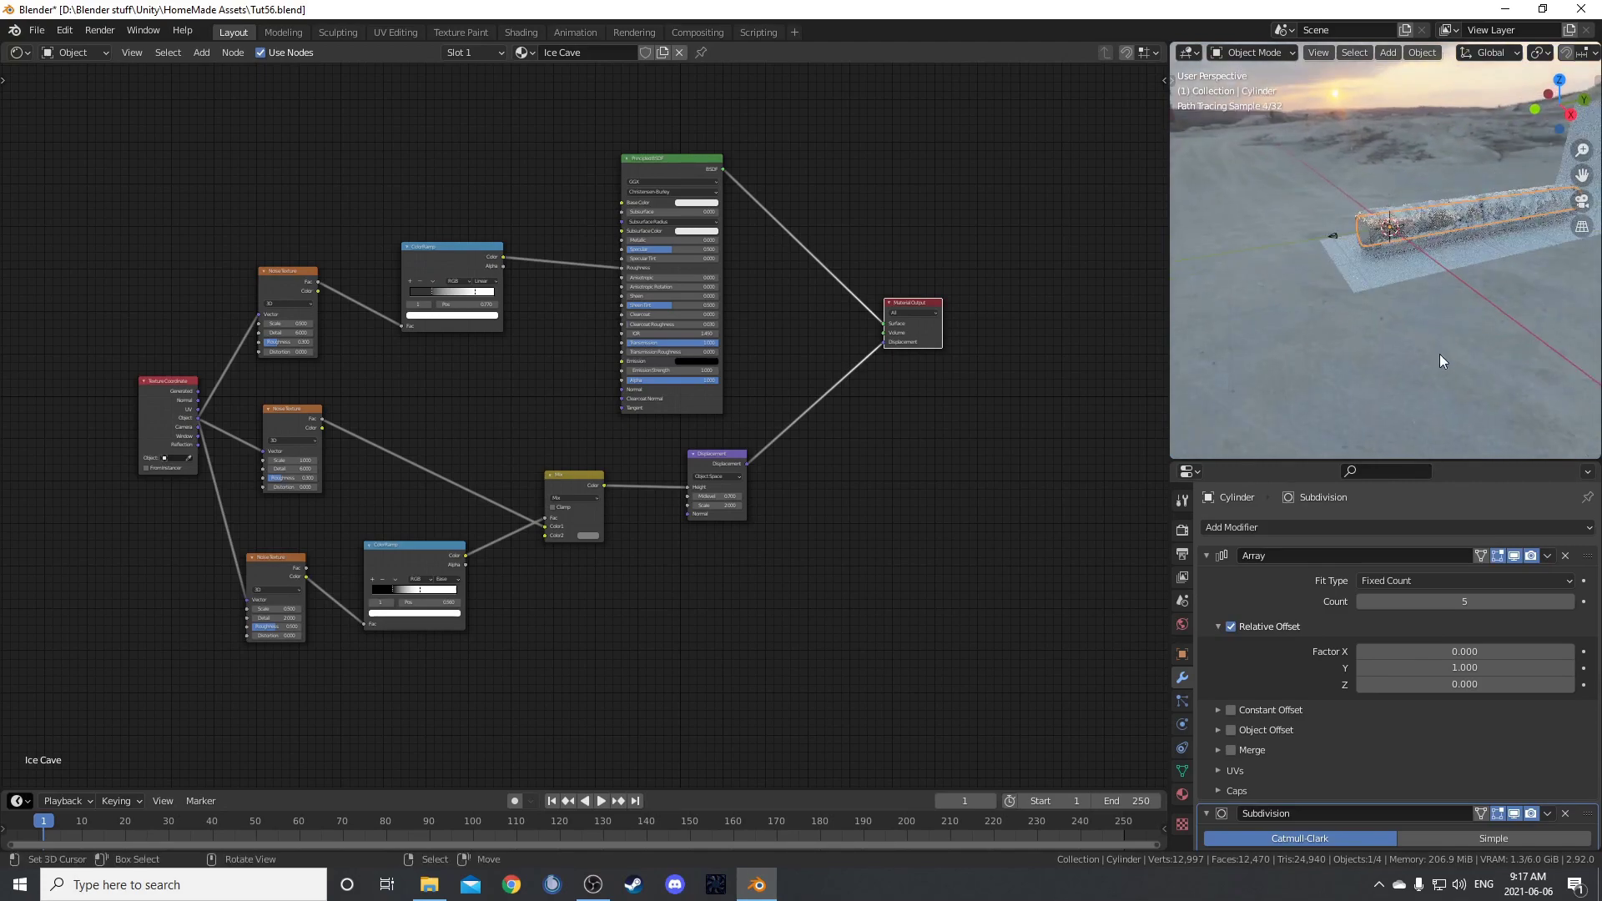
pyautogui.click(1230, 750)
pyautogui.scroll(4, 1435, 177)
pyautogui.moveTo(1435, 178); pyautogui.dragTo(1408, 264, button='middle')
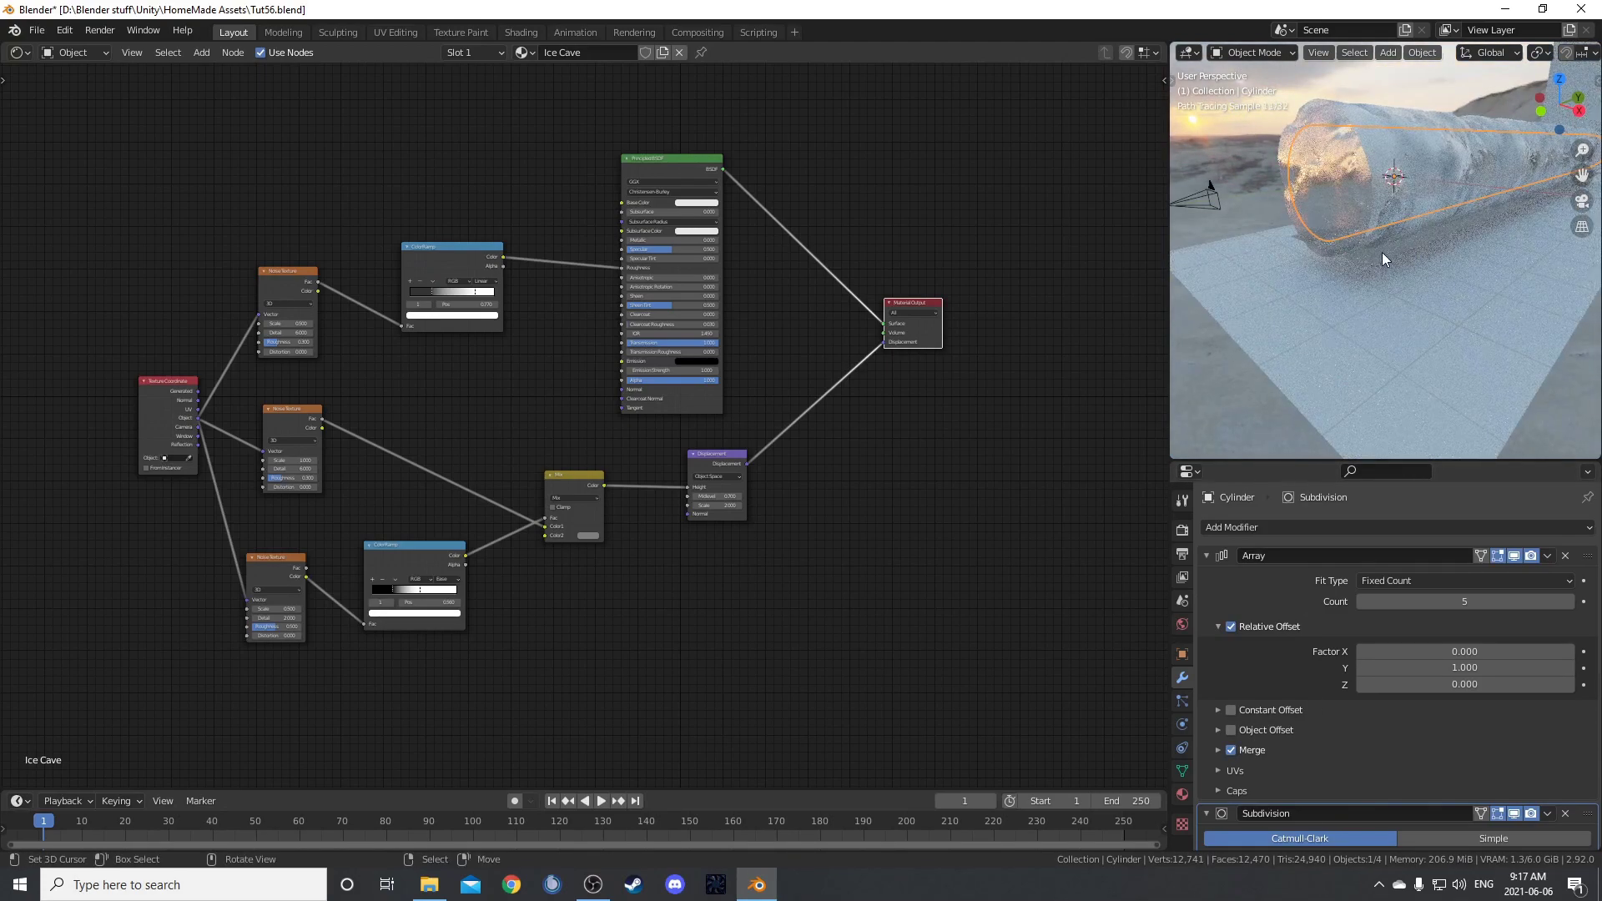
# - Enable Merge on both floor Arrays, save the file, and view through the camera
pyautogui.click(1381, 252)
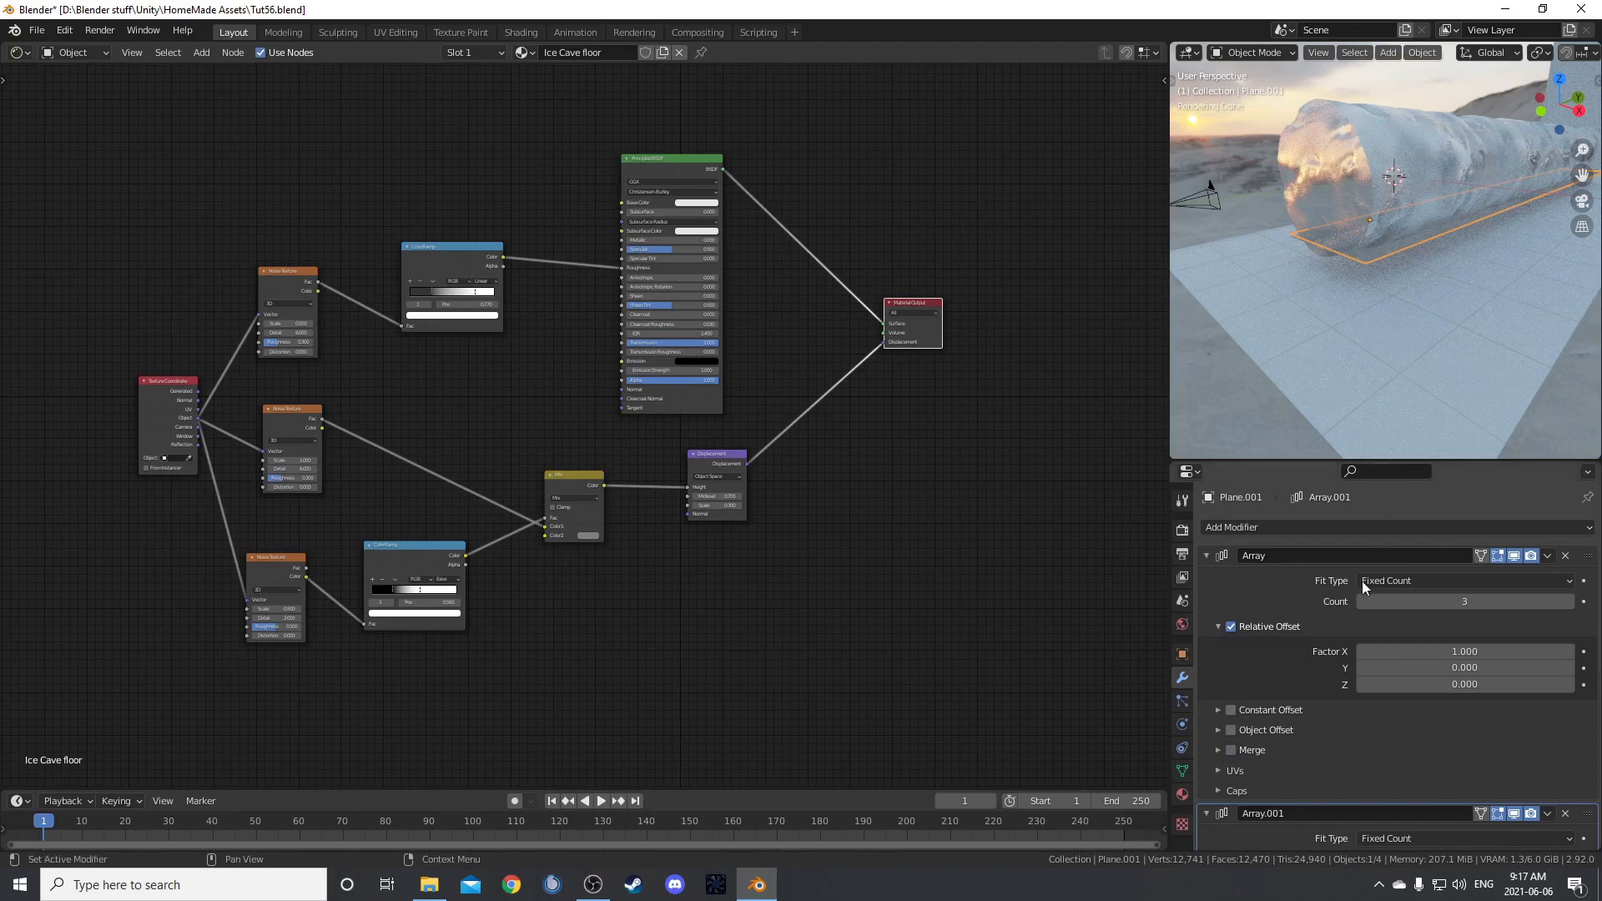
pyautogui.scroll(-5, 1334, 642)
pyautogui.scroll(-3, 1336, 680)
pyautogui.scroll(3, 1383, 723)
pyautogui.scroll(-5, 1289, 753)
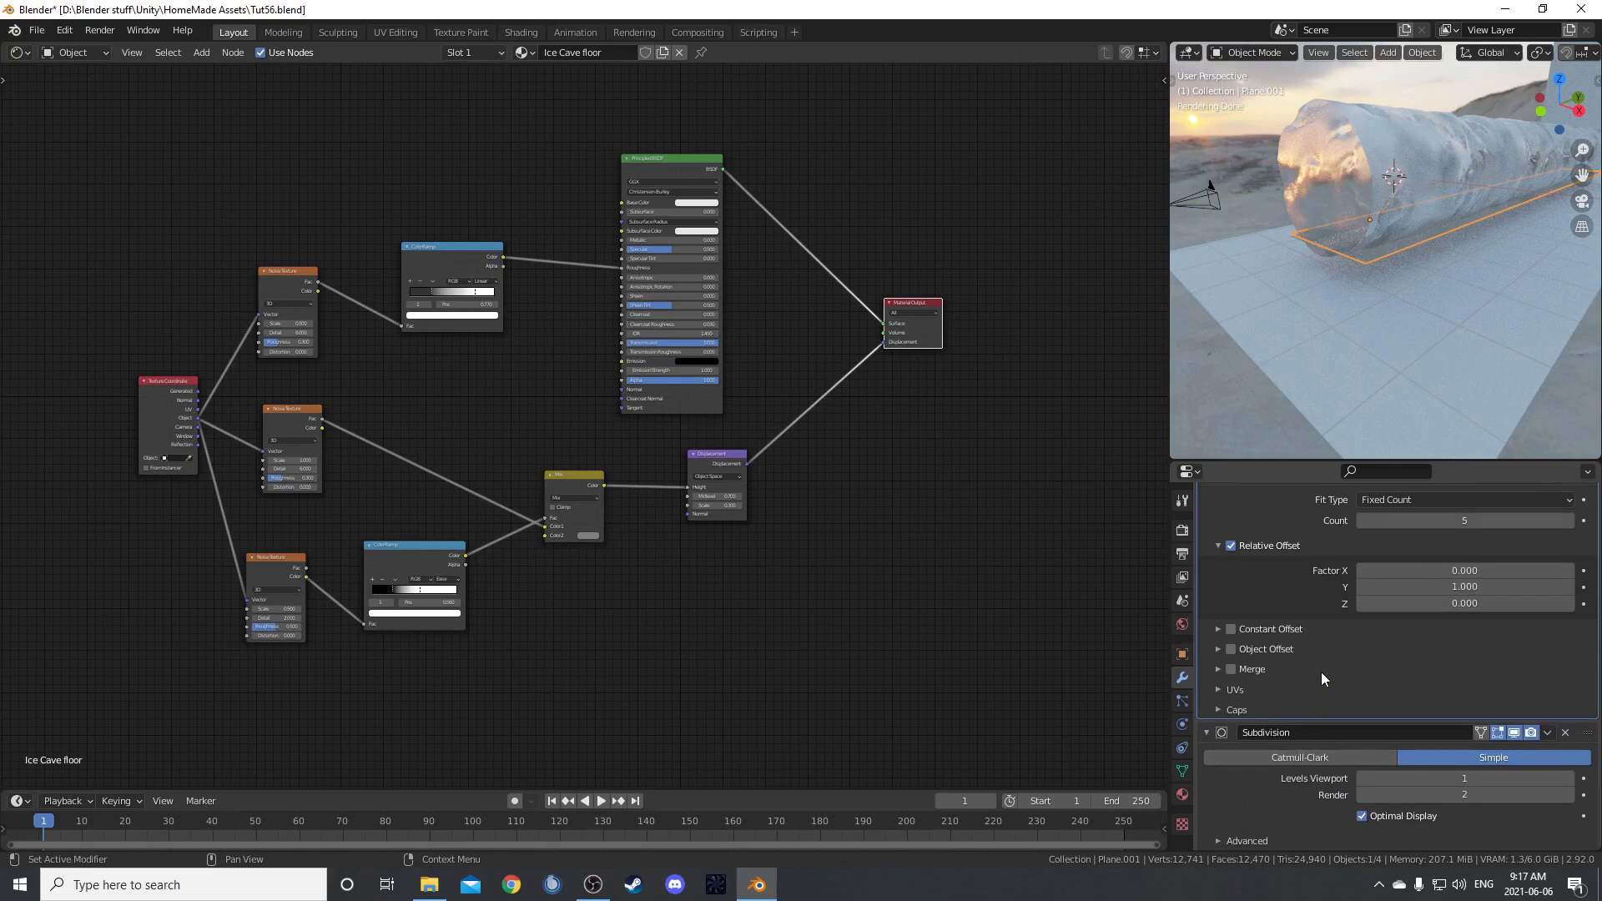
pyautogui.click(1230, 670)
pyautogui.scroll(9, 1338, 679)
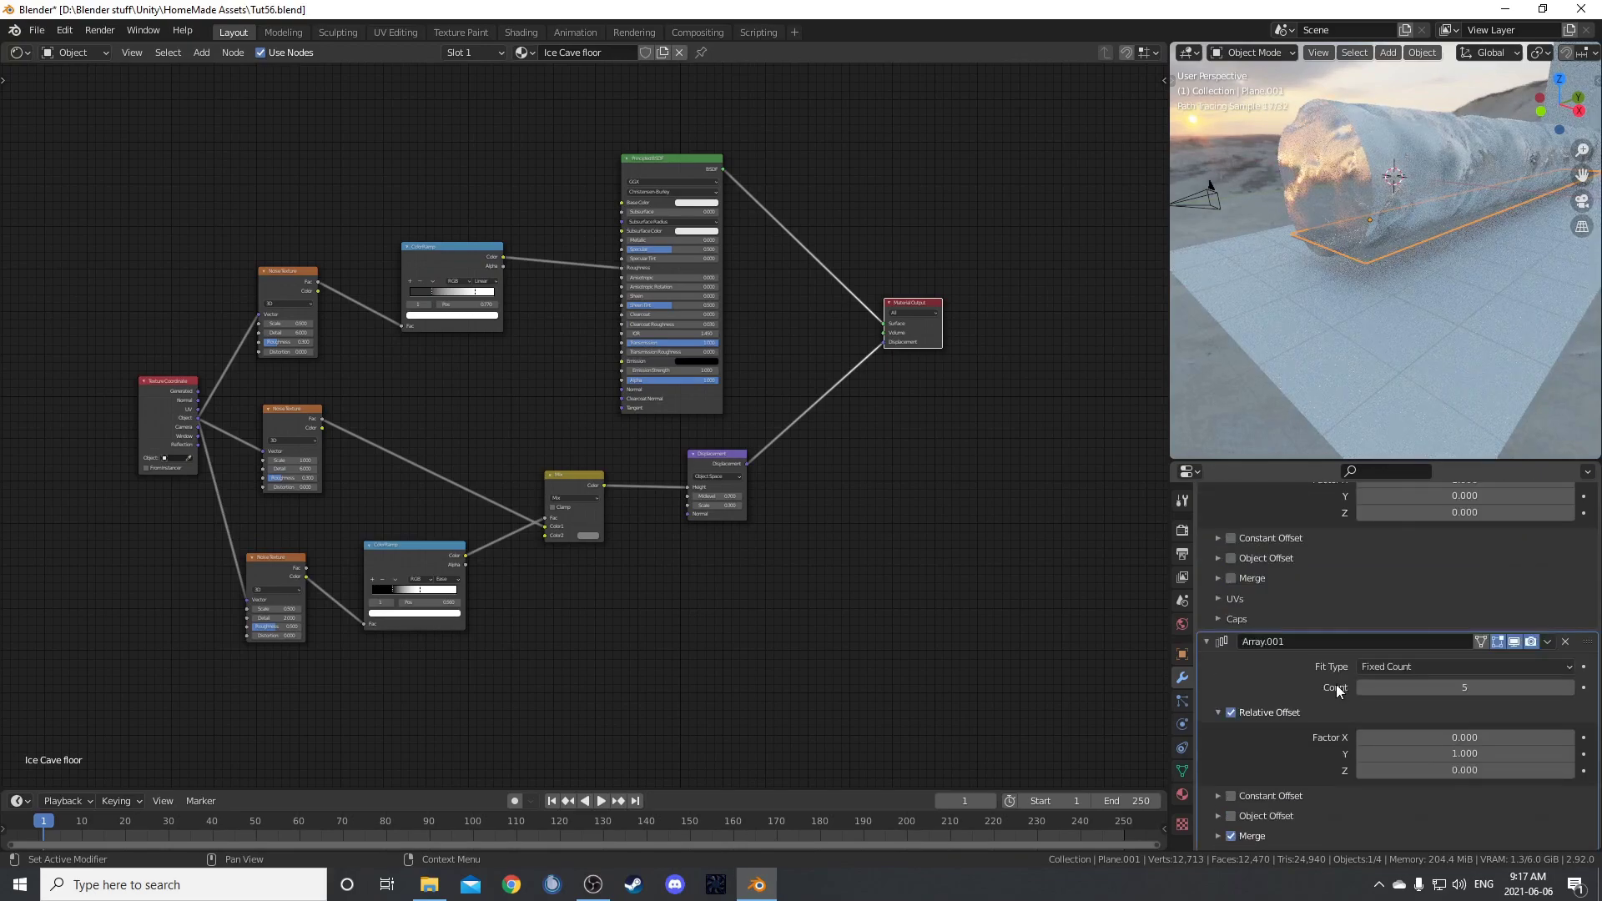
pyautogui.click(1230, 711)
pyautogui.press('KP_0')
pyautogui.hotkey('ctrl', 's')
# - Expand the floor plane's Ray Visibility and Culling panels, then bring up the Add > Curve menu
pyautogui.click(1183, 656)
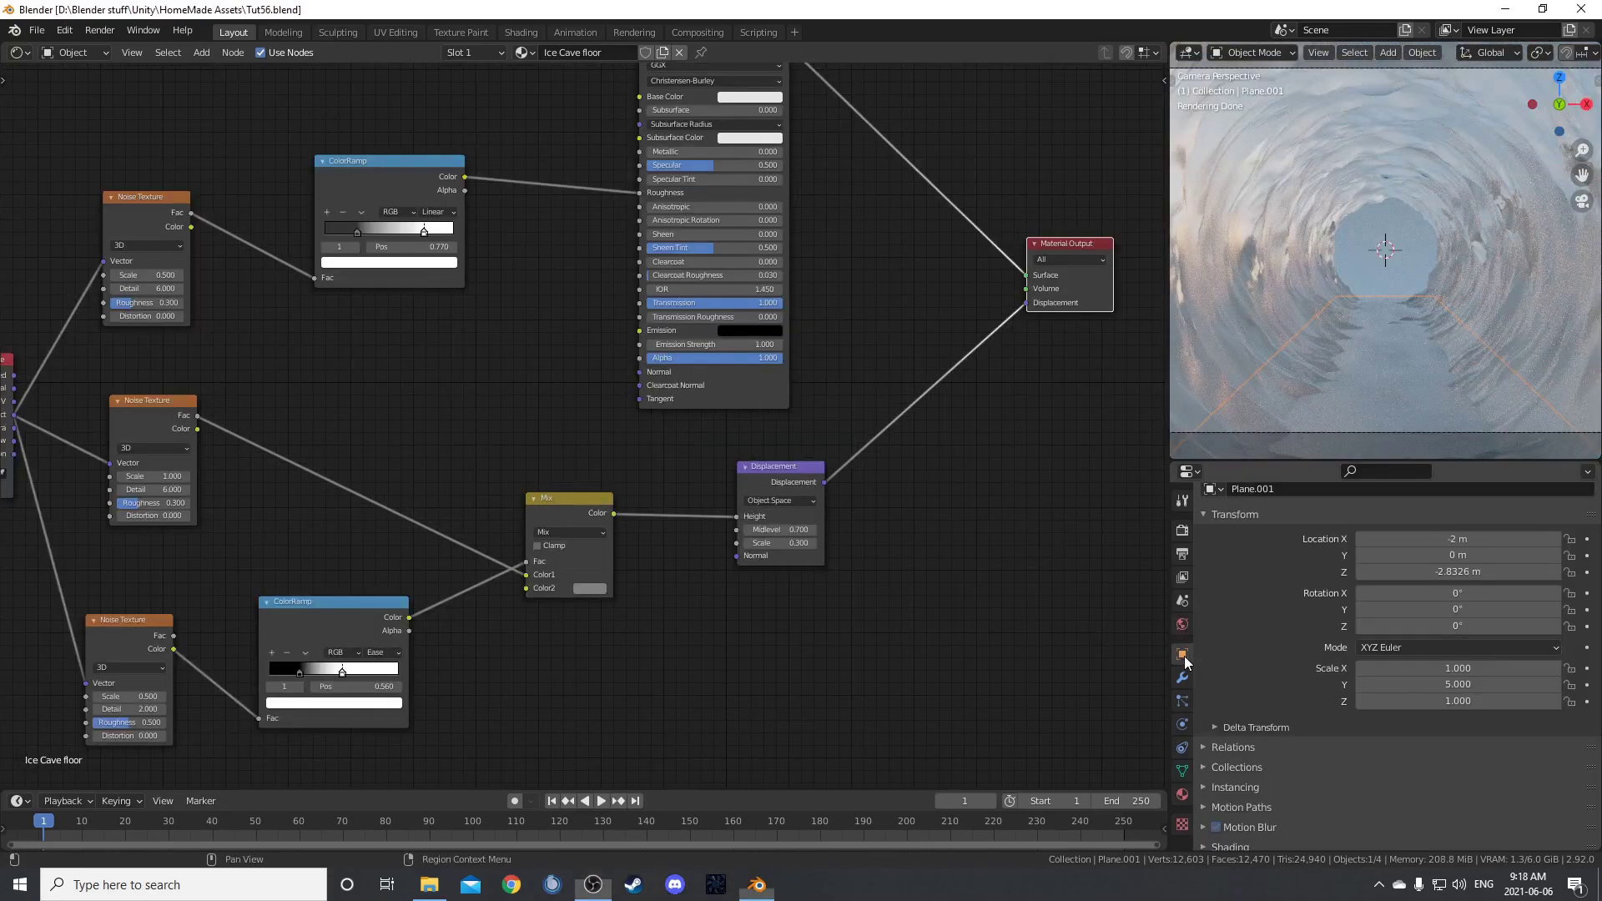
pyautogui.scroll(-4, 1283, 707)
pyautogui.scroll(-5, 1228, 732)
pyautogui.click(1328, 753)
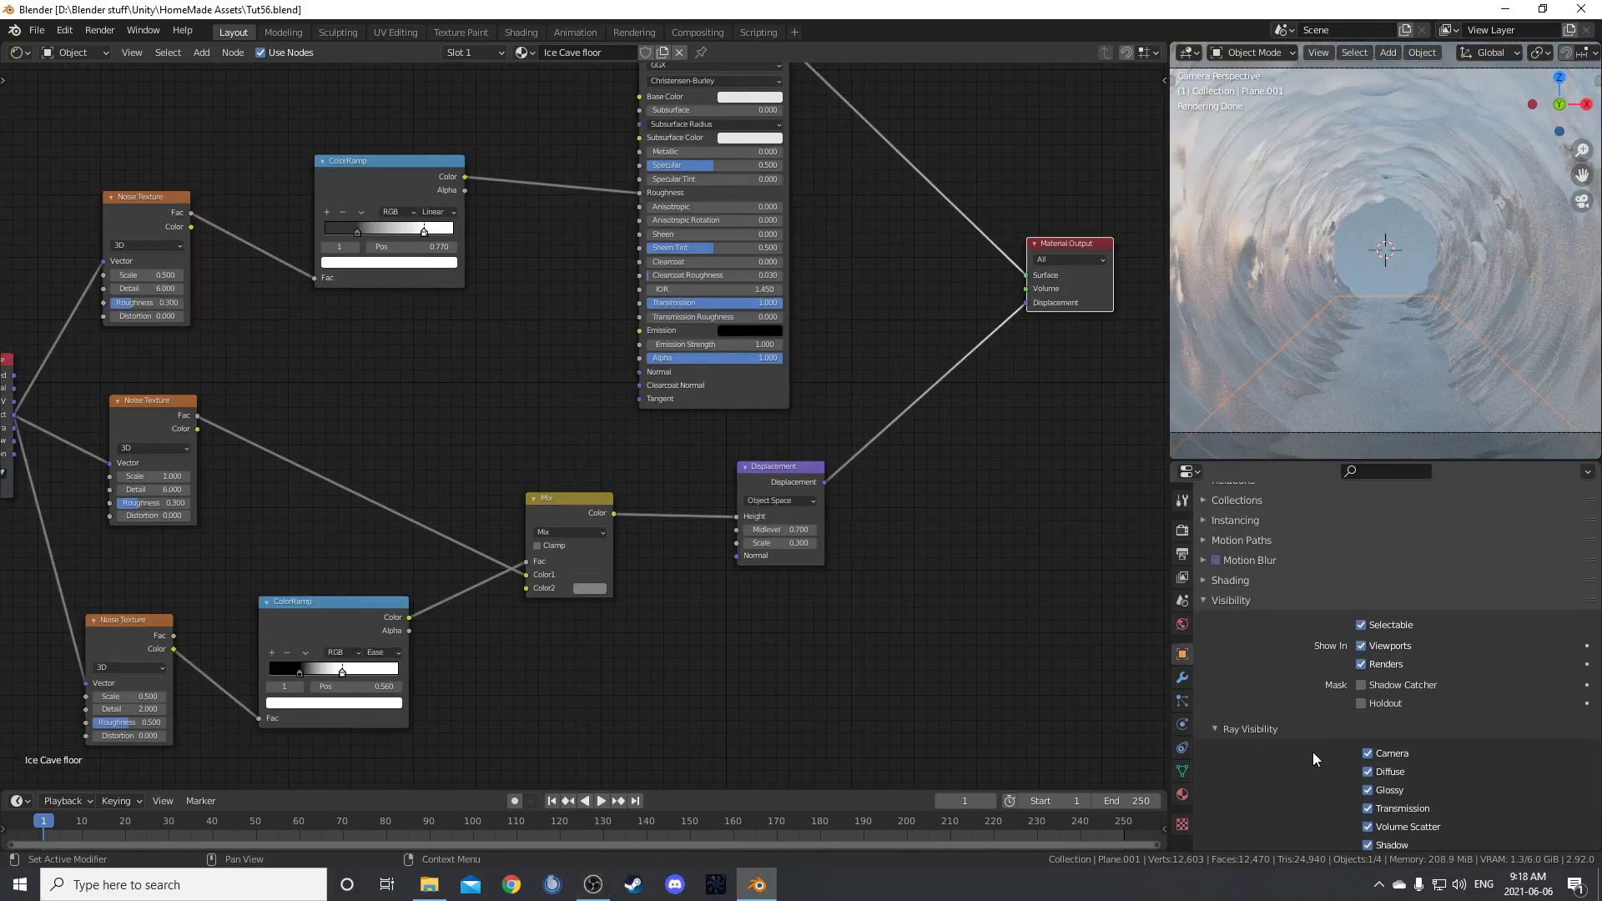
pyautogui.click(1394, 767)
pyautogui.scroll(-1, 1393, 768)
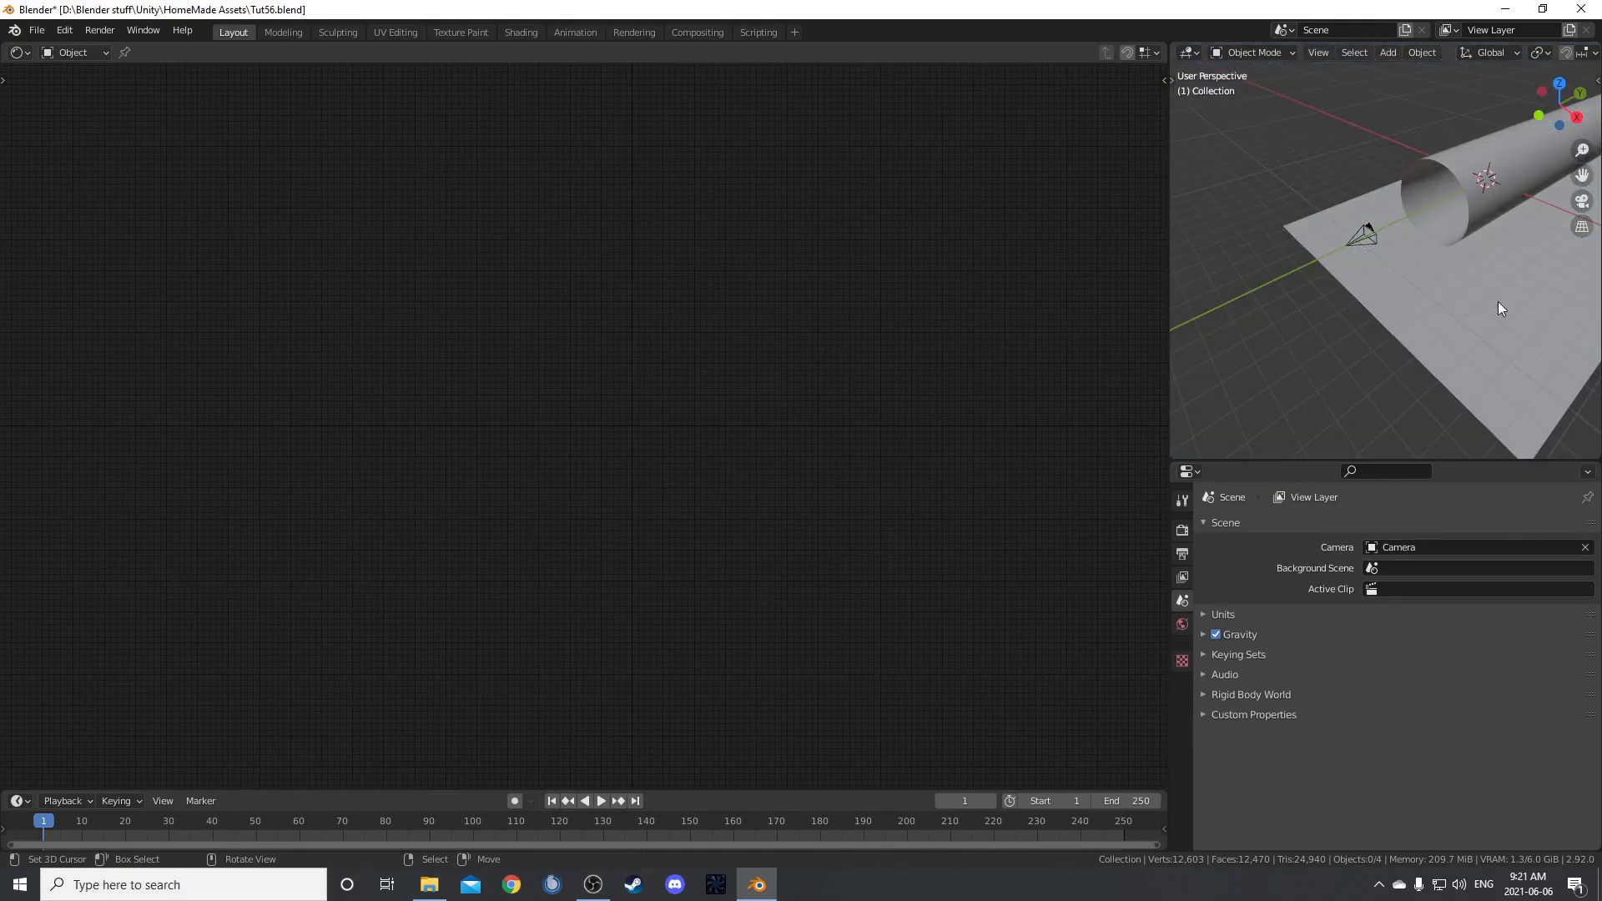
pyautogui.hotkey('shift', 'a')
pyautogui.moveTo(1446, 285)
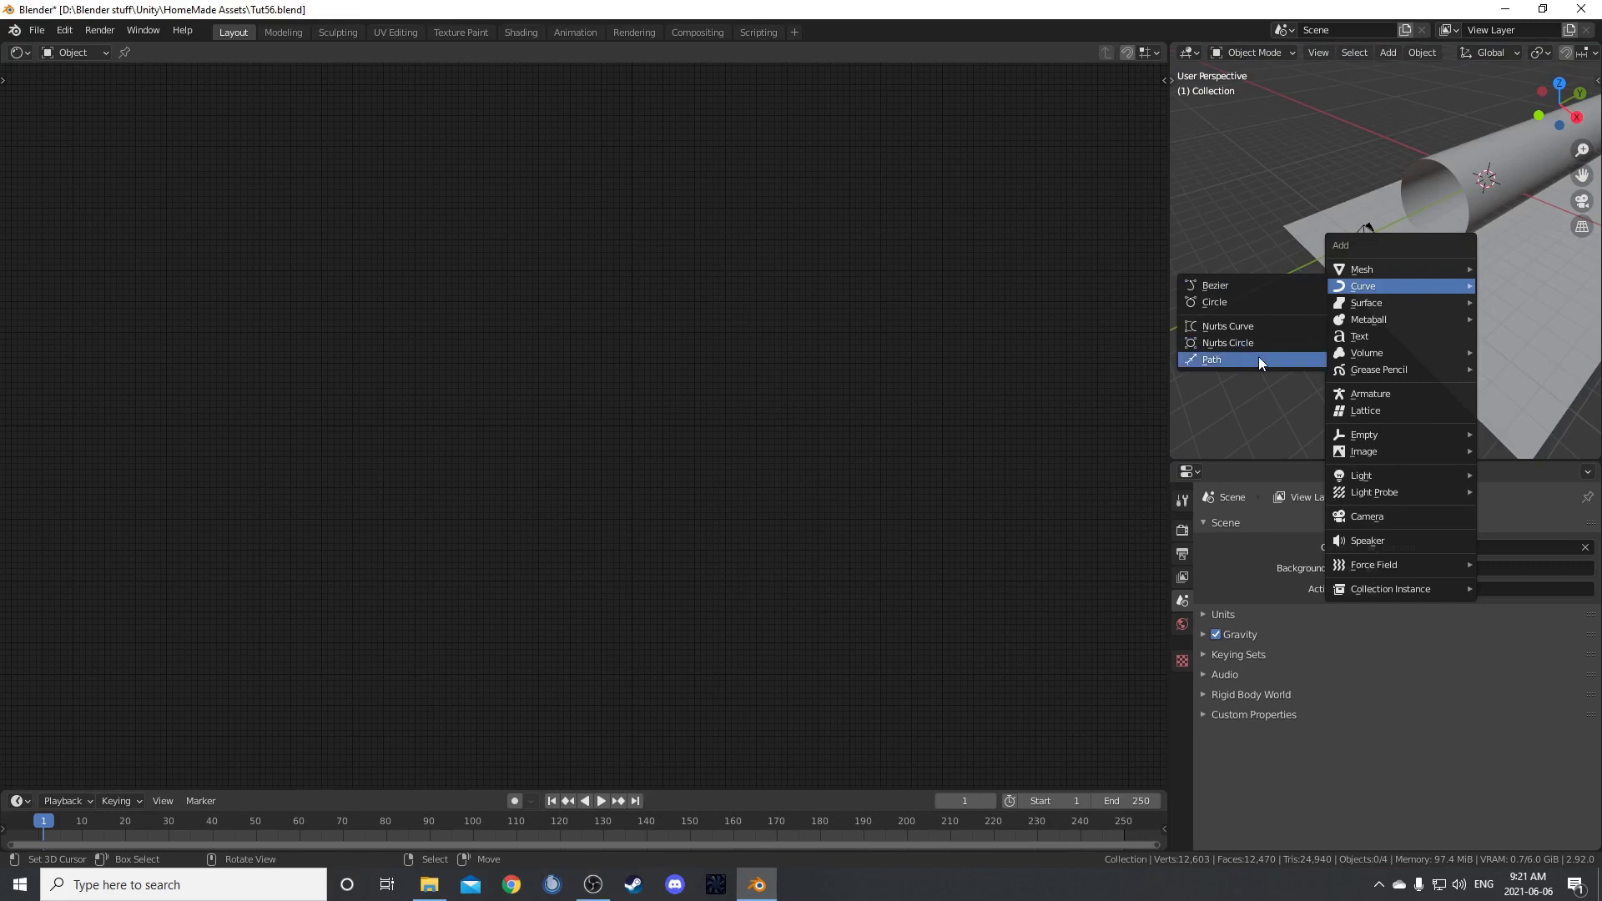
# - Add a Path curve, move it along Y to -10.552 m, and rotate it 90° about Z
pyautogui.click(1242, 359)
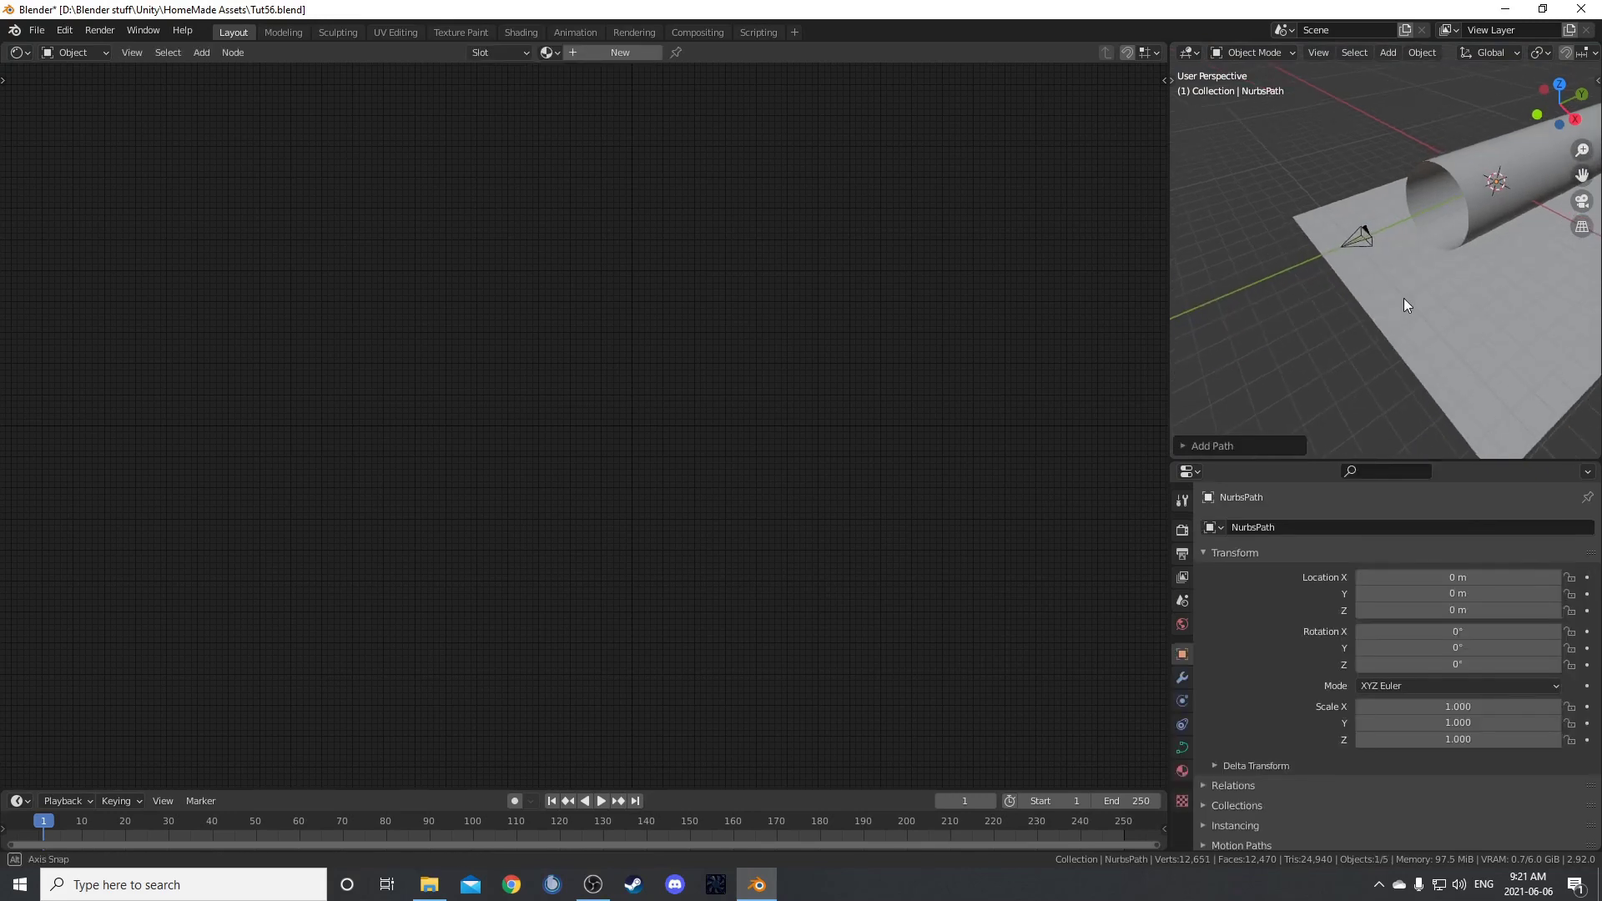
pyautogui.press('g')
pyautogui.press('x')
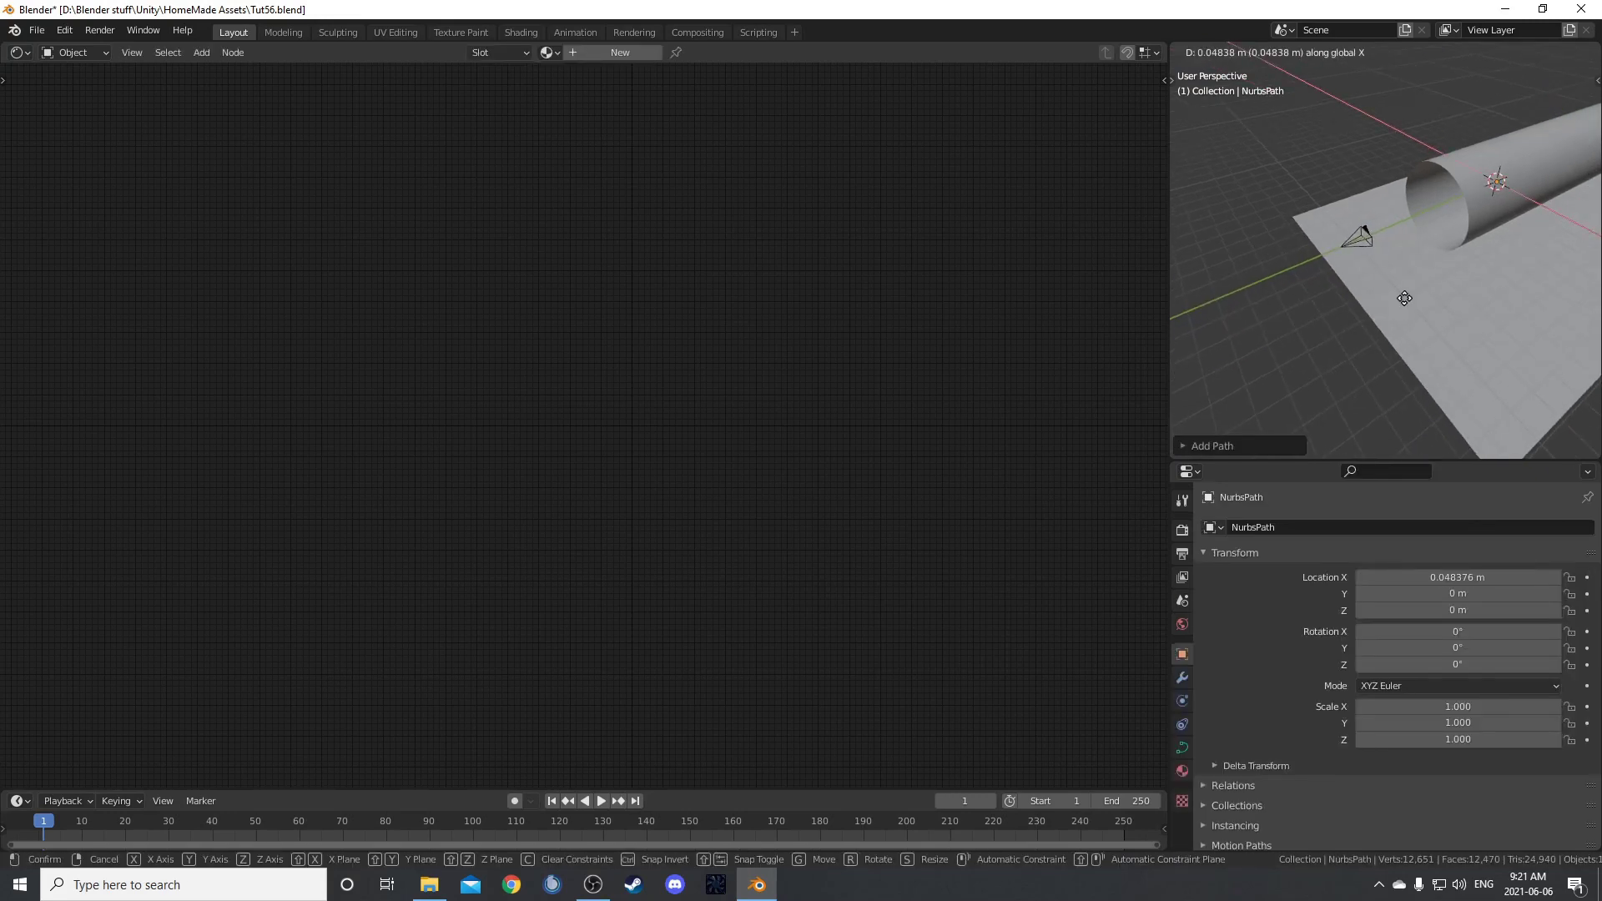
pyautogui.press('y')
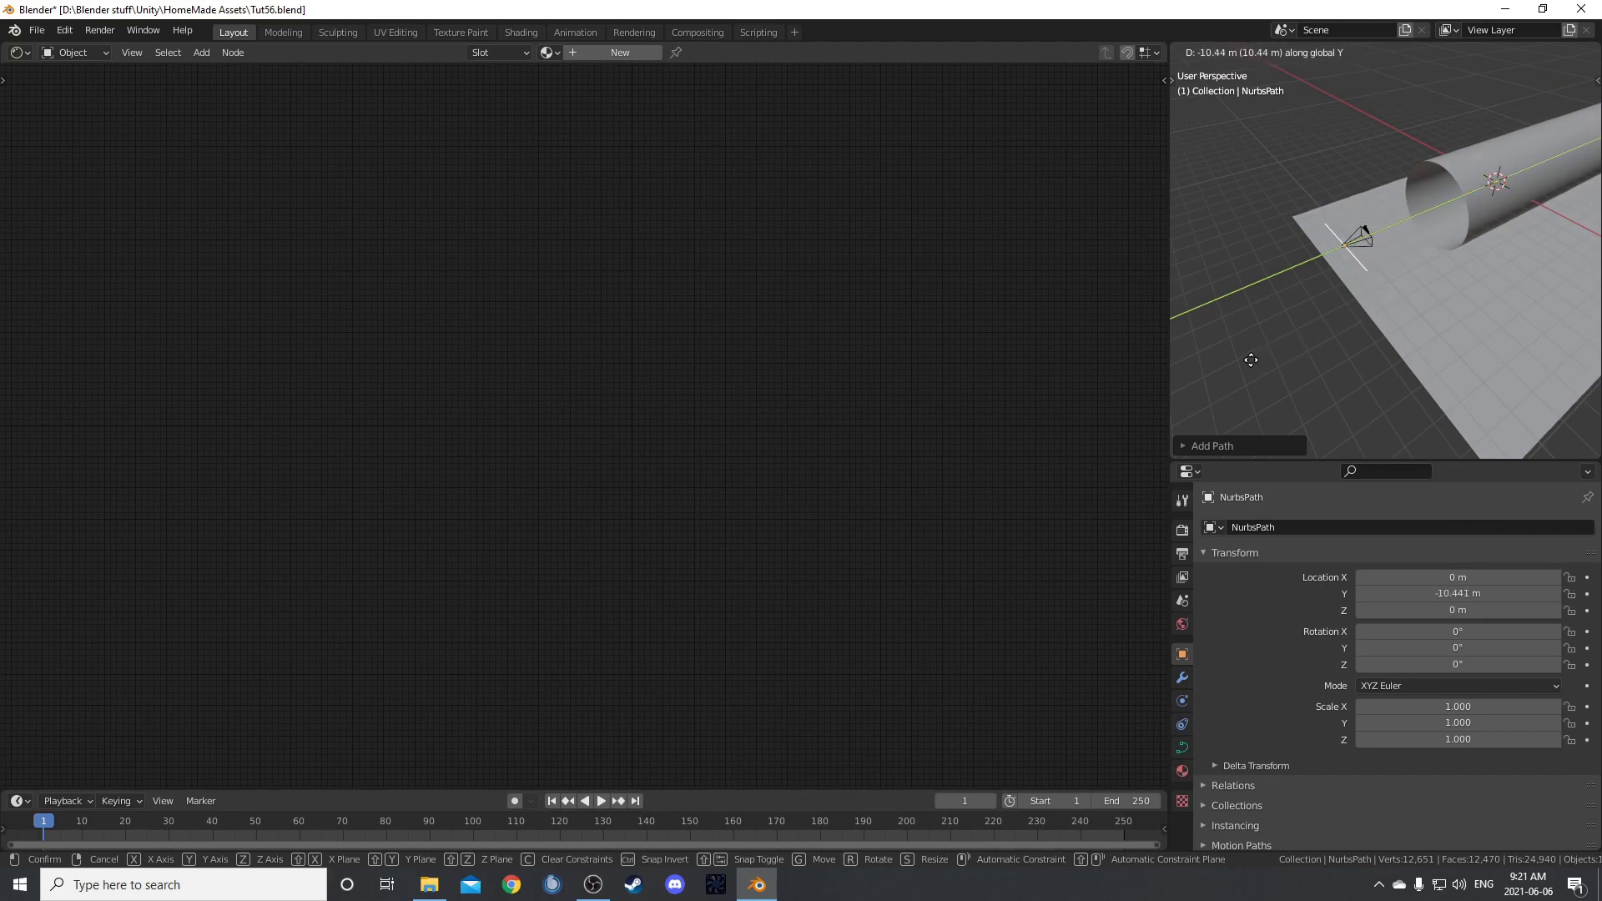
pyautogui.click(1249, 358)
pyautogui.scroll(4, 1374, 250)
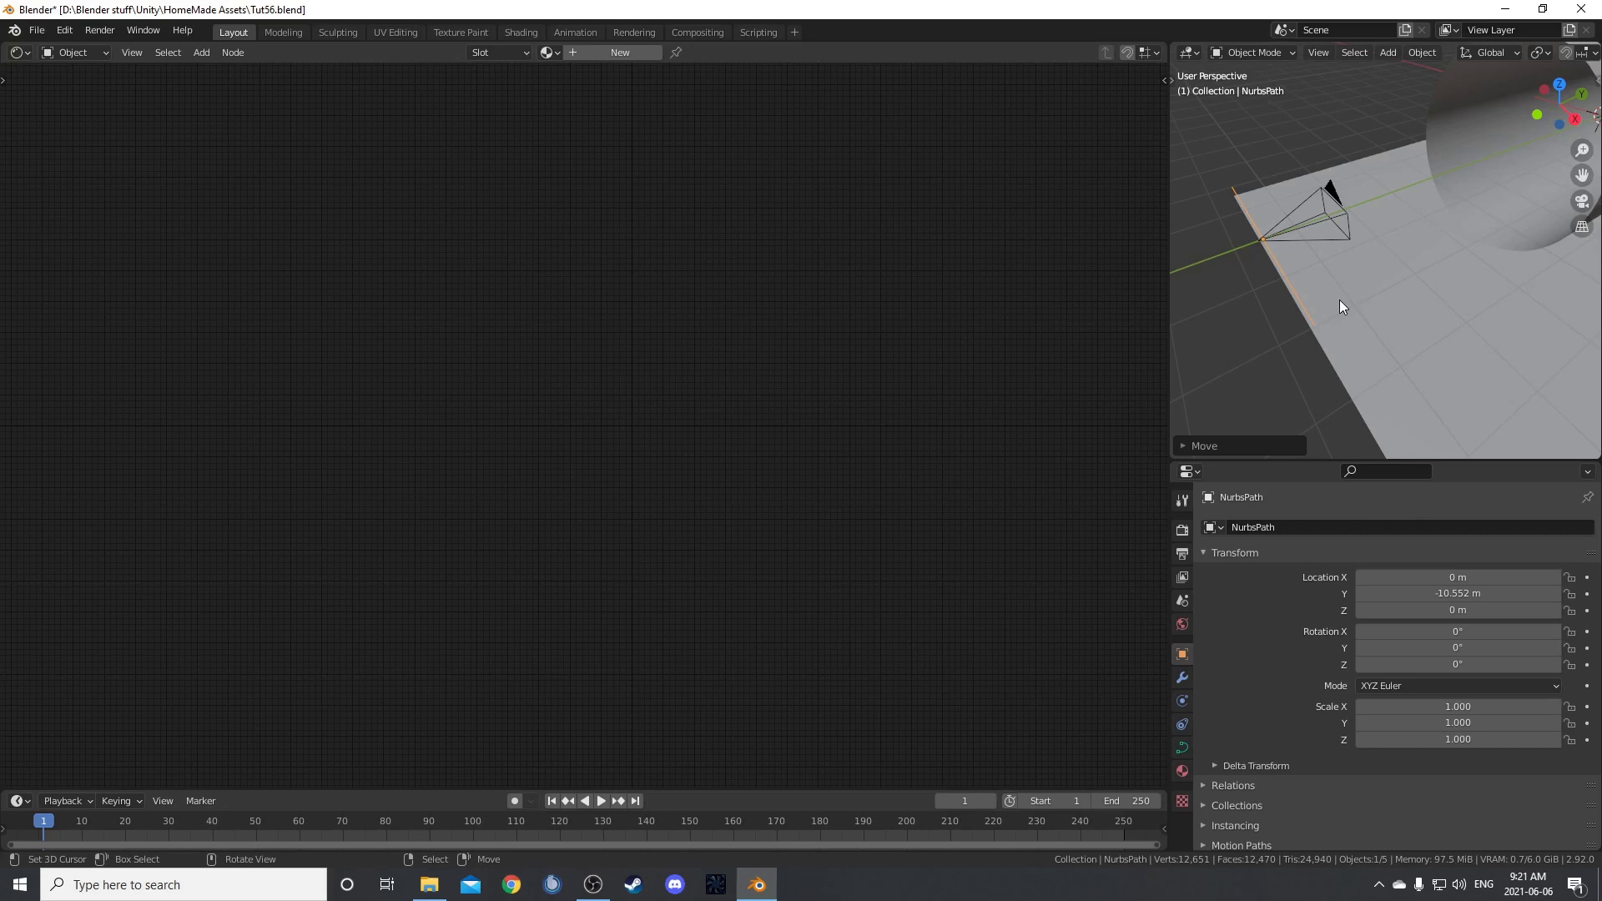
pyautogui.write('rz90')
pyautogui.press('Return')
pyautogui.scroll(-4, 1374, 308)
pyautogui.moveTo(1390, 316); pyautogui.dragTo(1411, 267, button='middle')
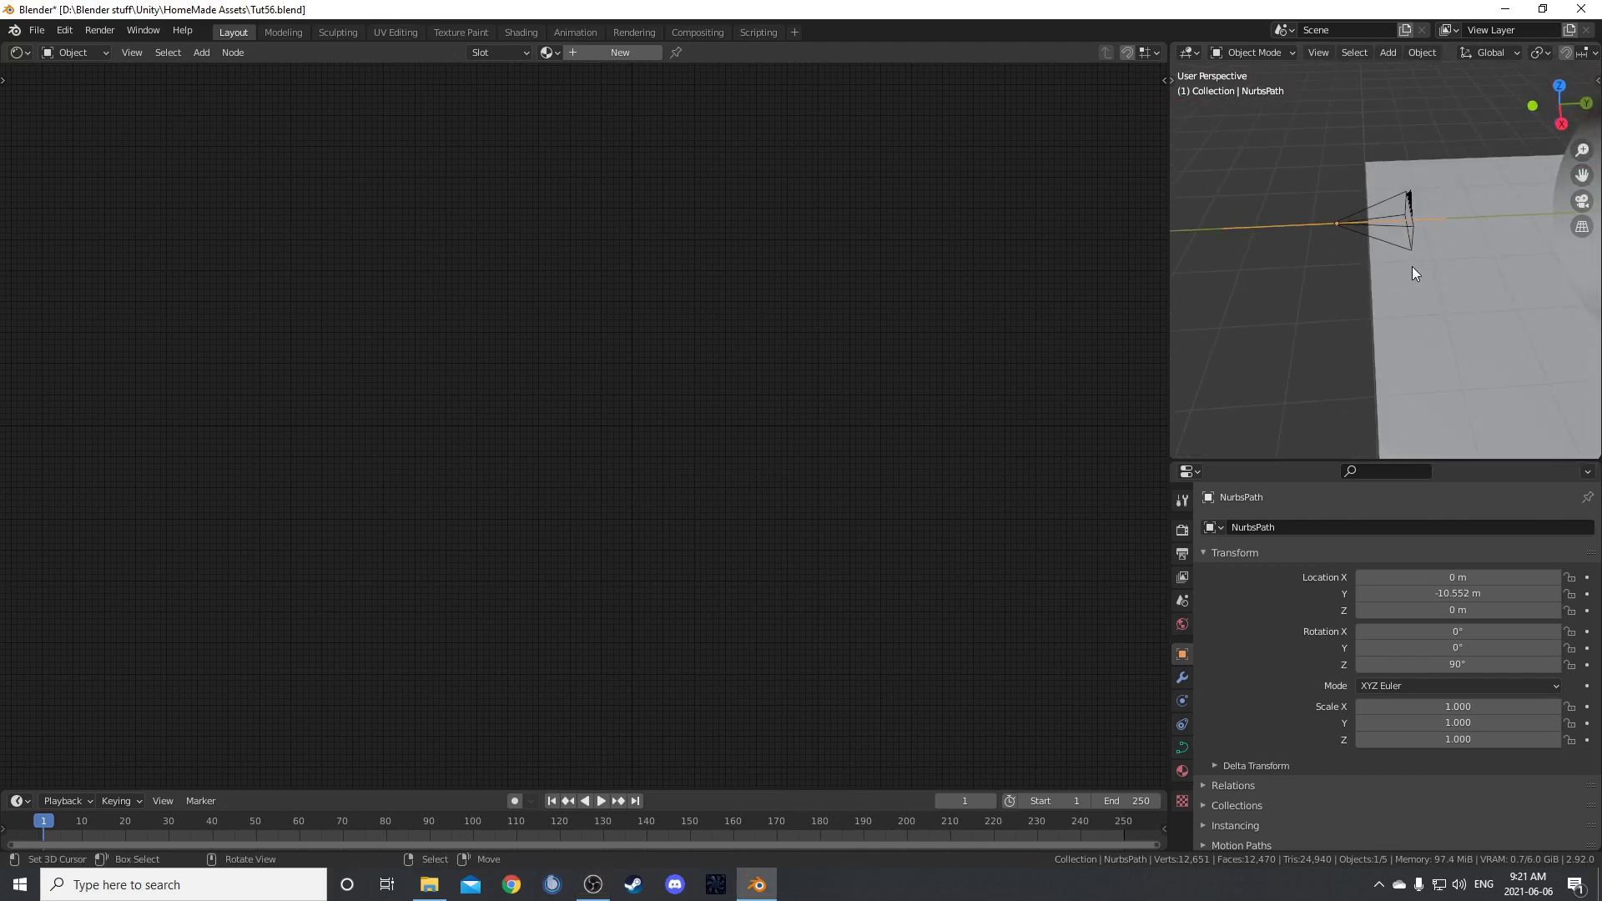
# - Select the camera, then the NurbsPath, and apply Follow Path parenting through the F3 'follow' search
pyautogui.click(1369, 210)
pyautogui.keyDown('shift'); pyautogui.click(1304, 223); pyautogui.keyUp('shift')
pyautogui.moveTo(1345, 314); pyautogui.dragTo(1354, 319, button='middle')
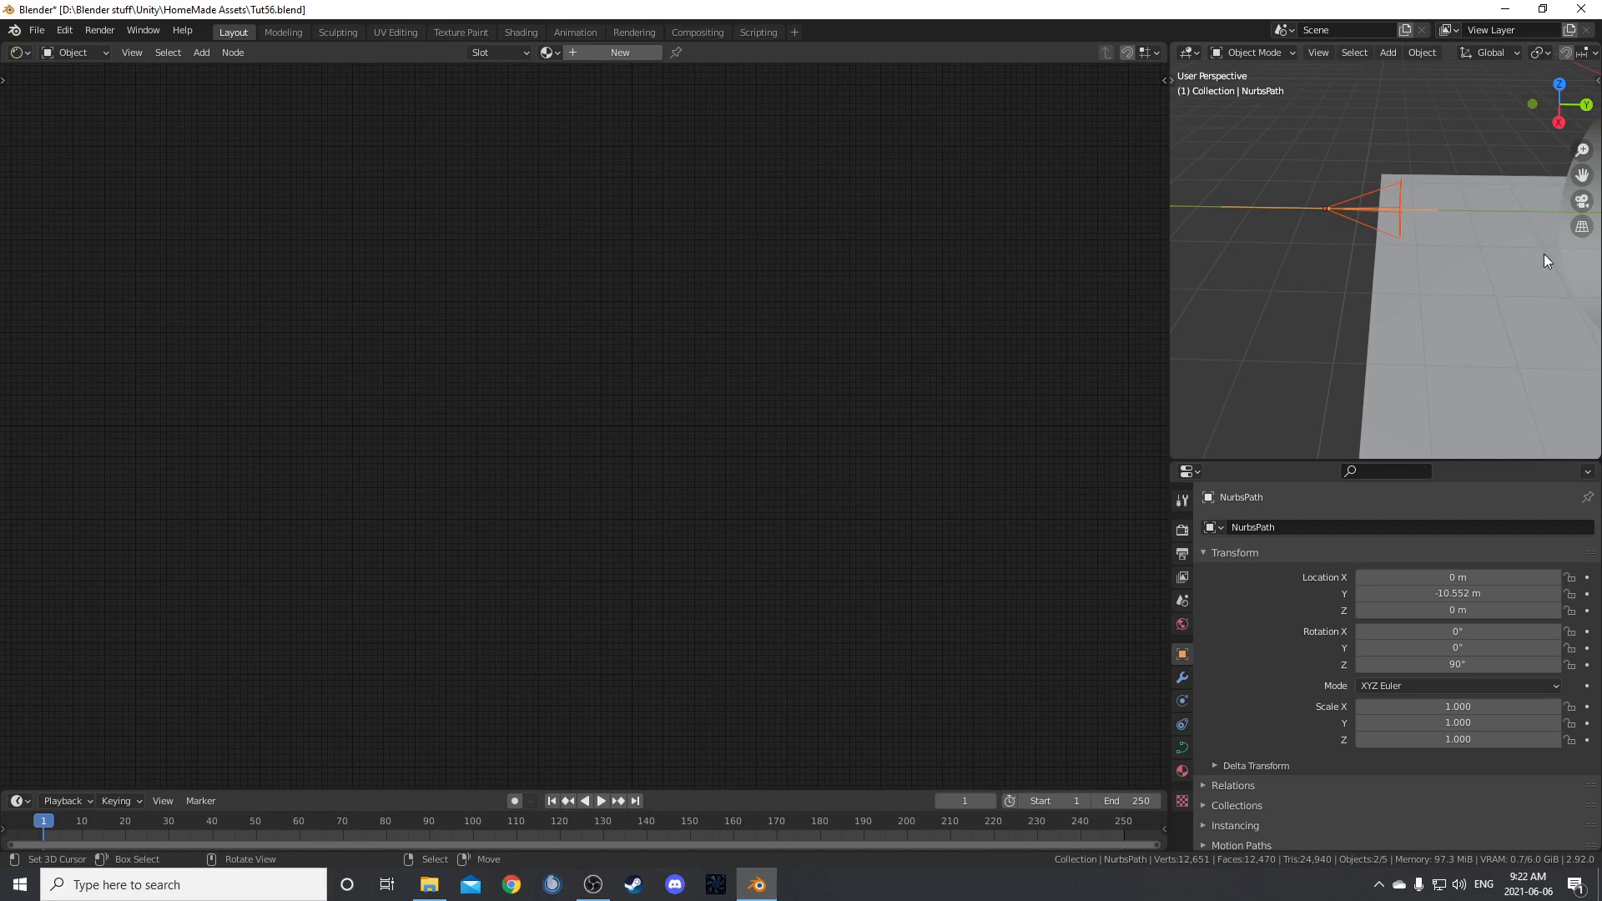
pyautogui.moveTo(1345, 202); pyautogui.dragTo(1324, 258, button='middle')
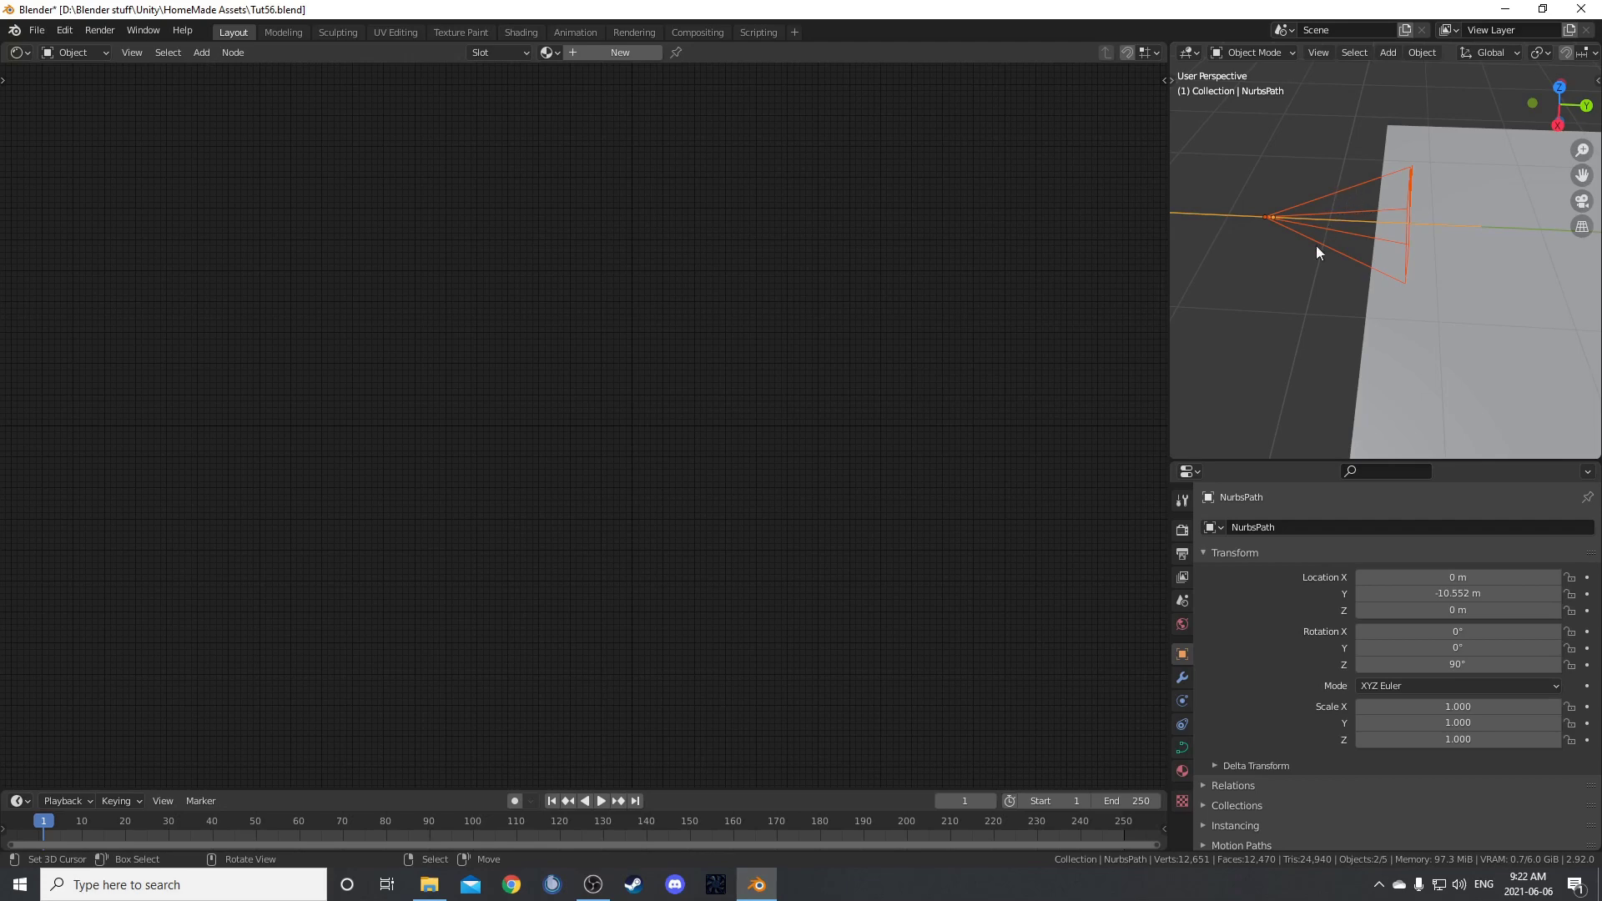
pyautogui.moveTo(1312, 257); pyautogui.dragTo(1328, 250, button='middle')
pyautogui.press('F3')
pyautogui.write('follow')
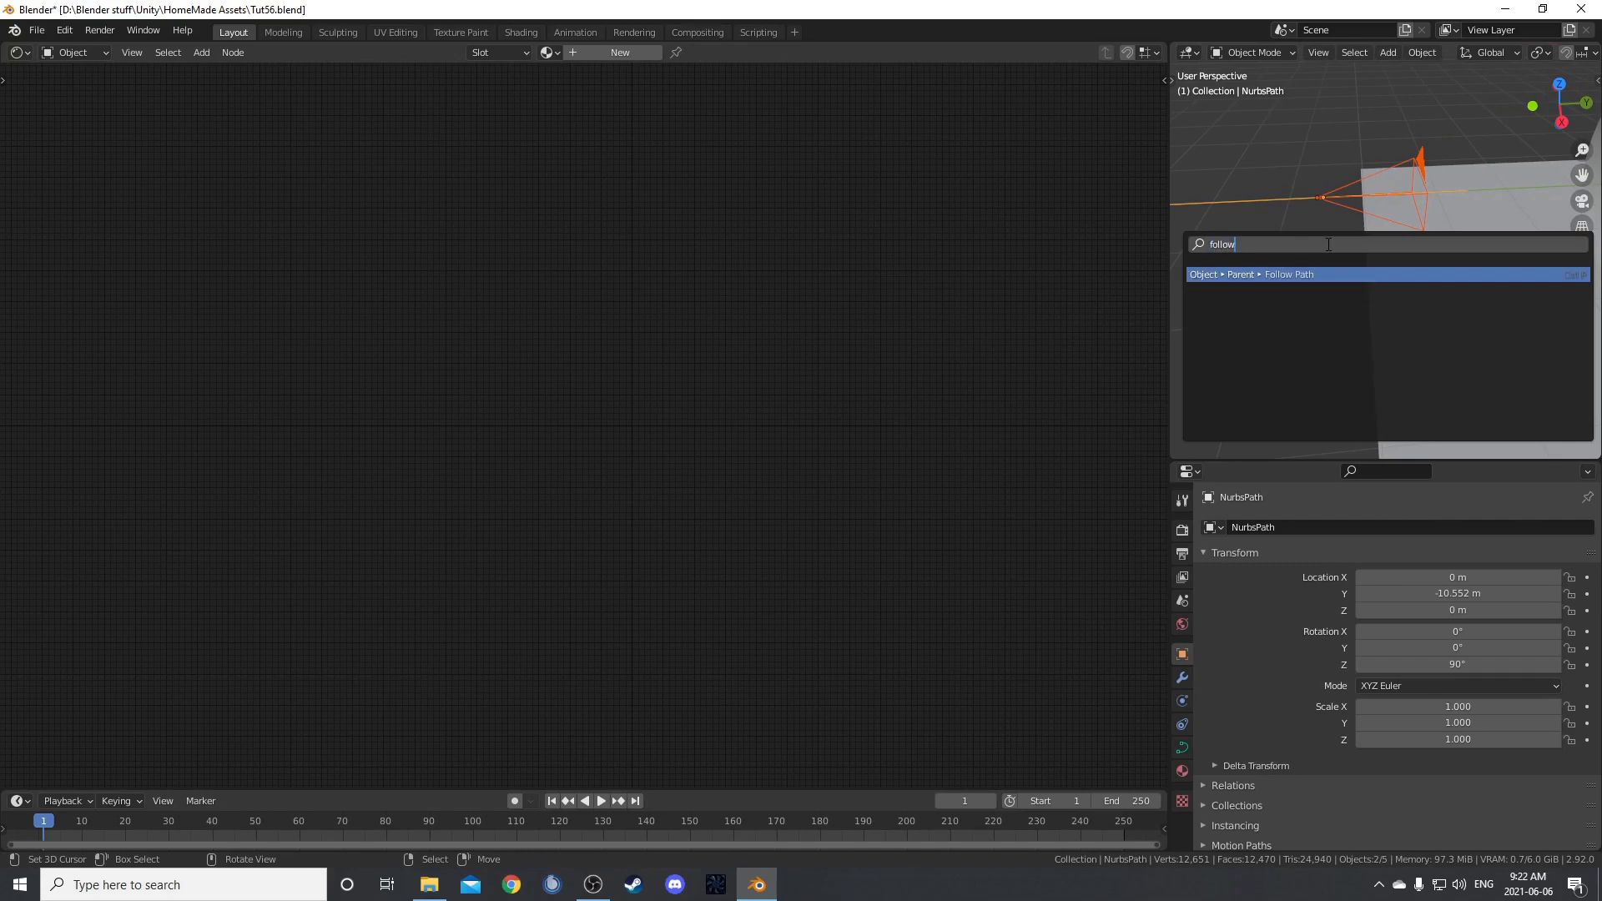
pyautogui.press('Return')
# - Play the animation to test the camera moving along the path, then stop at frame 1
pyautogui.moveTo(1327, 244); pyautogui.dragTo(1351, 269, button='middle')
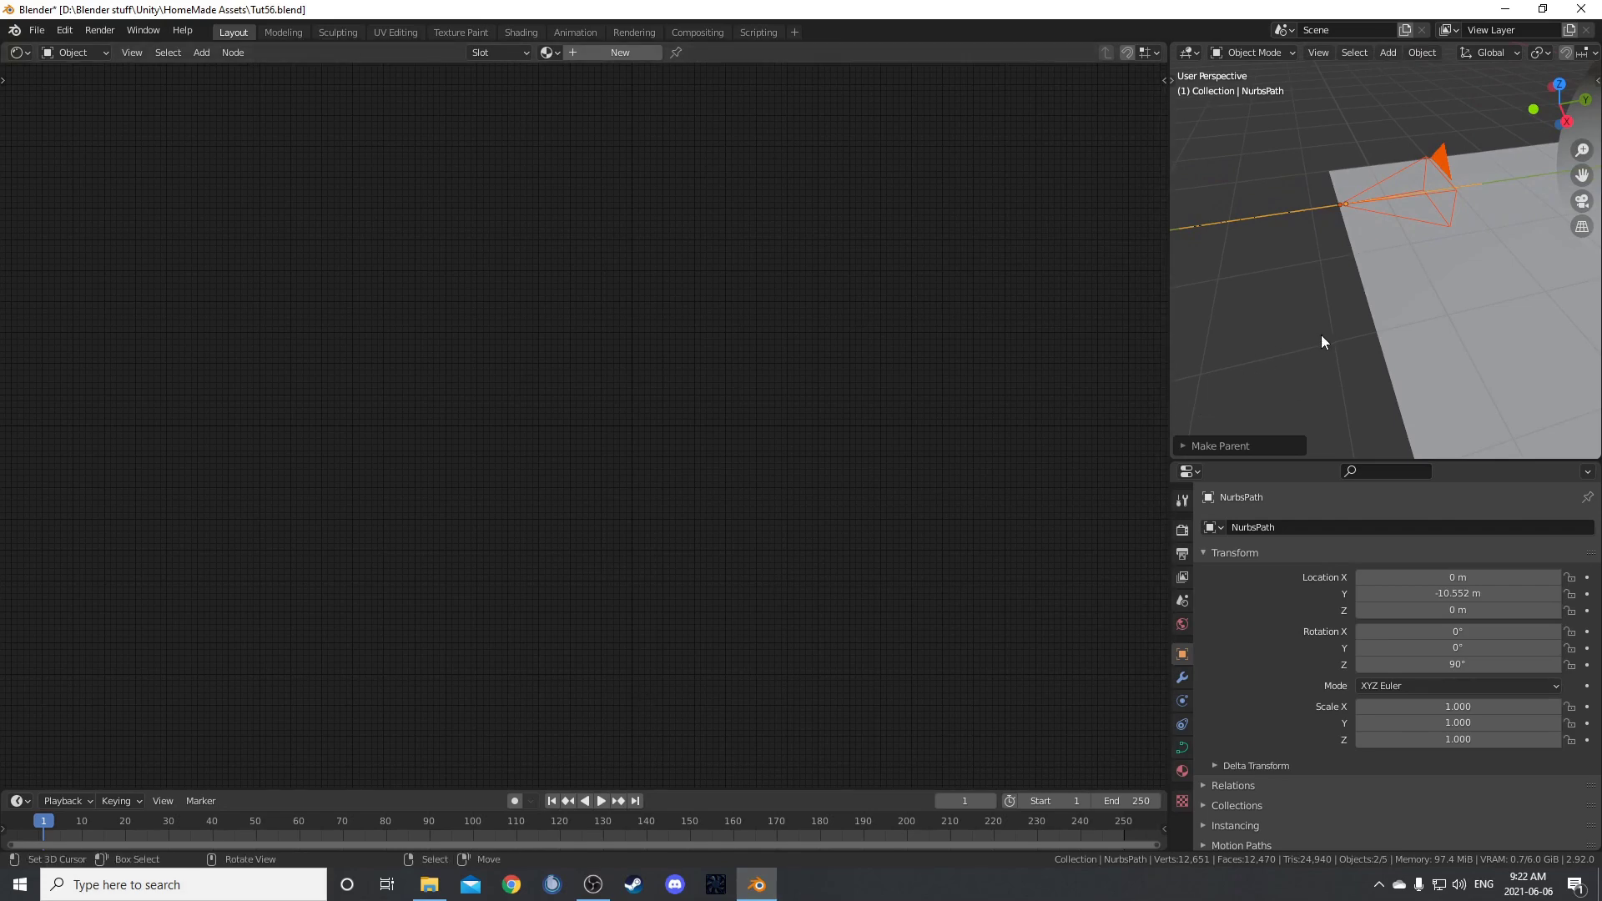
pyautogui.press('space')
pyautogui.moveTo(1365, 278); pyautogui.dragTo(1424, 274, button='middle')
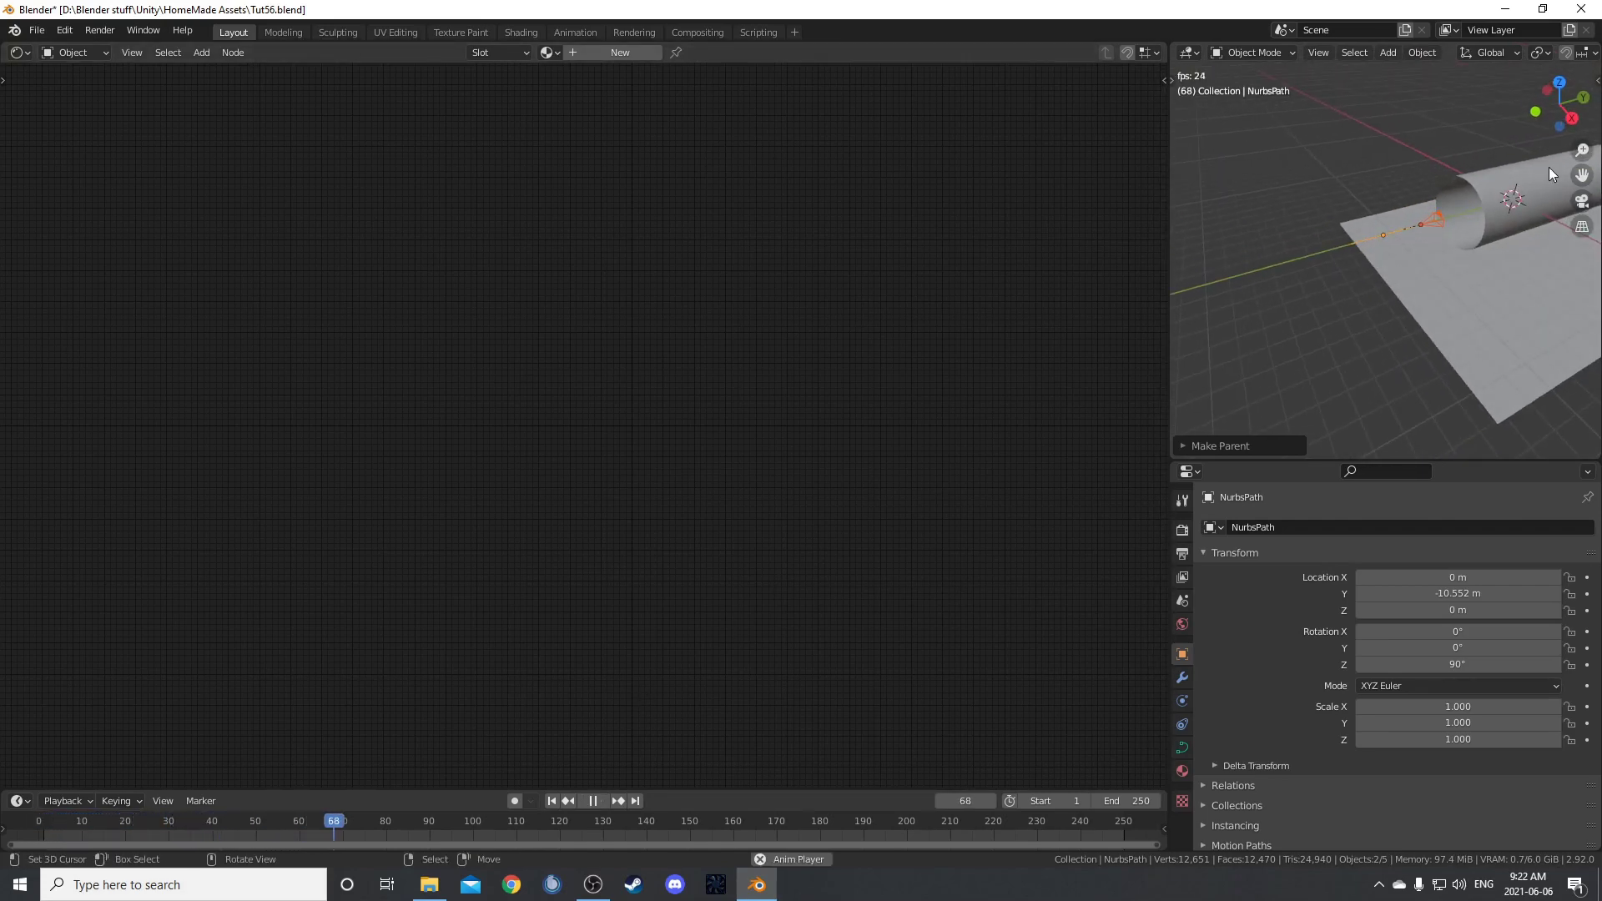
pyautogui.press('Escape')
pyautogui.moveTo(1398, 288); pyautogui.dragTo(1289, 315, button='middle')
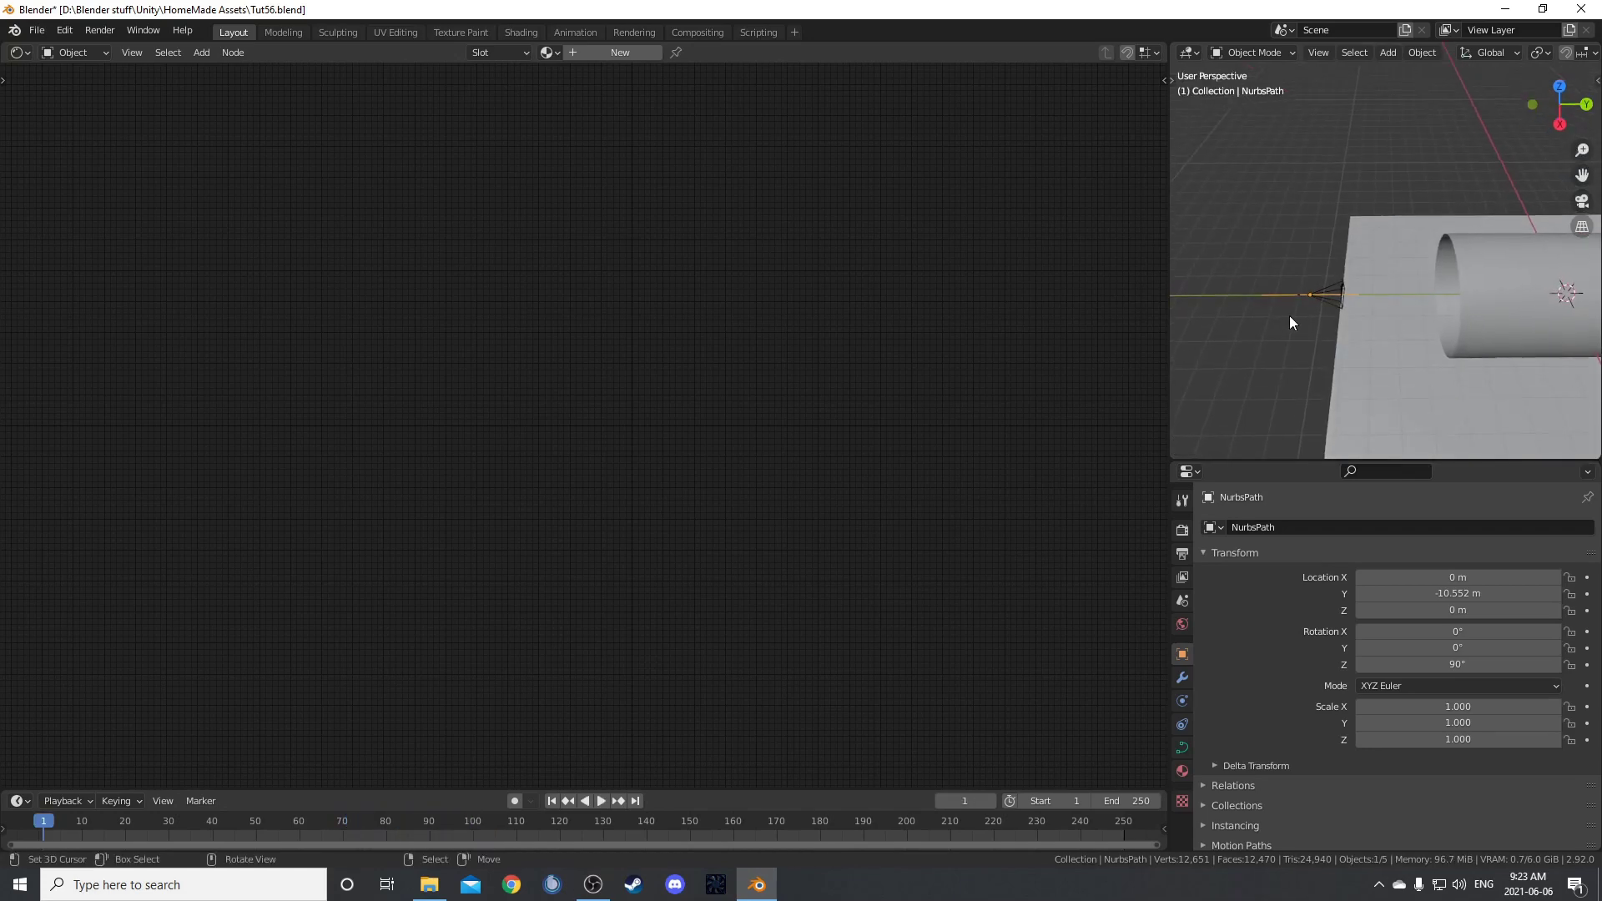
# - In Edit Mode, box-select four path control points and slide them along Y onto the tube
pyautogui.press('Tab')
pyautogui.moveTo(1263, 234); pyautogui.dragTo(1349, 343)
pyautogui.moveTo(1349, 343); pyautogui.dragTo(1387, 364, button='middle')
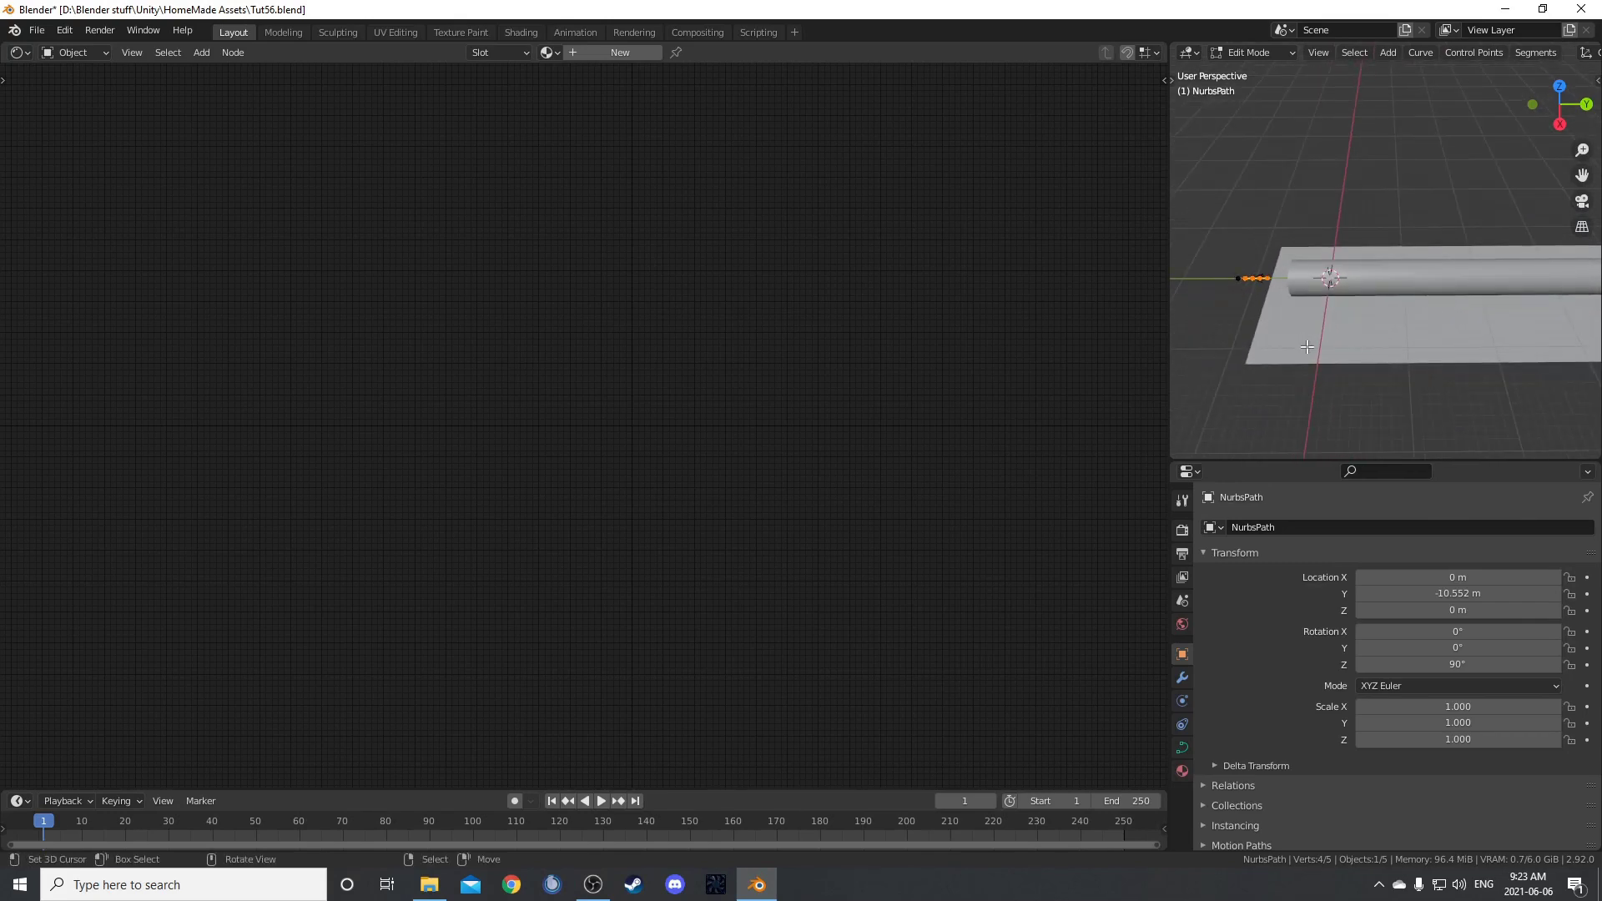
pyautogui.press('g')
pyautogui.press('y')
pyautogui.click(1441, 345)
pyautogui.keyDown('shift'); pyautogui.moveTo(1441, 345); pyautogui.dragTo(1350, 341, button='middle'); pyautogui.keyUp('shift')
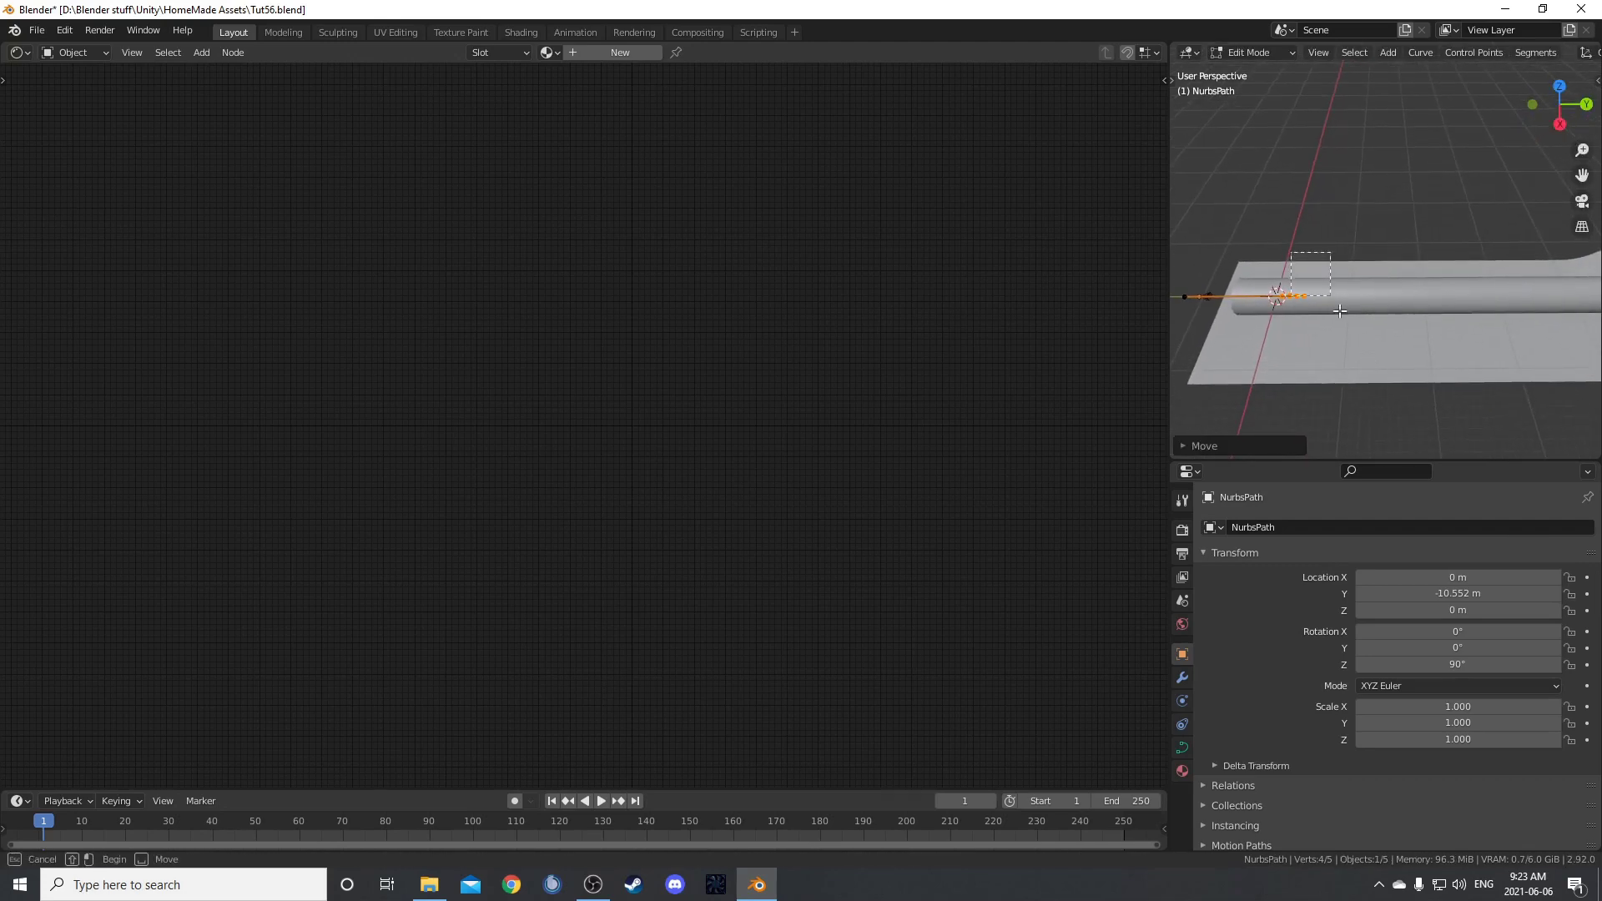
# - Add another control point and move the points further along Y down the tube
pyautogui.keyDown('shift'); pyautogui.click(1299, 300); pyautogui.keyUp('shift')
pyautogui.scroll(-2, 1356, 332)
pyautogui.press('g')
pyautogui.press('y')
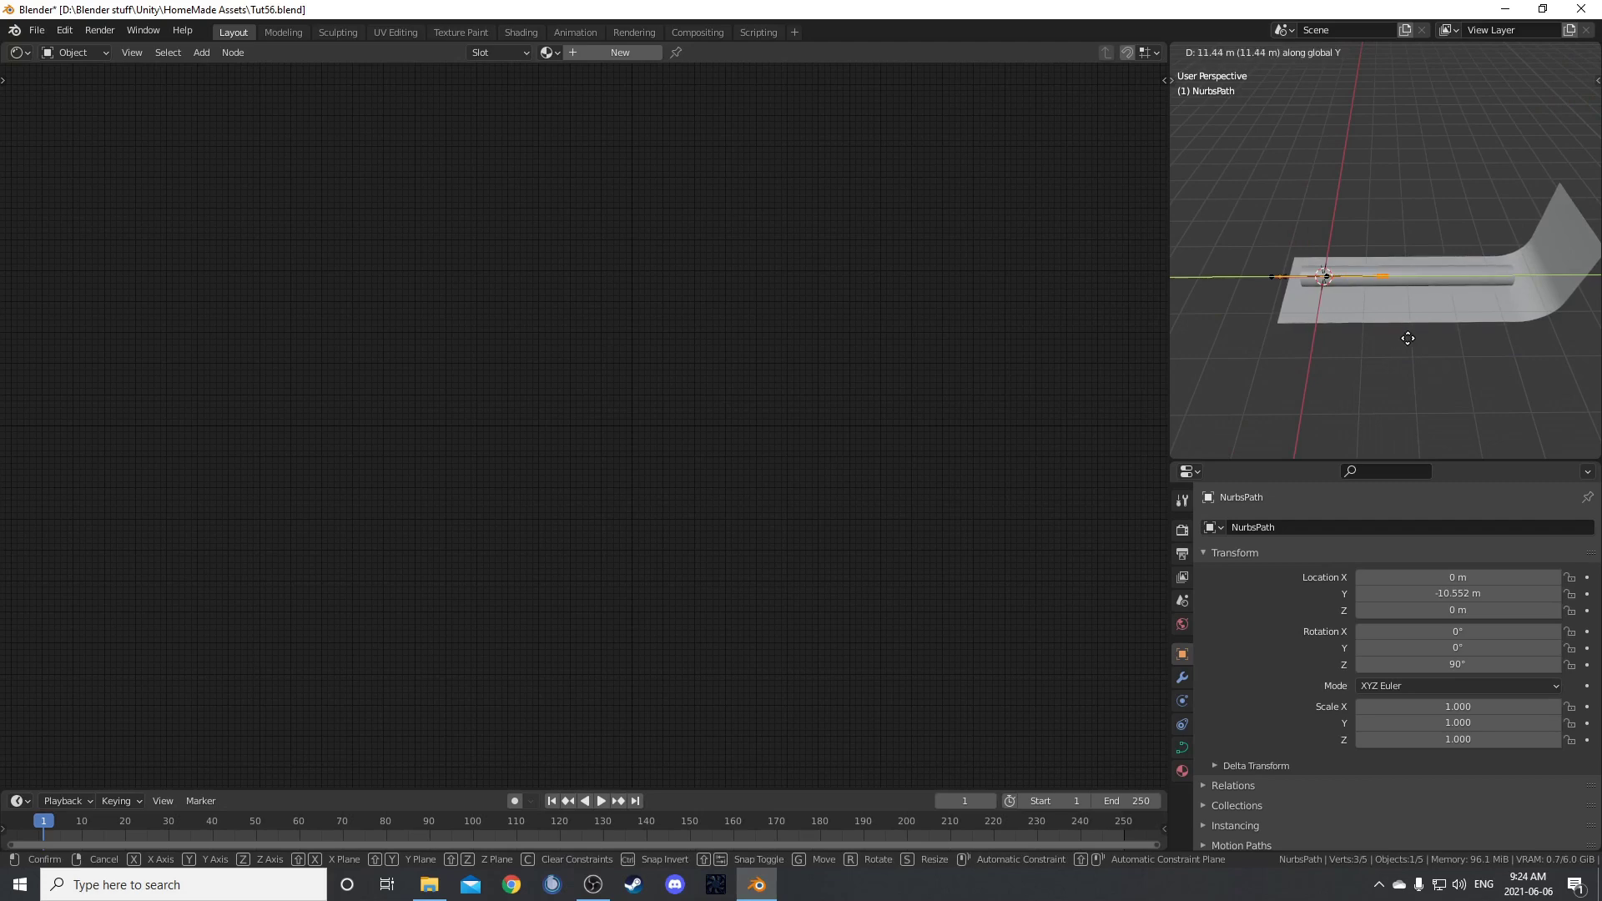
pyautogui.click(1408, 338)
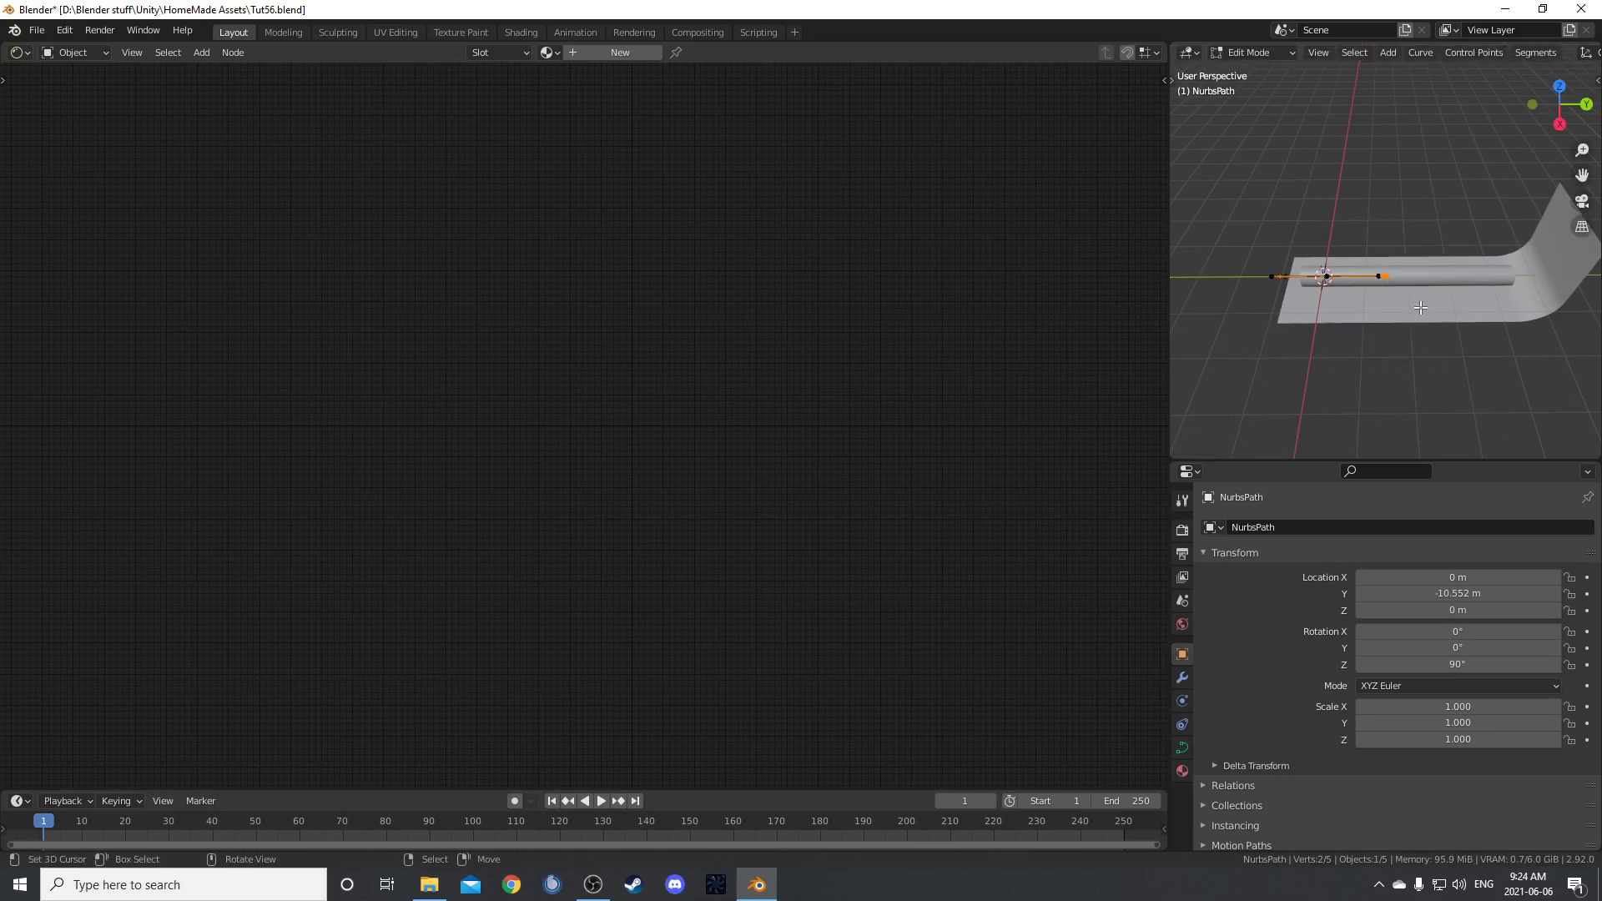
pyautogui.press('g')
pyautogui.press('y')
pyautogui.click(1466, 313)
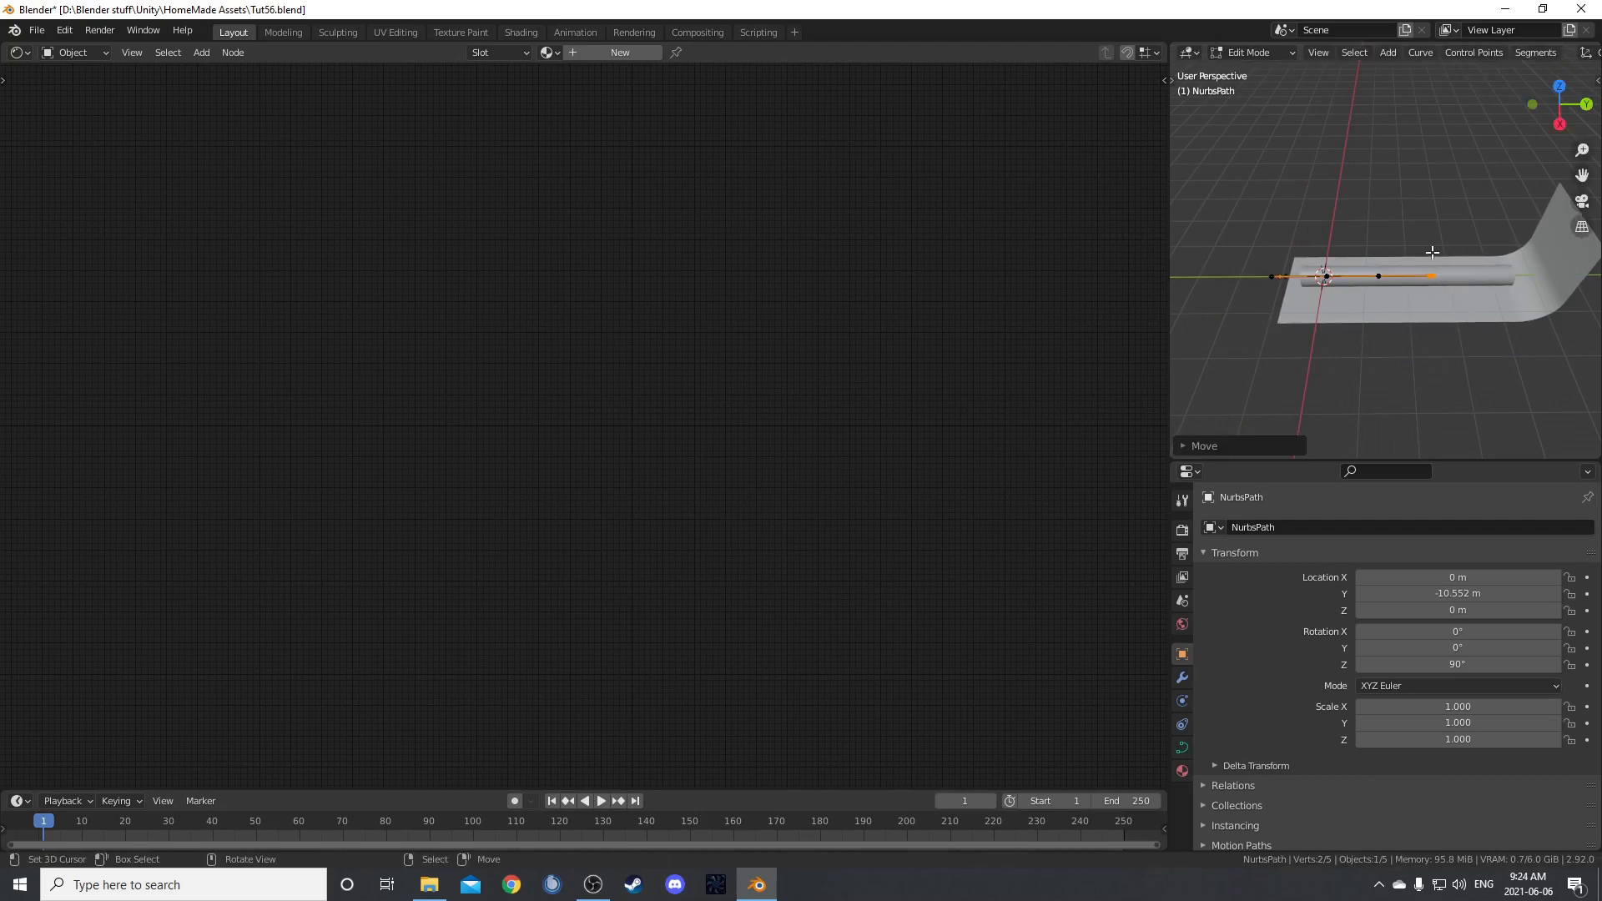
# - Slide the path's end point along Y and extrude a new sixth control point beyond it
pyautogui.click(1431, 276)
pyautogui.press('g')
pyautogui.press('y')
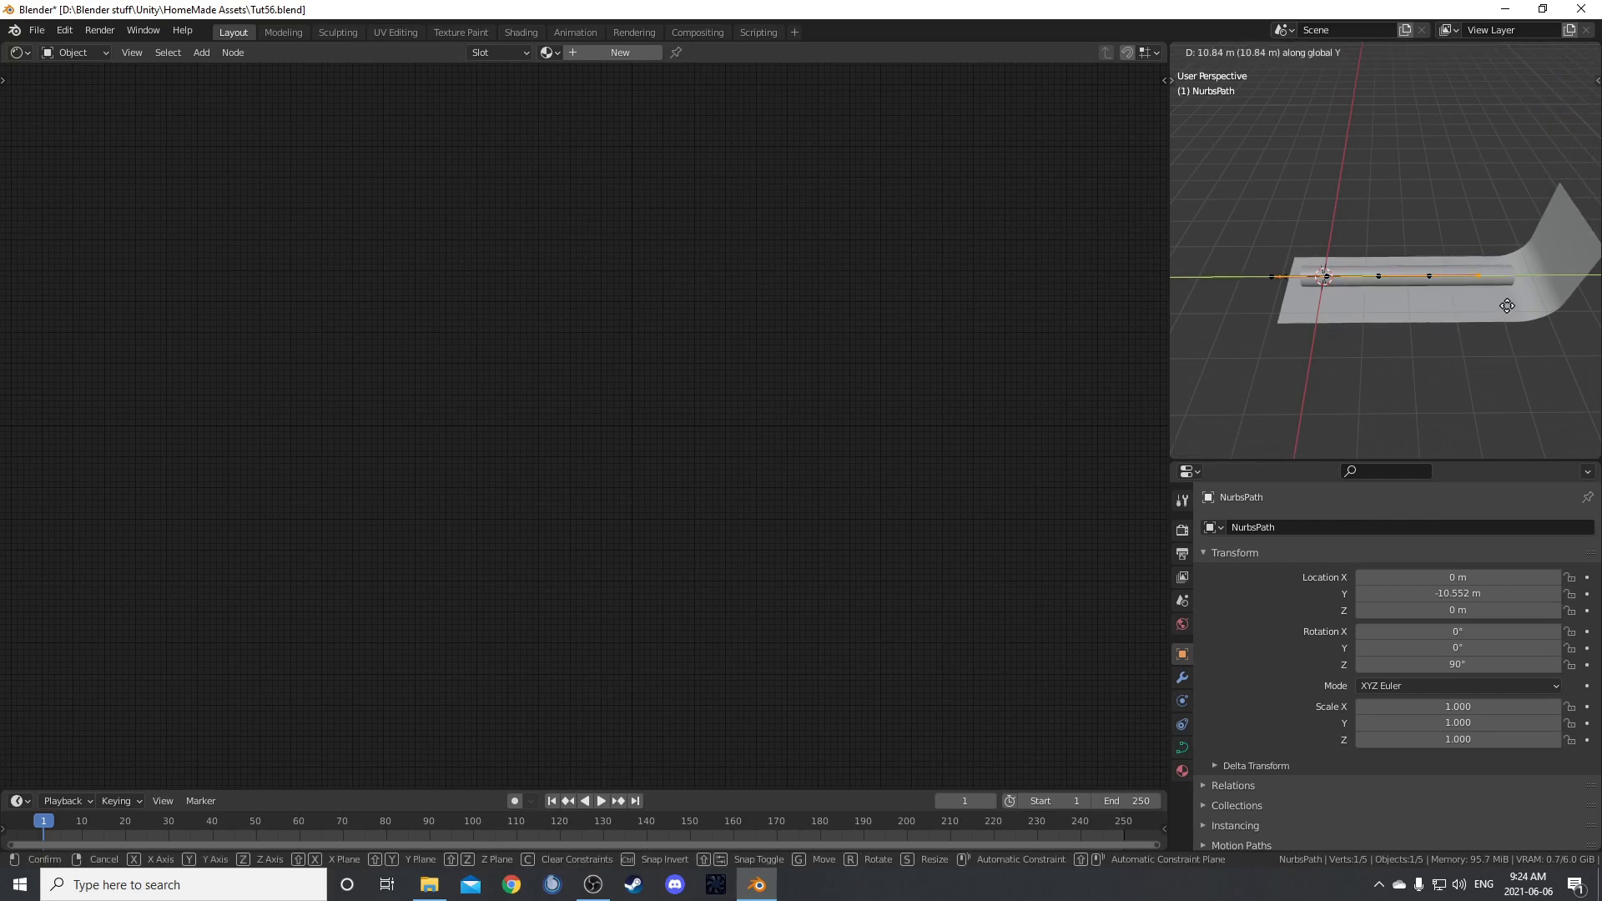
pyautogui.click(1504, 306)
pyautogui.scroll(4, 1334, 326)
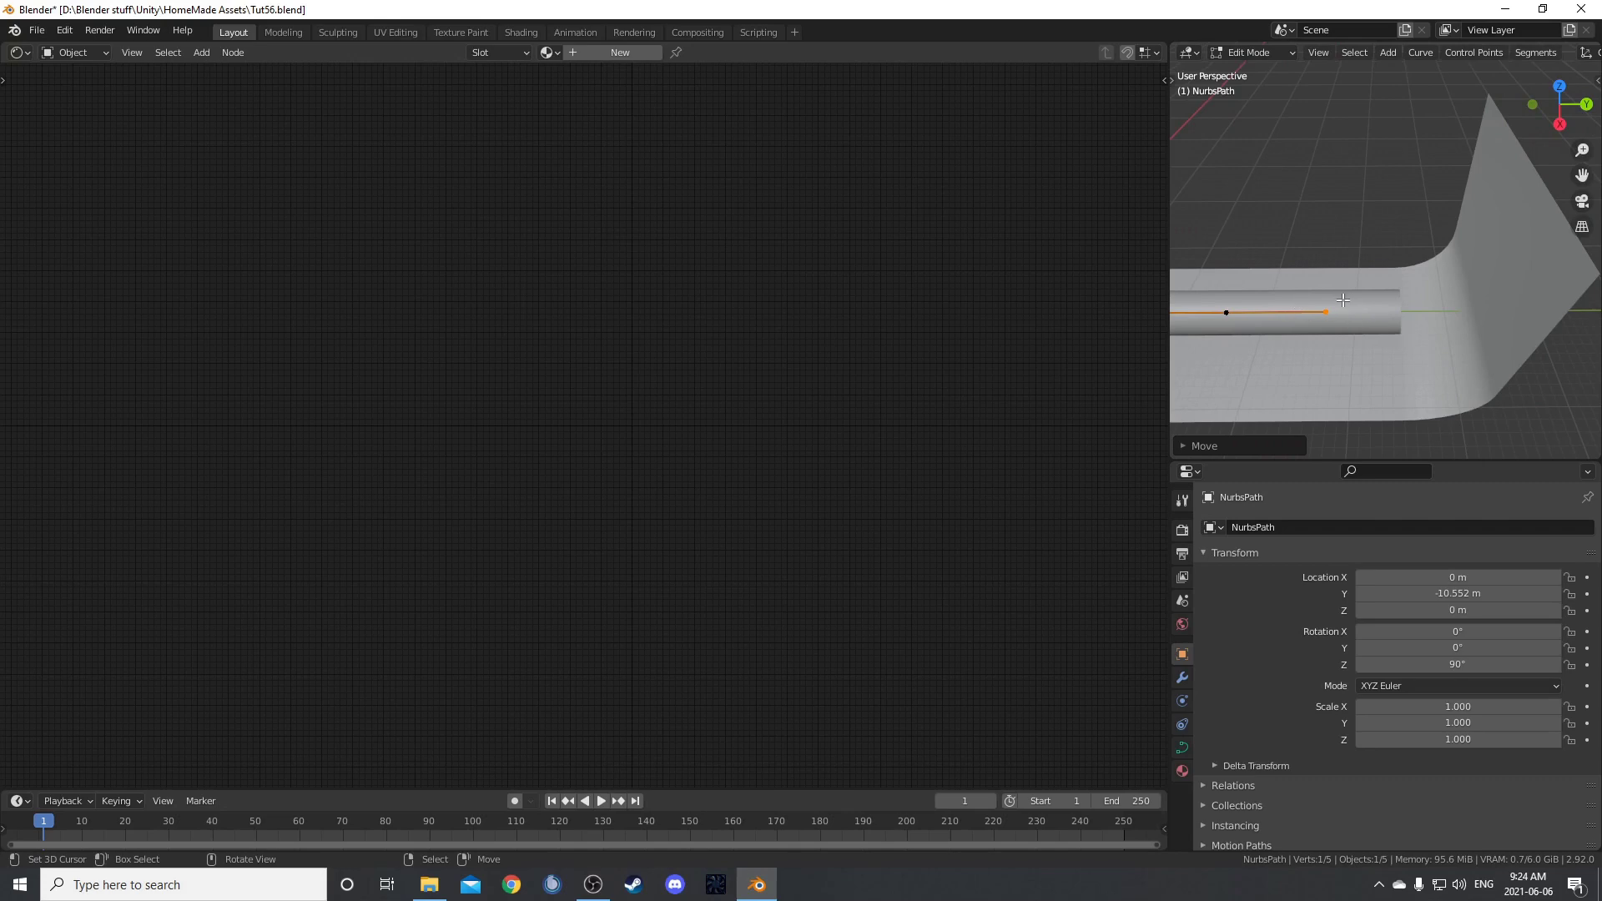
pyautogui.press('e')
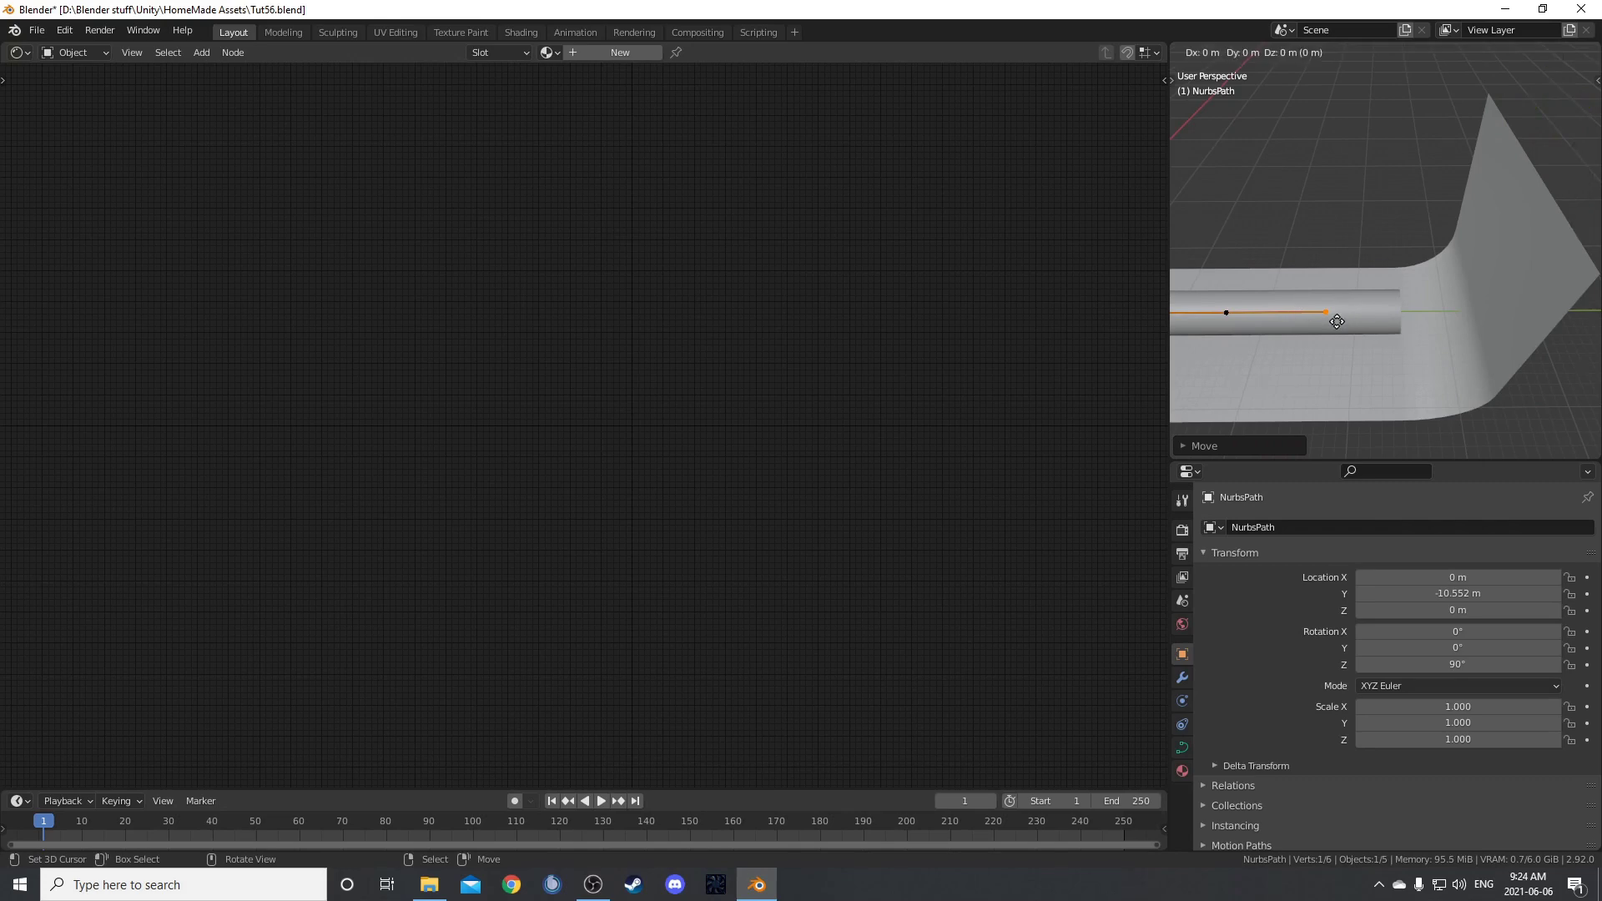
pyautogui.click(1411, 329)
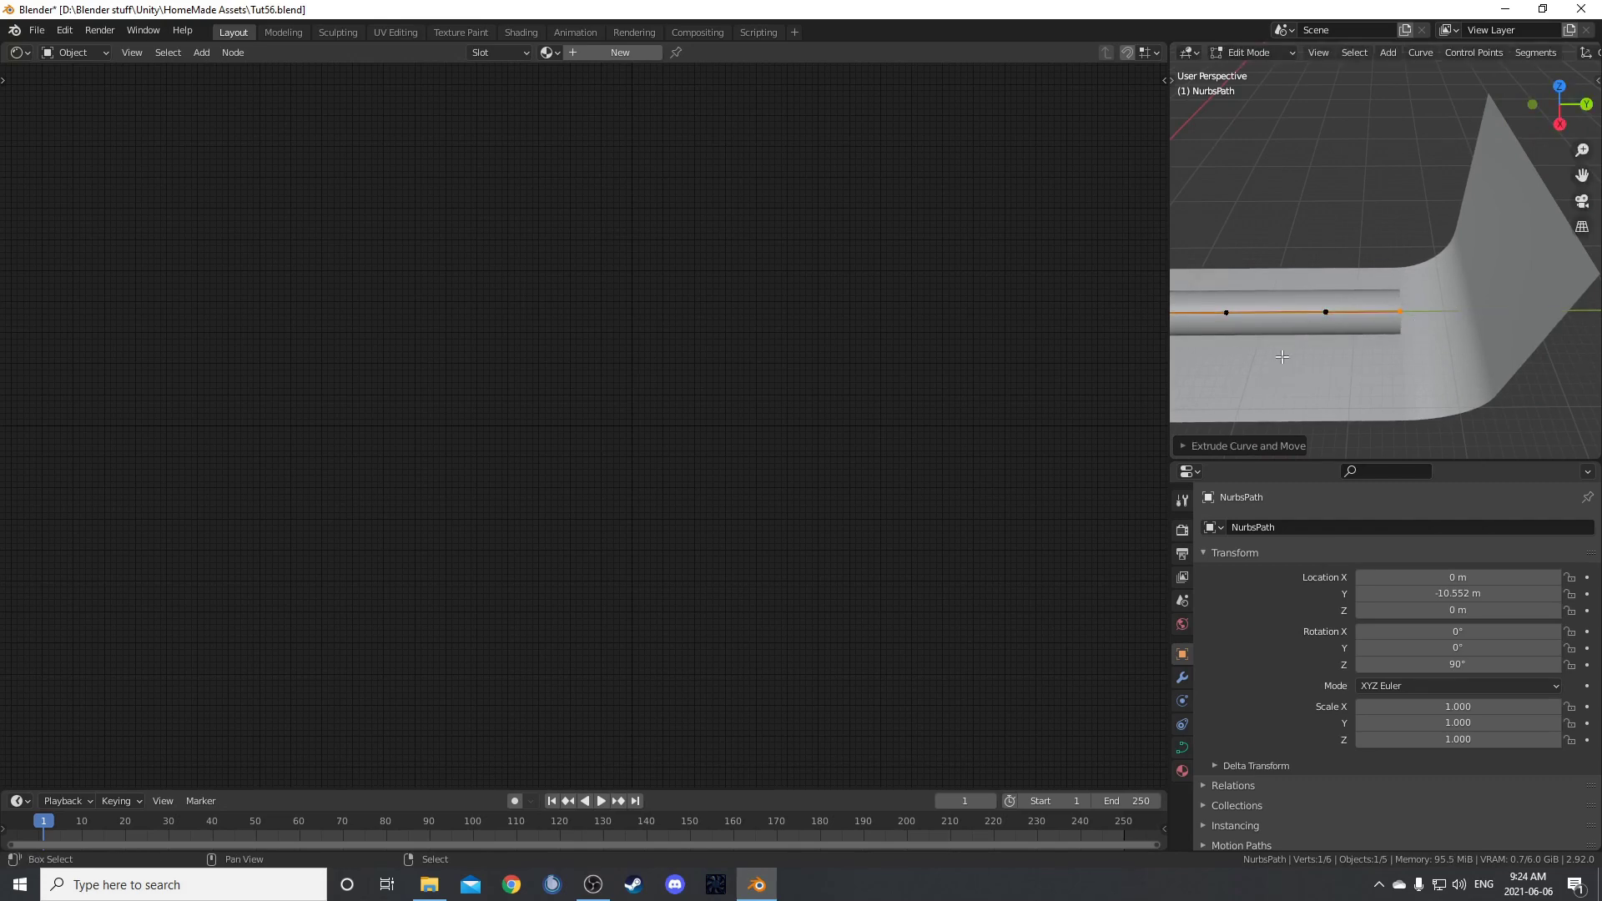
pyautogui.scroll(-5, 1418, 334)
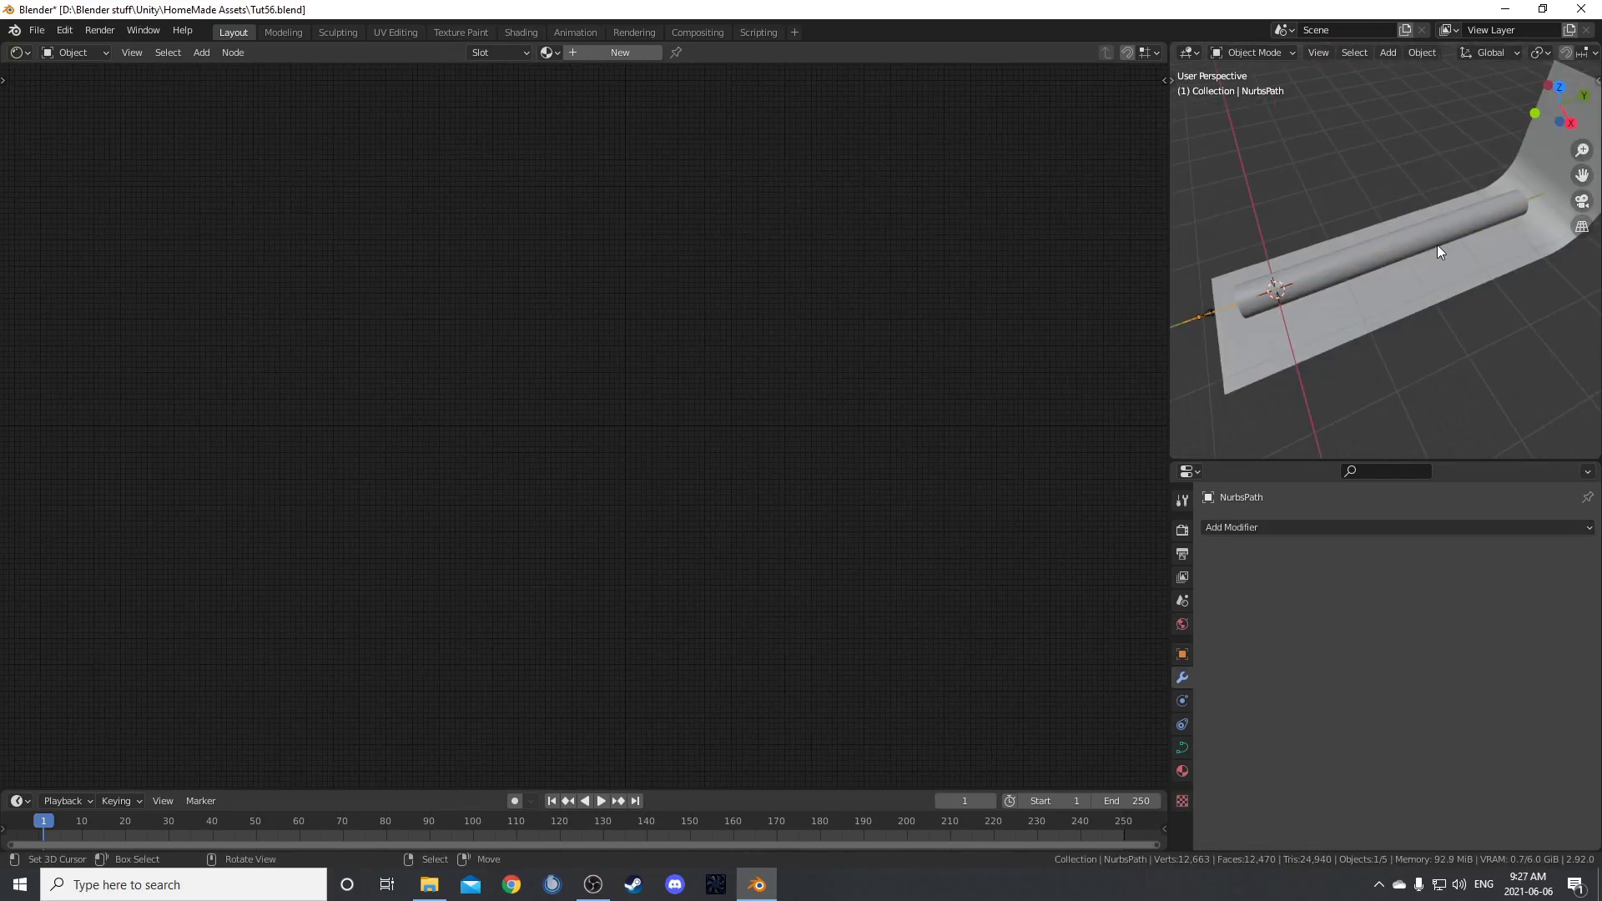
# - Add a Curve modifier to the tube cylinder with NurbsPath as its curve object, then reselect the path
pyautogui.click(1434, 234)
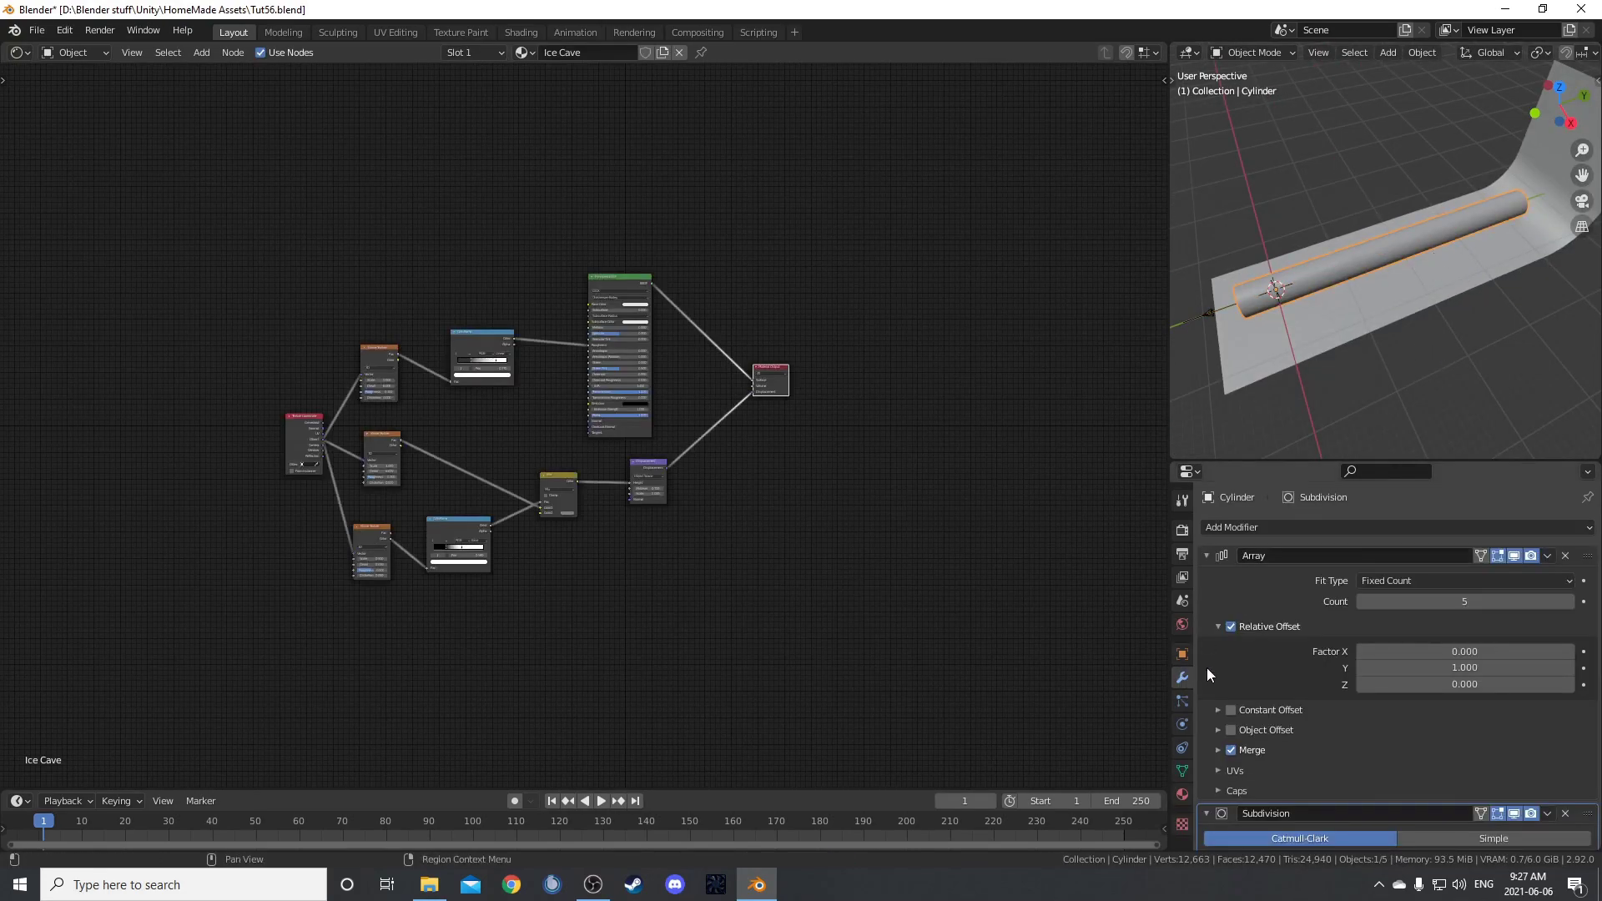
pyautogui.scroll(-2, 1214, 665)
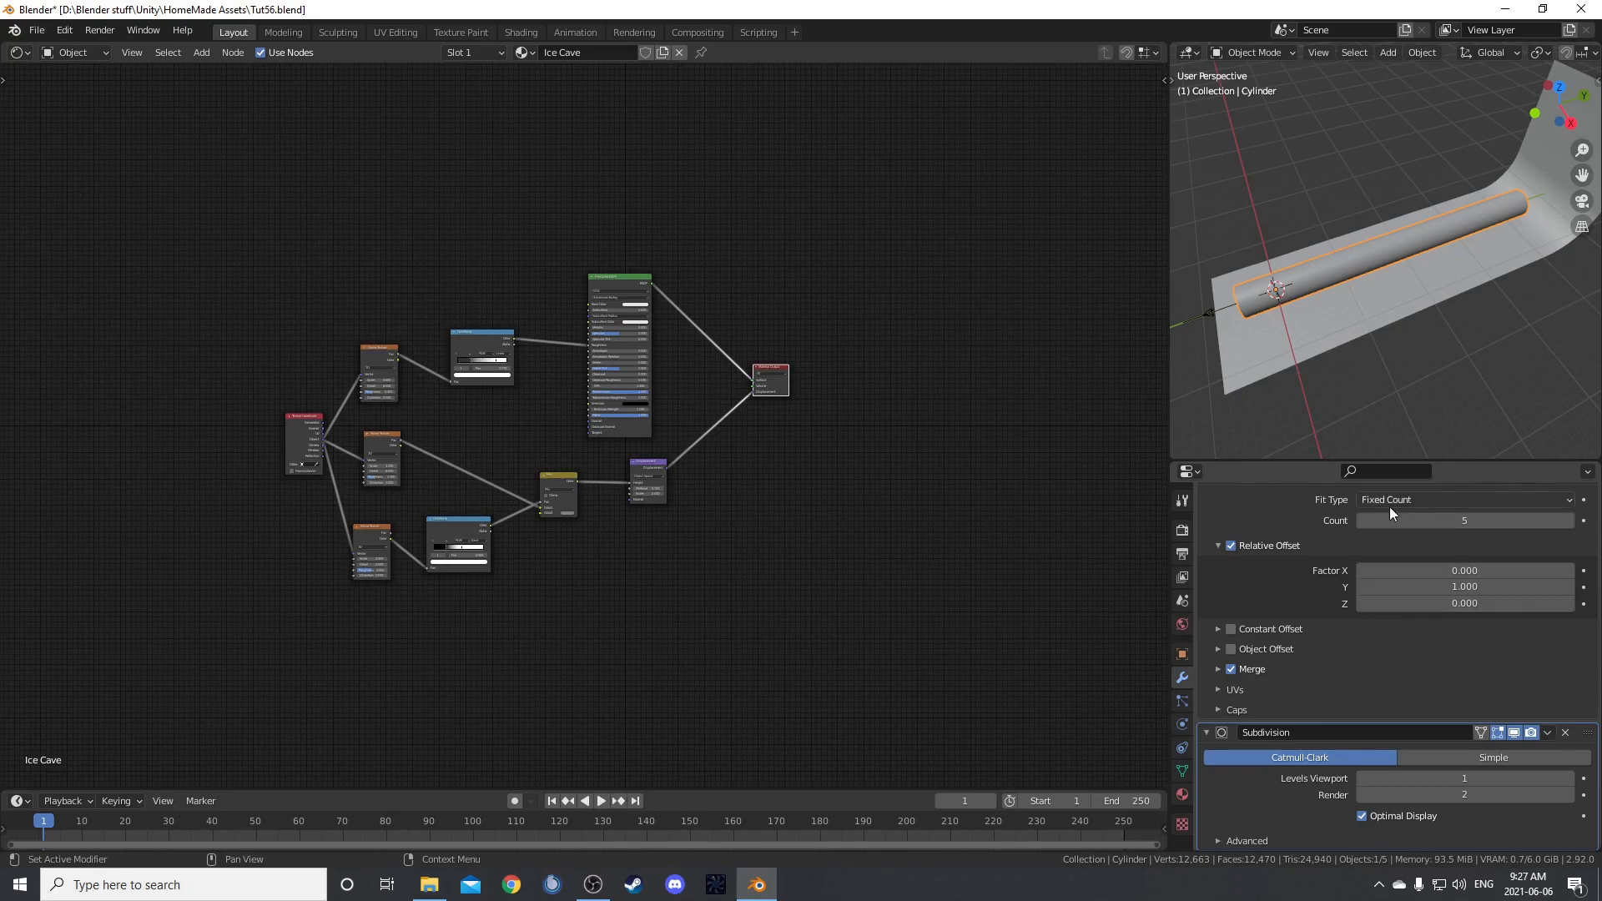
pyautogui.scroll(2, 1359, 526)
pyautogui.click(1343, 527)
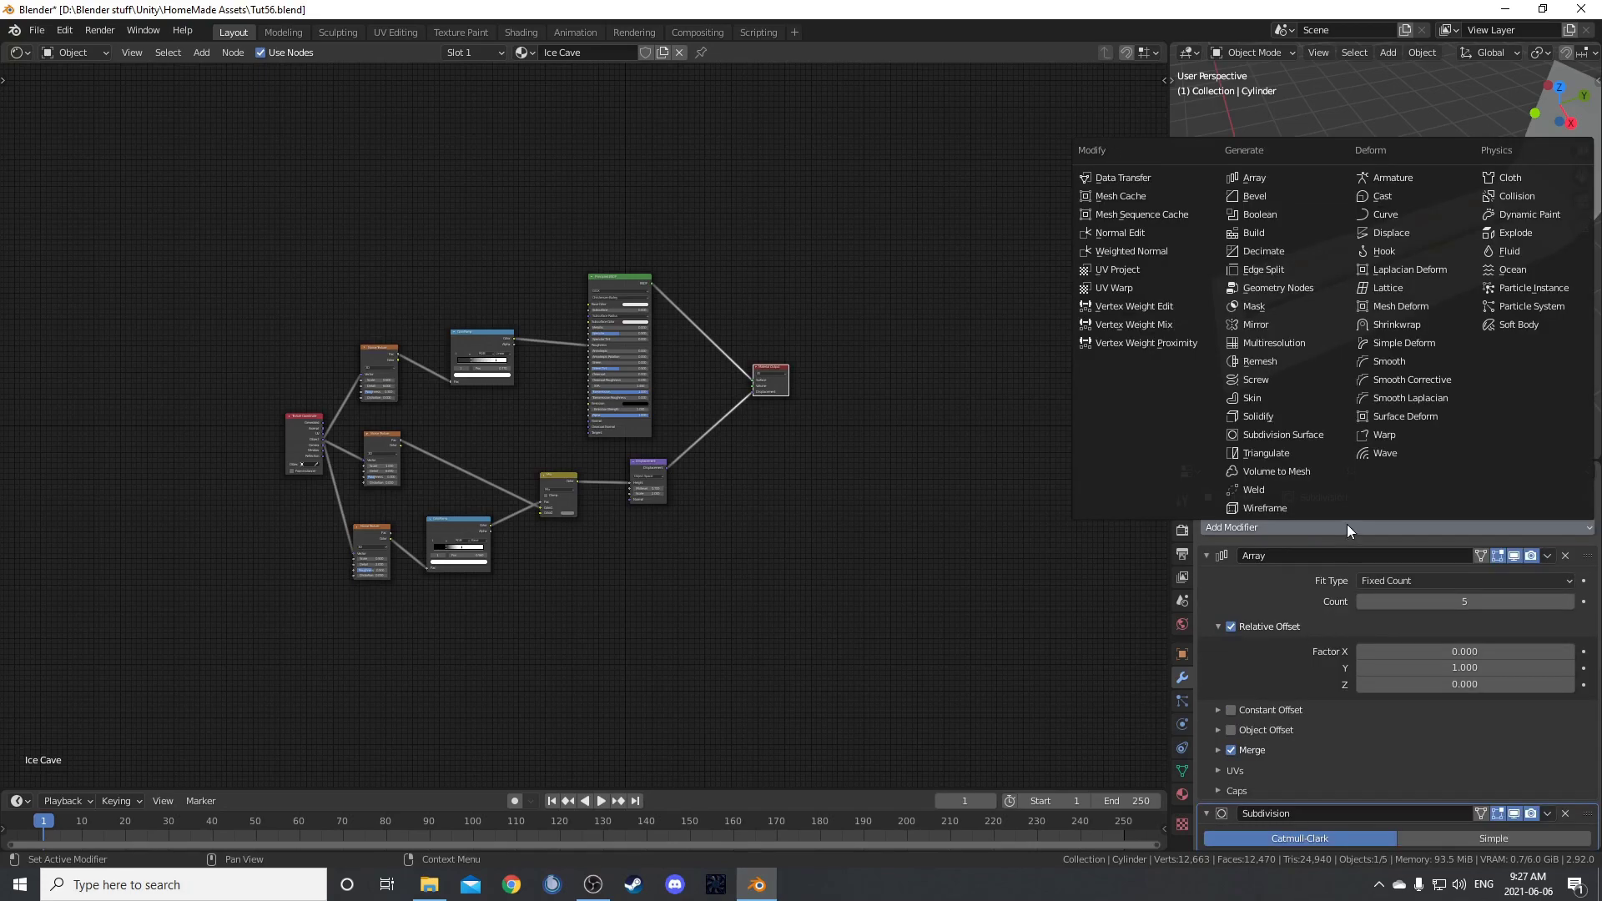
pyautogui.click(1400, 210)
pyautogui.click(1206, 555)
pyautogui.click(1206, 582)
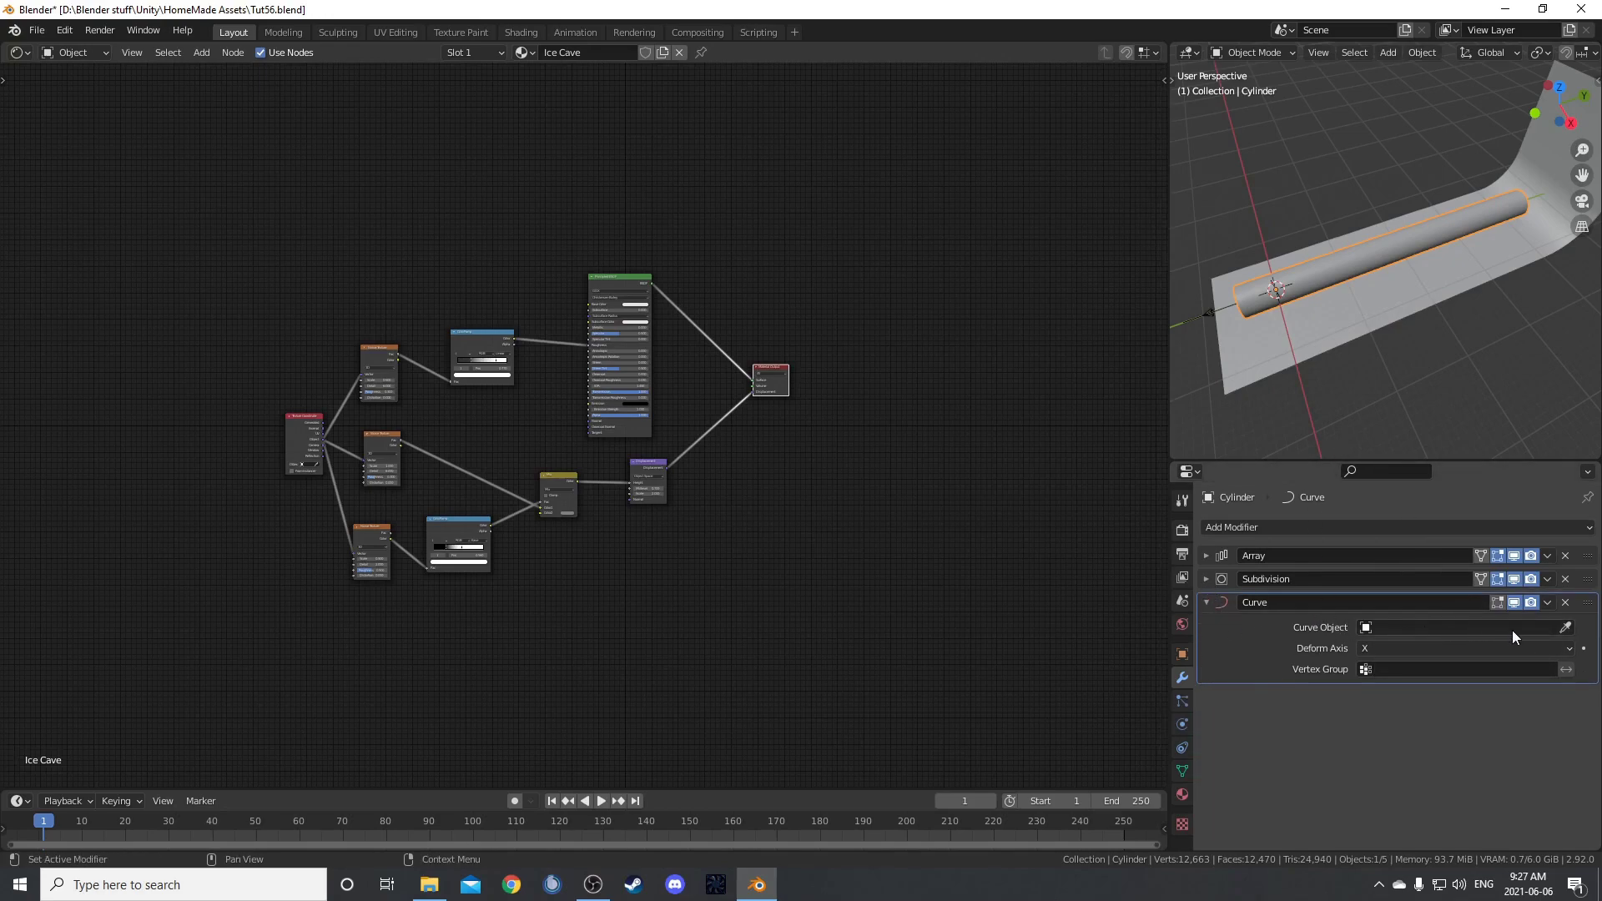
pyautogui.click(1371, 628)
pyautogui.click(1399, 652)
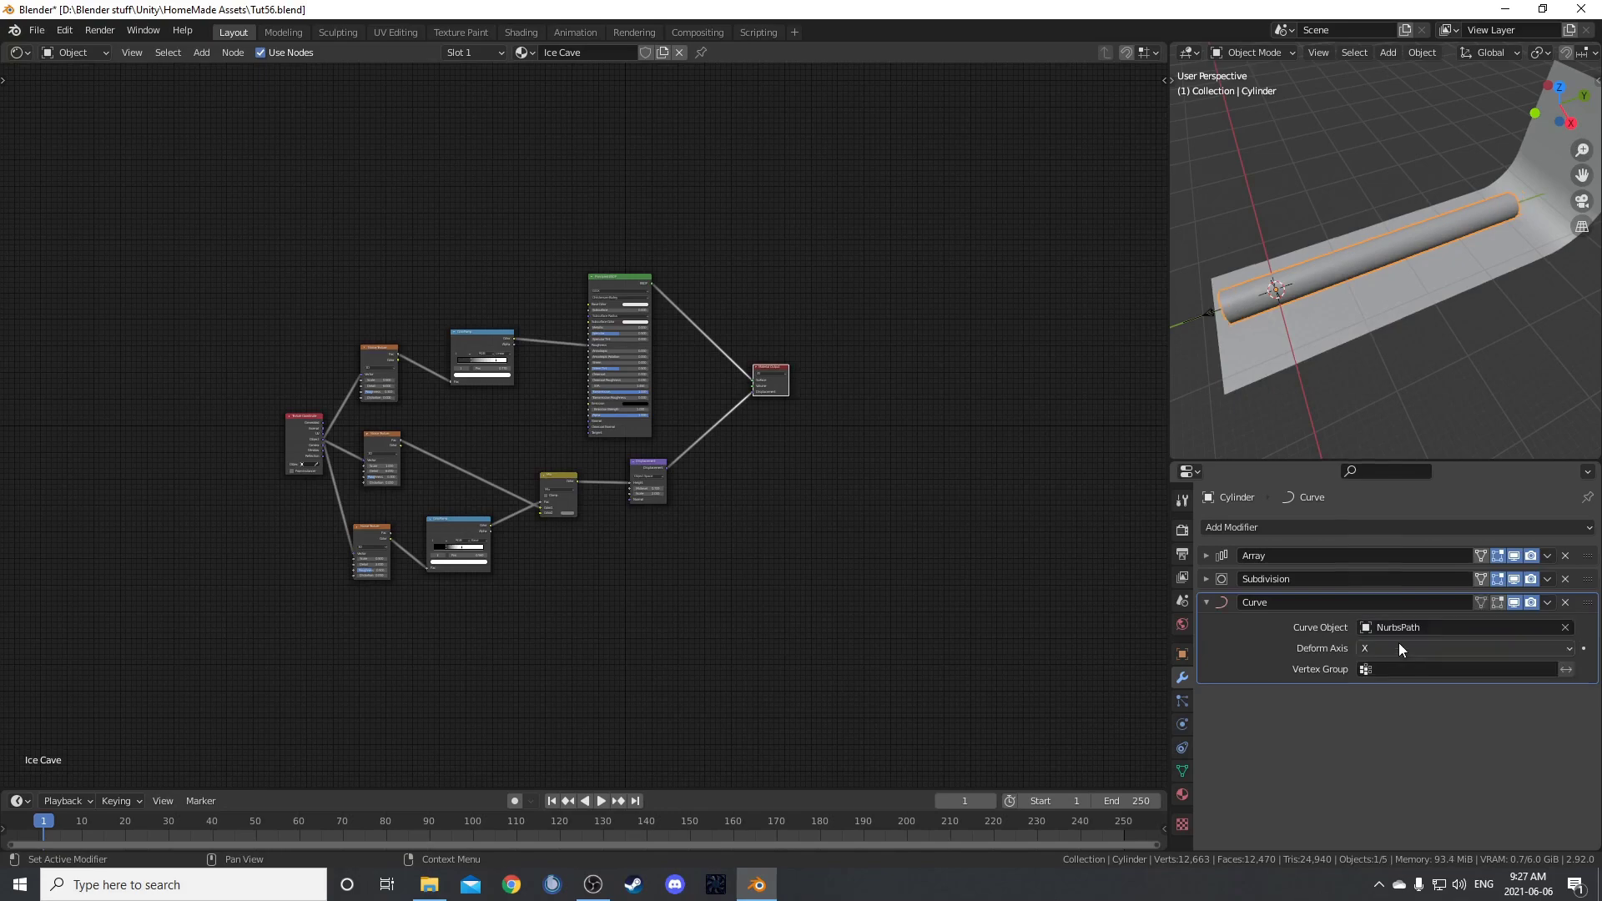
pyautogui.moveTo(1401, 290)
pyautogui.mouseDown(button='middle')
pyautogui.moveTo(1476, 262)
pyautogui.moveTo(1424, 280)
pyautogui.mouseUp(button='middle')
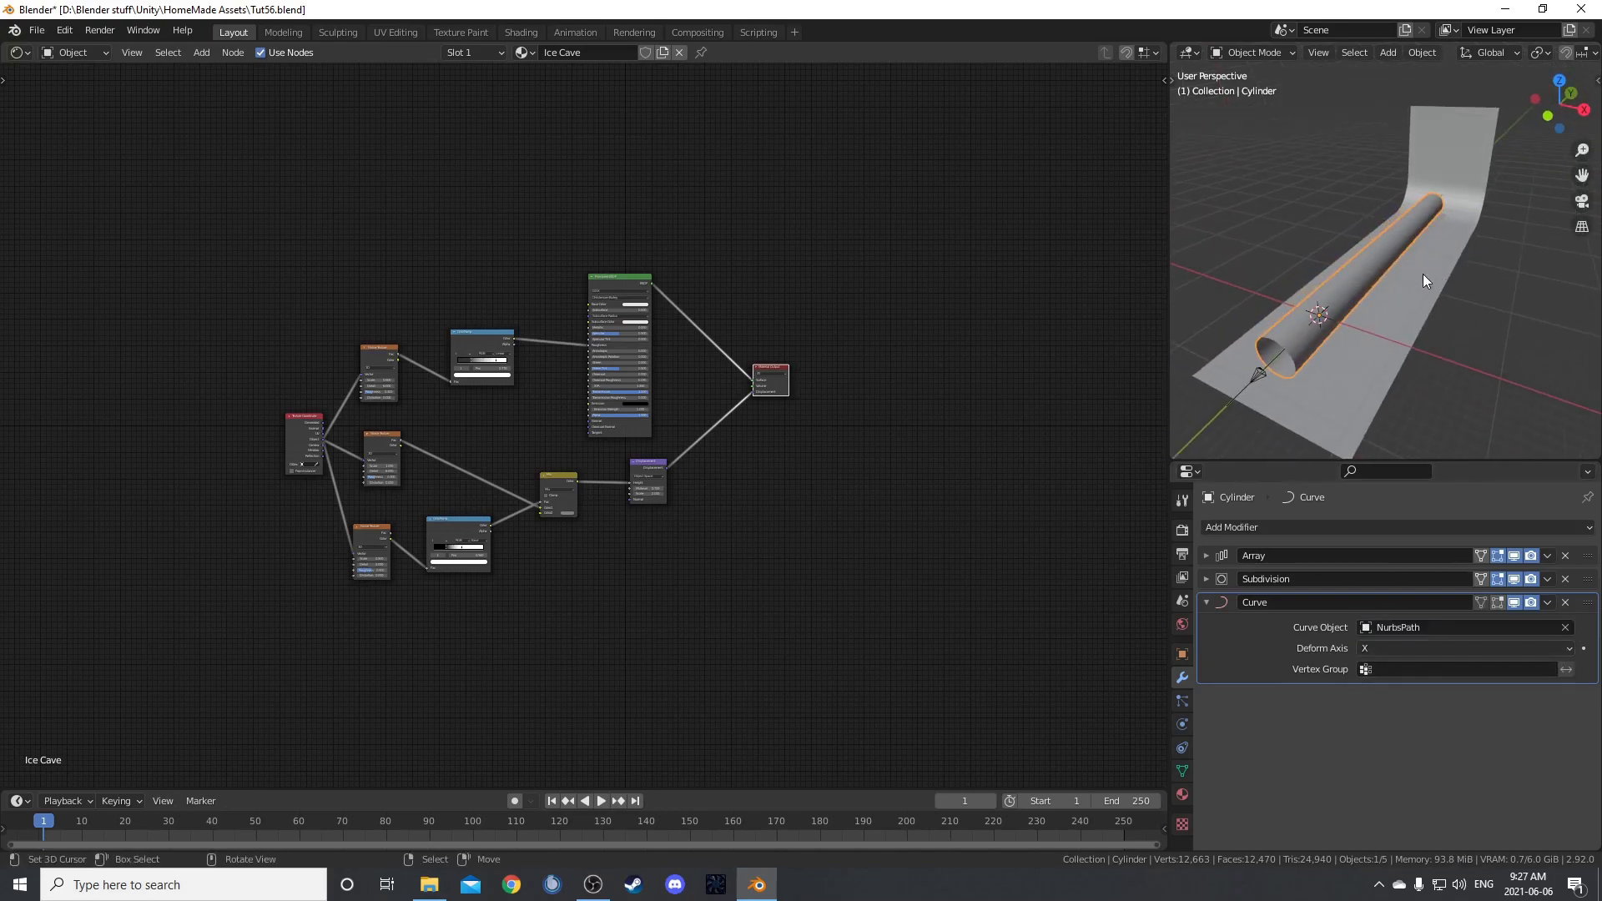
pyautogui.click(1269, 370)
pyautogui.moveTo(1269, 370); pyautogui.dragTo(1328, 342, button='middle')
# - In the path's Edit Mode, reposition the control point near the bend, shifting it along X
pyautogui.press('Tab')
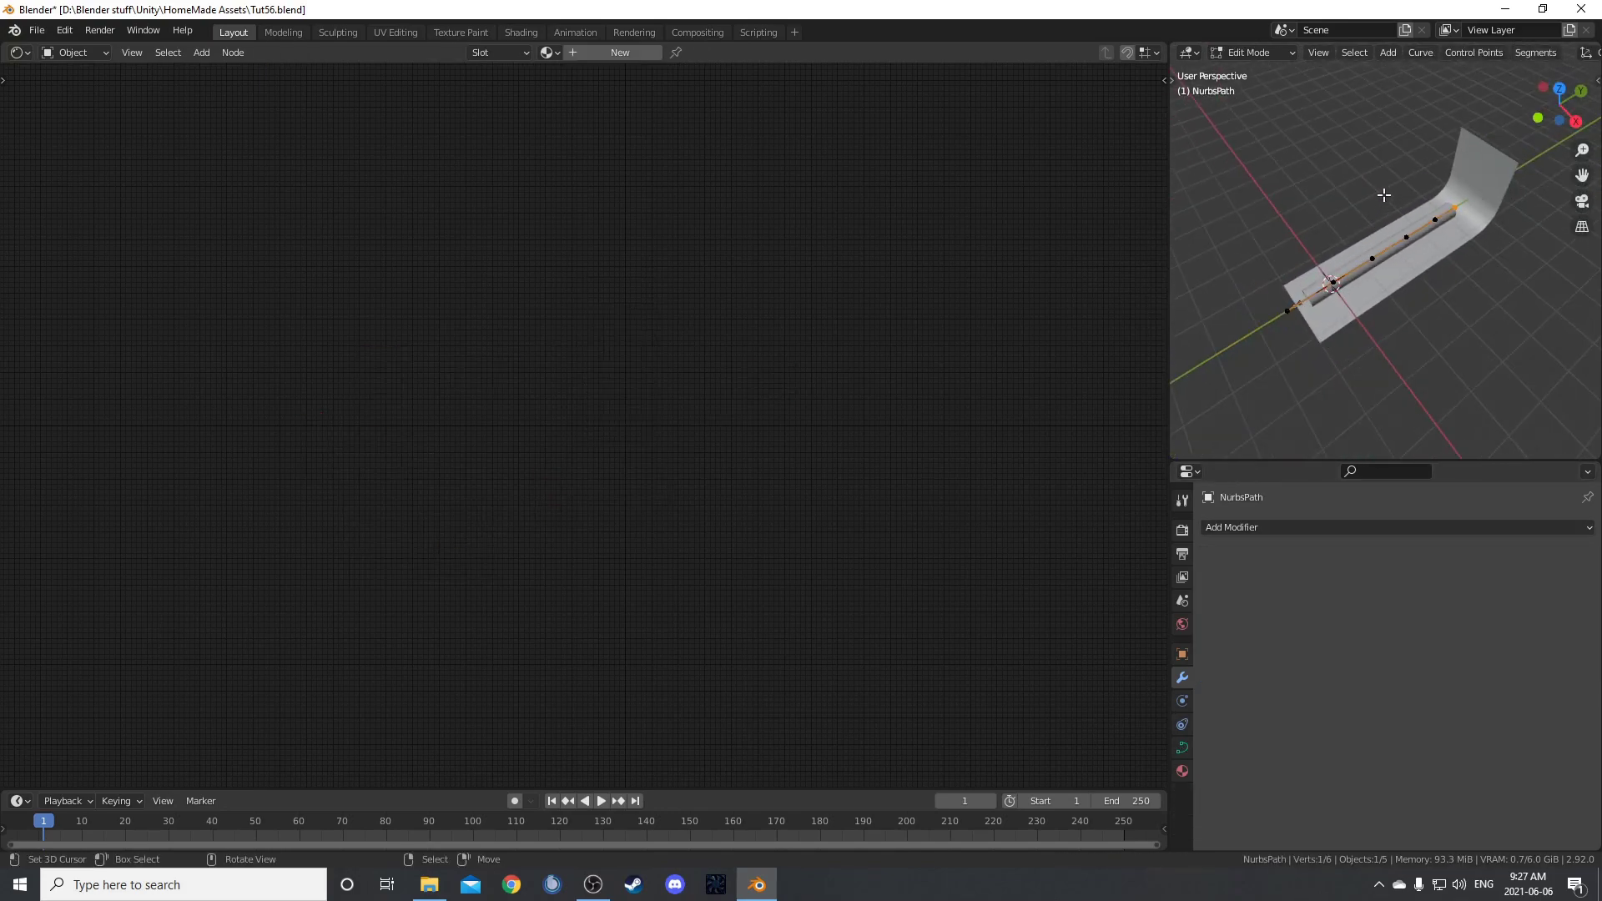
pyautogui.press('g')
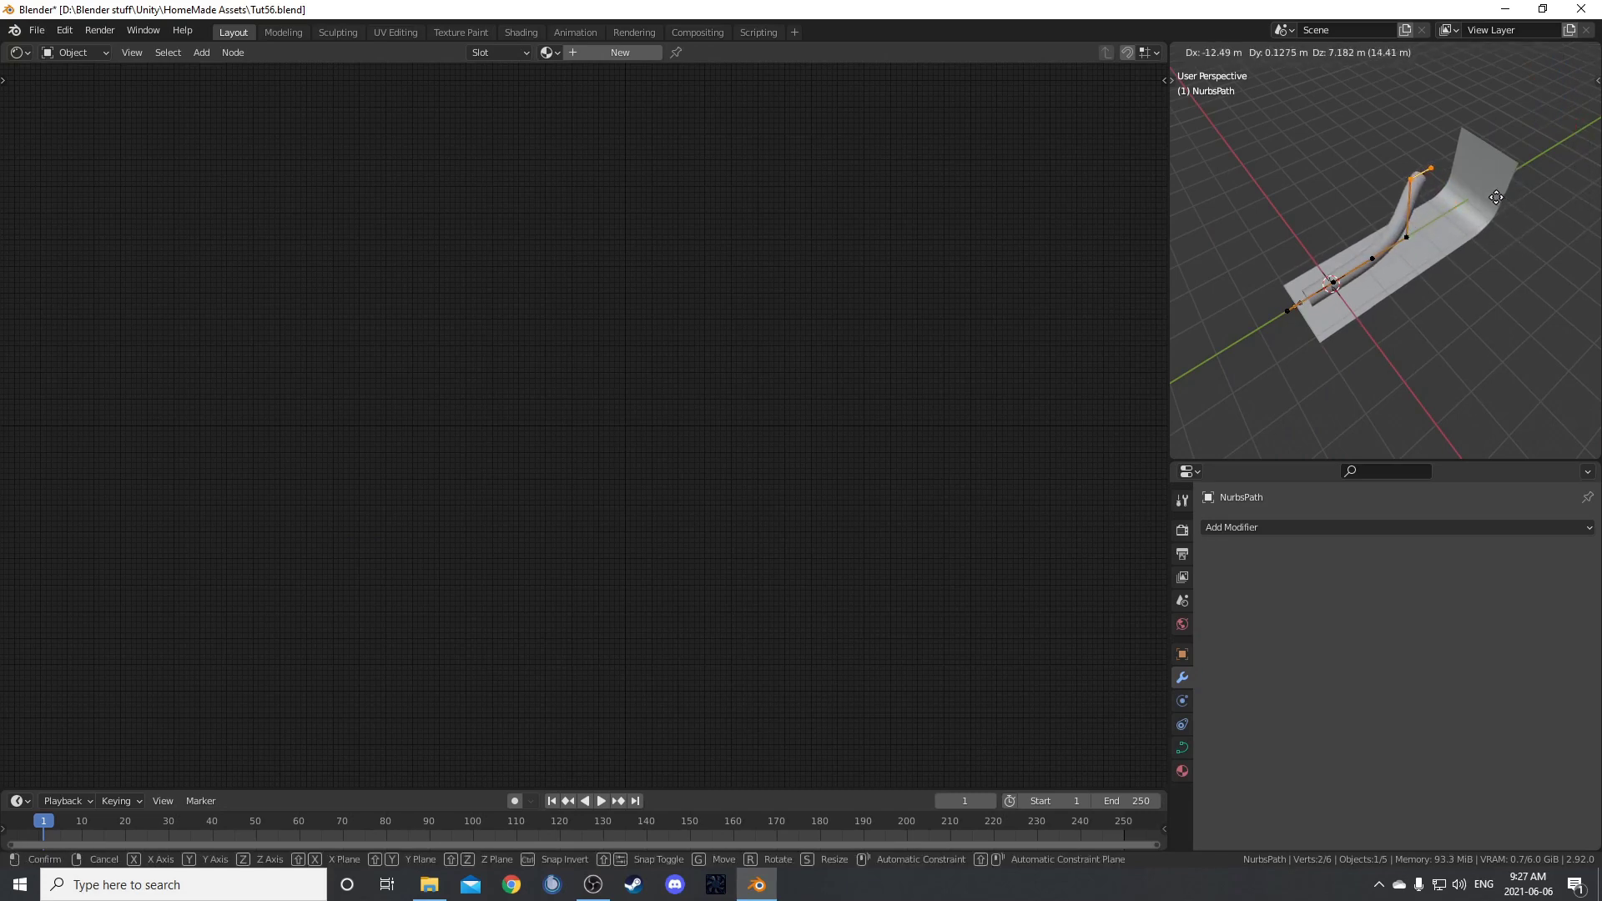
pyautogui.rightClick(1498, 198)
pyautogui.moveTo(1414, 343); pyautogui.dragTo(1301, 289, button='middle')
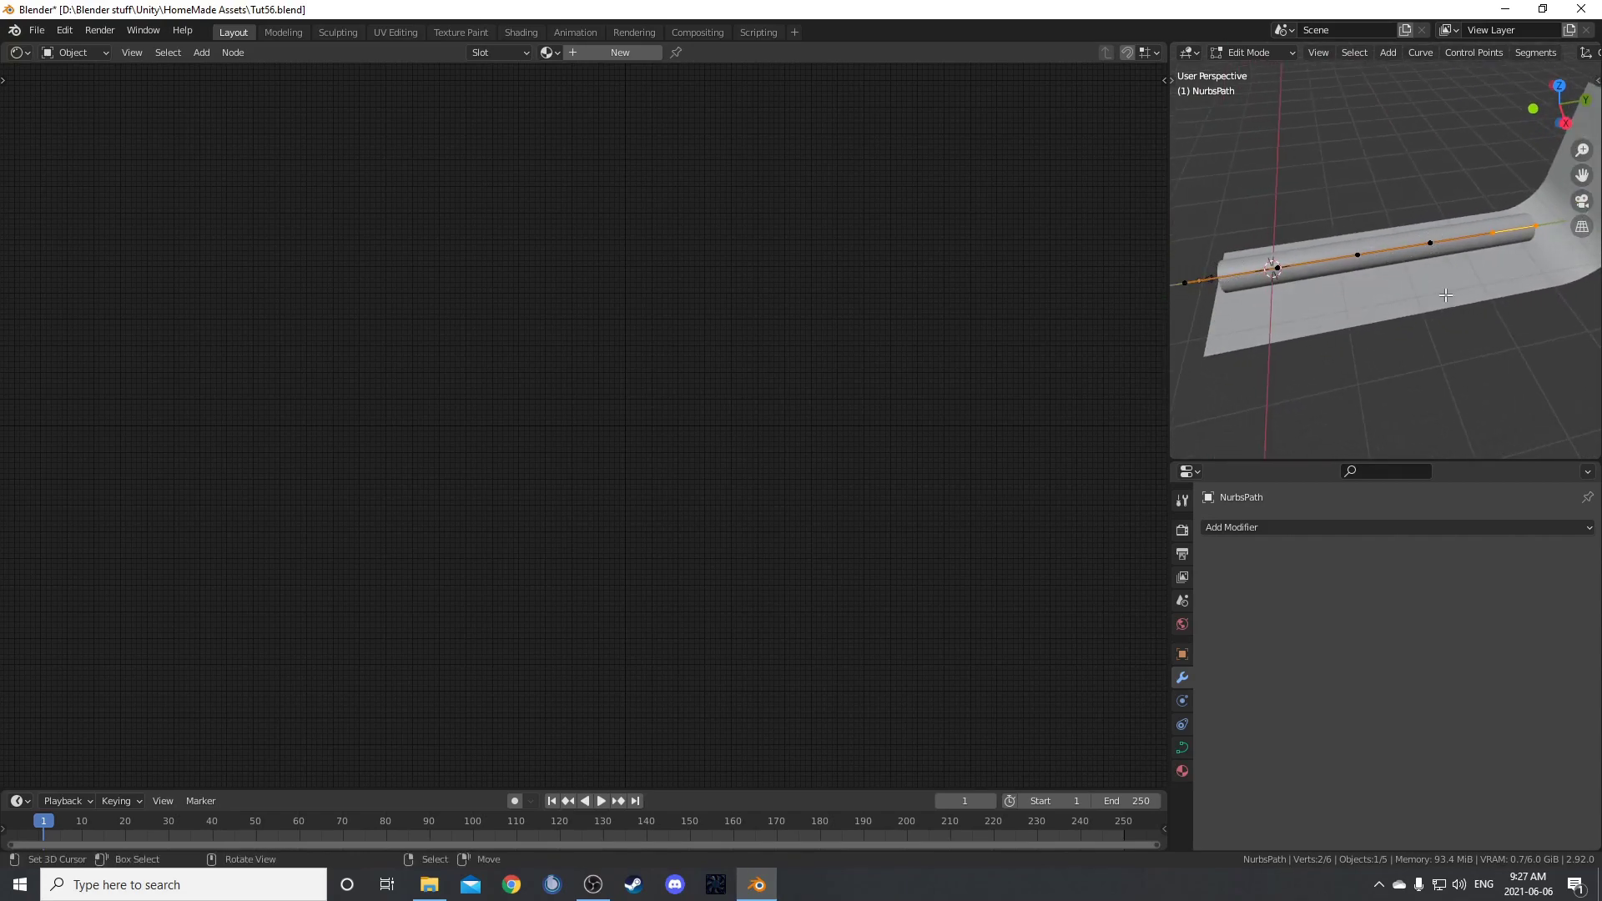
pyautogui.moveTo(1335, 317); pyautogui.dragTo(1418, 251, button='middle')
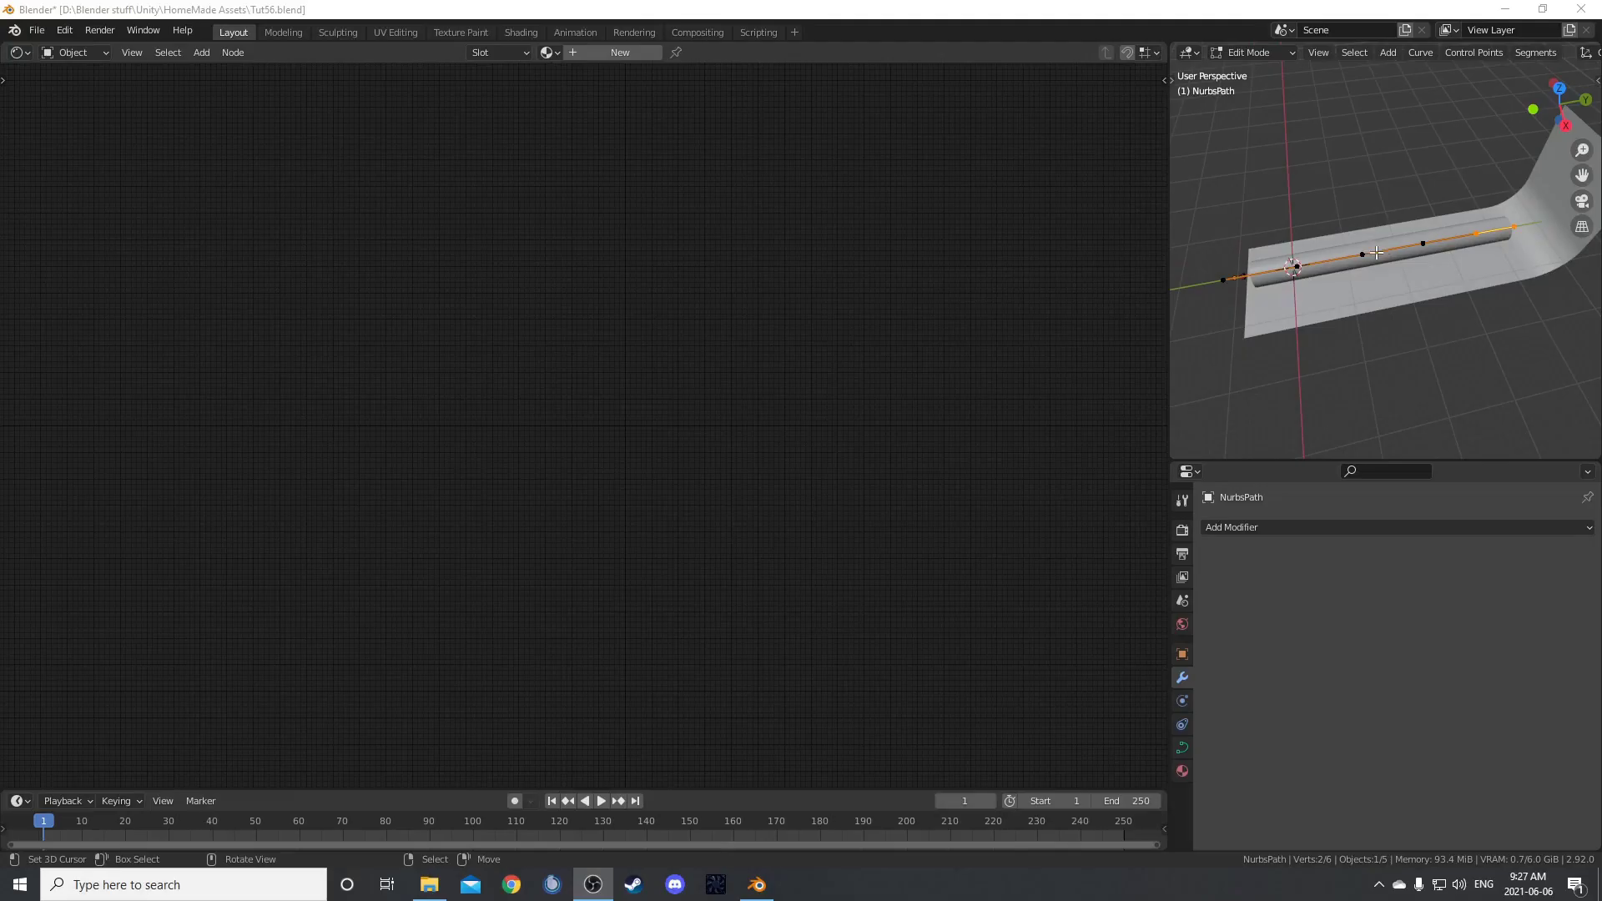
pyautogui.click(1422, 245)
pyautogui.moveTo(1439, 340); pyautogui.dragTo(1483, 308, button='middle')
pyautogui.press('g')
pyautogui.click(1433, 304)
pyautogui.press('g')
pyautogui.press('x')
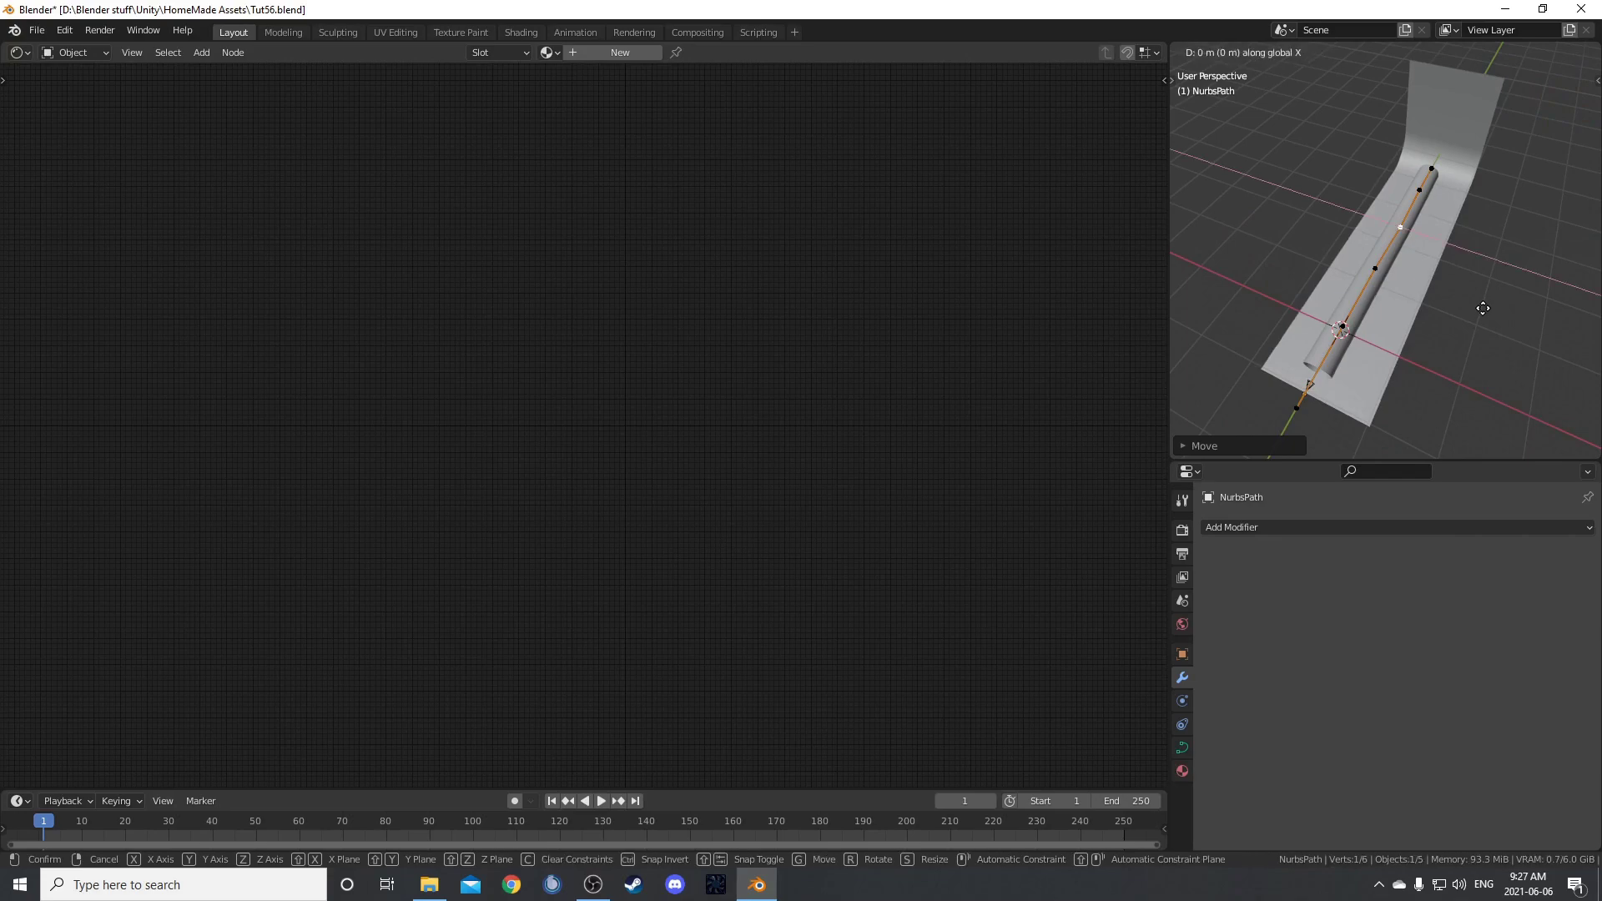
pyautogui.click(1499, 307)
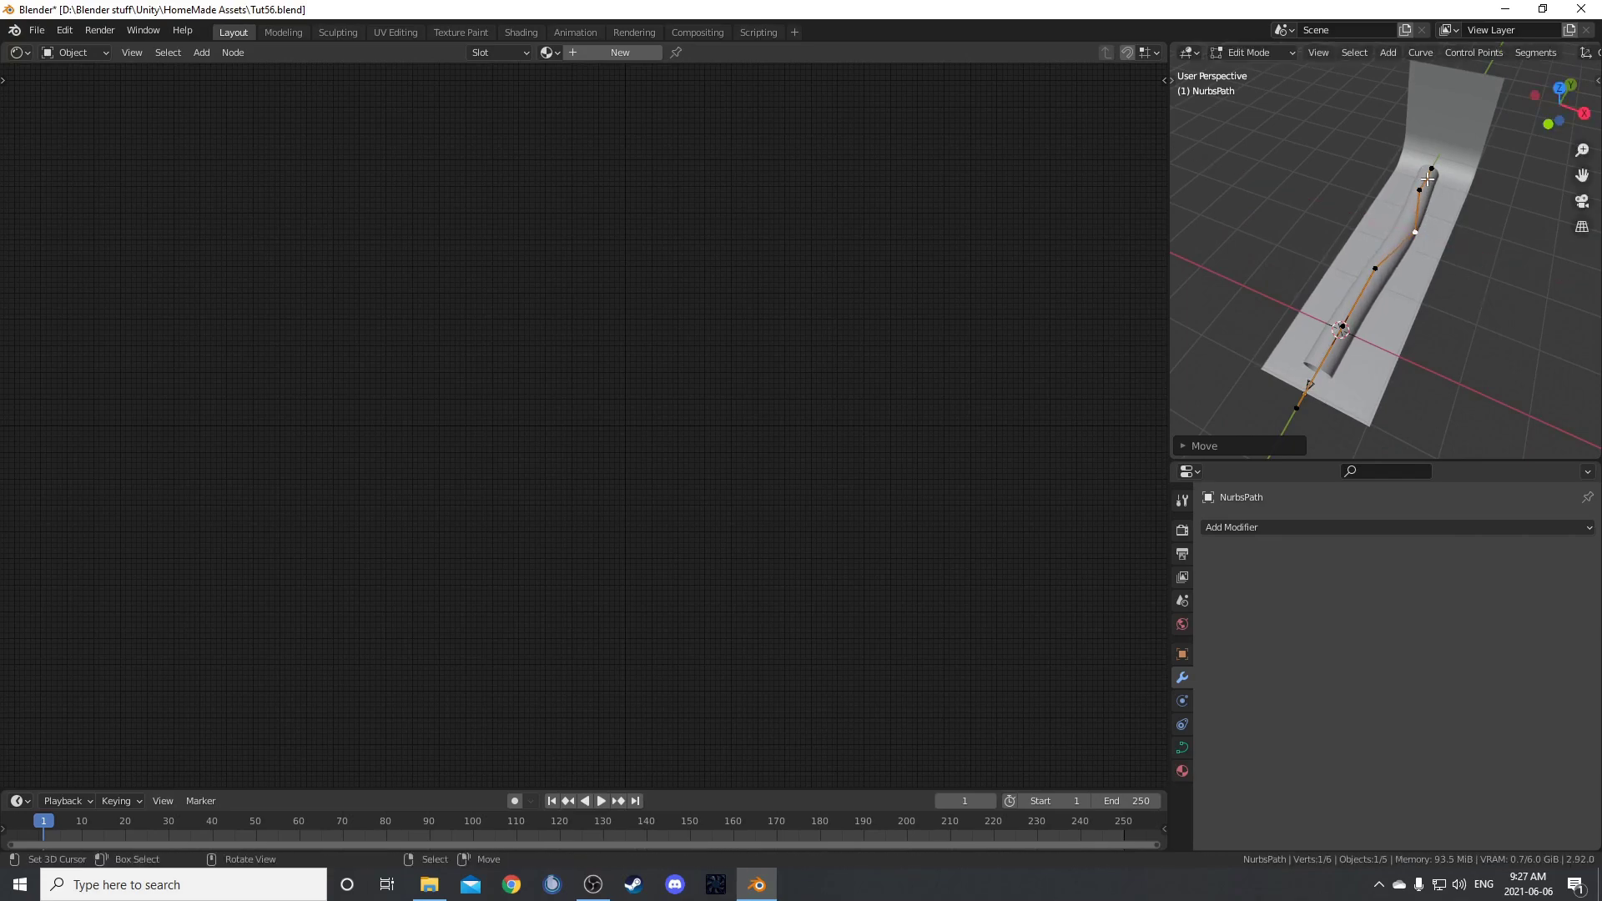
# - Shift the top control point along X and raise it in Z, then select the floor plane
pyautogui.click(1432, 170)
pyautogui.press('g')
pyautogui.press('x')
pyautogui.click(1490, 270)
pyautogui.moveTo(1490, 271); pyautogui.dragTo(1401, 267, button='middle')
pyautogui.press('g')
pyautogui.press('z')
pyautogui.click(1434, 191)
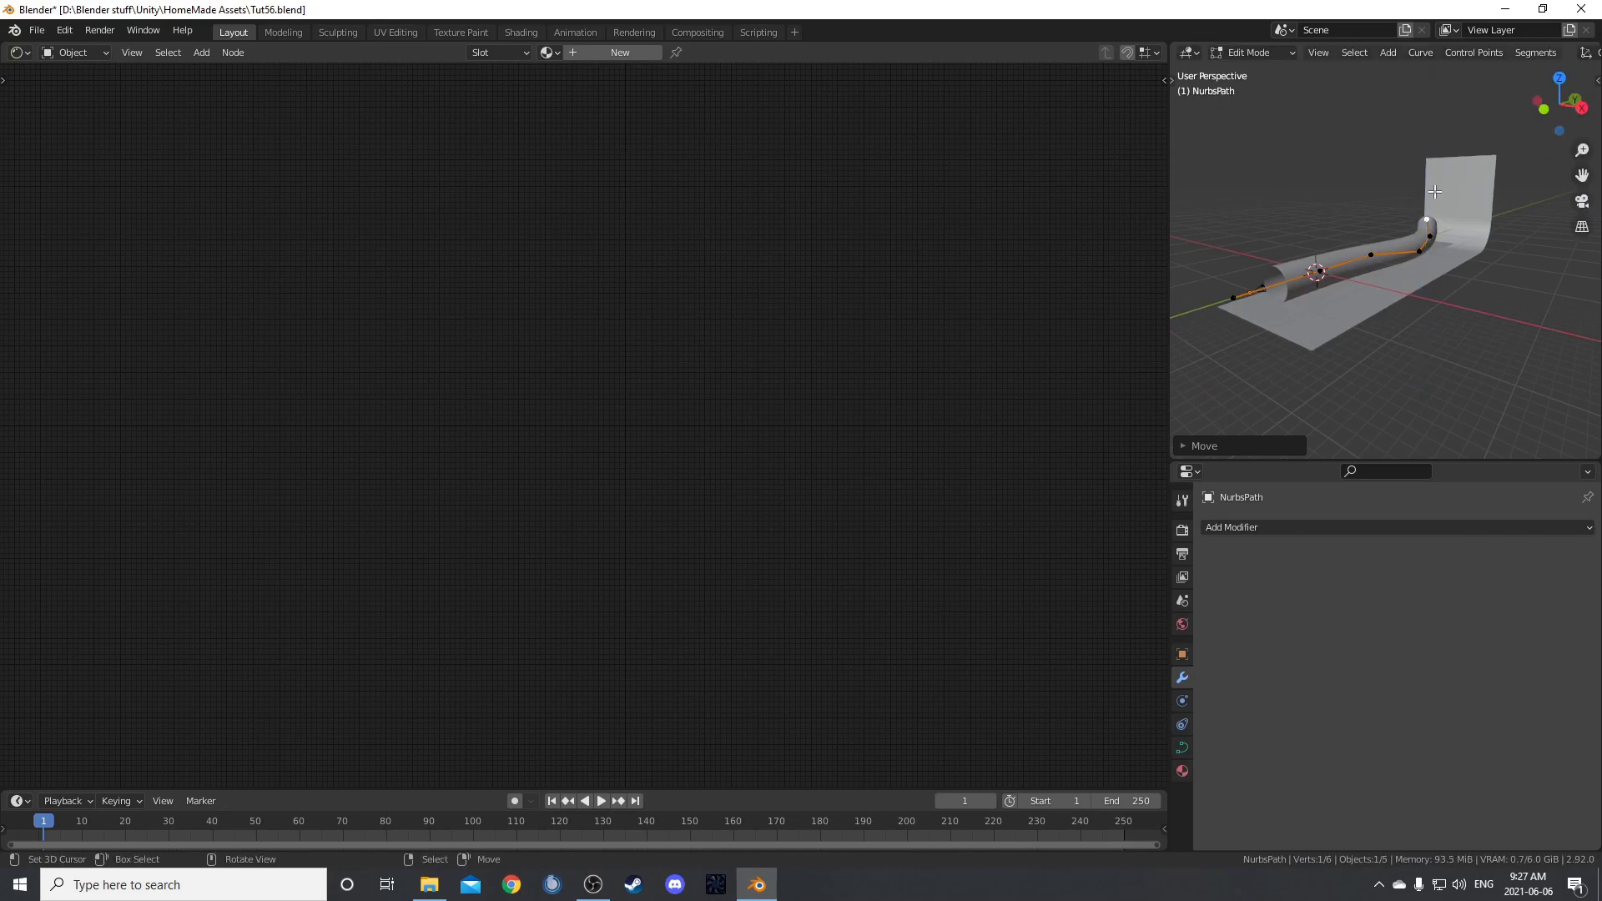
pyautogui.moveTo(1437, 204); pyautogui.dragTo(1453, 273, button='middle')
pyautogui.press('Tab')
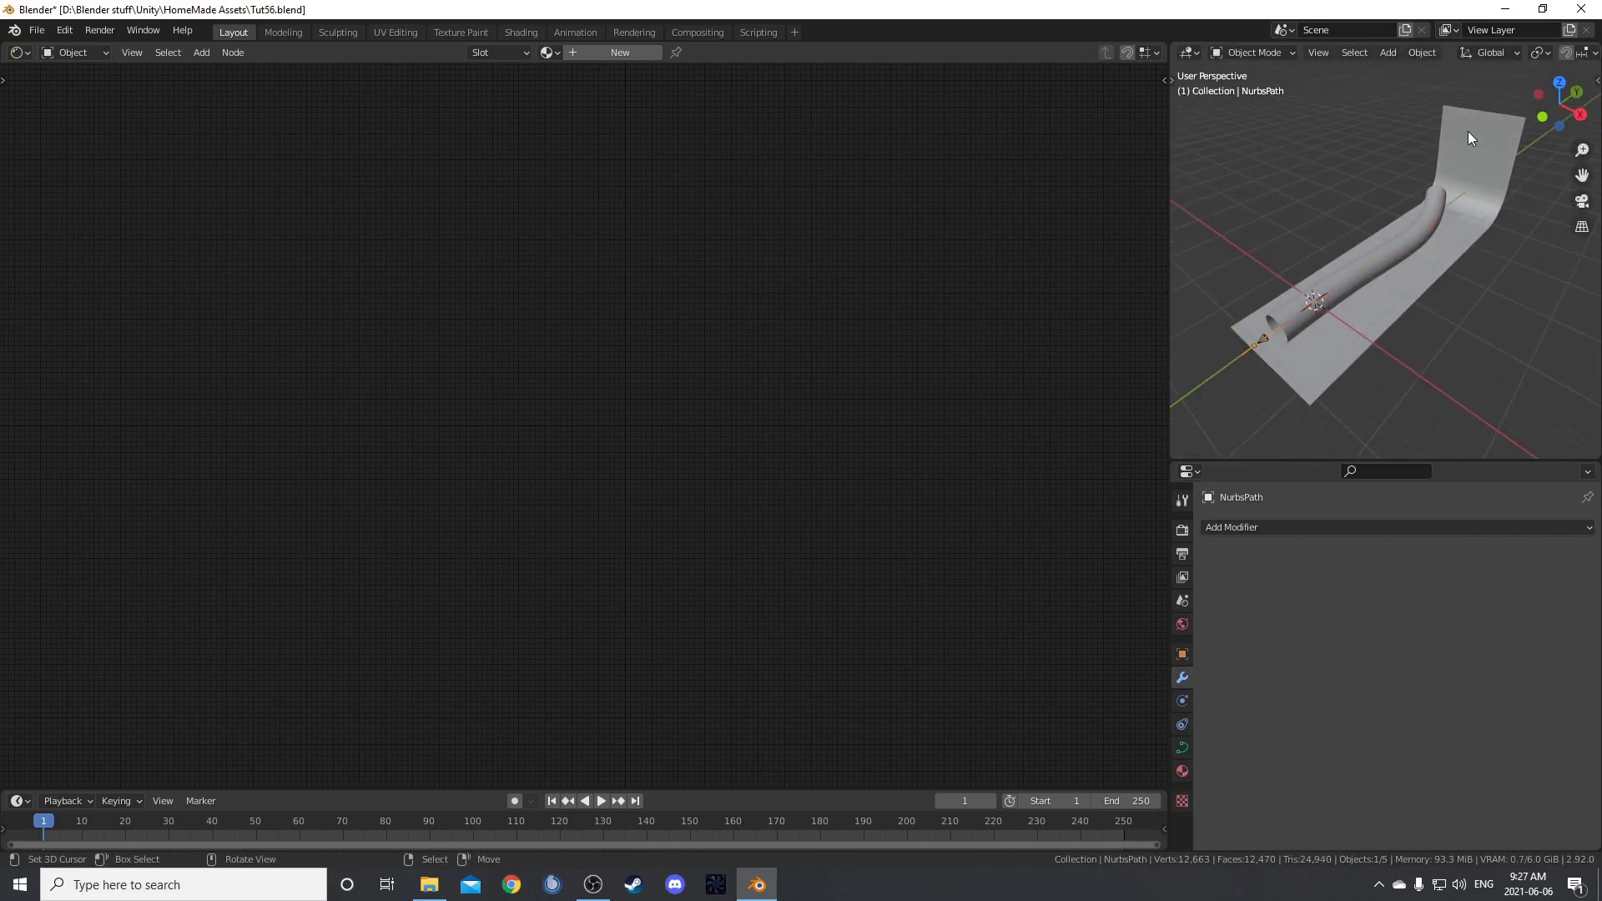
pyautogui.click(1468, 132)
# - Scale the floor plane and save the file
pyautogui.press('s')
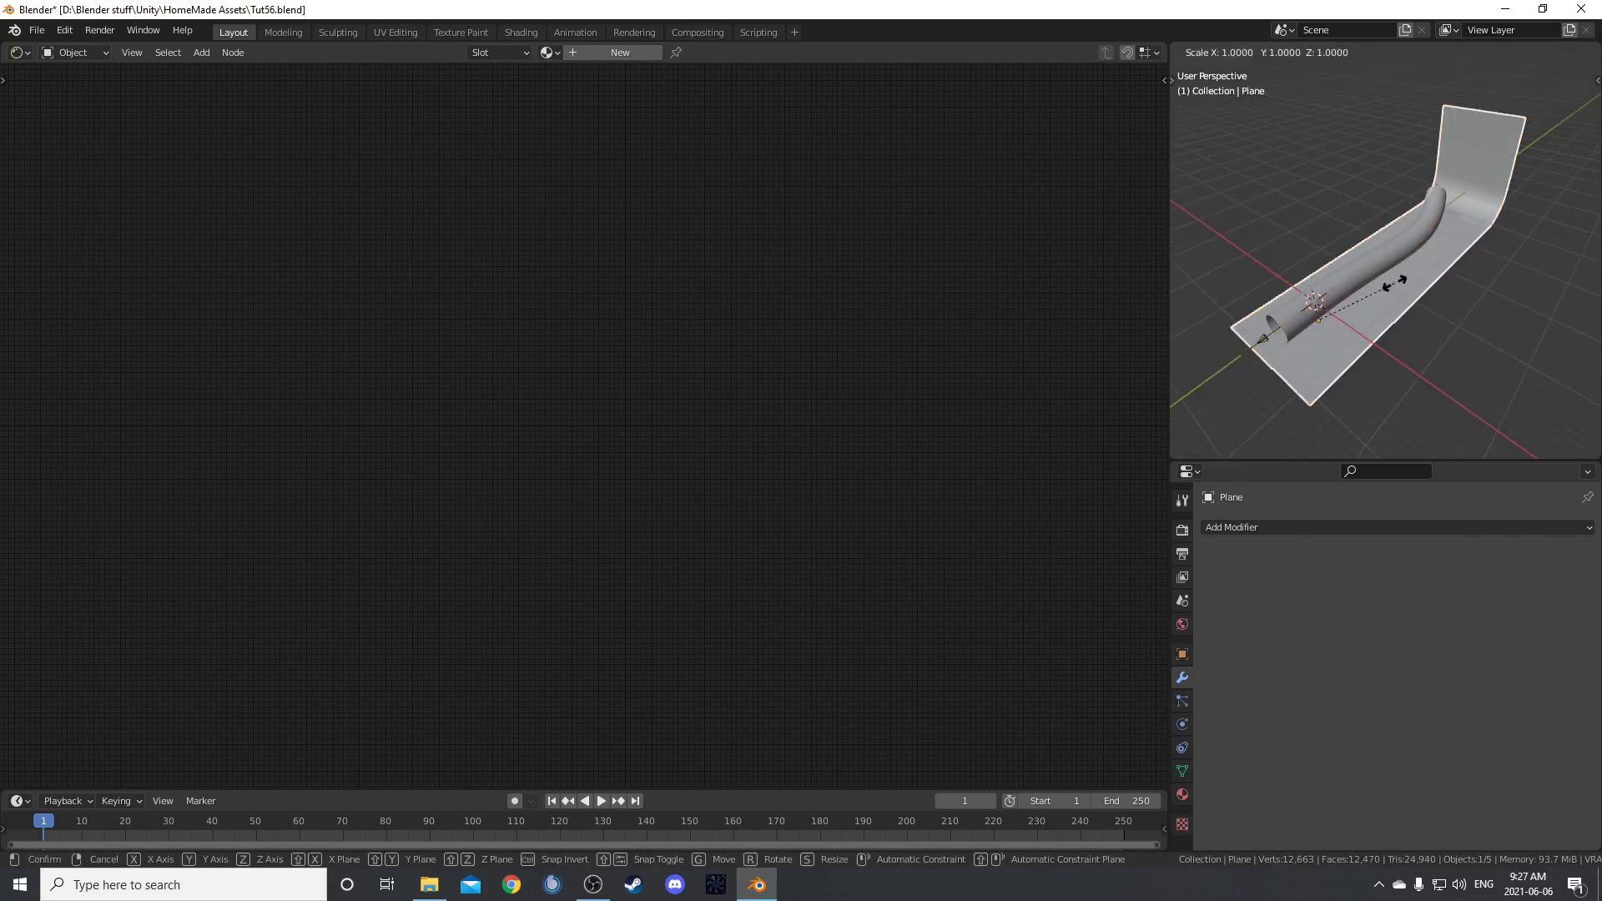
pyautogui.click(1351, 259)
pyautogui.hotkey('ctrl', 's')
pyautogui.moveTo(1351, 259); pyautogui.dragTo(1308, 240, button='middle')
# - Preview the fly-through from the camera in a maximized view, then return to frame 1 and restore the layout
pyautogui.press('KP_0')
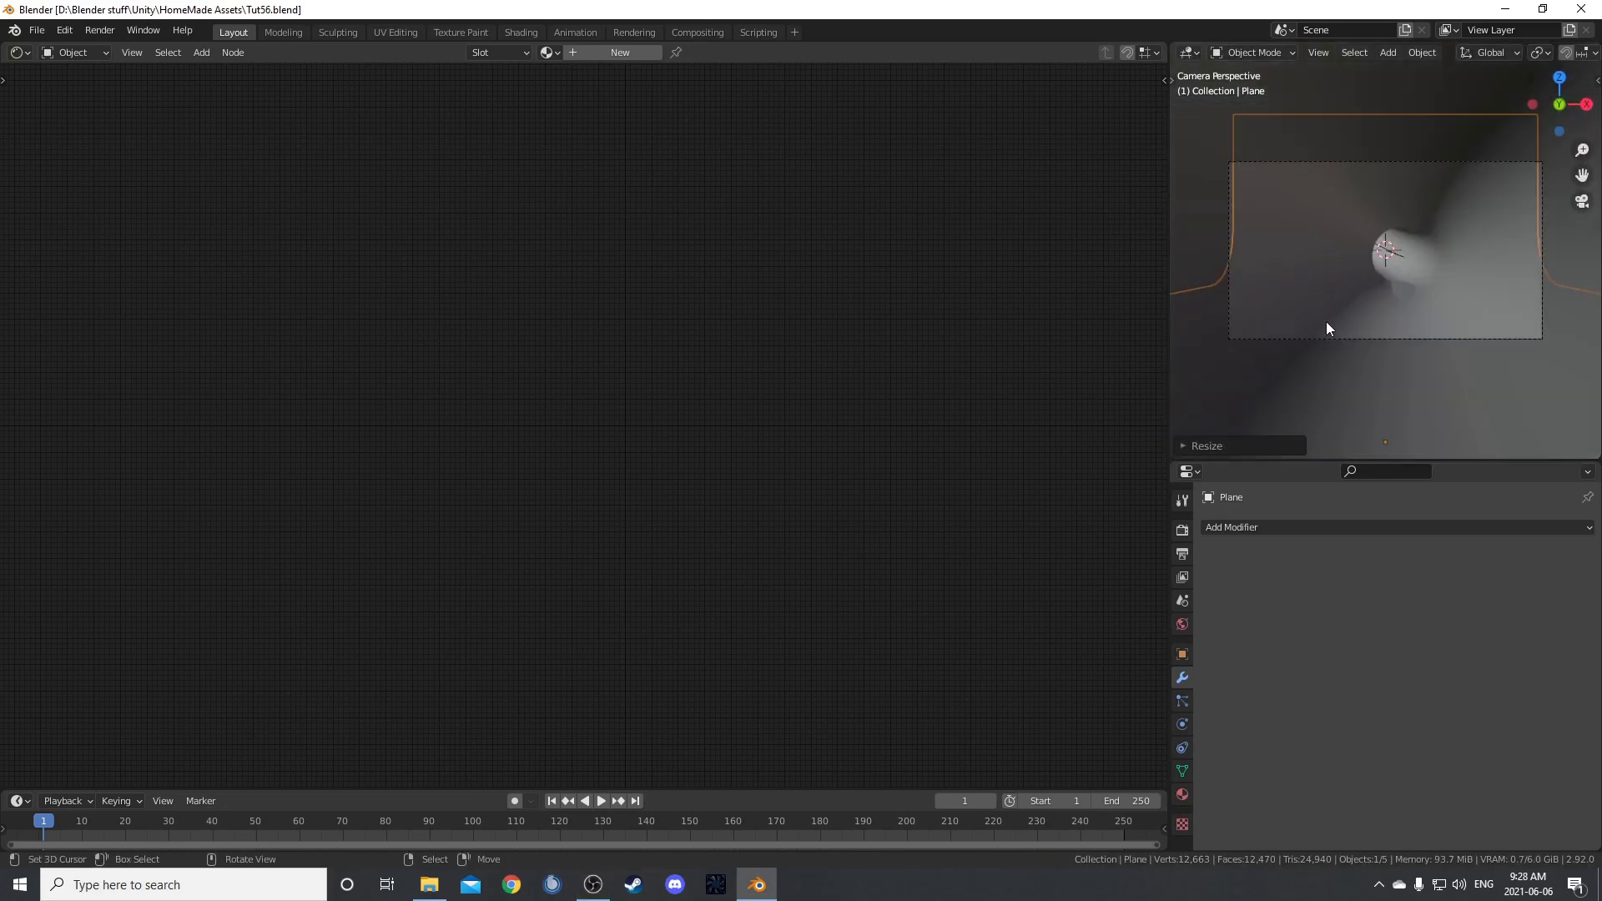
pyautogui.hotkey('ctrl', 'space')
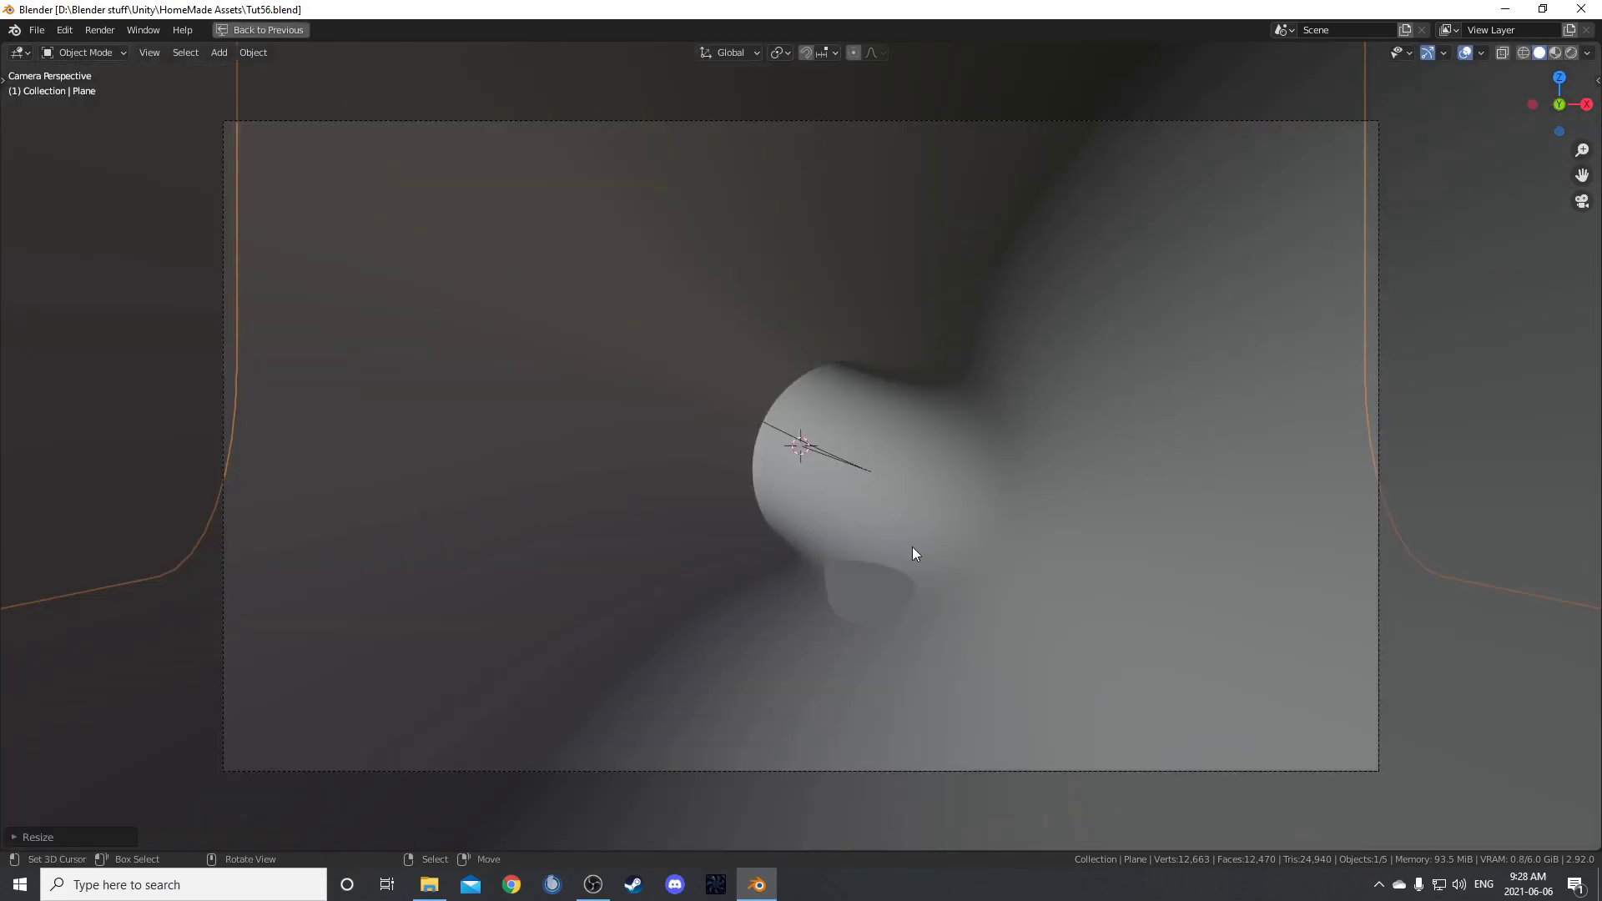
pyautogui.press('space')
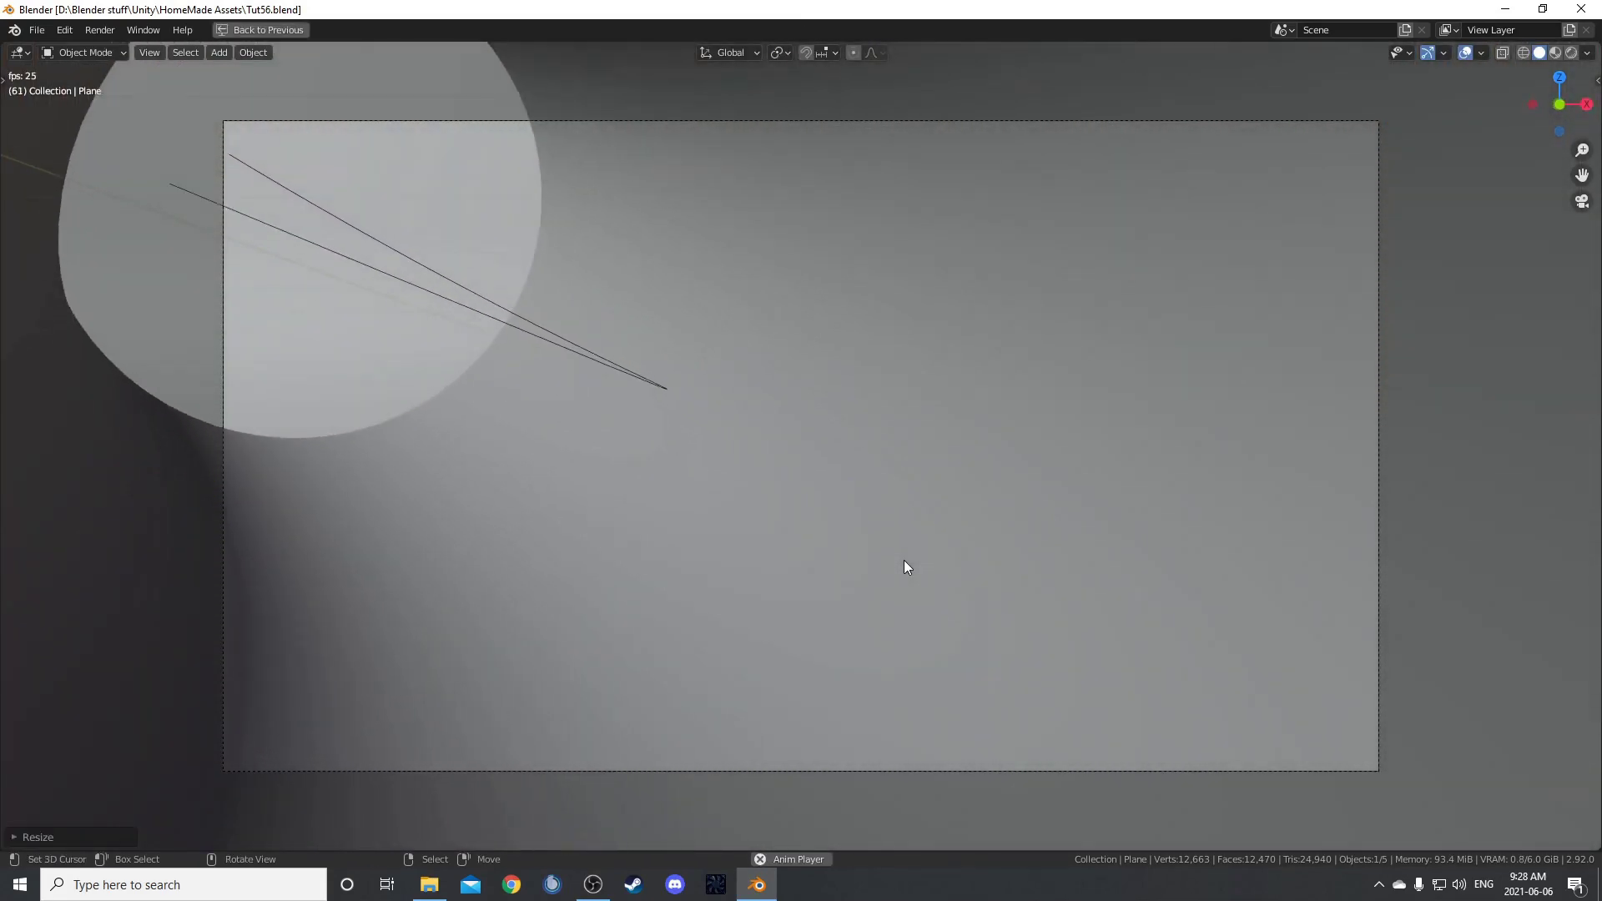
pyautogui.press('space')
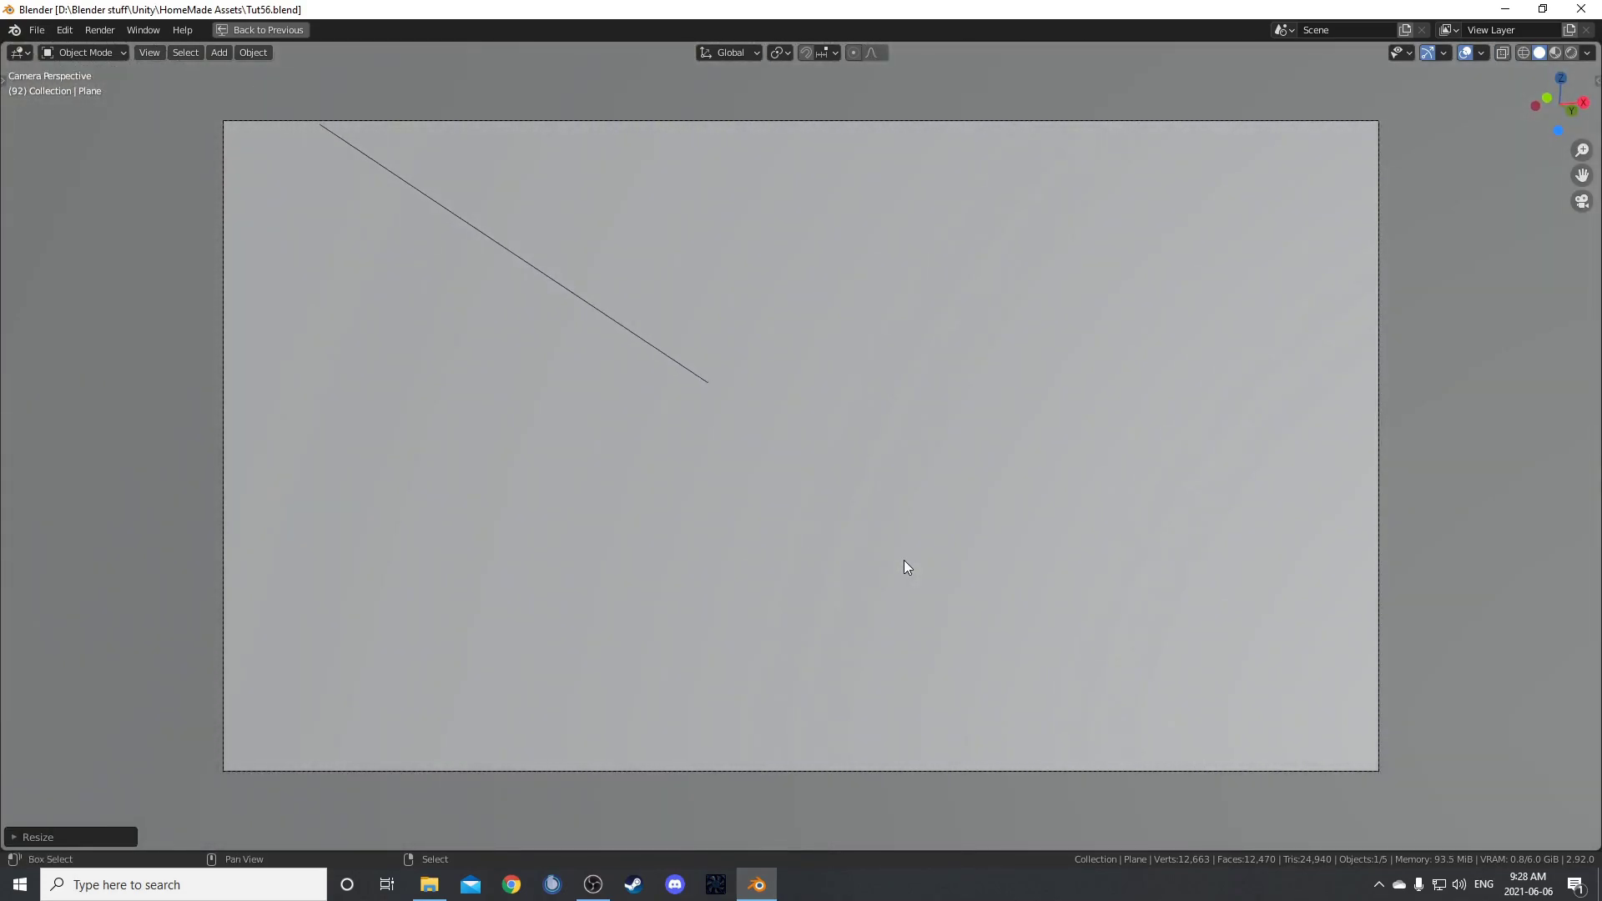
pyautogui.hotkey('shift', 'Left')
pyautogui.scroll(-3, 889, 559)
pyautogui.hotkey('ctrl', 'space')
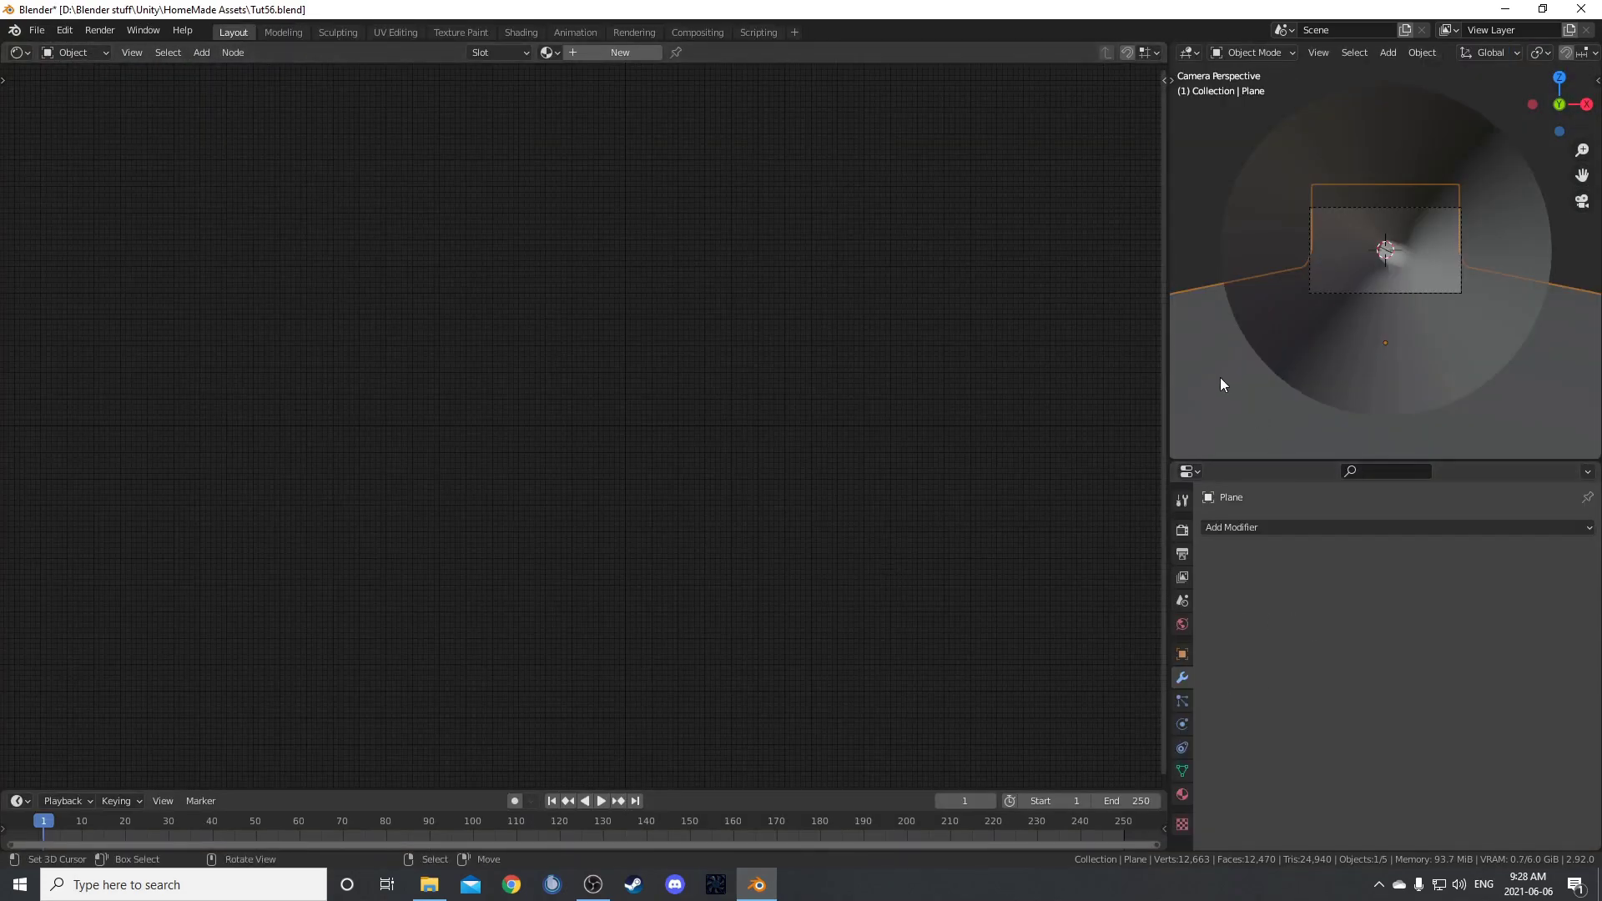
pyautogui.moveTo(1326, 314); pyautogui.dragTo(1354, 368, button='middle')
# - Set the NurbsPath's Path Animation Frames to 500 in its data properties
pyautogui.click(1348, 320)
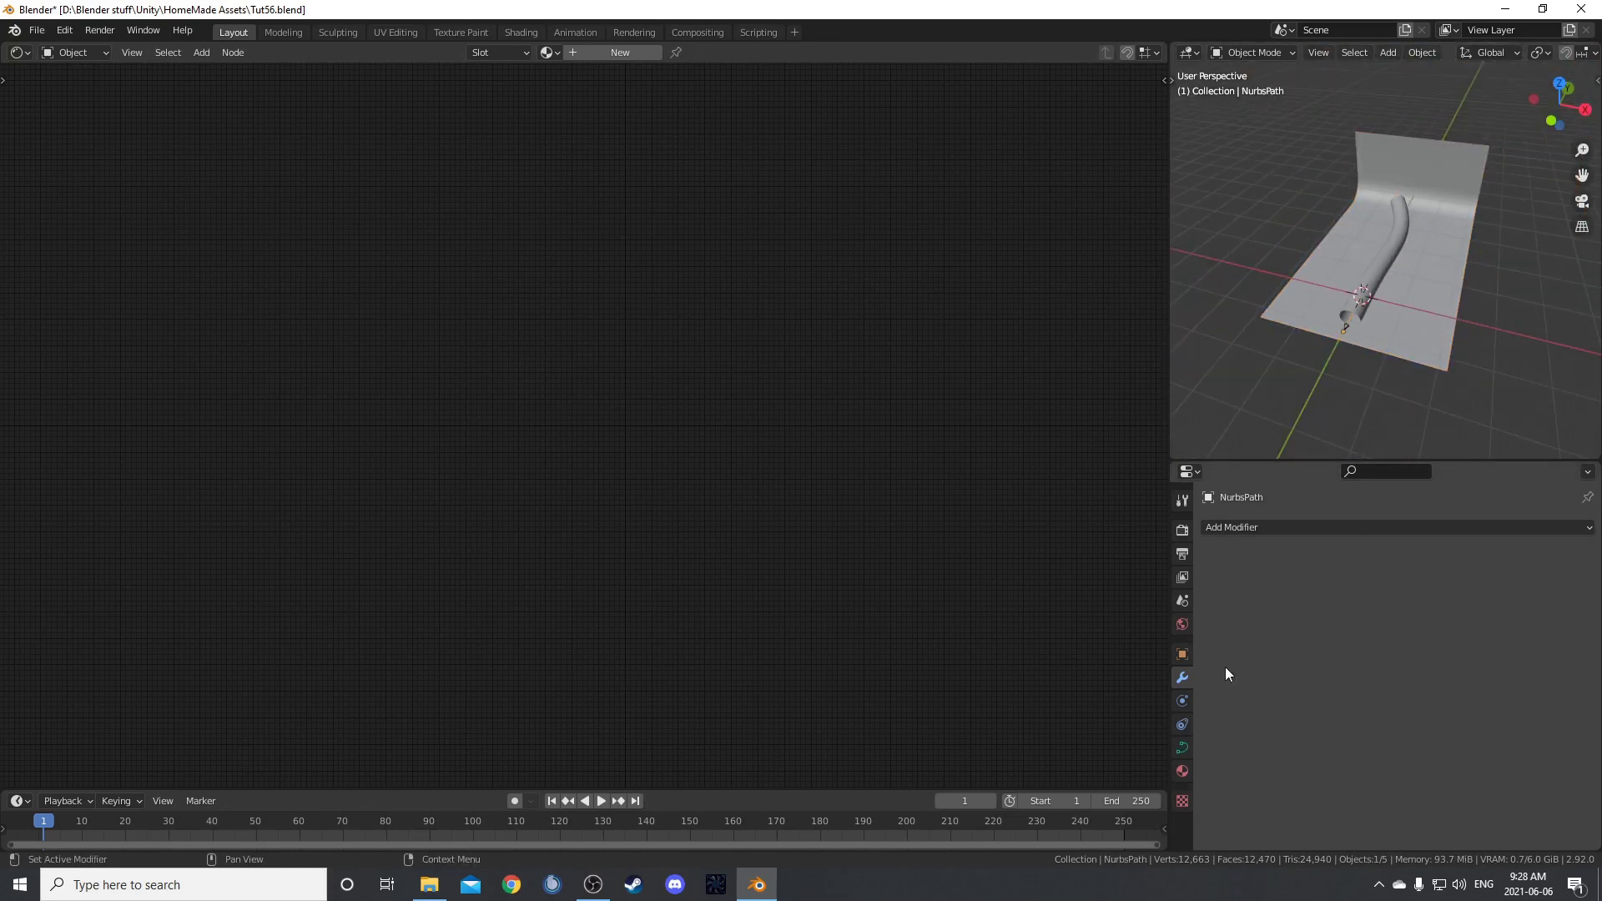
pyautogui.click(1183, 747)
pyautogui.scroll(-5, 1289, 705)
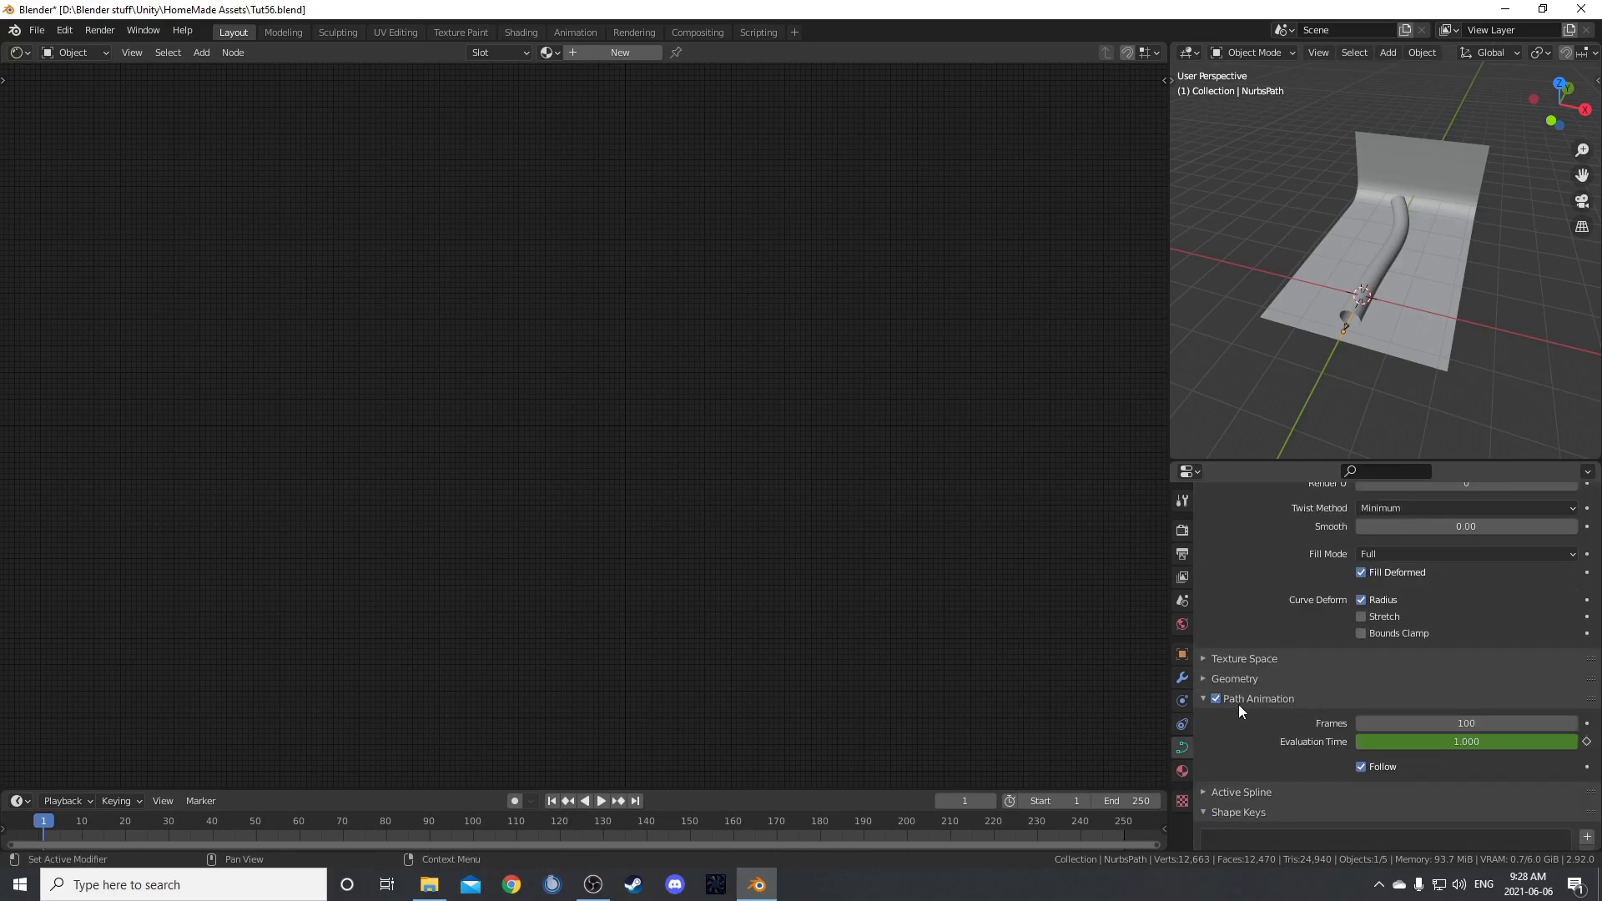
pyautogui.click(1433, 719)
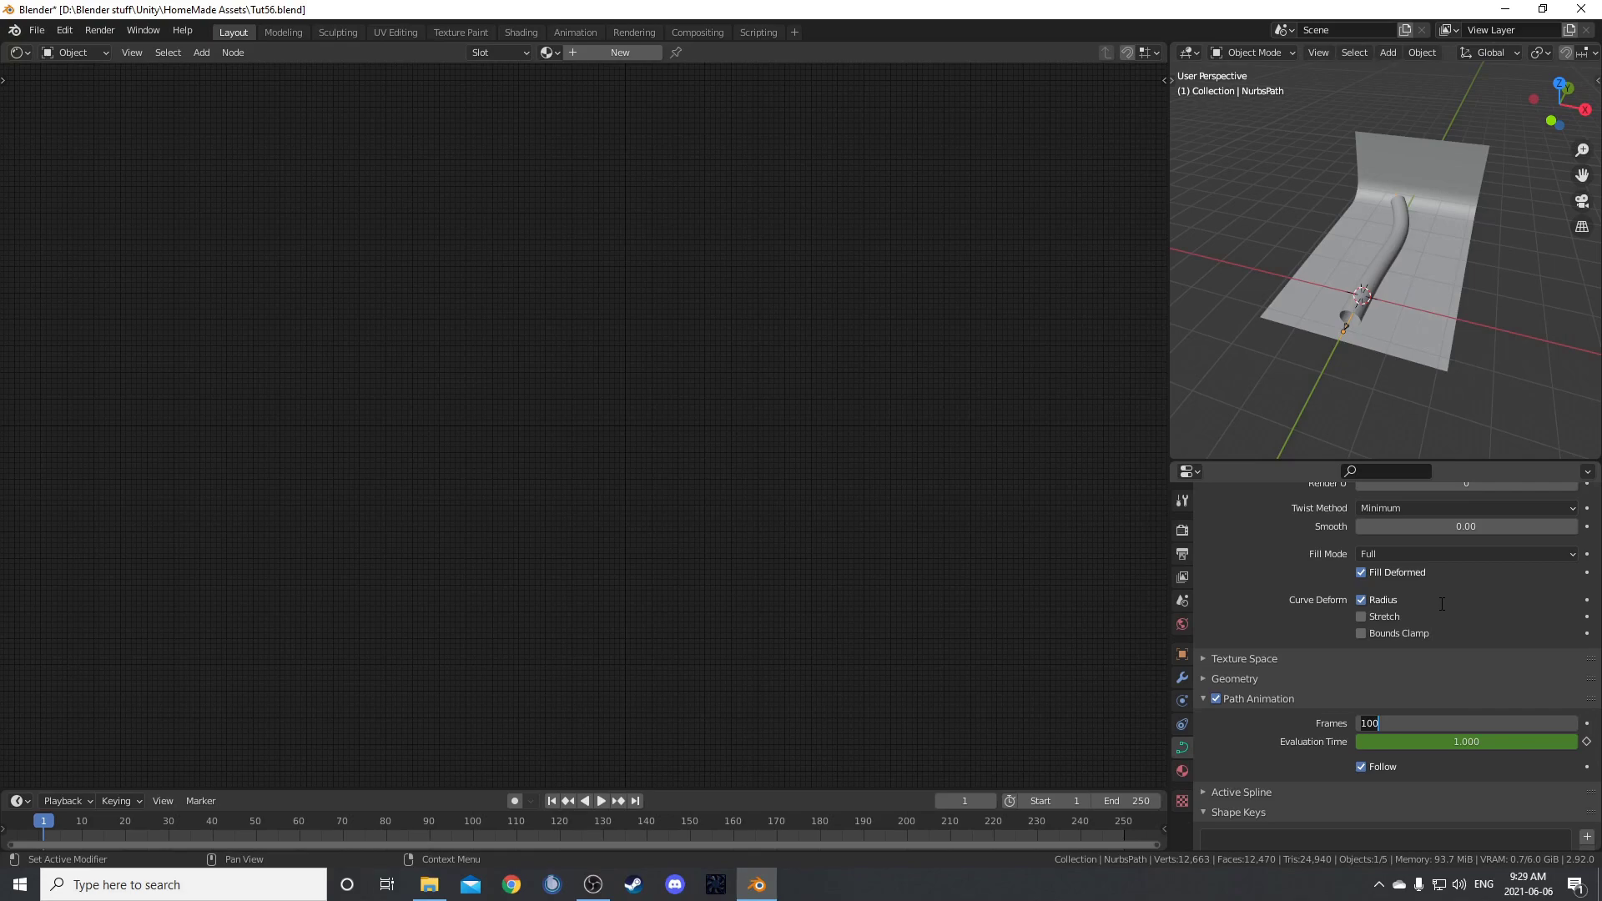
pyautogui.write('500')
pyautogui.press('Return')
# - Play the slowed fly-through through the camera view
pyautogui.moveTo(1231, 295); pyautogui.dragTo(1248, 249, button='middle')
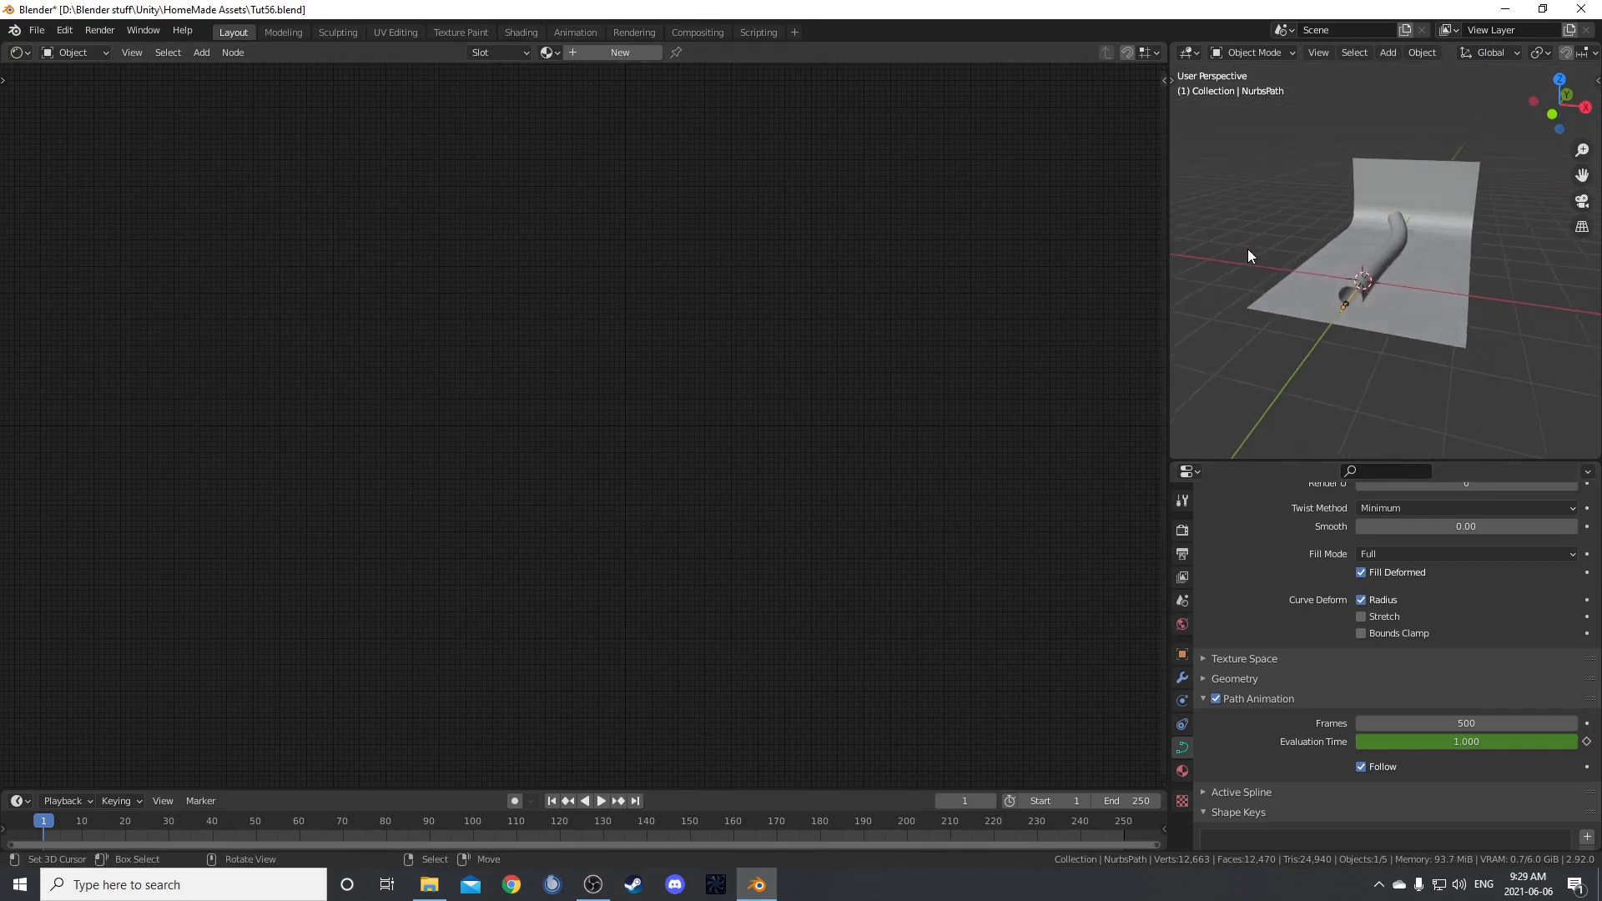
pyautogui.press('KP_0')
pyautogui.press('space')
pyautogui.scroll(1, 1428, 367)
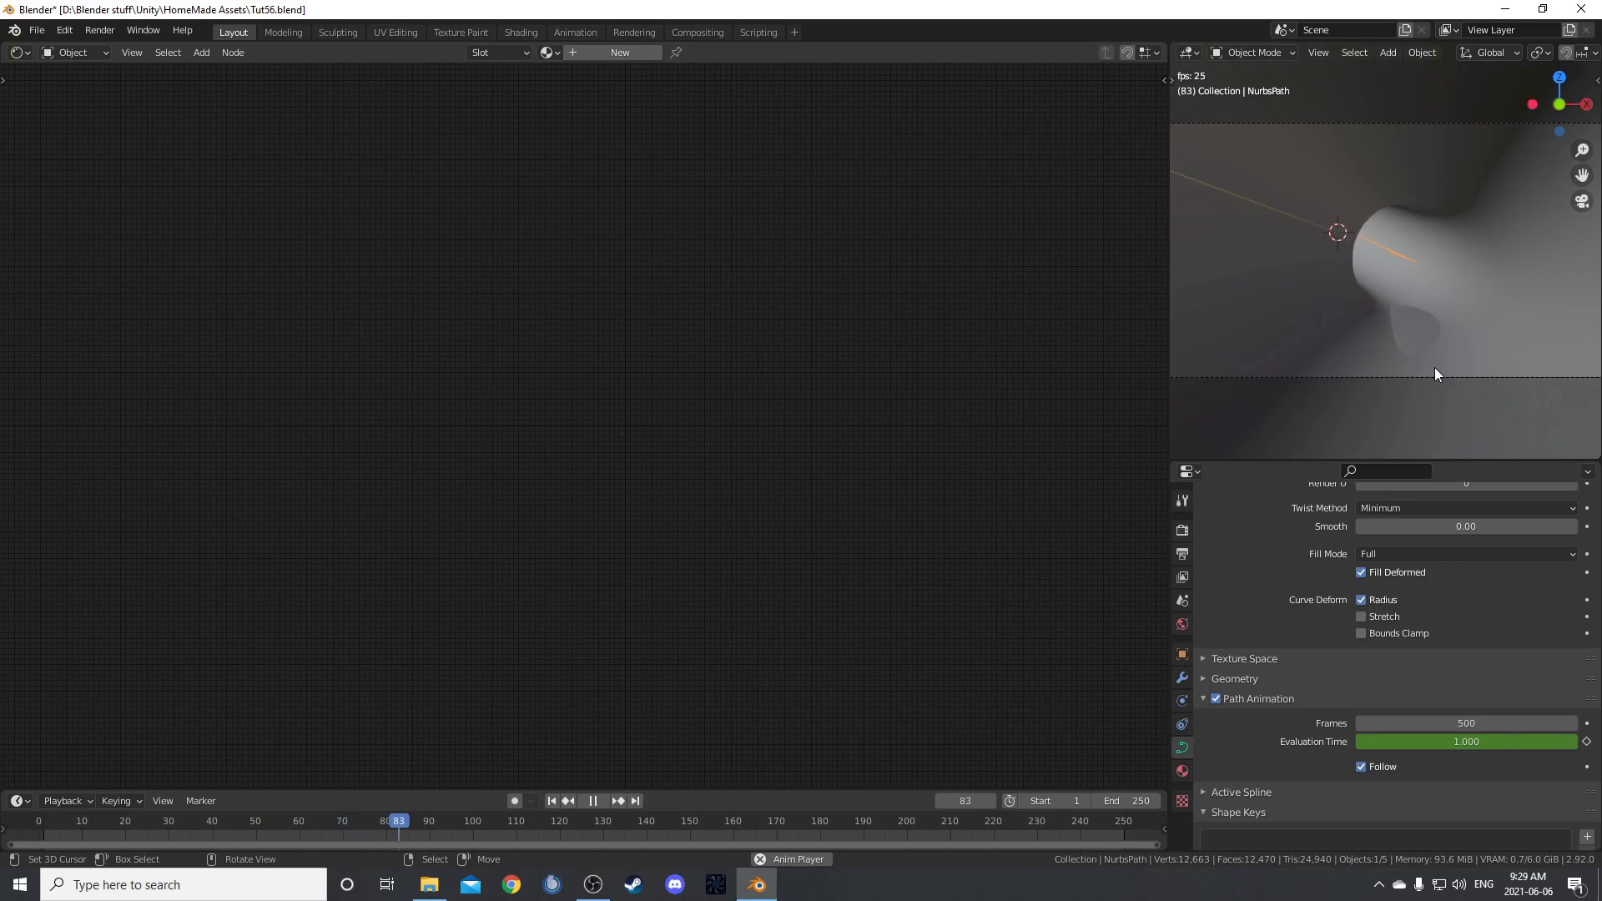
# - Stop playback, save the file, and toggle the viewport between rendered and solid shading
pyautogui.press('Escape')
pyautogui.hotkey('ctrl', 's')
pyautogui.press('z')
pyautogui.click(1423, 288)
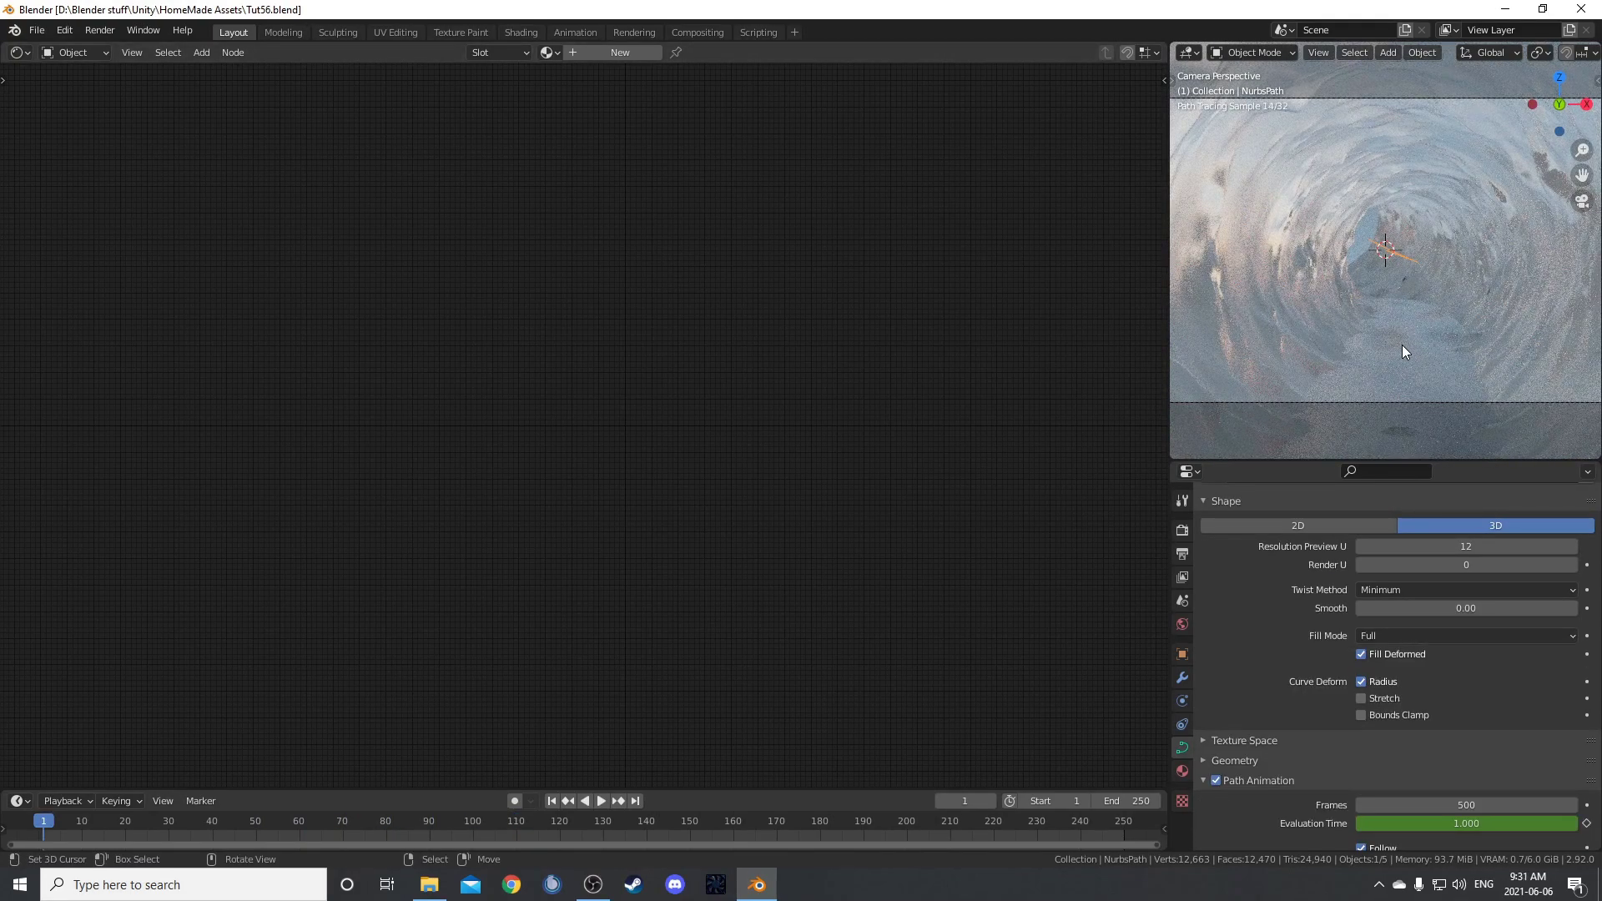
pyautogui.press('z')
pyautogui.click(1541, 364)
# - Lower the ice cave floor plane 0.2743 m along Z in rendered shading and replay the fly-through
pyautogui.click(1424, 367)
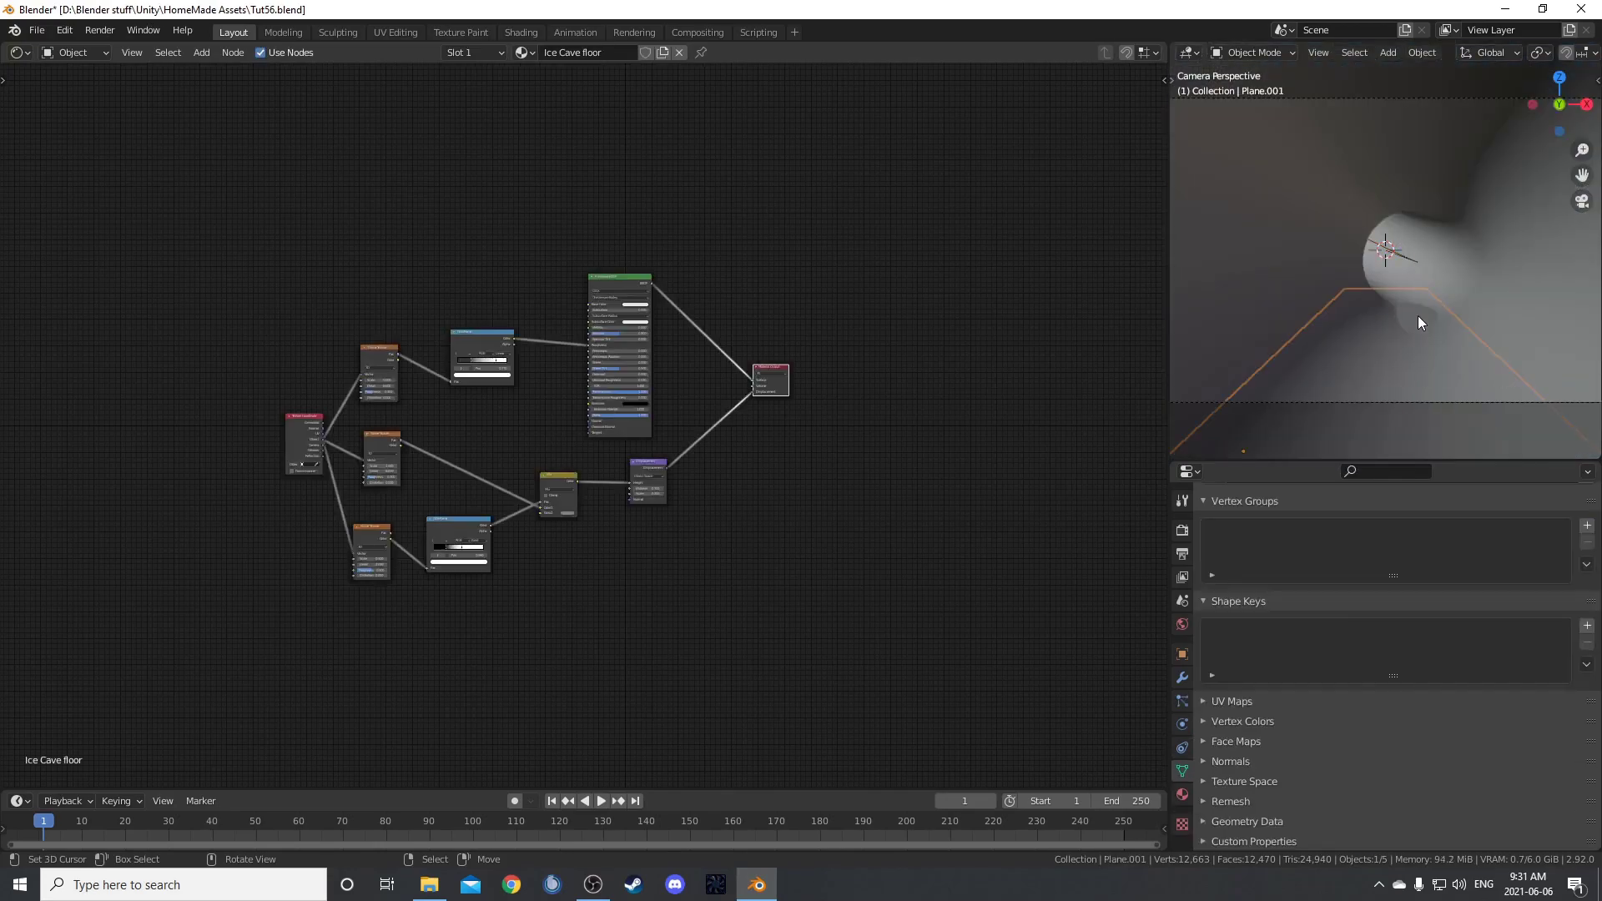
pyautogui.press('z')
pyautogui.click(1440, 275)
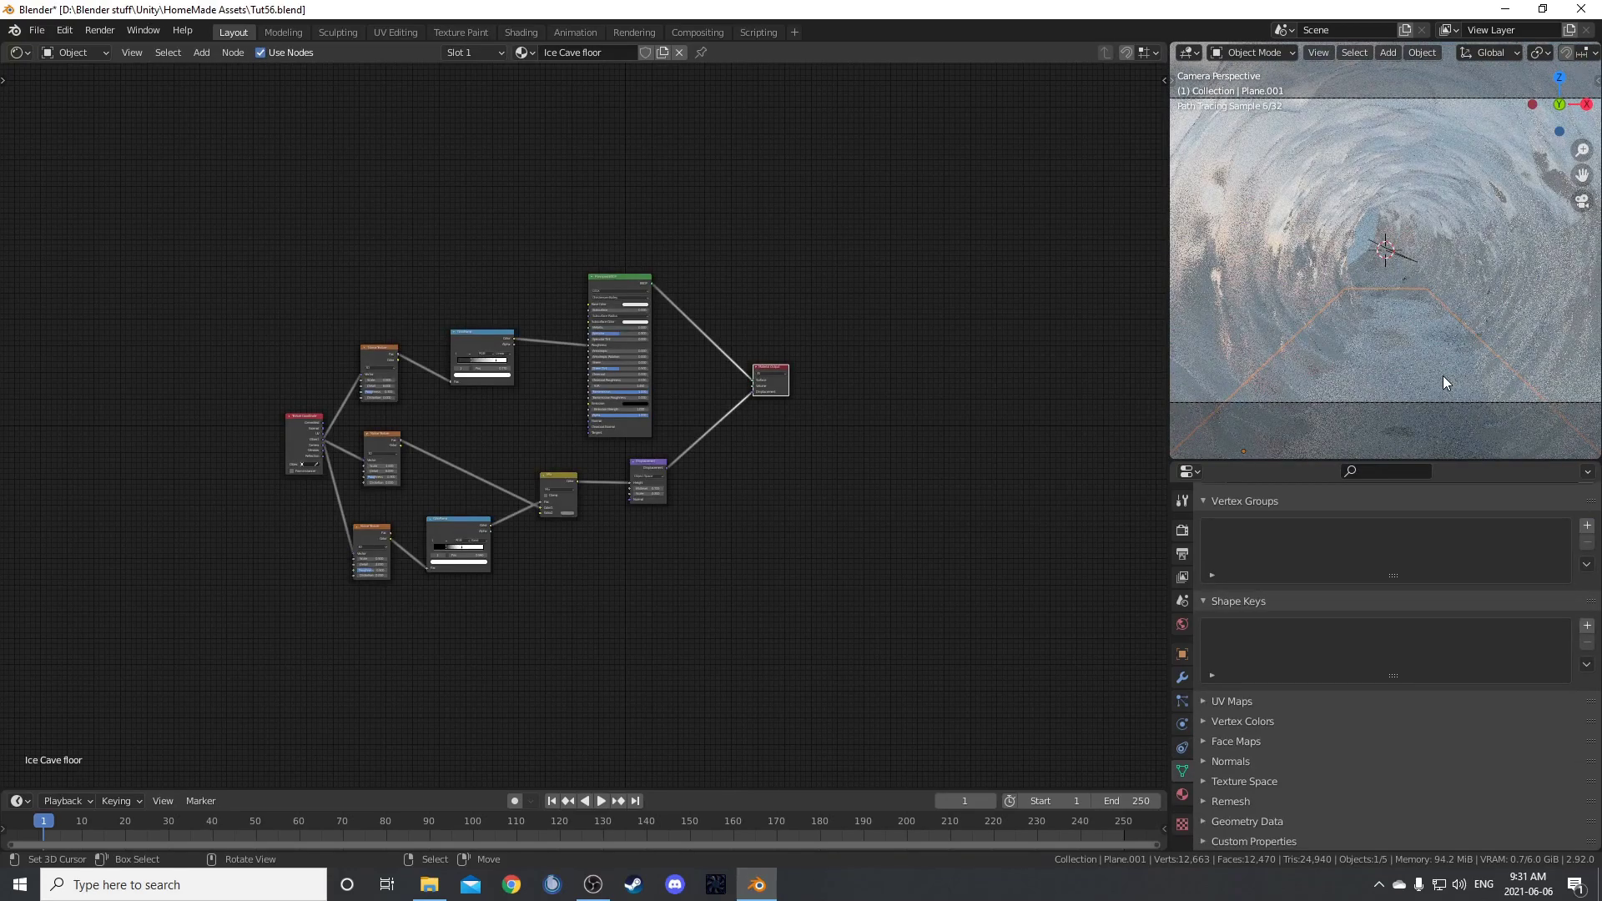
pyautogui.press('g')
pyautogui.press('z')
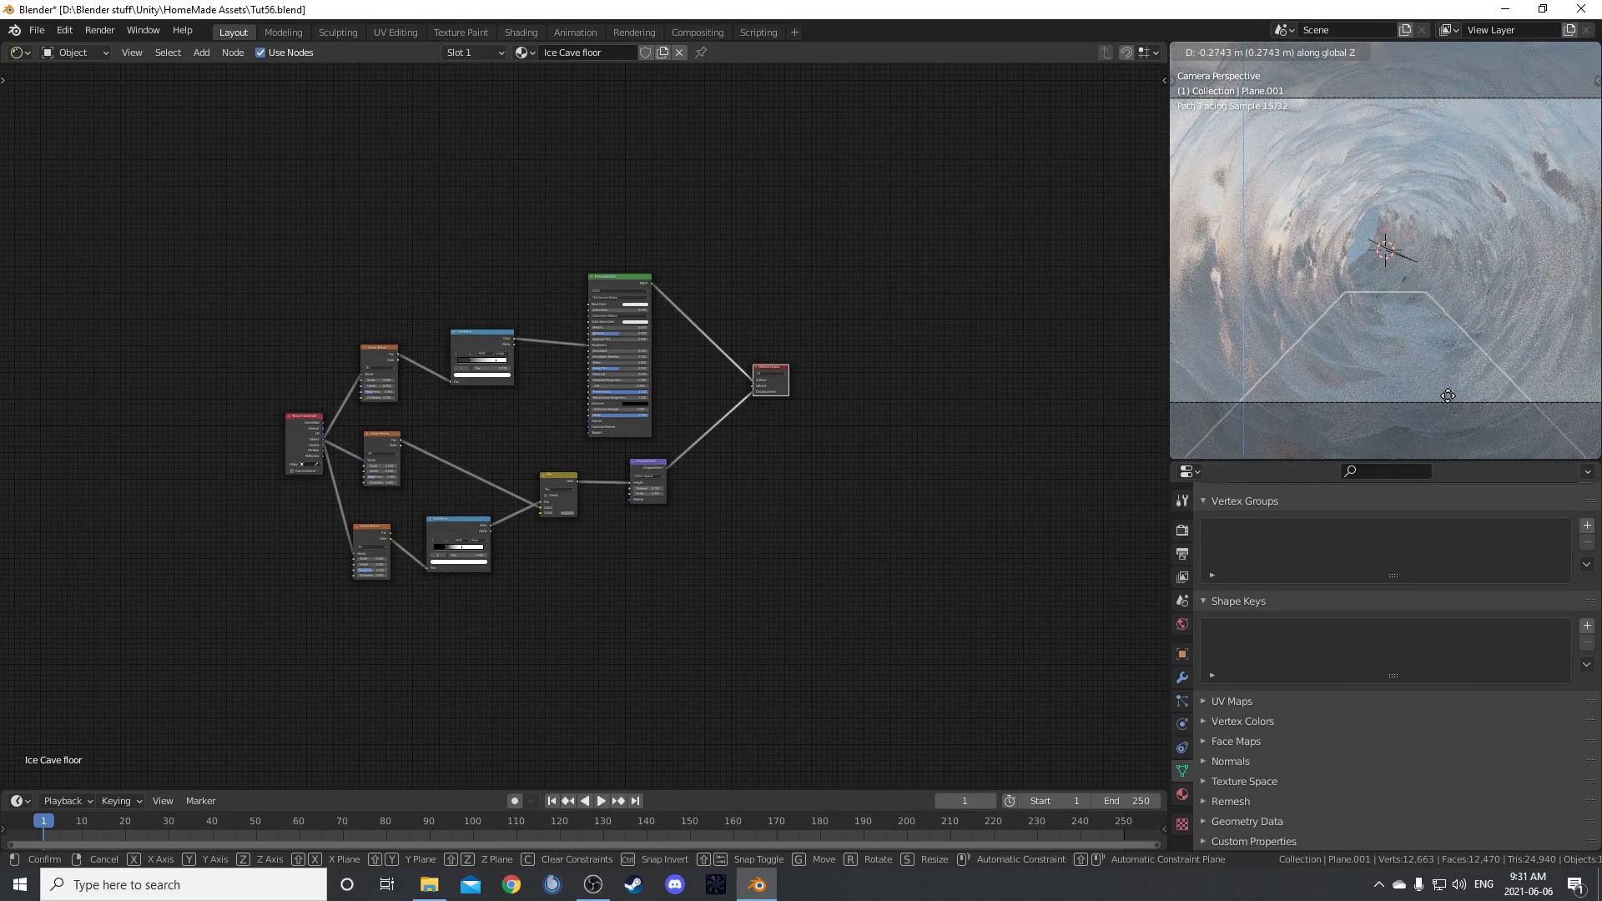
pyautogui.click(1448, 395)
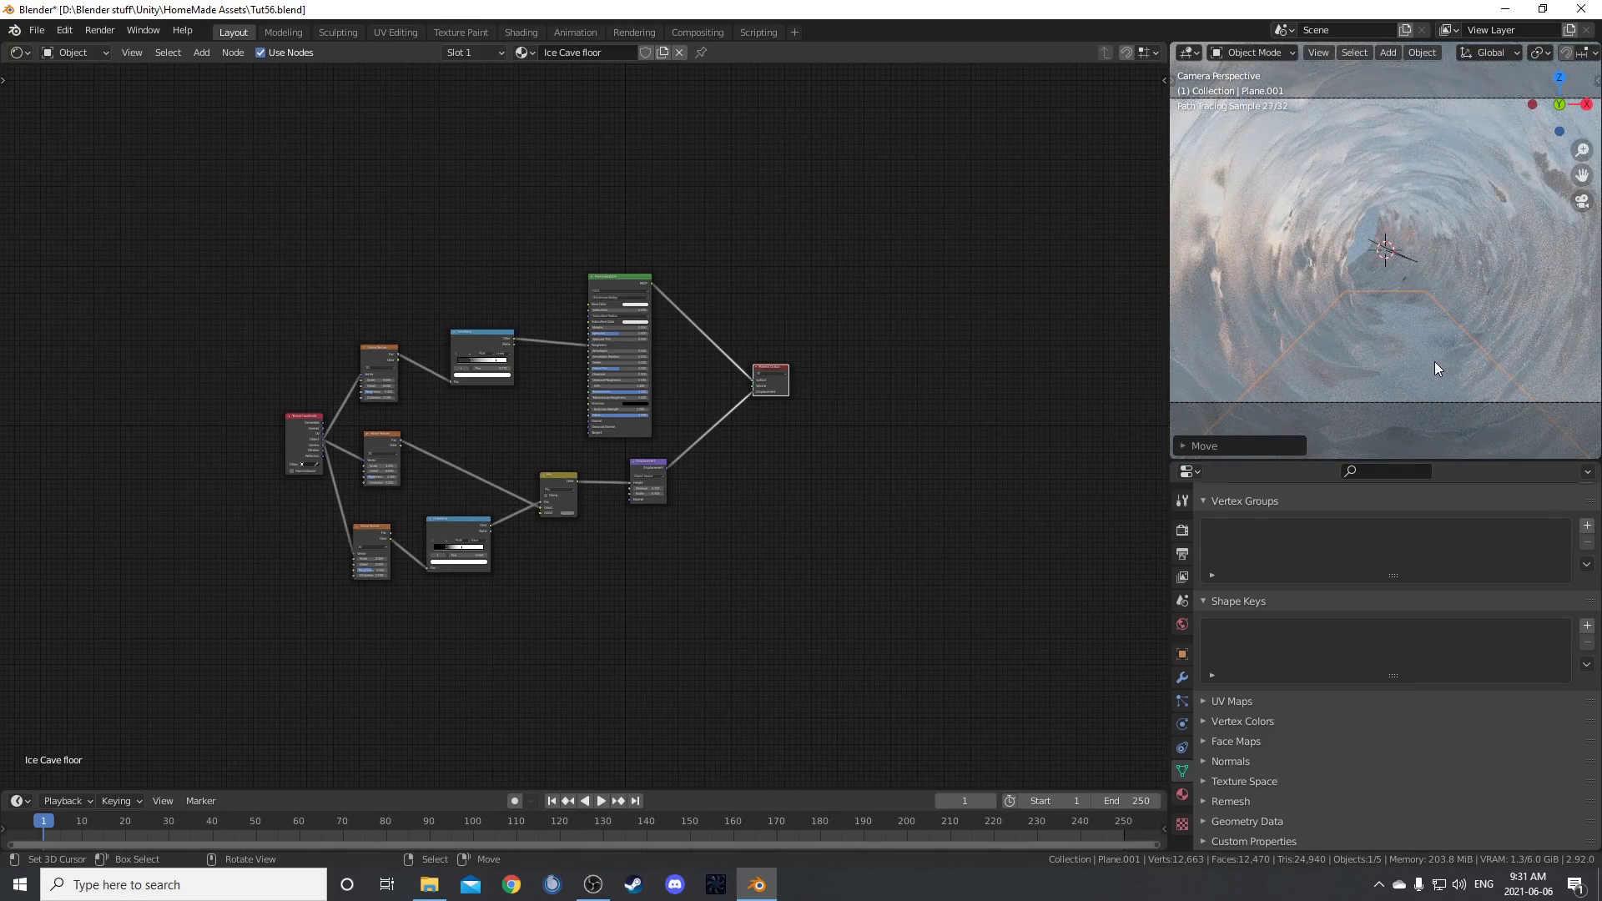
pyautogui.press('space')
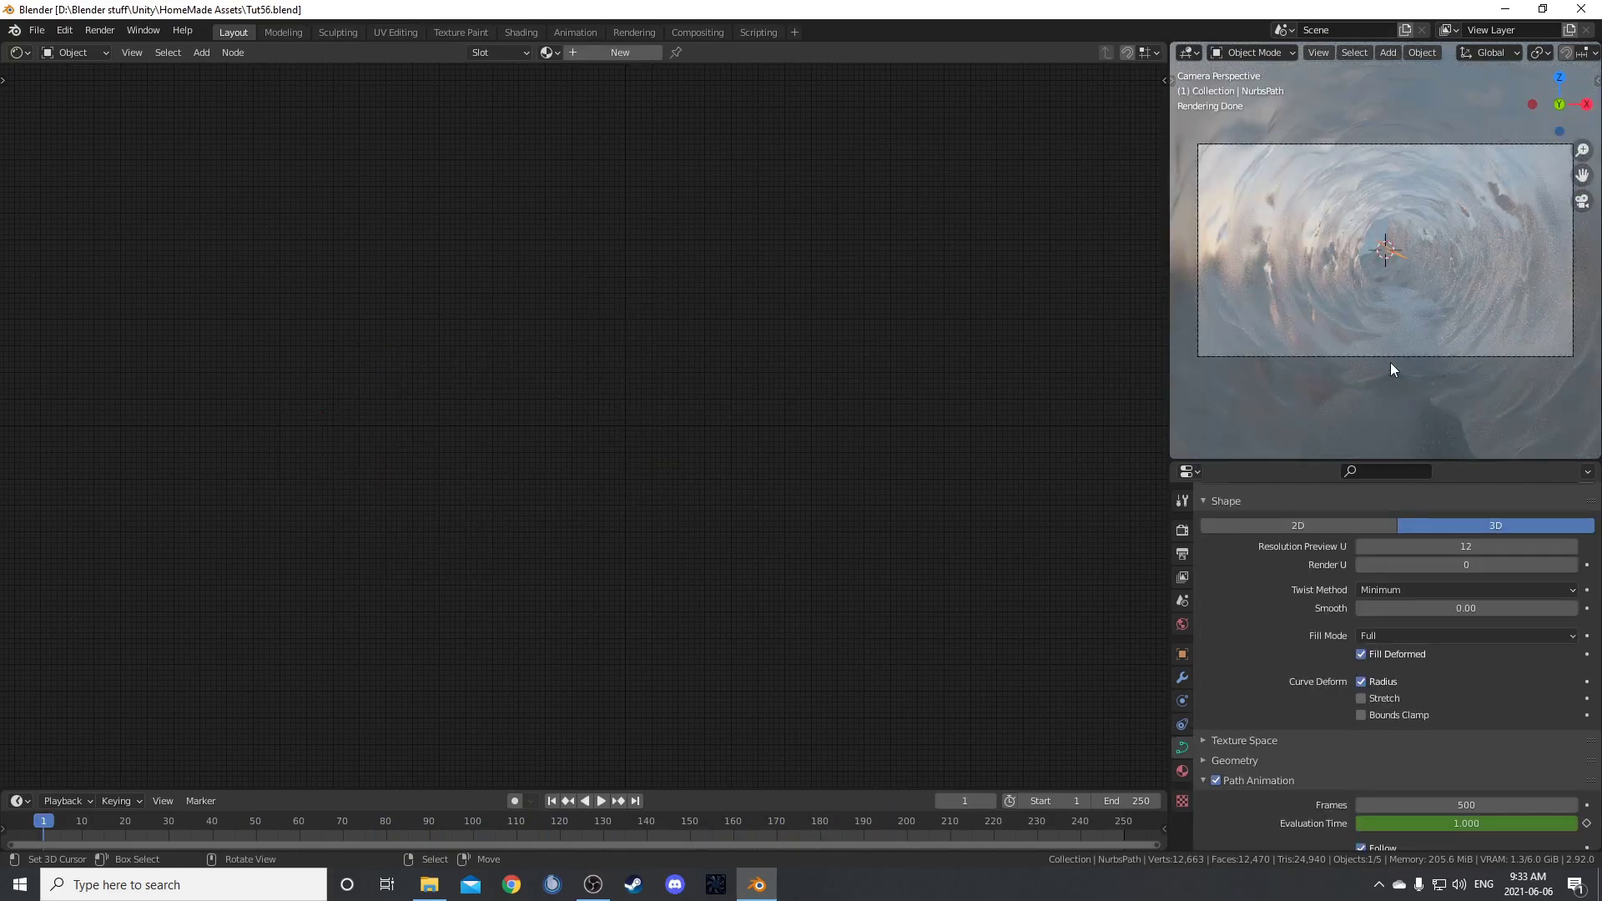
# - Set the scene's end frame to 350 and jump to the last frame
pyautogui.hotkey('shift', 'Right')
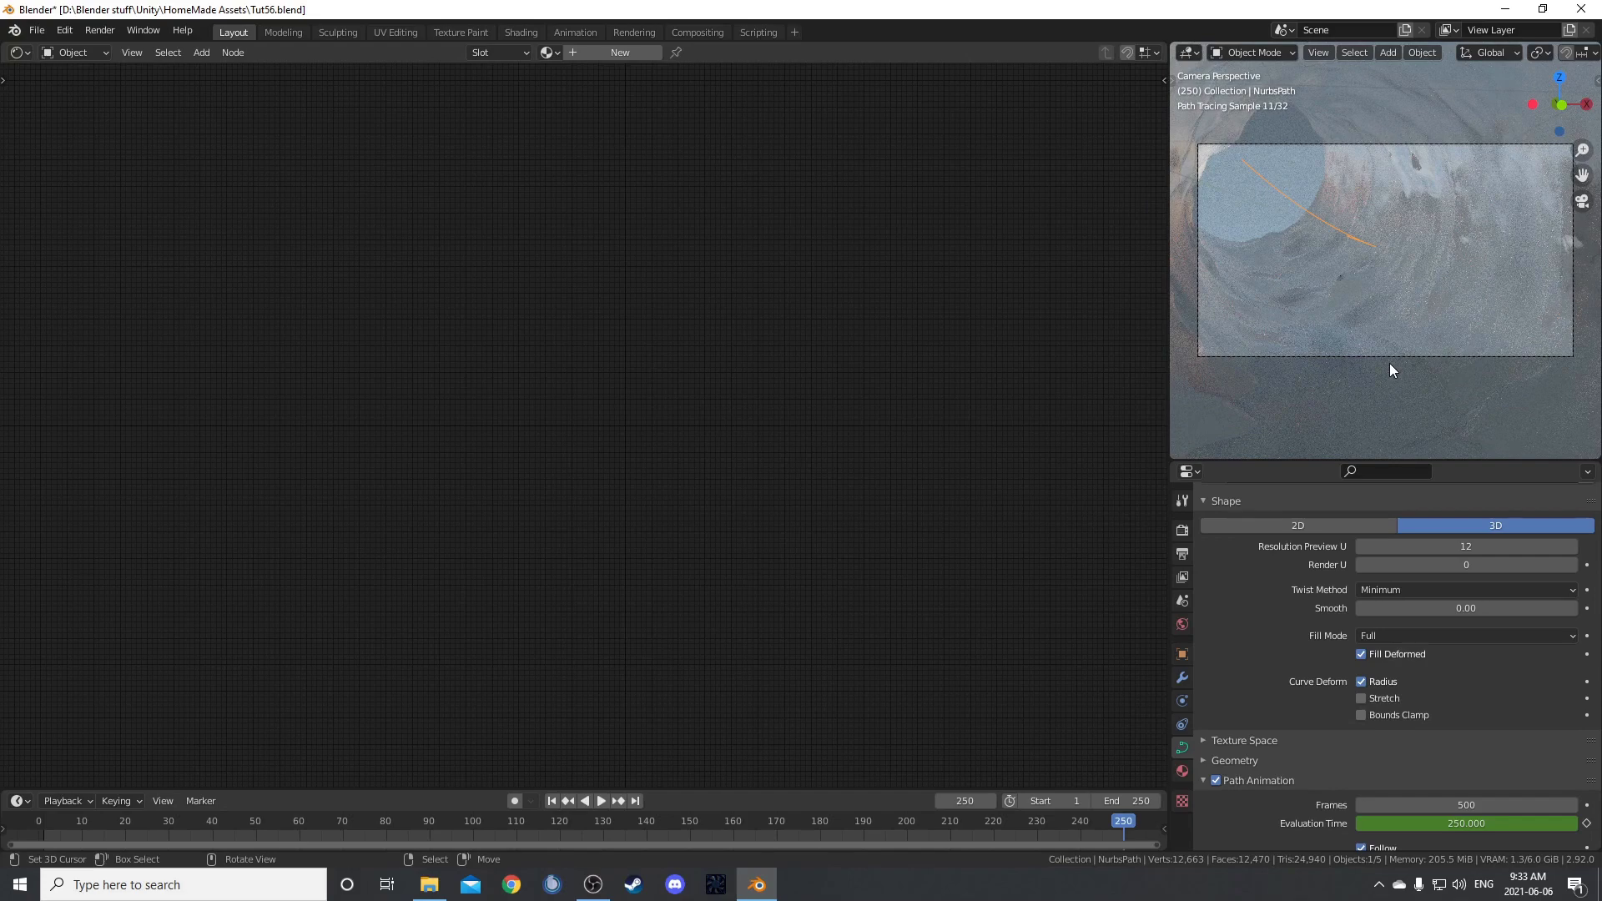
pyautogui.click(1123, 801)
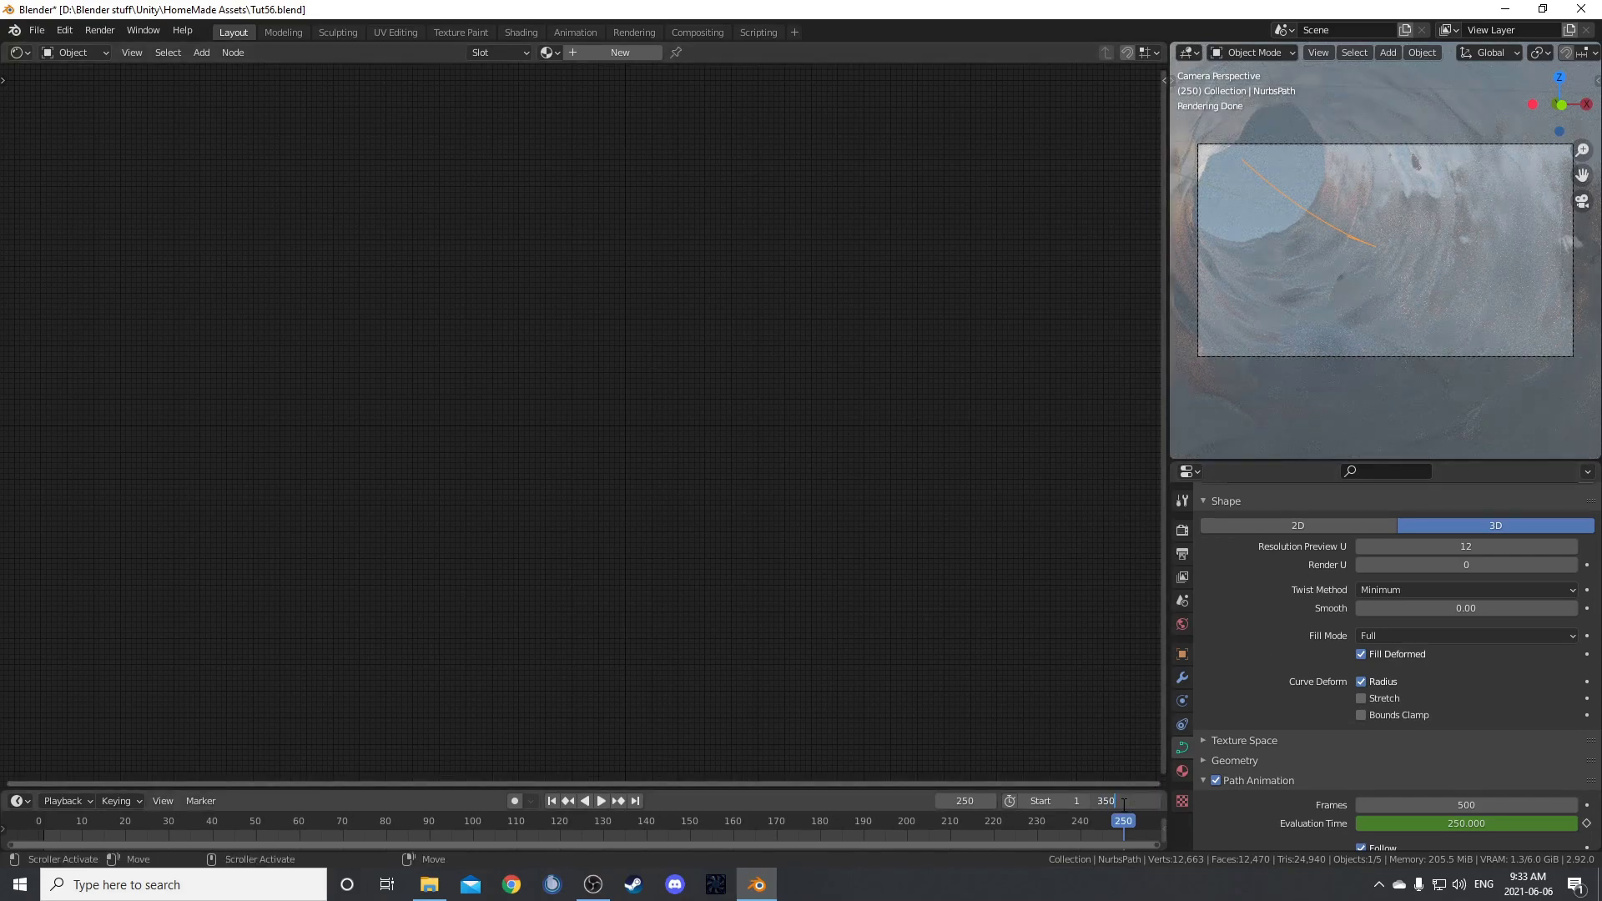
pyautogui.write('350')
pyautogui.press('Return')
pyautogui.hotkey('shift', 'Right')
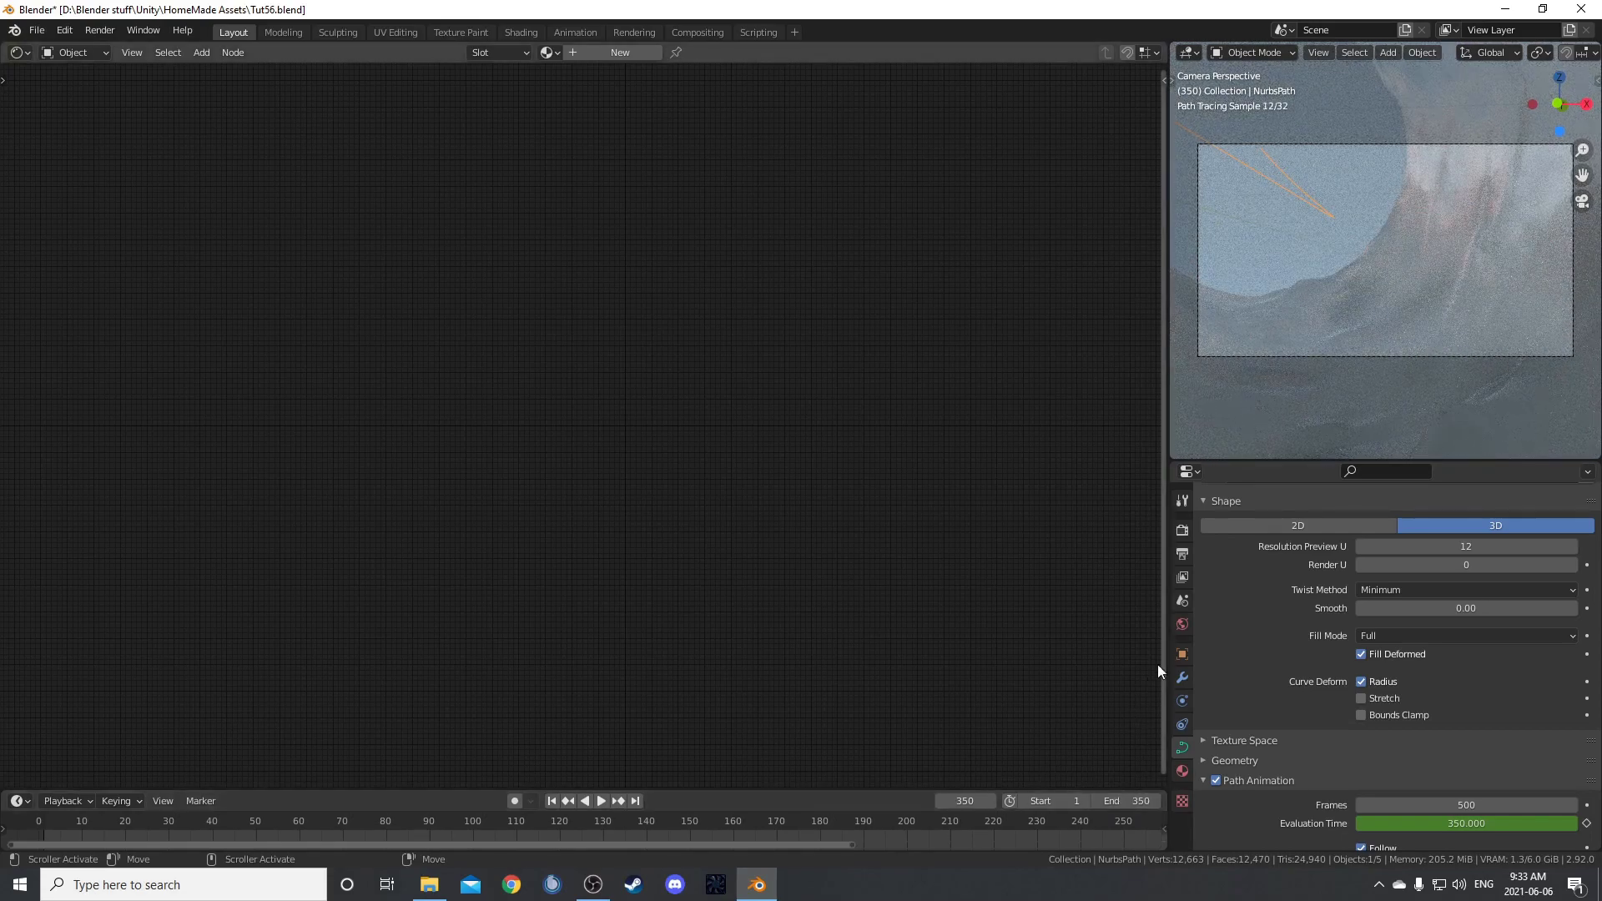
pyautogui.scroll(-3, 1380, 333)
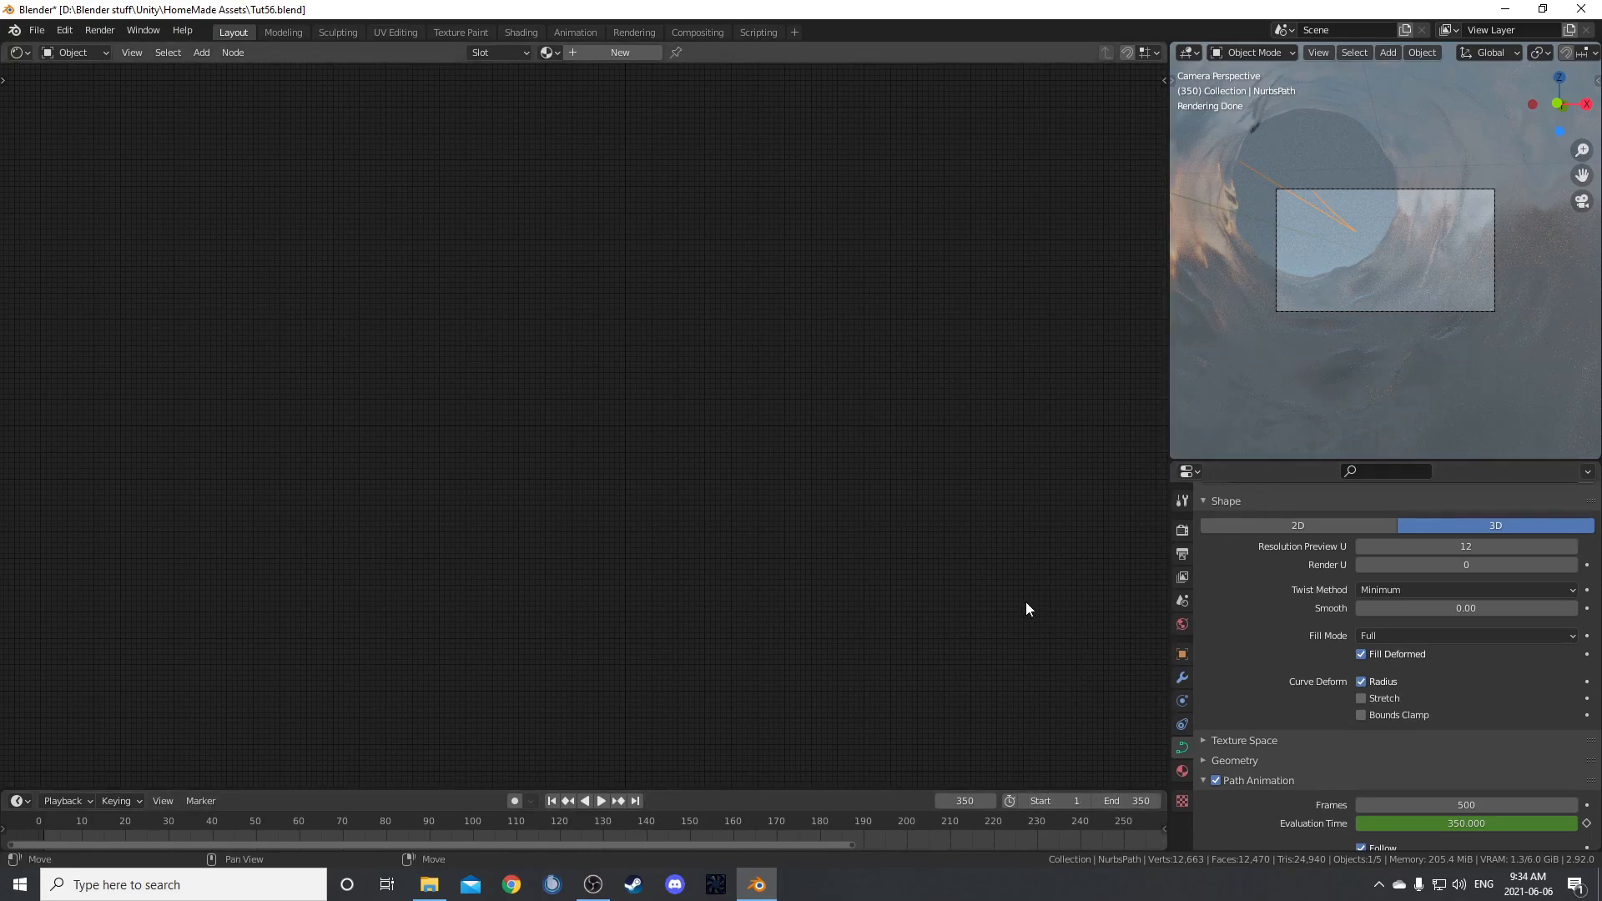
# - Change the scene's end frame to 500, with a brief playback test in between
pyautogui.doubleClick(1129, 801)
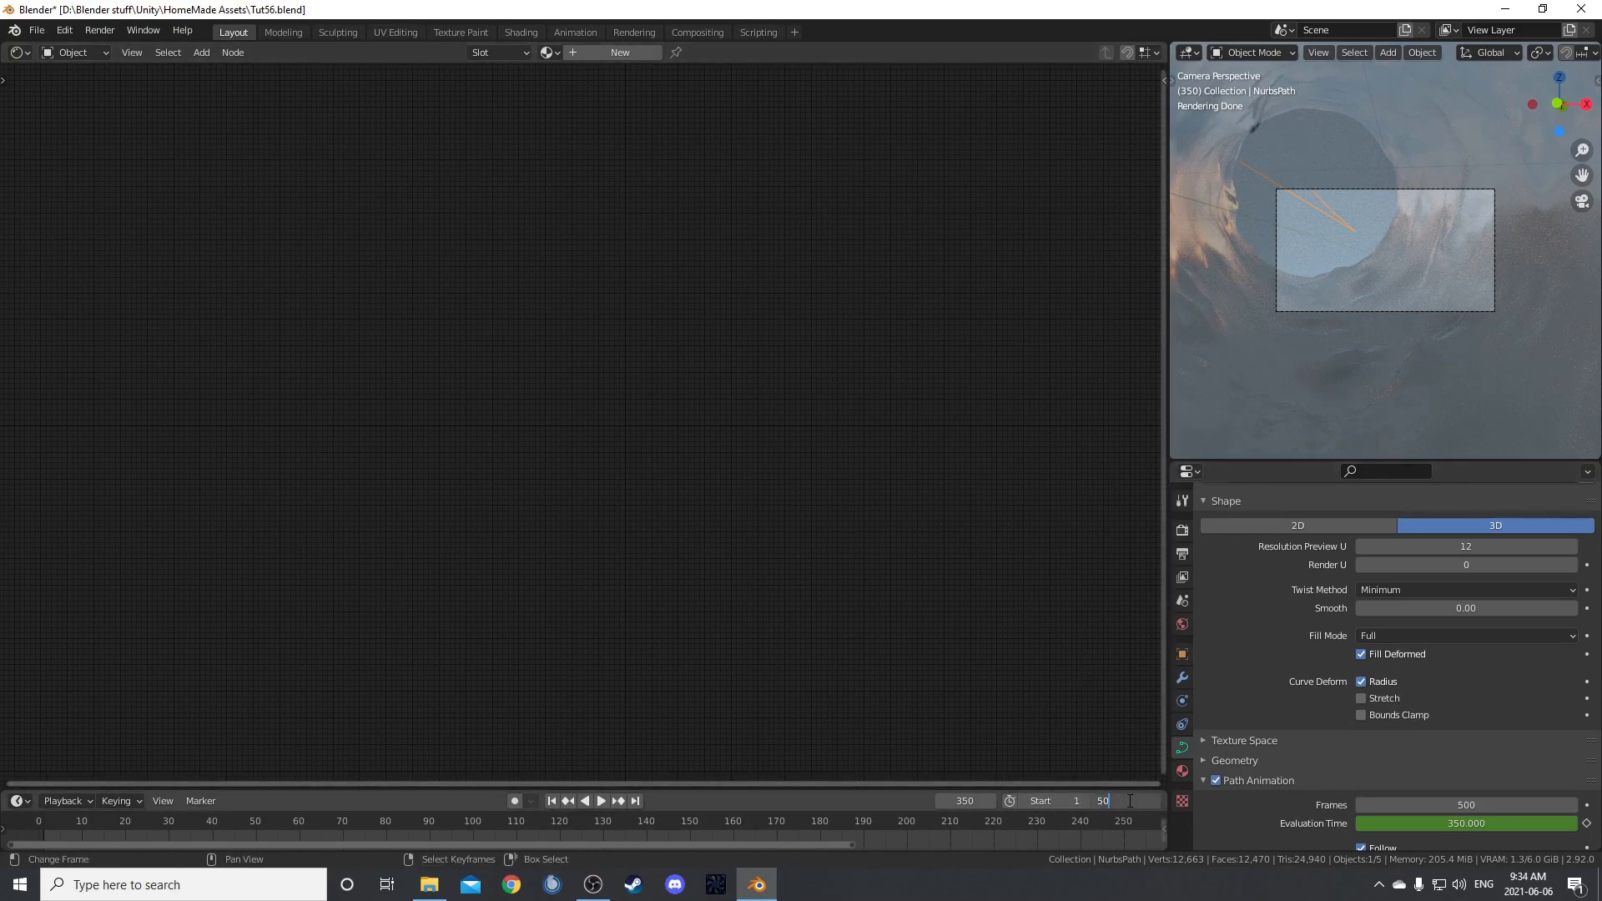
pyautogui.press('Return')
pyautogui.press('space')
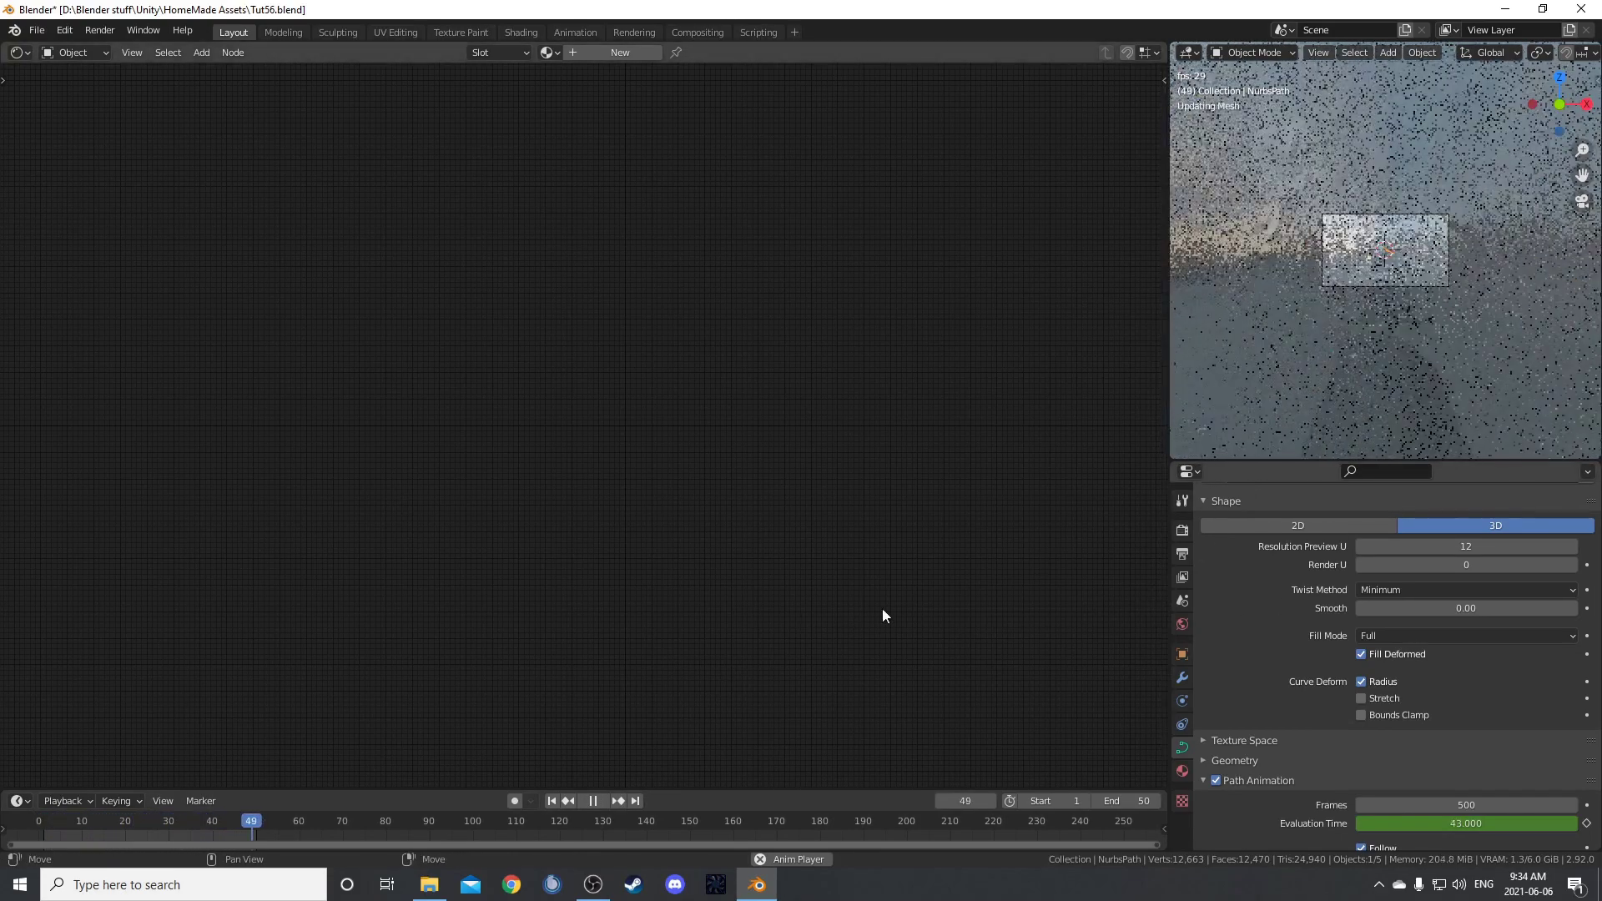
pyautogui.press('space')
pyautogui.doubleClick(1130, 801)
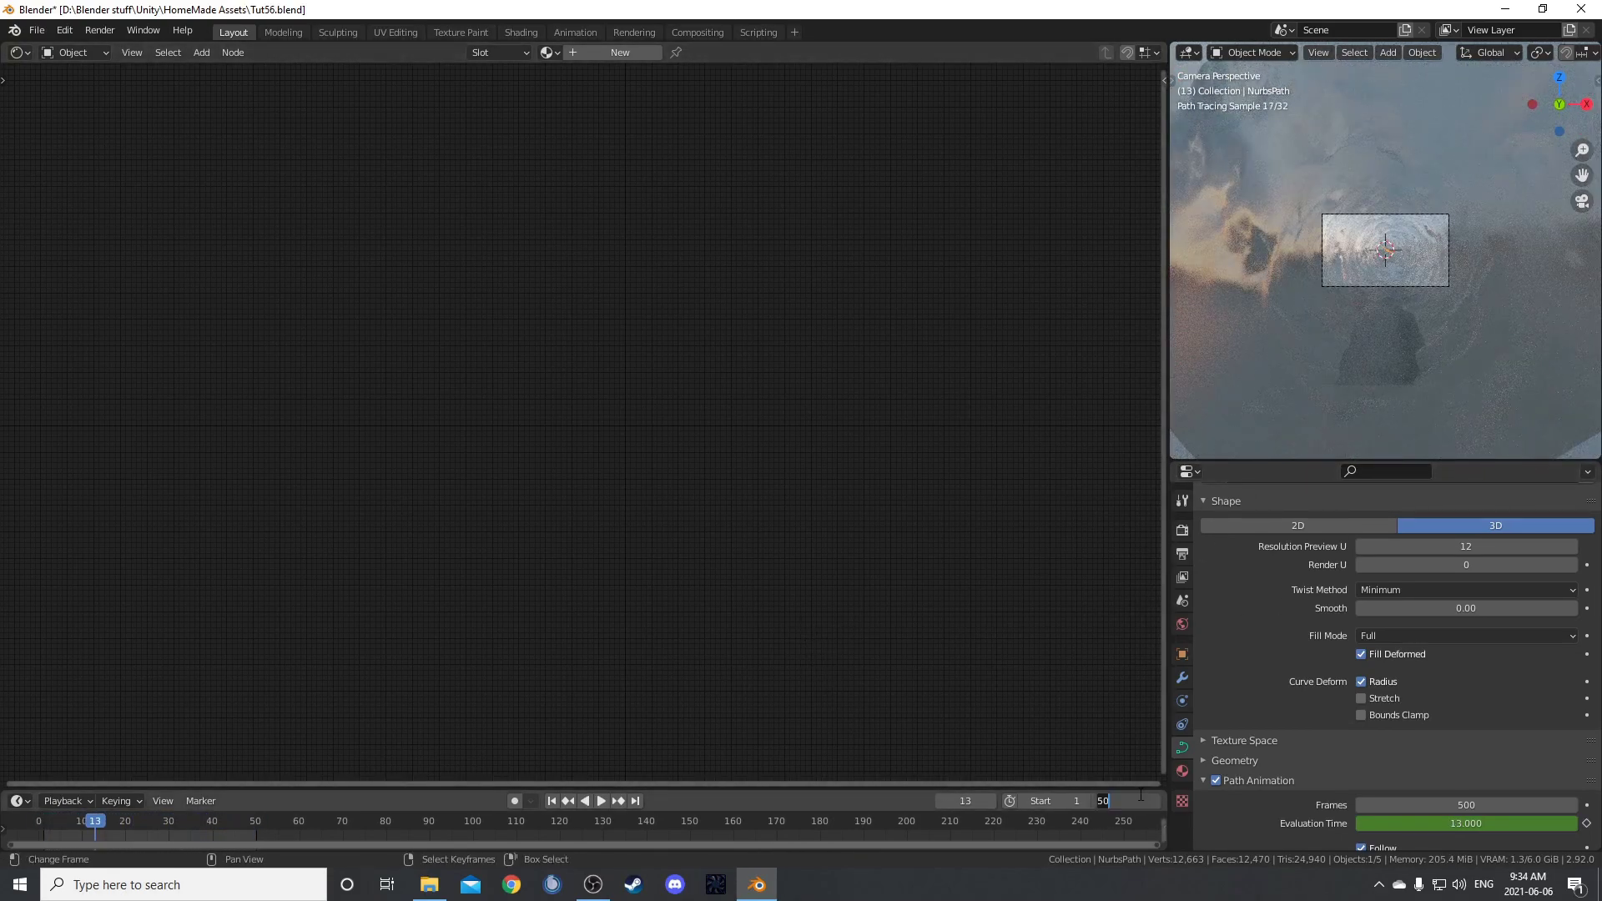
pyautogui.press('Return')
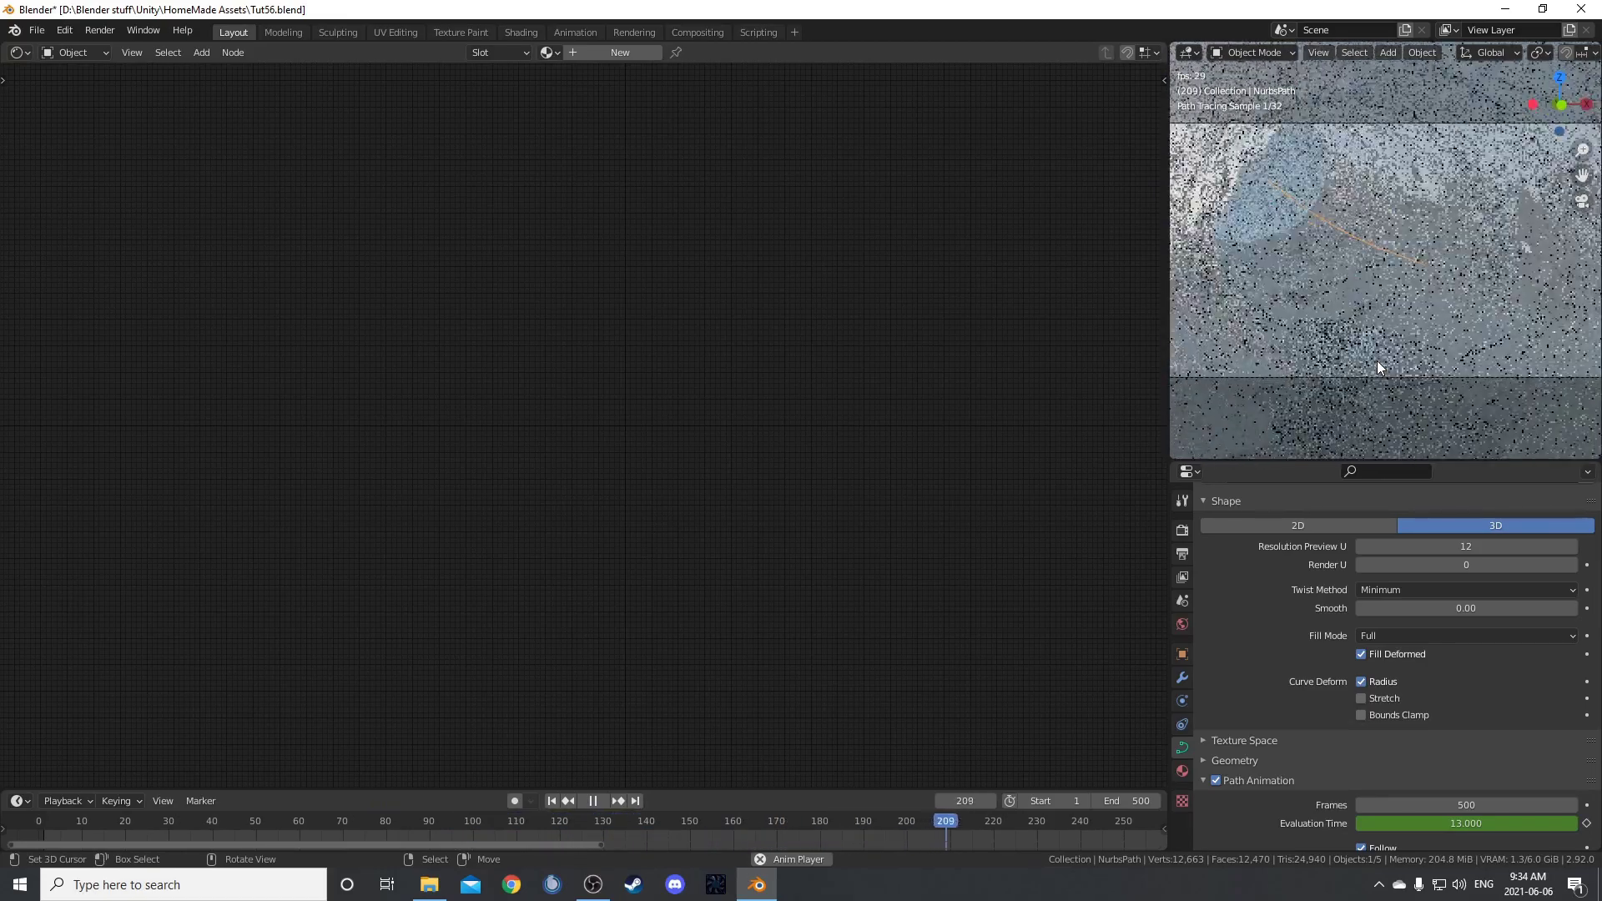
# - Let the fly-through play until stopping at frame 407, then orbit out of the camera view
pyautogui.scroll(-4, 921, 830)
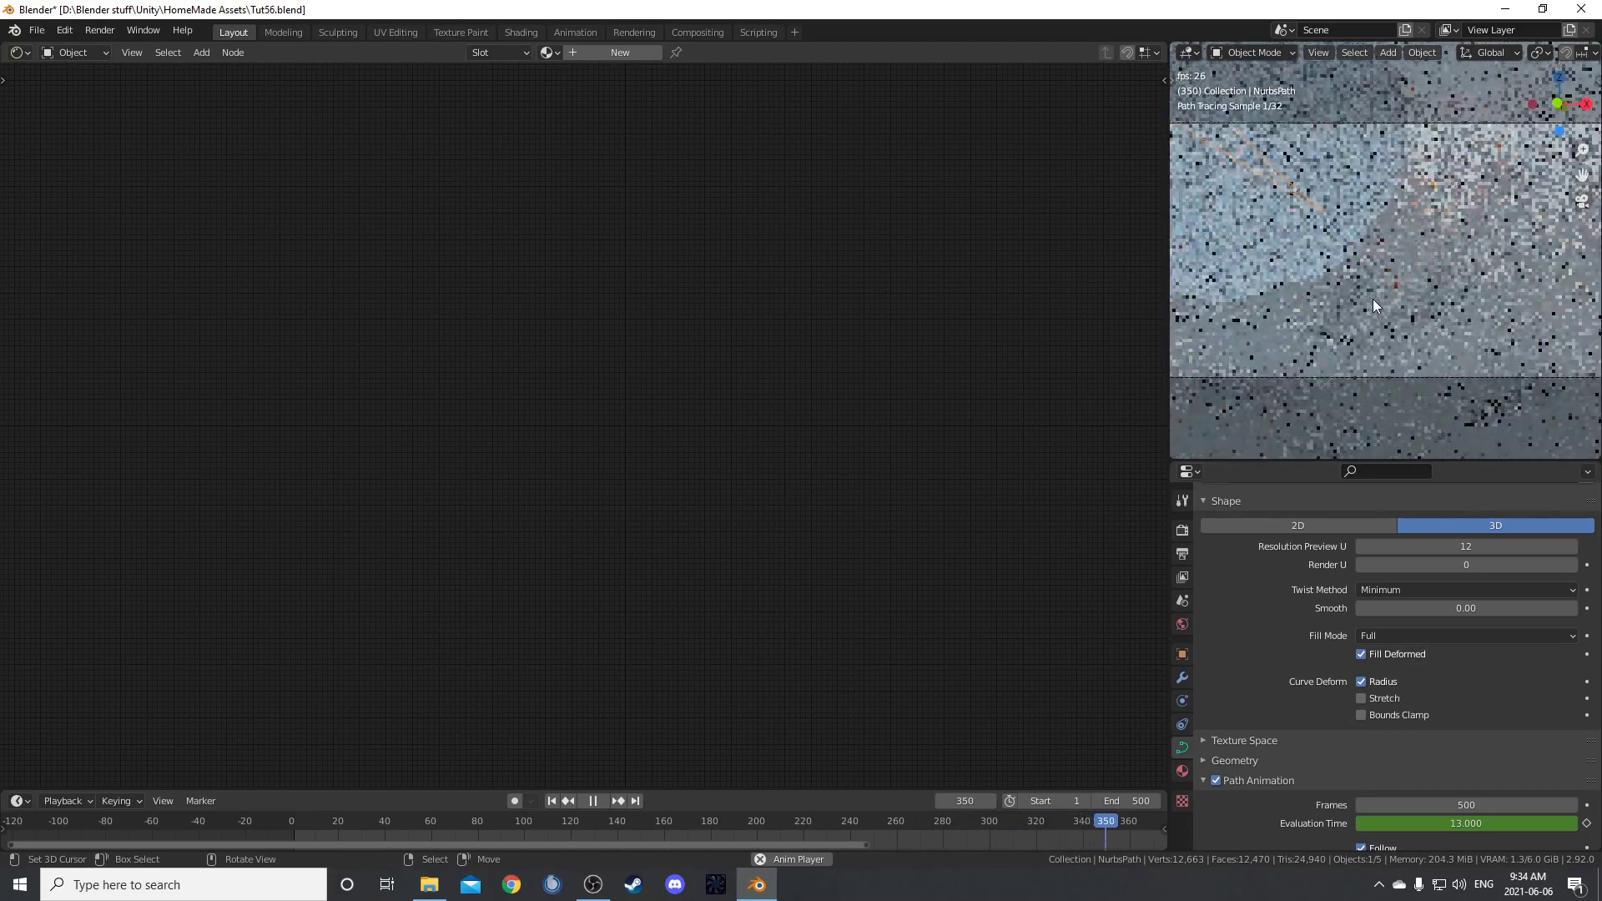
pyautogui.scroll(-3, 1375, 298)
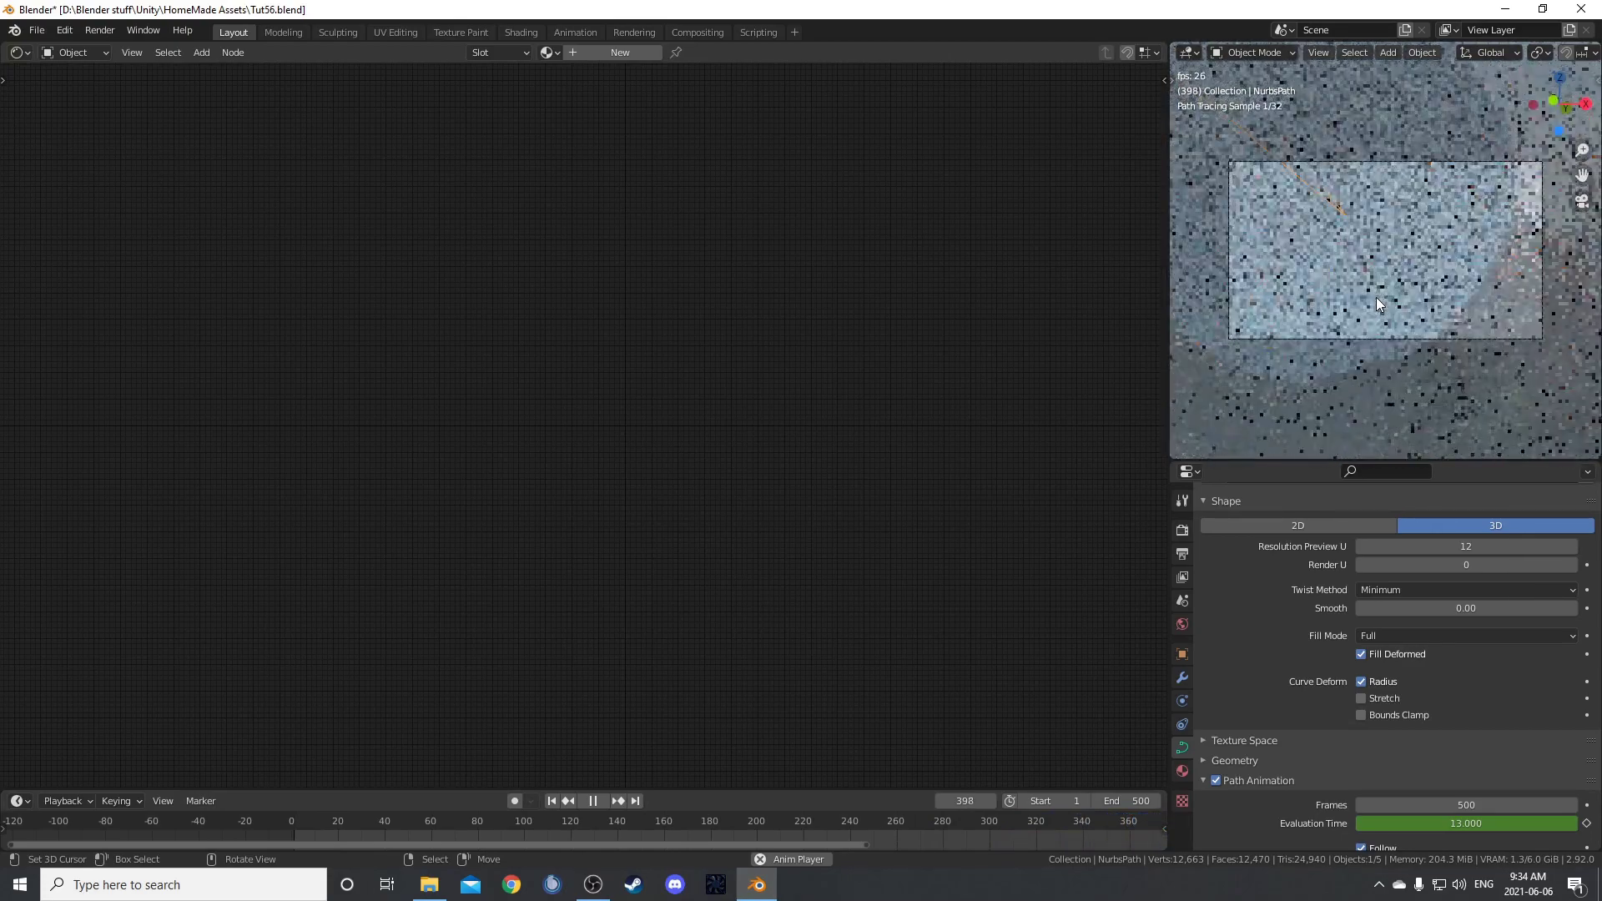
pyautogui.press('space')
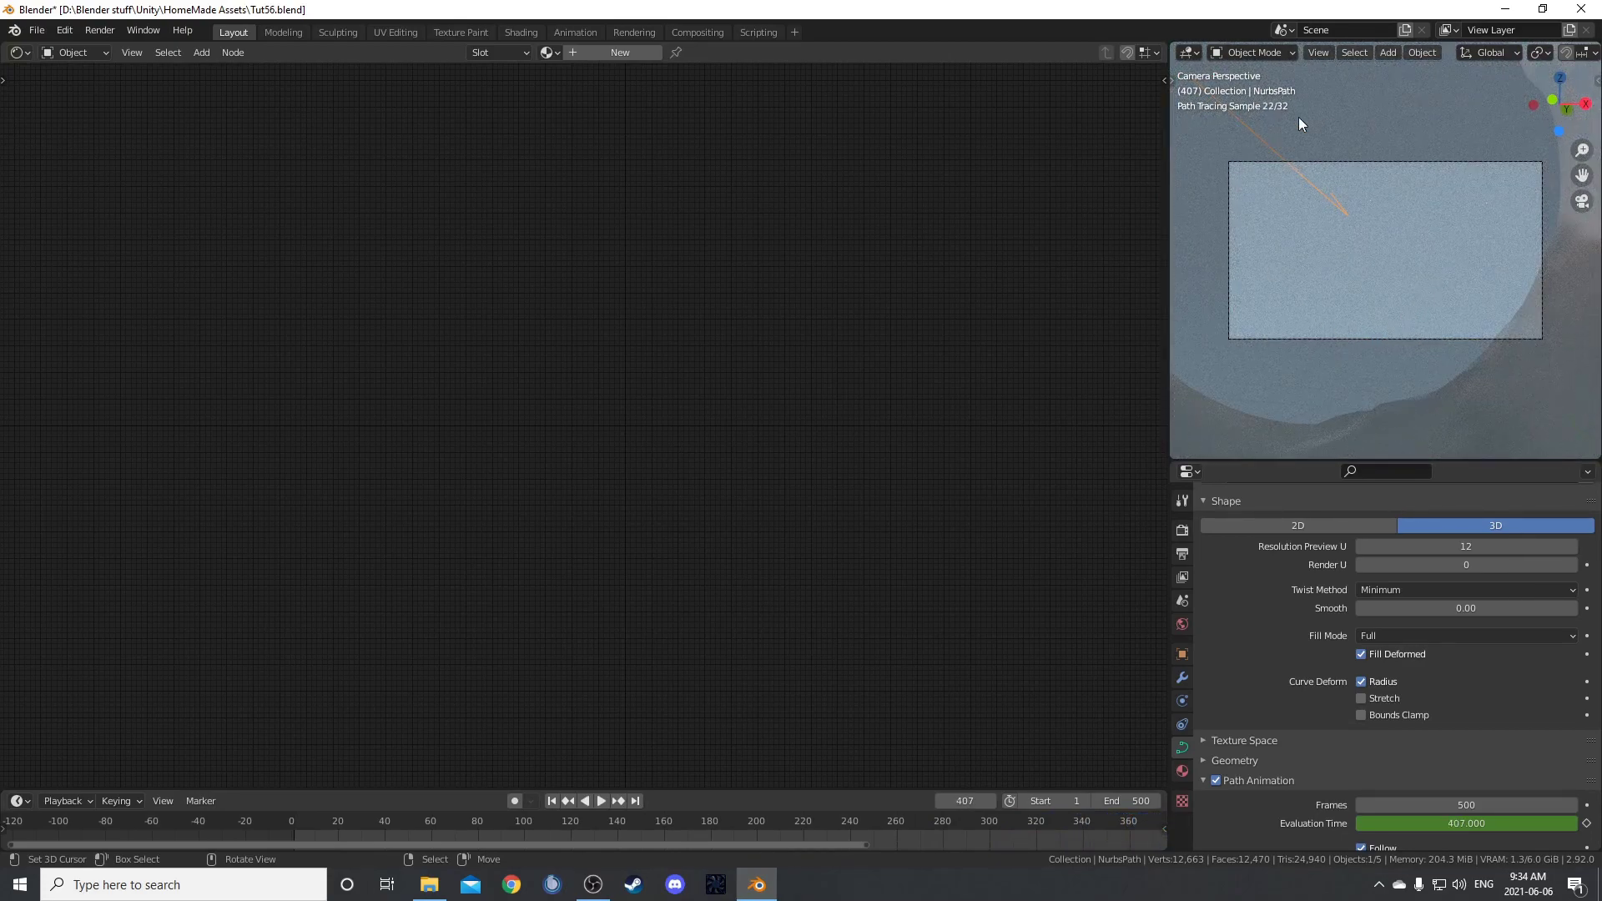
pyautogui.scroll(-3, 1369, 318)
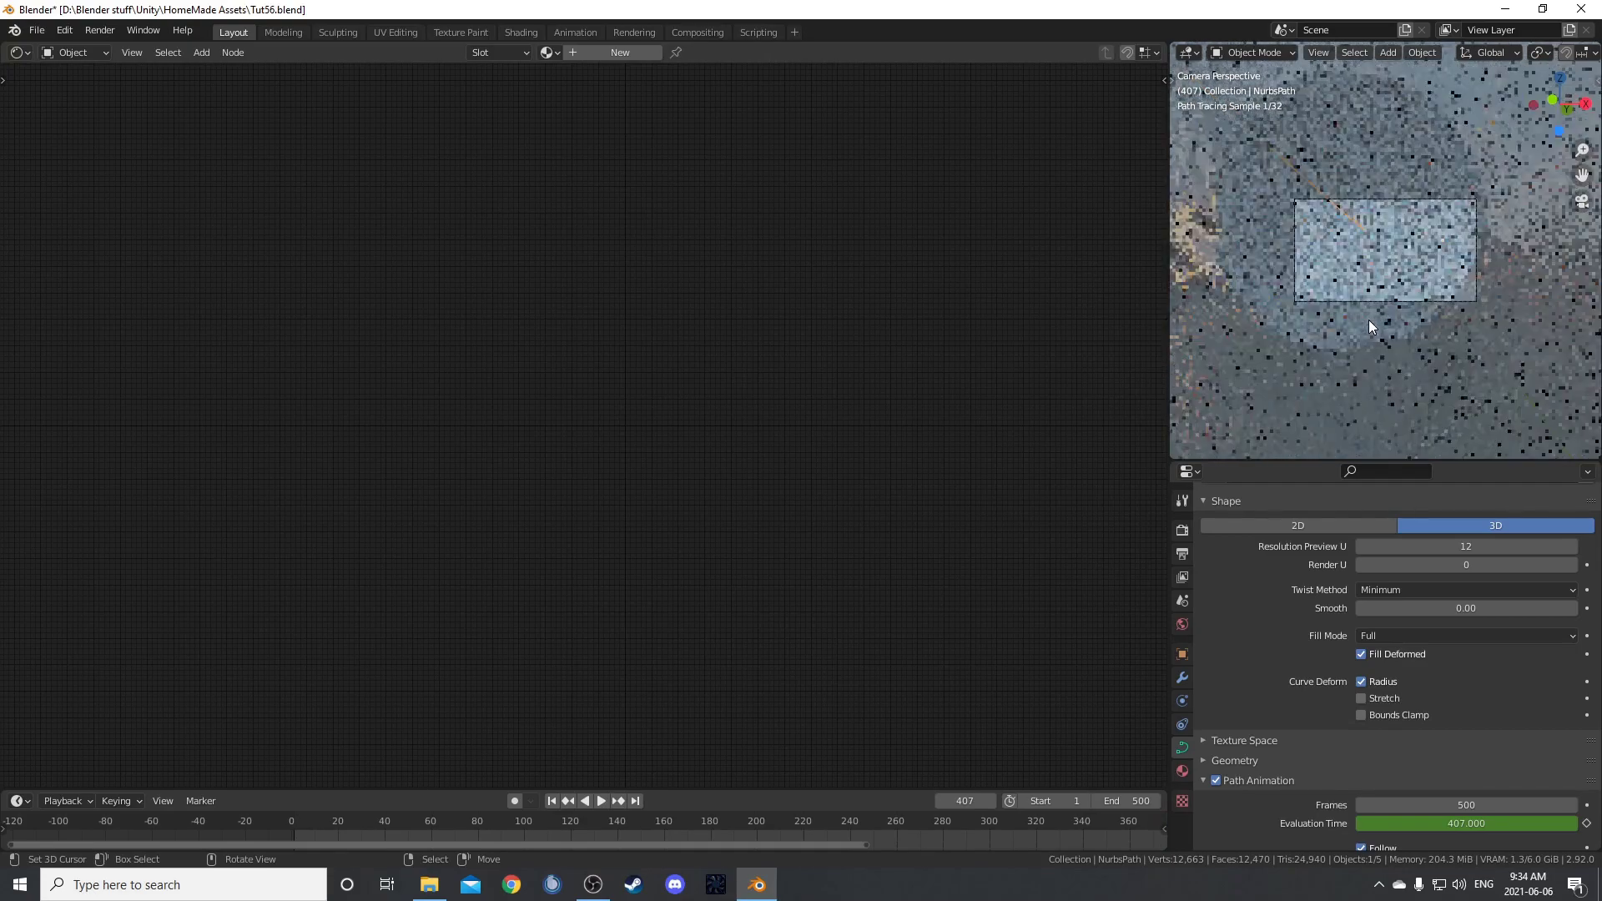
pyautogui.moveTo(1348, 262); pyautogui.dragTo(1362, 329, button='middle')
pyautogui.scroll(-3, 1422, 330)
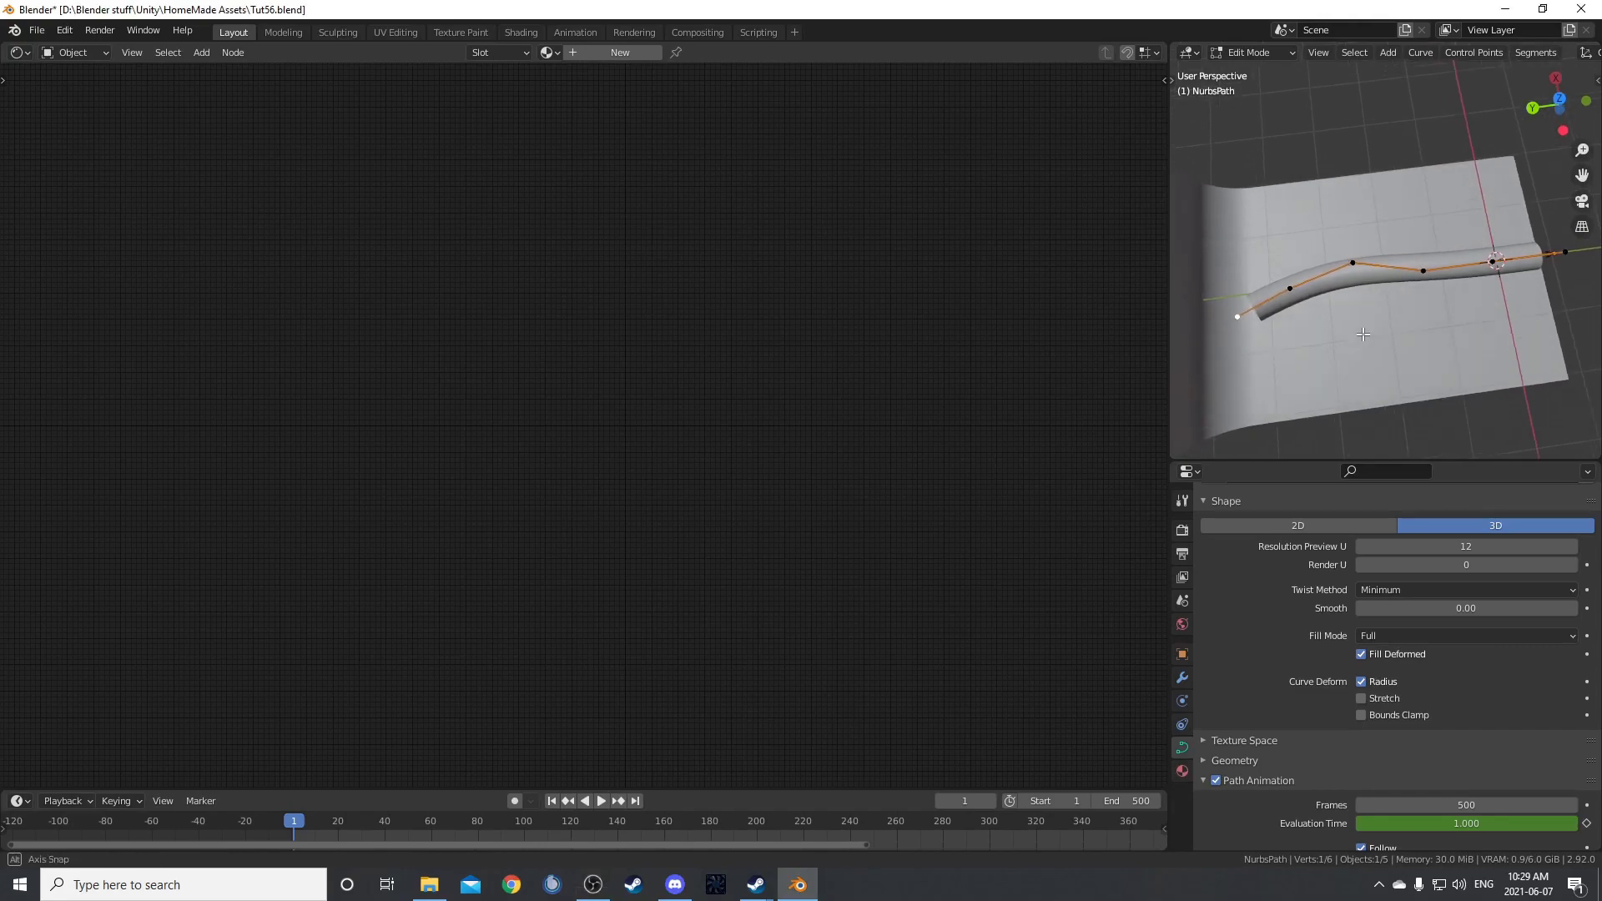
# - Orbit the view so the tube and the path's control points run horizontally
pyautogui.moveTo(1362, 334); pyautogui.dragTo(1574, 310, button='middle')
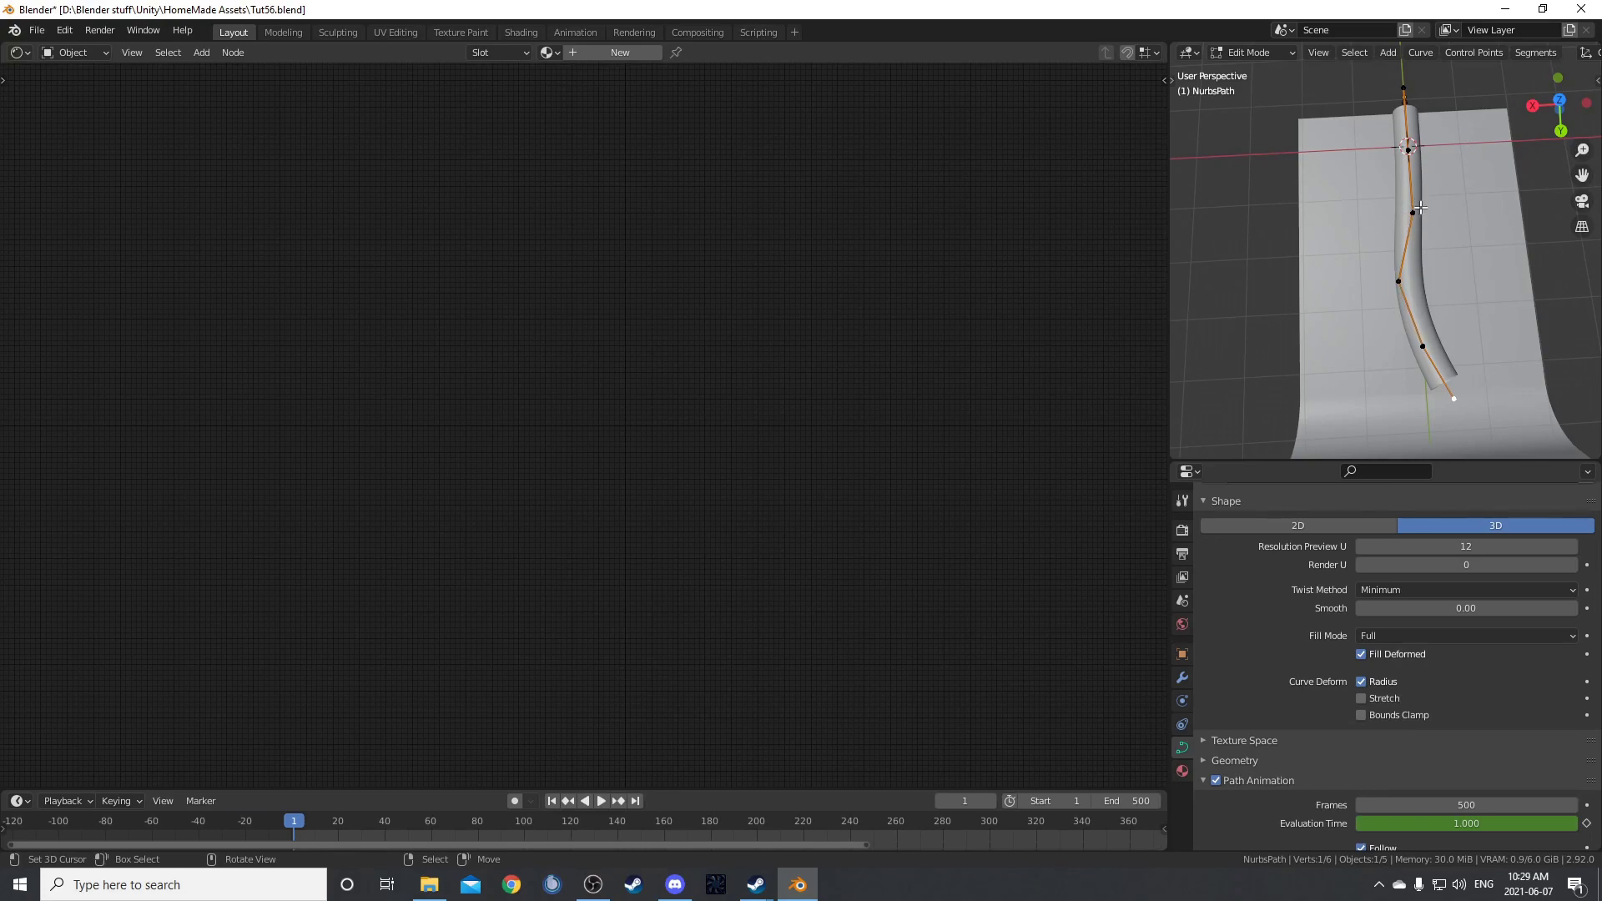
pyautogui.moveTo(1479, 328); pyautogui.dragTo(1316, 220, button='middle')
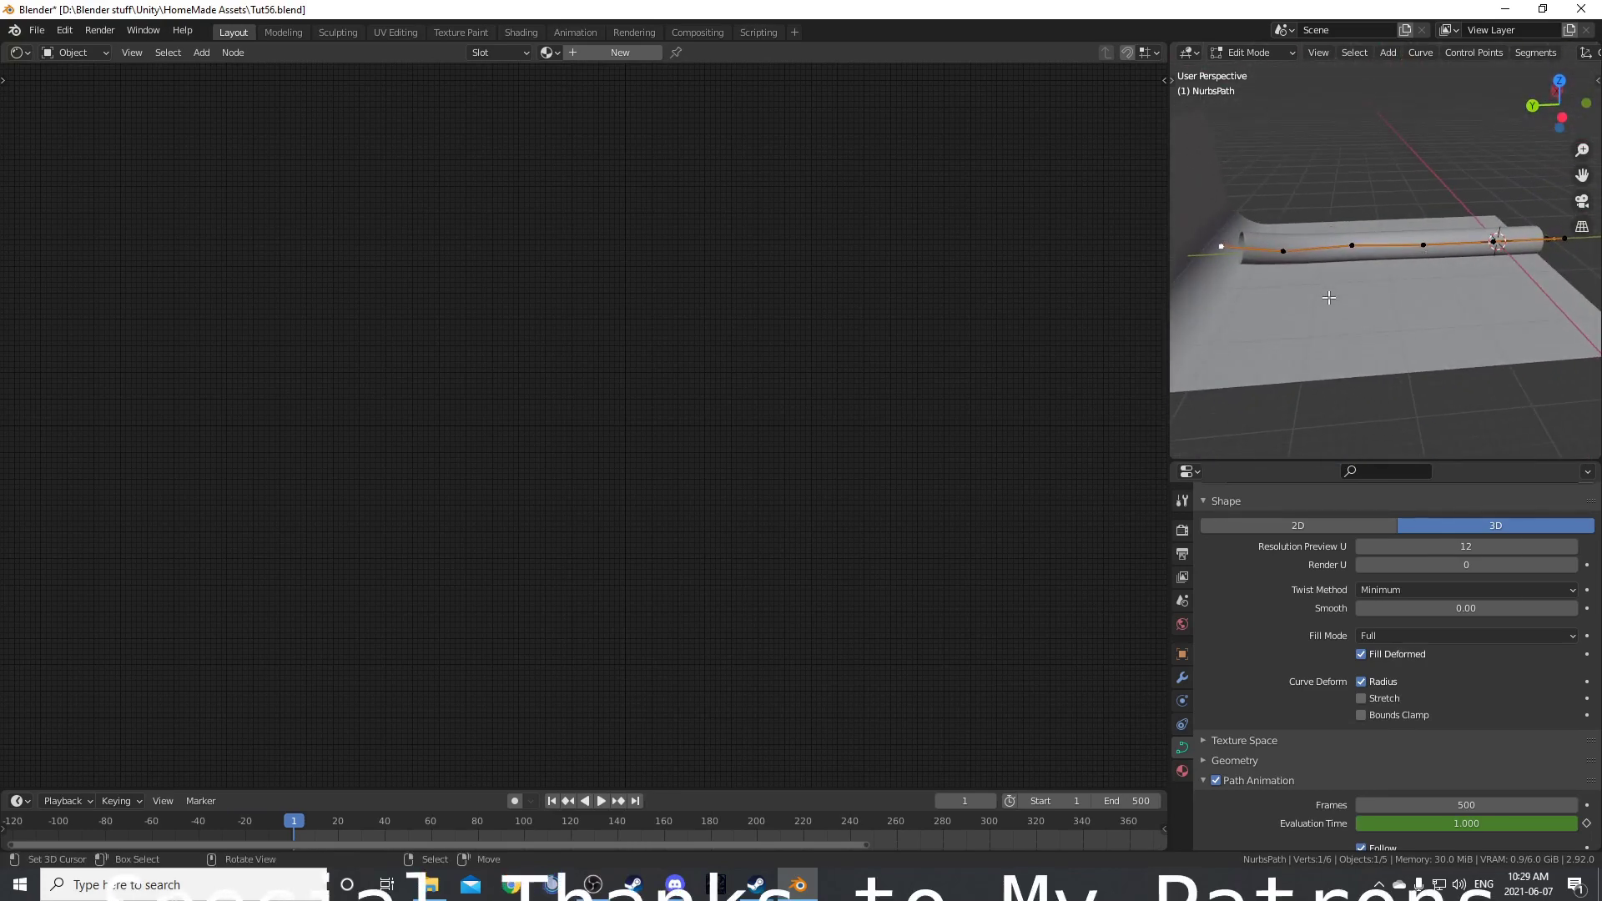